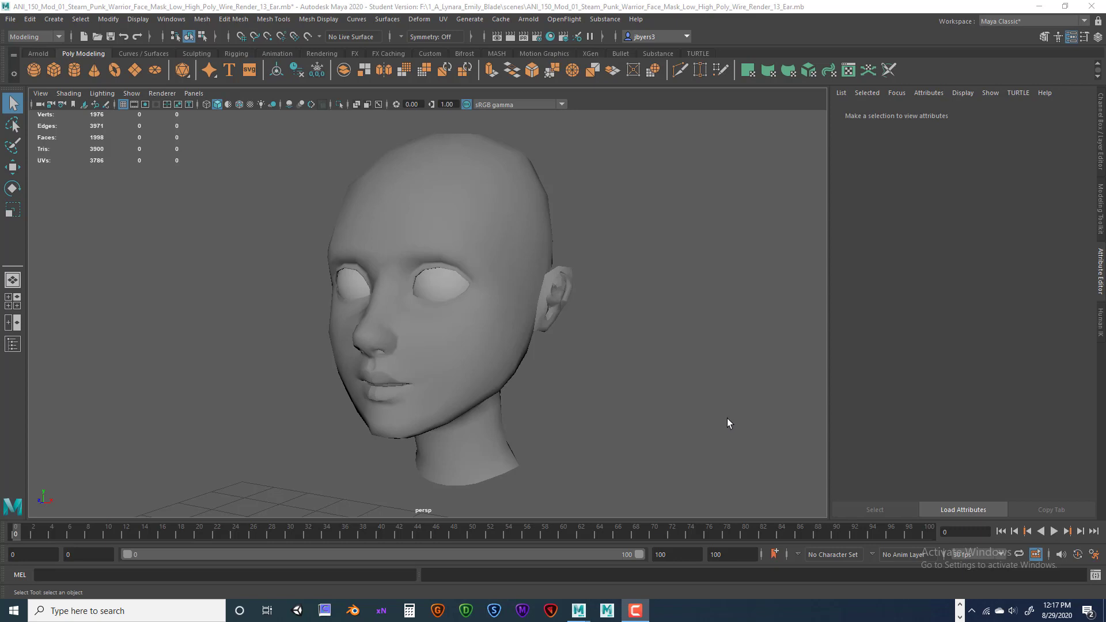
Select the head mesh and orbit the view to inspect the face.
click(460, 365)
alt+drag(481, 369, 498, 366)
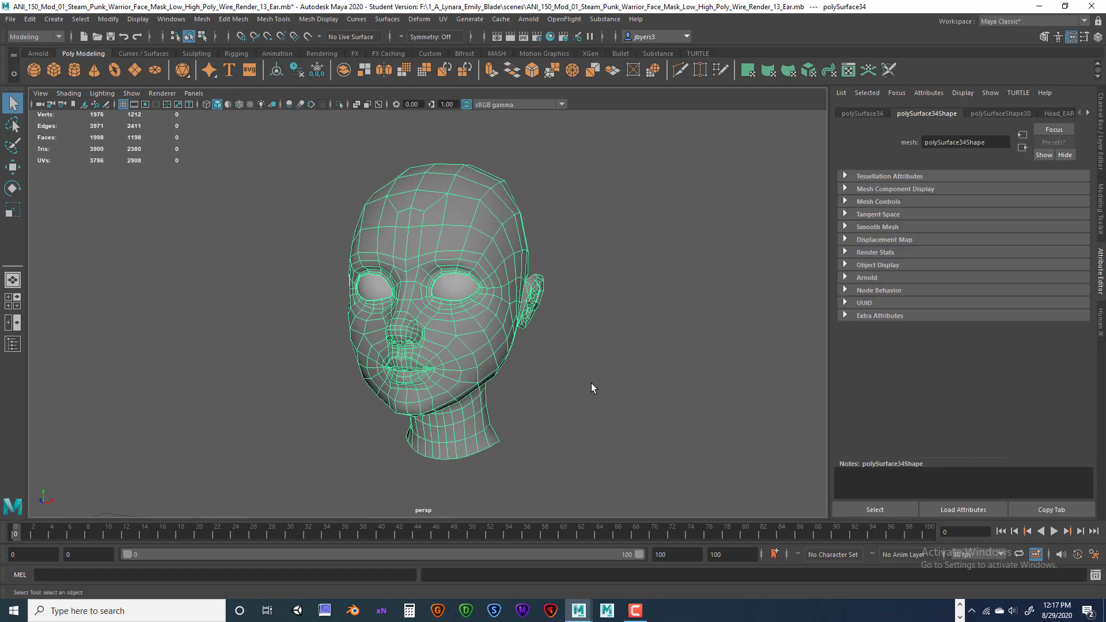
alt+middle_drag(591, 382, 556, 381)
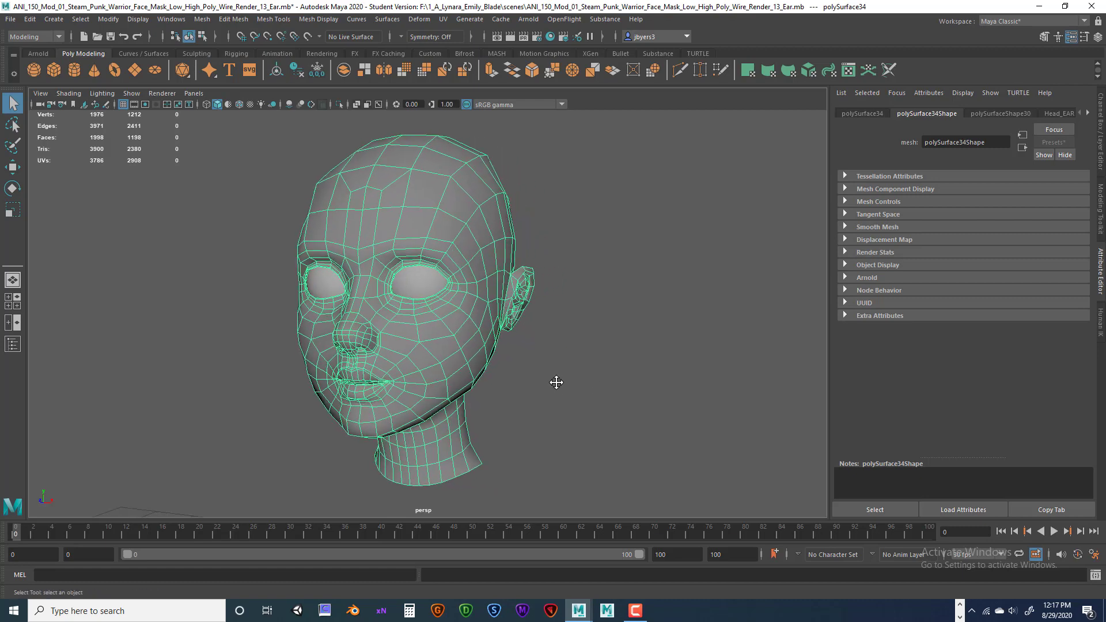
alt+drag(579, 384, 587, 384)
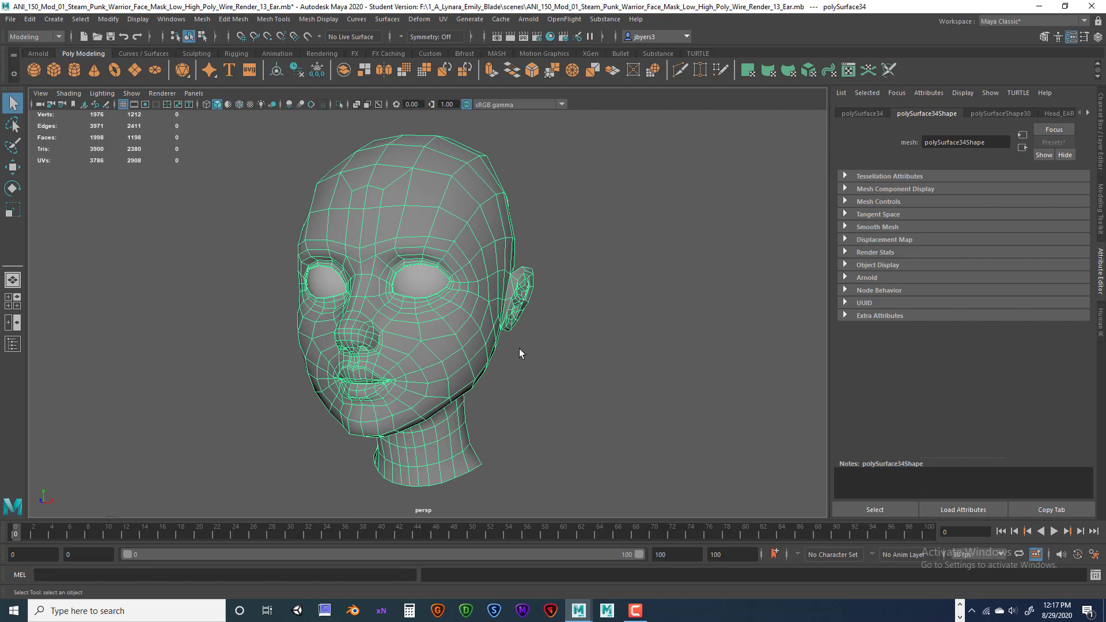
mouse_move(580, 365)
alt+mouse_down()
mouse_move(550, 366)
mouse_move(592, 370)
alt+mouse_up()
alt+middle_drag(593, 370, 589, 360)
mouse_move(589, 360)
alt+mouse_down()
mouse_move(548, 362)
mouse_move(578, 356)
alt+mouse_up()
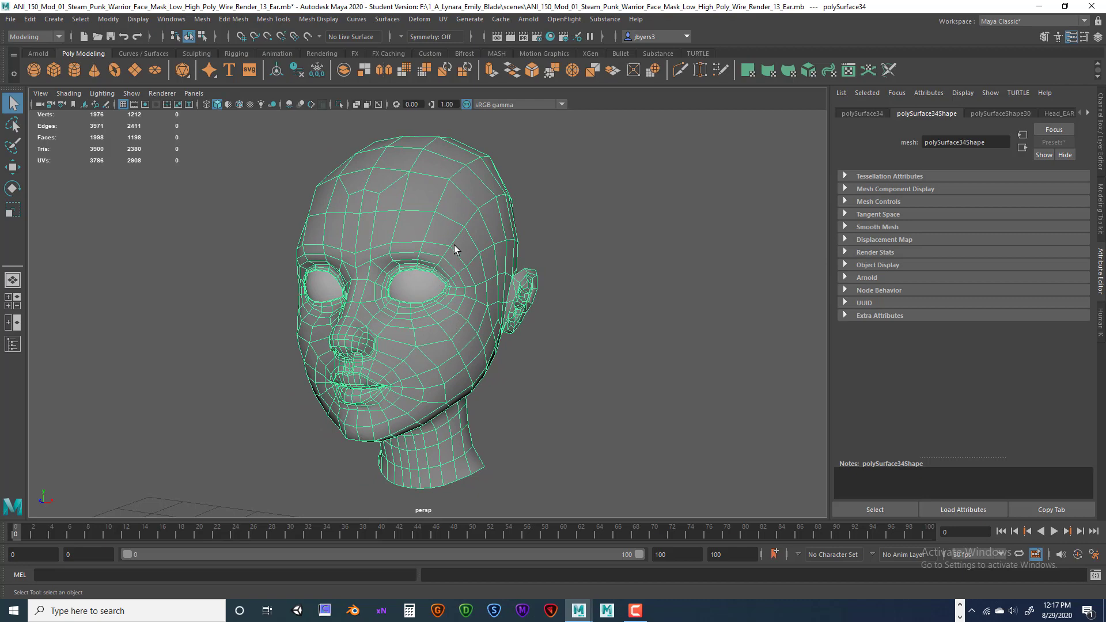
Select the head mesh together with the right and left eye spheres.
click(424, 280)
click(327, 282)
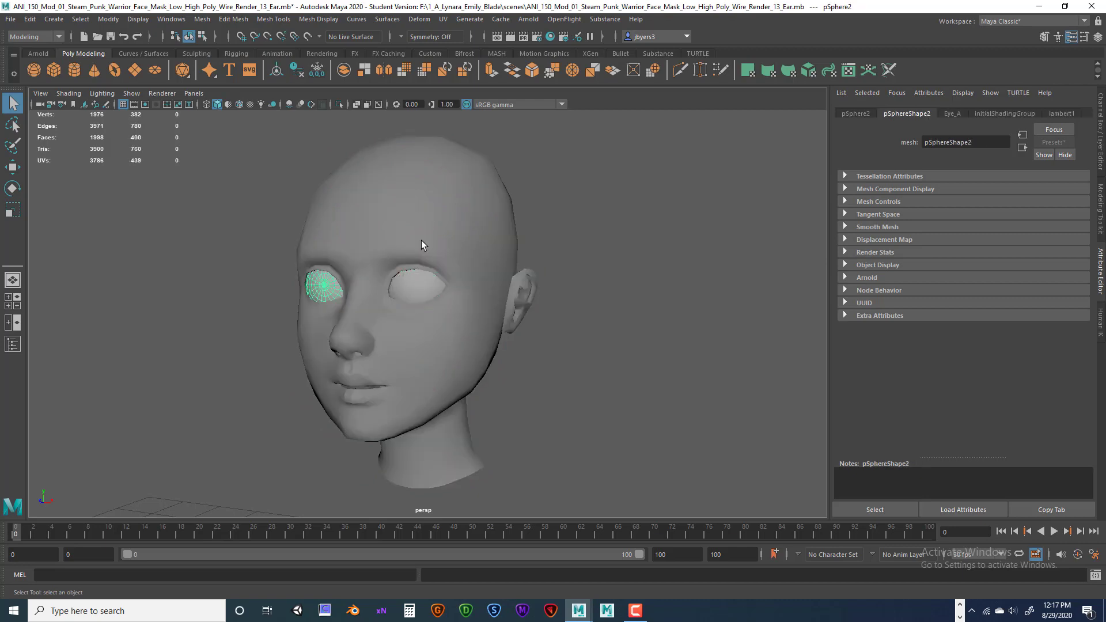
click(422, 212)
click(403, 288)
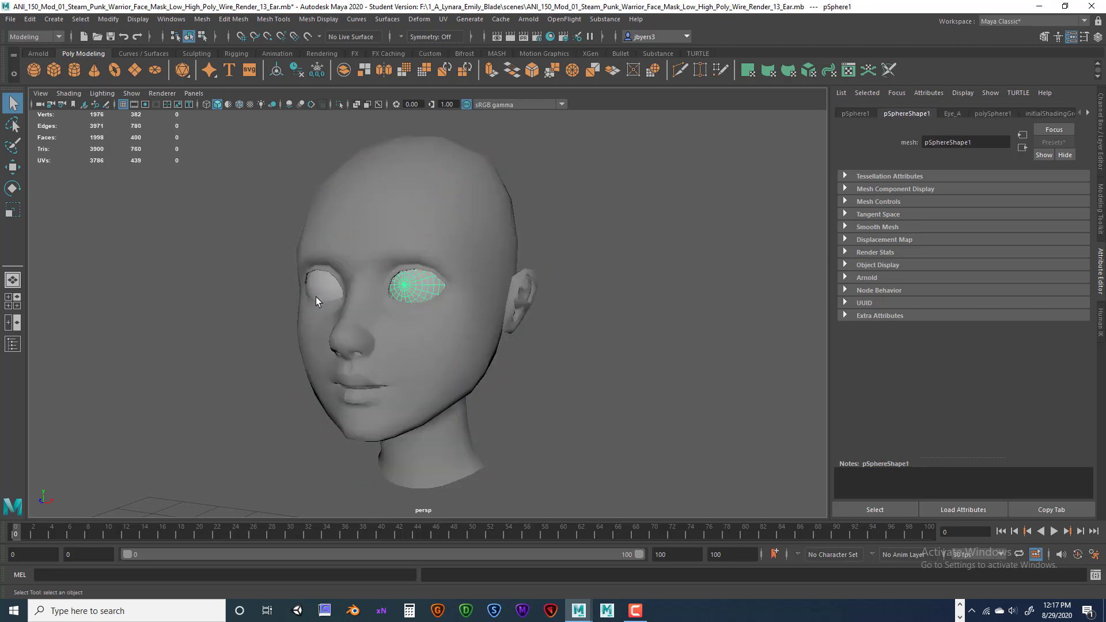
click(340, 289)
click(421, 221)
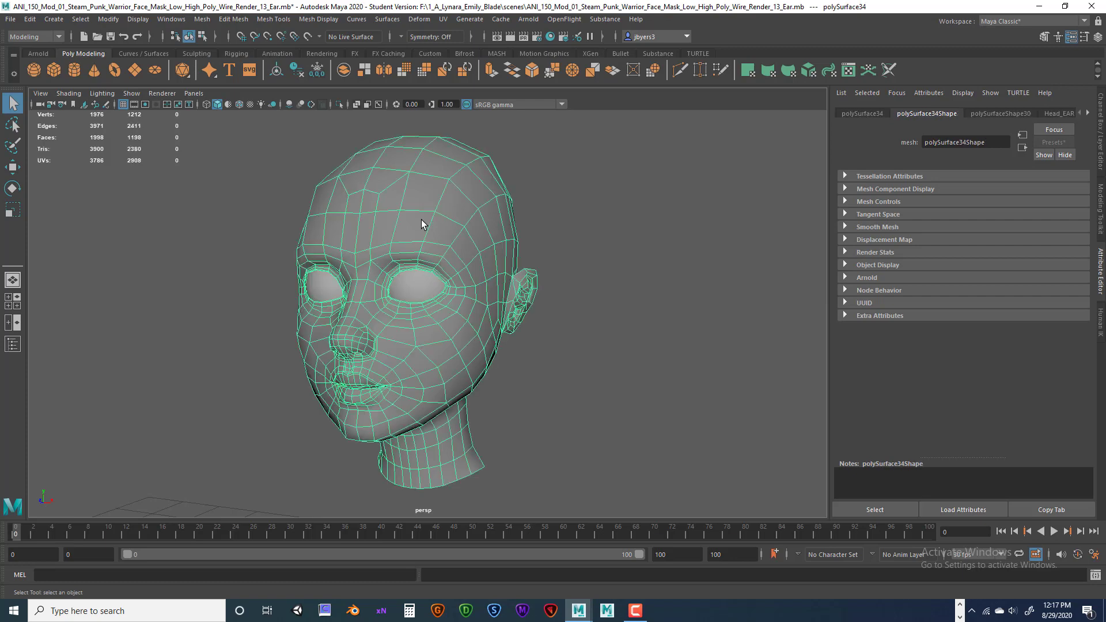
click(420, 282)
click(335, 288)
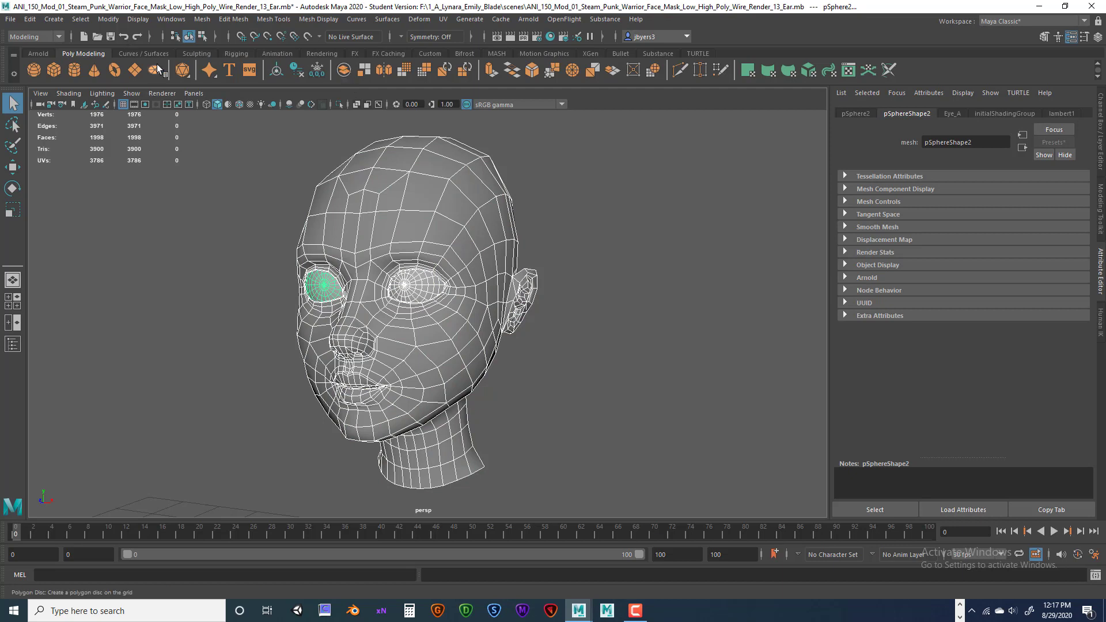
Combine the head and eyes with Mesh > Combine from the hotbox.
key(space)
click(182, 223)
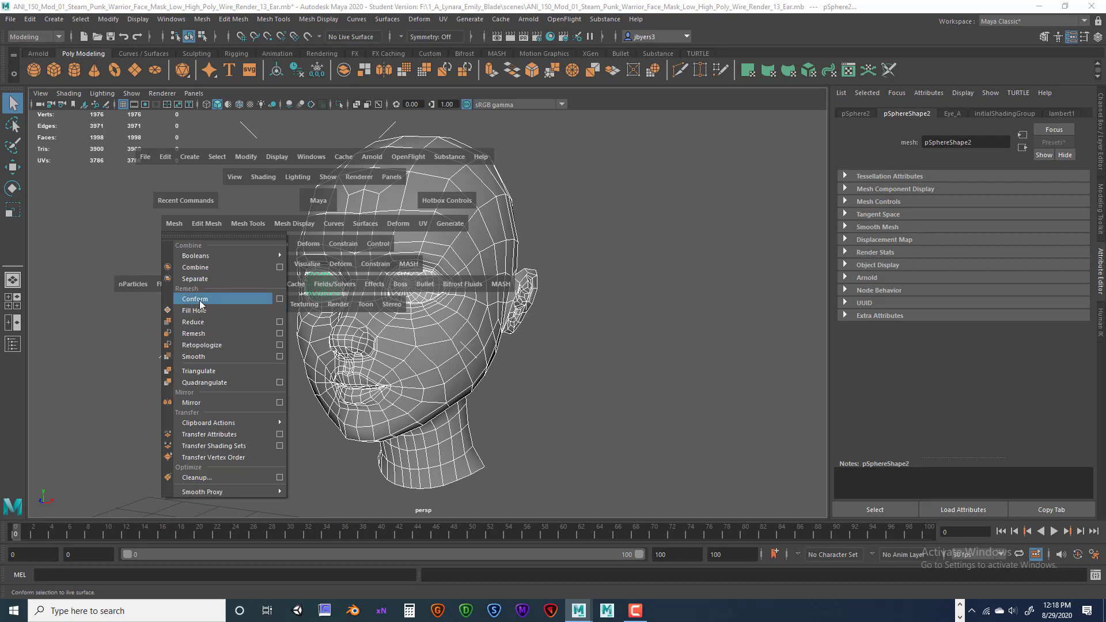
click(196, 268)
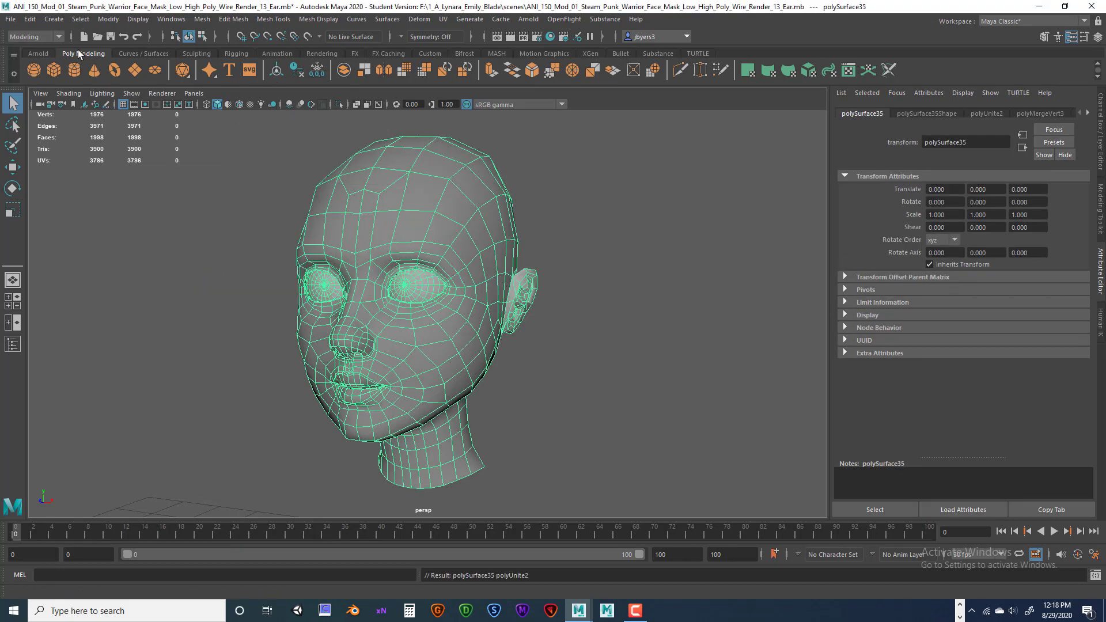
Delete the combined head's construction history and freeze its transformations.
click(297, 70)
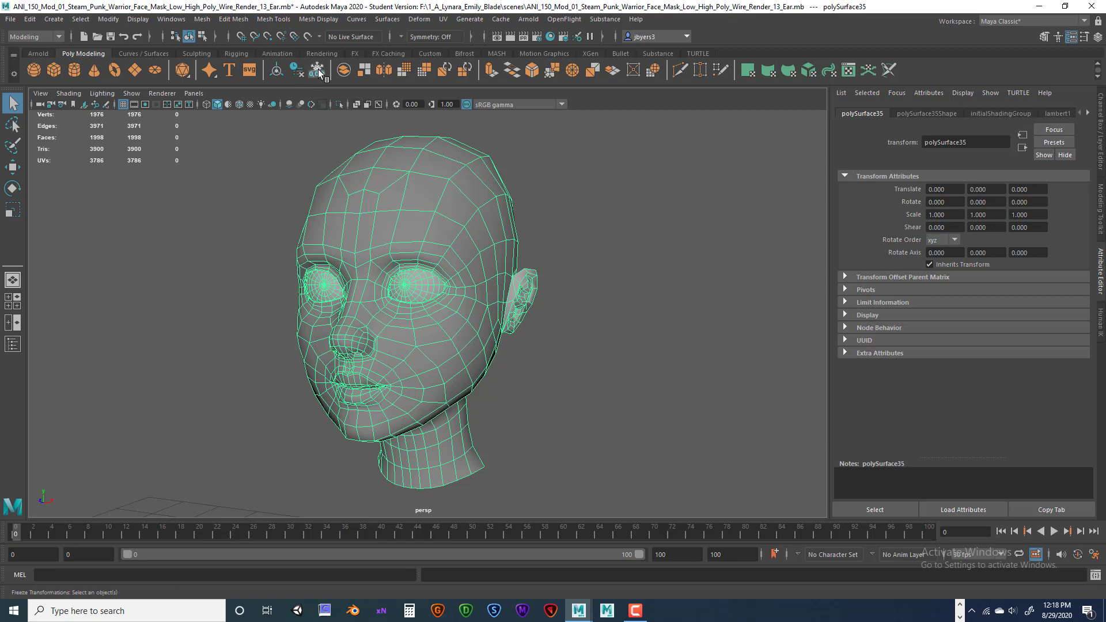
click(317, 69)
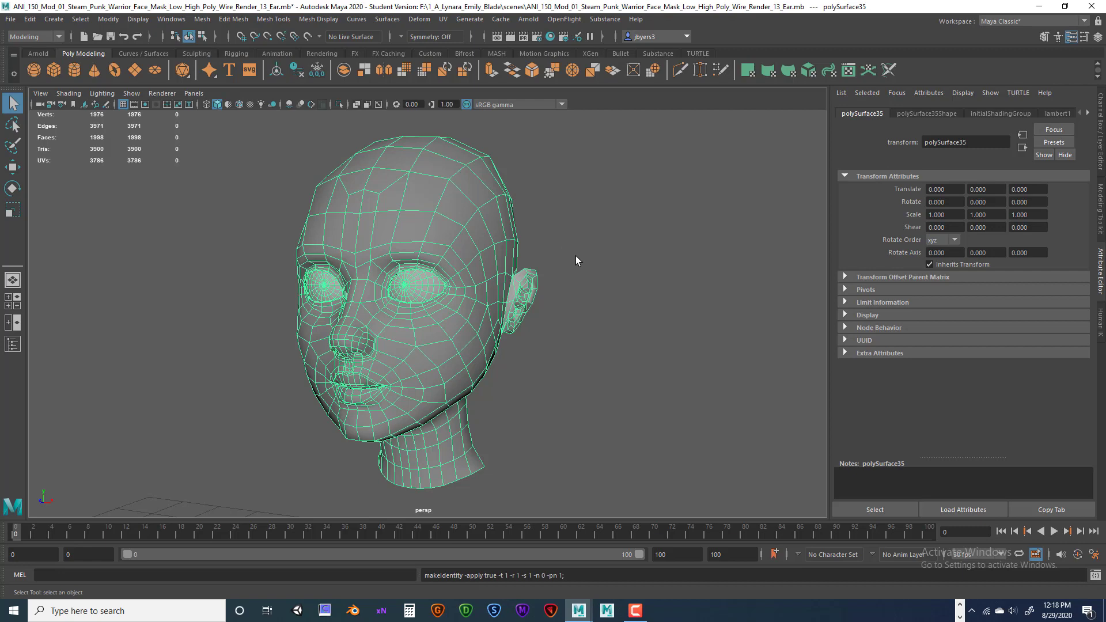
scroll(575, 255, down, 10)
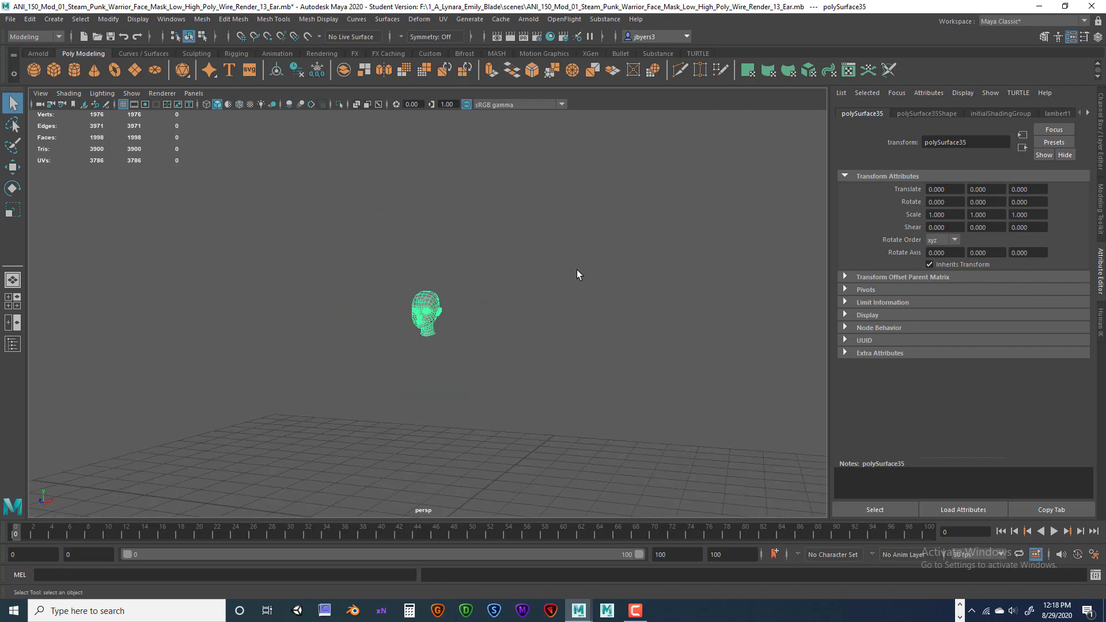
alt+middle_drag(541, 318, 524, 246)
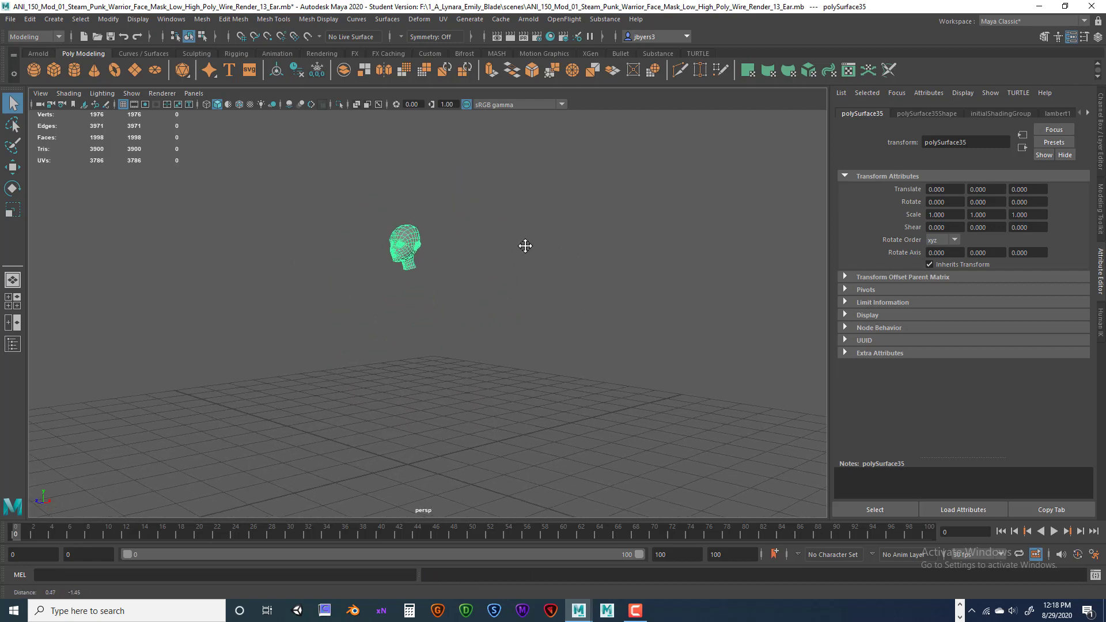
alt+drag(524, 246, 451, 343)
Zoom, pan and orbit the perspective view to check the combined head from the front.
scroll(459, 294, up, 5)
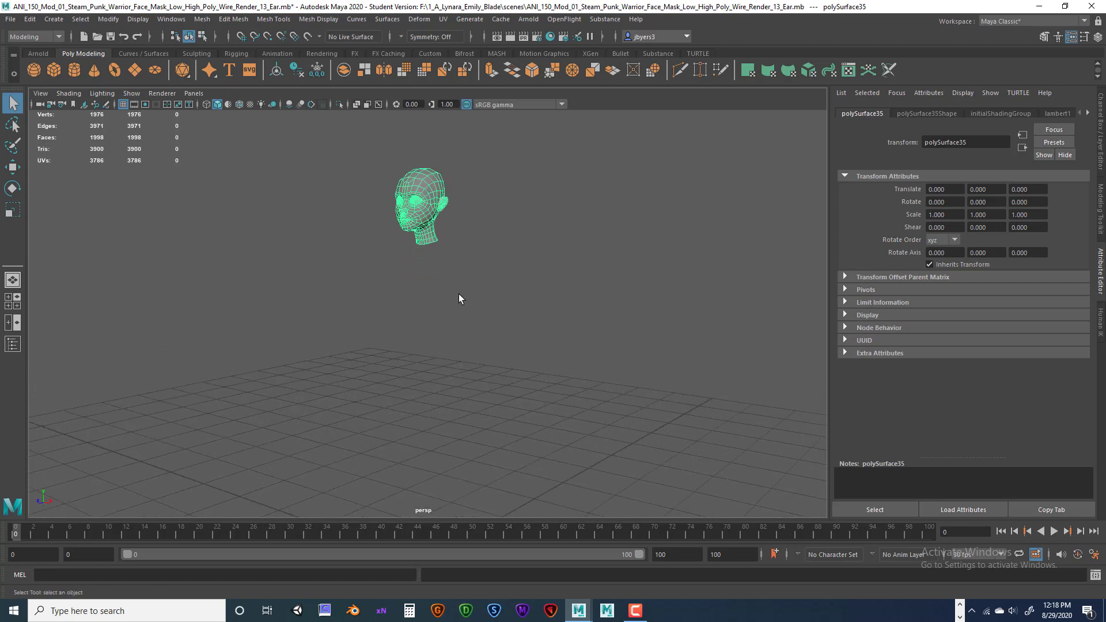
alt+middle_drag(459, 275, 482, 384)
scroll(475, 332, up, 6)
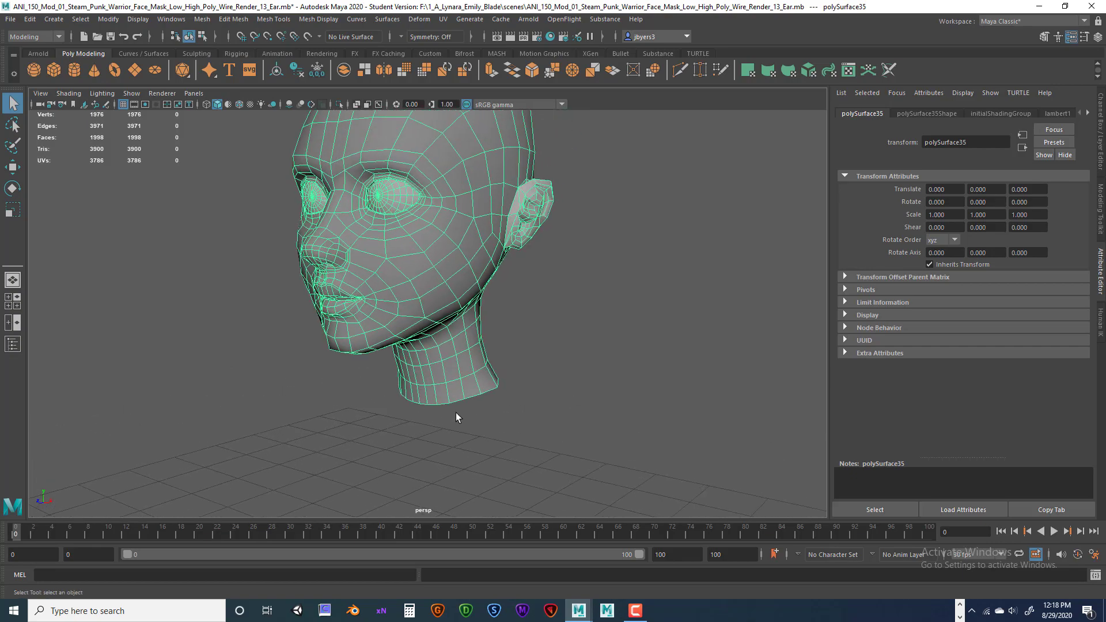
scroll(489, 369, down, 5)
alt+drag(491, 355, 490, 401)
scroll(491, 401, up, 4)
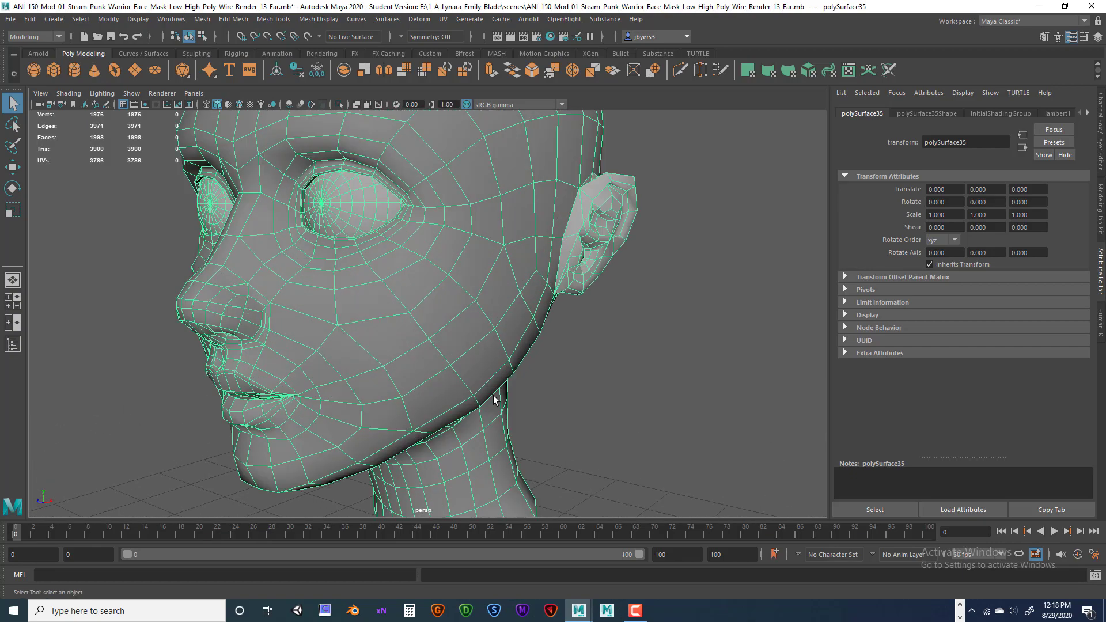
scroll(493, 395, down, 5)
scroll(495, 397, down, 5)
alt+middle_drag(485, 331, 447, 400)
scroll(397, 382, down, 1)
scroll(406, 334, down, 5)
scroll(408, 332, up, 5)
scroll(447, 400, up, 5)
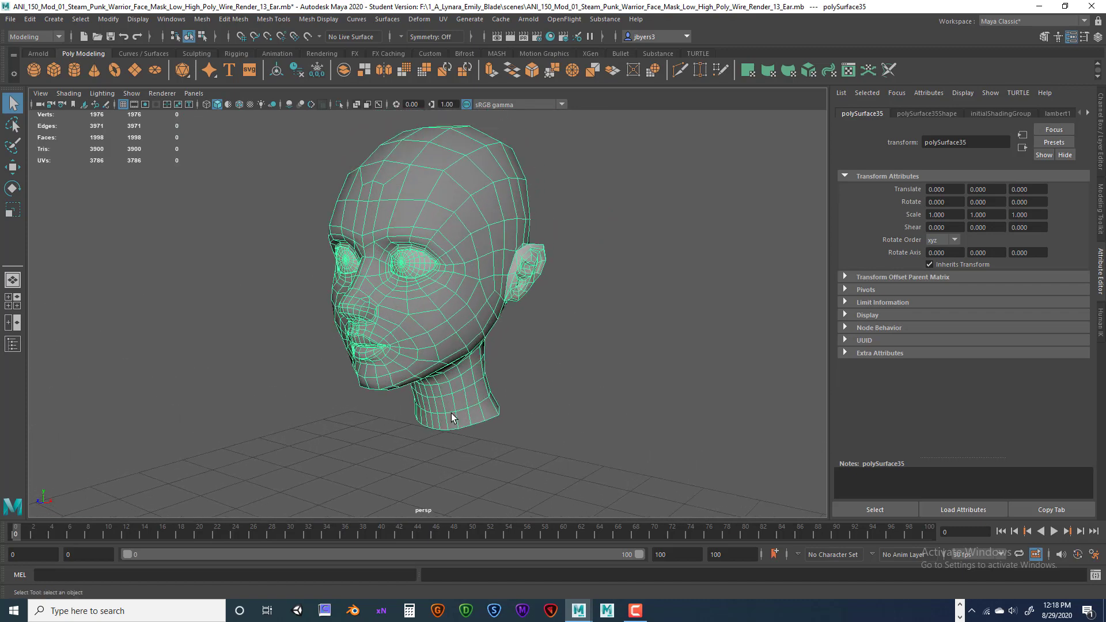
alt+drag(492, 360, 540, 389)
scroll(540, 395, down, 5)
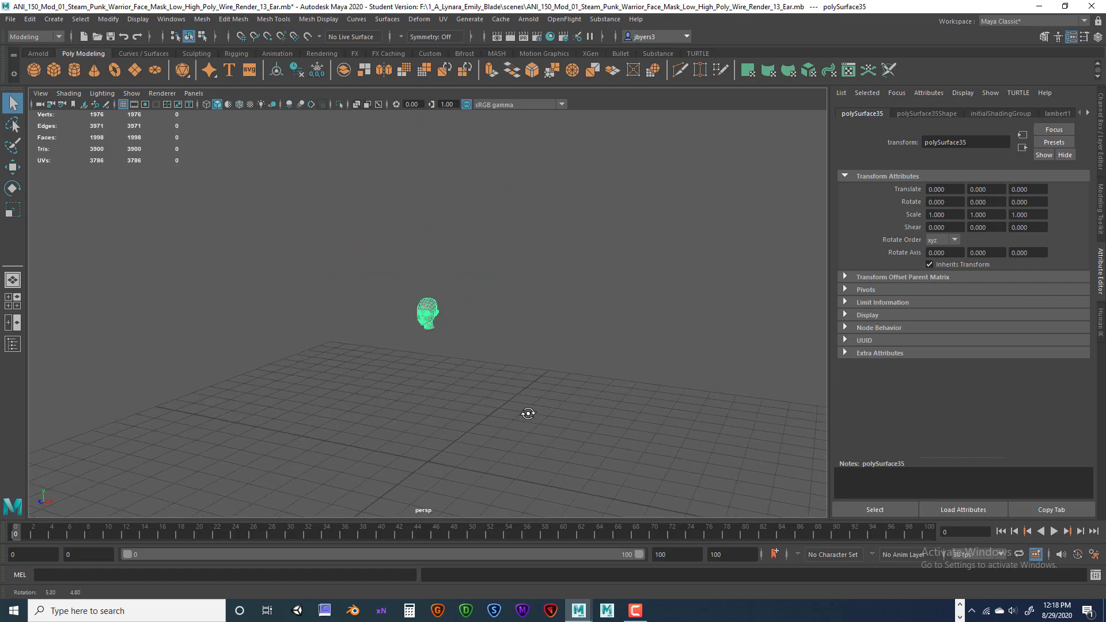
scroll(528, 408, up, 3)
scroll(528, 406, up, 4)
scroll(542, 386, down, 1)
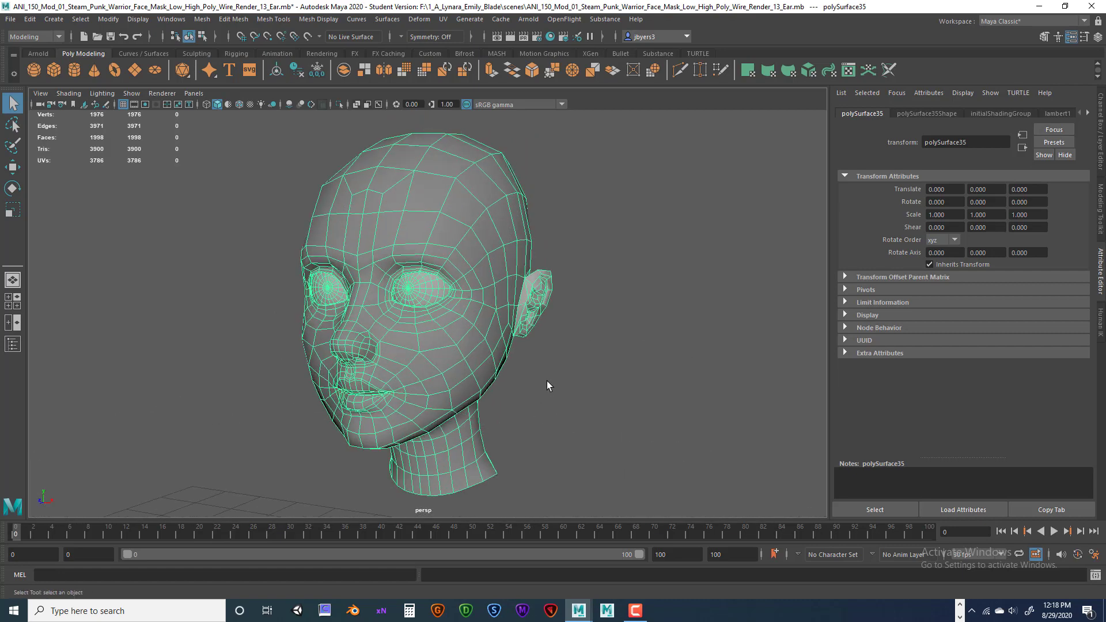
scroll(532, 392, down, 5)
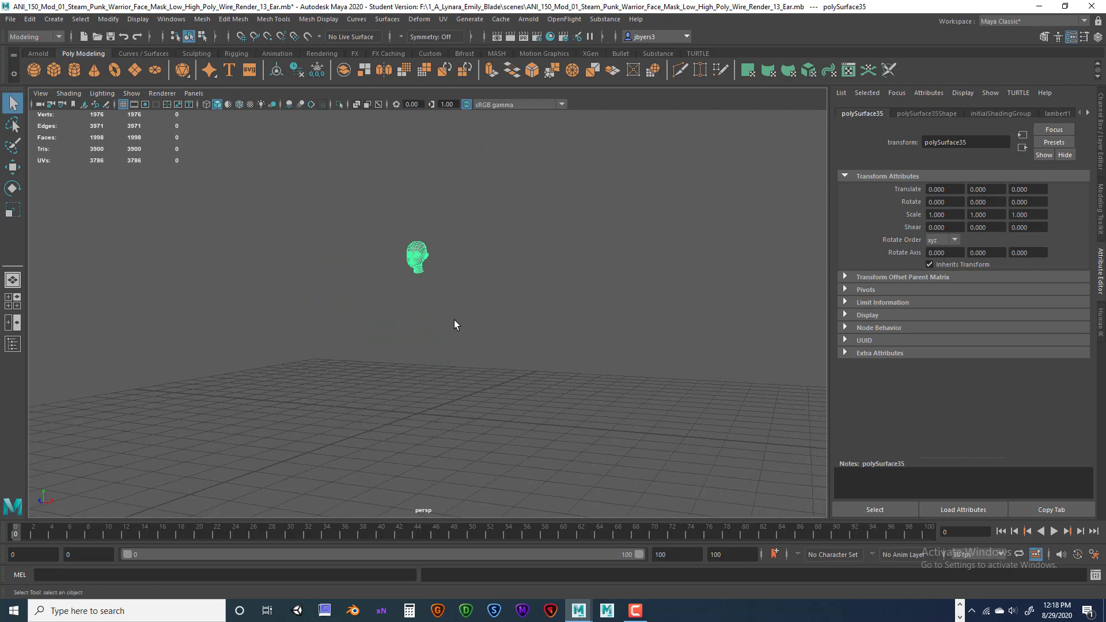
alt+drag(477, 354, 498, 401)
alt+middle_drag(496, 398, 496, 430)
scroll(496, 430, up, 5)
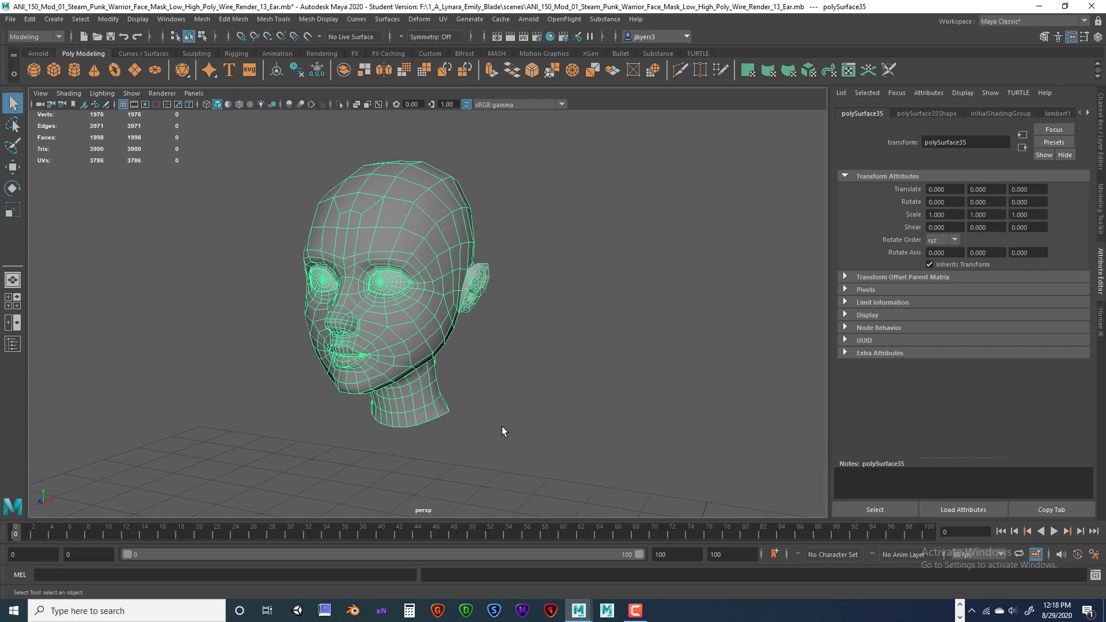
key(w)
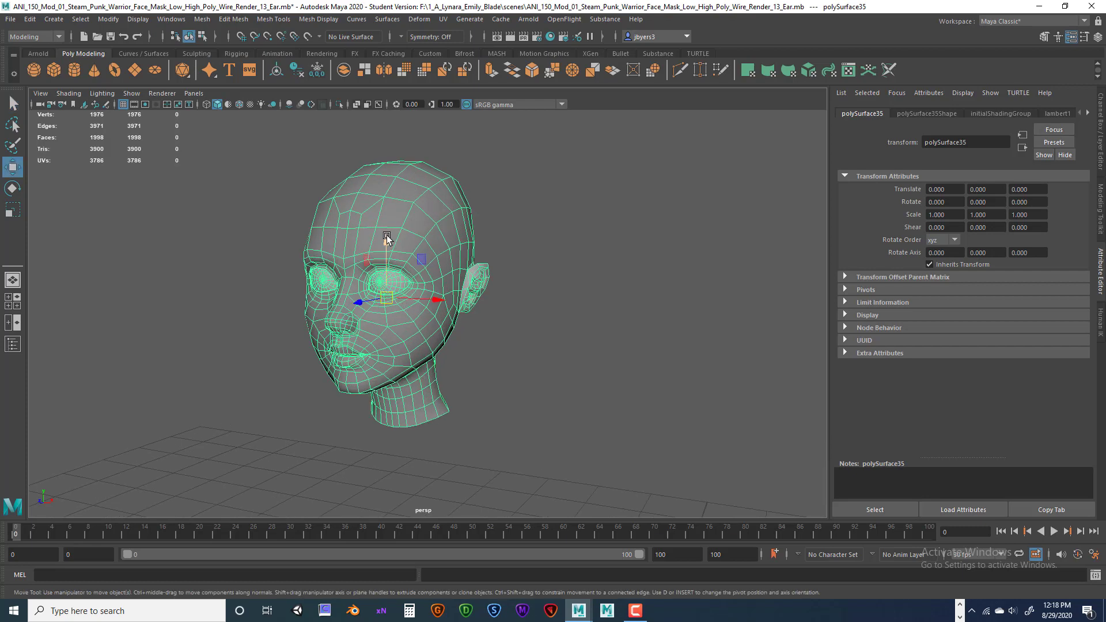
drag(386, 235, 385, 397)
scroll(386, 397, down, 5)
drag(421, 334, 420, 438)
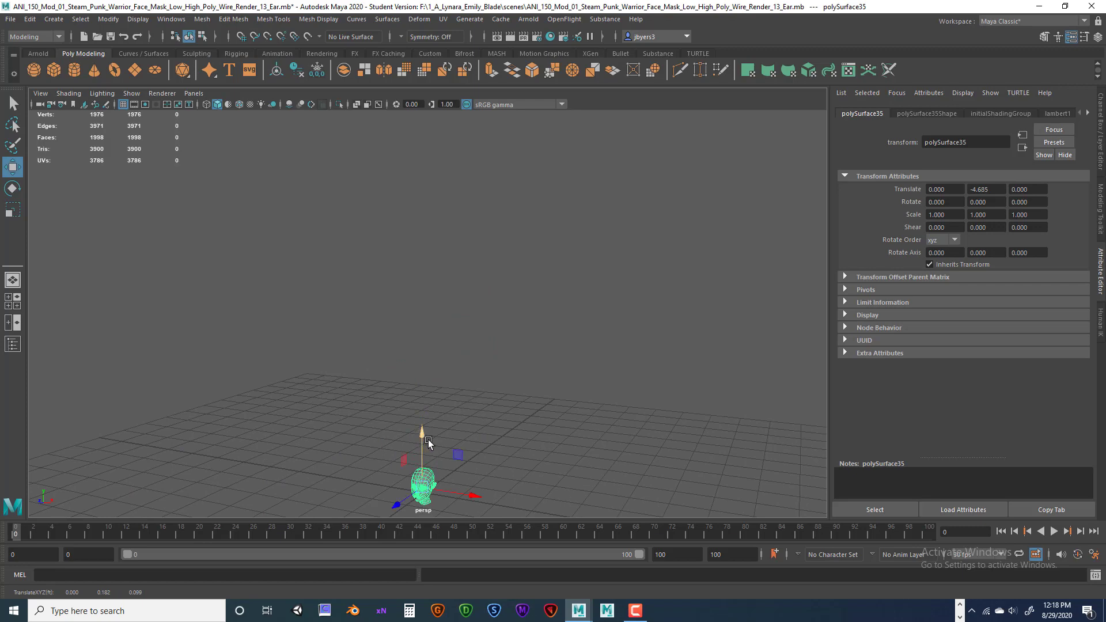
key(ctrl+z)
key(ctrl+z)
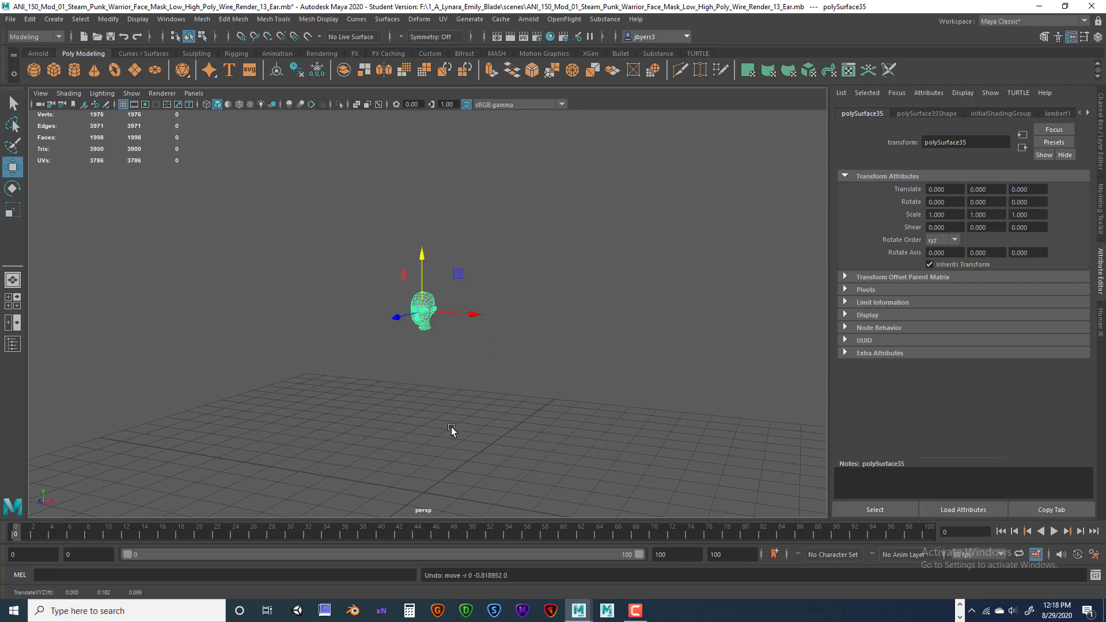
scroll(451, 429, up, 6)
scroll(484, 429, up, 6)
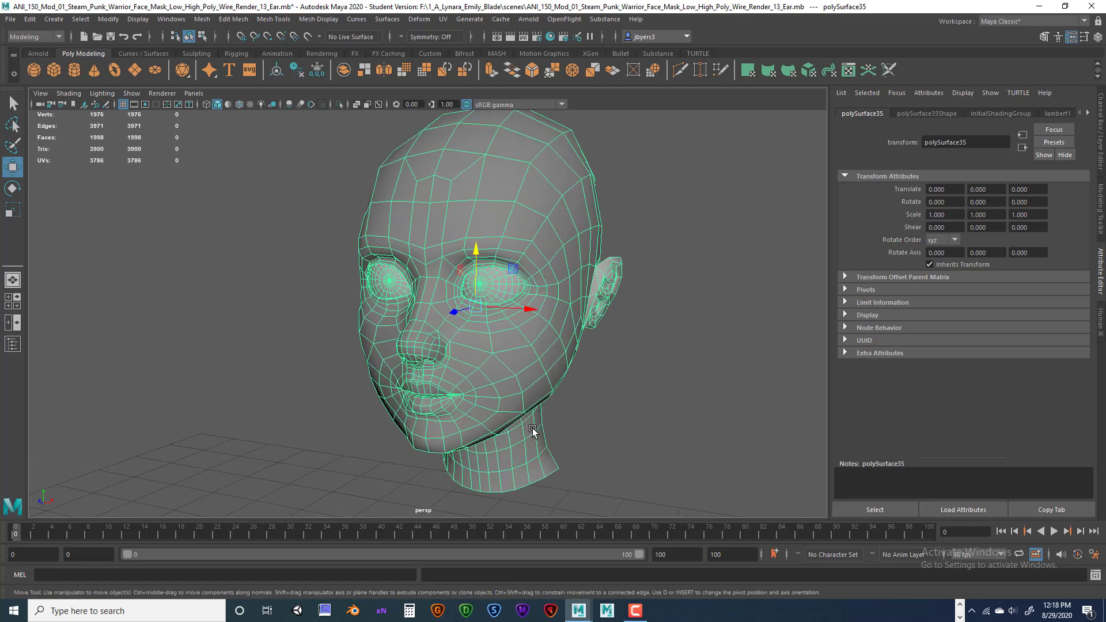
alt+drag(497, 432, 472, 429)
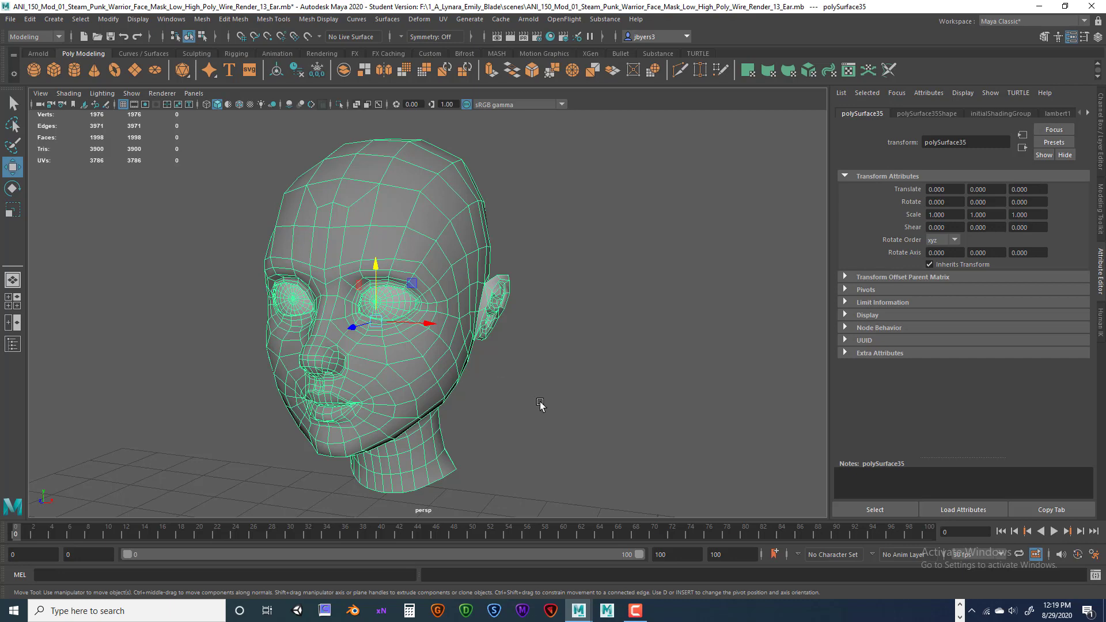
scroll(550, 405, down, 3)
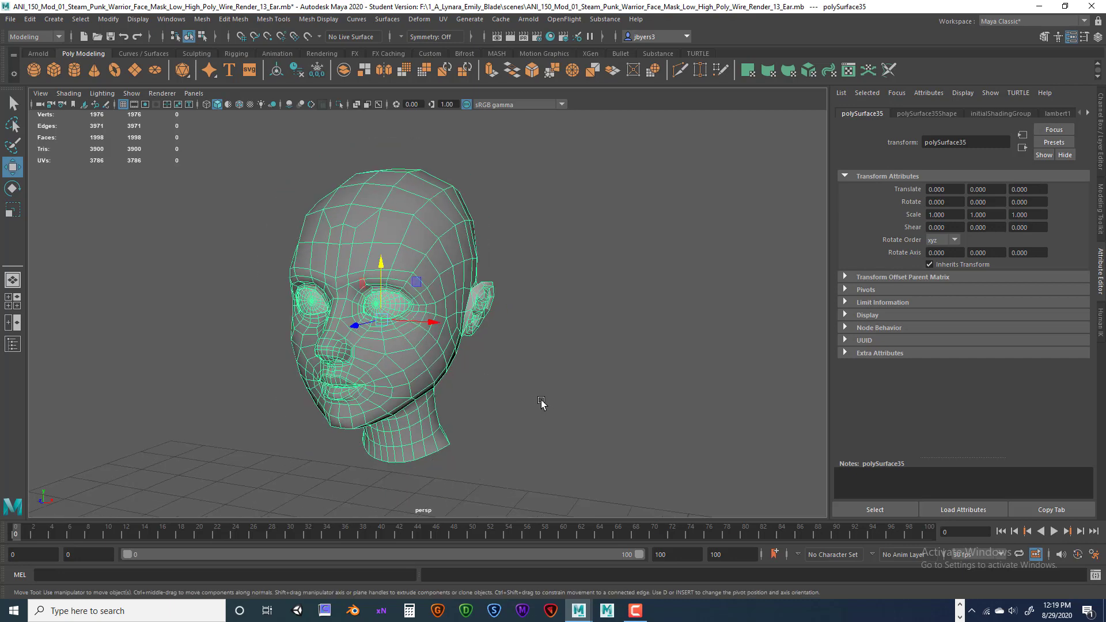
scroll(541, 403, up, 3)
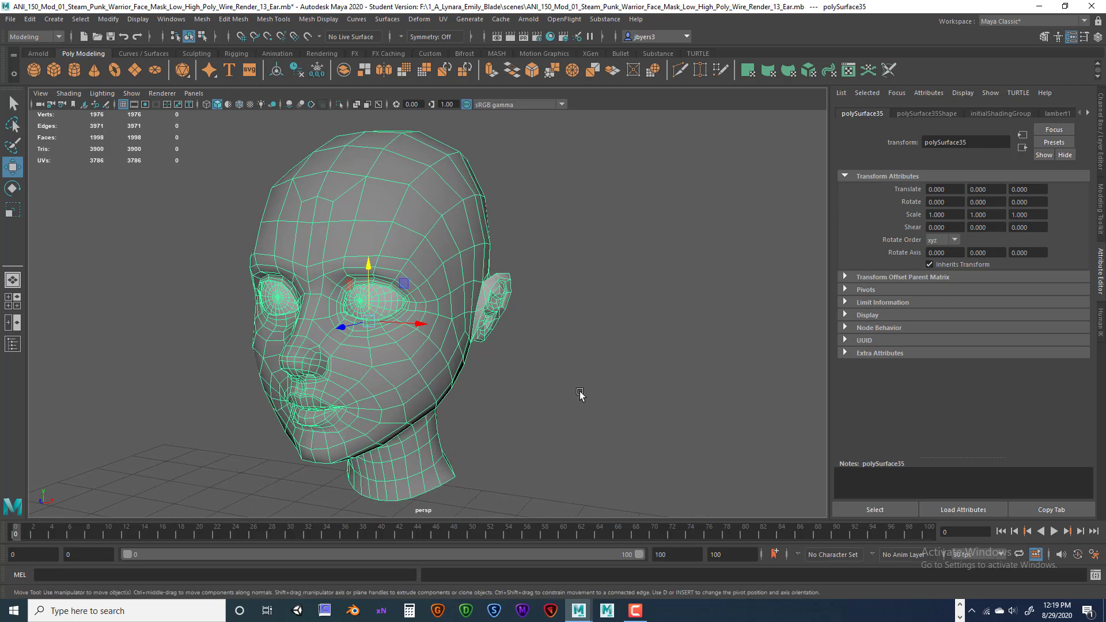
alt+drag(580, 394, 534, 395)
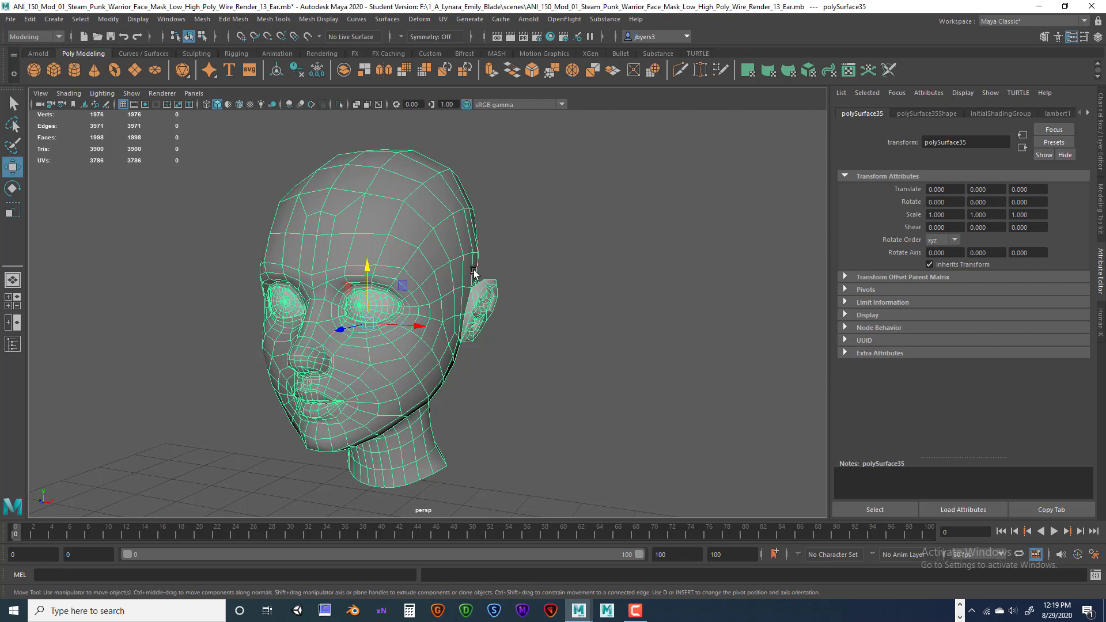
alt+drag(558, 277, 600, 274)
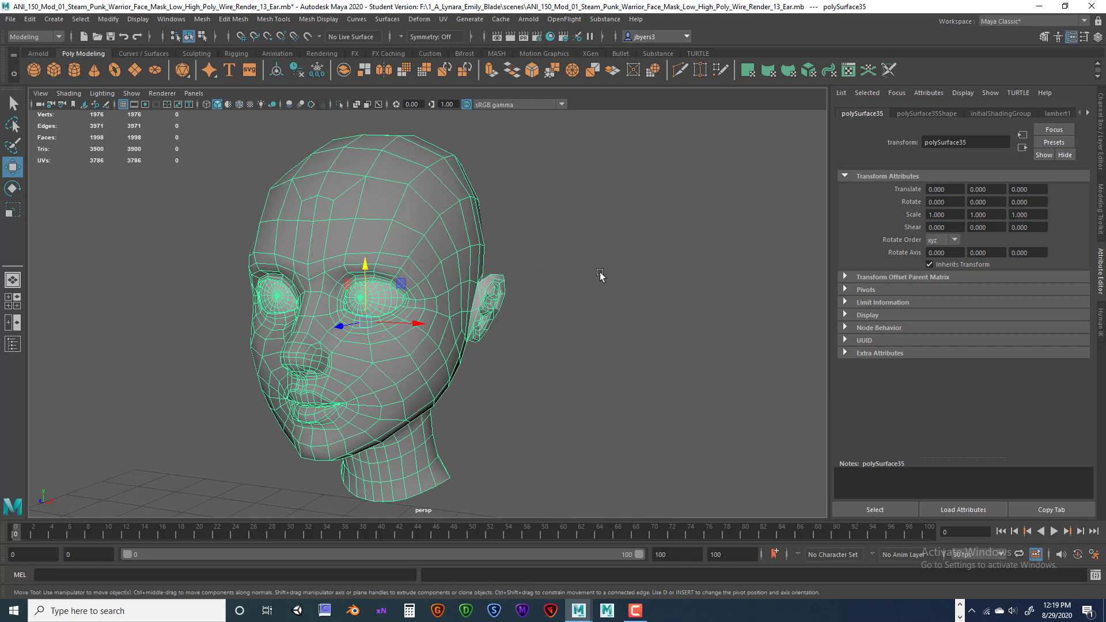
alt+middle_drag(599, 274, 610, 271)
mouse_move(610, 270)
alt+mouse_down()
mouse_move(595, 271)
mouse_move(604, 265)
alt+mouse_up()
alt+middle_drag(604, 263, 630, 265)
mouse_move(628, 268)
alt+right_down()
mouse_move(599, 265)
mouse_move(632, 264)
mouse_move(630, 255)
alt+right_up()
alt+drag(630, 255, 531, 260)
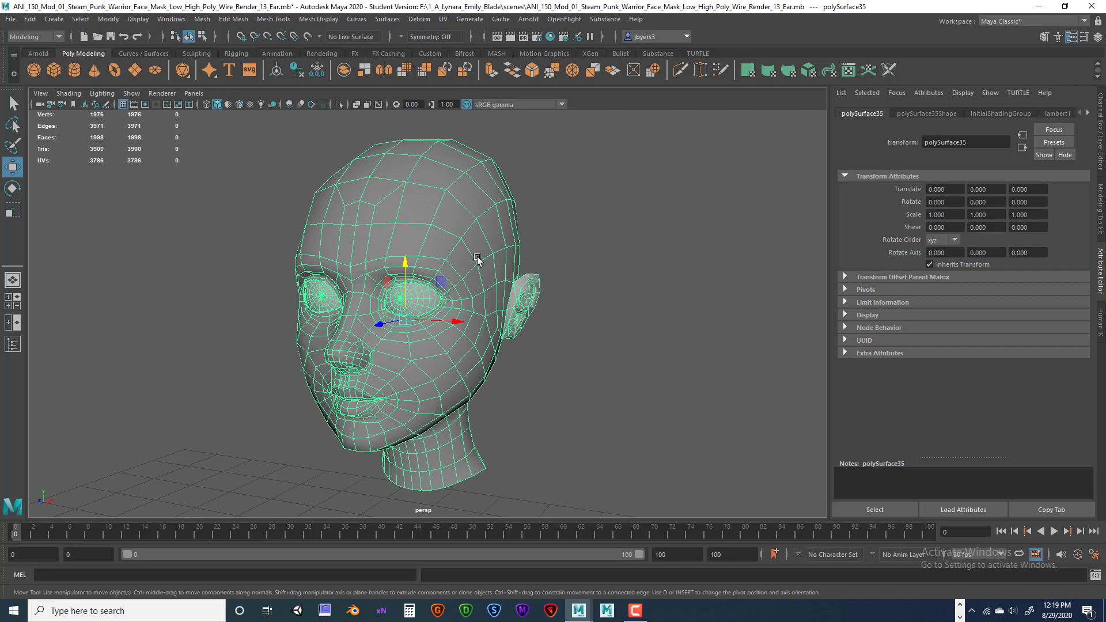
alt+right_drag(597, 236, 567, 237)
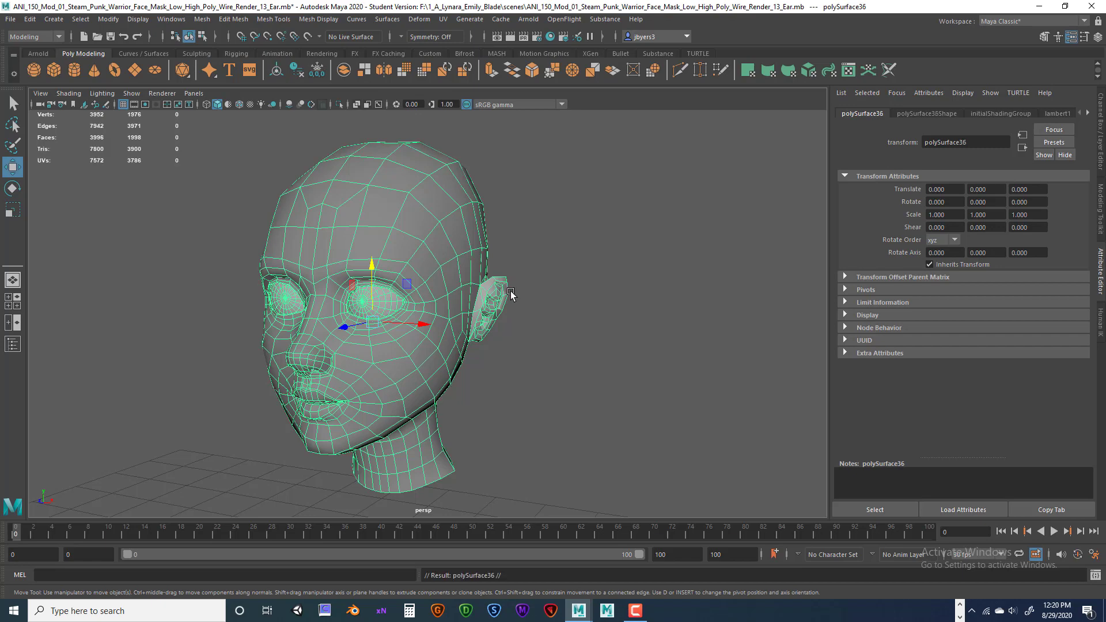
Move the duplicate head right to X 0.842 beside the original and frame both heads.
shift+drag(443, 320, 571, 332)
alt+middle_drag(571, 333, 531, 336)
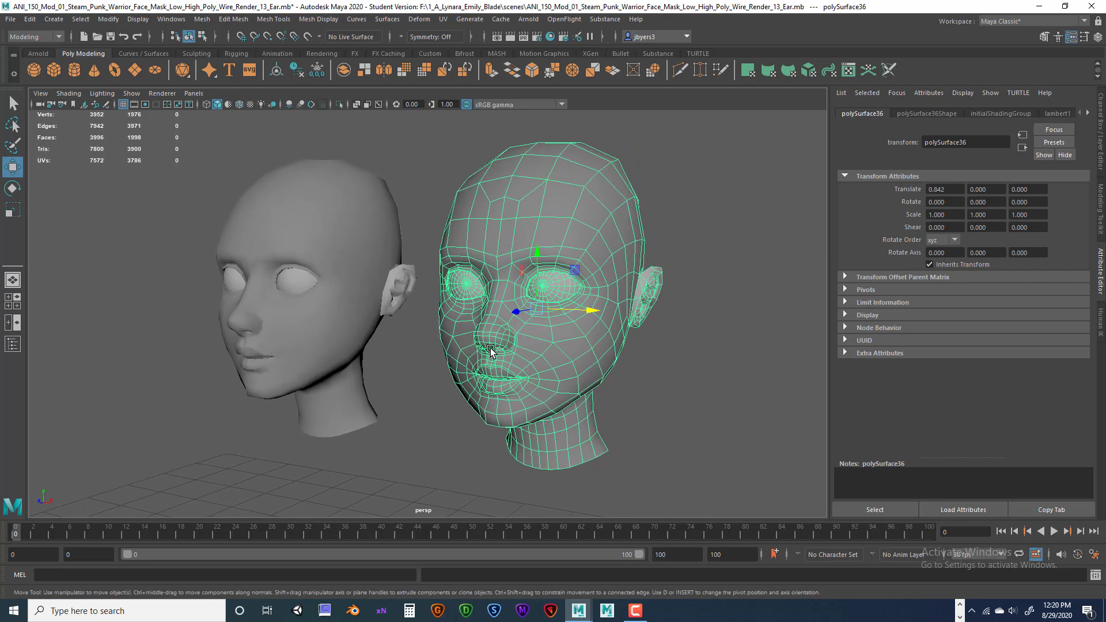
alt+drag(514, 344, 490, 323)
alt+right_drag(490, 322, 495, 315)
alt+drag(495, 316, 464, 309)
alt+right_drag(464, 309, 493, 318)
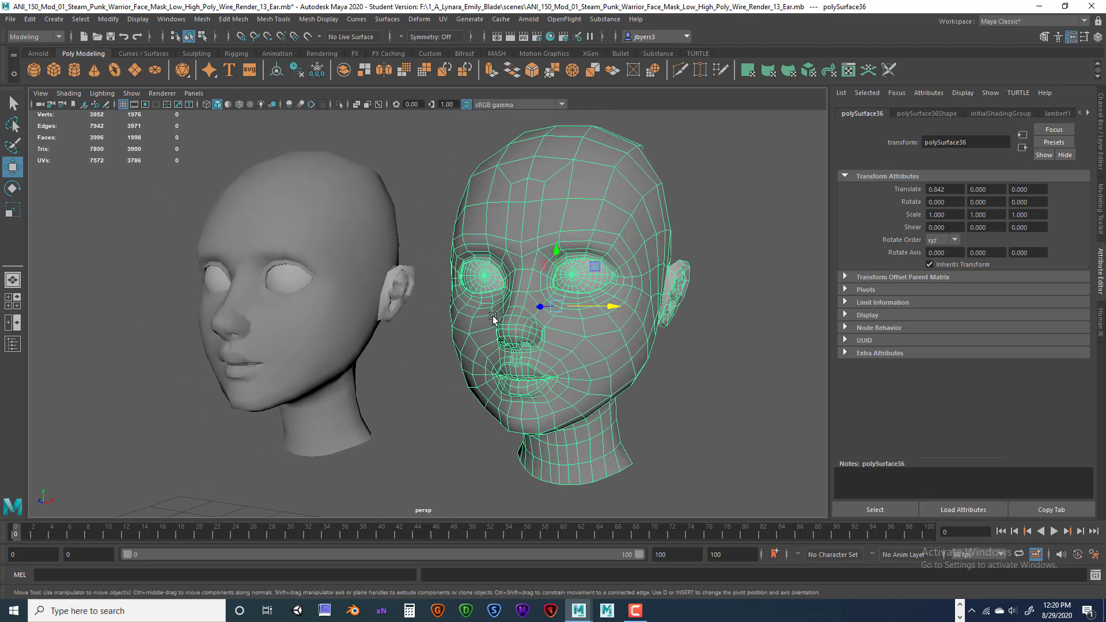
Alternately select the original left head and the copied right head to compare them.
click(354, 247)
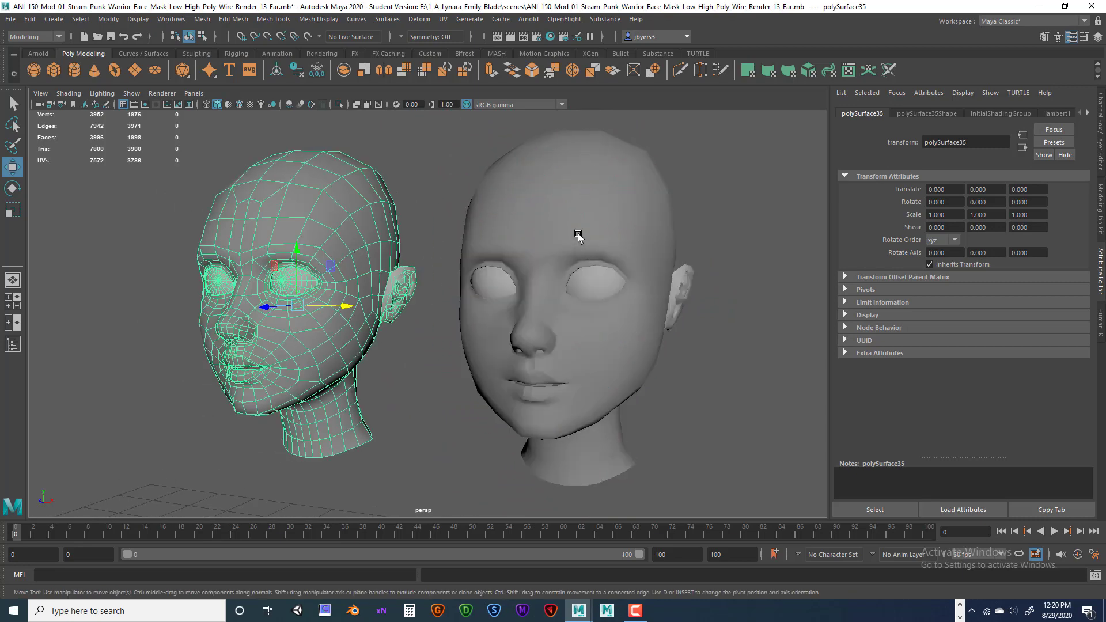
click(578, 233)
click(356, 233)
click(585, 228)
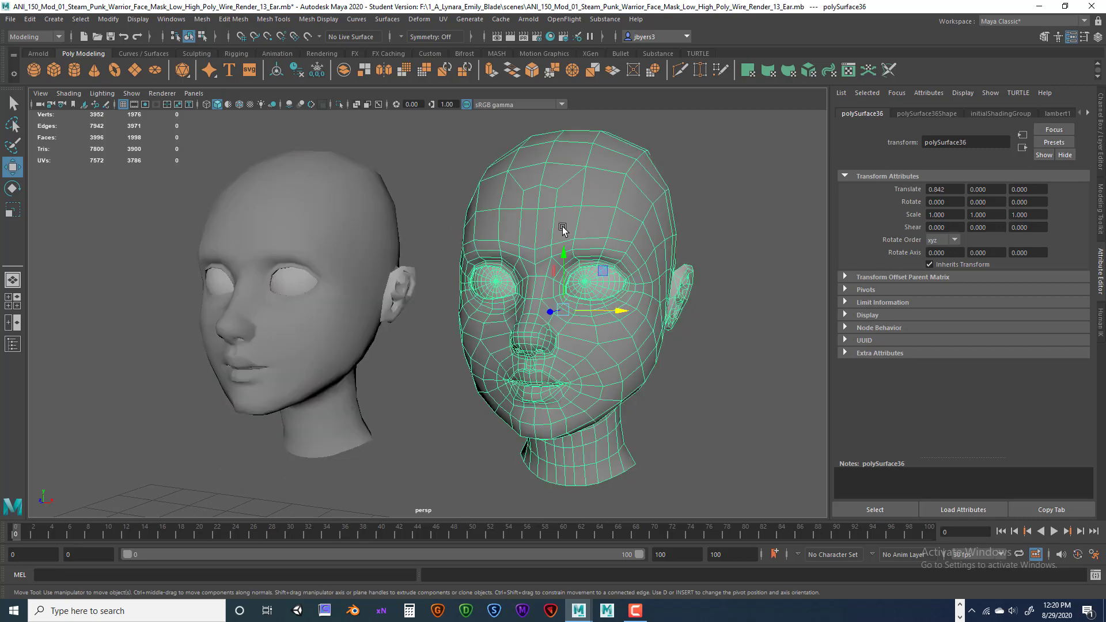
click(308, 247)
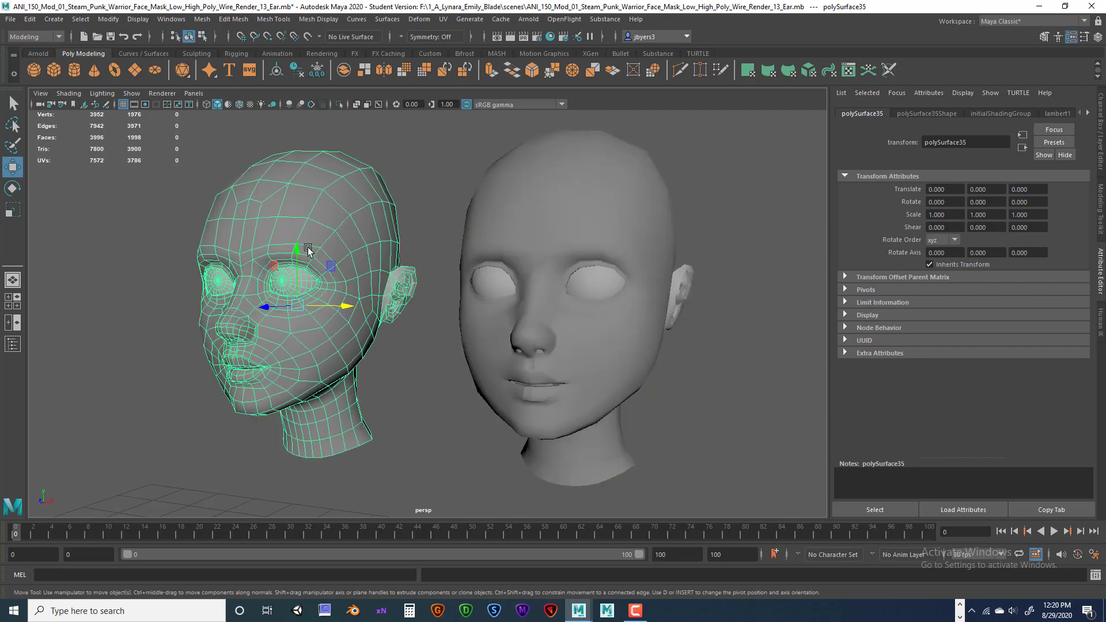
click(533, 256)
click(318, 206)
Finish comparing with the right copied head selected and bring up the hotbox.
click(594, 222)
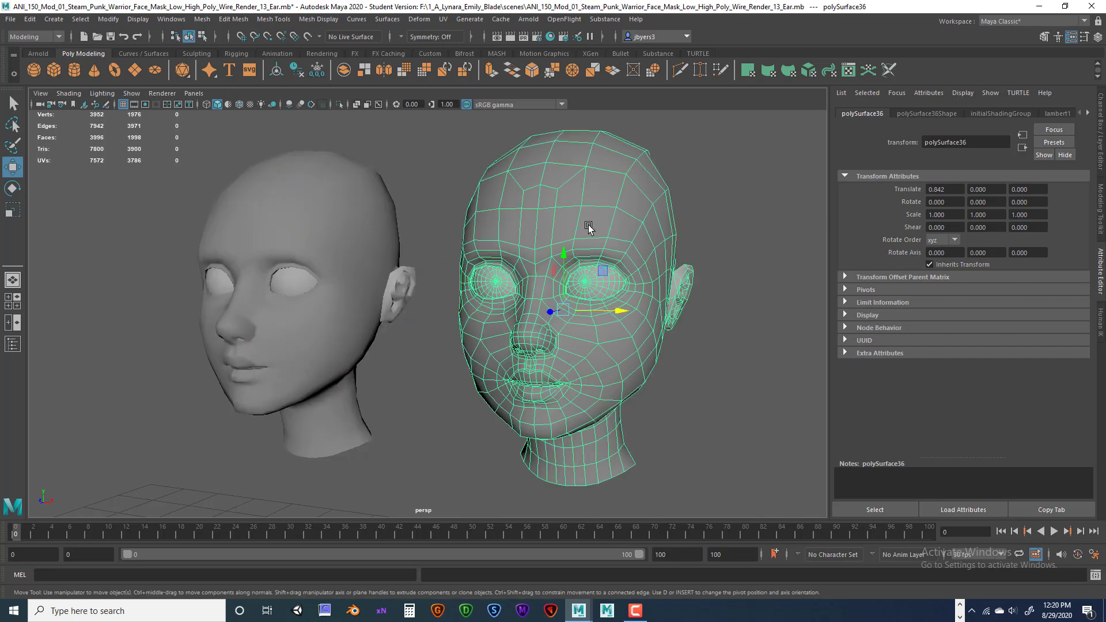
click(353, 221)
click(593, 209)
click(309, 176)
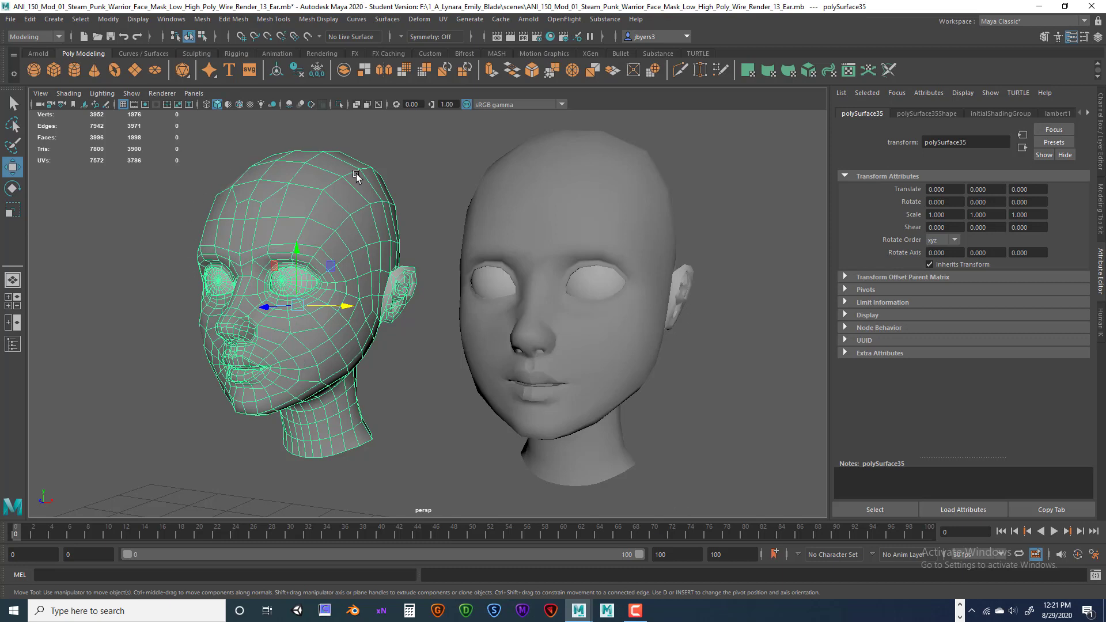
click(563, 228)
click(308, 220)
click(599, 219)
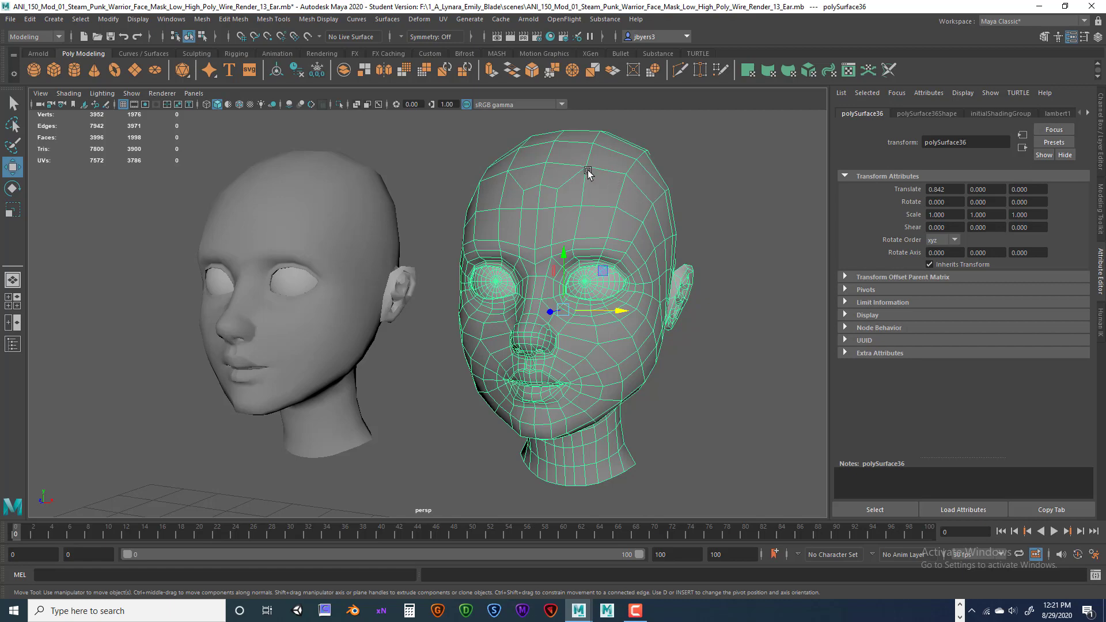
key(space)
key(space)
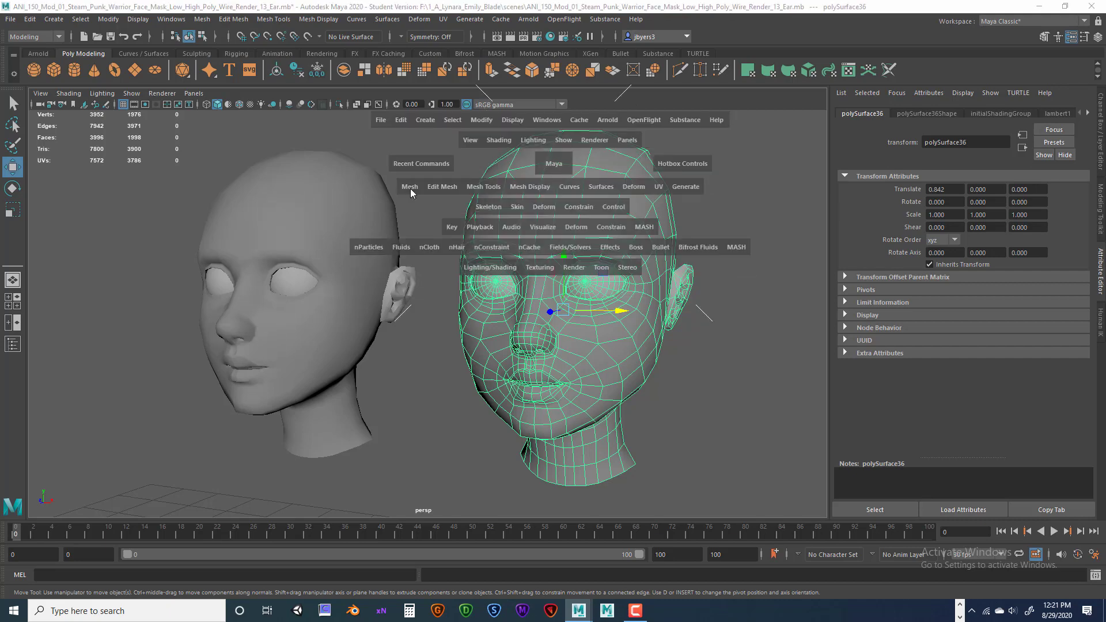
Smooth the right head exponentially with 2 division levels, then clear the selection.
click(410, 187)
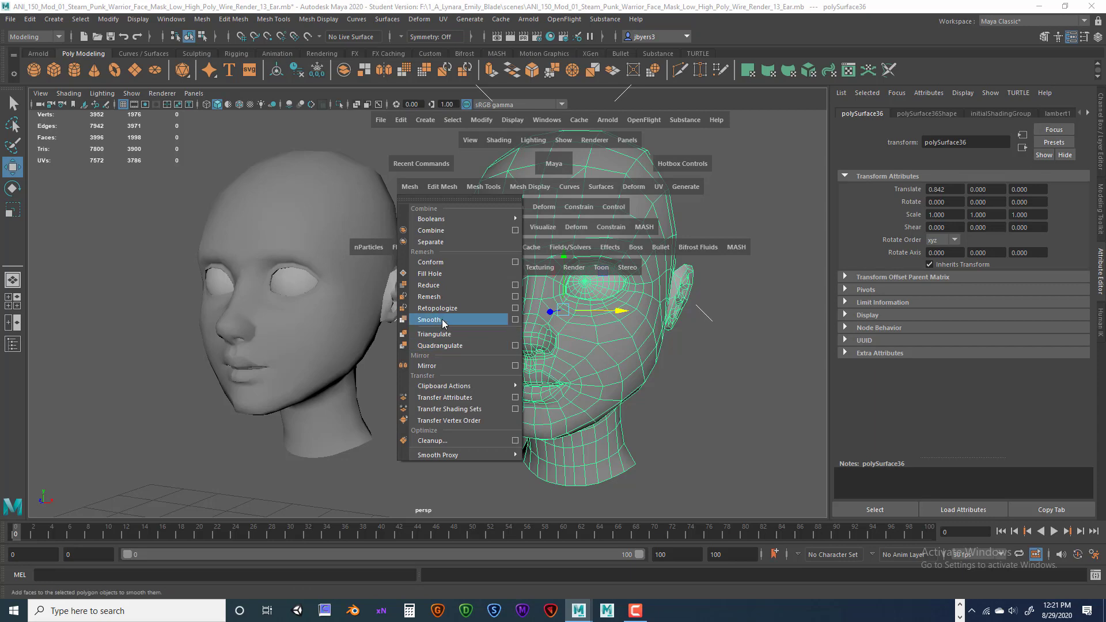
click(515, 318)
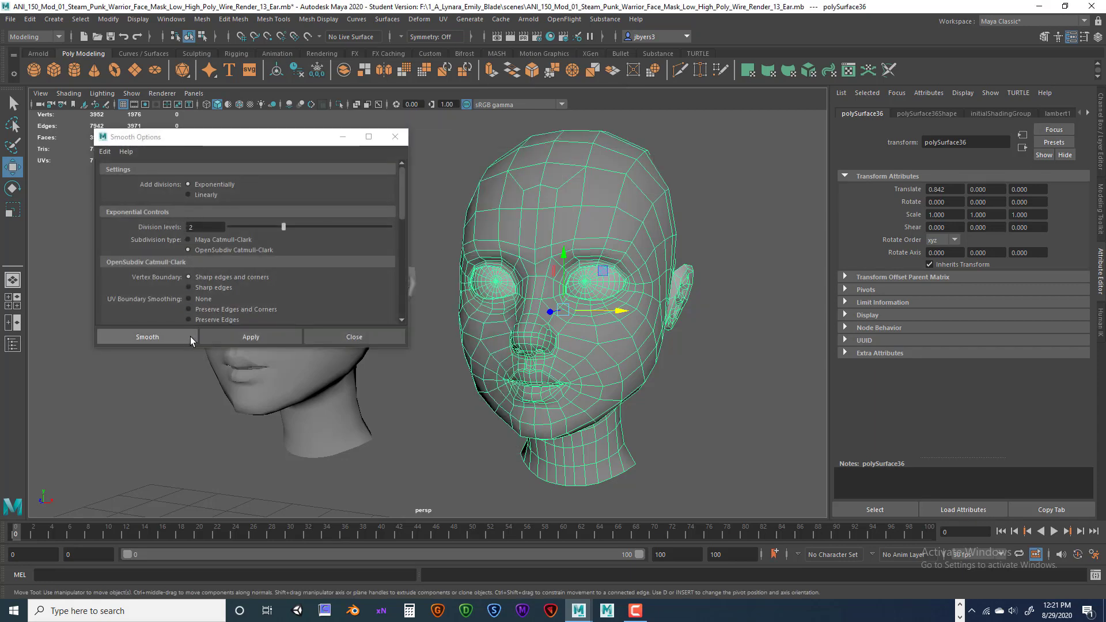
click(187, 339)
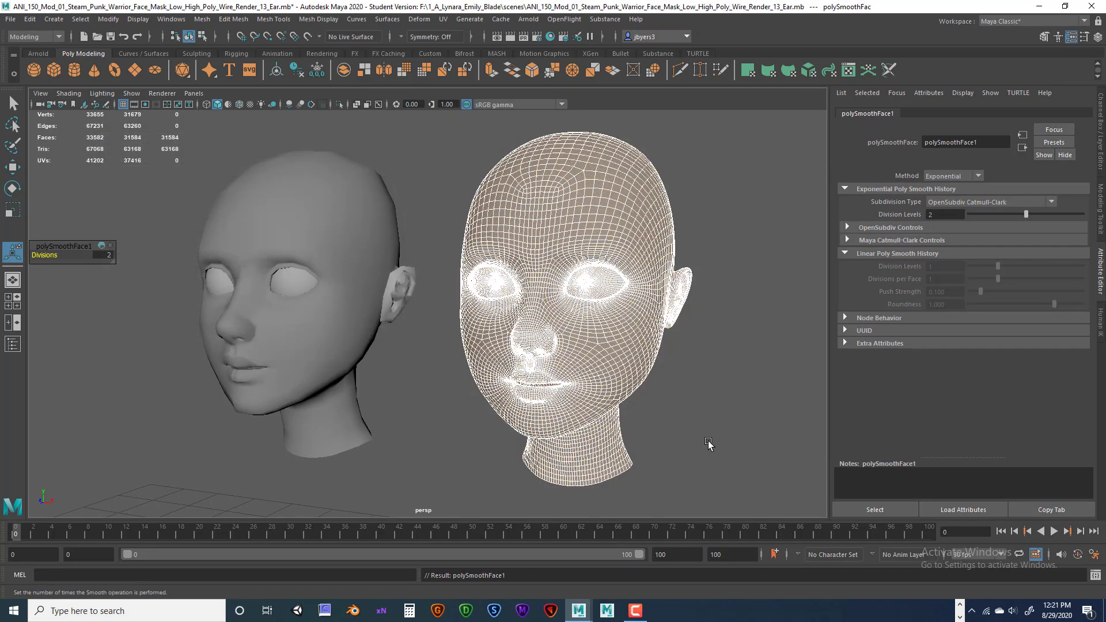
click(704, 442)
click(625, 381)
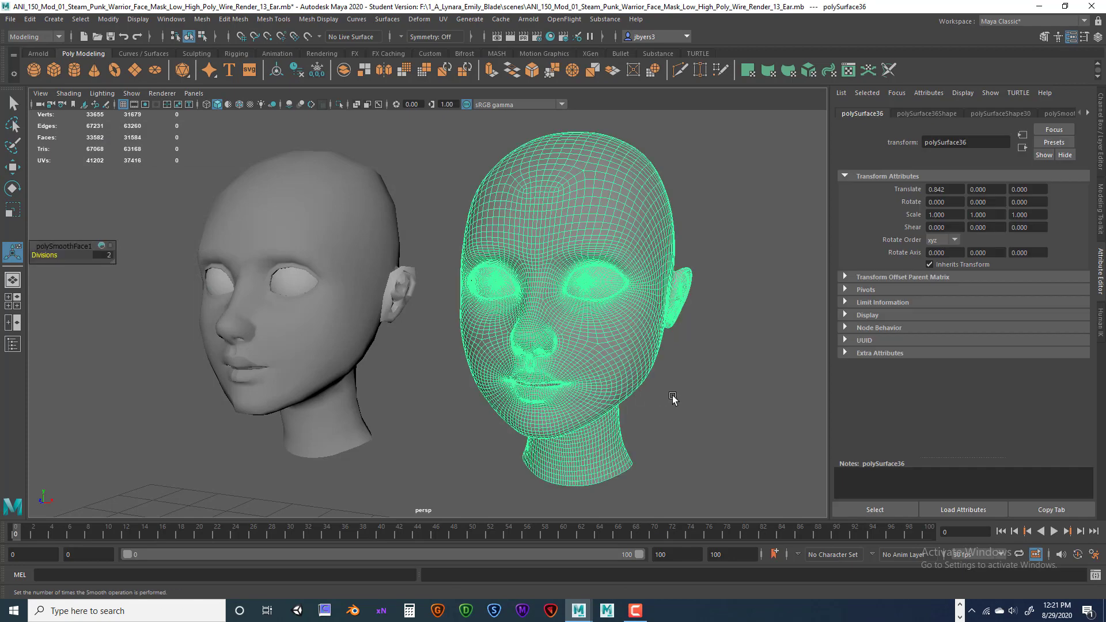
click(680, 394)
alt+drag(679, 390, 641, 384)
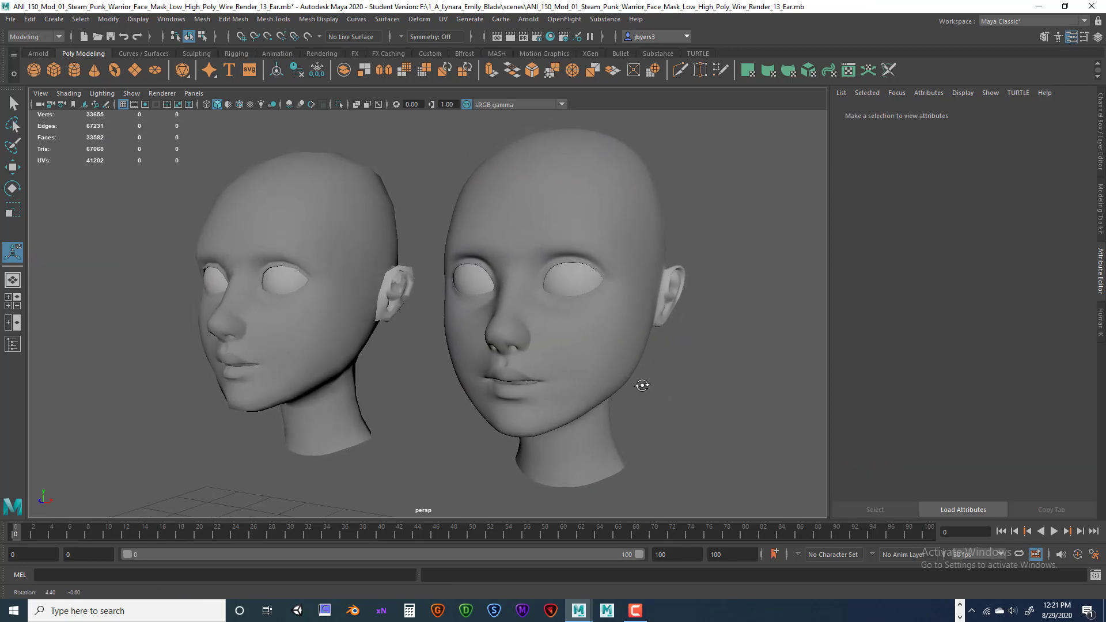
click(541, 285)
click(341, 243)
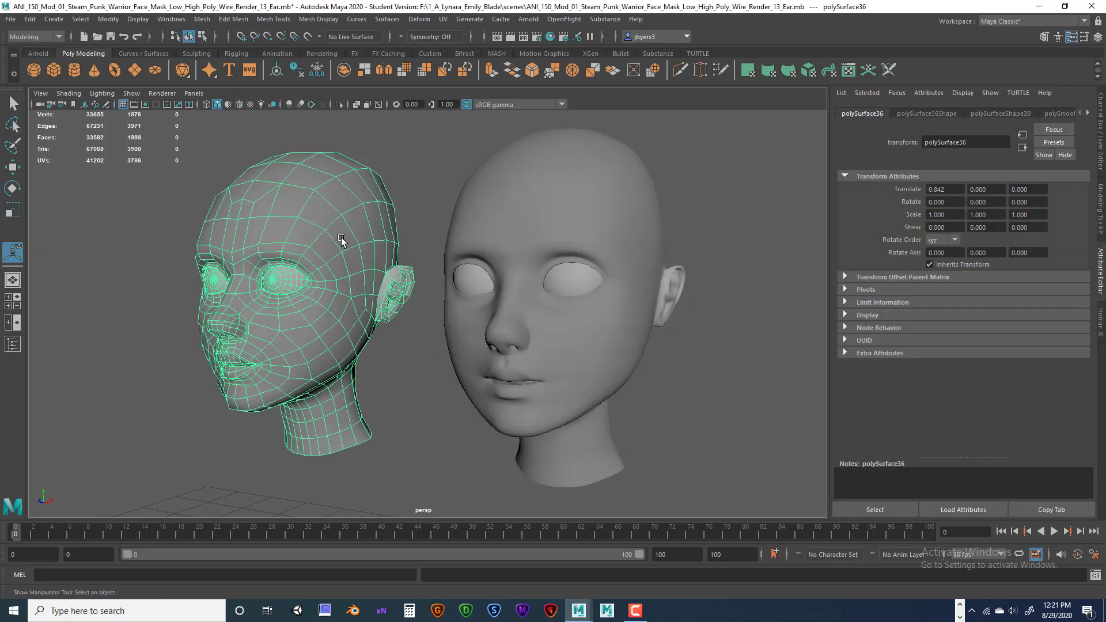
click(547, 340)
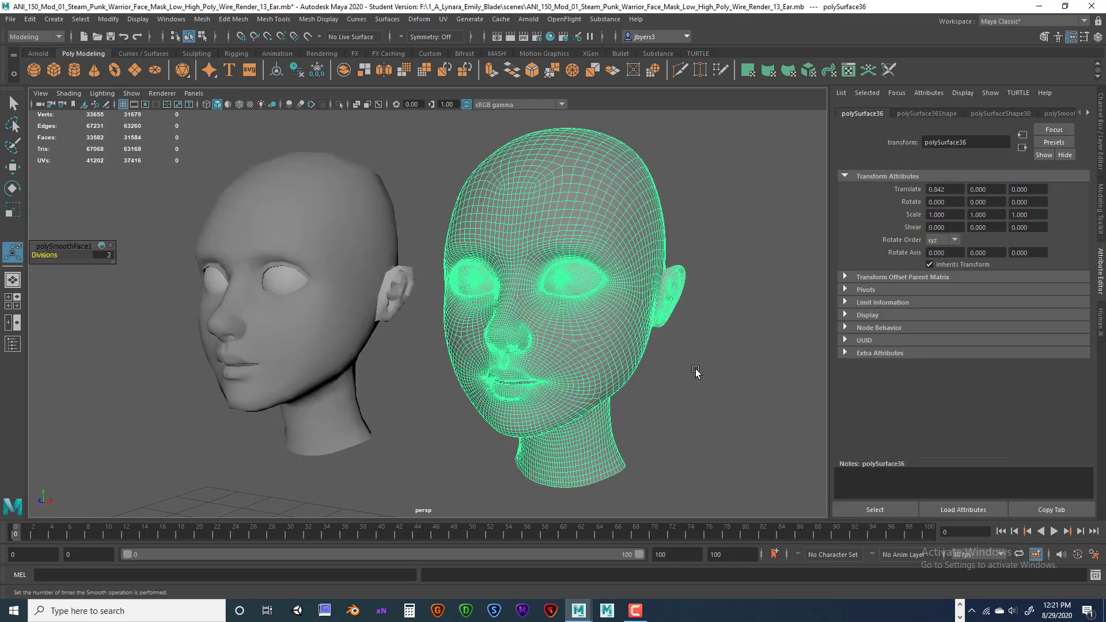
click(695, 372)
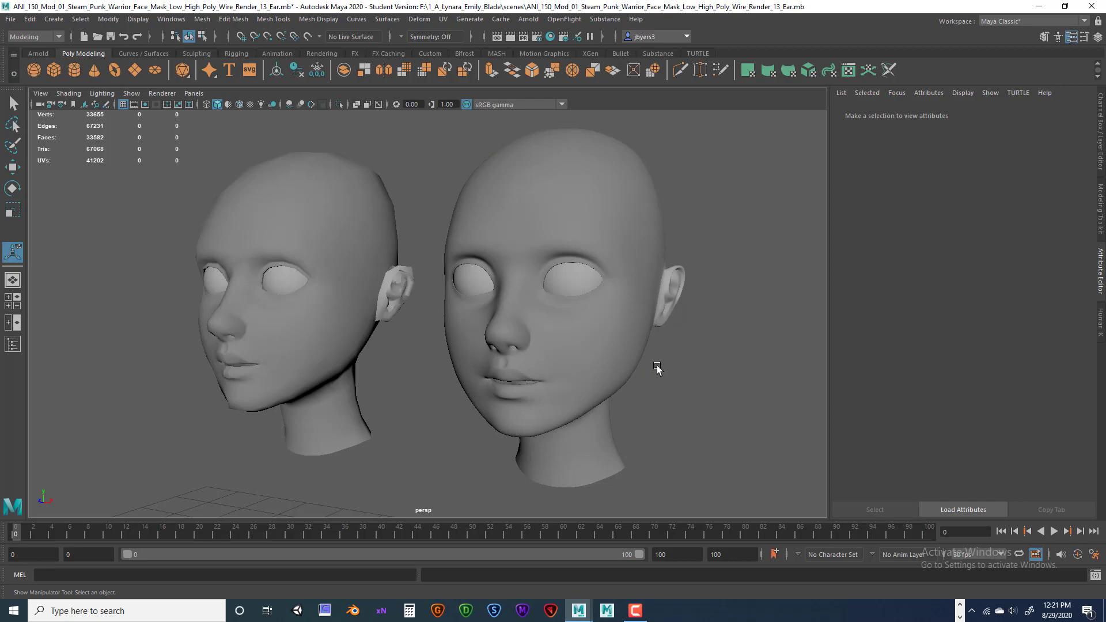
click(360, 304)
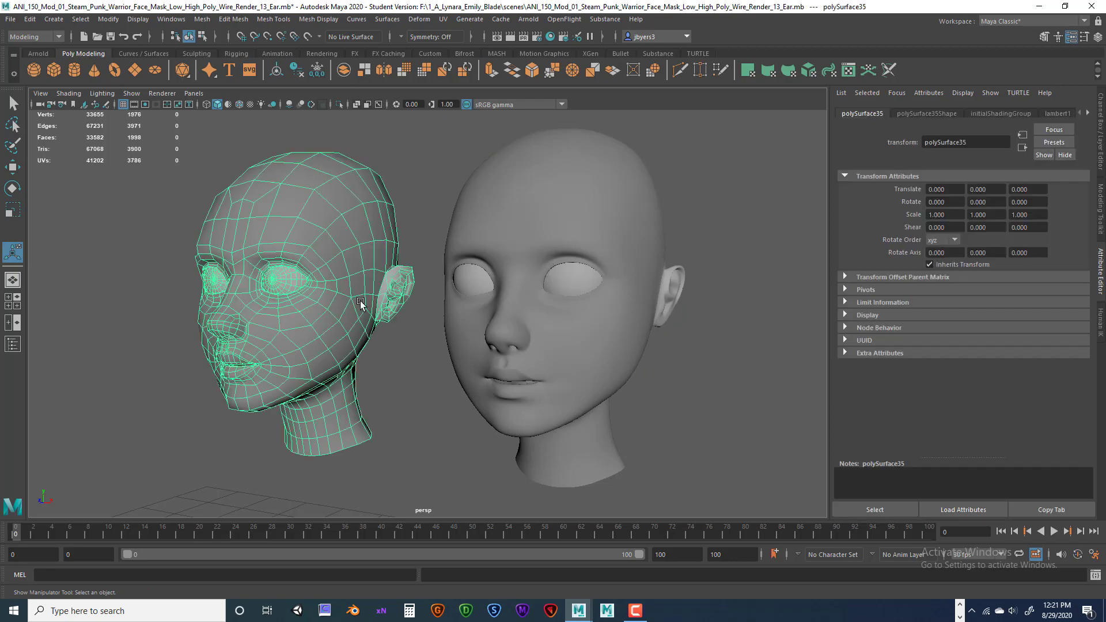
click(590, 310)
click(333, 299)
click(570, 291)
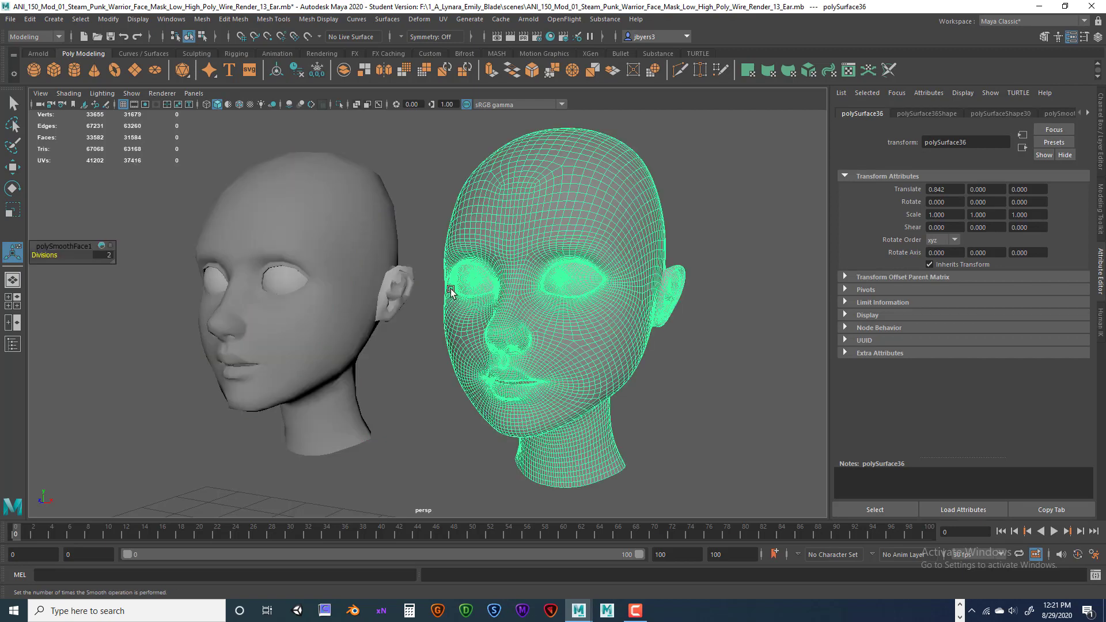
click(320, 296)
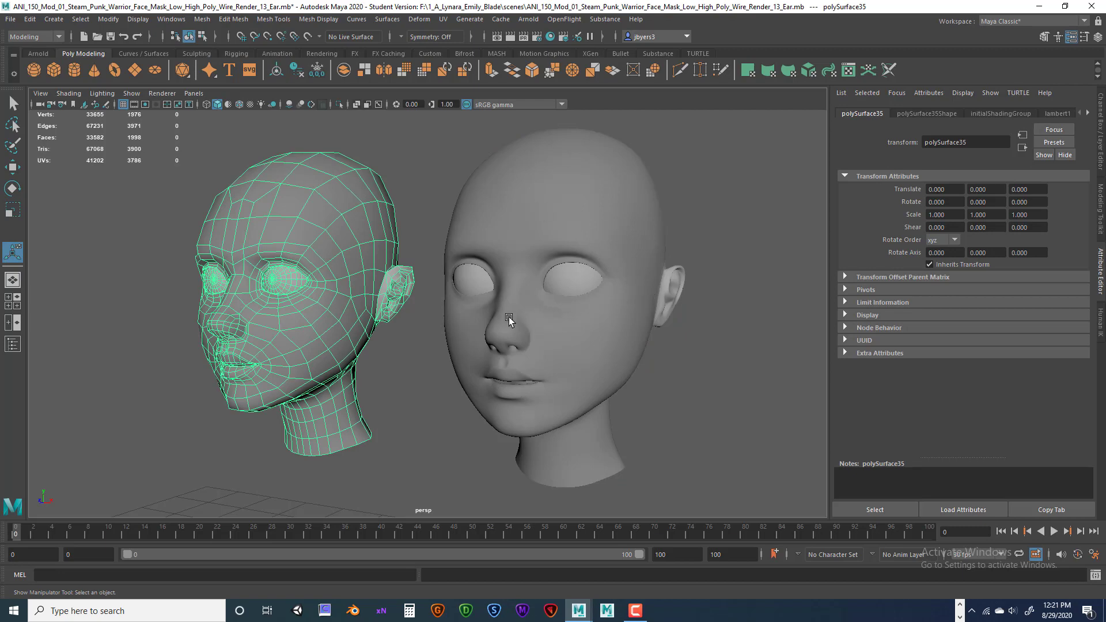
click(422, 188)
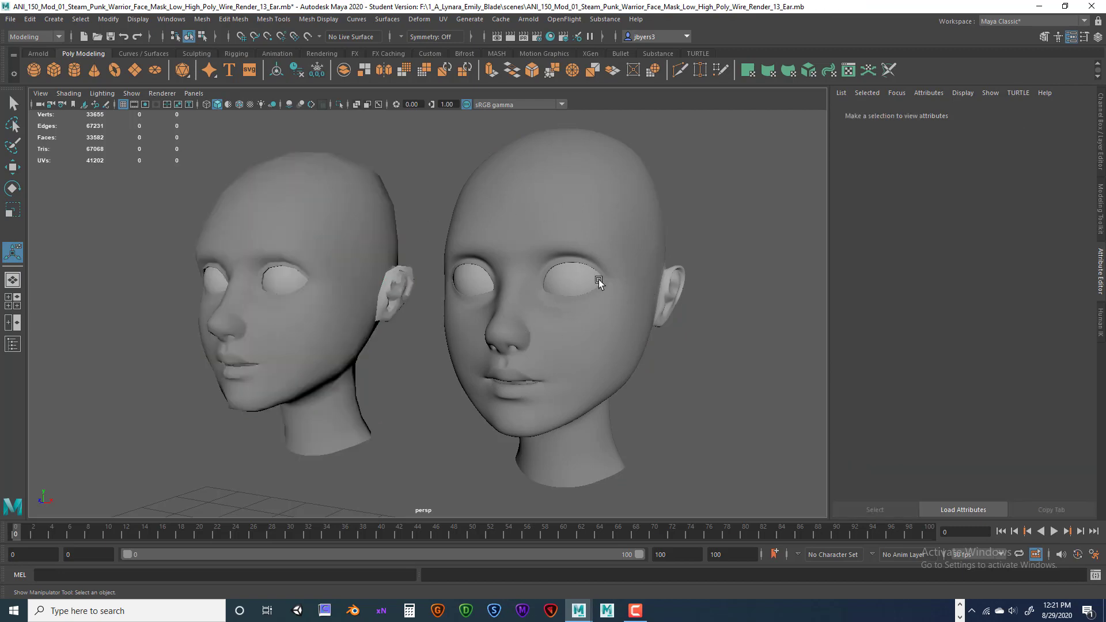
click(596, 281)
click(326, 270)
click(680, 350)
click(331, 223)
click(543, 210)
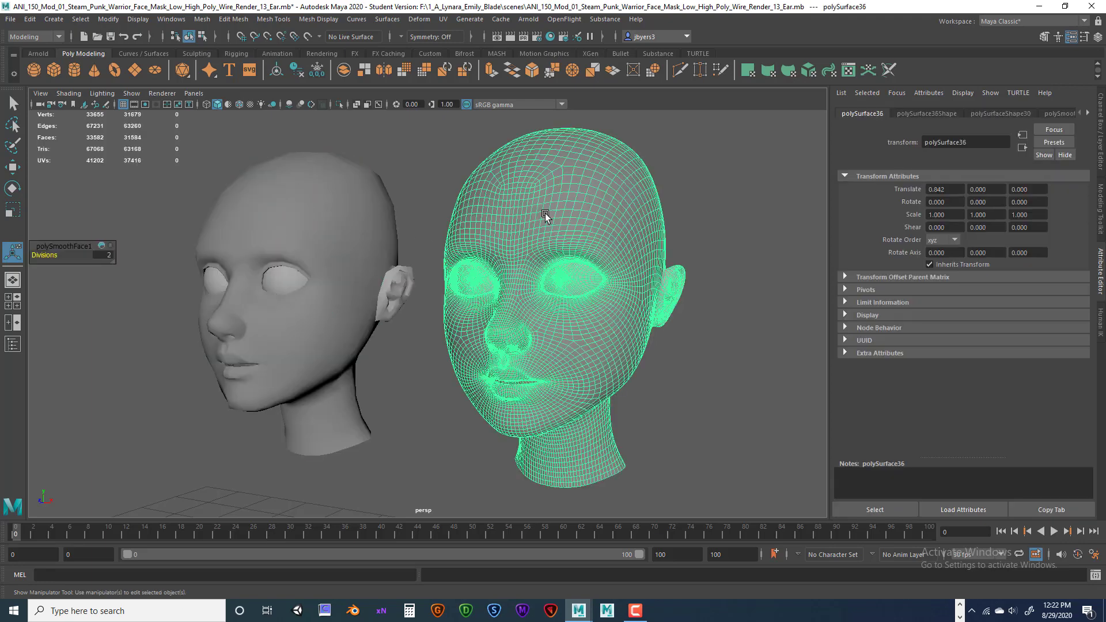
click(367, 219)
click(542, 233)
click(714, 248)
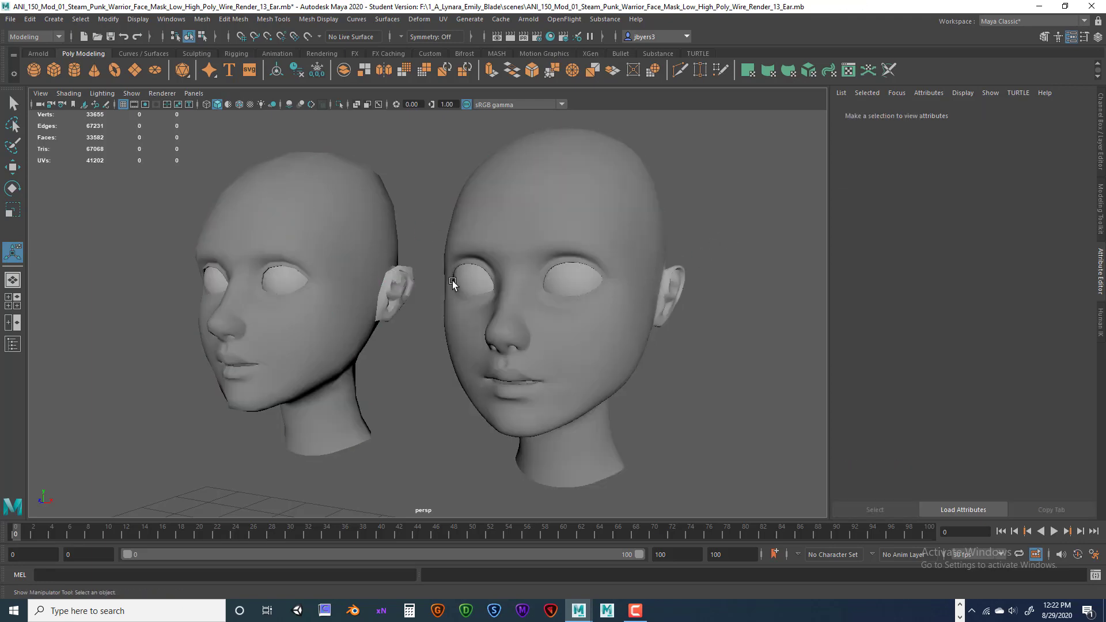
scroll(578, 304, up, 5)
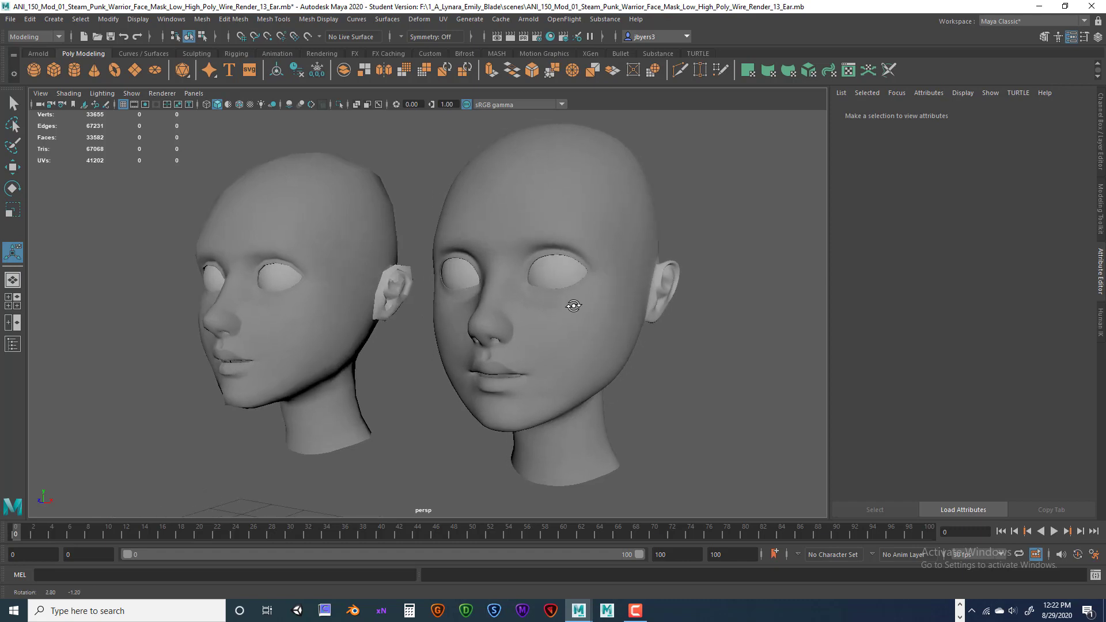
alt+right_drag(579, 310, 577, 309)
alt+middle_drag(572, 298, 564, 304)
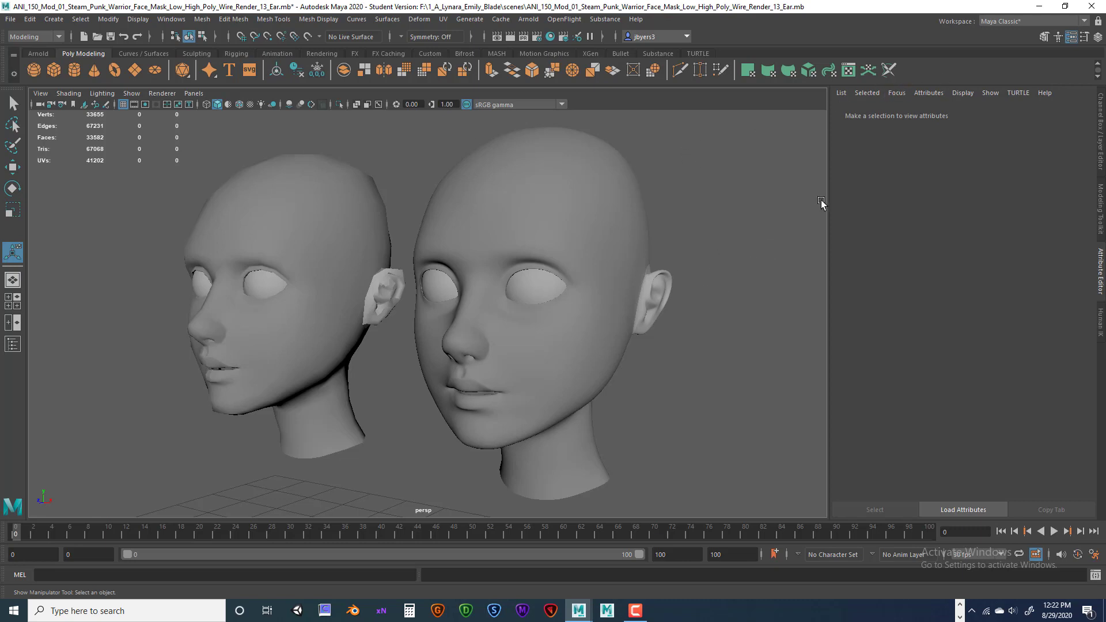
Switch to the Modeling - Expert workspace and frame both heads in the viewport.
click(1083, 22)
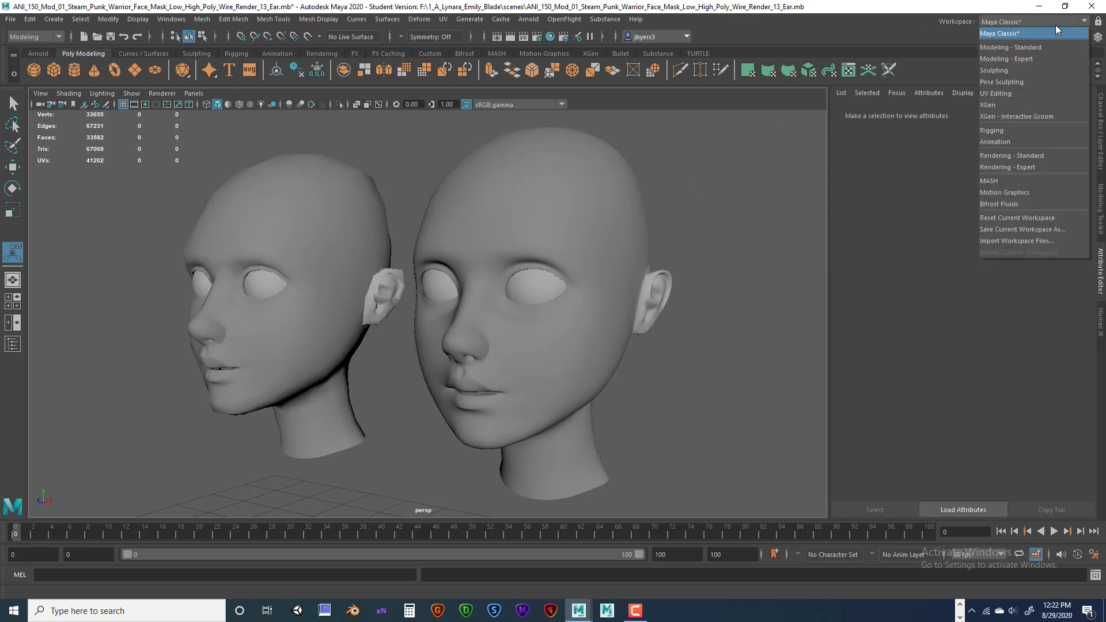
click(1013, 59)
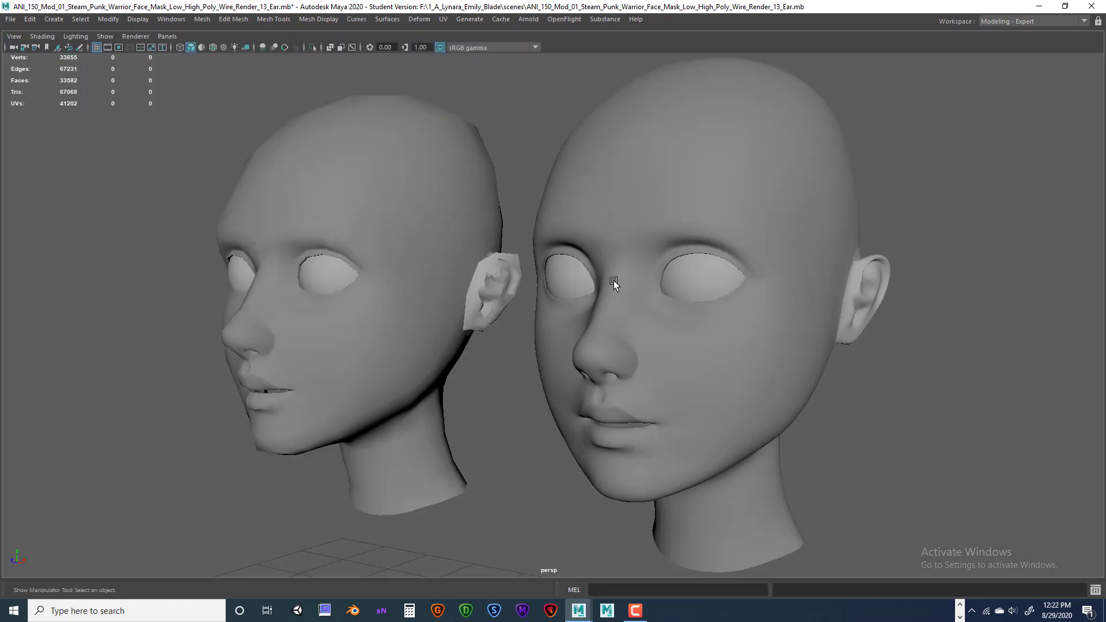
alt+right_drag(789, 254, 773, 252)
alt+middle_drag(773, 249, 761, 236)
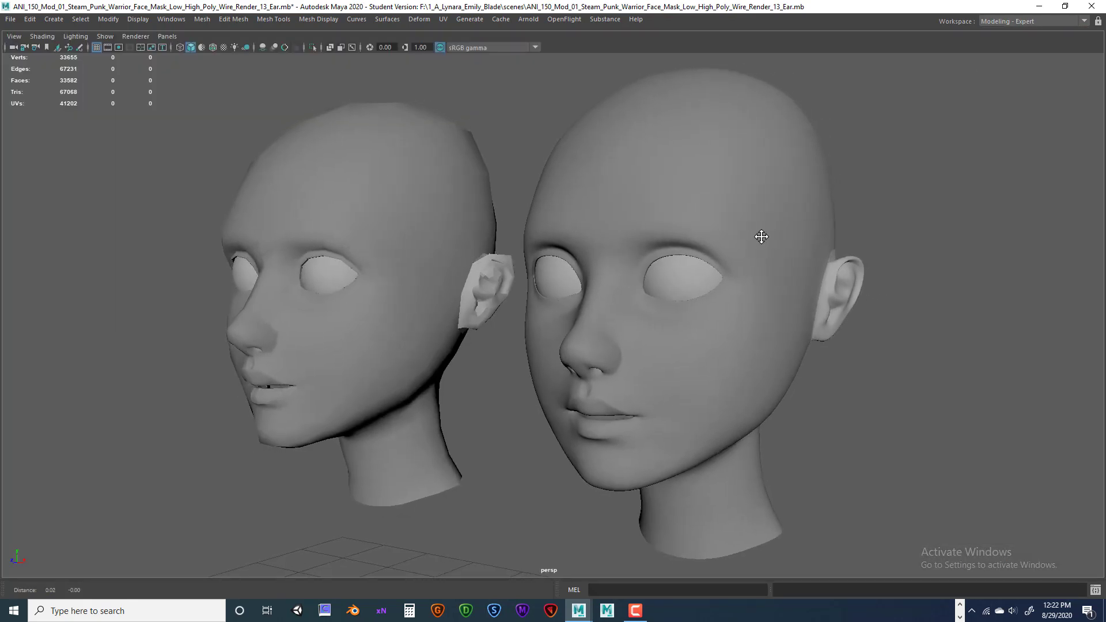
scroll(807, 228, down, 1)
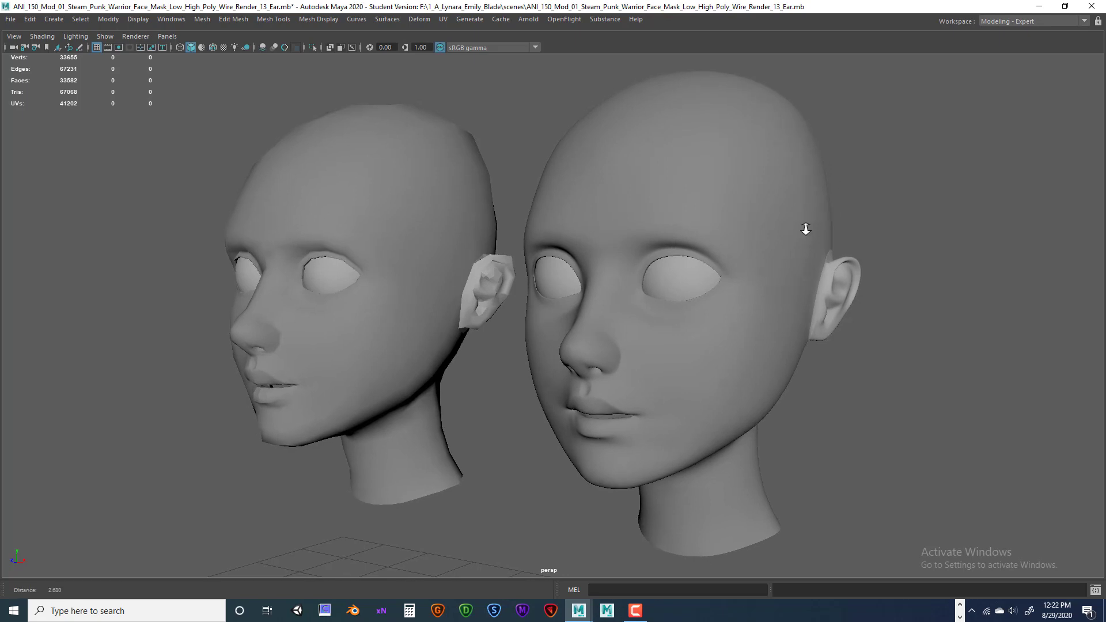
alt+drag(806, 228, 807, 227)
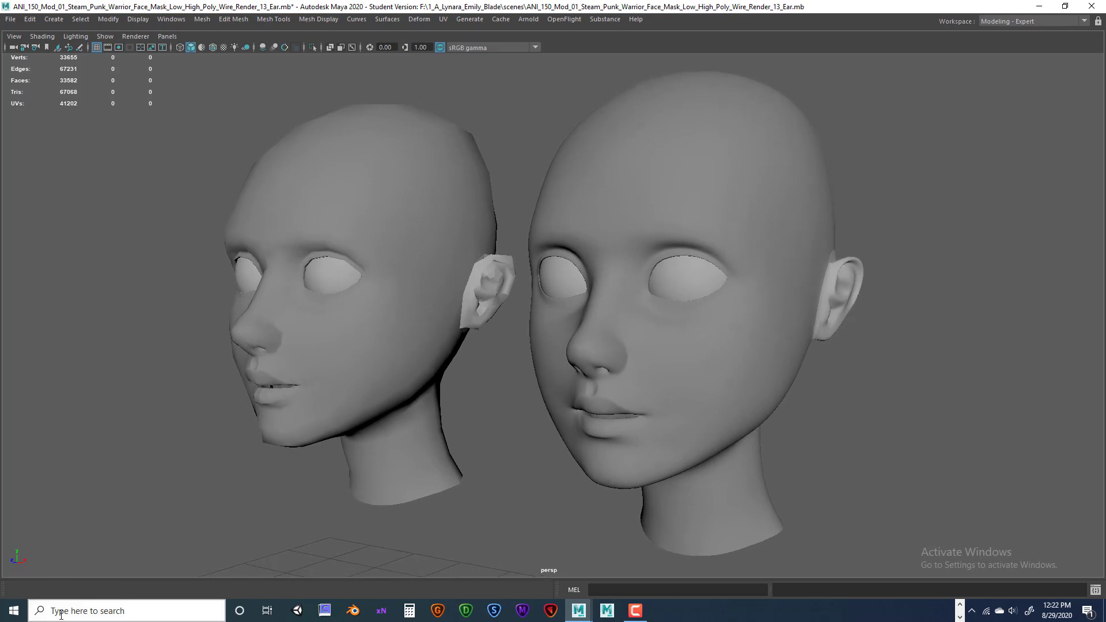
Launch Snipping Tool, set Rectangular Snip mode, then cancel the first snip attempt.
click(89, 609)
text(s)
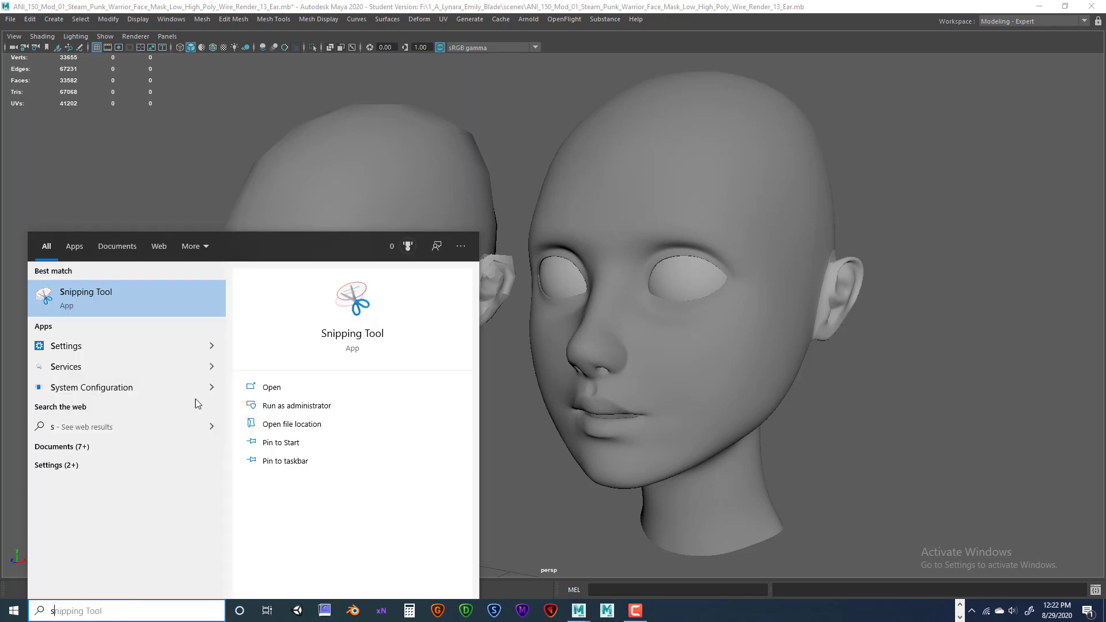
click(104, 293)
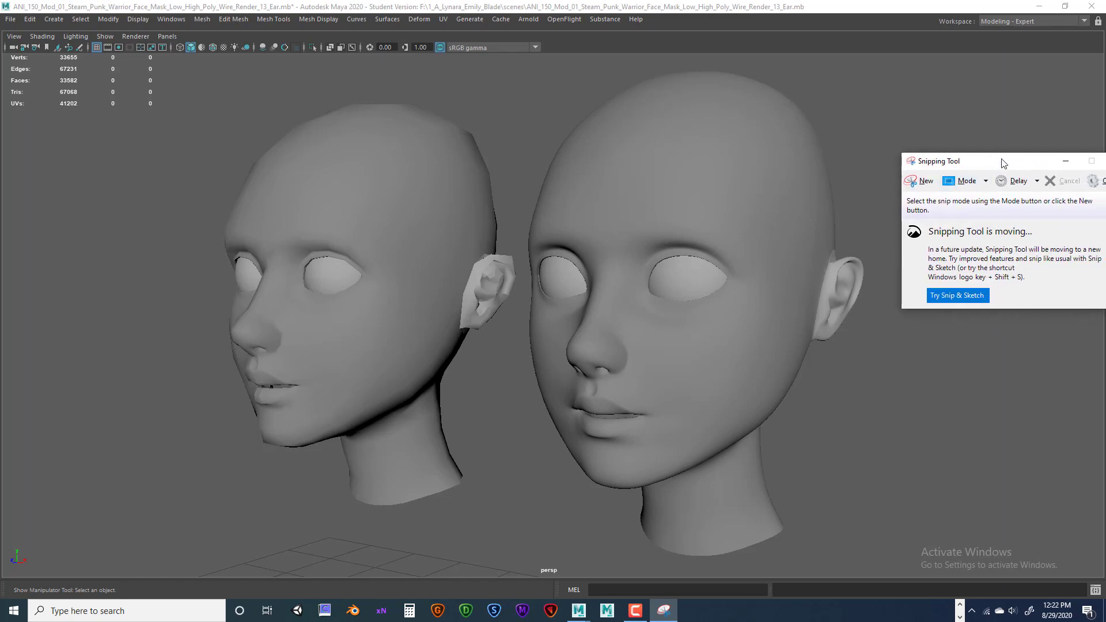
drag(947, 132, 988, 72)
click(947, 85)
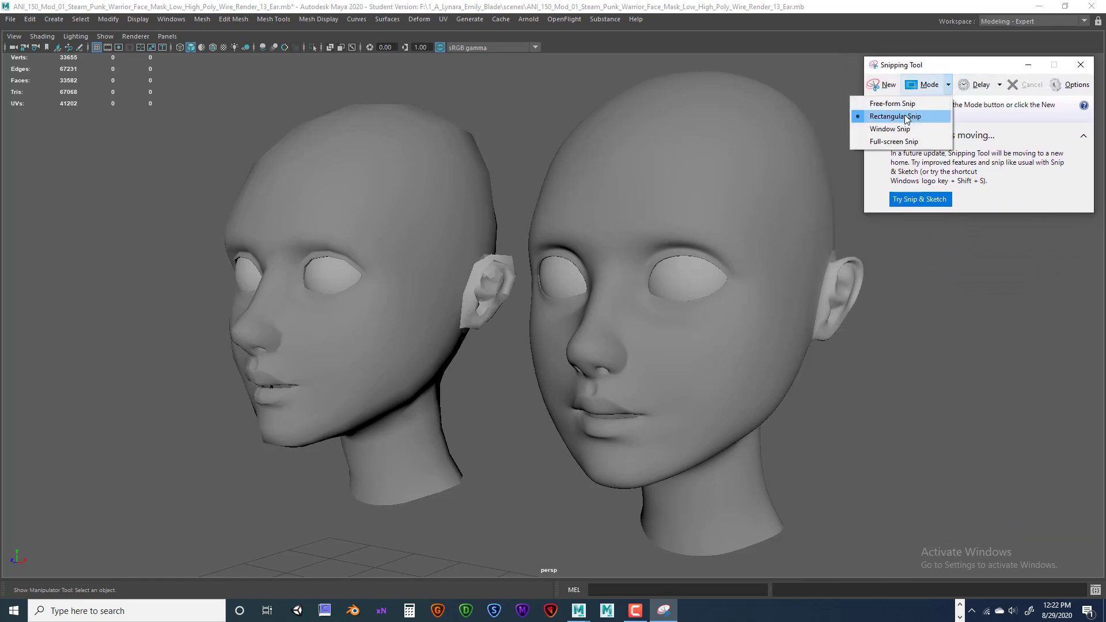
click(896, 118)
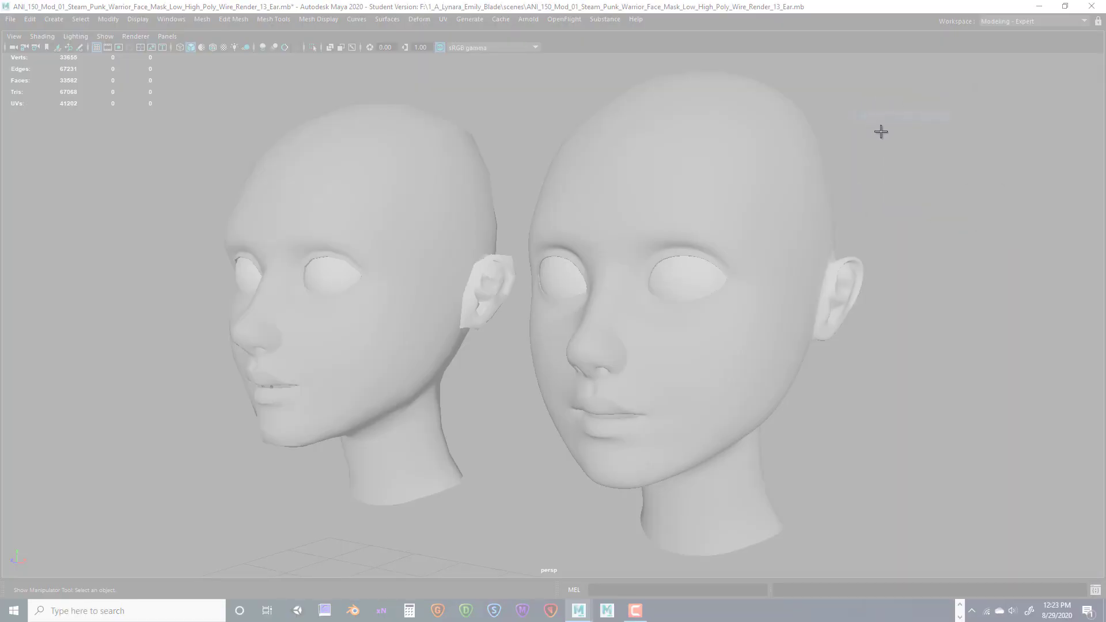
drag(1105, 116, 956, 94)
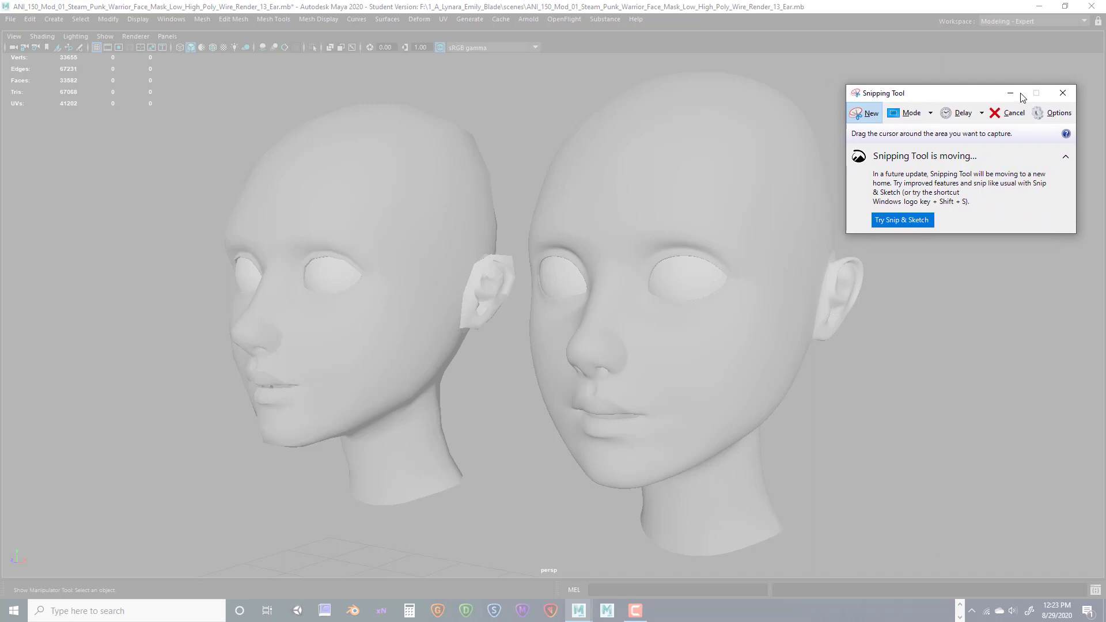
click(1015, 94)
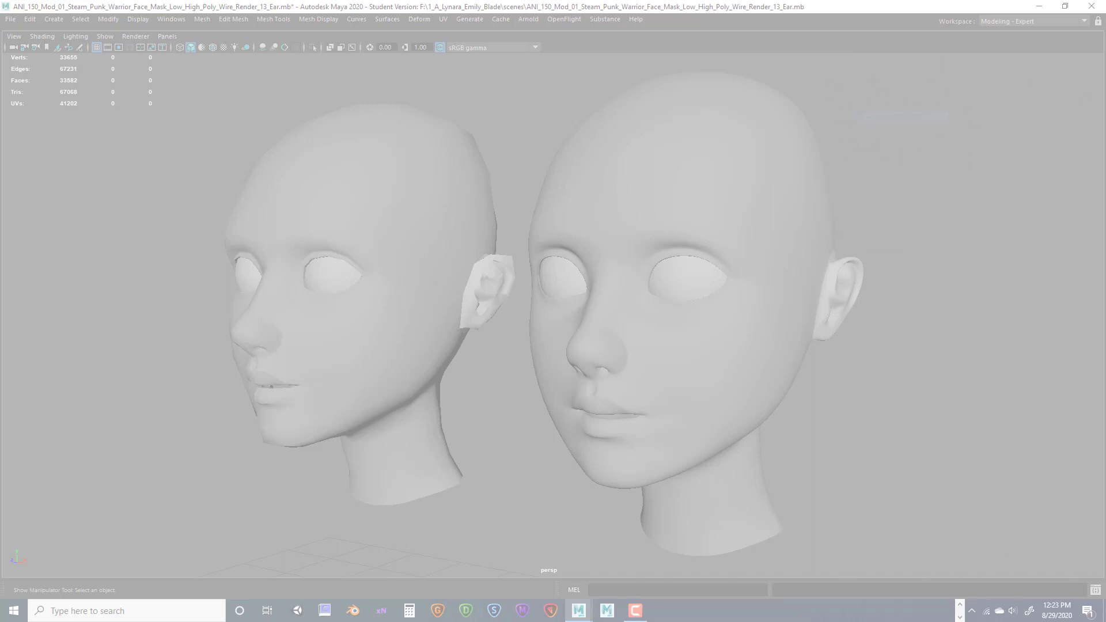
key(Escape)
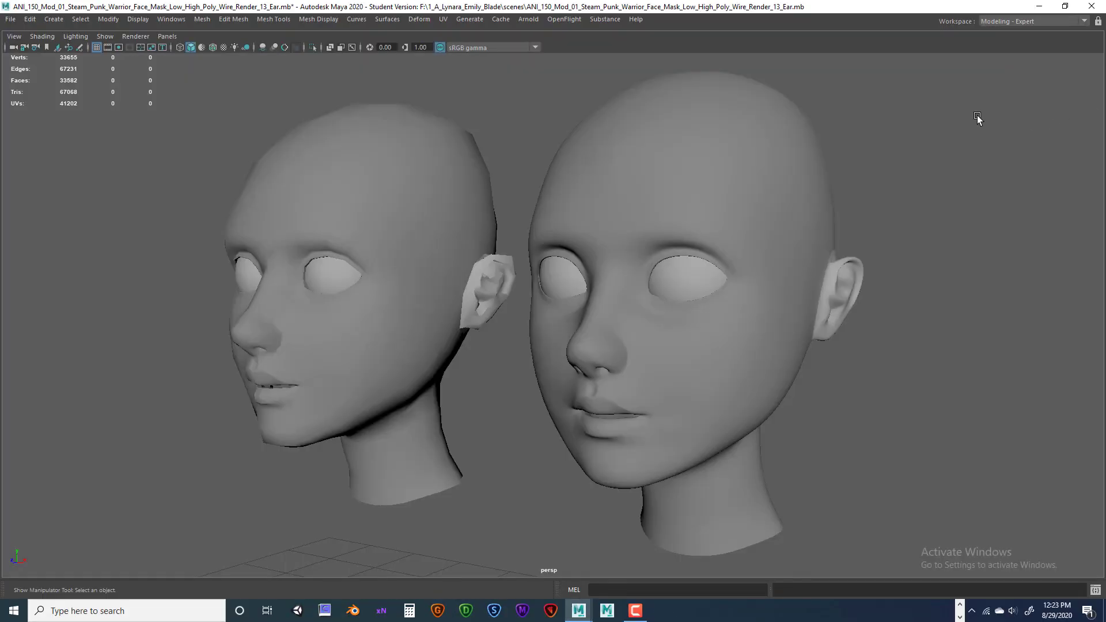
Relaunch Snipping Tool and snip a rectangle around both heads in the viewport.
click(166, 602)
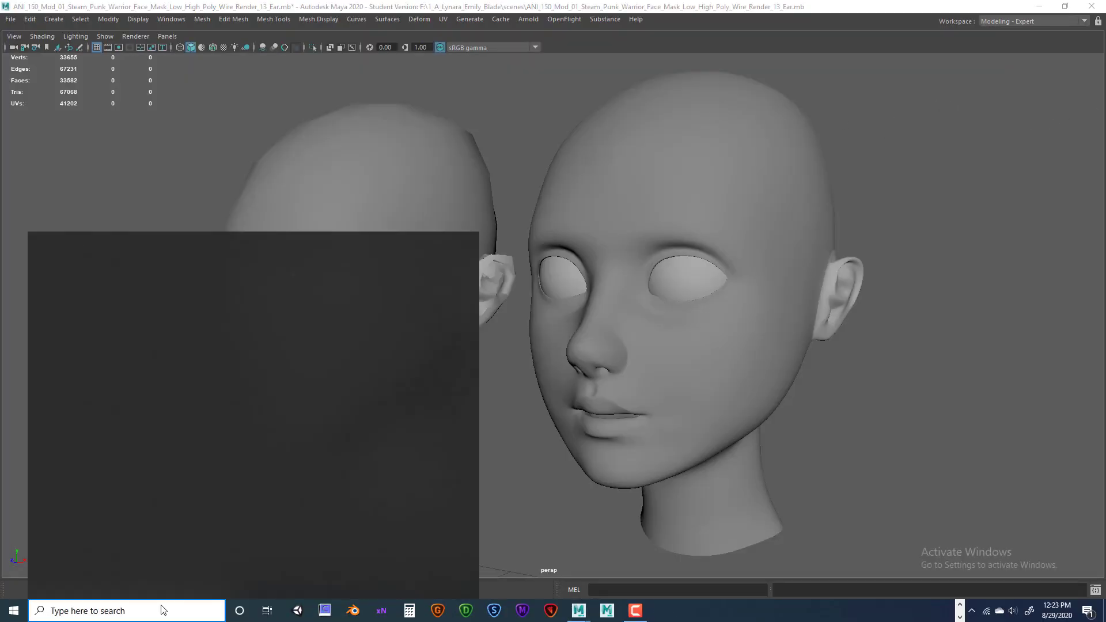
text(snip)
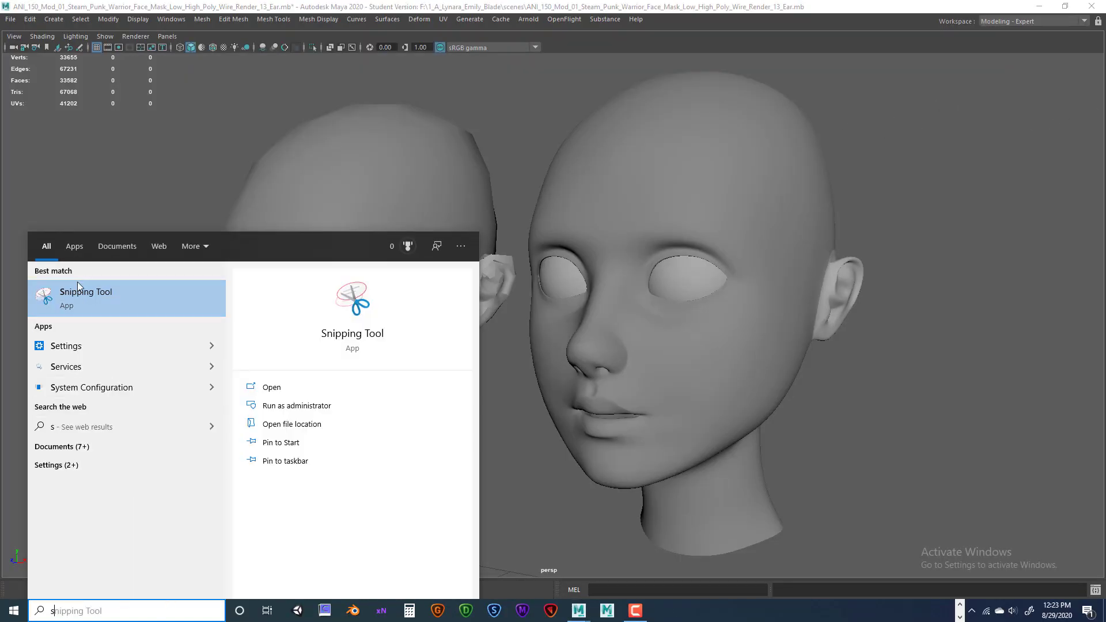
click(84, 299)
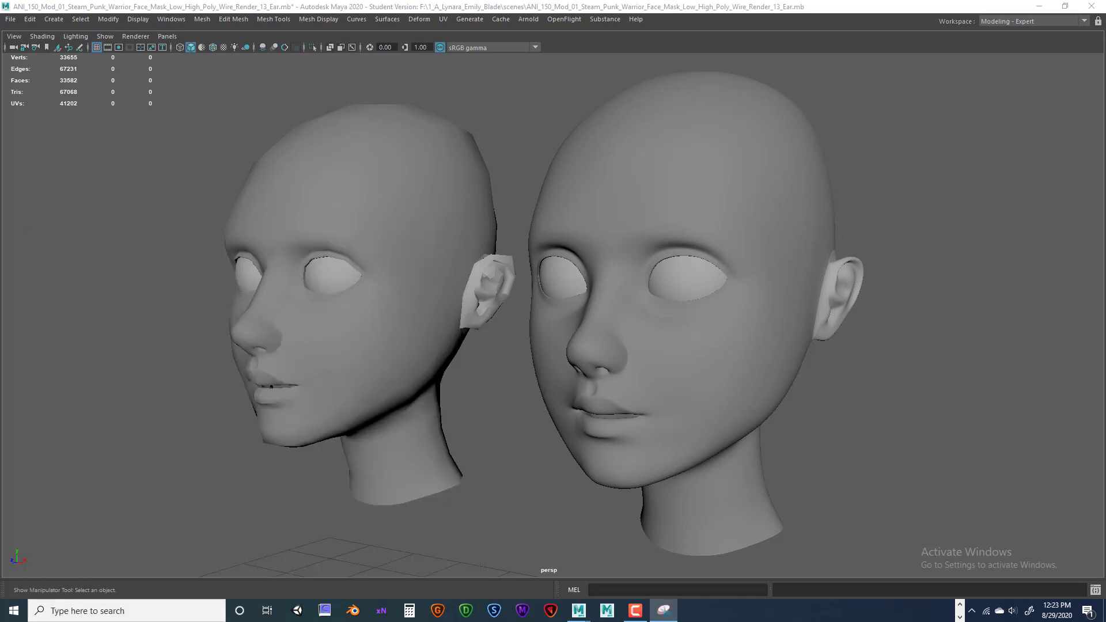
drag(952, 113, 891, 109)
click(978, 106)
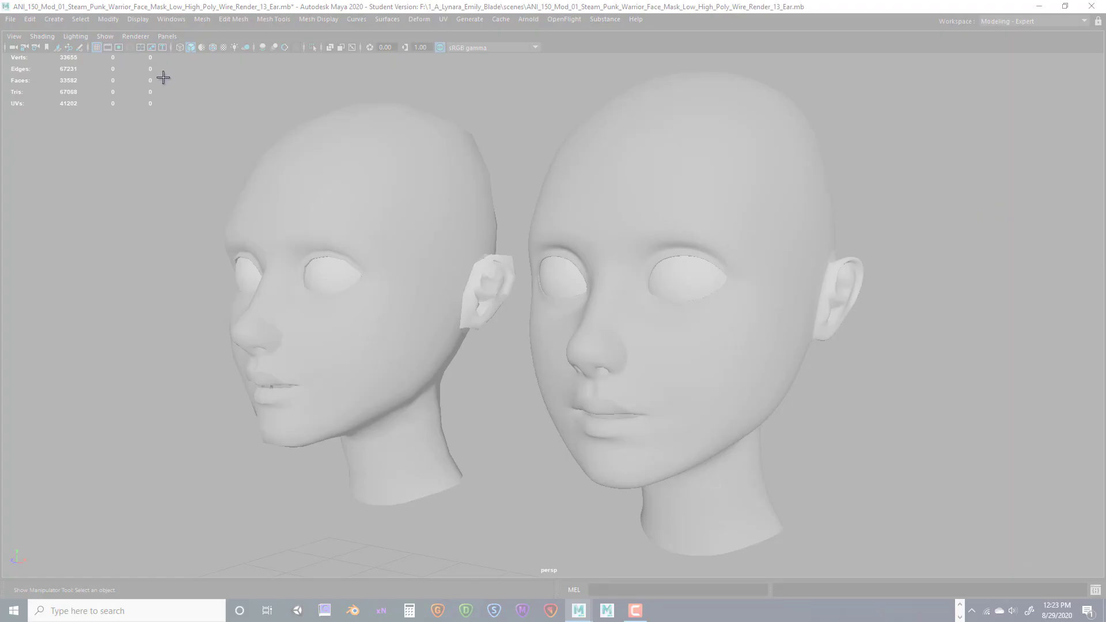
drag(159, 67, 904, 584)
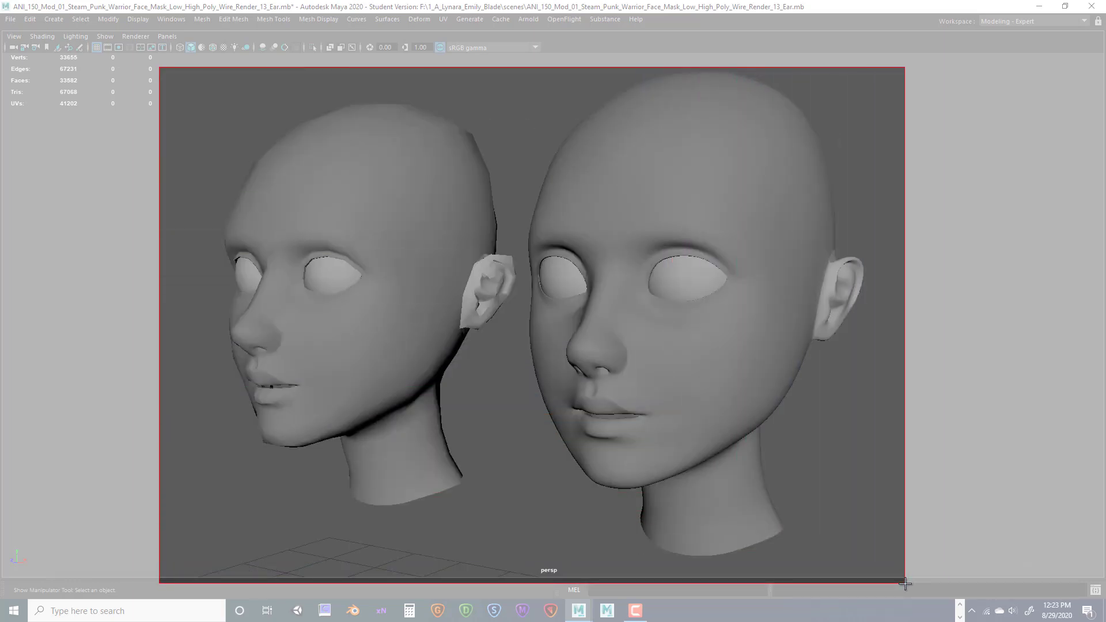
drag(904, 584, 904, 583)
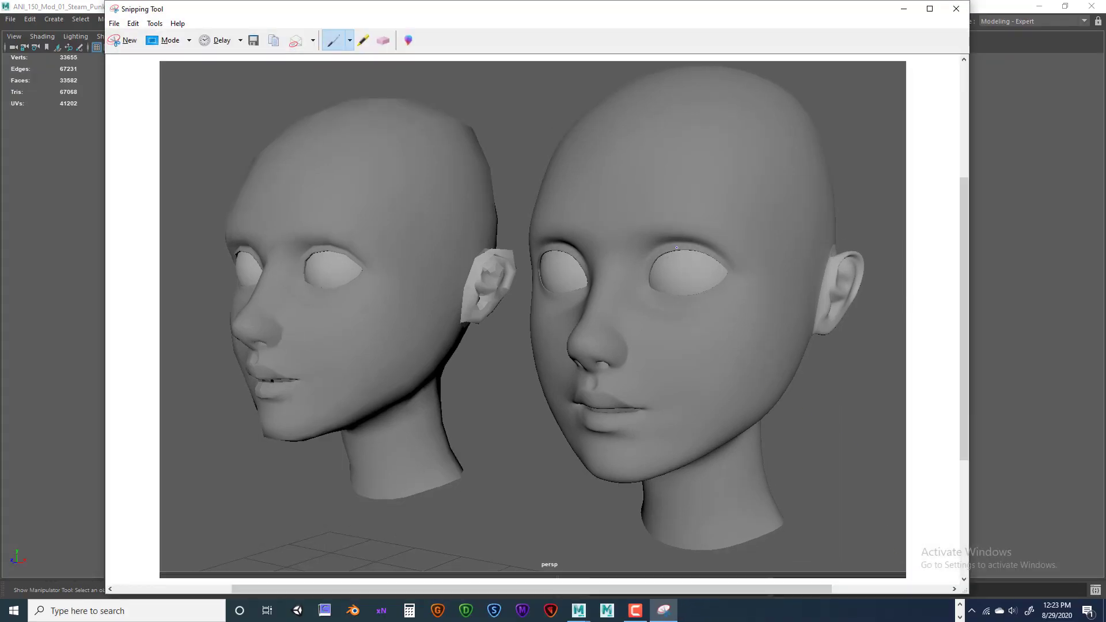
Save the snip to the Desktop as a JPEG named with the student's name plus ANI235_Mod_02_Perps_Shade_L_side.
click(115, 24)
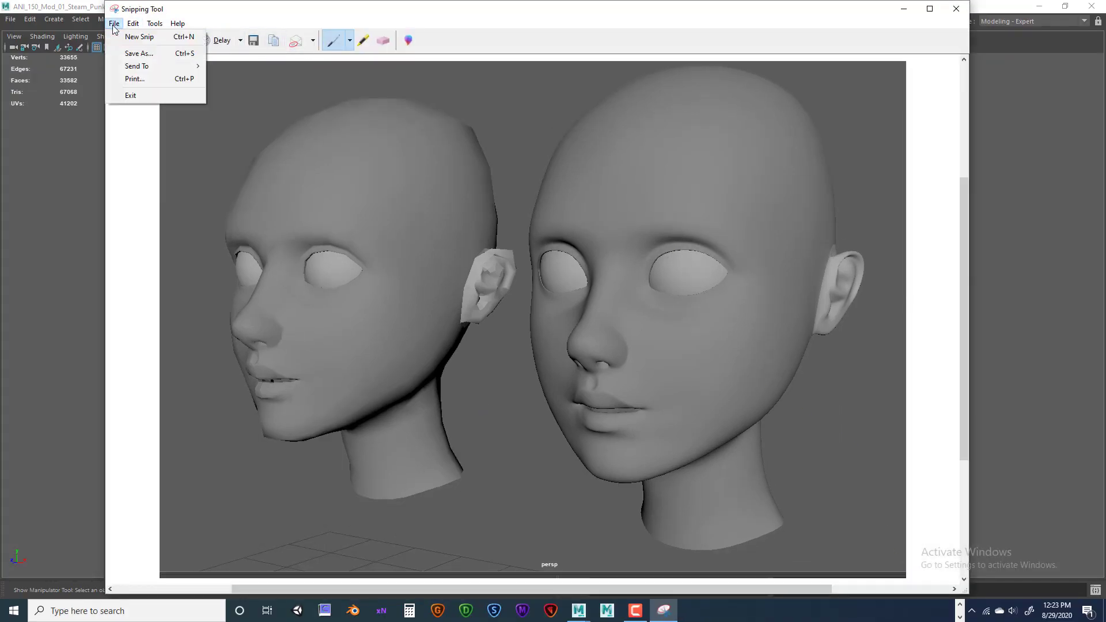
click(138, 54)
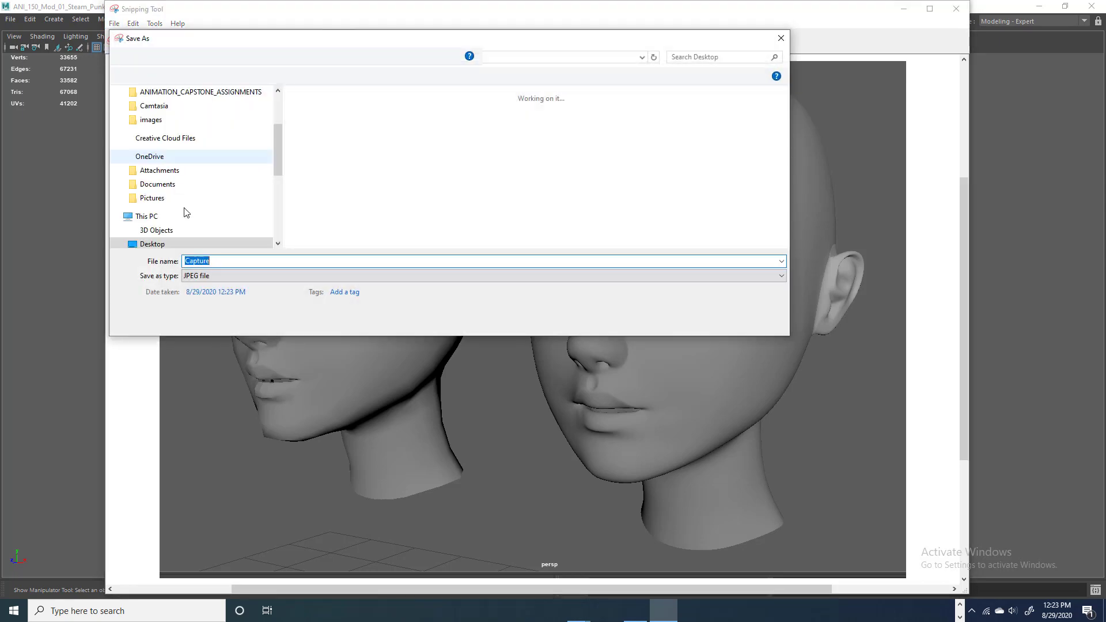
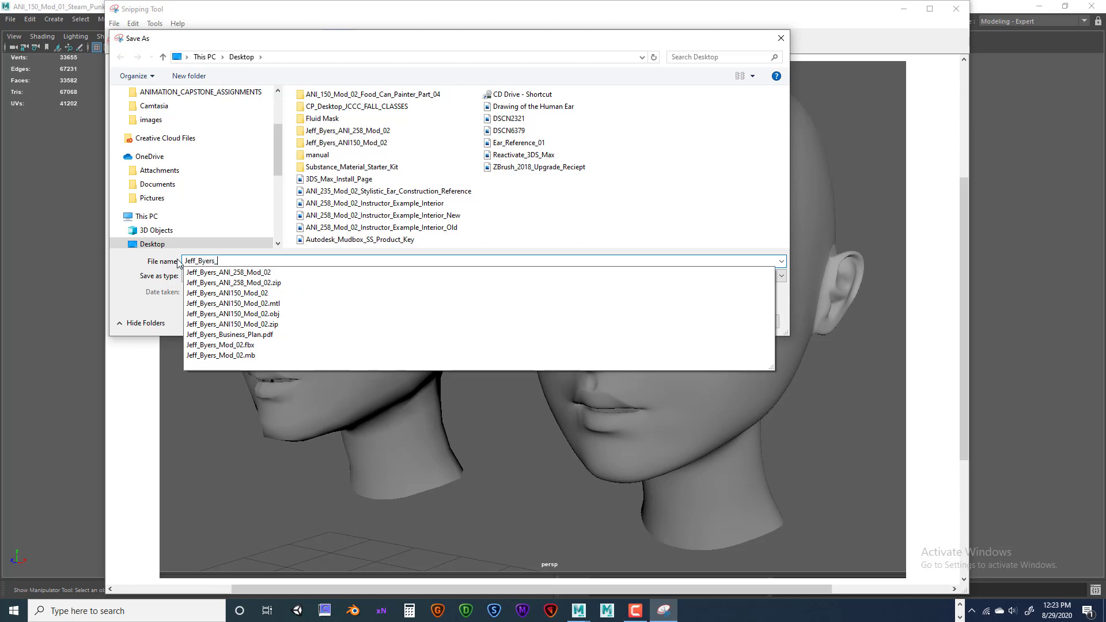
text(ANI2)
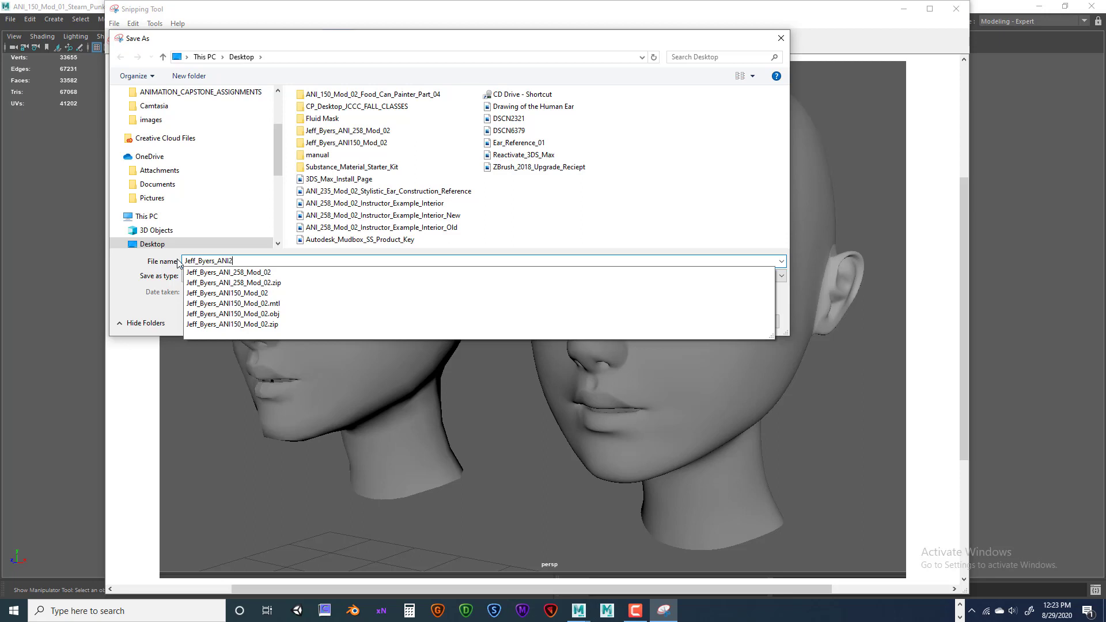
text(35_Mod_02_Pers_Shade)
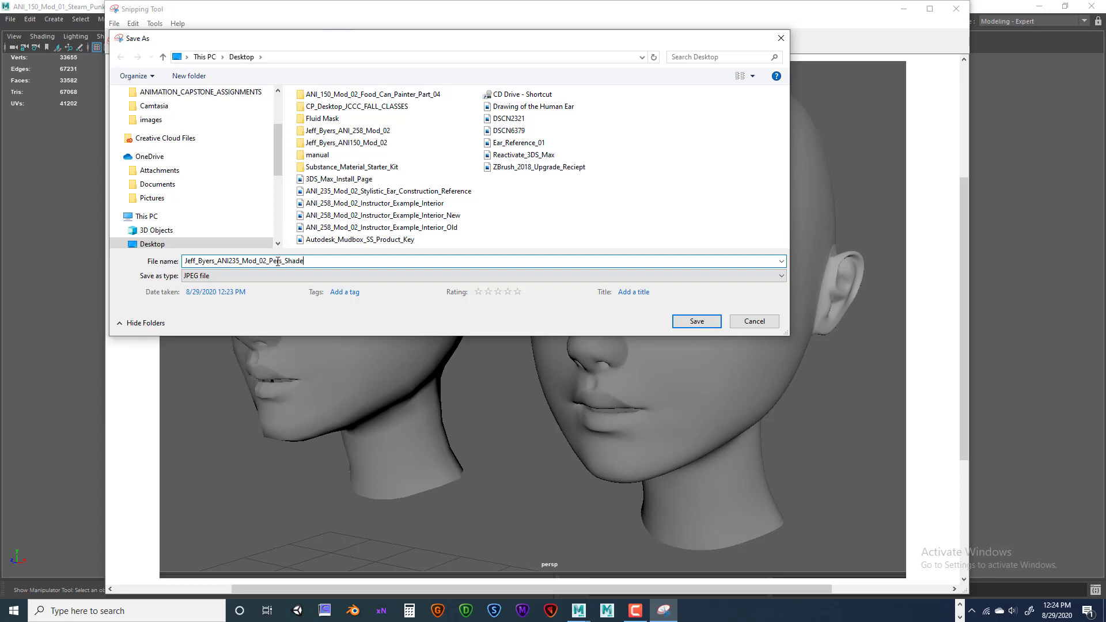
click(278, 261)
text(p)
text(d)
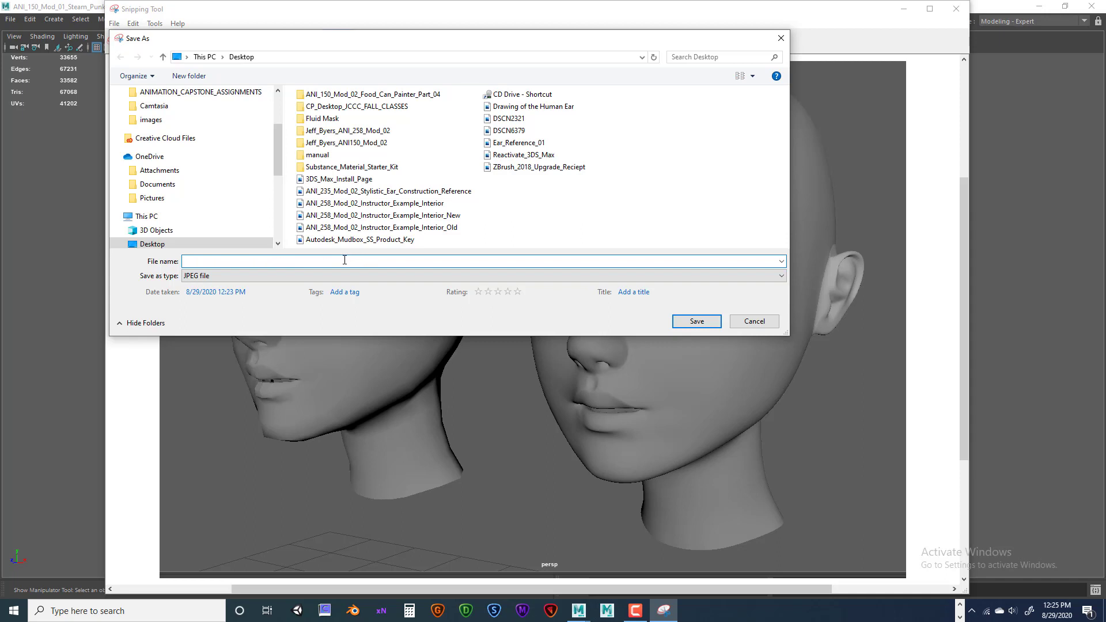
drag(366, 260, 185, 261)
click(150, 268)
key(ctrl+a)
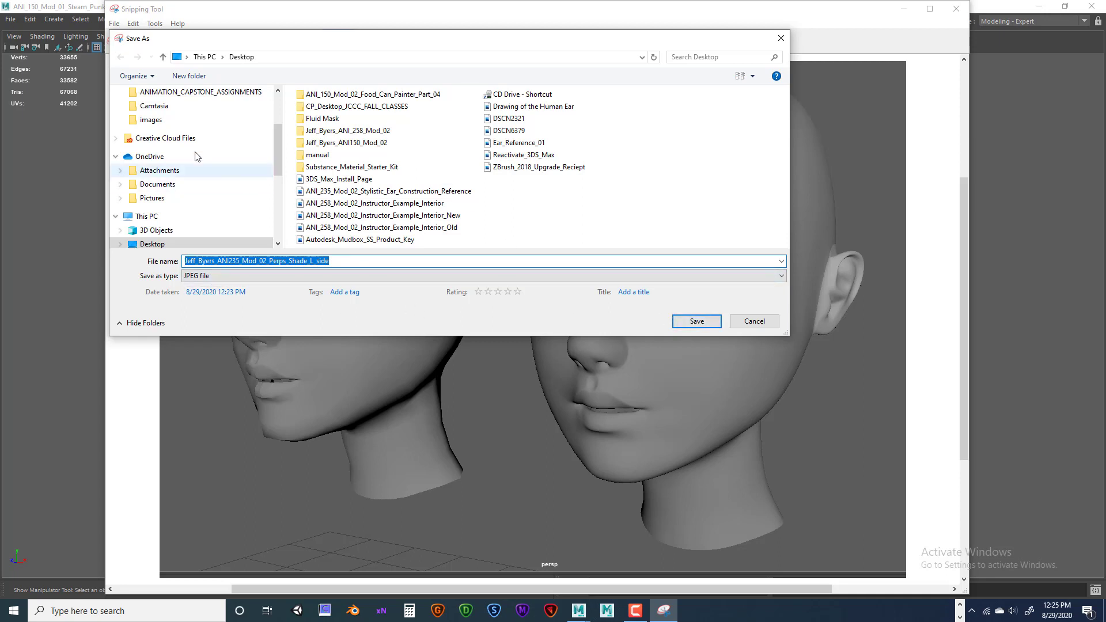
scroll(225, 175, down, 2)
click(159, 153)
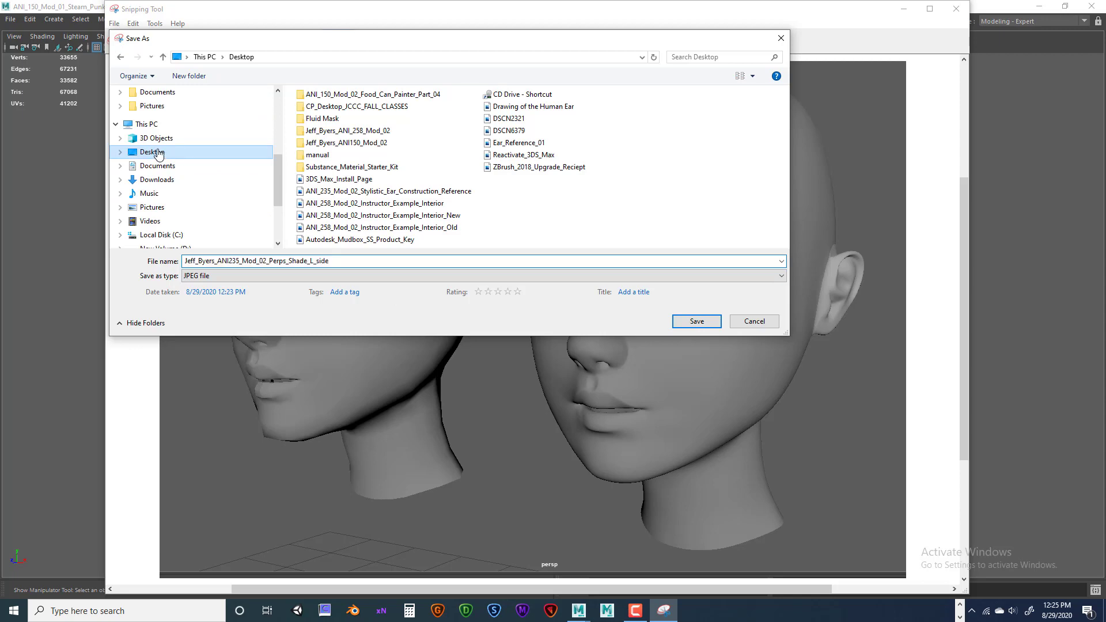
click(697, 322)
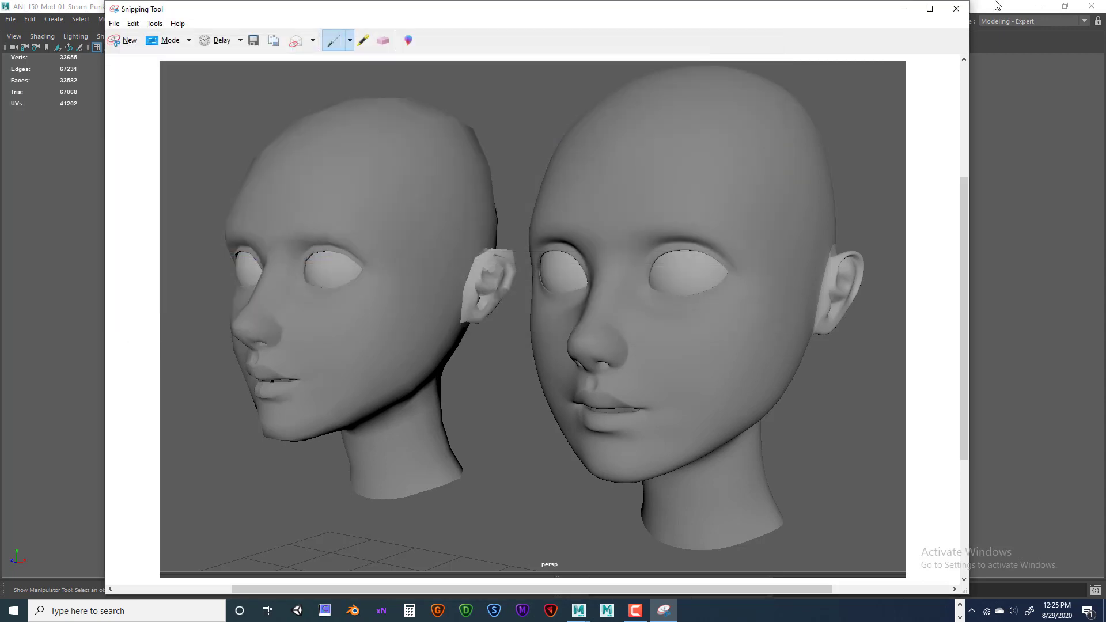
Close Snipping Tool and orbit the Maya view to a new angle on both heads.
click(956, 8)
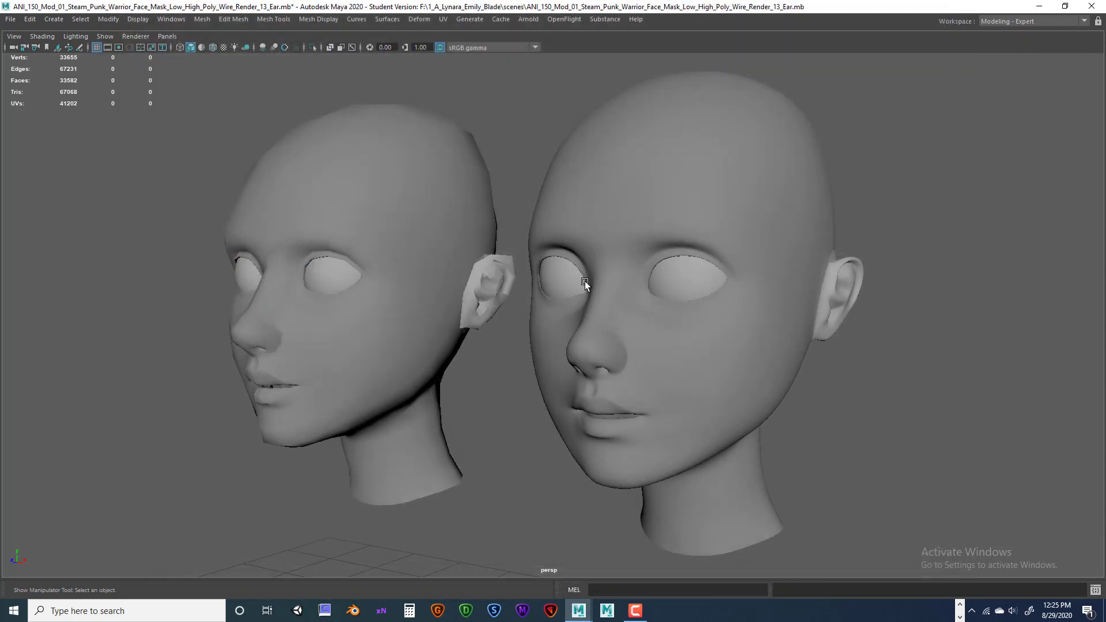
alt+drag(474, 416, 588, 415)
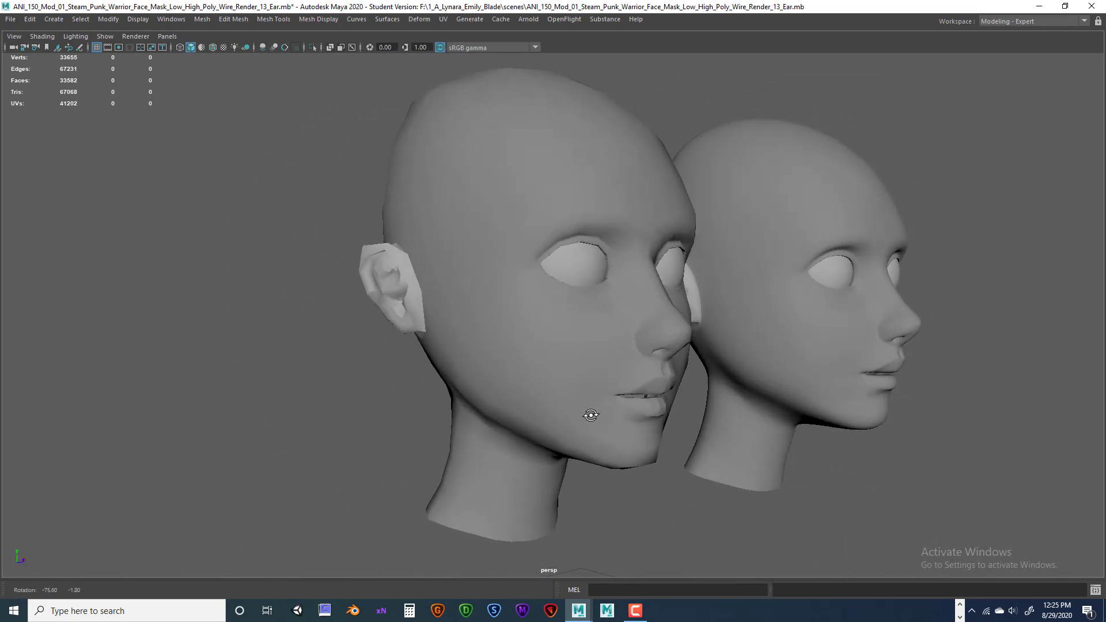
alt+middle_drag(588, 415, 562, 402)
alt+drag(562, 401, 506, 410)
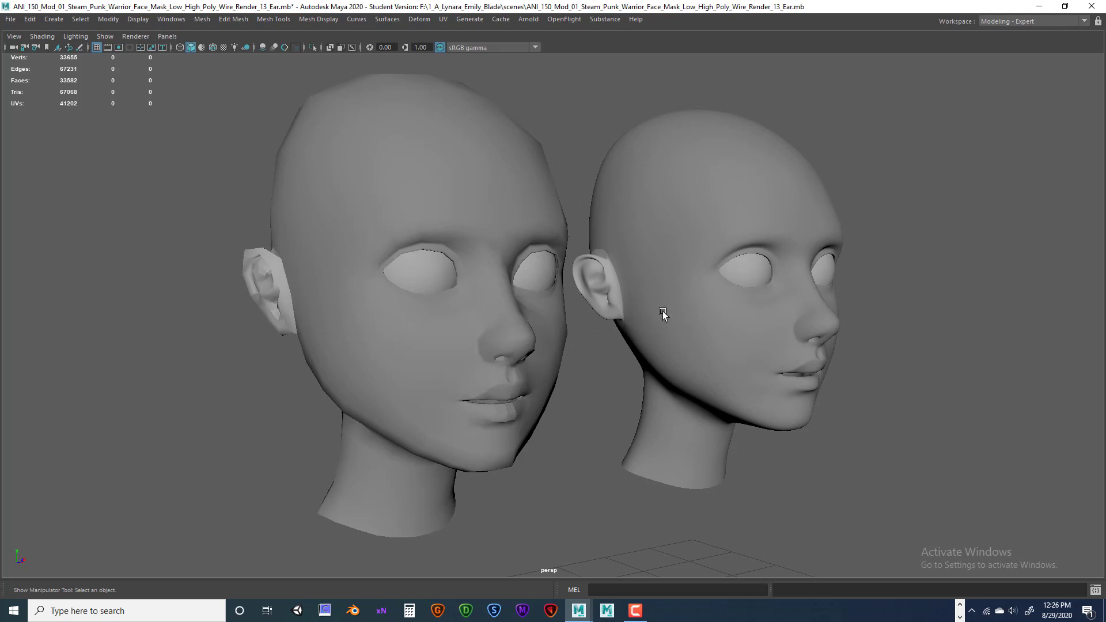
Relaunch Snipping Tool via 'snip' search and capture the viewport around both heads.
click(138, 608)
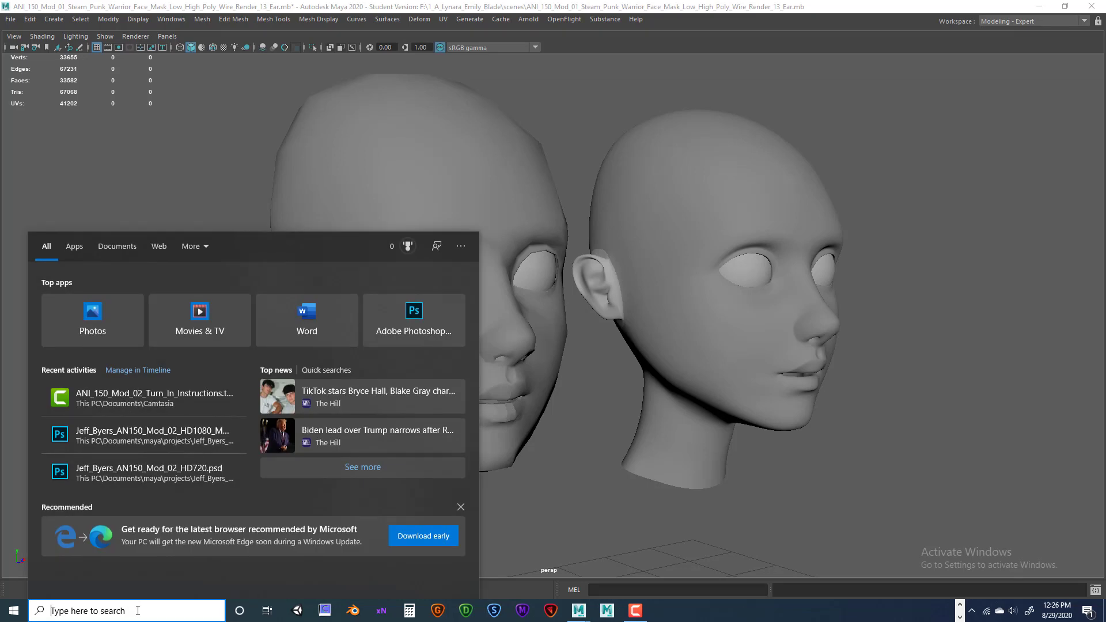
text(snip)
click(567, 325)
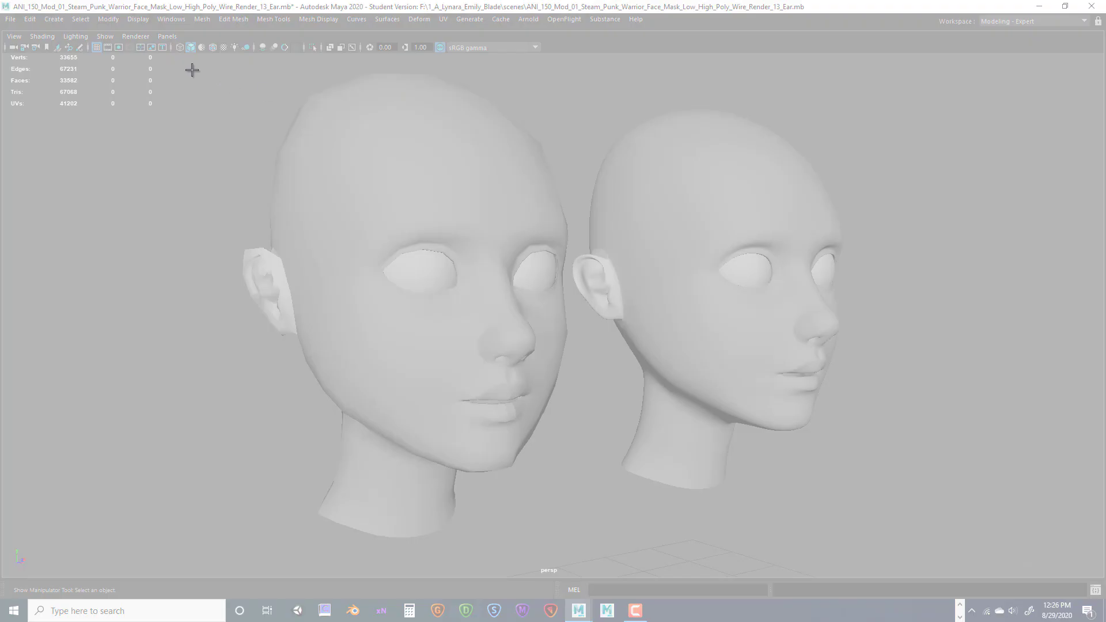
drag(178, 60, 881, 566)
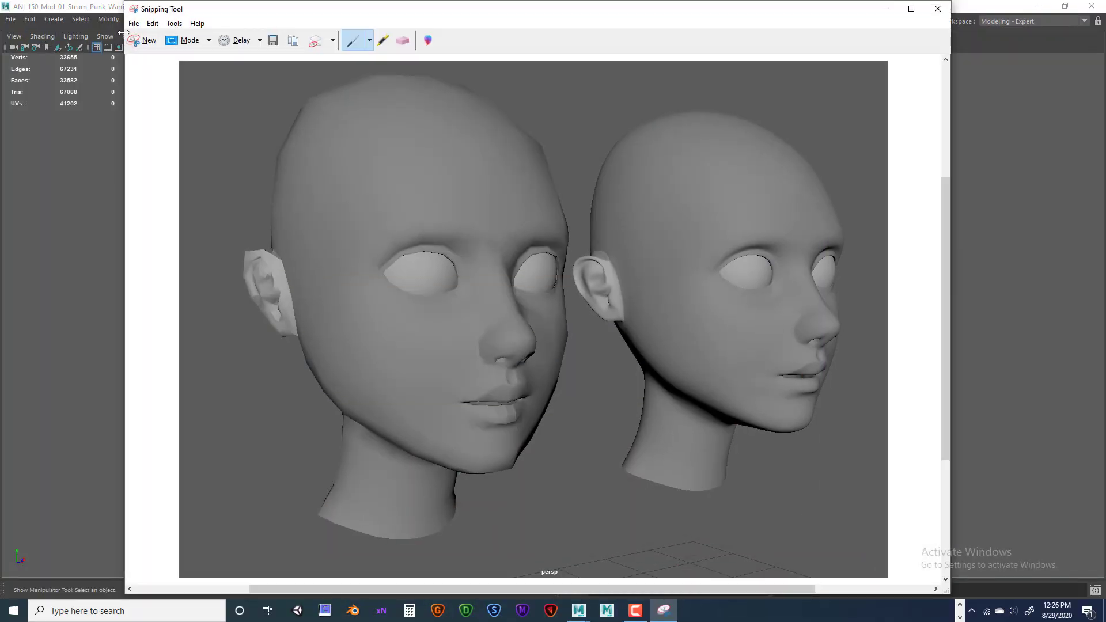
Start Save As and replace the default Capture name with the L_side screenshot's name.
click(133, 23)
click(153, 53)
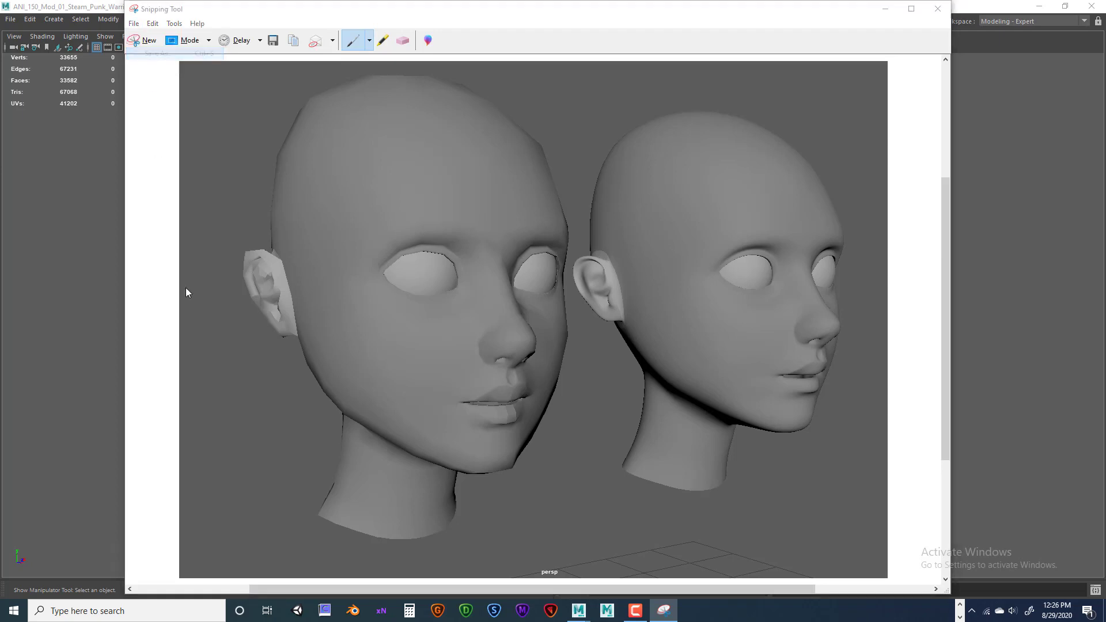
double_click(258, 260)
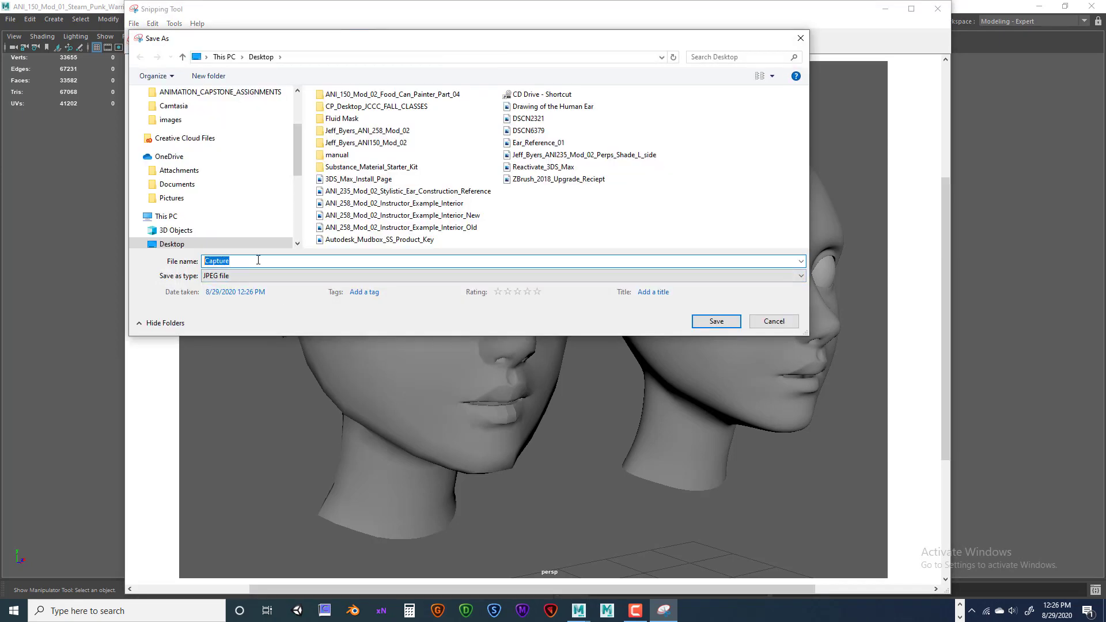
key(BackSpace)
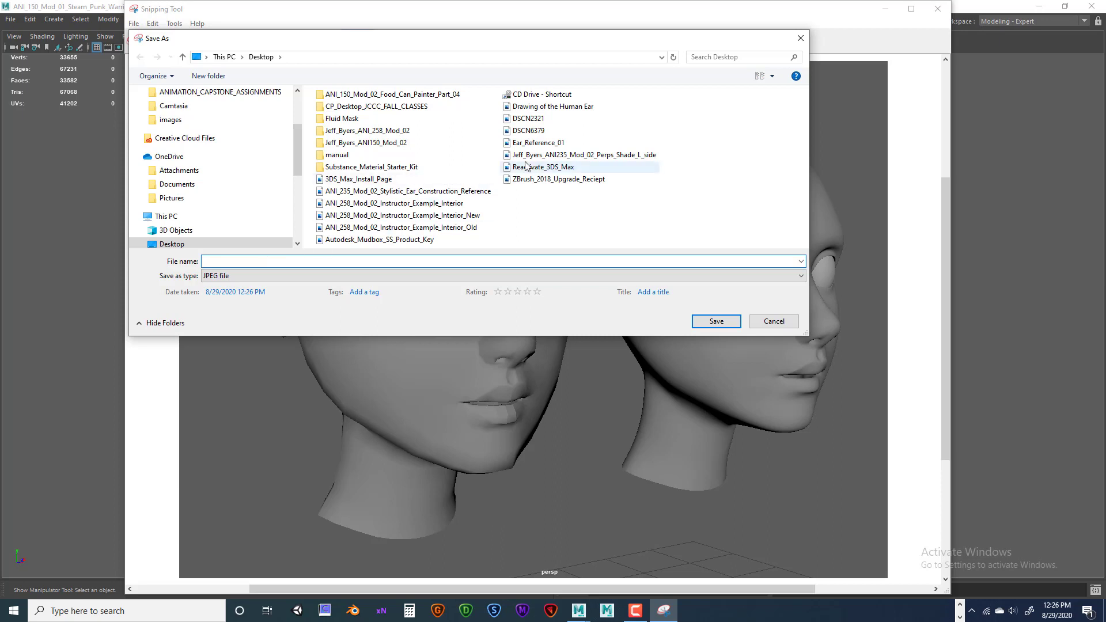
click(562, 156)
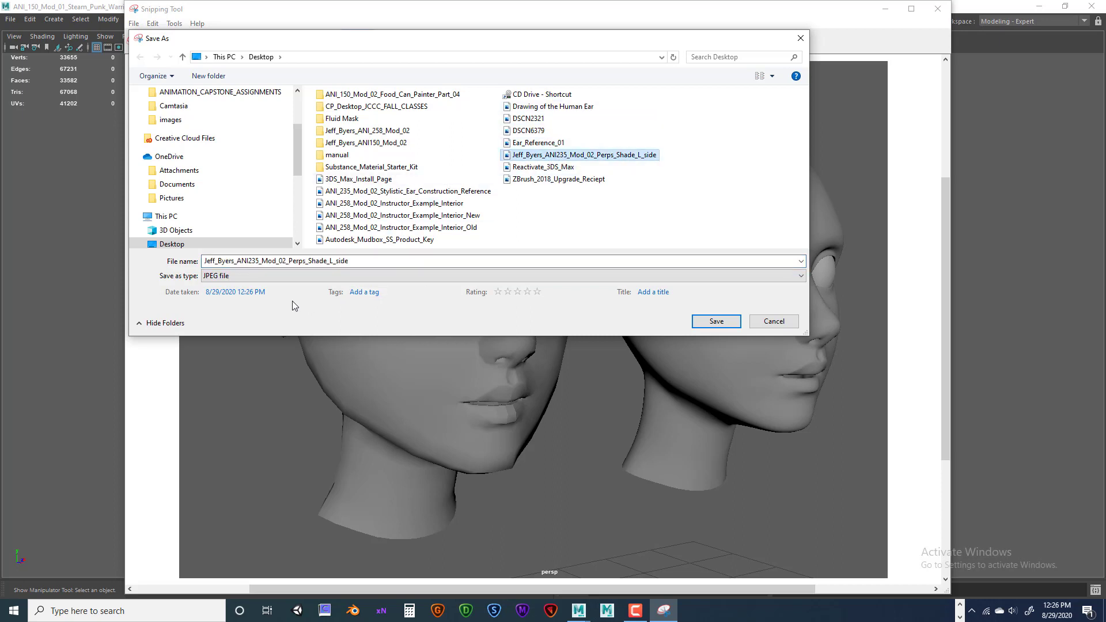
Change L_side to R_side in the name, save the JPEG, and close Snipping Tool.
double_click(331, 261)
click(331, 260)
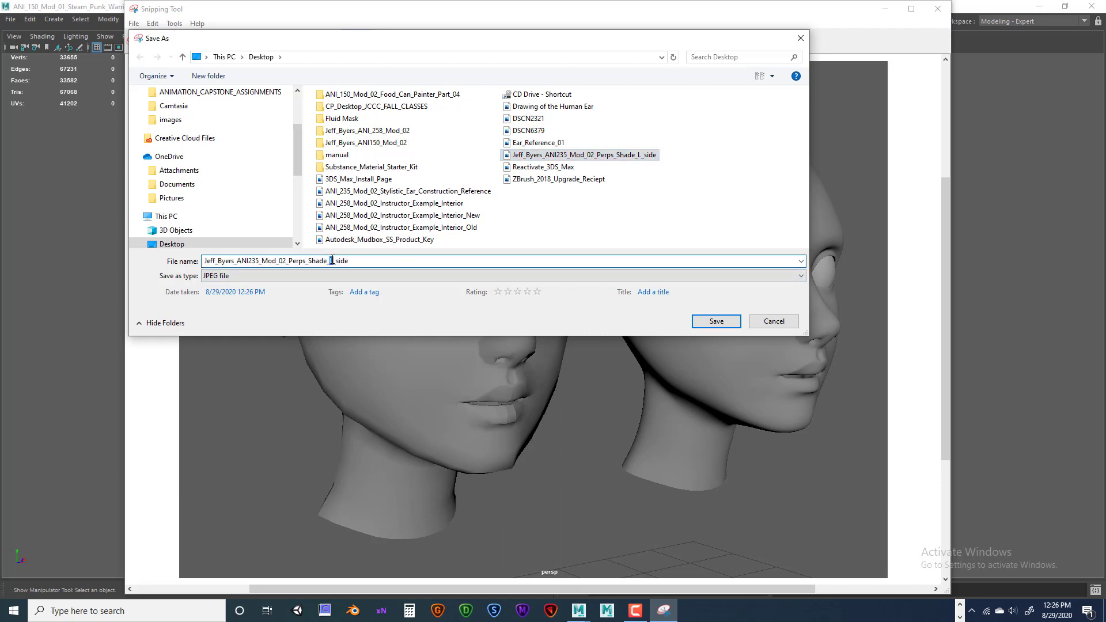
key(BackSpace)
text(R)
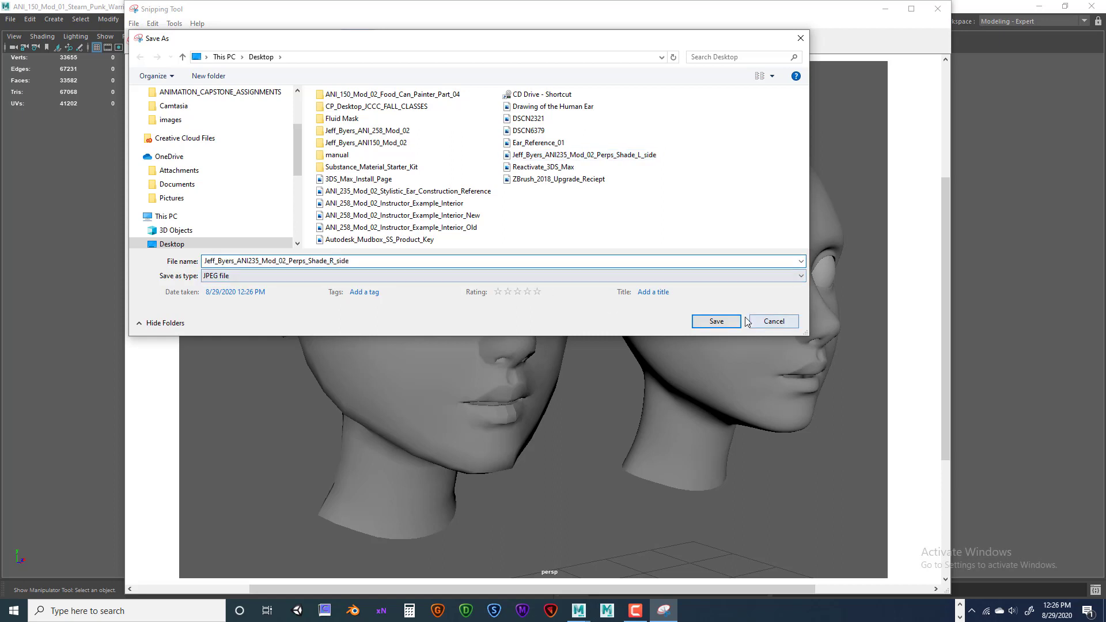
drag(375, 261, 209, 259)
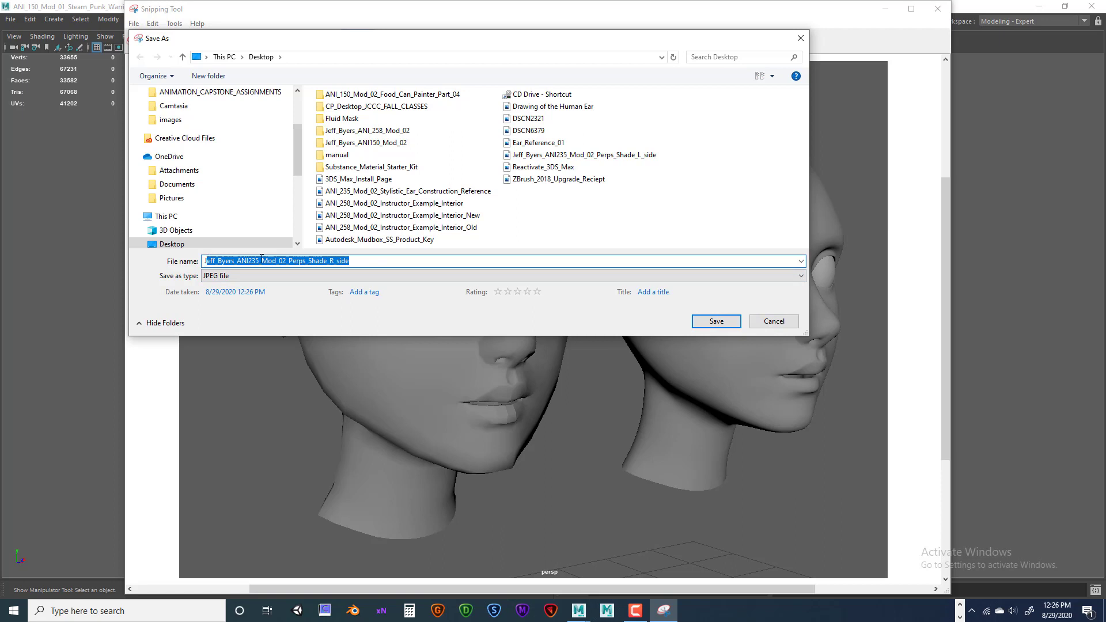
drag(355, 263, 210, 259)
click(716, 321)
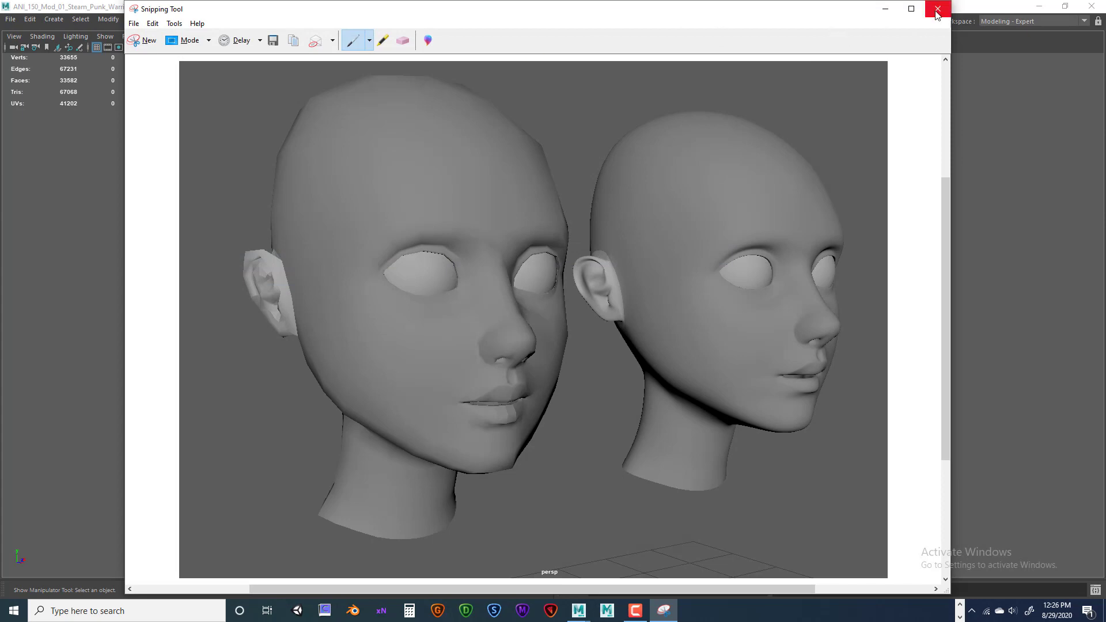
click(937, 9)
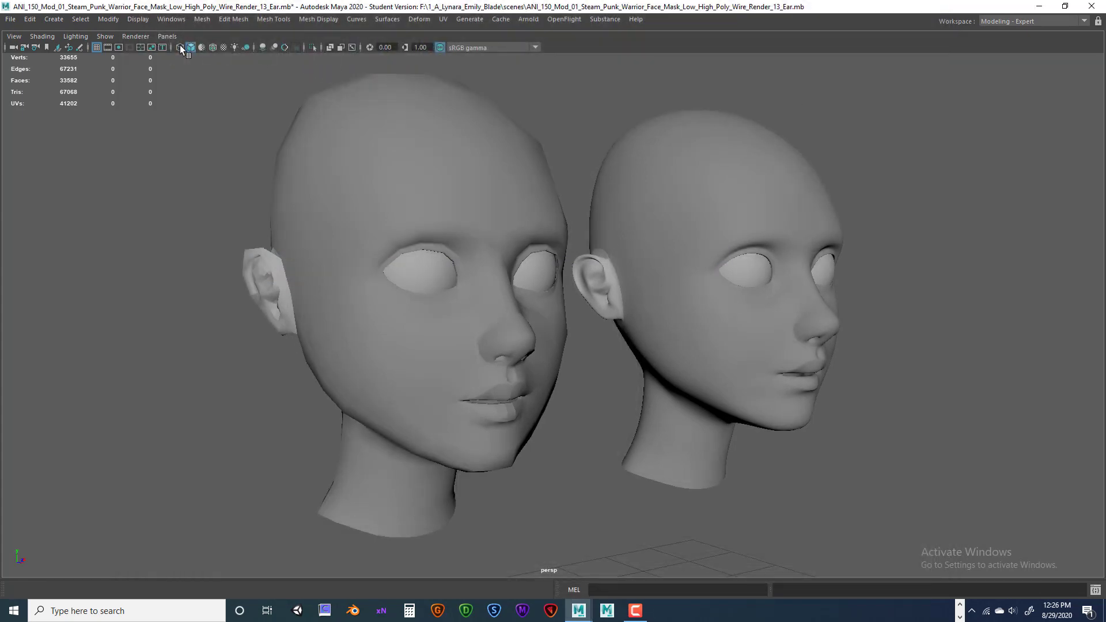
Turn on Wireframe on Shaded for both heads and snip the viewport with Snipping Tool.
click(212, 47)
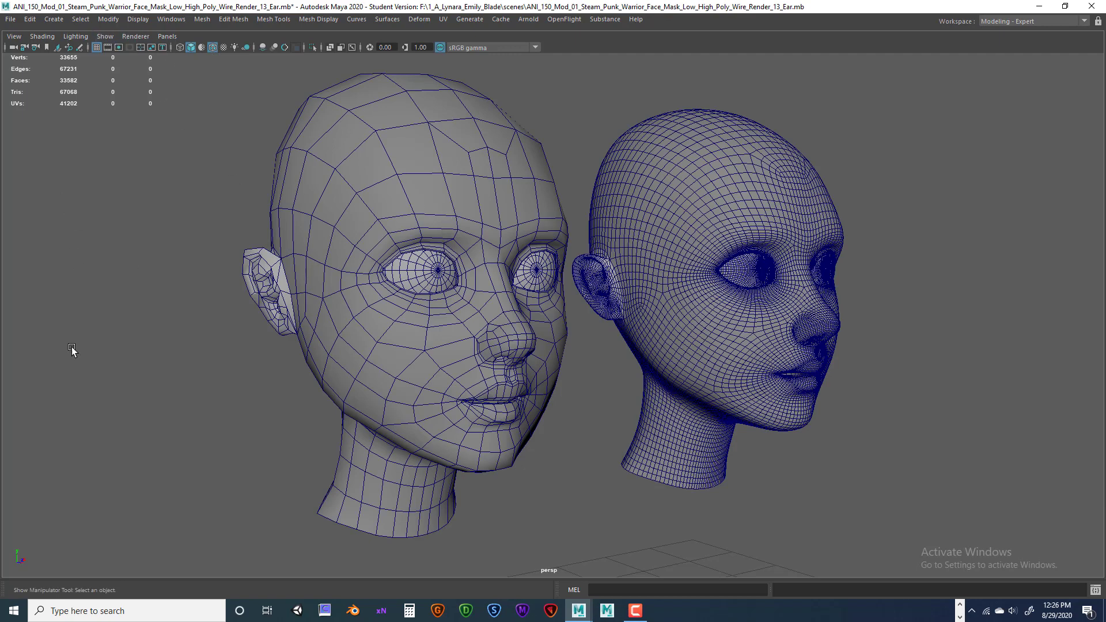
click(211, 601)
text(z)
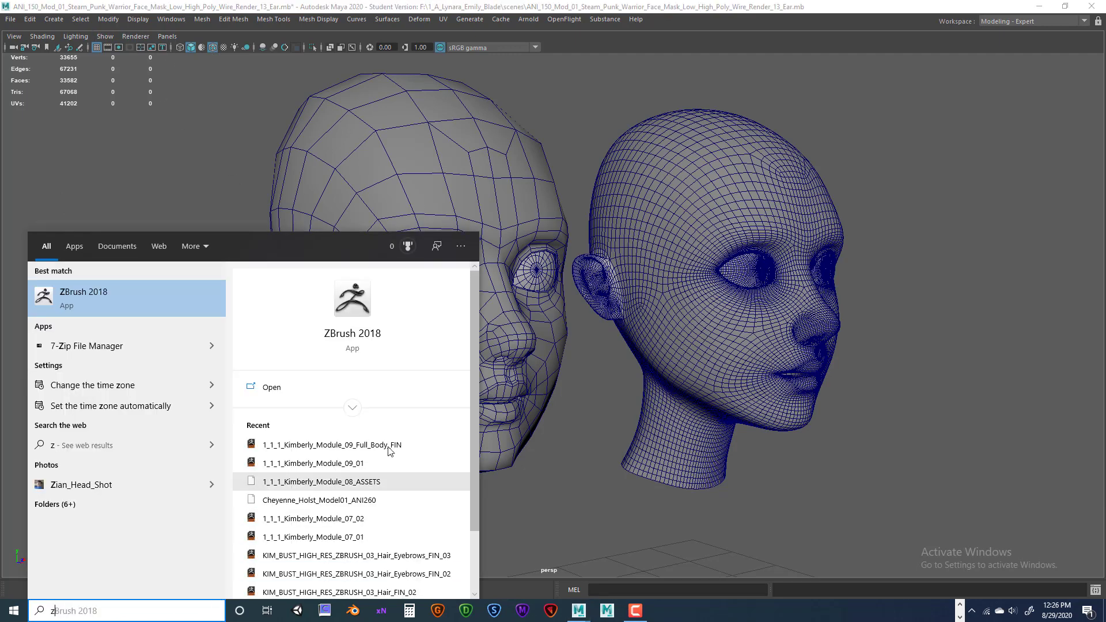
key(BackSpace)
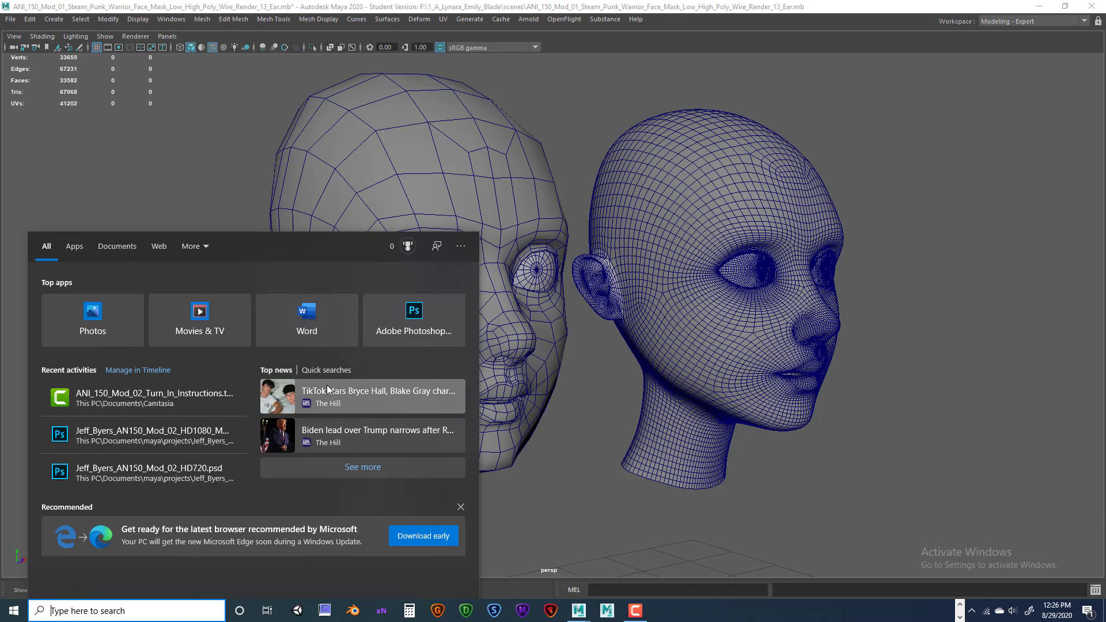
text(snip)
key(Return)
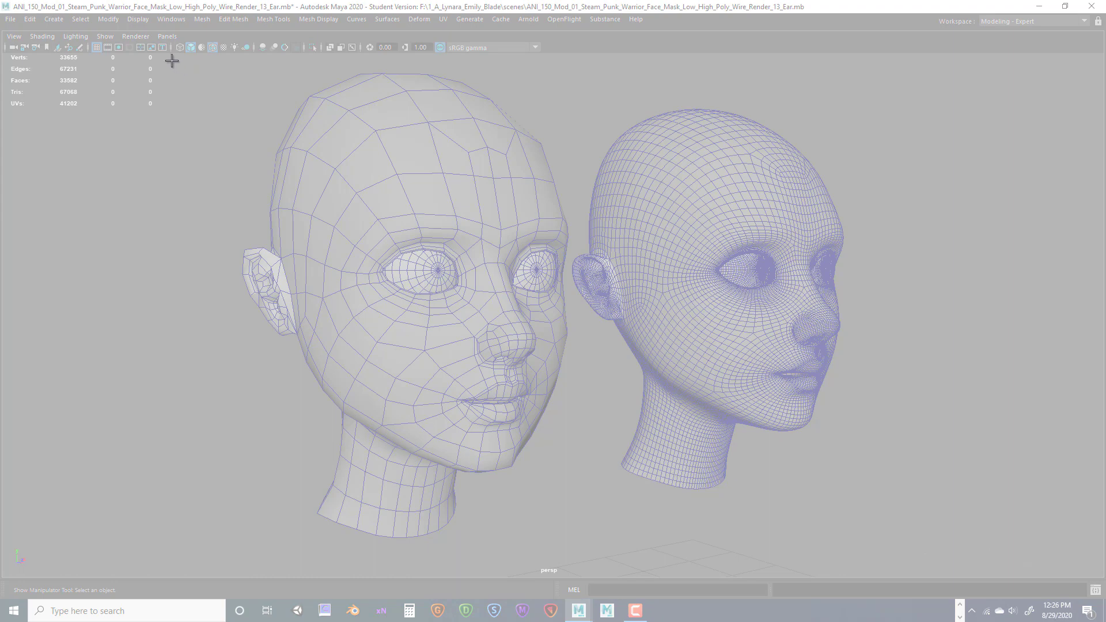
drag(164, 58, 891, 578)
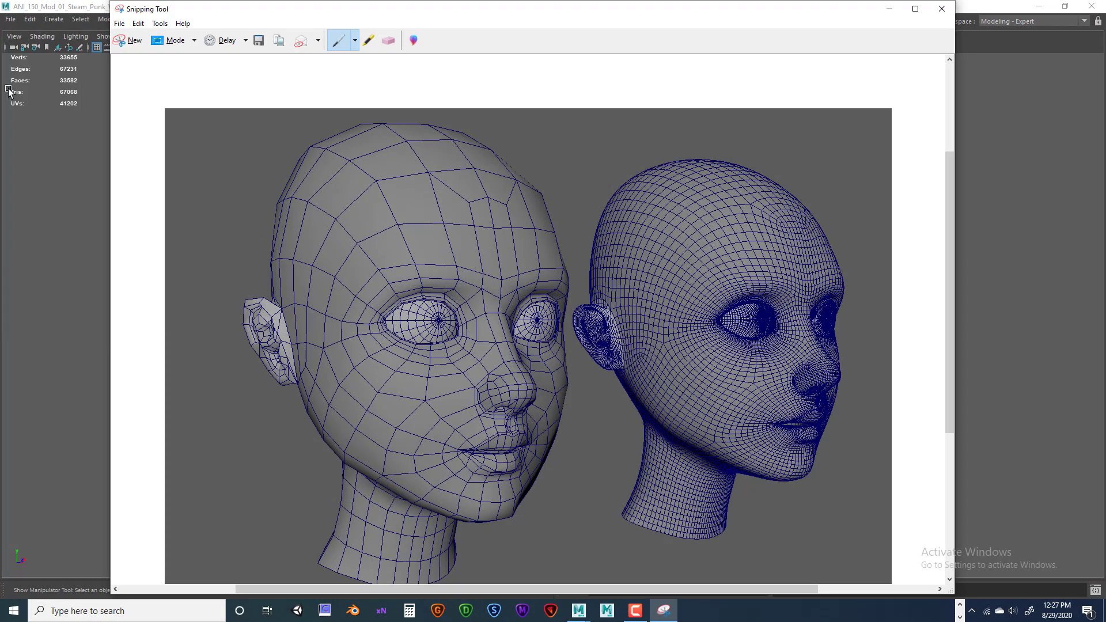
Save the snip to the Desktop as the JPEG Mod_02_Perps_Wire_Shade_R_side, then close Snipping Tool.
click(119, 23)
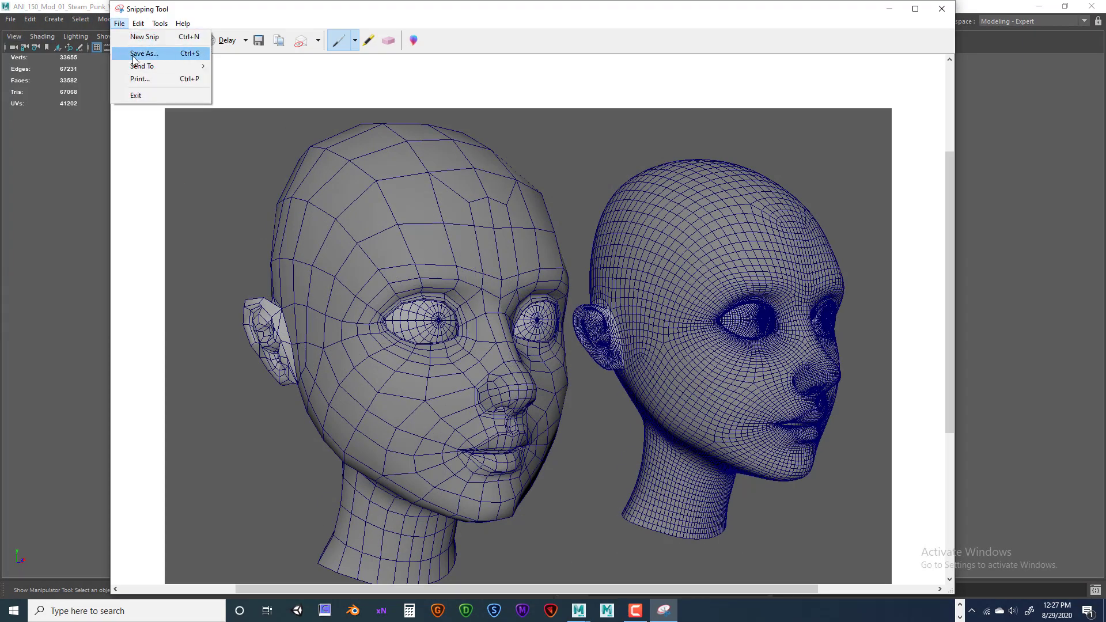
click(144, 53)
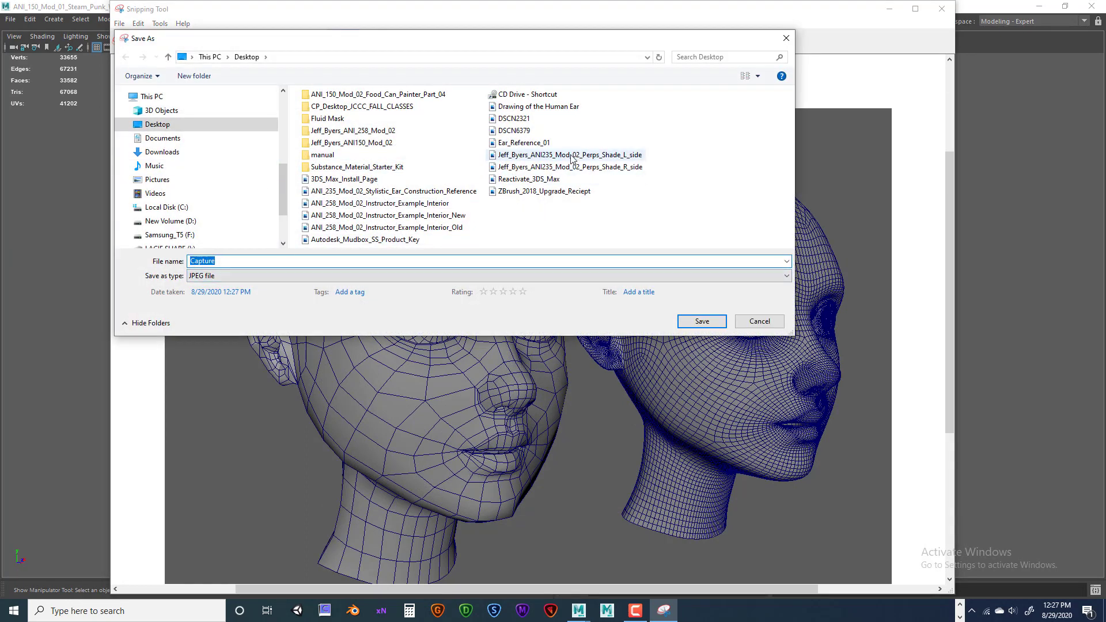
key(BackSpace)
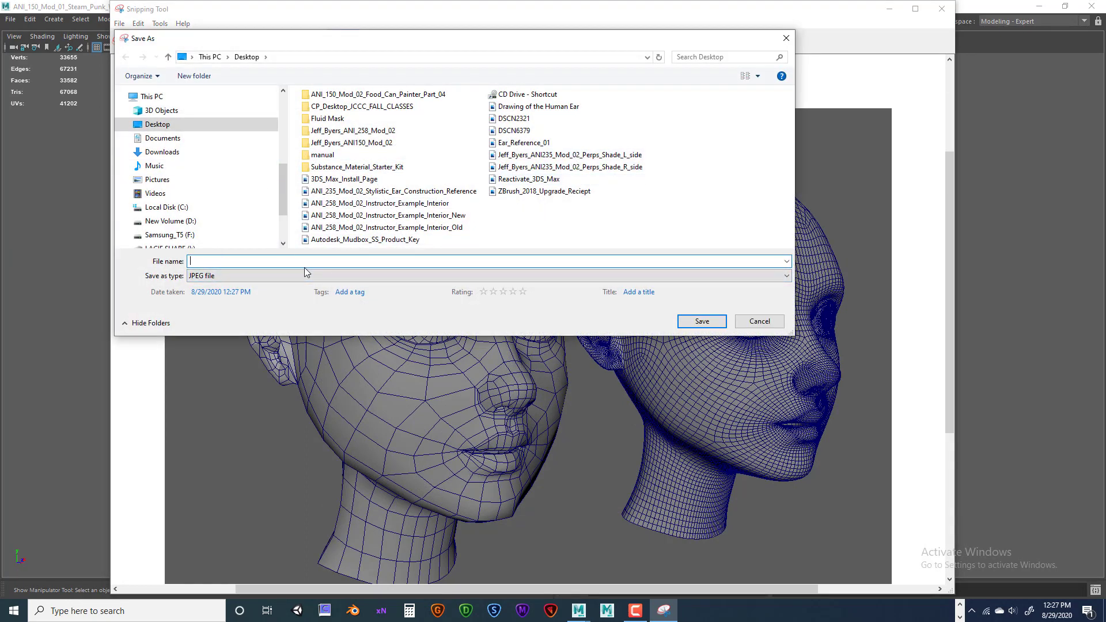
click(540, 166)
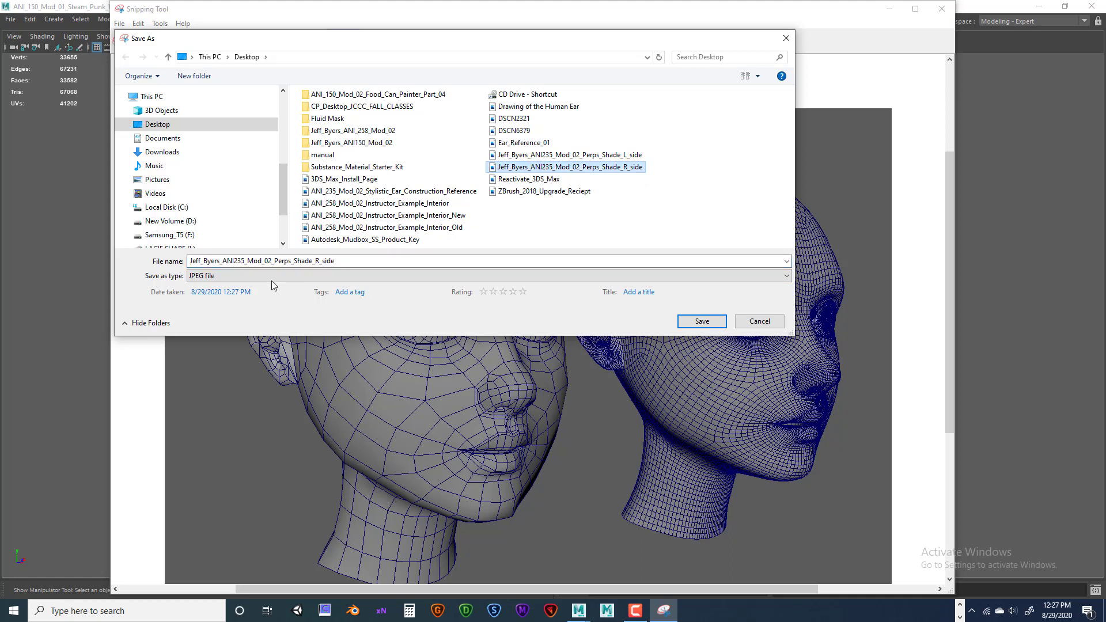
double_click(304, 261)
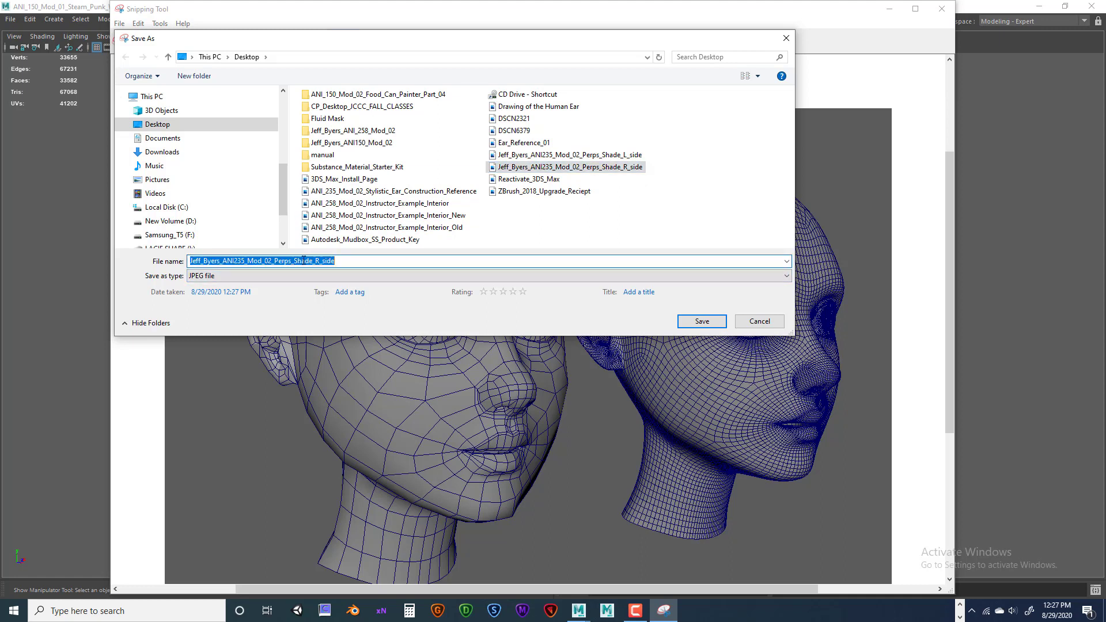
click(295, 261)
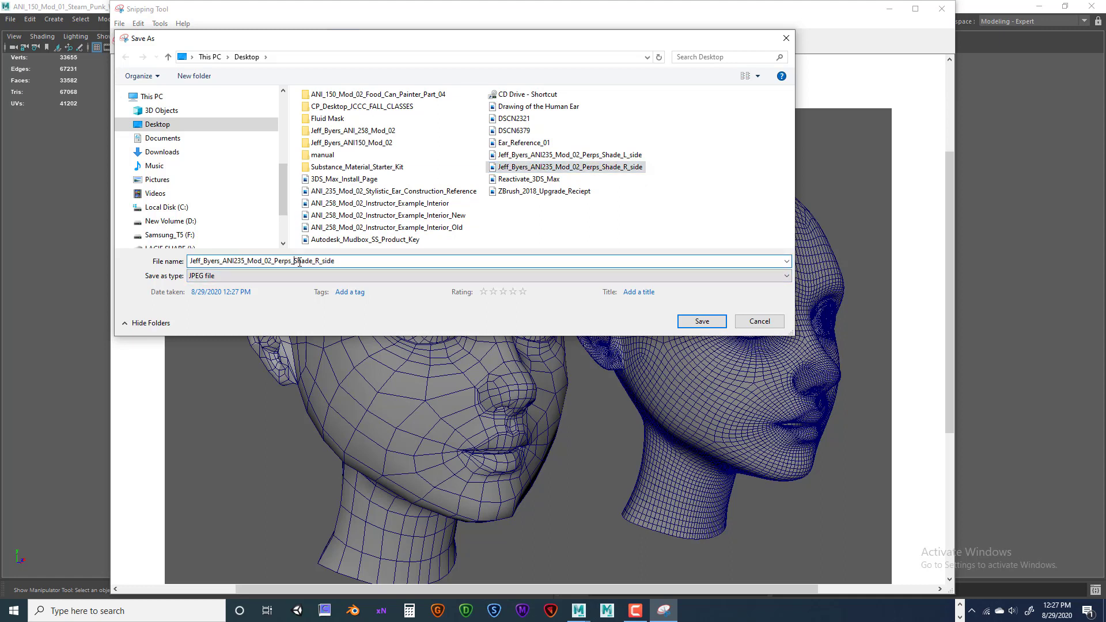
text(Wire_)
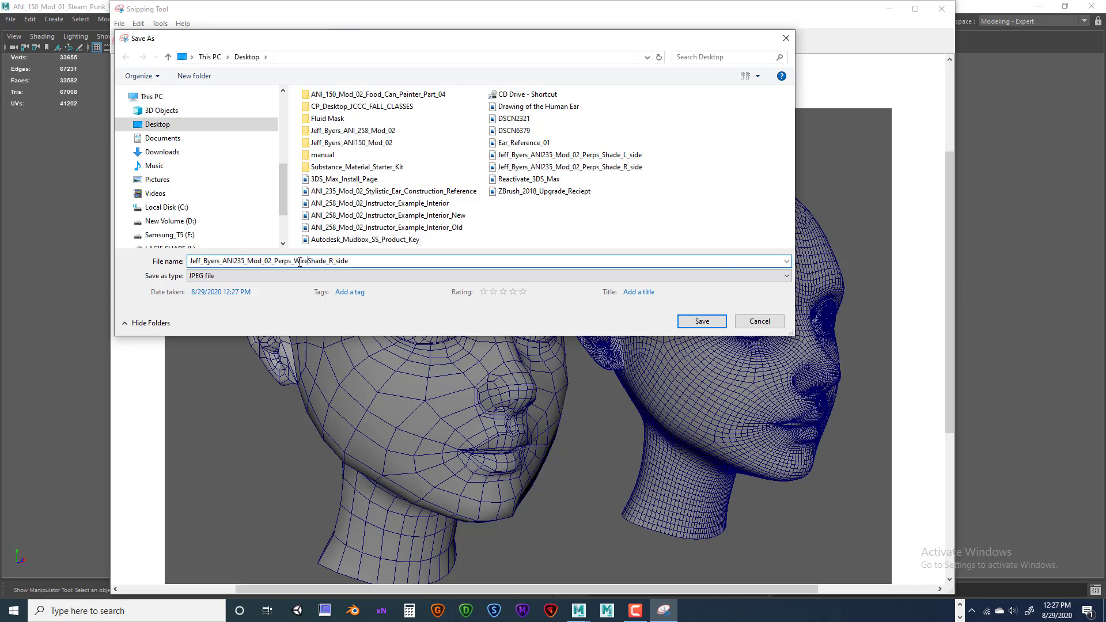
click(701, 322)
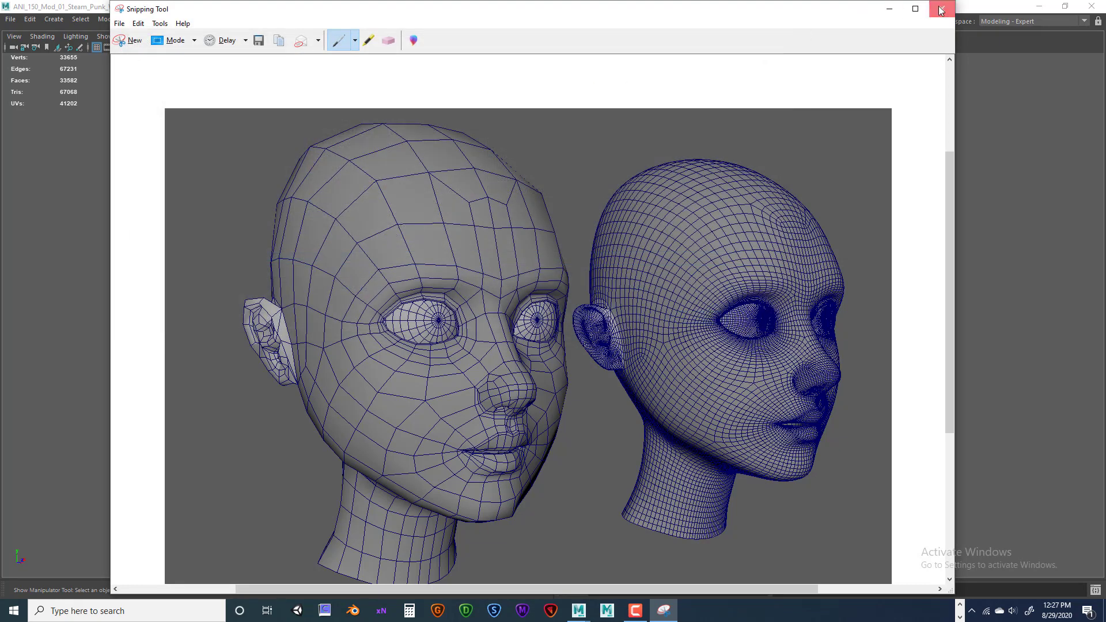
click(940, 10)
Orbit so the heads face the other way, then snip the viewport with Snipping Tool.
alt+drag(797, 321, 328, 223)
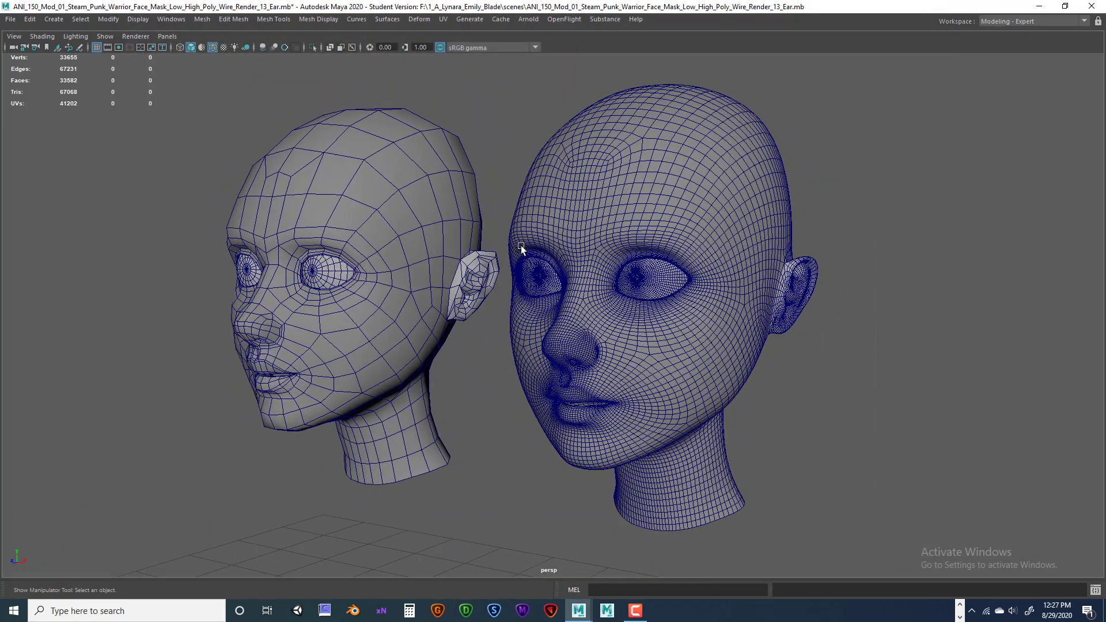
alt+right_drag(521, 249, 547, 249)
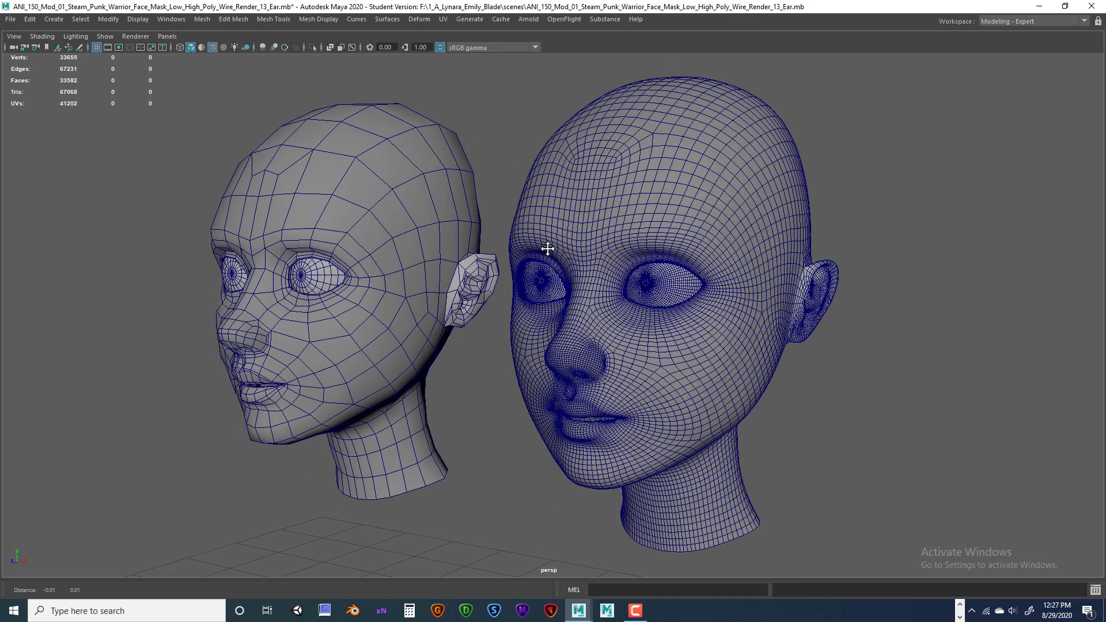
key(t)
click(173, 610)
text(s)
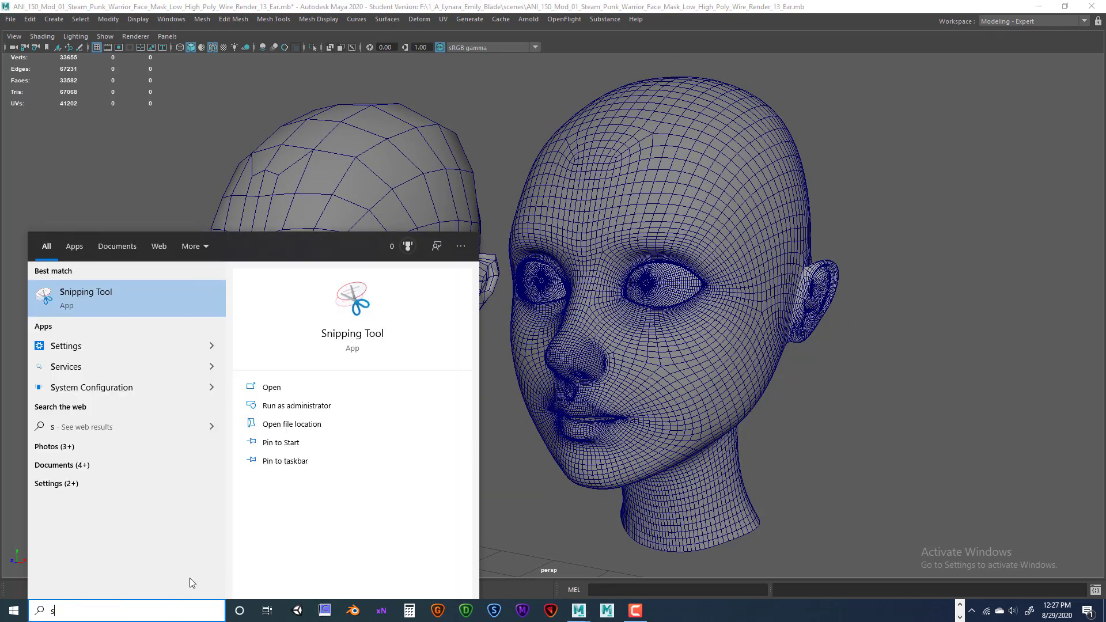
click(89, 305)
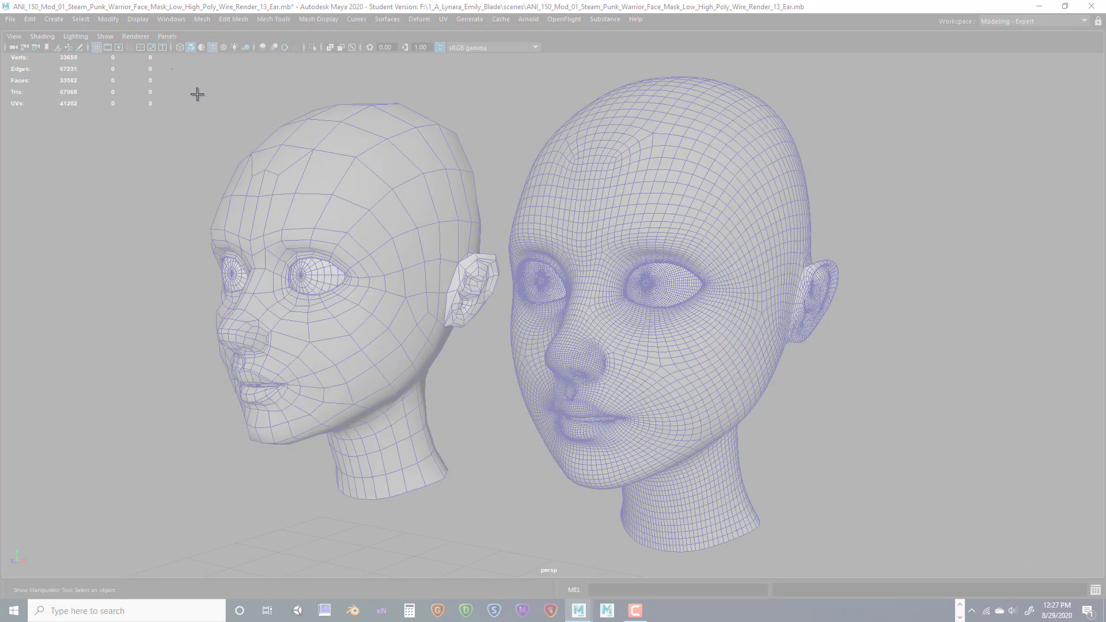
drag(172, 69, 920, 576)
Save the capture to the Desktop as the JPEG Mod_02_Perps_Wire_Shade_L_side.
click(127, 23)
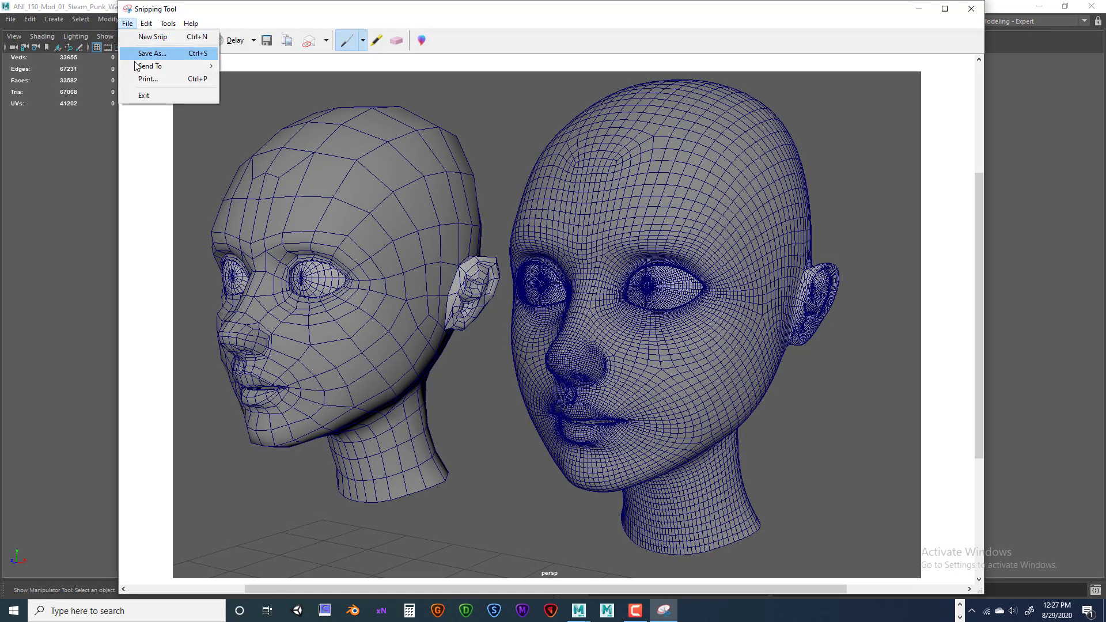
click(151, 53)
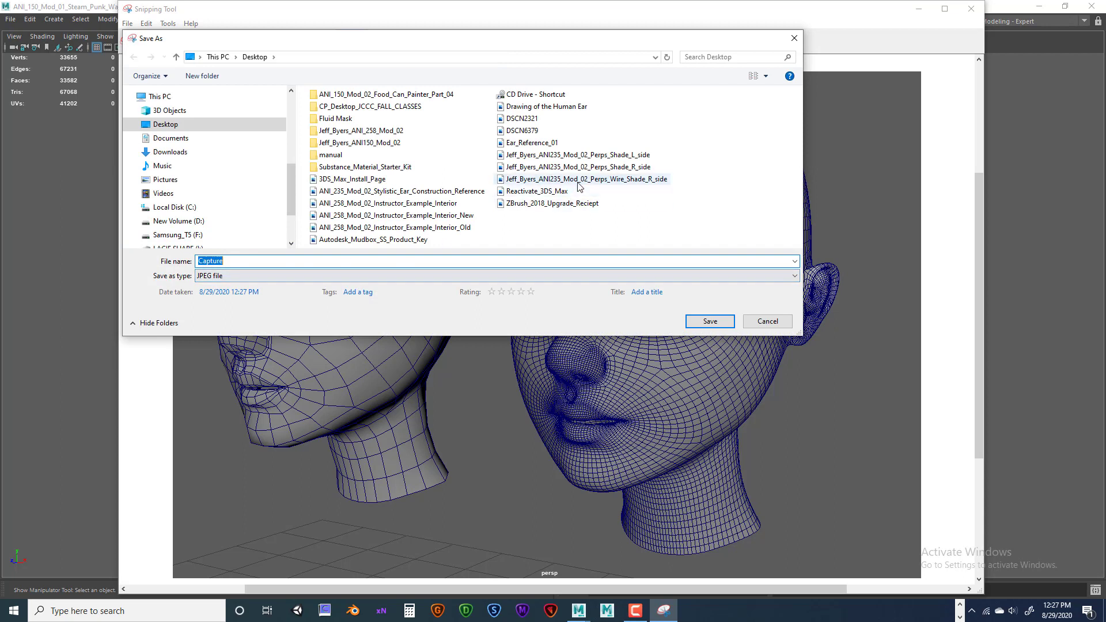
click(578, 179)
double_click(342, 260)
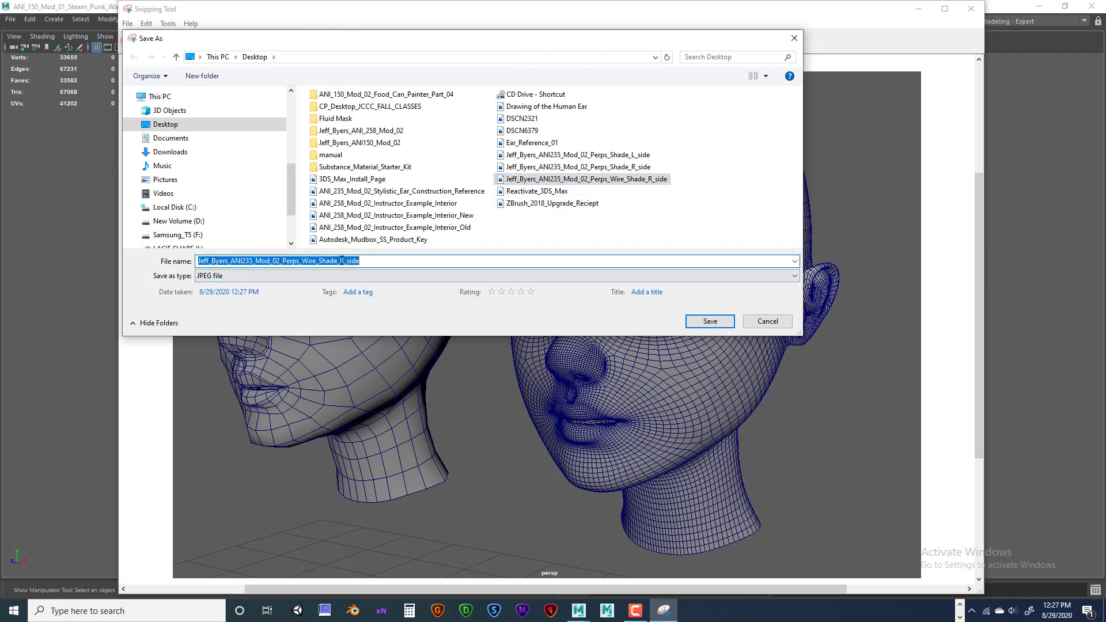
drag(338, 260, 344, 261)
text(L)
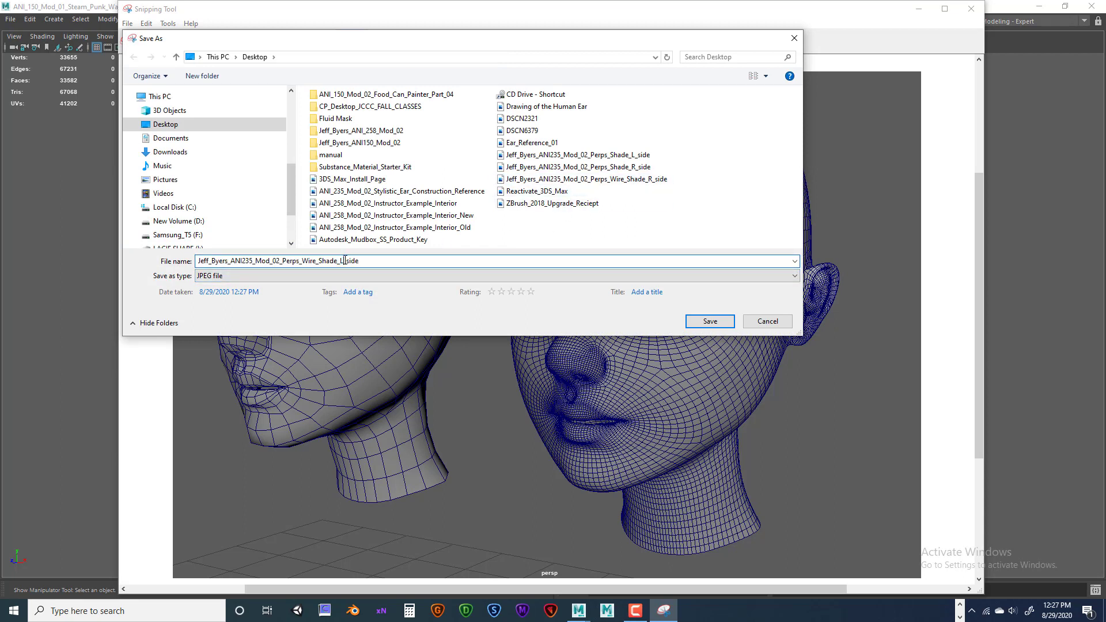
click(710, 321)
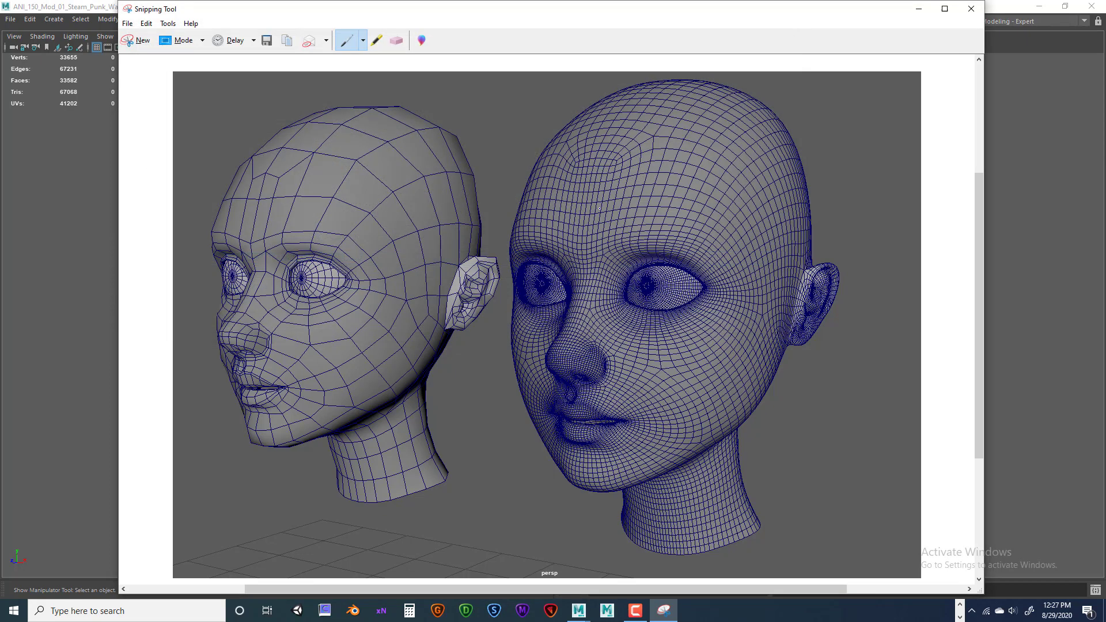
Close Snipping Tool, then select the high-poly head to check its smoothing and then the low-poly head.
click(971, 9)
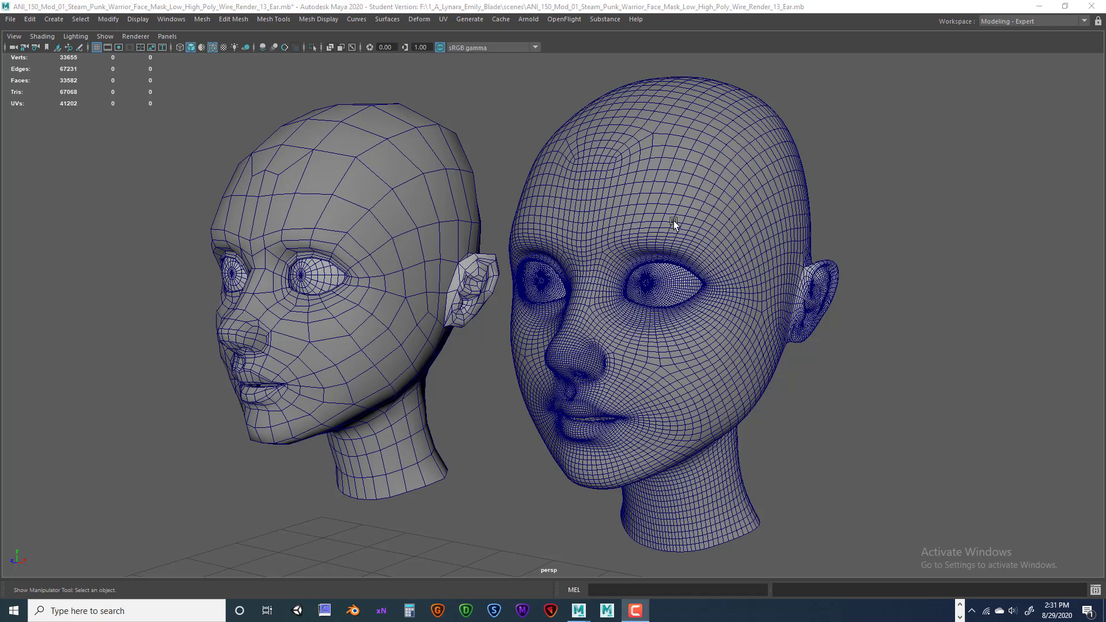
click(673, 220)
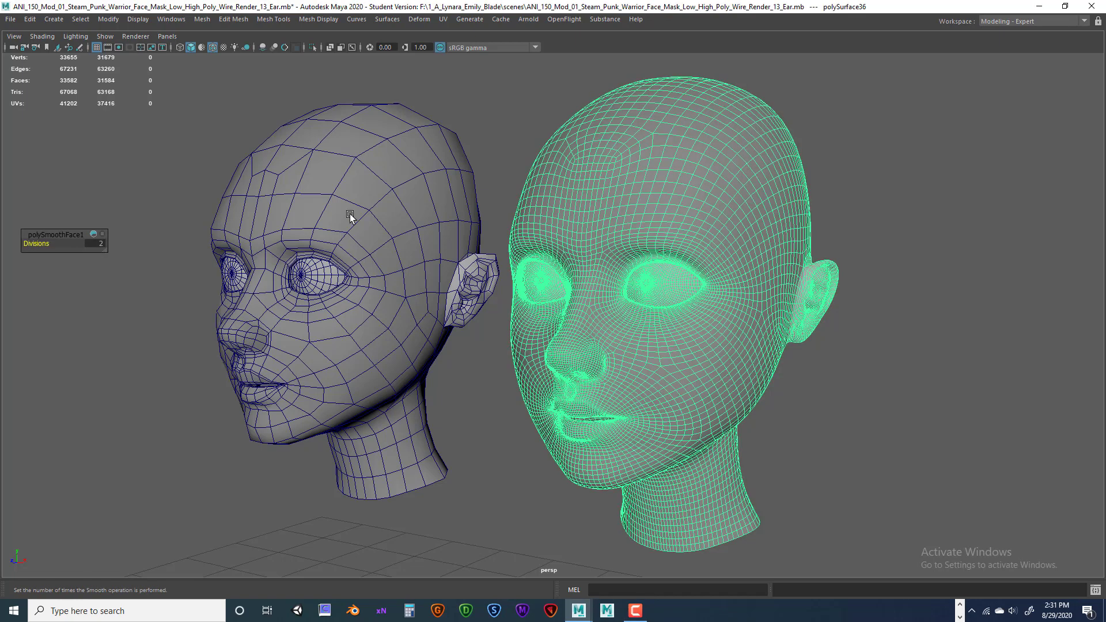
click(349, 216)
Alternate selection between the high-poly and low-poly heads to compare them.
click(724, 206)
click(447, 205)
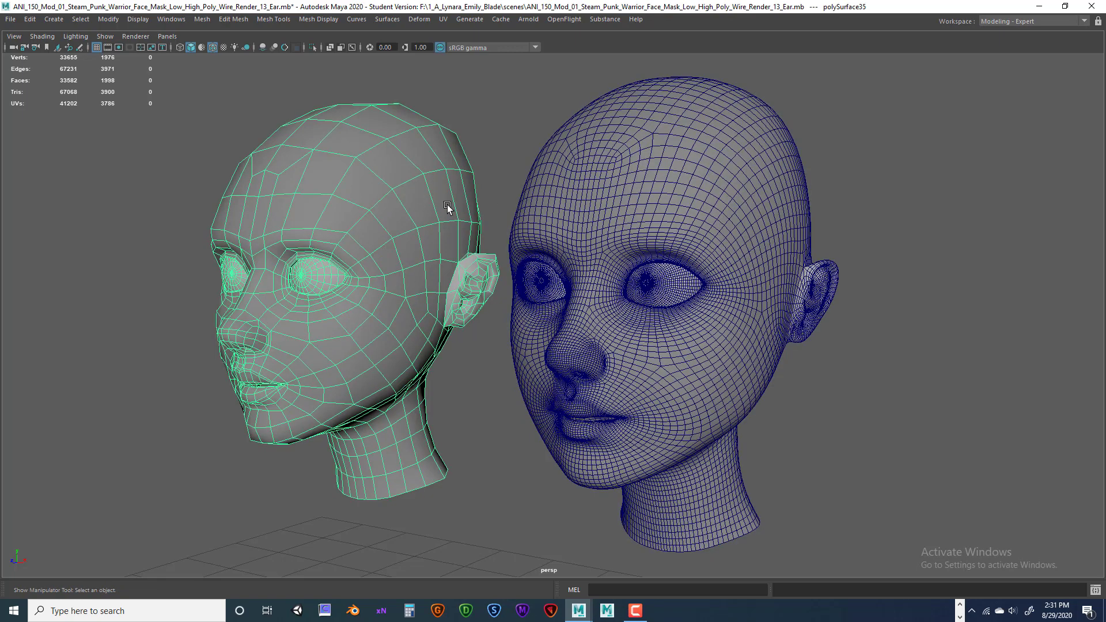
click(664, 223)
click(396, 237)
Tumble and dolly the perspective view to frame the backs of both heads.
alt+drag(879, 229, 723, 230)
alt+middle_drag(723, 230, 755, 228)
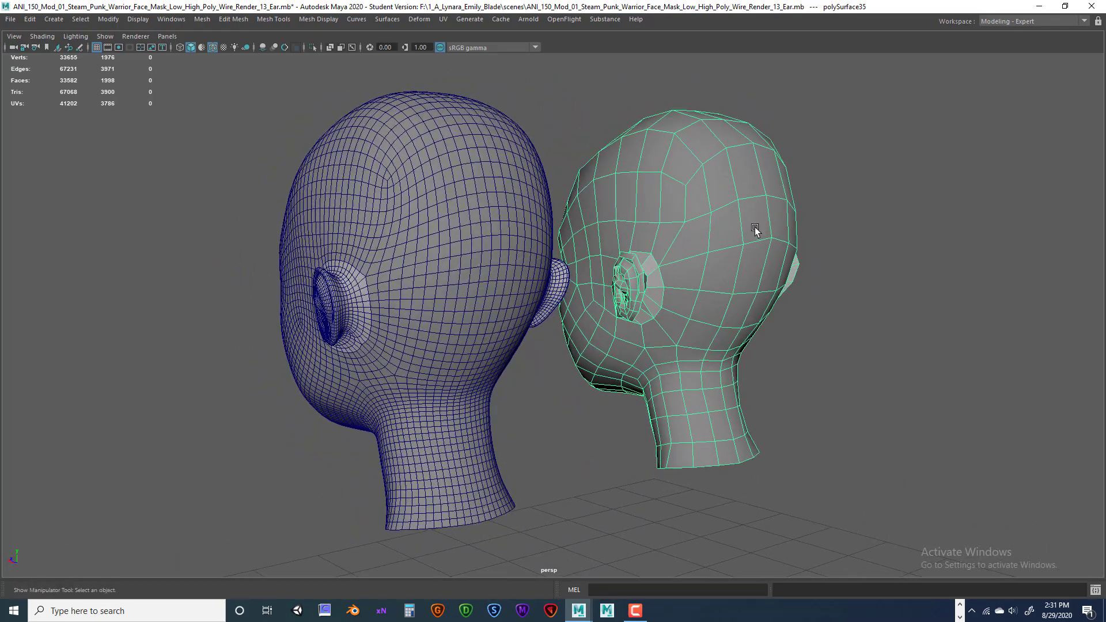
mouse_move(754, 230)
alt+mouse_down()
mouse_move(743, 218)
mouse_move(716, 227)
mouse_move(735, 235)
alt+mouse_up()
alt+right_drag(743, 238, 742, 236)
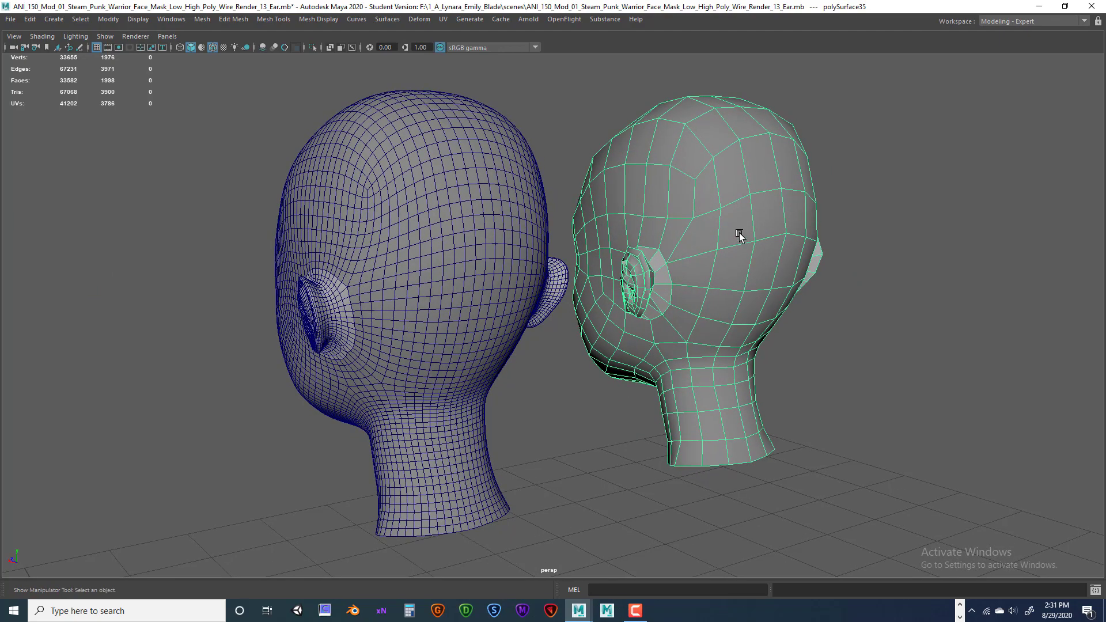
alt+middle_drag(741, 236, 742, 239)
click(107, 614)
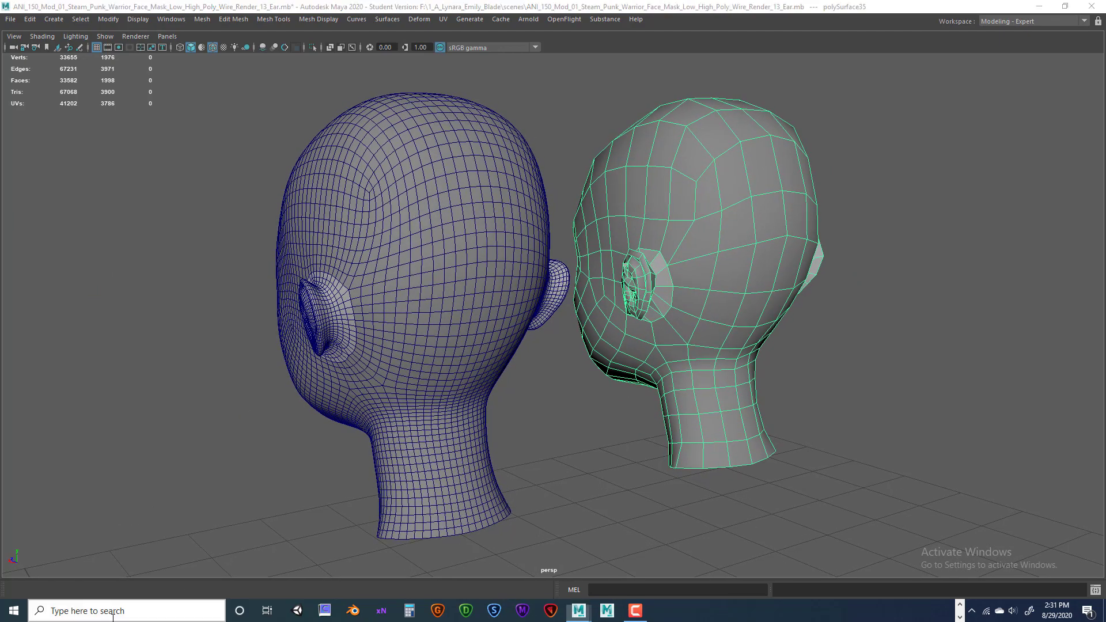
Launch Snipping Tool and snip the viewport showing the backs of both heads.
text(s)
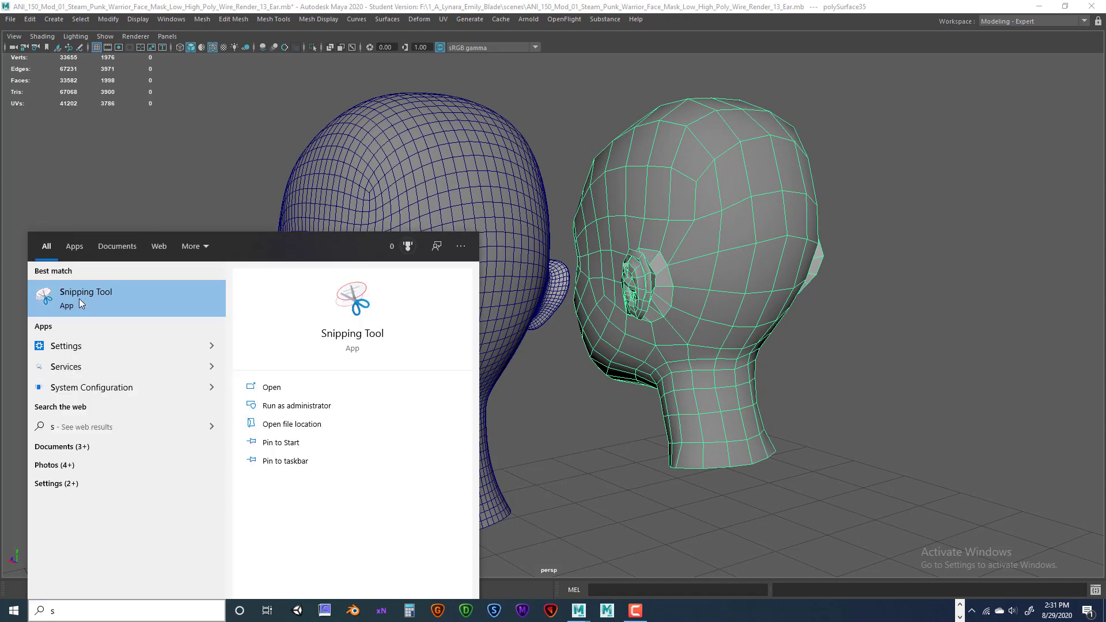
click(78, 298)
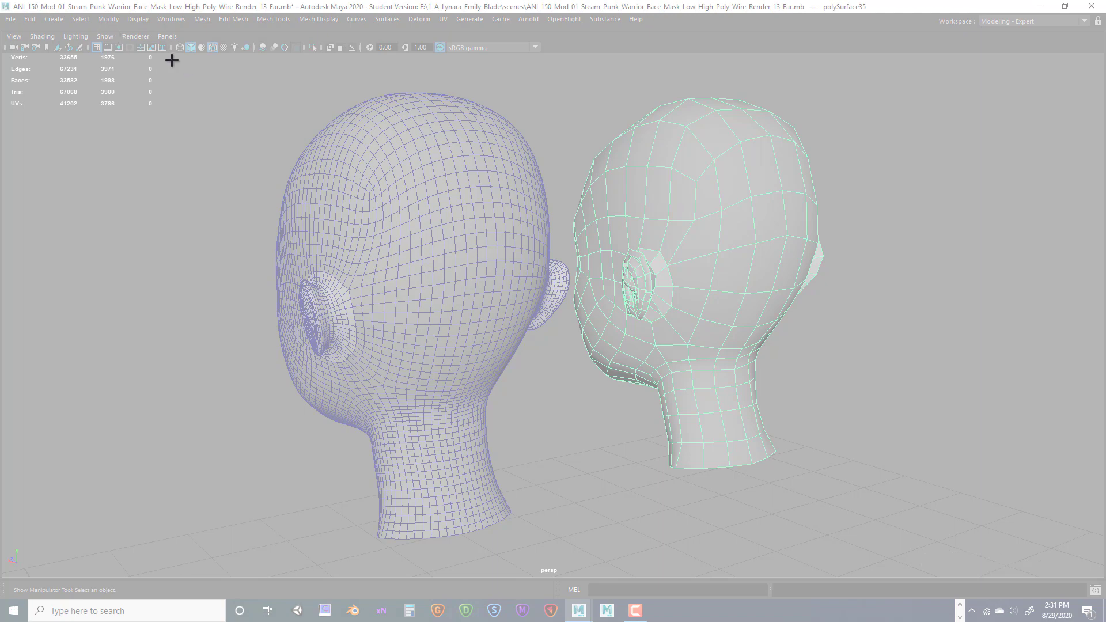
drag(171, 59, 716, 370)
drag(820, 427, 934, 573)
Save the capture to the Desktop as the JPEG Mod_02_Perps_Back_Shade, then close Snipping Tool.
click(126, 23)
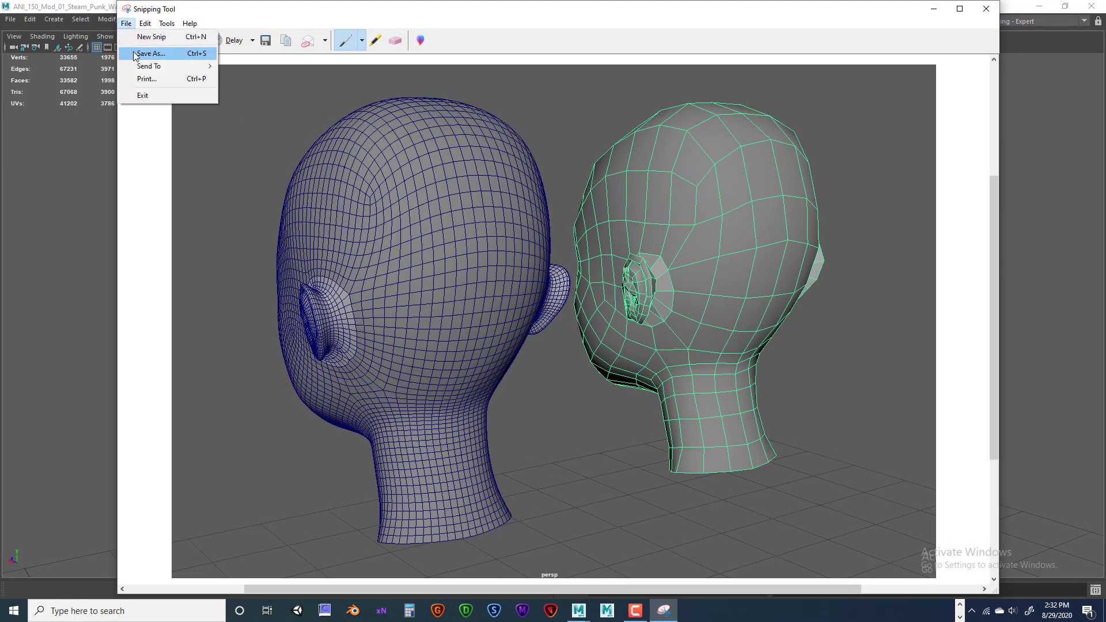
click(150, 53)
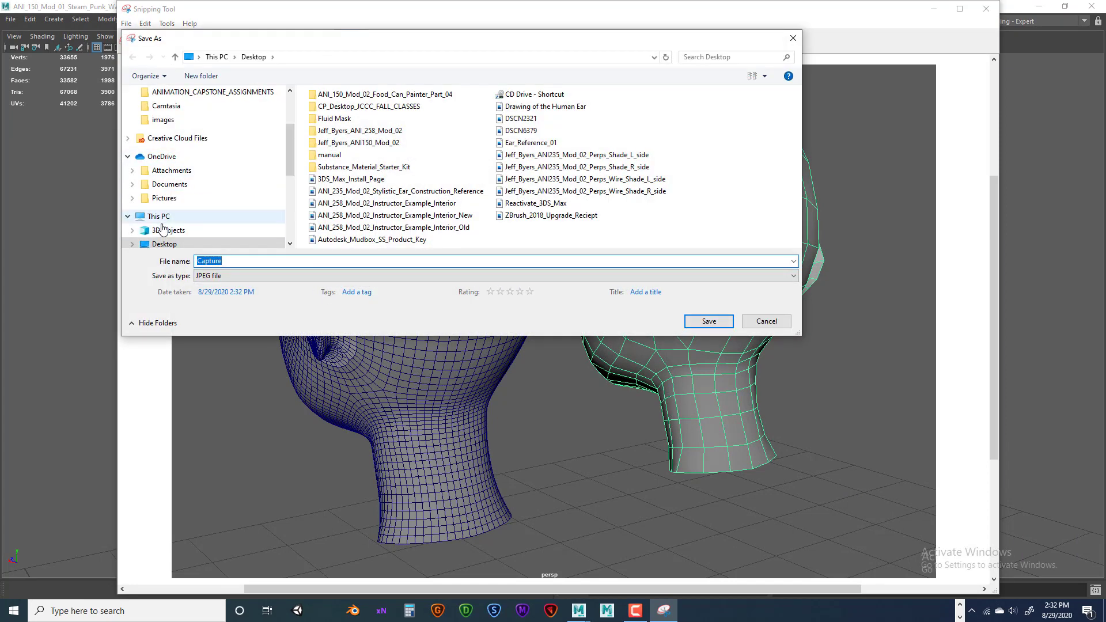
click(576, 155)
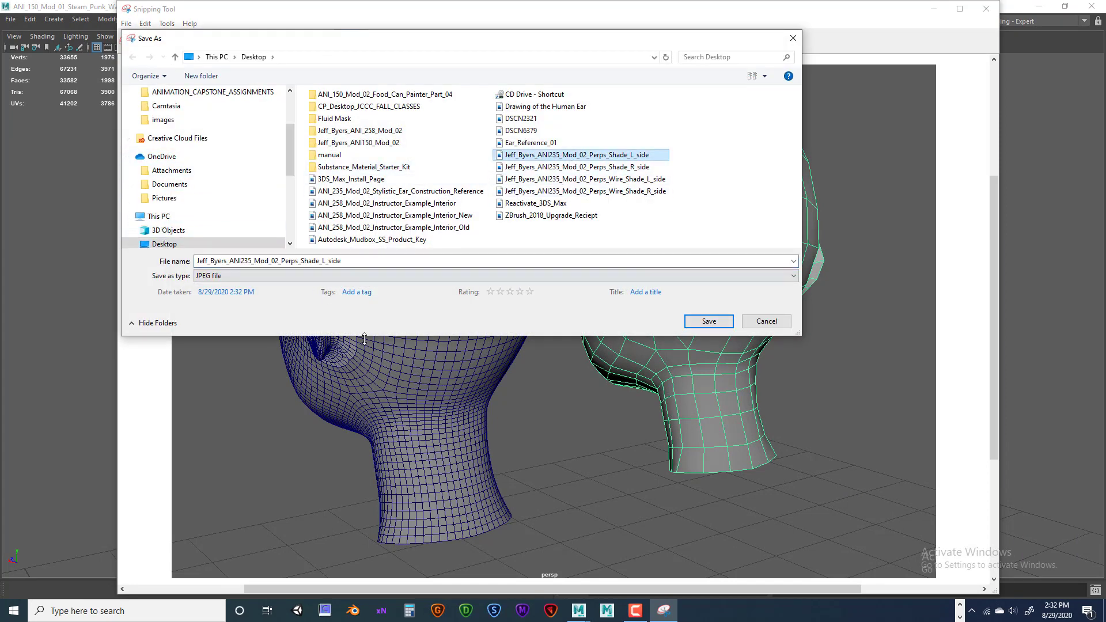
click(286, 261)
click(286, 262)
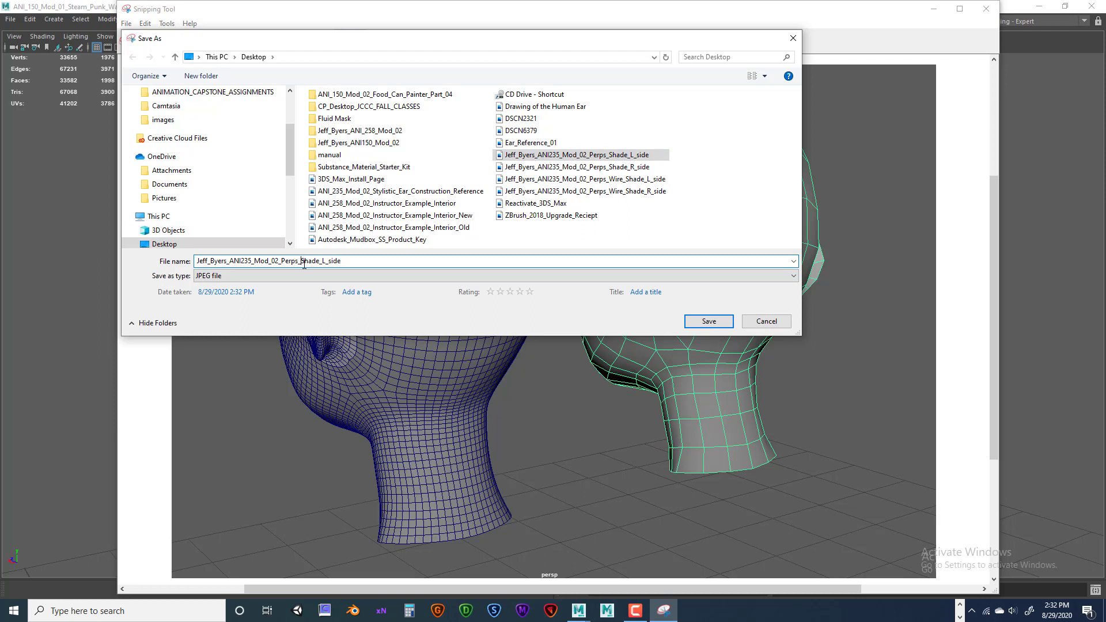
text(Back)
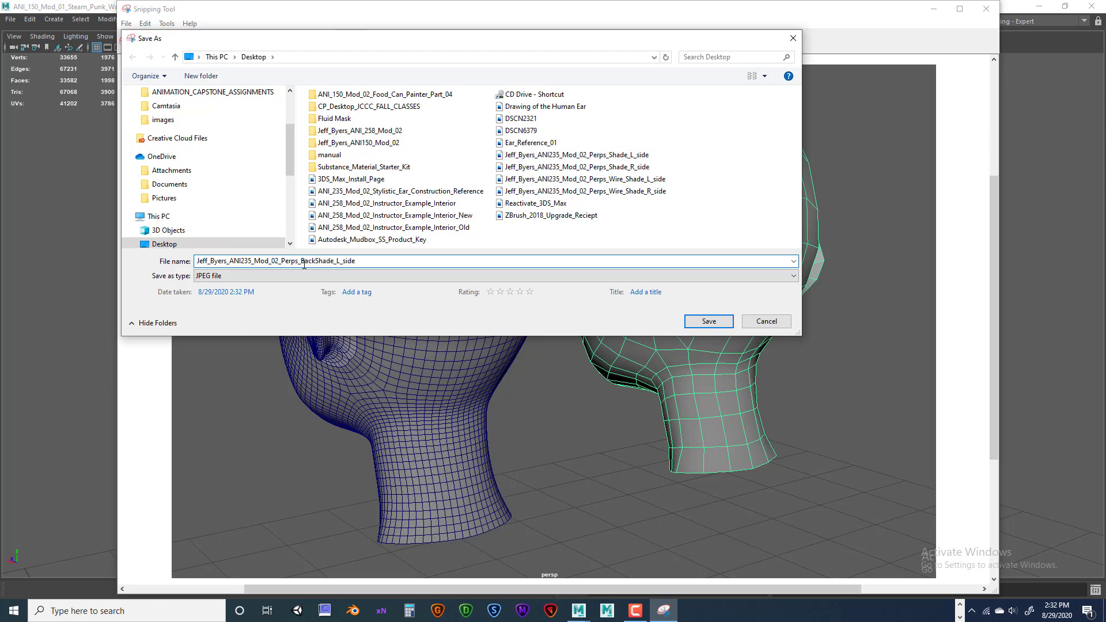
text(_)
drag(340, 260, 385, 262)
key(BackSpace)
click(710, 322)
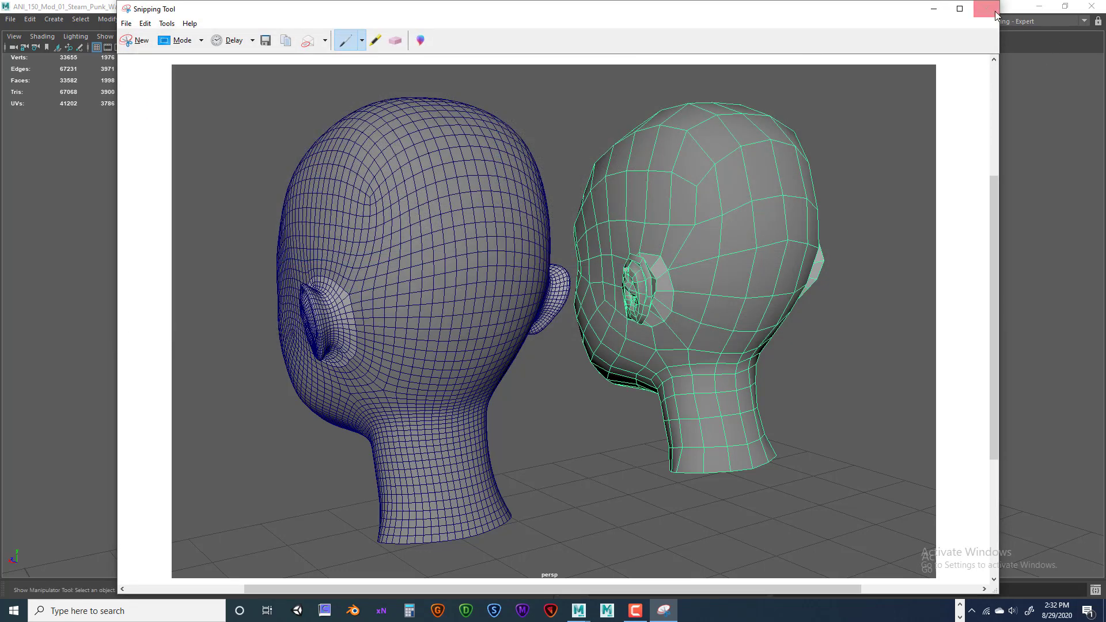
click(993, 10)
Rotate the heads to face front, switch off Wireframe on Shaded, and select the low-poly head.
alt+drag(586, 367, 241, 35)
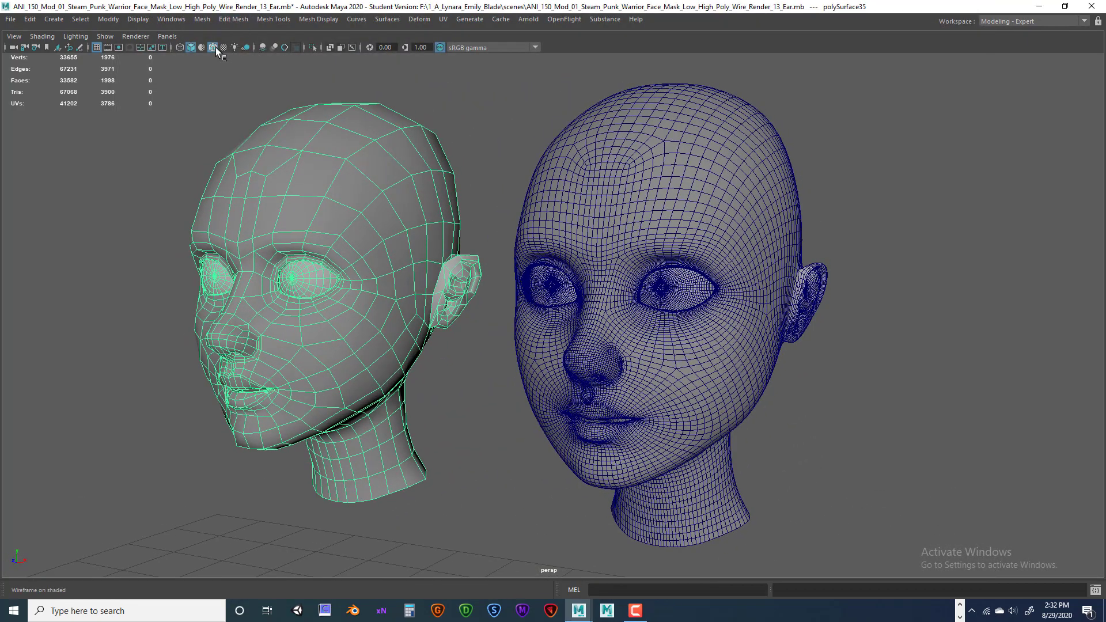
click(213, 47)
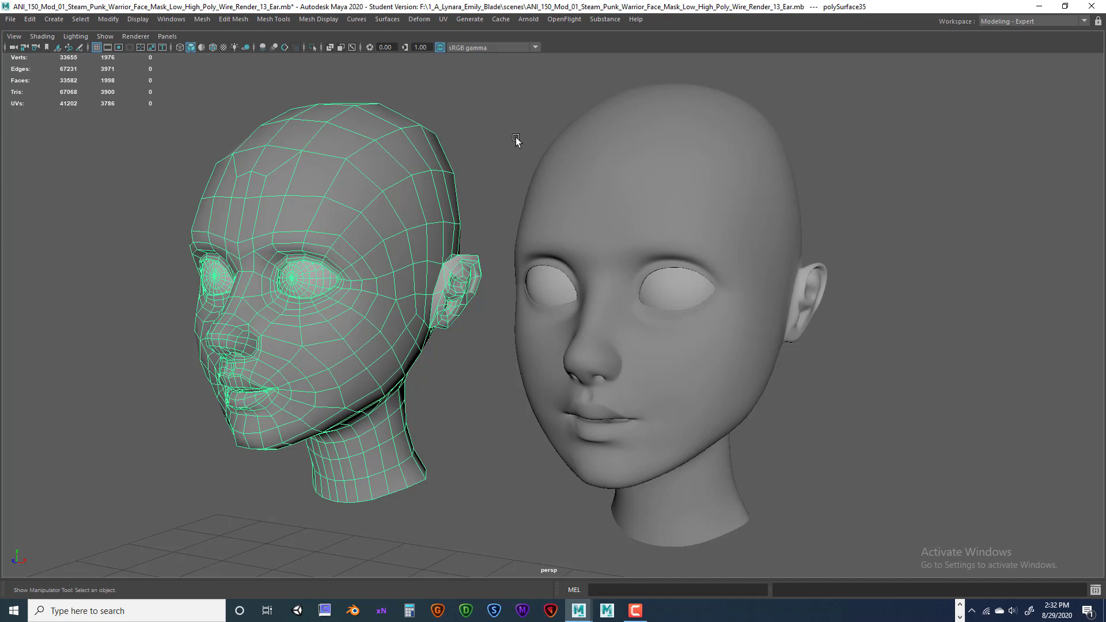
click(516, 139)
alt+drag(702, 248, 717, 225)
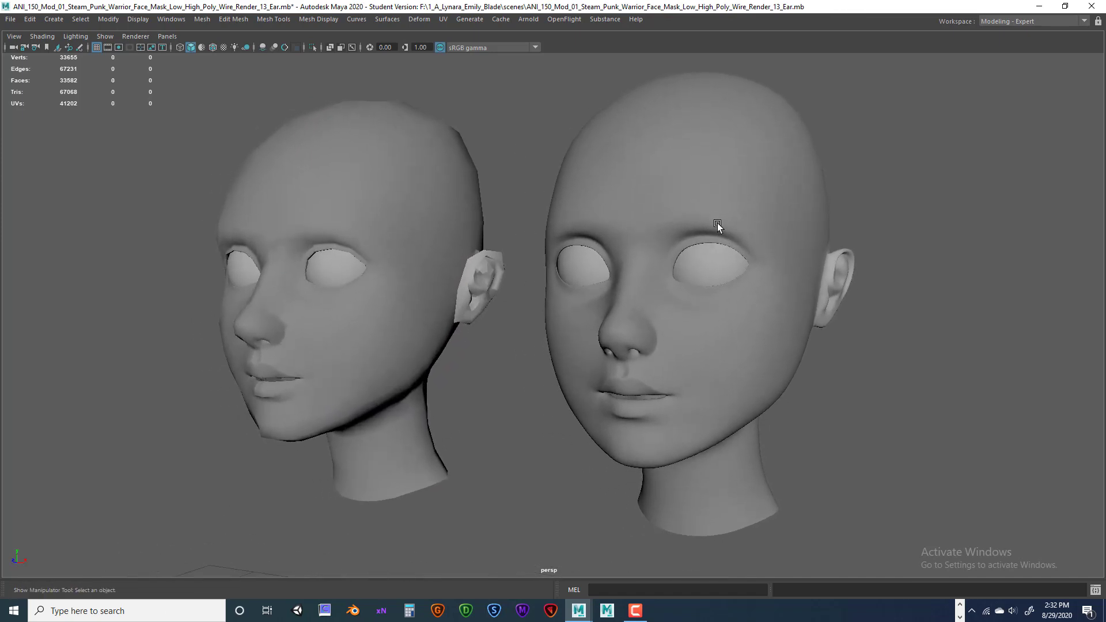
click(351, 189)
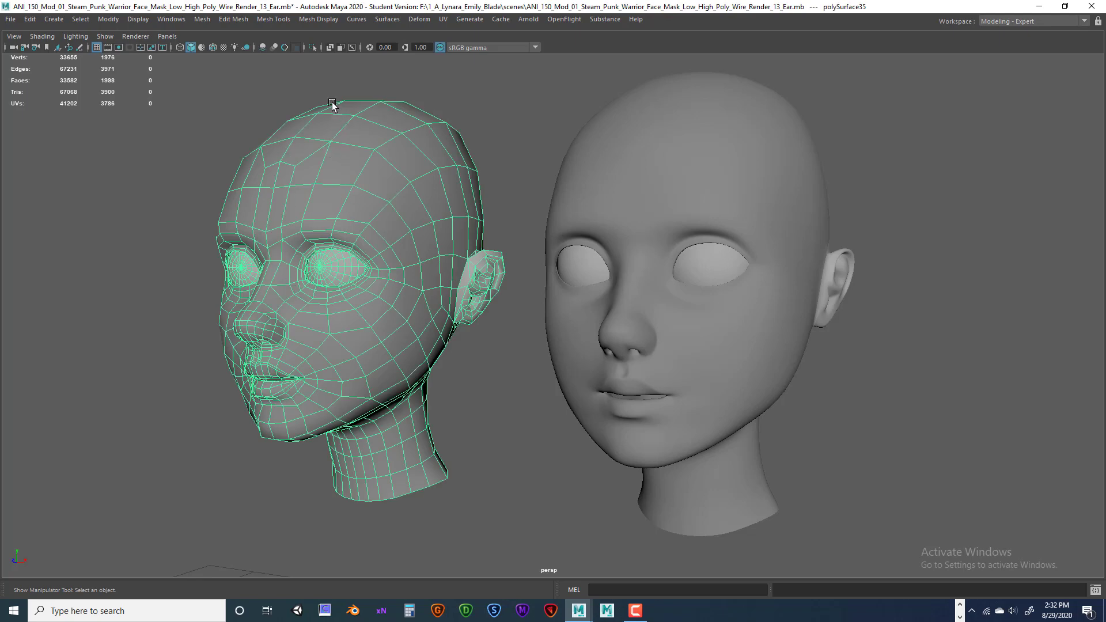
key(space)
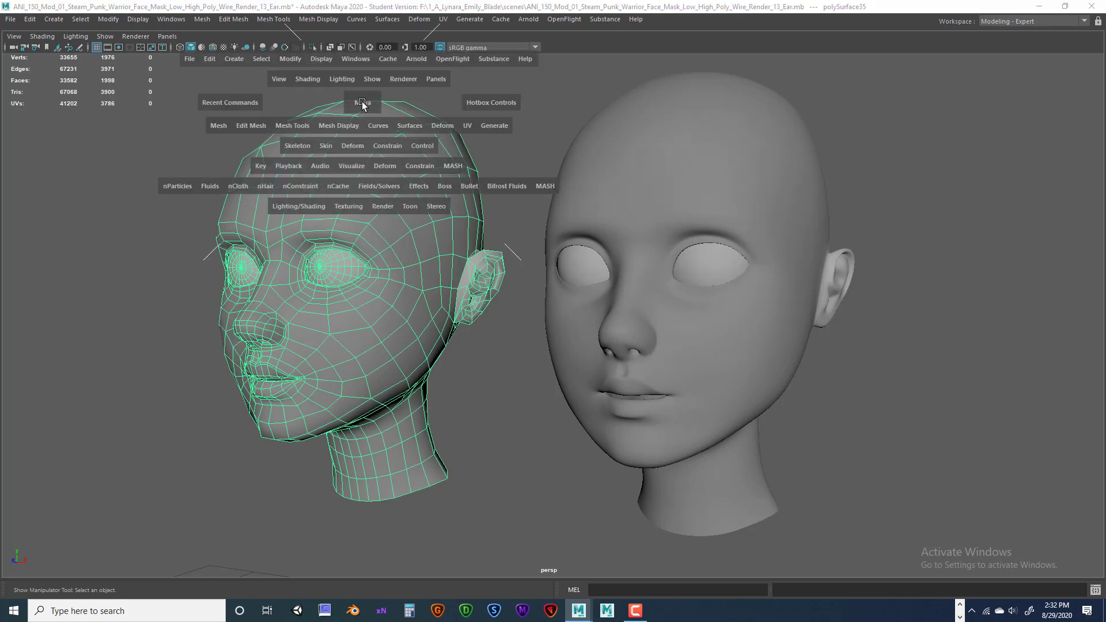
Separate both the low-poly and high-poly heads into individual meshes.
click(219, 127)
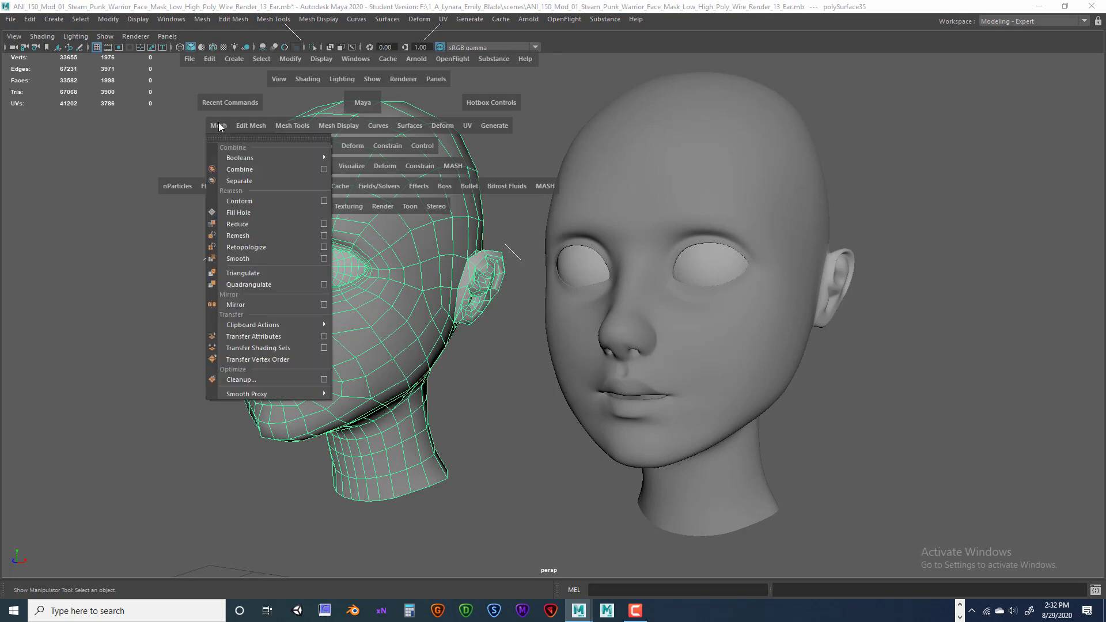
click(238, 181)
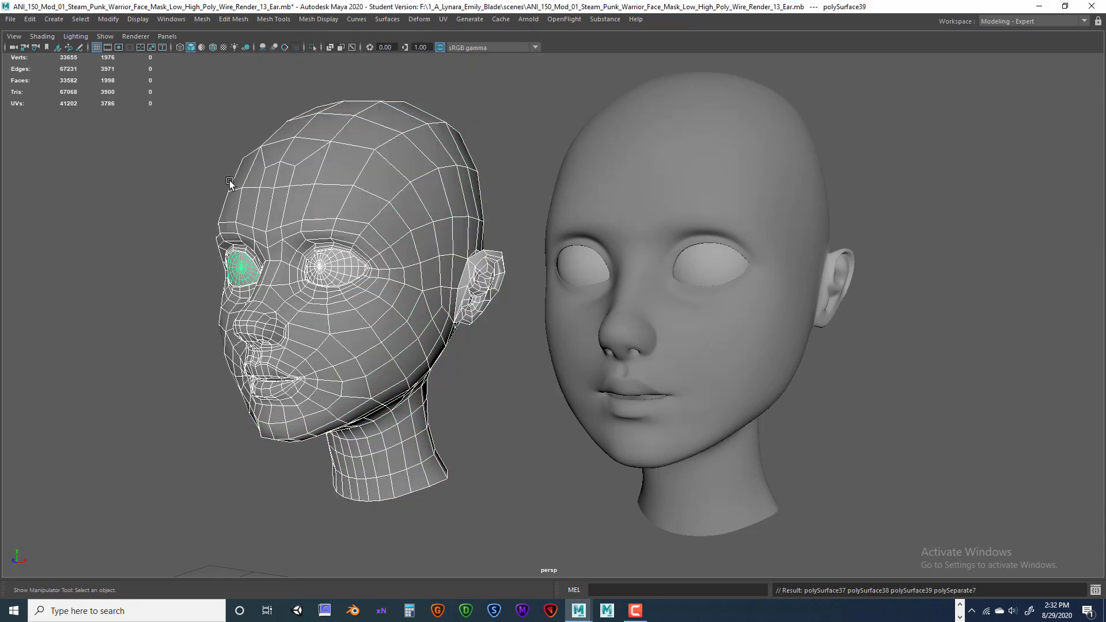
click(730, 169)
key(ctrl+shift+s)
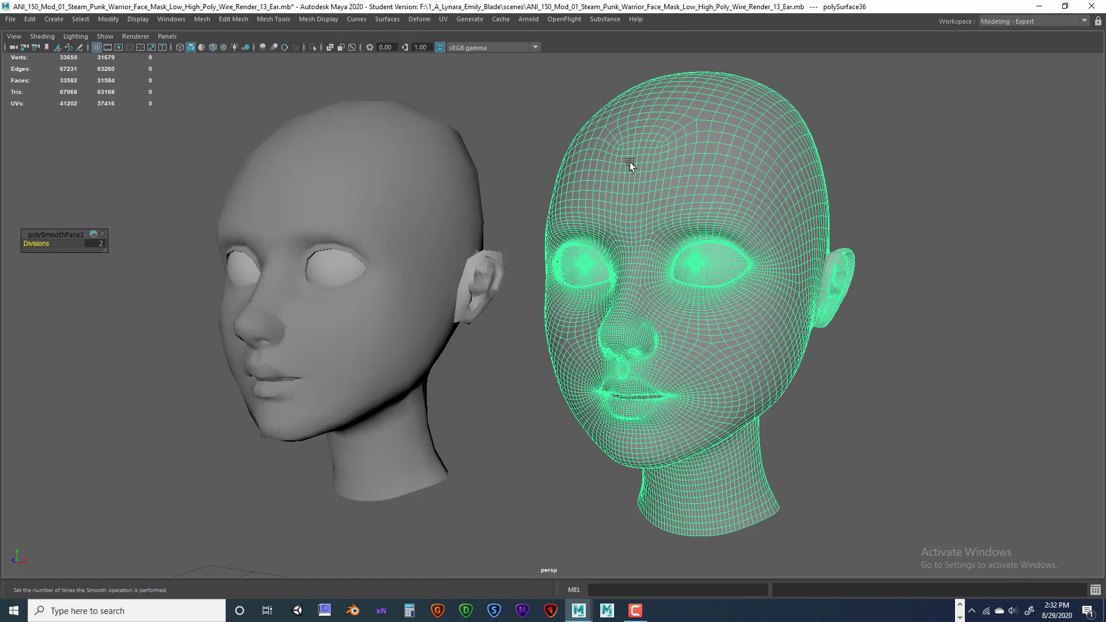
key(space)
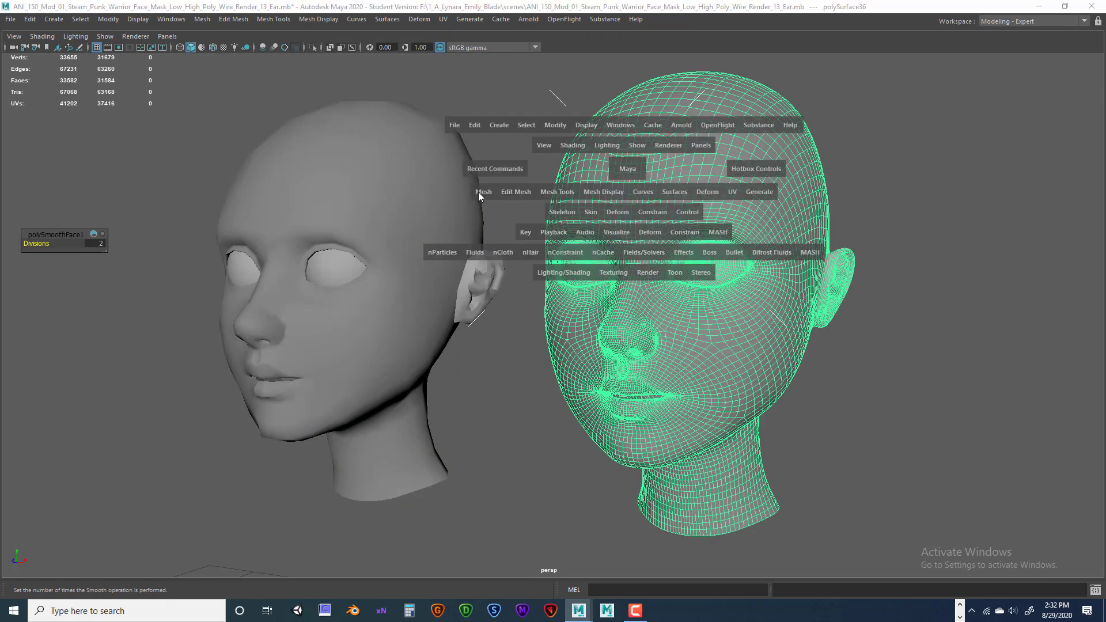
click(478, 193)
click(513, 253)
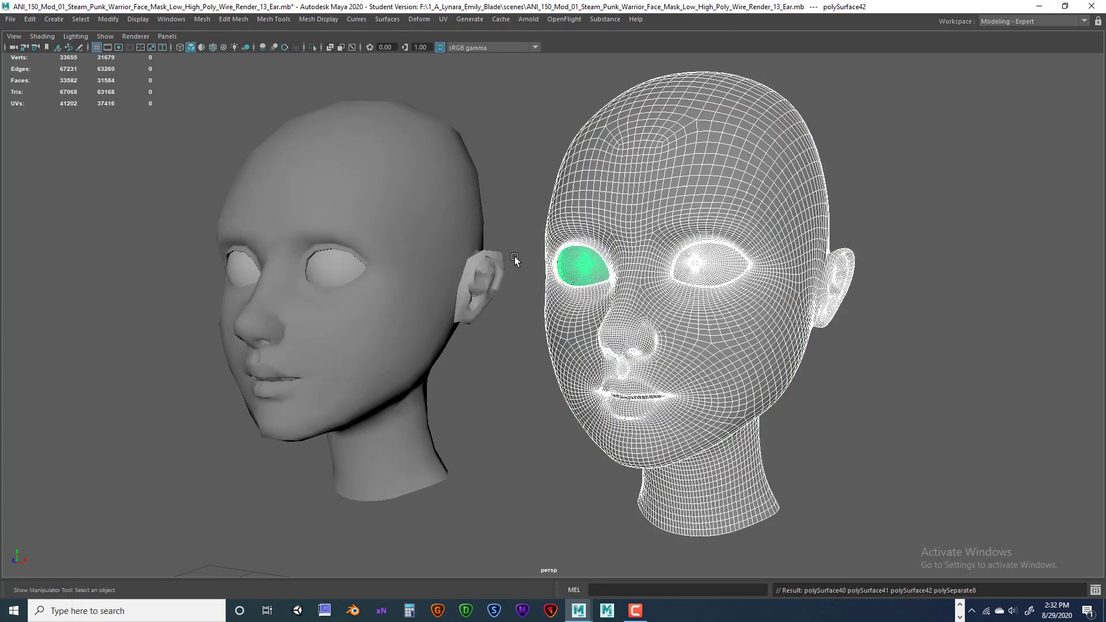
click(514, 256)
Click through the separated eye pieces and heads to check the individual meshes.
click(582, 266)
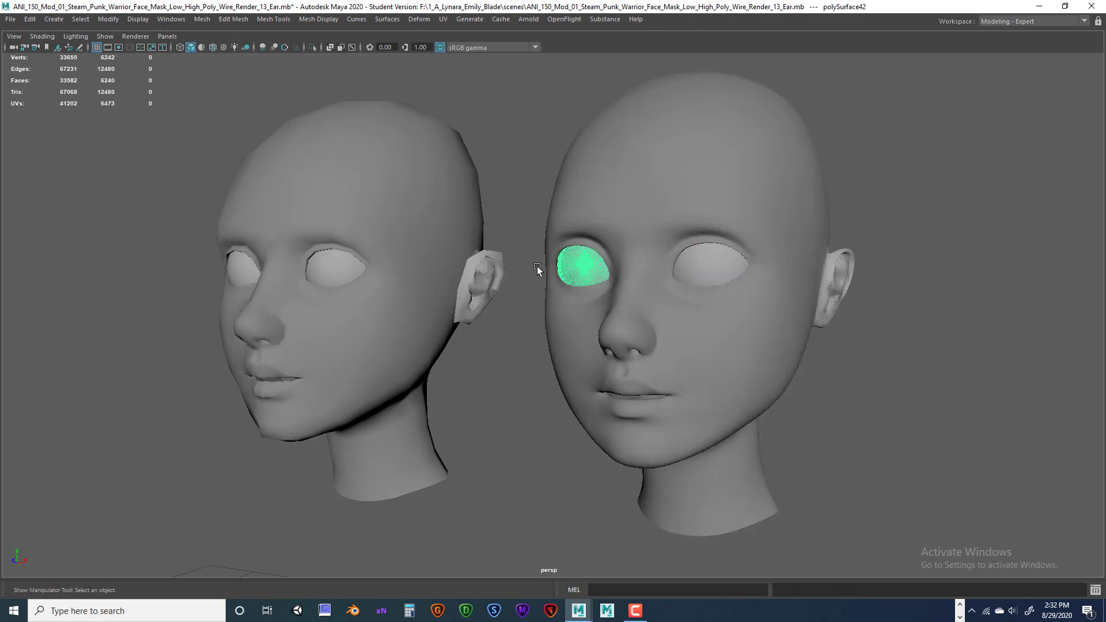
click(332, 270)
click(236, 268)
click(585, 266)
click(705, 264)
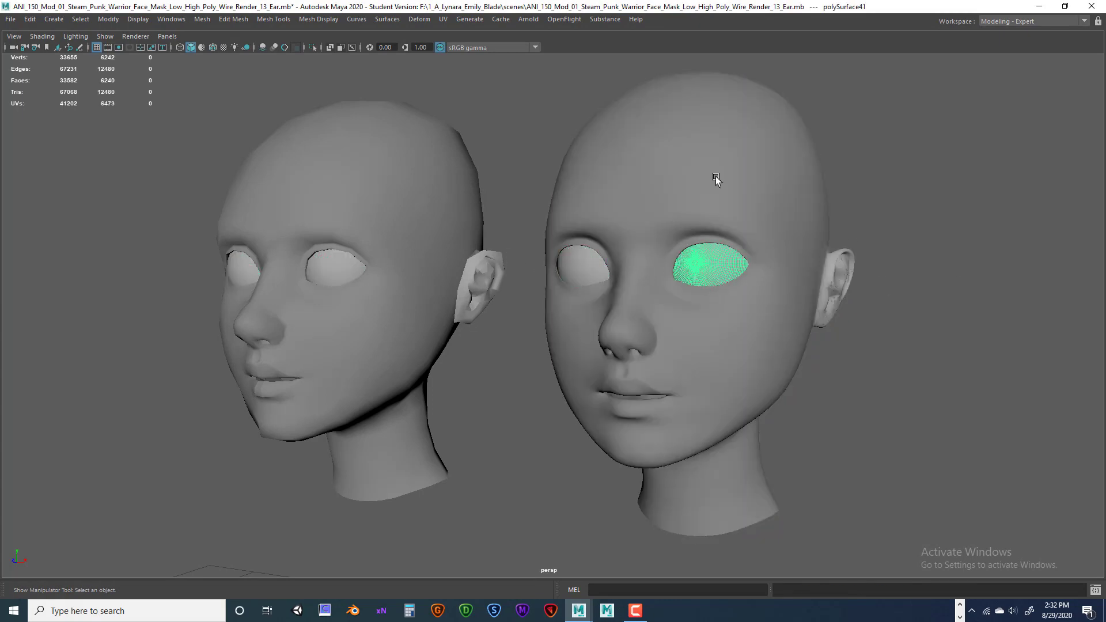
click(715, 176)
click(395, 231)
click(700, 164)
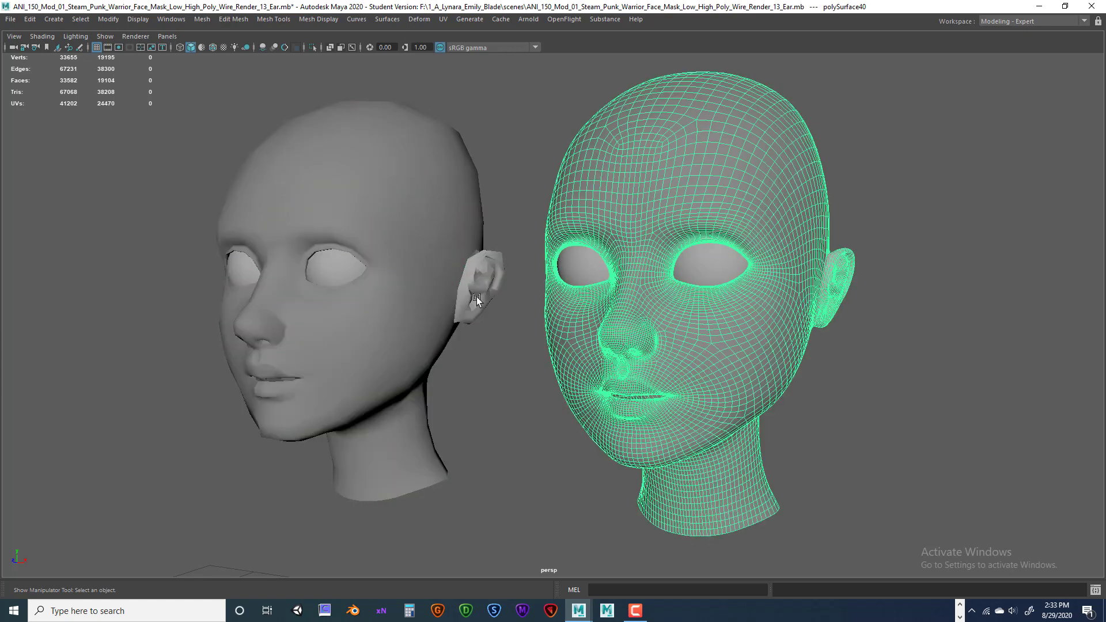
click(505, 270)
click(673, 157)
click(405, 183)
click(748, 176)
click(395, 217)
Shift-select the two high-poly eyeballs and the two low-poly eyeballs together.
click(715, 261)
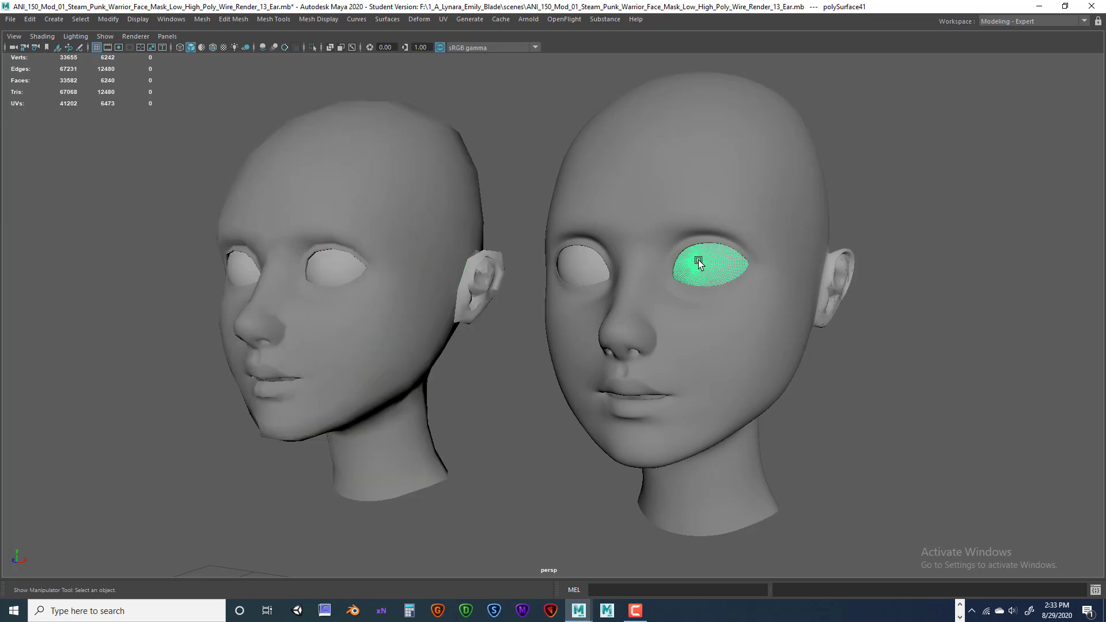
shift+click(592, 275)
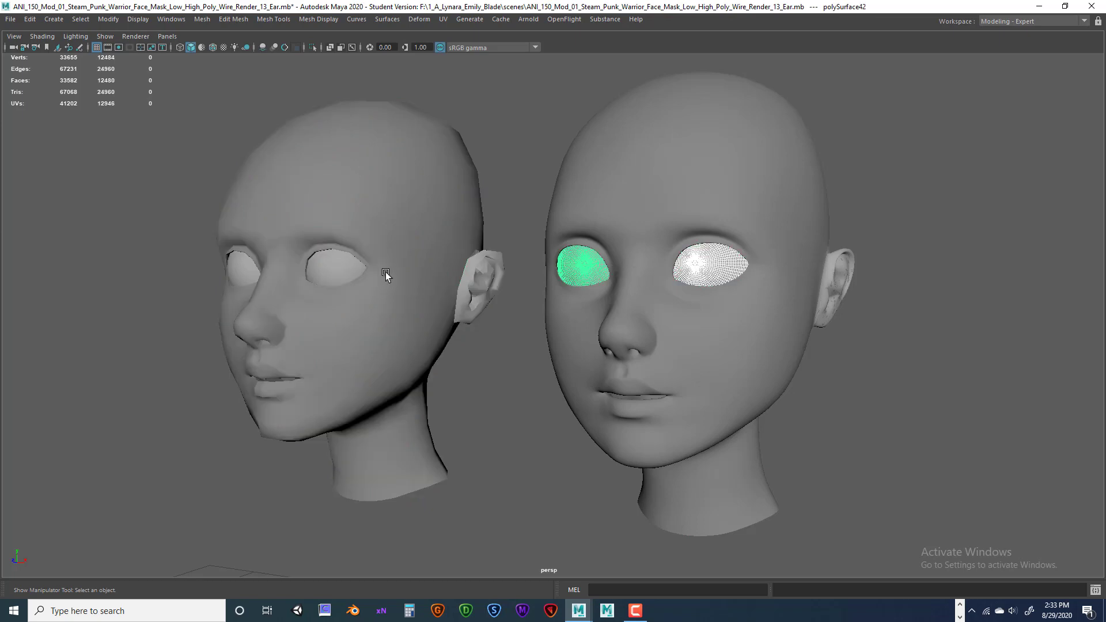
shift+click(333, 268)
shift+click(241, 268)
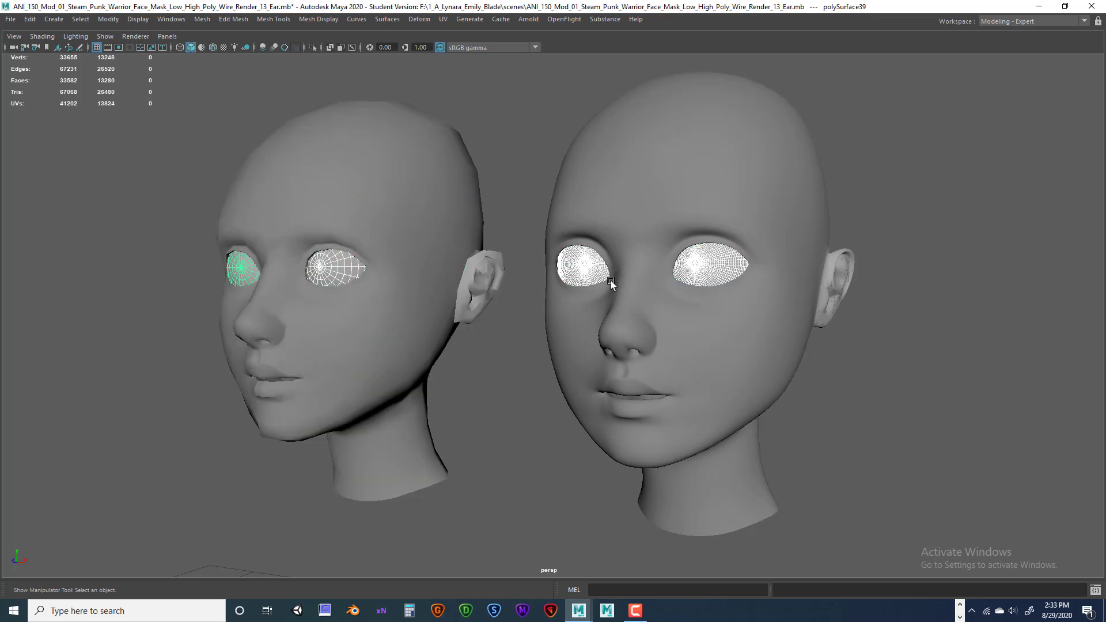
Assign the eyeballs a new Arnold aiStandardSurface and raise its Base Weight from 0.800 to 1.000.
right_click(713, 263)
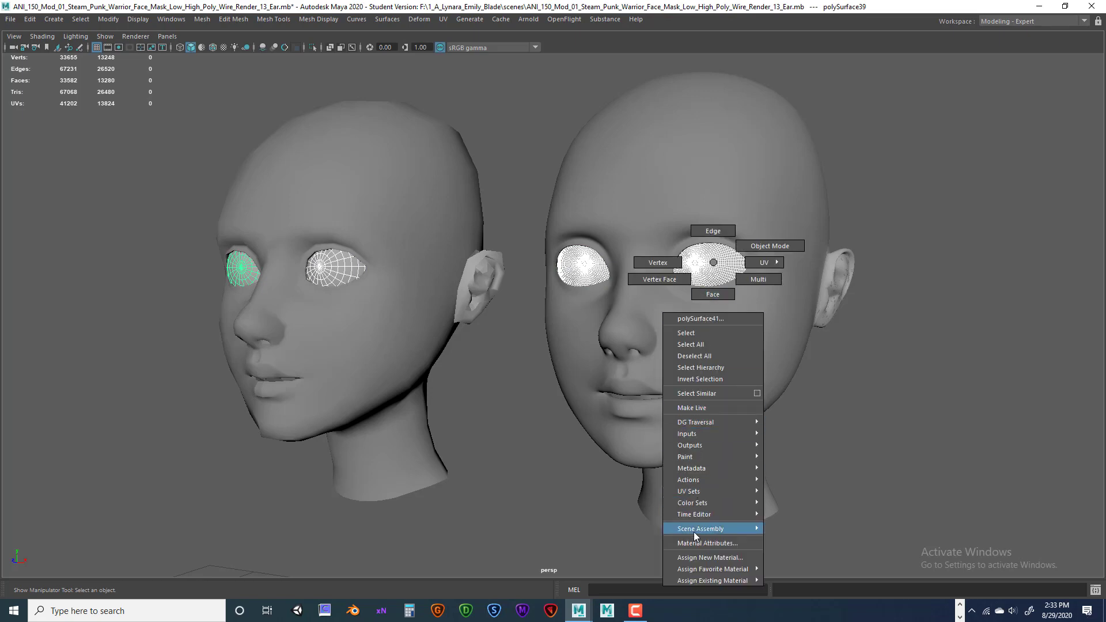
click(706, 558)
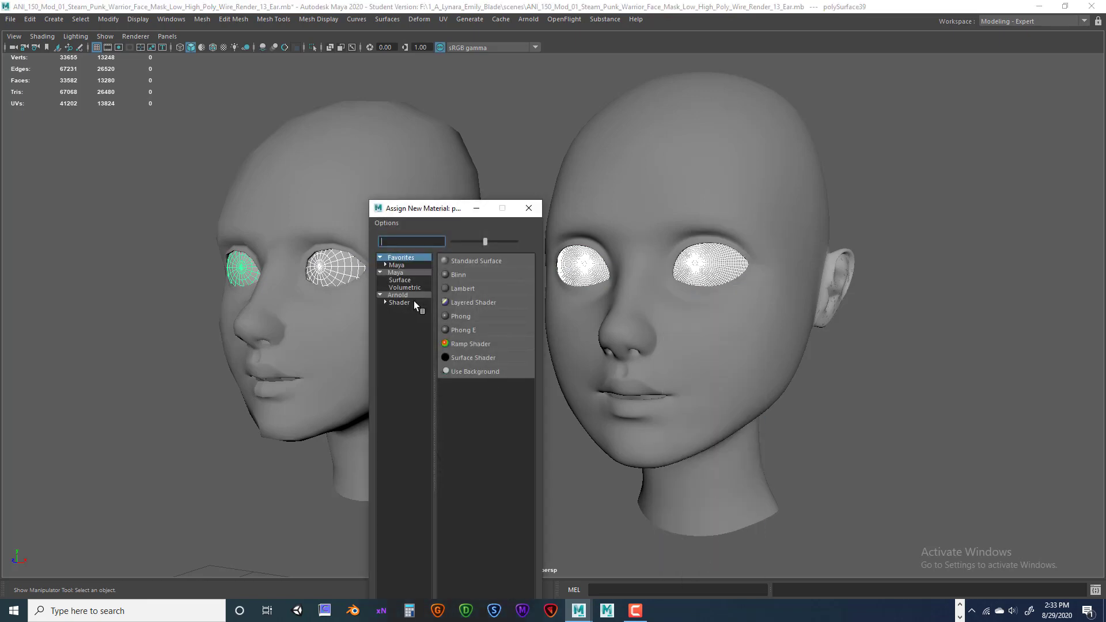
click(399, 302)
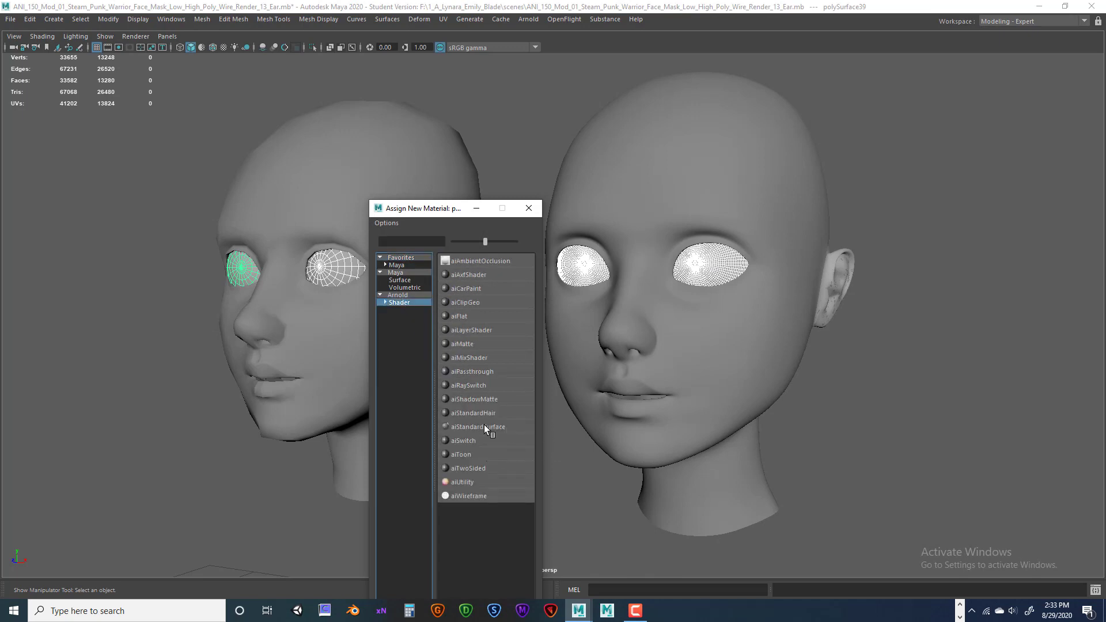
click(484, 426)
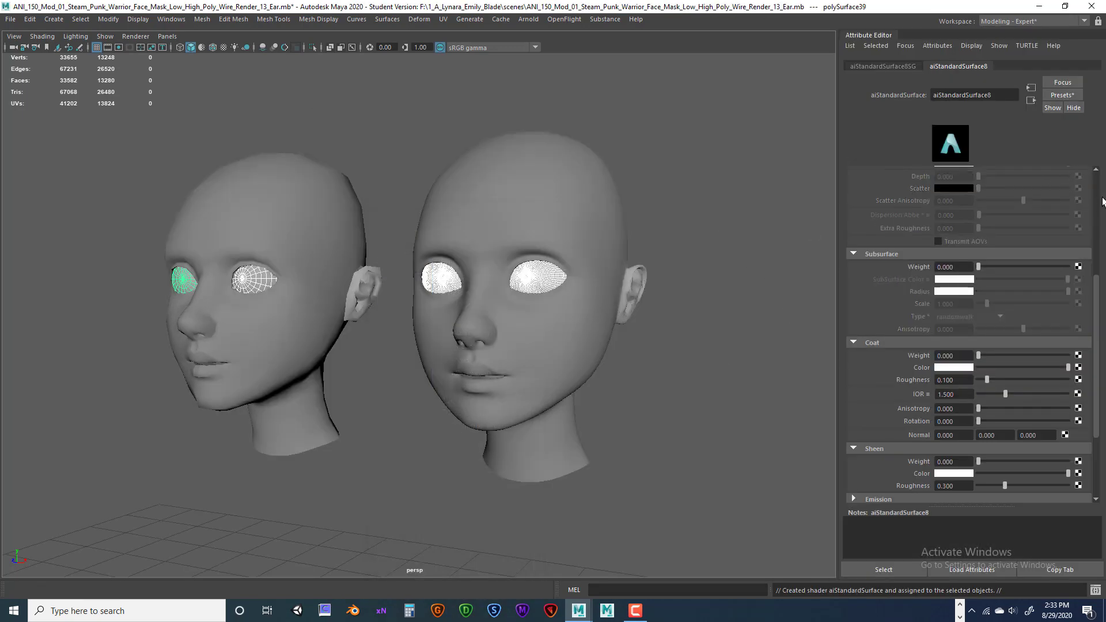
scroll(1071, 213, up, 6)
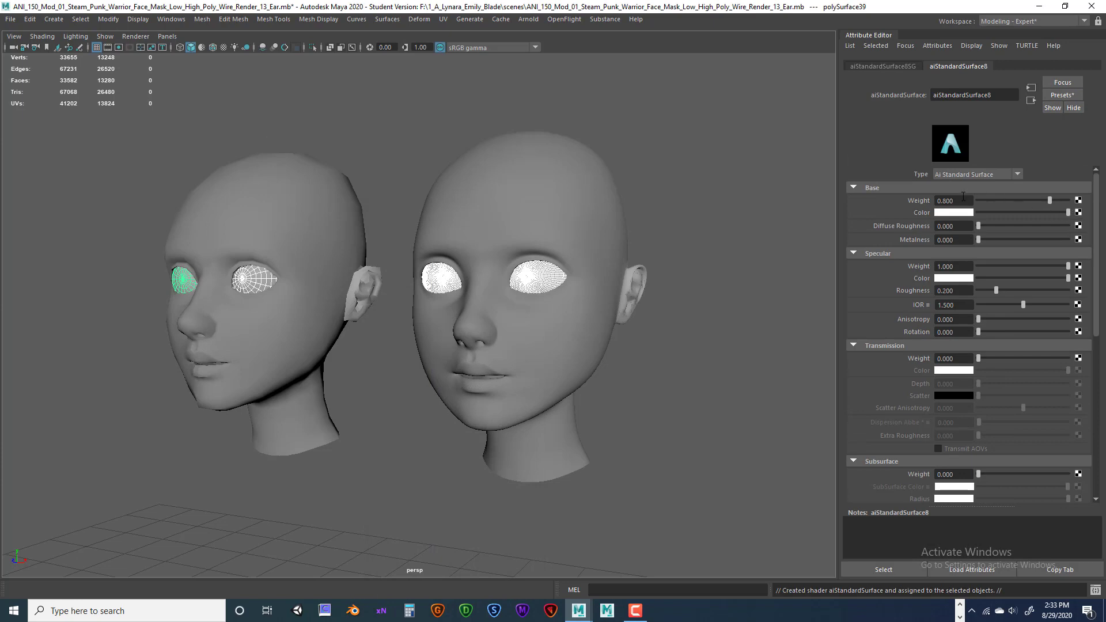
drag(1048, 198, 1070, 200)
Assign both heads a new Arnold aiStandardSurface with Base Weight 1.0.
click(525, 217)
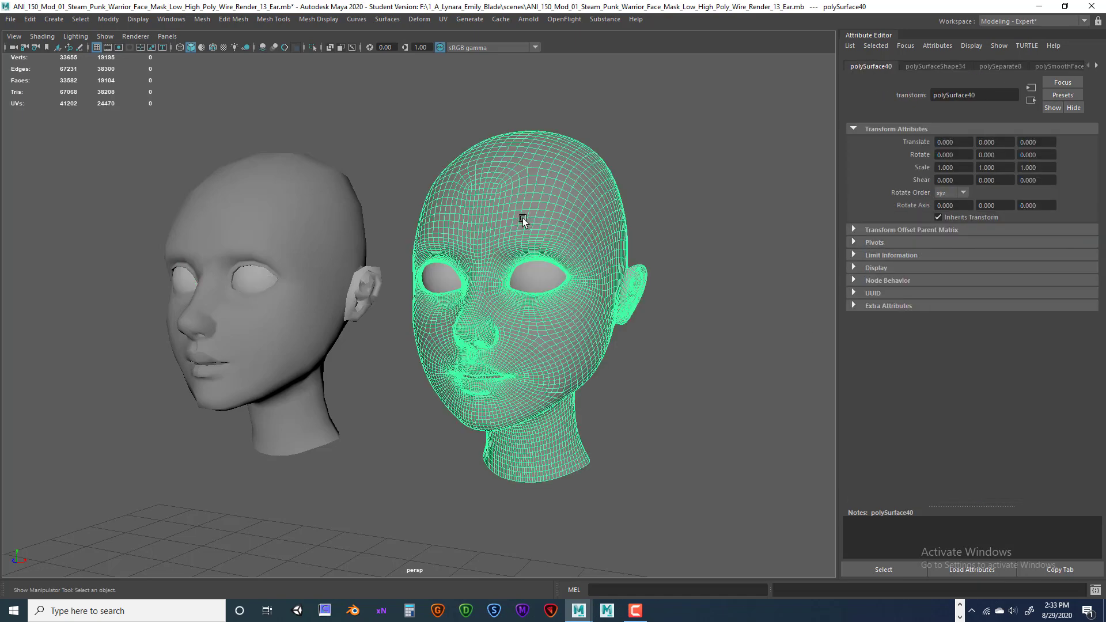
click(338, 185)
click(541, 177)
shift+click(335, 184)
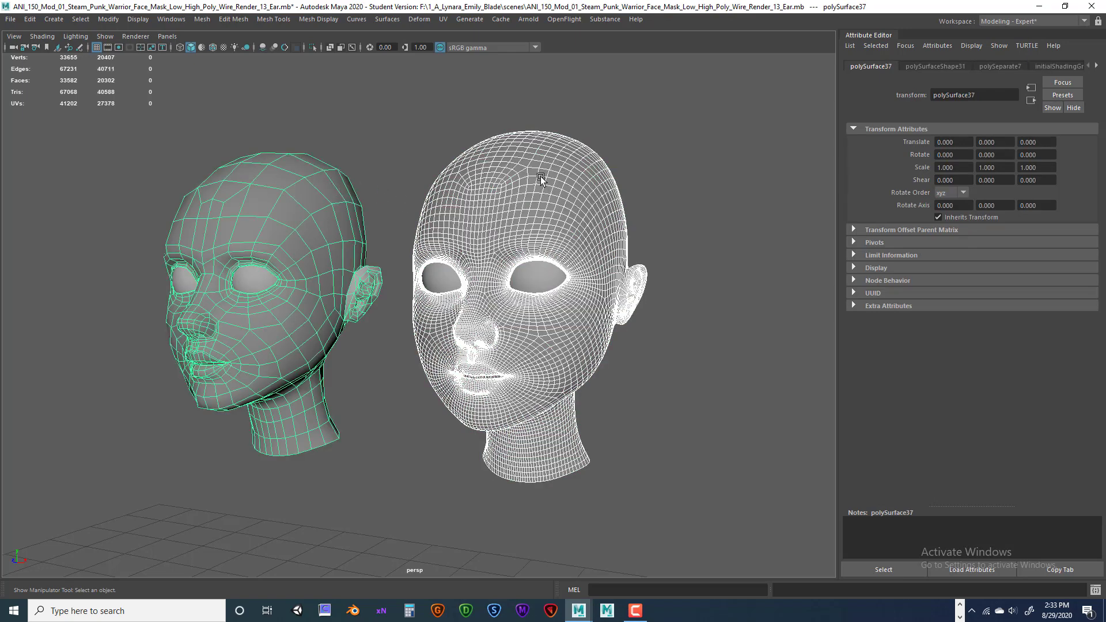
right_drag(541, 178, 557, 476)
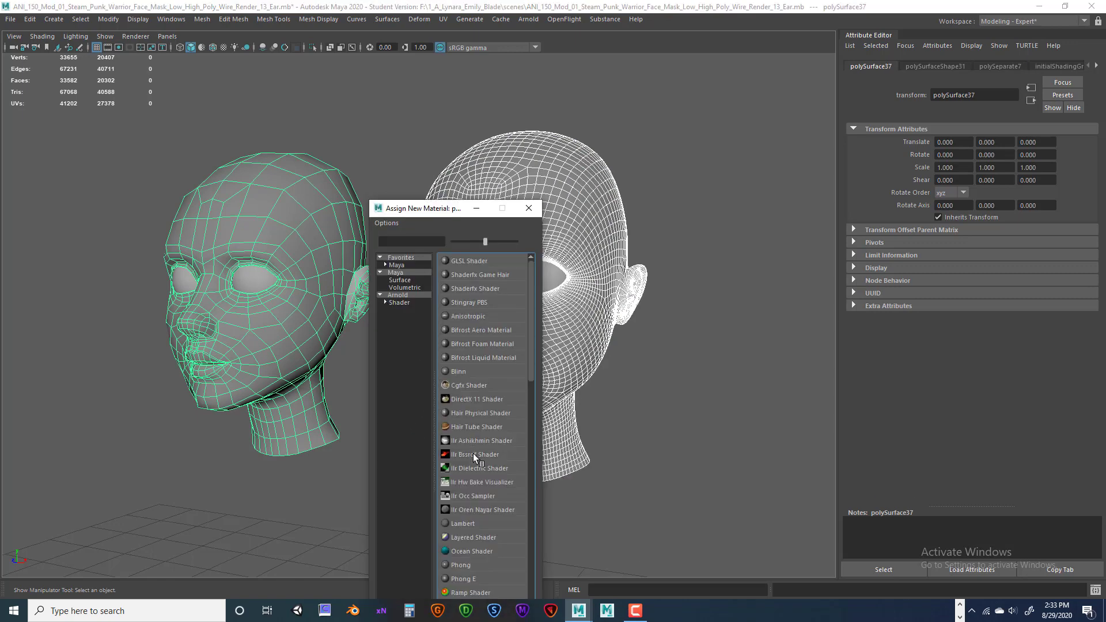
click(397, 302)
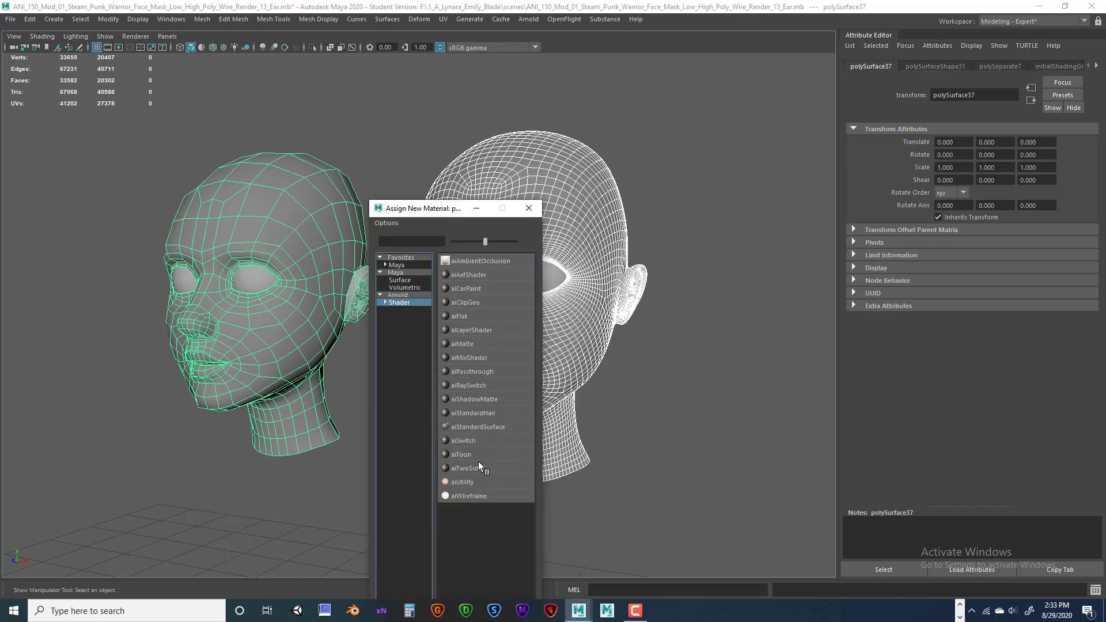
click(475, 426)
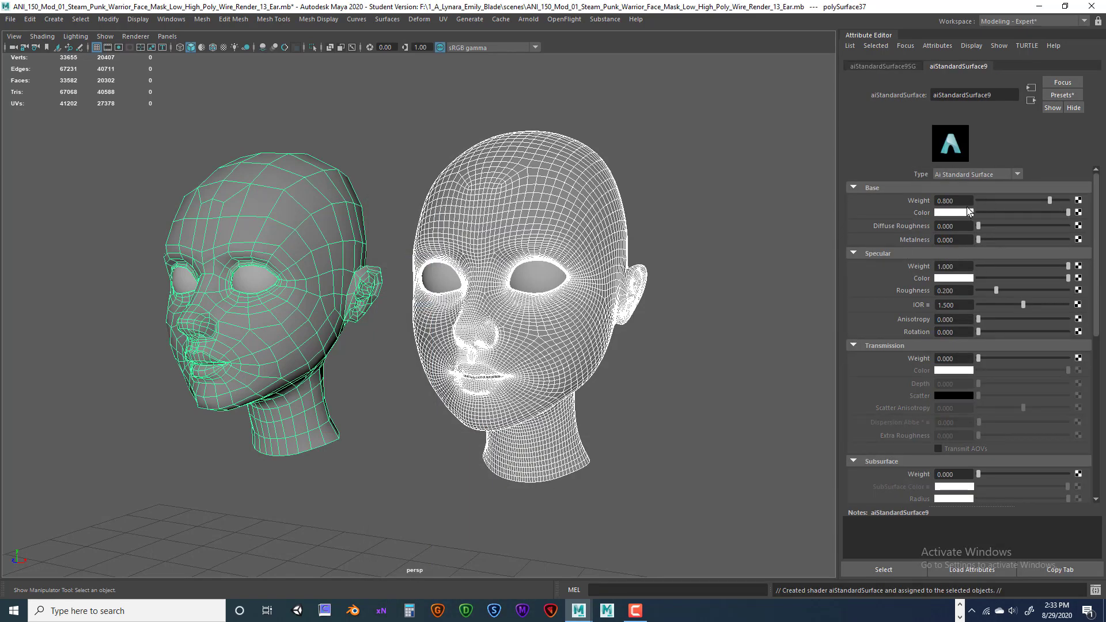
drag(1049, 201, 1098, 208)
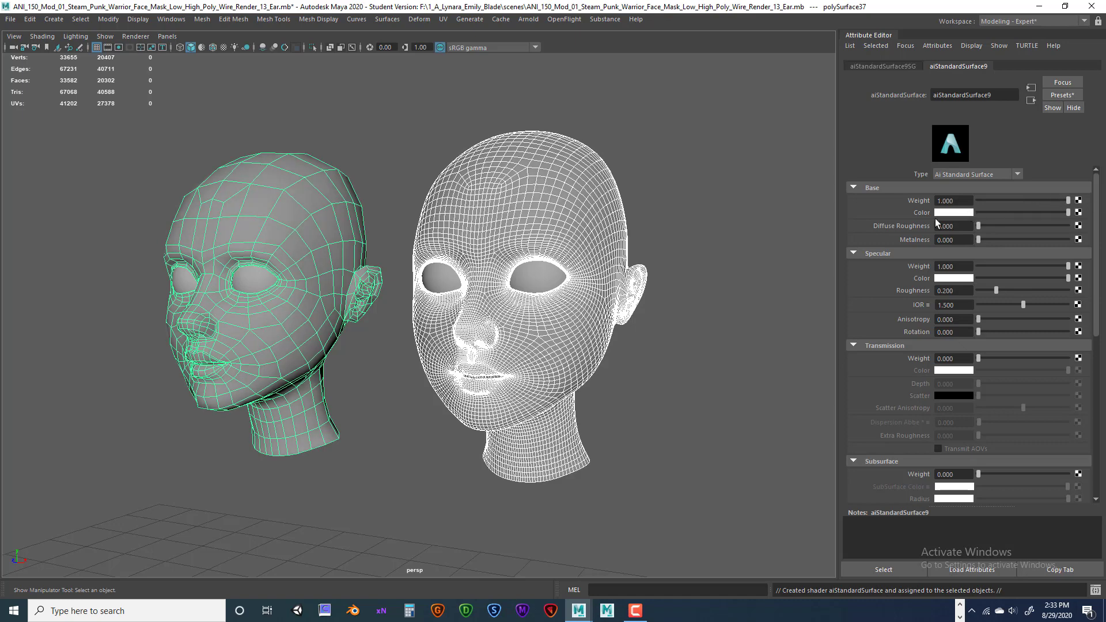
Set the Base Color to a peach skin tone (H 23, S 0.417, V 0.802).
click(955, 212)
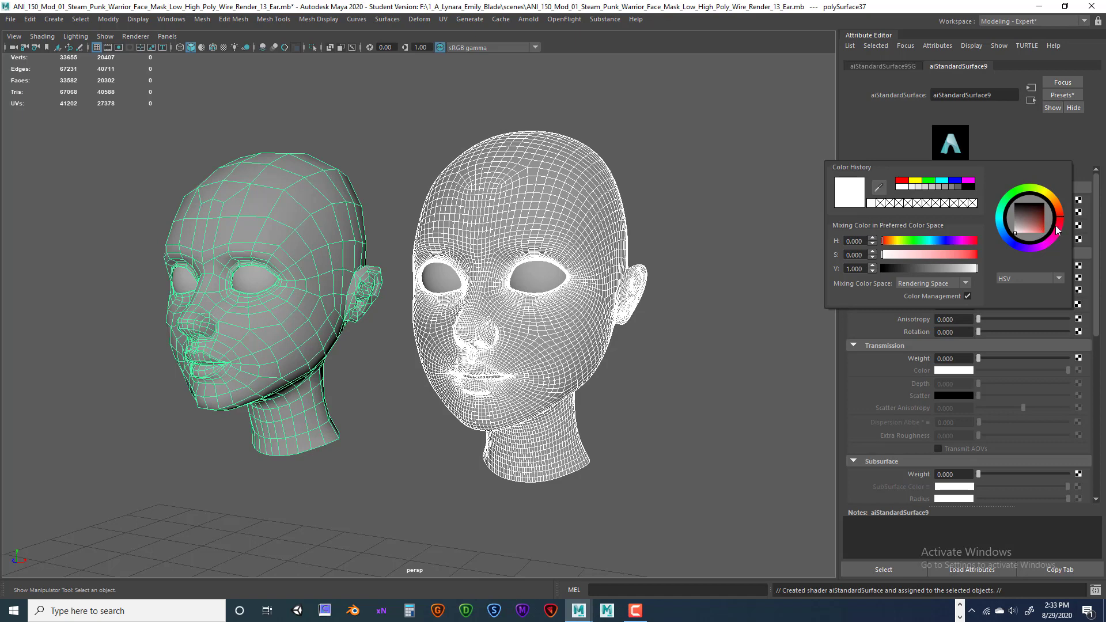
drag(897, 247, 936, 257)
click(951, 255)
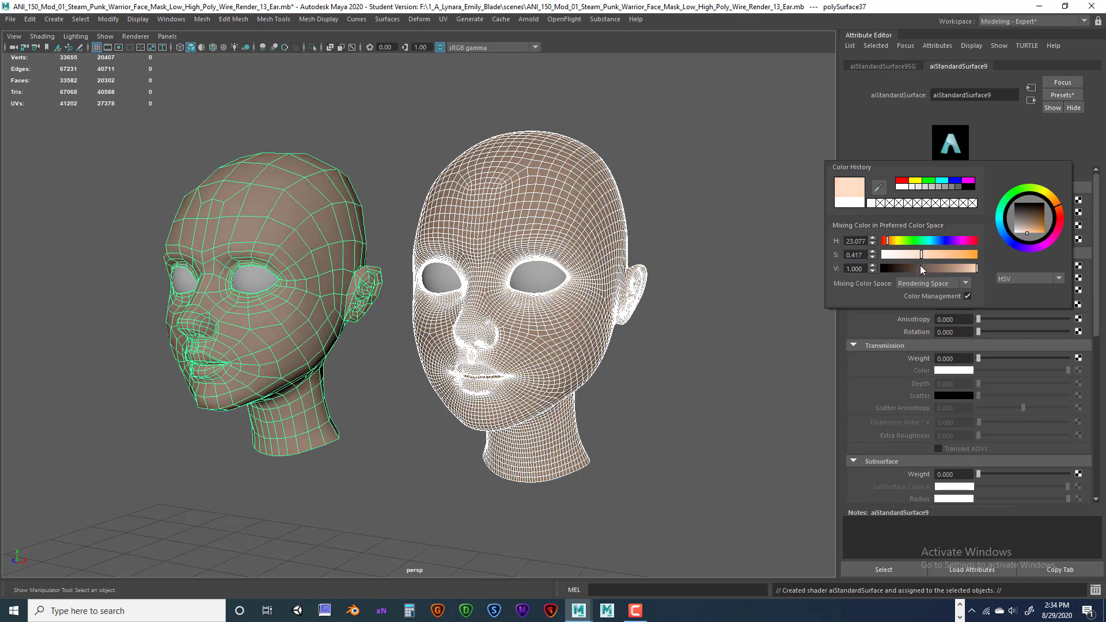
mouse_move(920, 265)
mouse_down()
mouse_move(975, 269)
mouse_move(963, 269)
mouse_up()
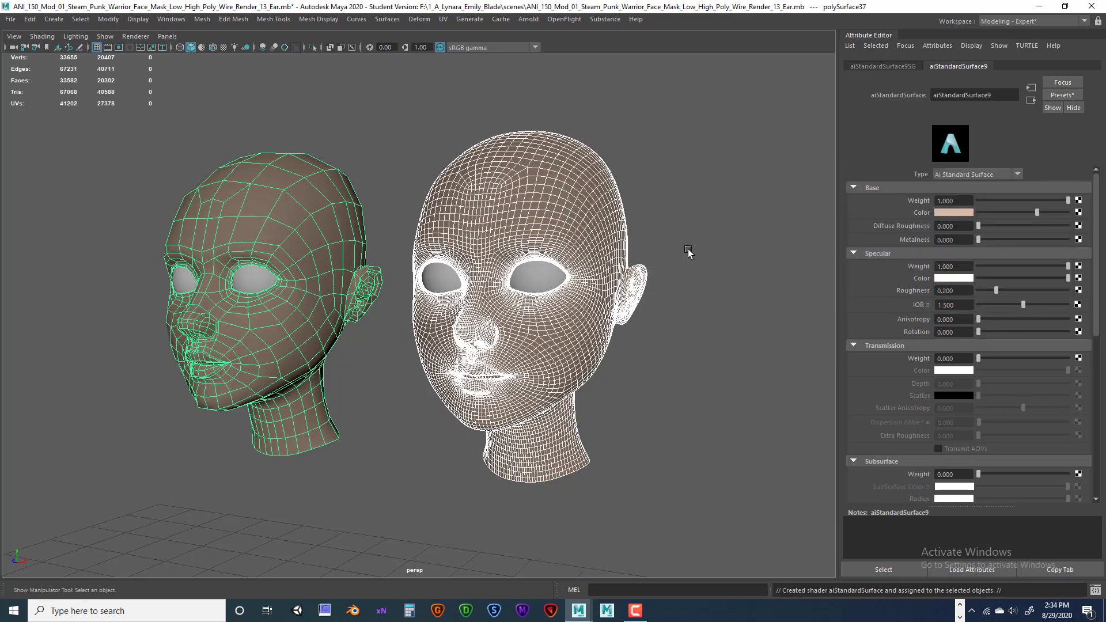
Close the colour picker, orbit around the heads, and reselect a head.
click(688, 249)
alt+drag(626, 276, 574, 278)
click(585, 302)
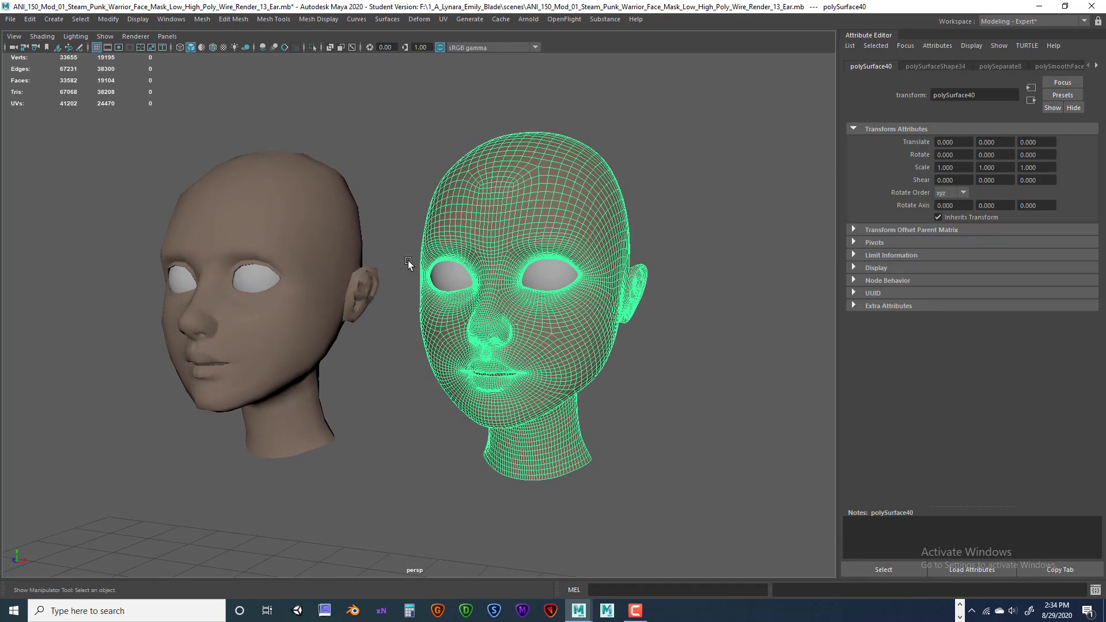
click(337, 232)
Dock the Channel Box / Layer Editor beside the Attribute Editor.
key(ctrl+a)
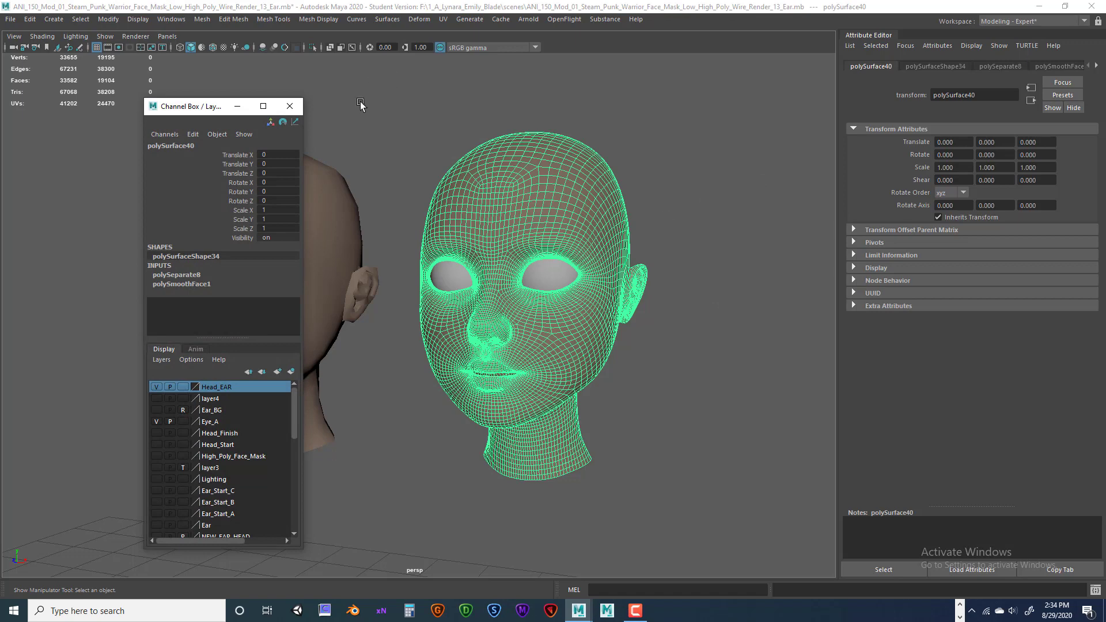
click(290, 106)
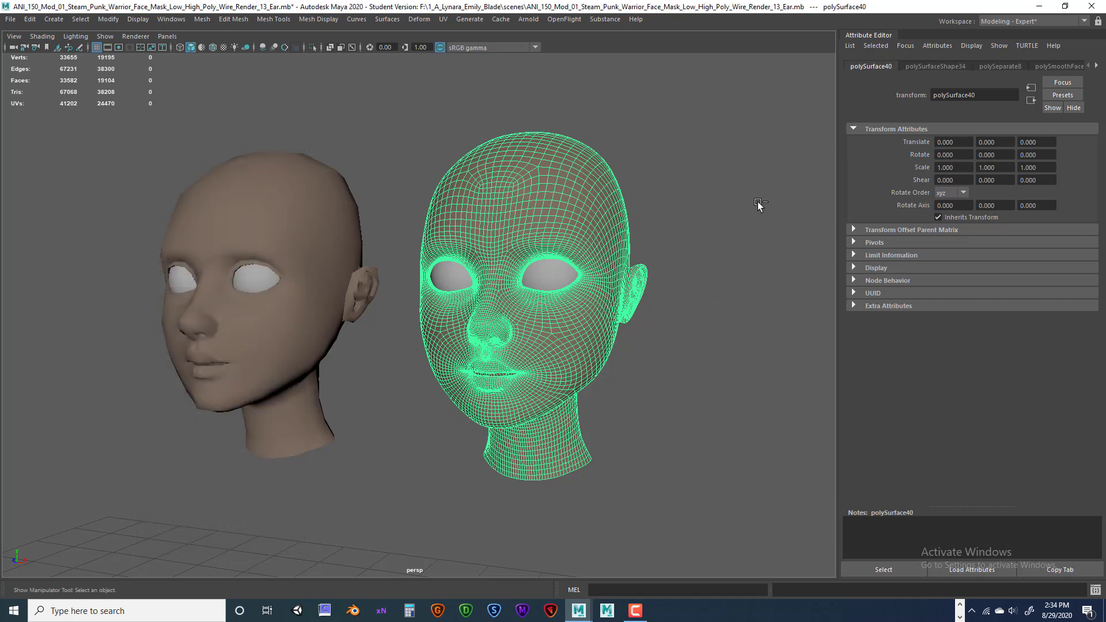
key(ctrl+a)
click(290, 106)
key(ctrl+a)
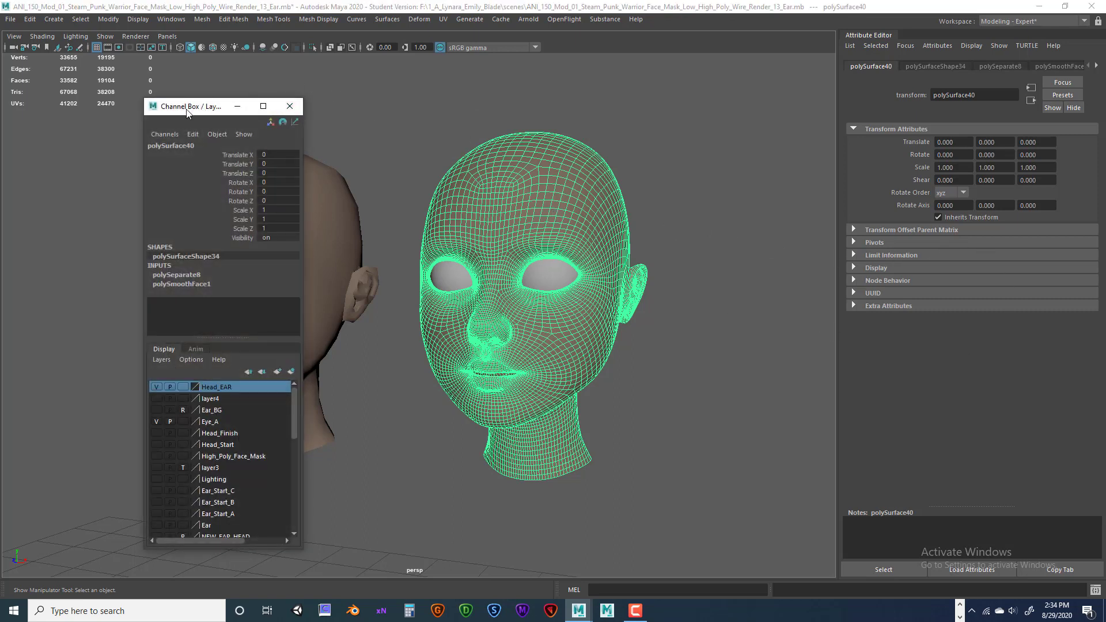
drag(189, 107, 976, 37)
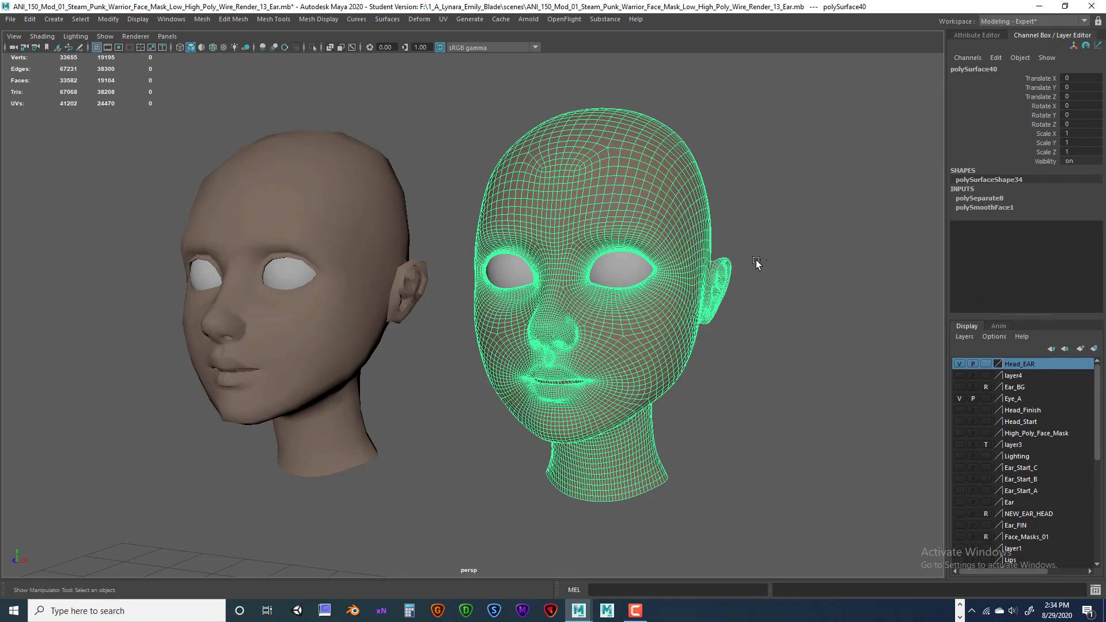
key(ctrl+a)
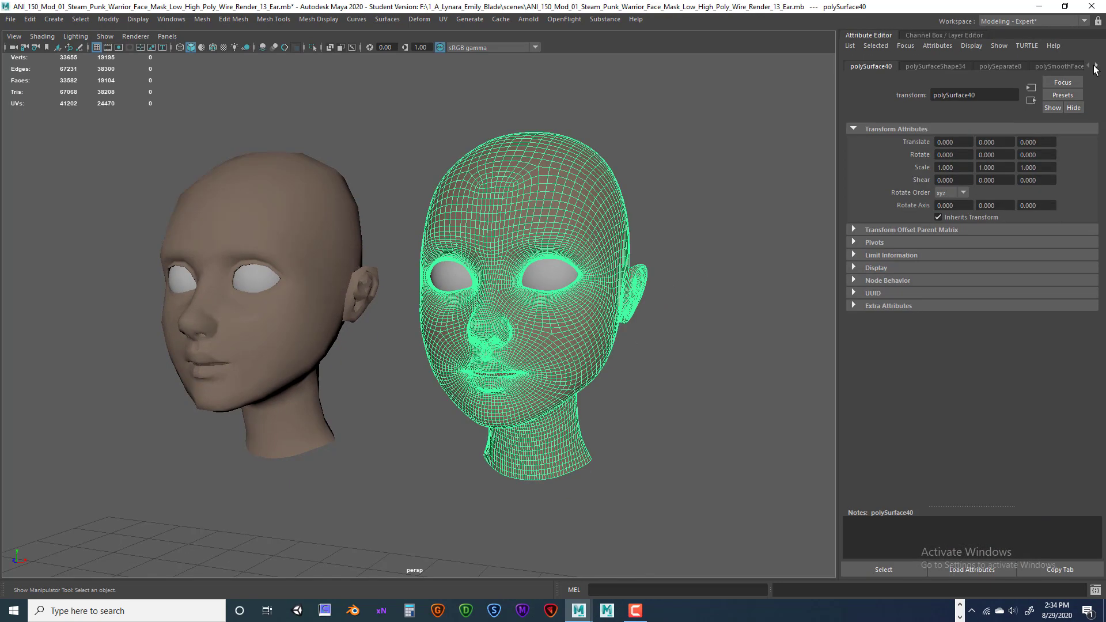
Rename the heads' aiStandardSurface9 material to Skin_Shader_TX in the Attribute Editor.
click(1095, 66)
click(1065, 66)
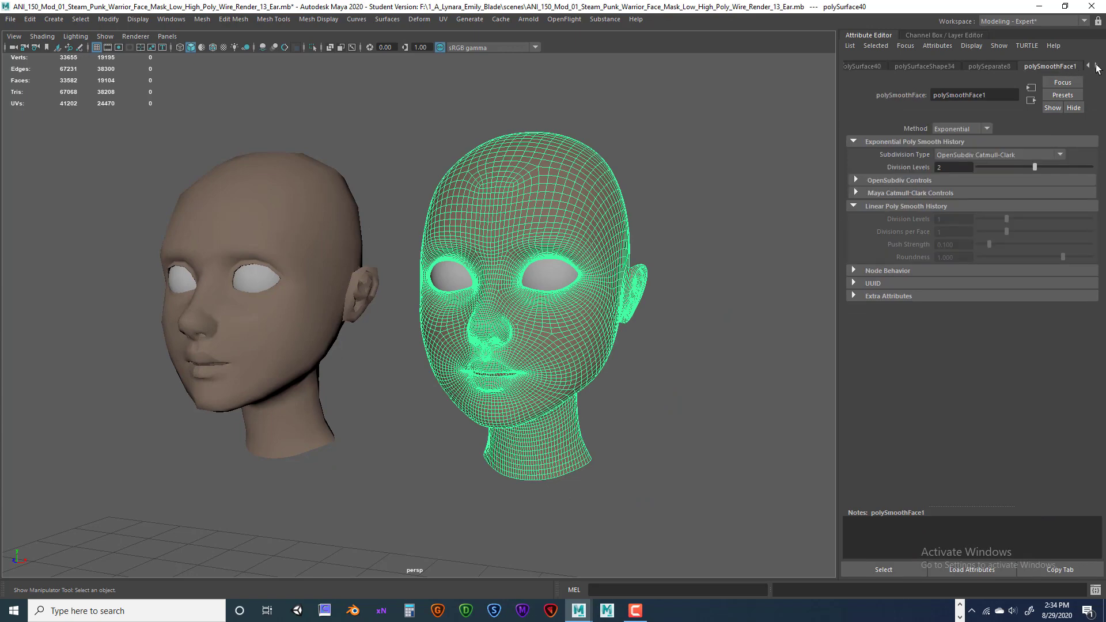
click(1095, 66)
click(1095, 67)
click(1067, 68)
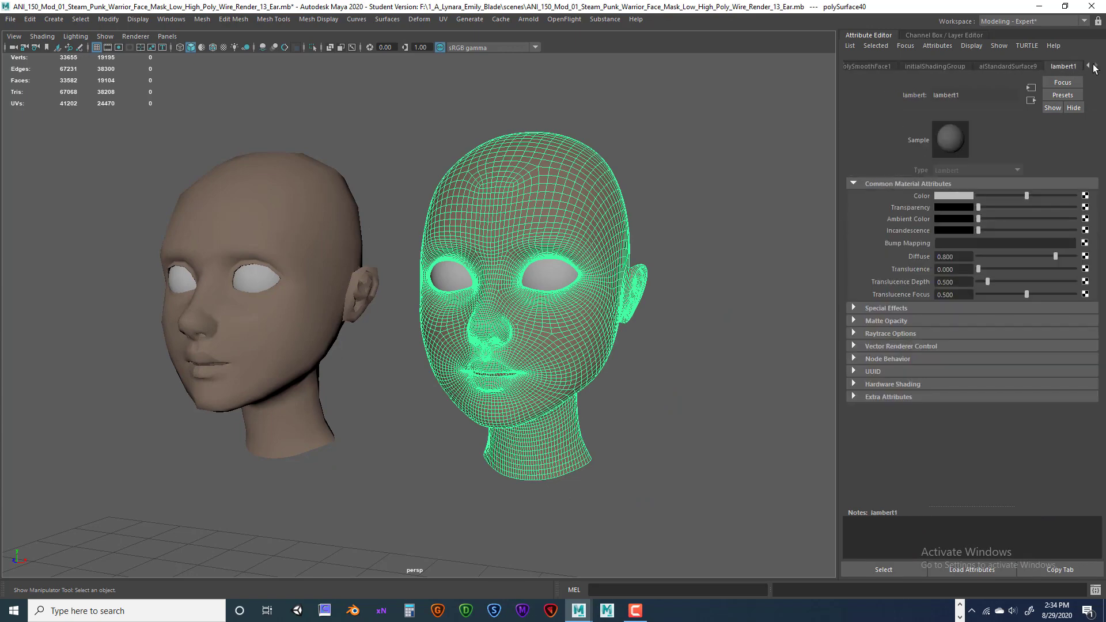
click(1008, 67)
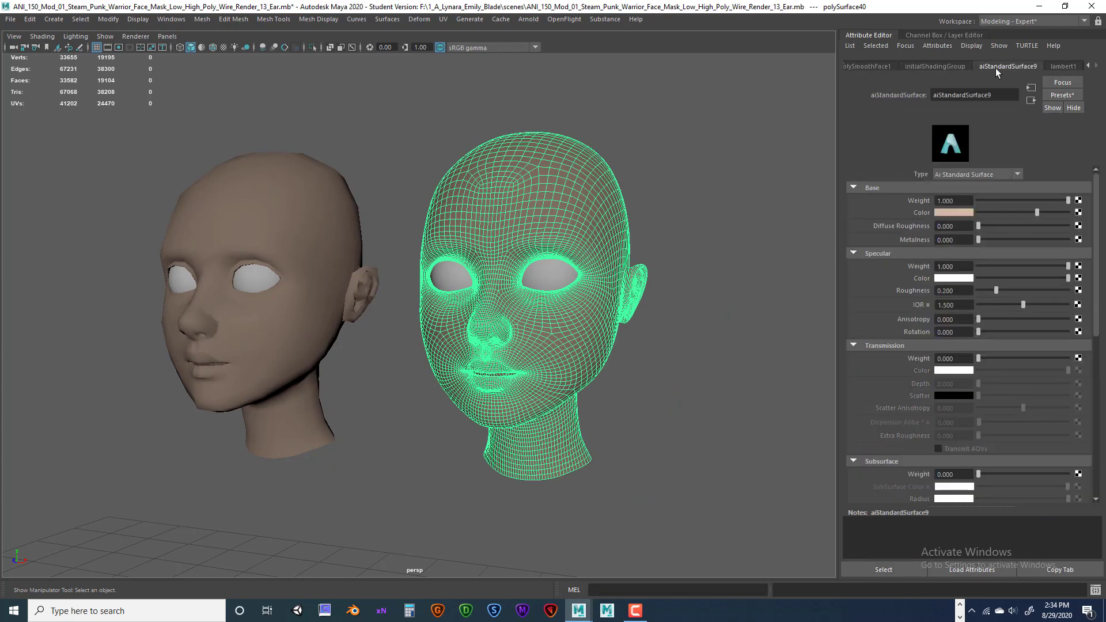
drag(995, 96, 909, 94)
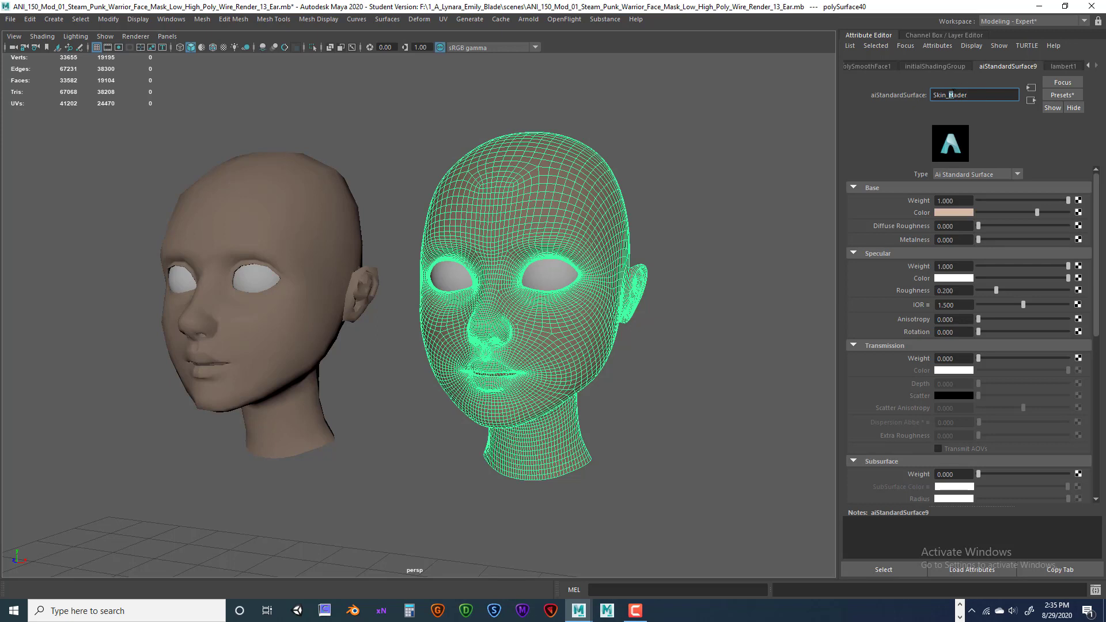
text(Sh)
key(Return)
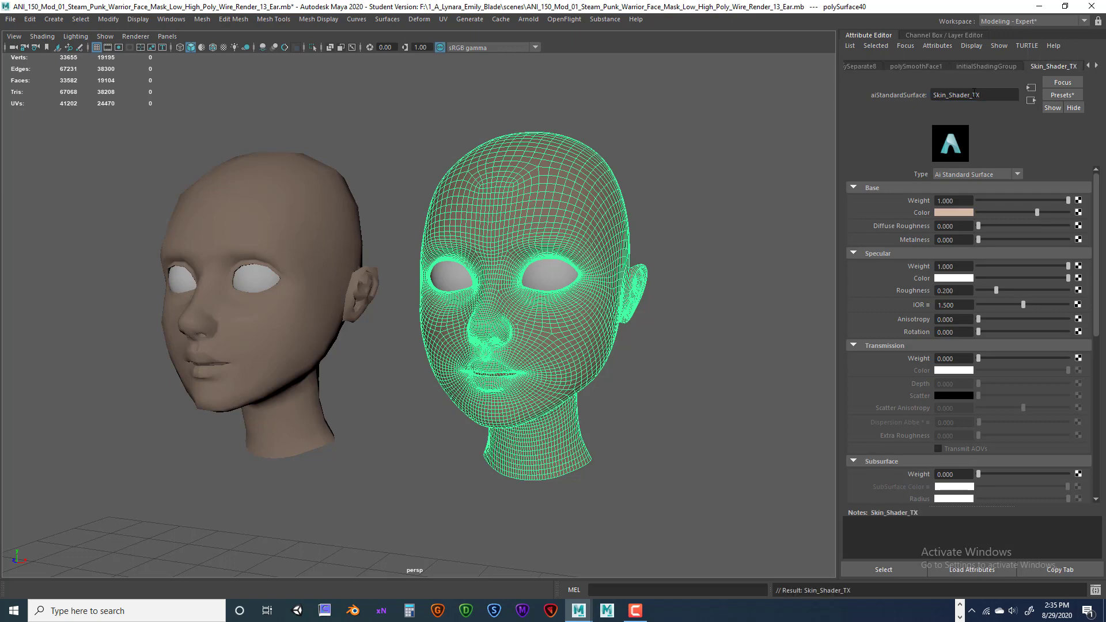
click(345, 228)
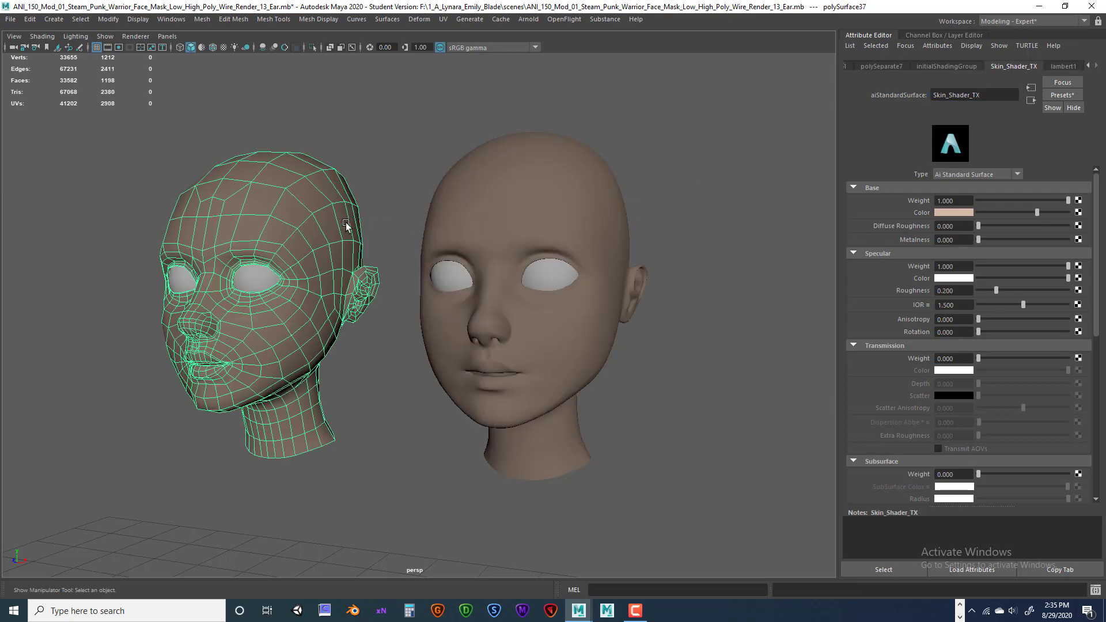
Rename the high-poly head's eyeball shader aiStandardSurface8 to Eye_TX.
click(494, 192)
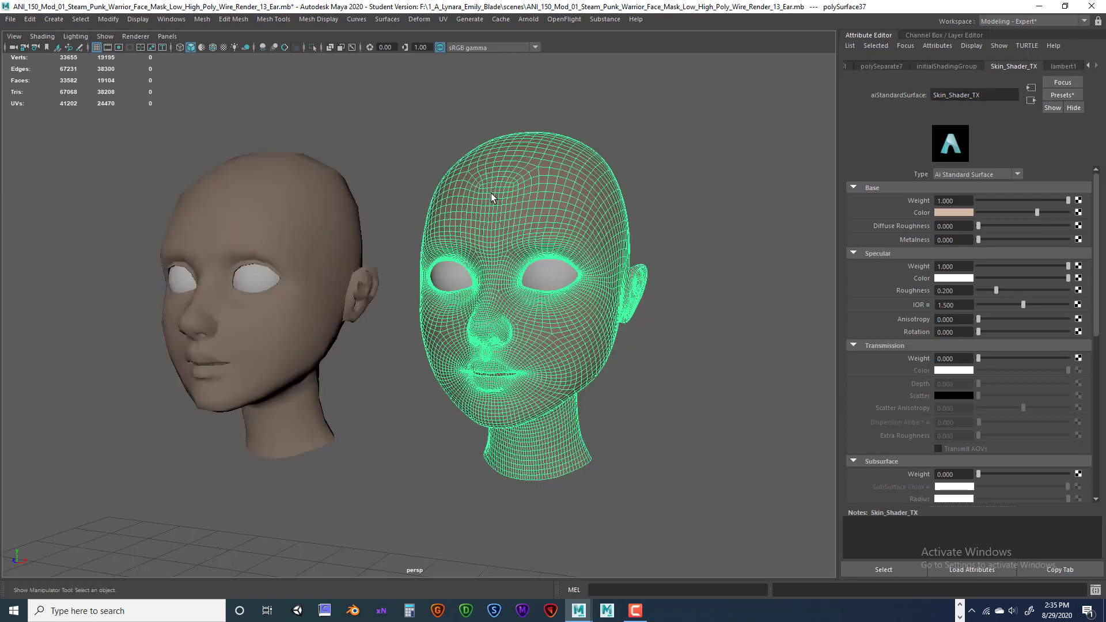
click(541, 271)
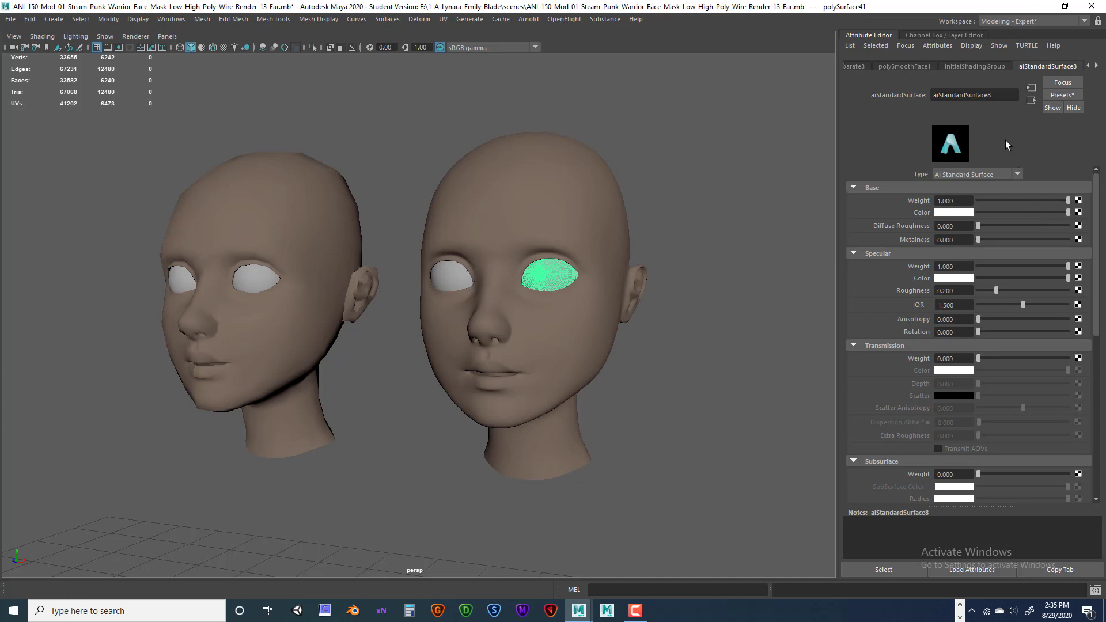
drag(1004, 96, 910, 96)
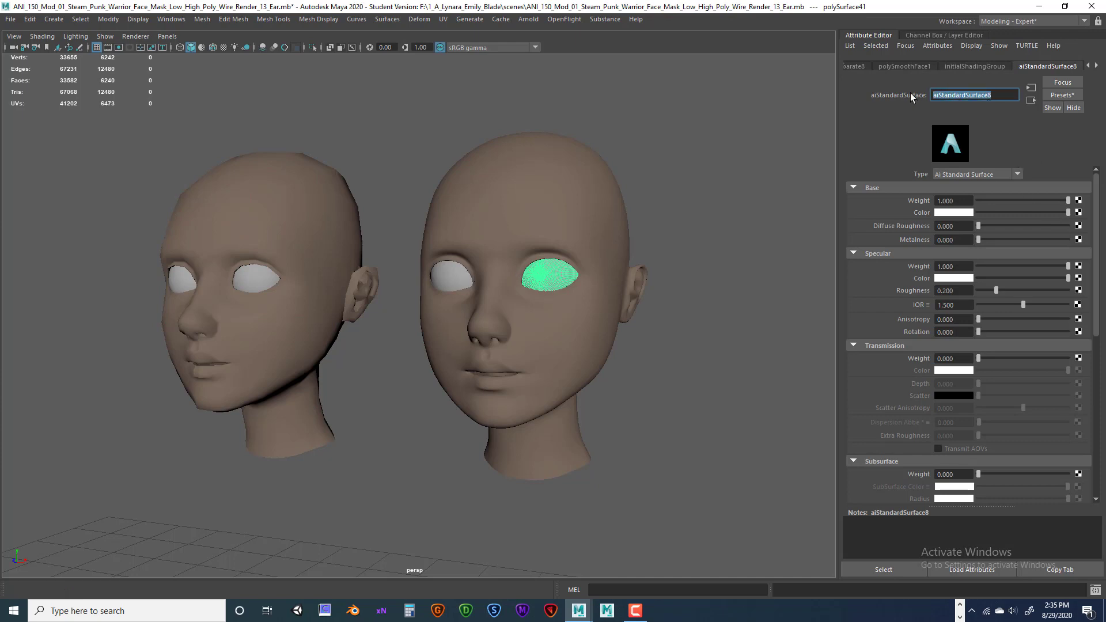
text(Eye_TX)
key(Return)
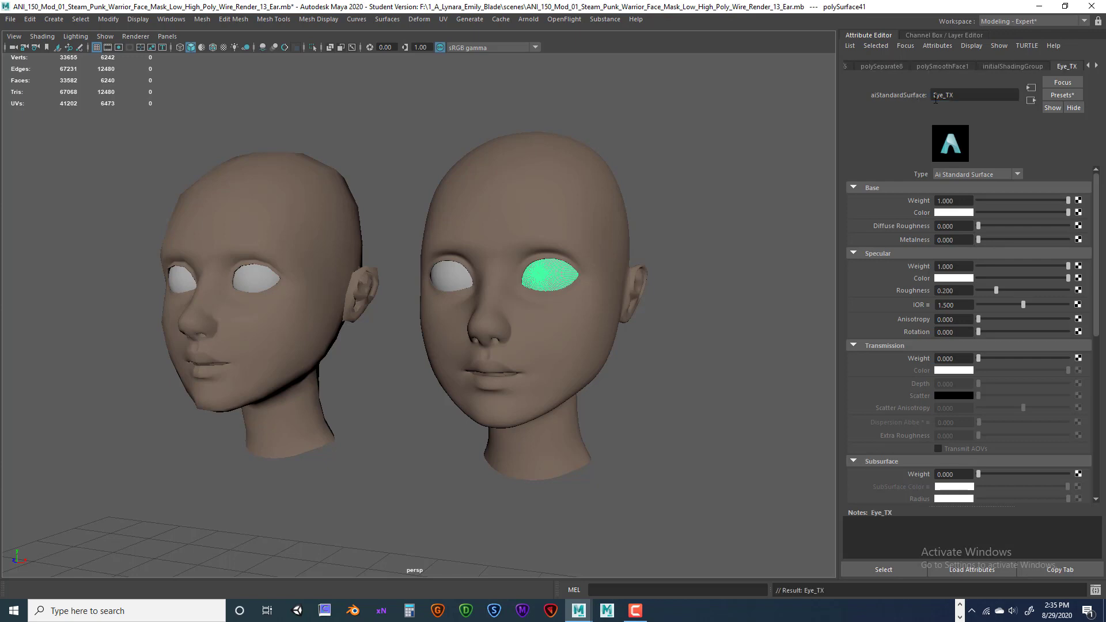
Check that the eyes of both the low-poly and high-poly heads use Eye_TX.
click(456, 280)
click(259, 277)
click(180, 279)
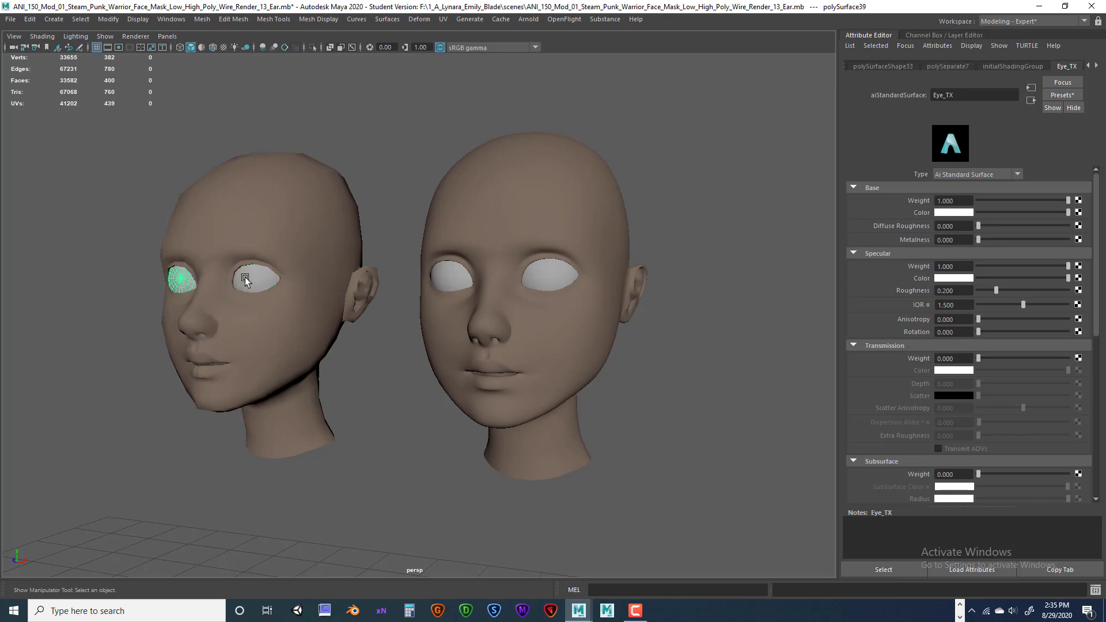
click(261, 277)
click(452, 275)
click(551, 270)
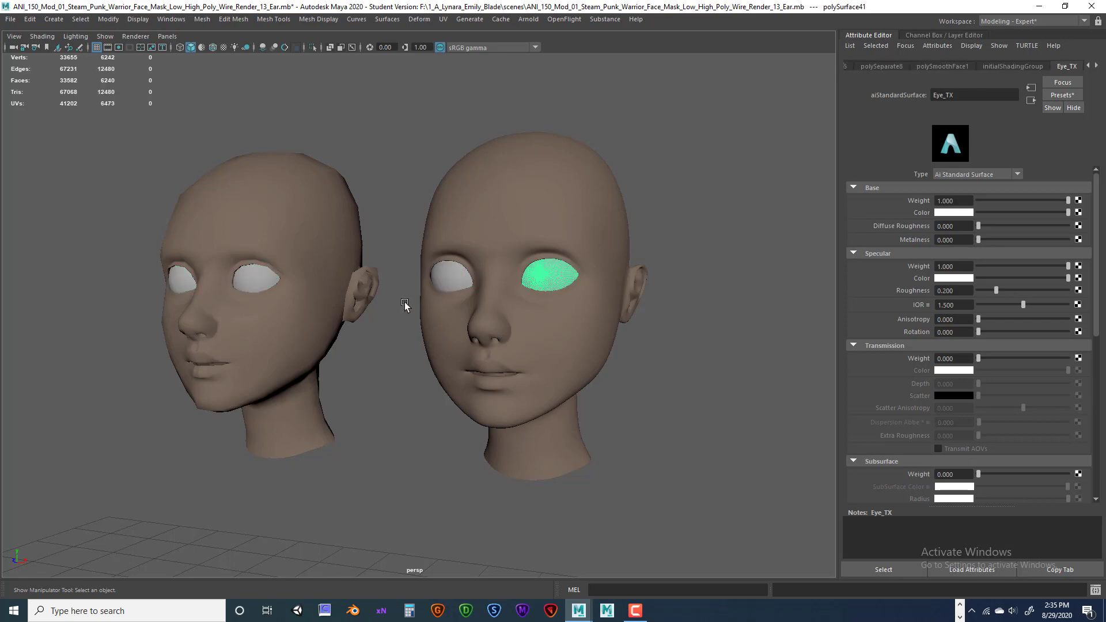
click(182, 280)
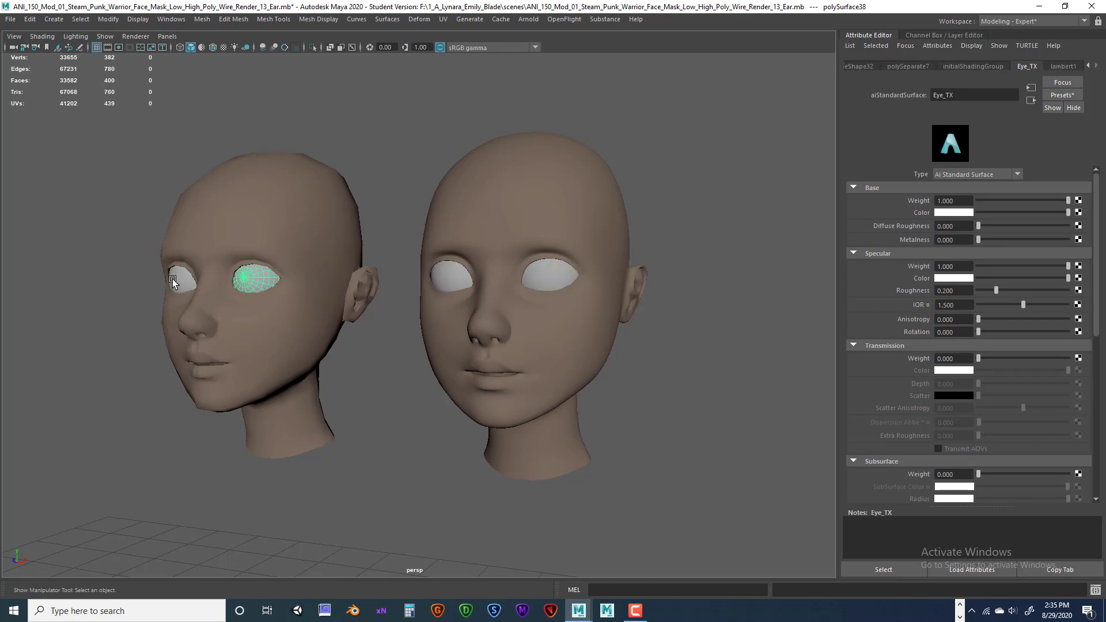
click(540, 277)
Confirm both heads carry Skin_Shader_TX, then clear the selection.
click(591, 337)
click(328, 252)
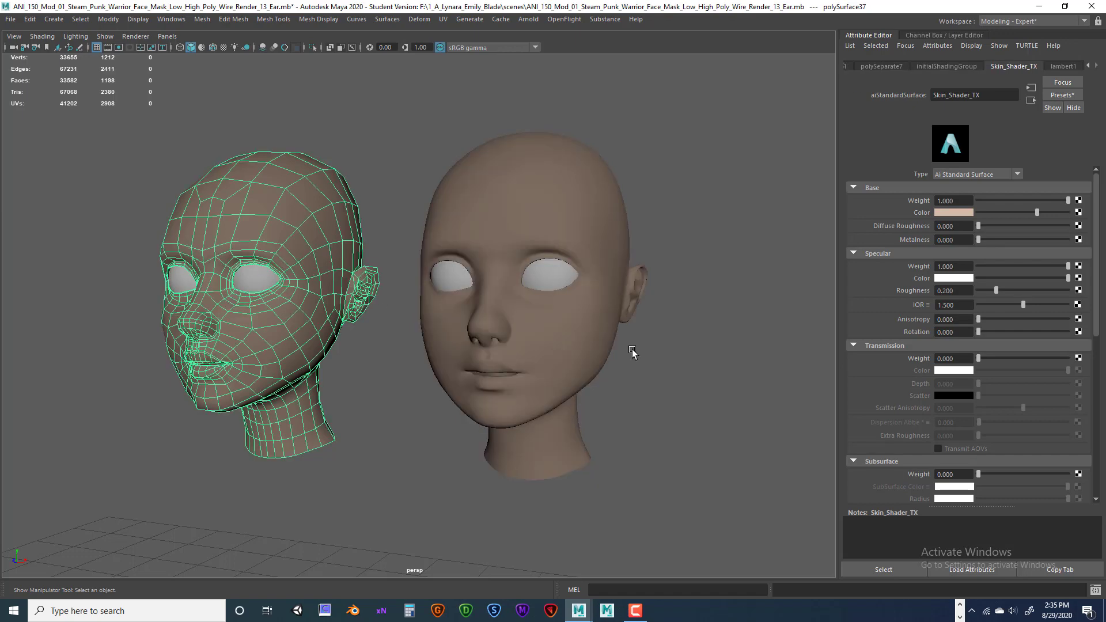
click(586, 352)
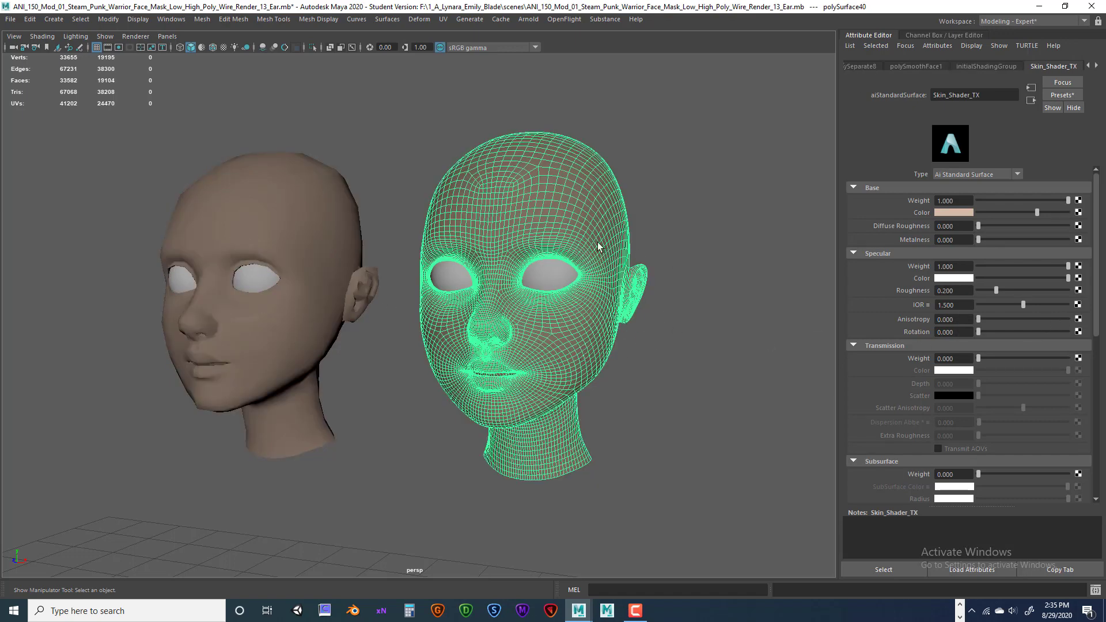
click(482, 459)
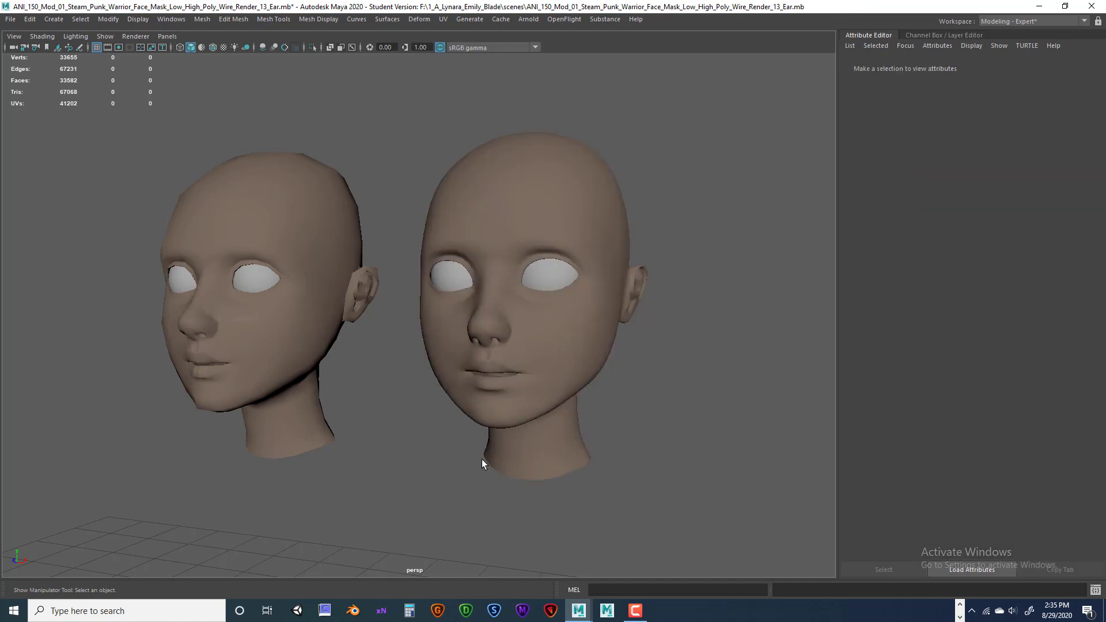
Dolly the camera slightly closer to both heads, then bring the Chrome lighting lesson forward.
alt+right_drag(595, 444, 627, 424)
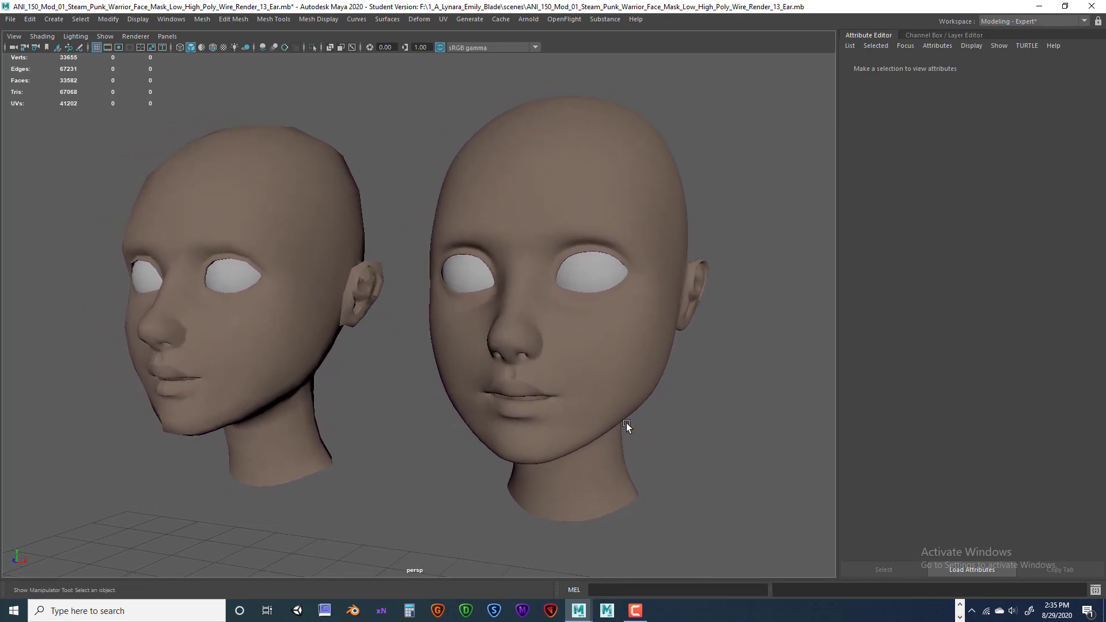
click(960, 606)
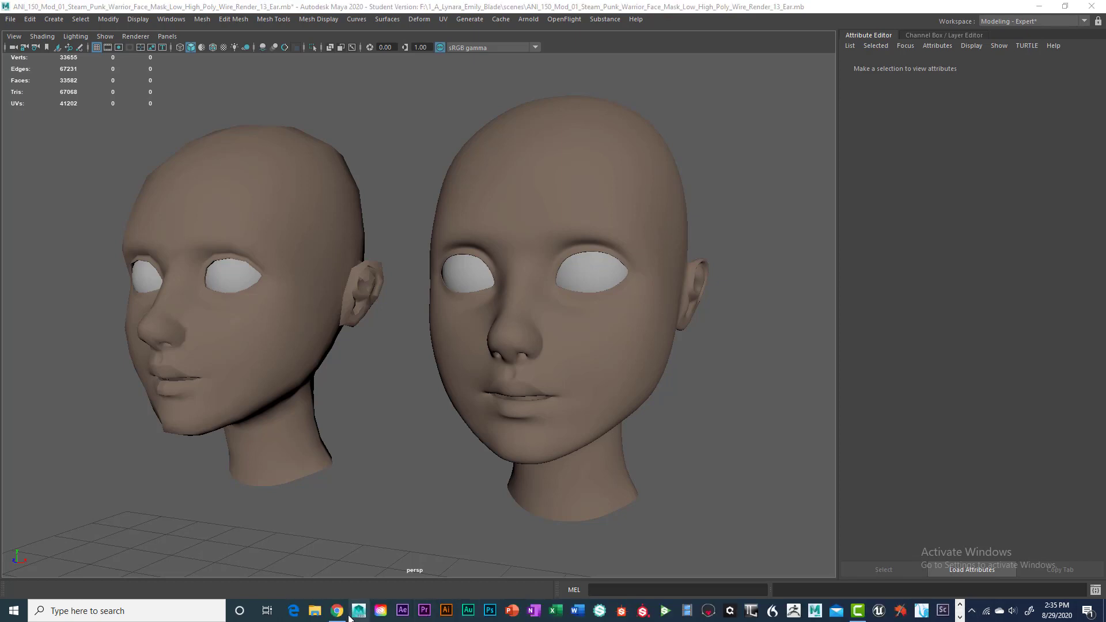
click(337, 611)
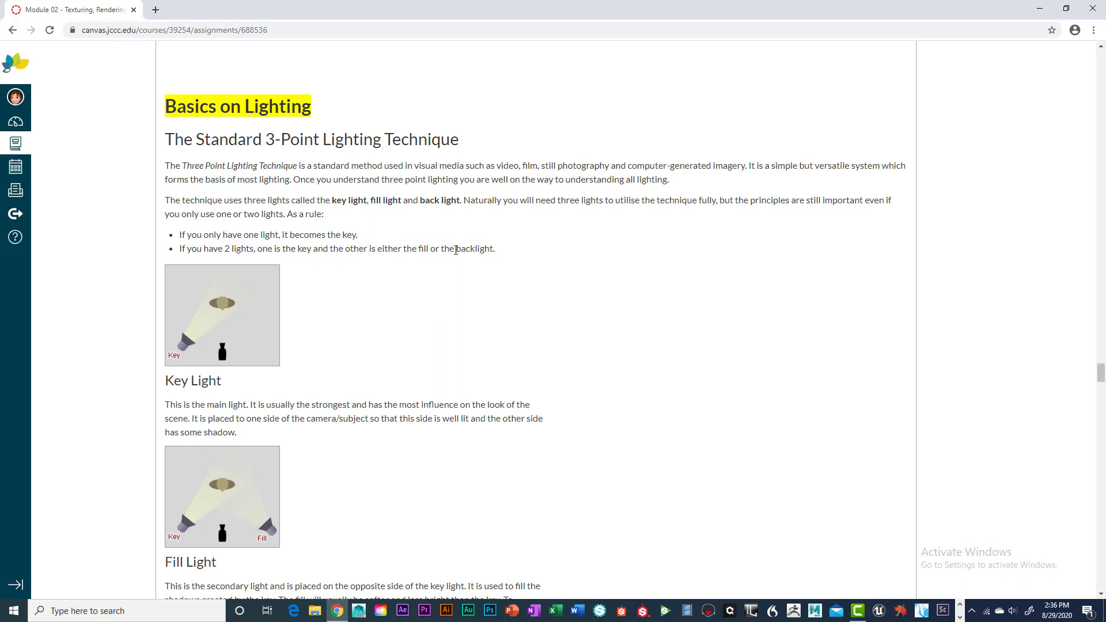
Read down through the Key Light, Fill Light and Back Light sections with their diagrams.
scroll(534, 336, down, 1)
scroll(535, 337, down, 1)
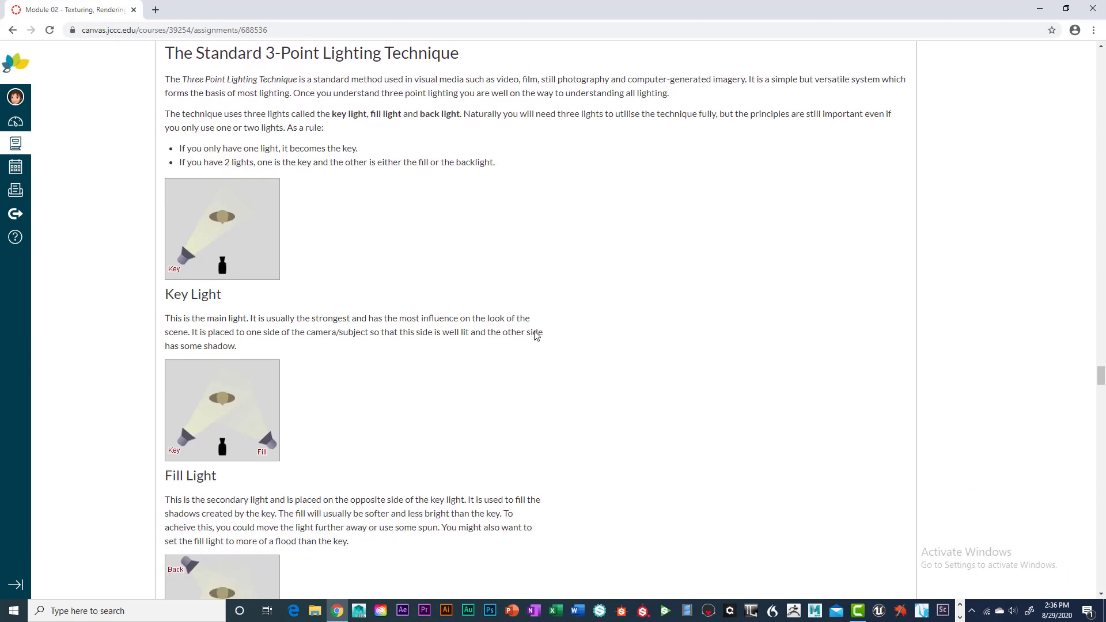
scroll(523, 326, up, 1)
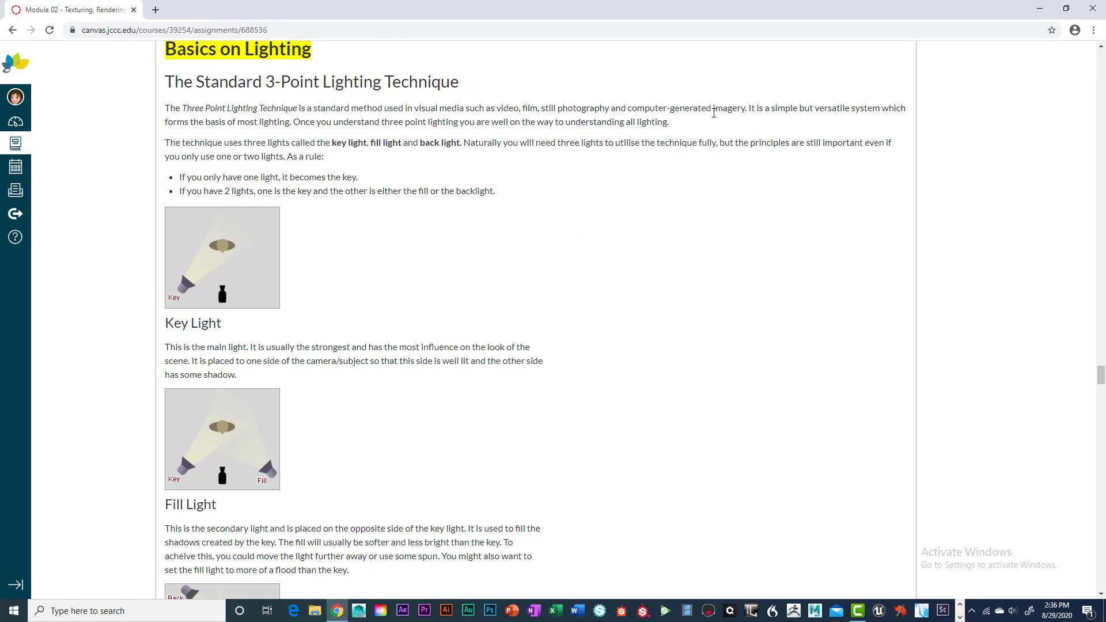
scroll(492, 253, down, 1)
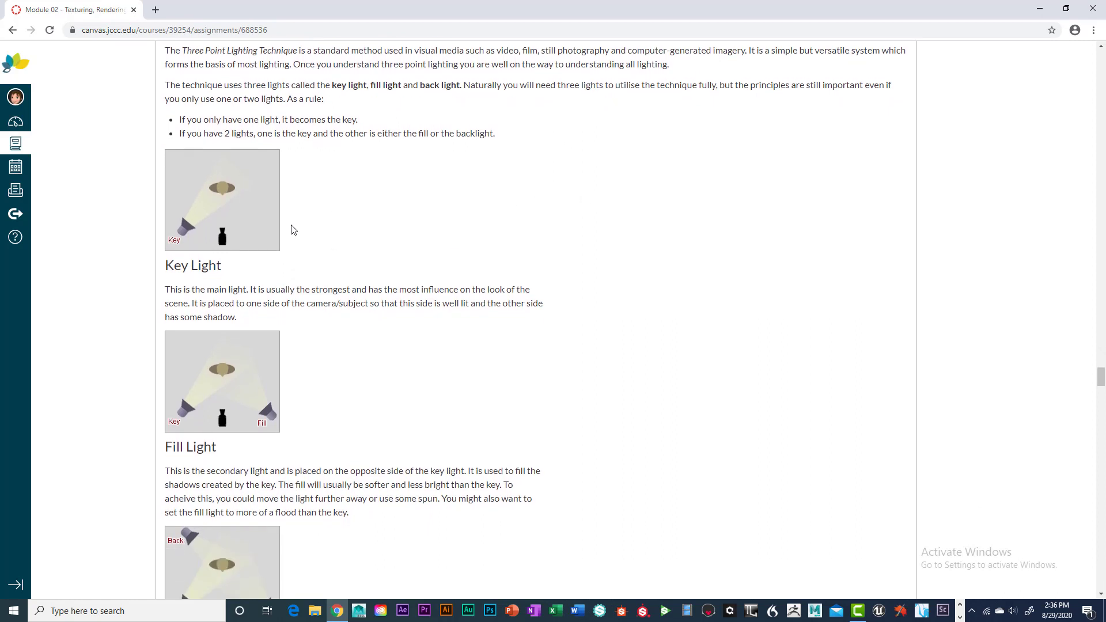
scroll(329, 330, down, 1)
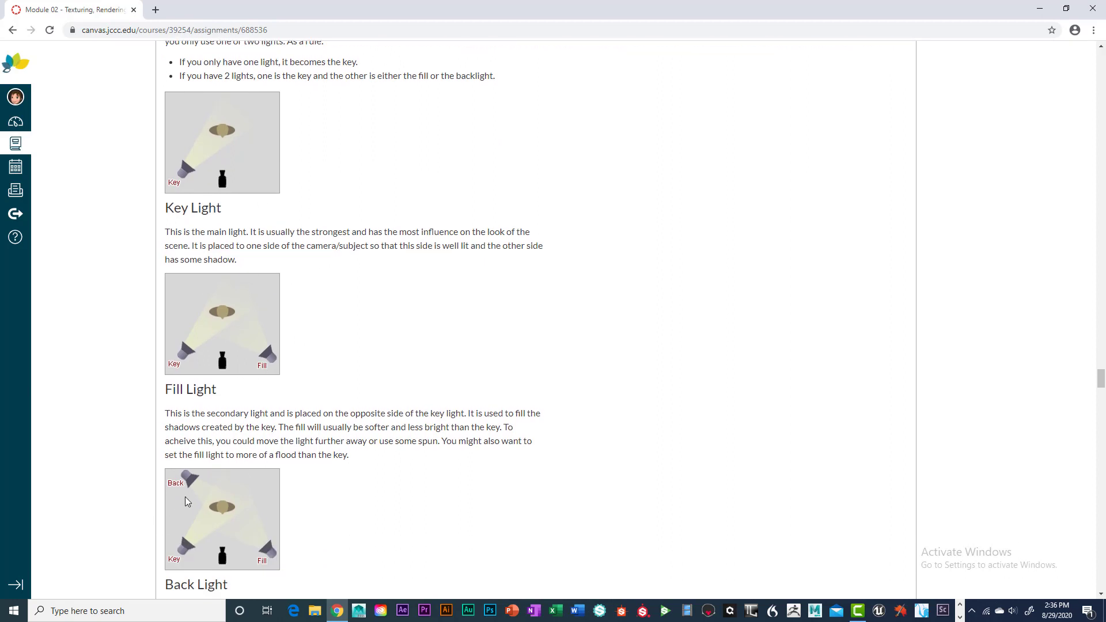
scroll(209, 497, down, 2)
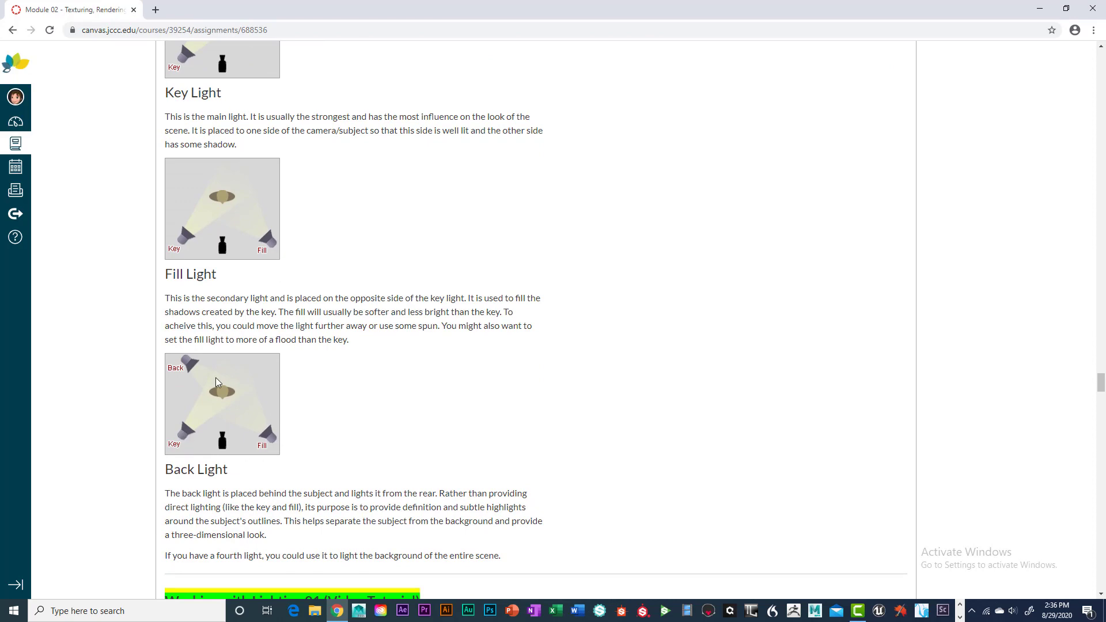
scroll(496, 368, down, 1)
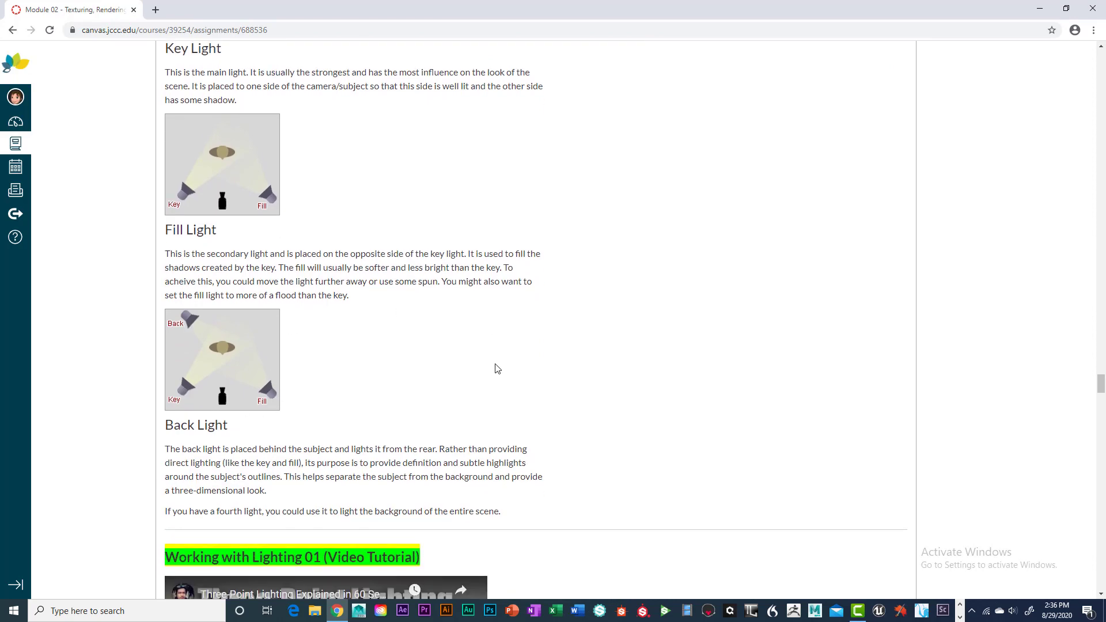
scroll(496, 367, up, 3)
scroll(494, 366, up, 3)
scroll(493, 362, down, 1)
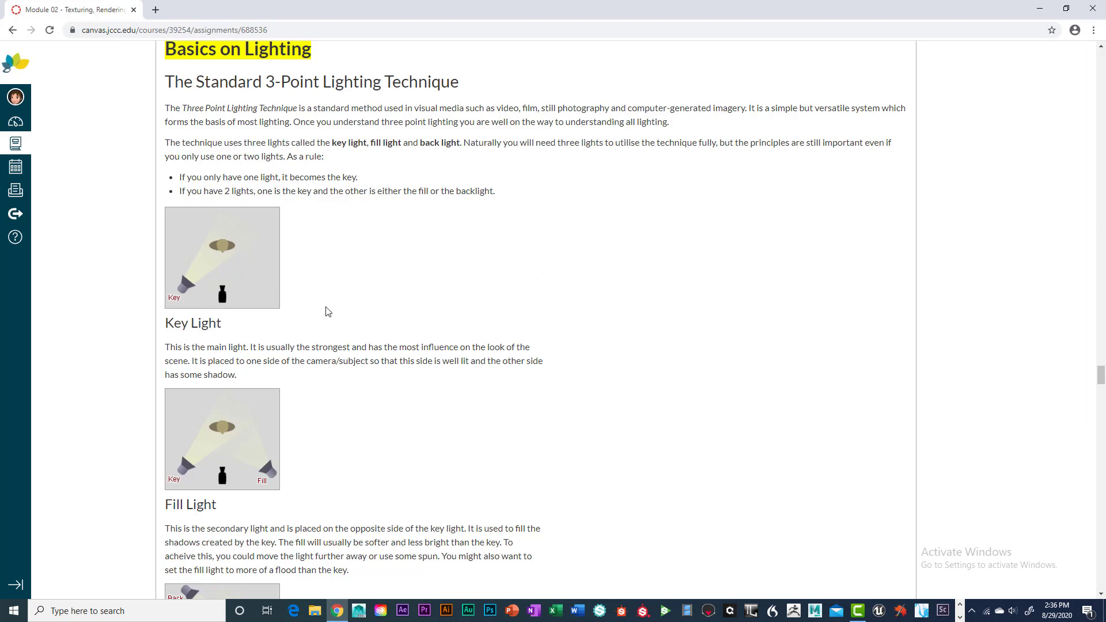
scroll(318, 301, down, 1)
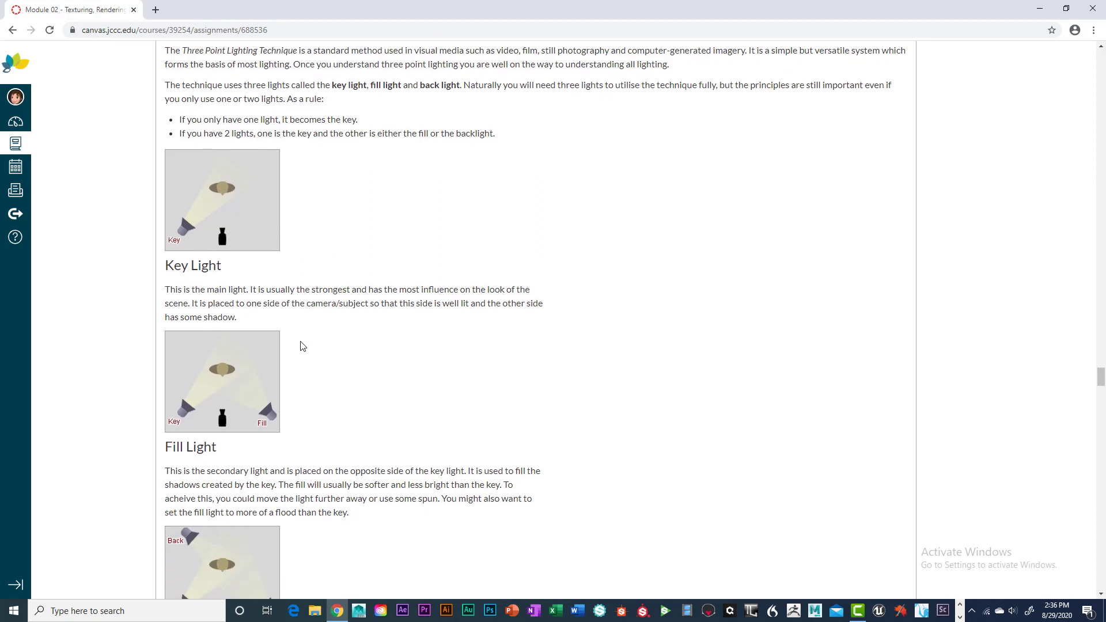
scroll(302, 346, down, 1)
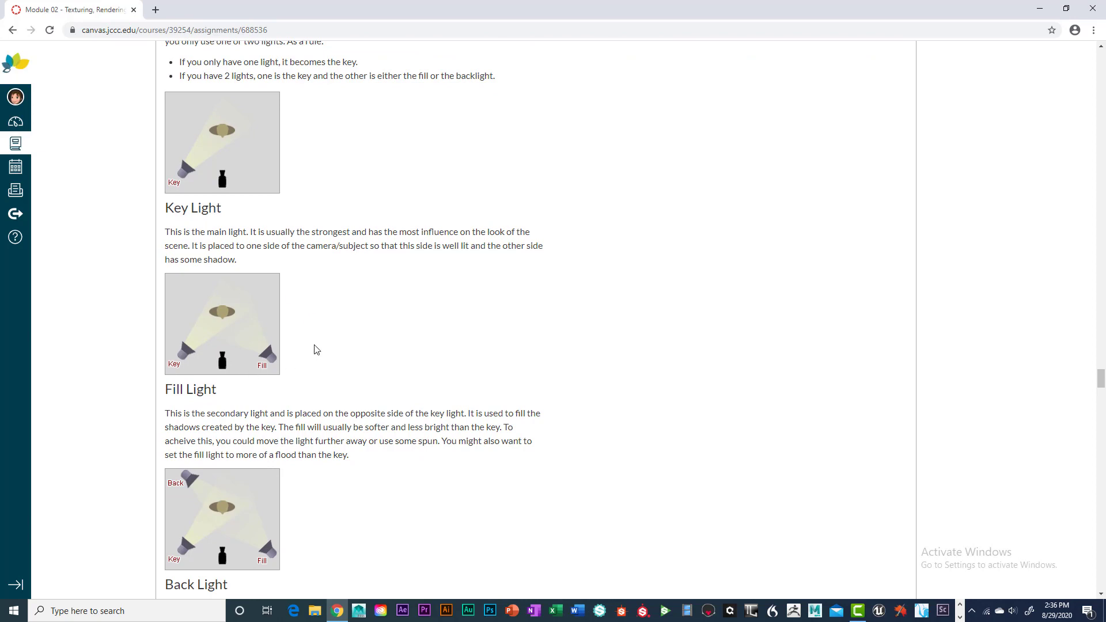
scroll(314, 349, down, 1)
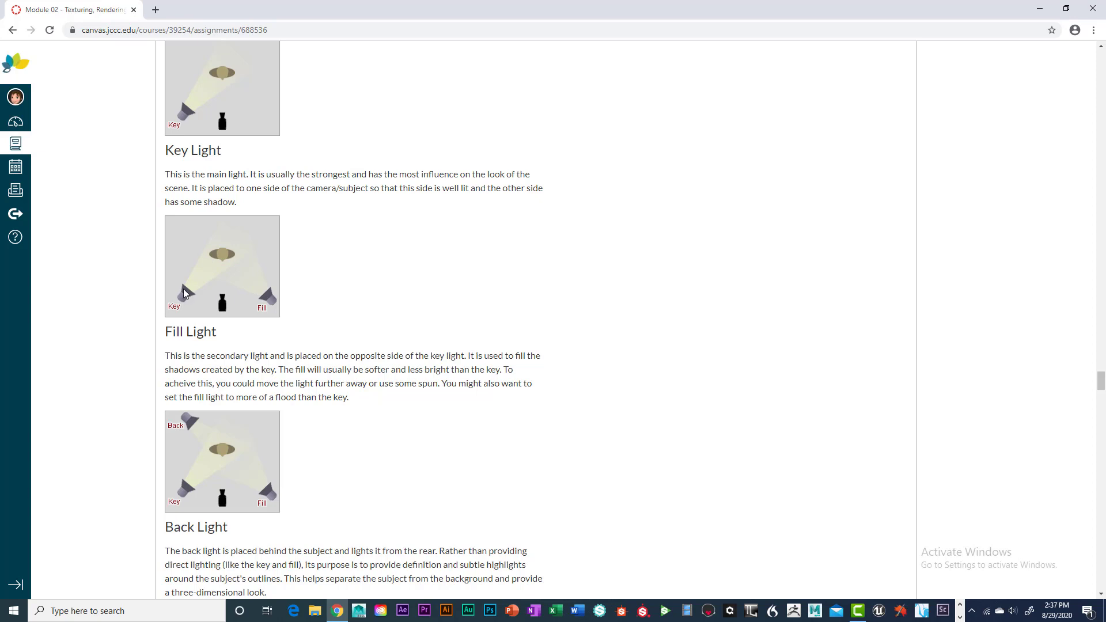
Scroll further down to the Working with Lighting video tutorials.
scroll(386, 349, down, 2)
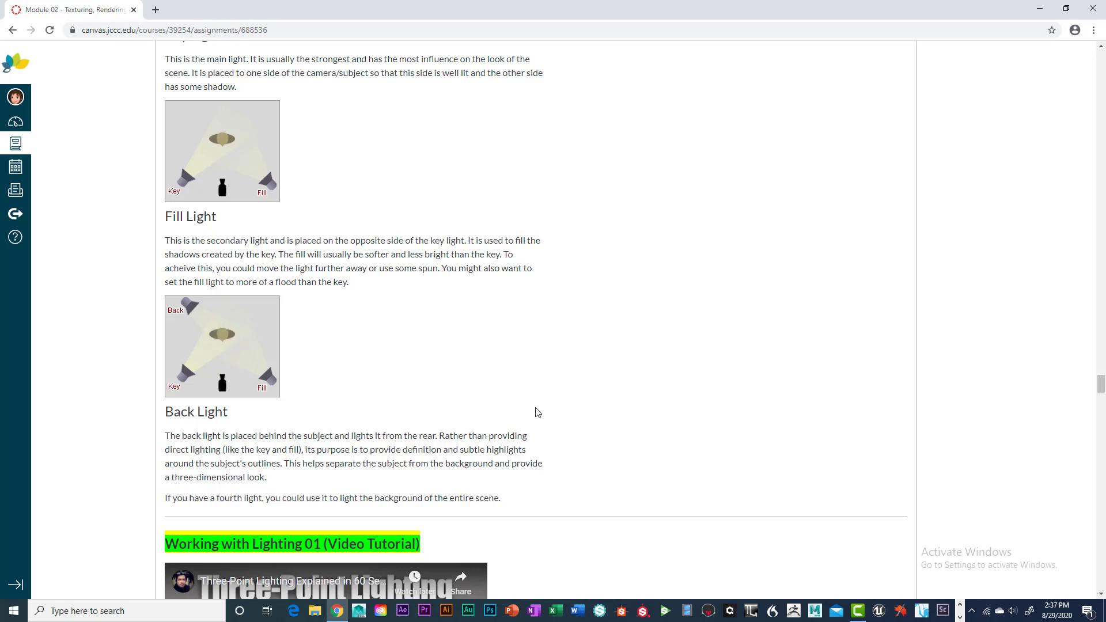
scroll(710, 376, down, 3)
scroll(709, 376, down, 10)
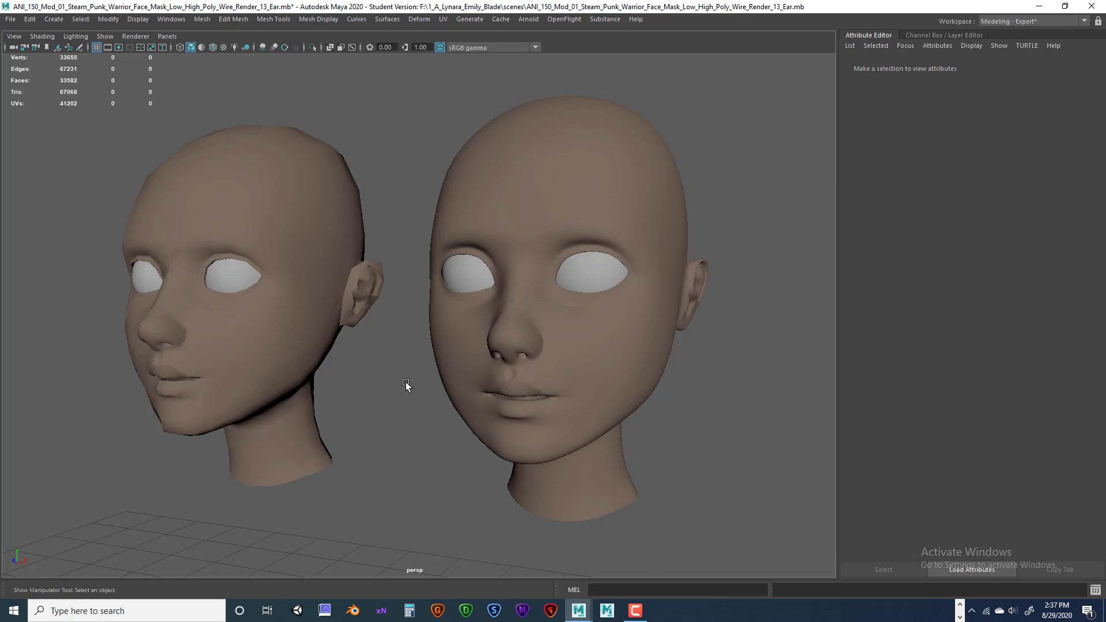
Maximise the top view, then zoom out and pan to centre both heads with empty grid around them.
key(space)
key(space)
key(space)
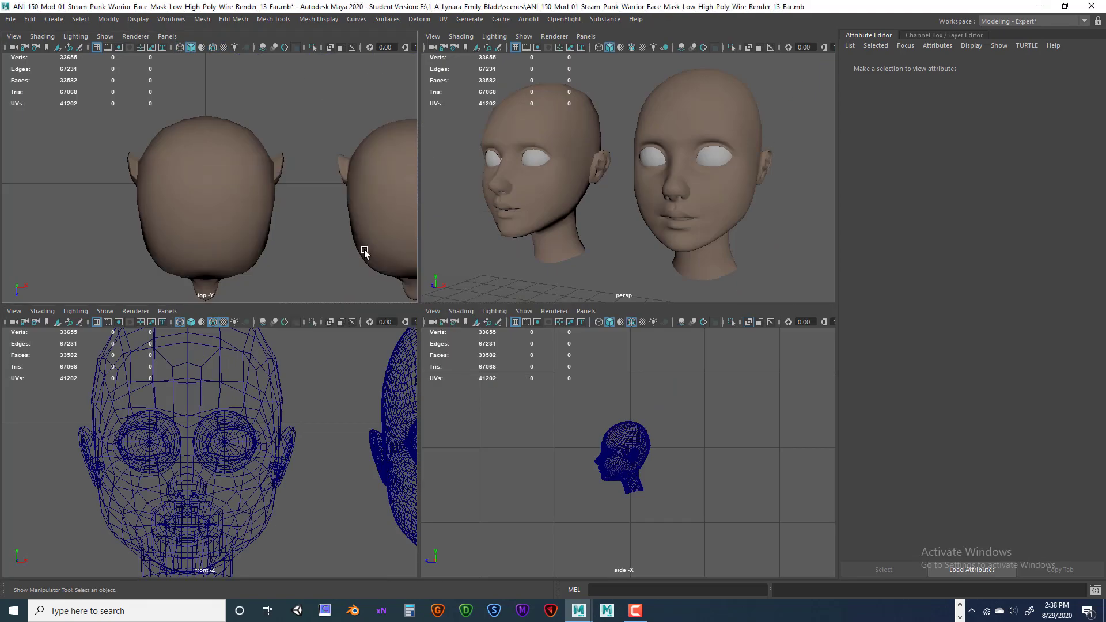
key(space)
scroll(367, 281, down, 4)
scroll(402, 305, down, 4)
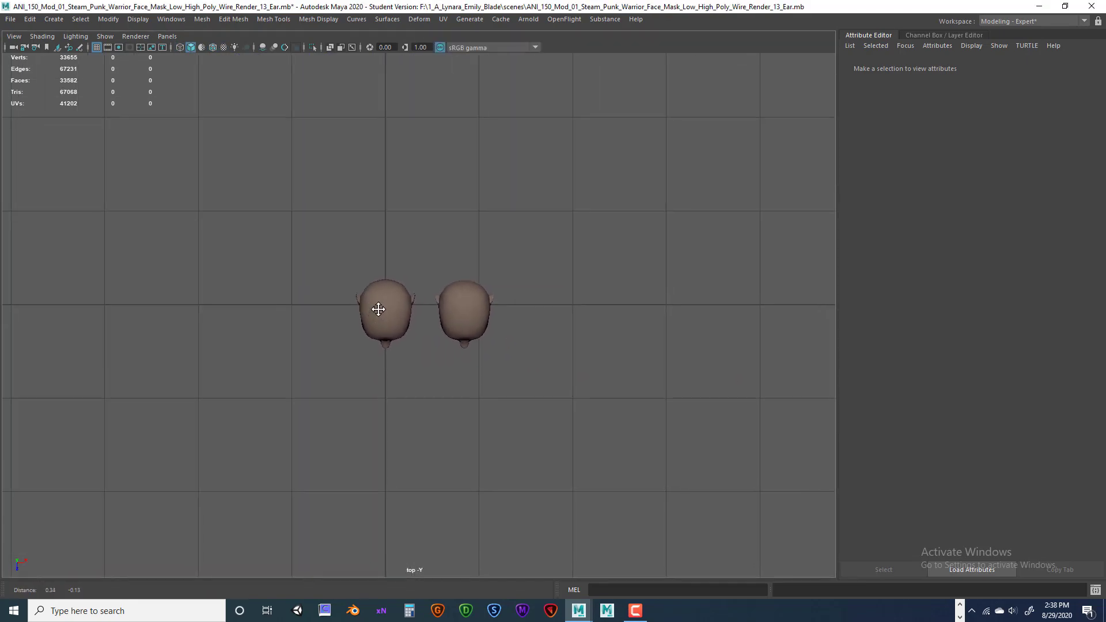
alt+middle_drag(369, 334, 398, 309)
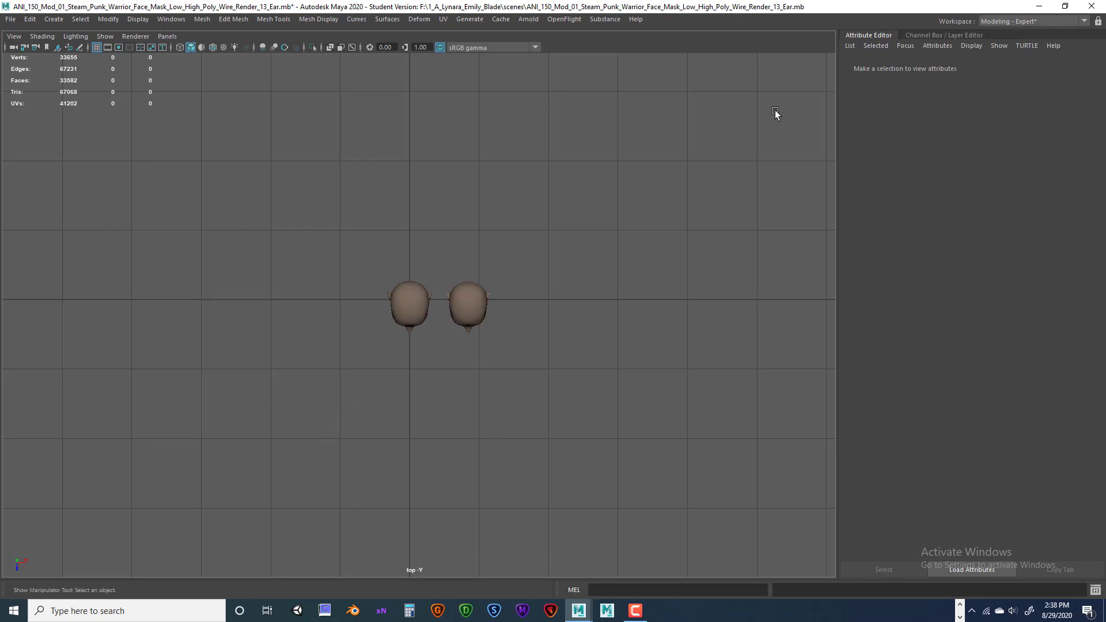
Switch to the Modeling - Standard workspace and keep the top view maximised over both heads.
click(1084, 22)
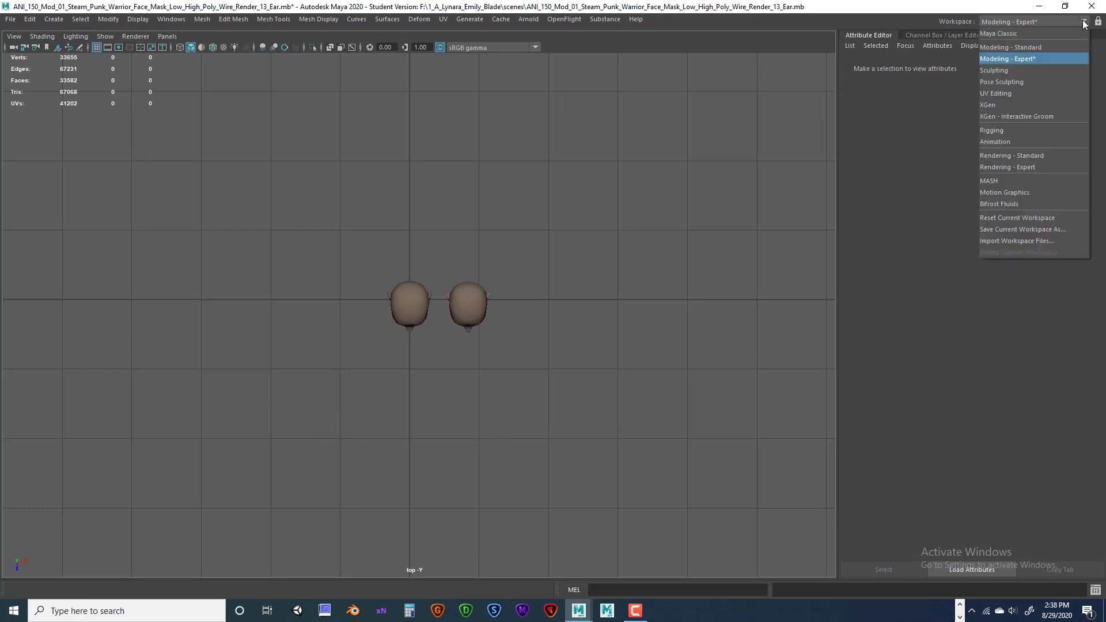
click(1021, 46)
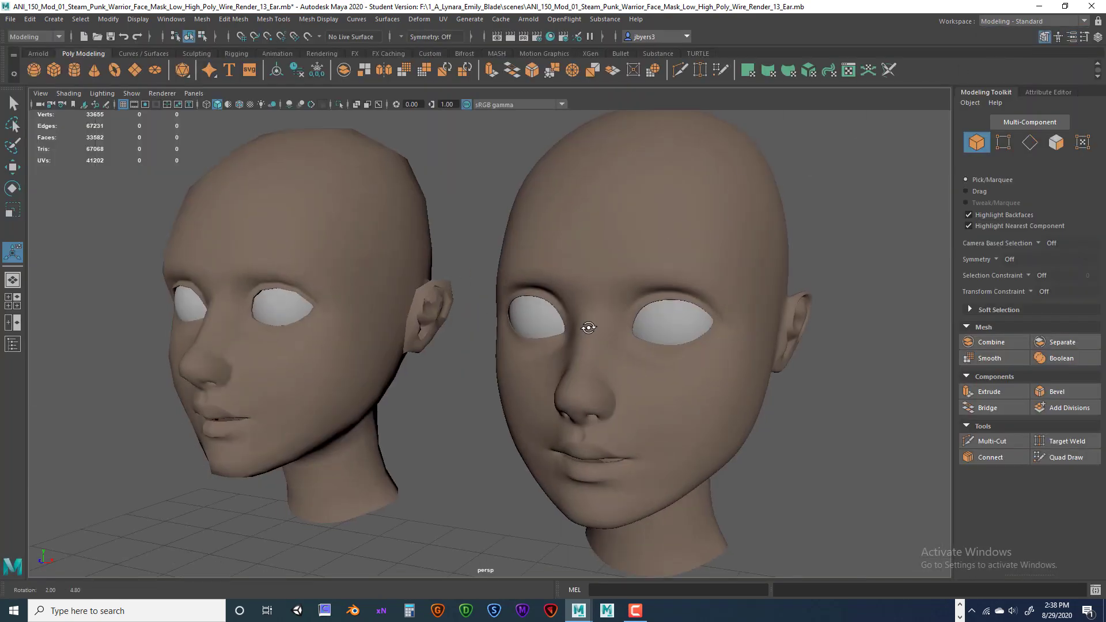
key(space)
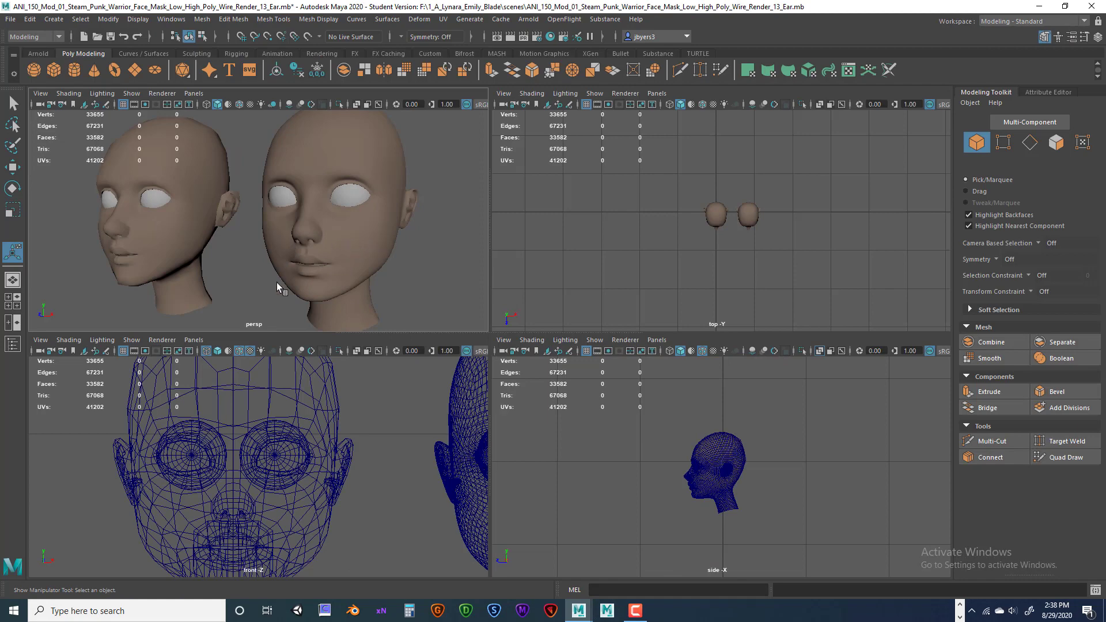
key(space)
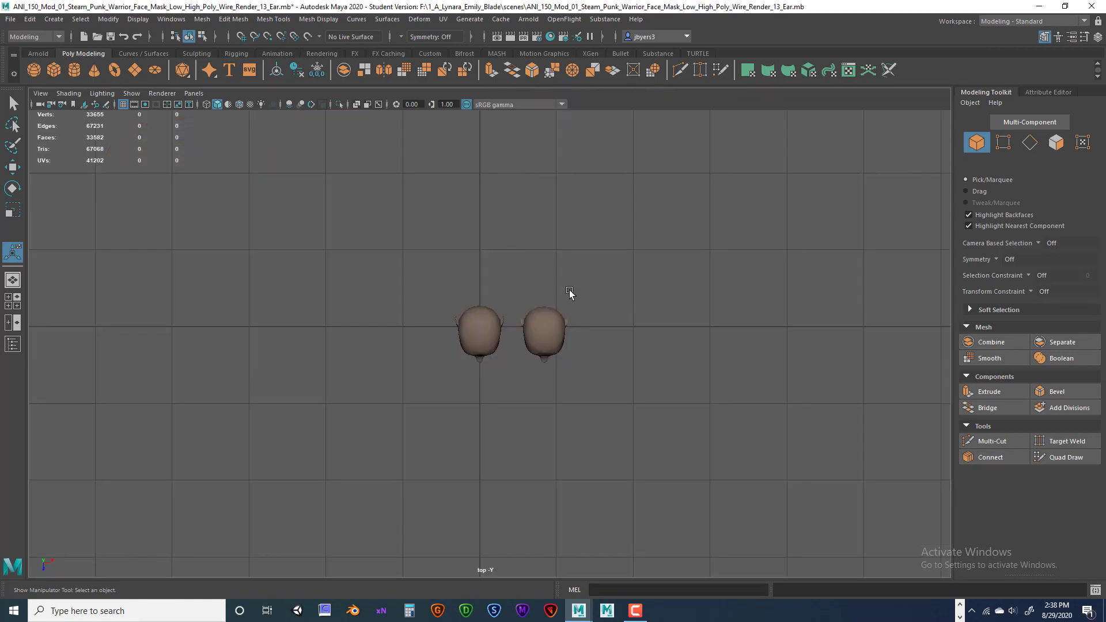
scroll(569, 291, up, 3)
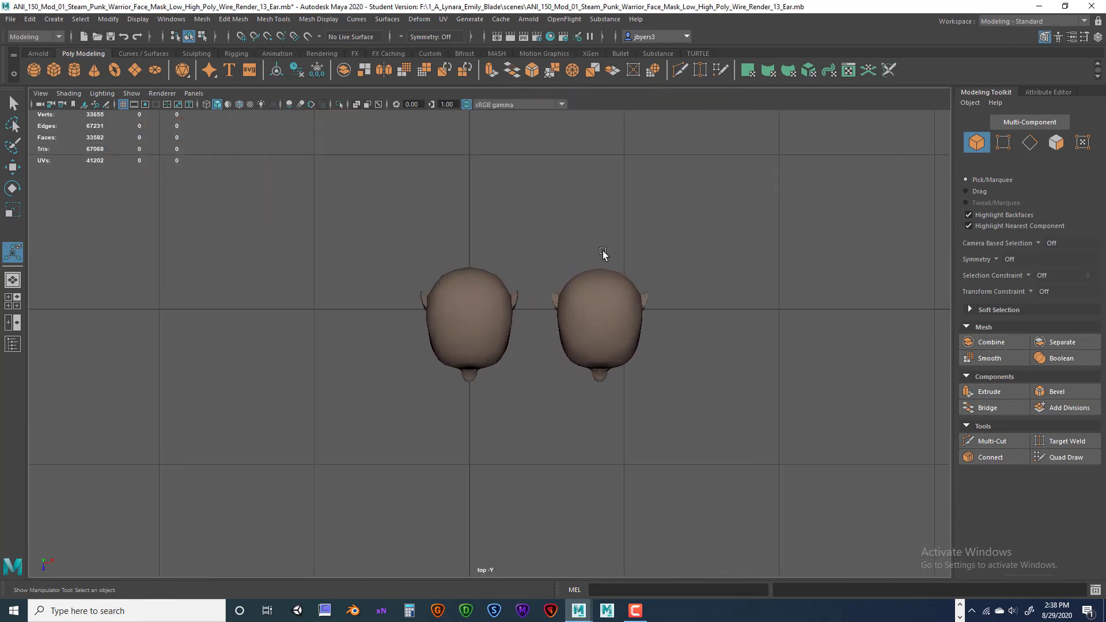
scroll(627, 236, down, 1)
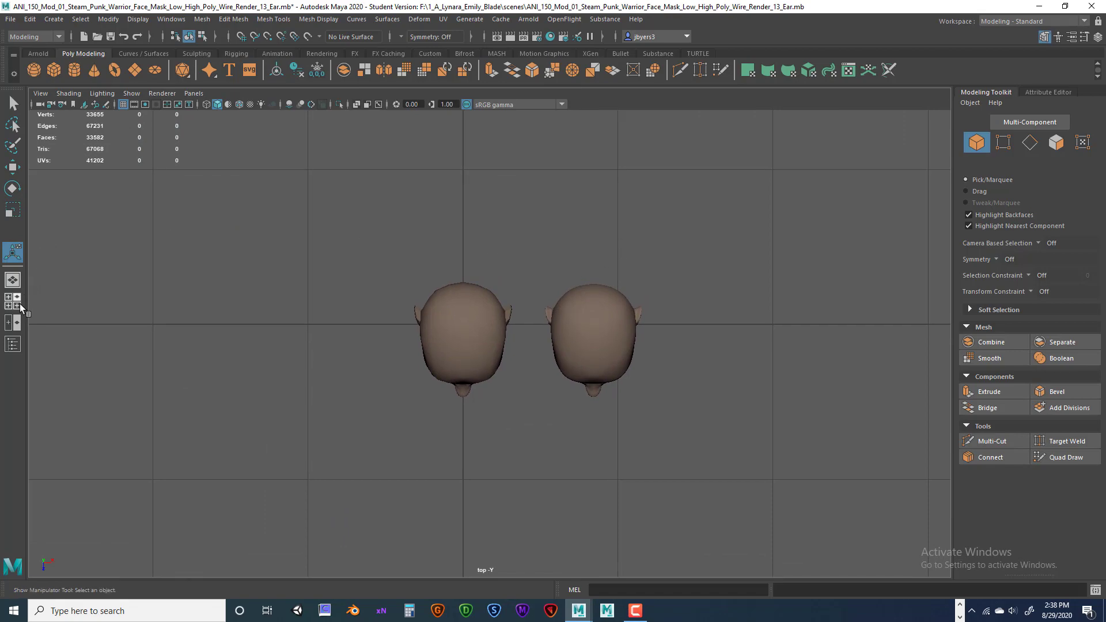
key(space)
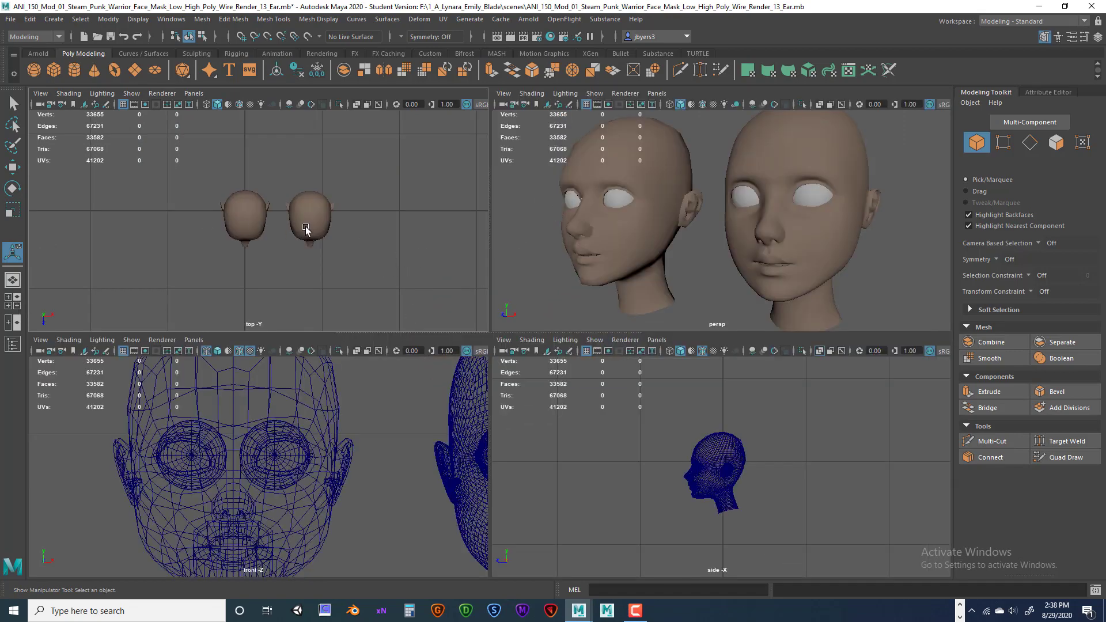
key(space)
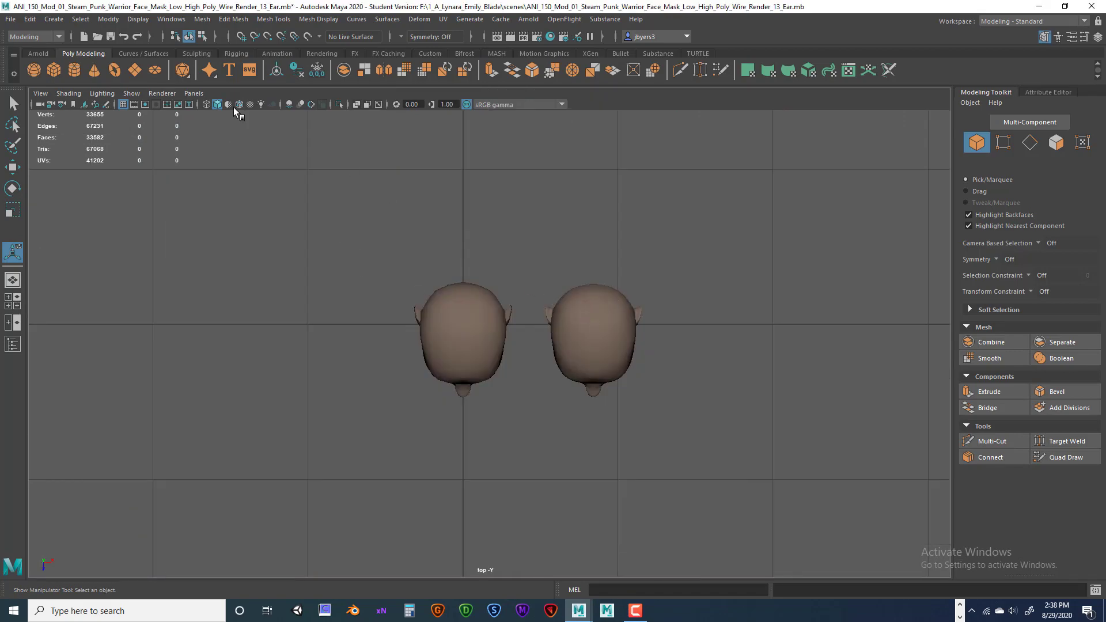
Create a directional light and drag it below the heads in the top view.
click(55, 20)
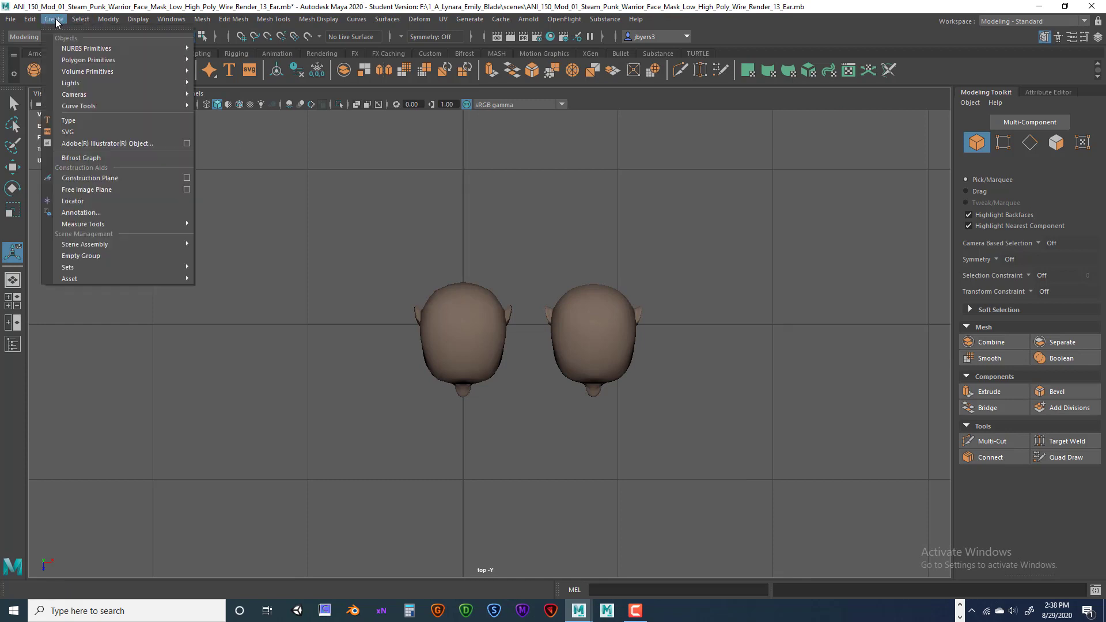
mouse_move(68, 83)
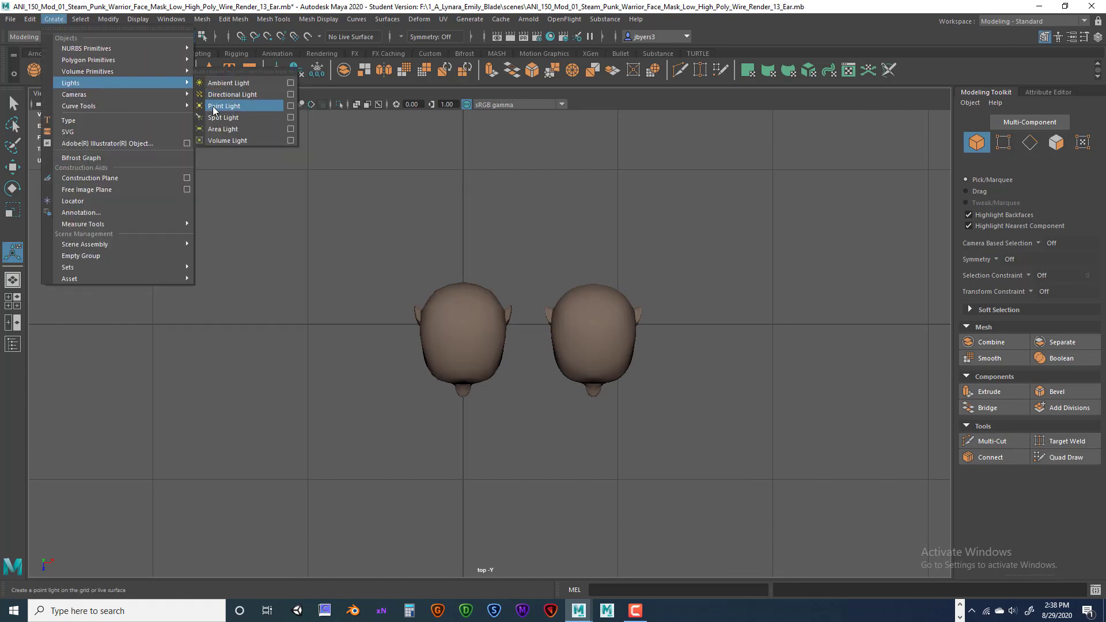
click(224, 95)
scroll(455, 326, down, 1)
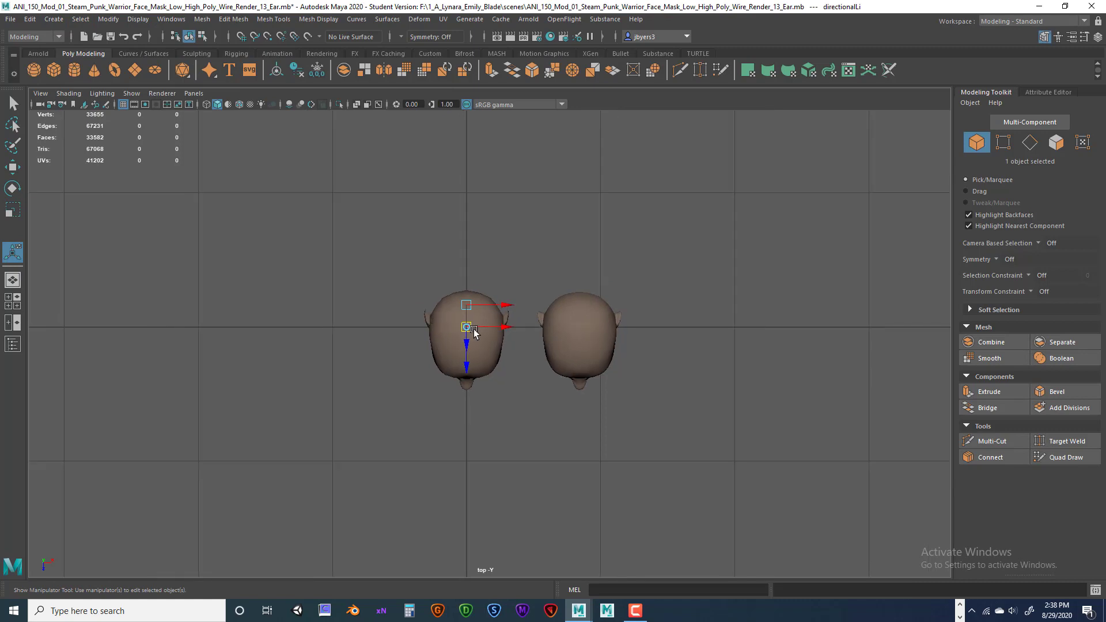
drag(466, 367, 465, 398)
drag(465, 333, 468, 456)
Enlarge the light, angle it toward the heads, and move it to their lower left.
key(r)
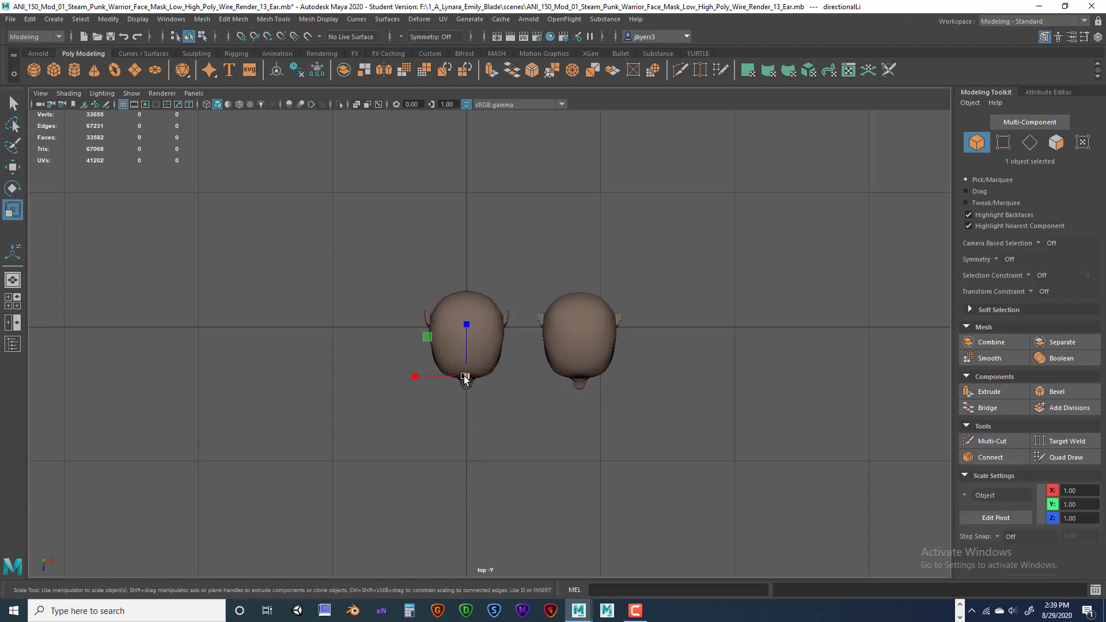
drag(467, 377, 608, 377)
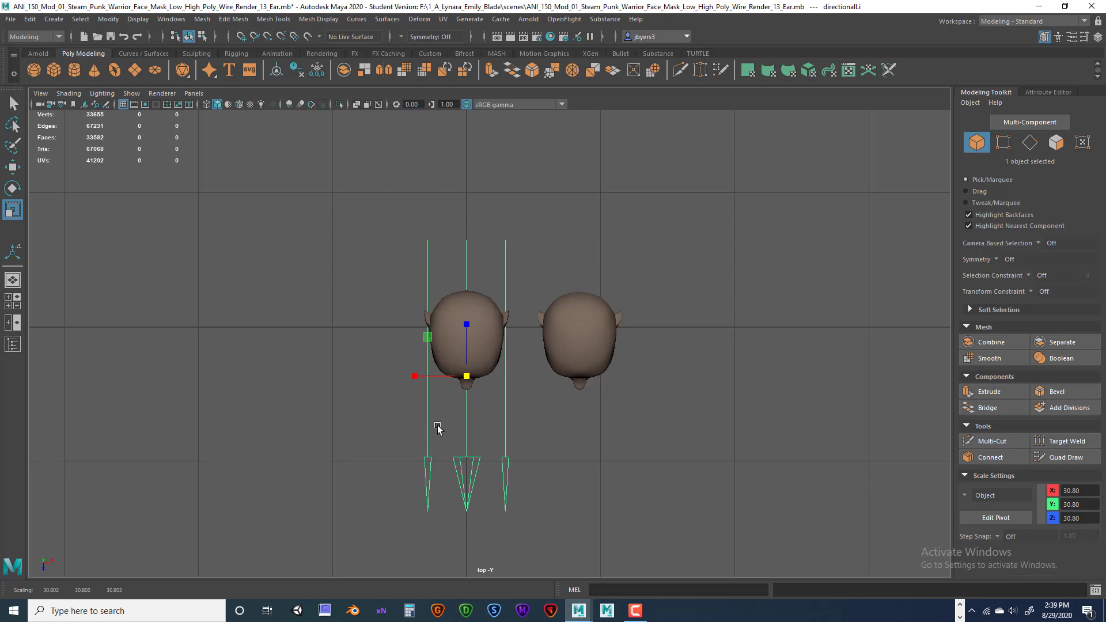
key(e)
drag(451, 426, 306, 474)
key(w)
scroll(329, 458, down, 1)
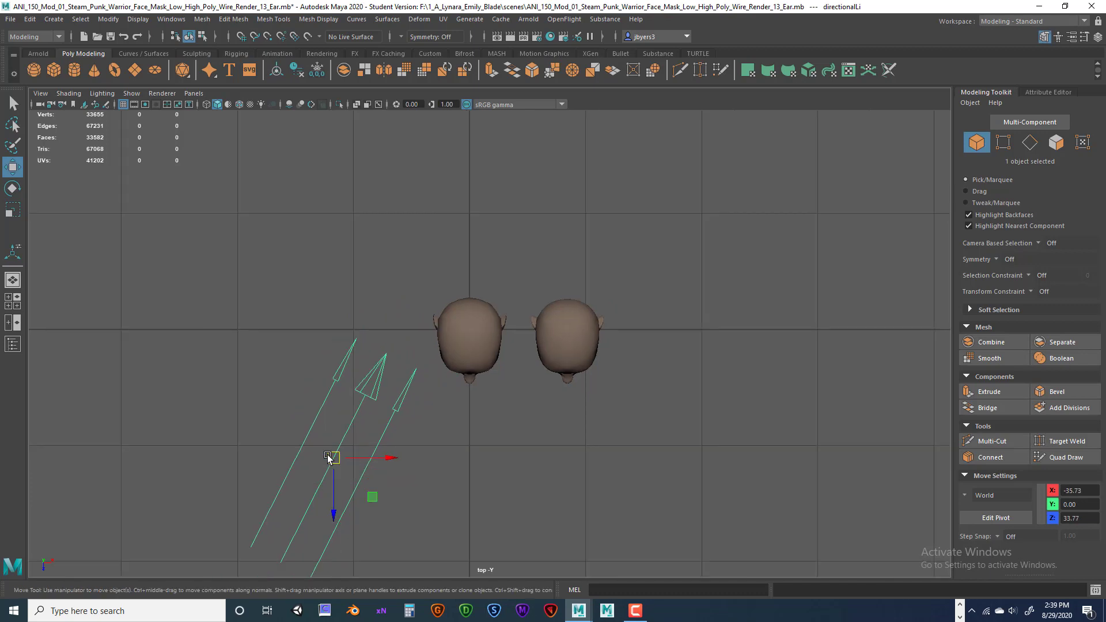
scroll(329, 458, down, 1)
drag(353, 443, 414, 464)
Nudge the lower-left light closer and place a second light at the lower right.
key(e)
key(r)
key(e)
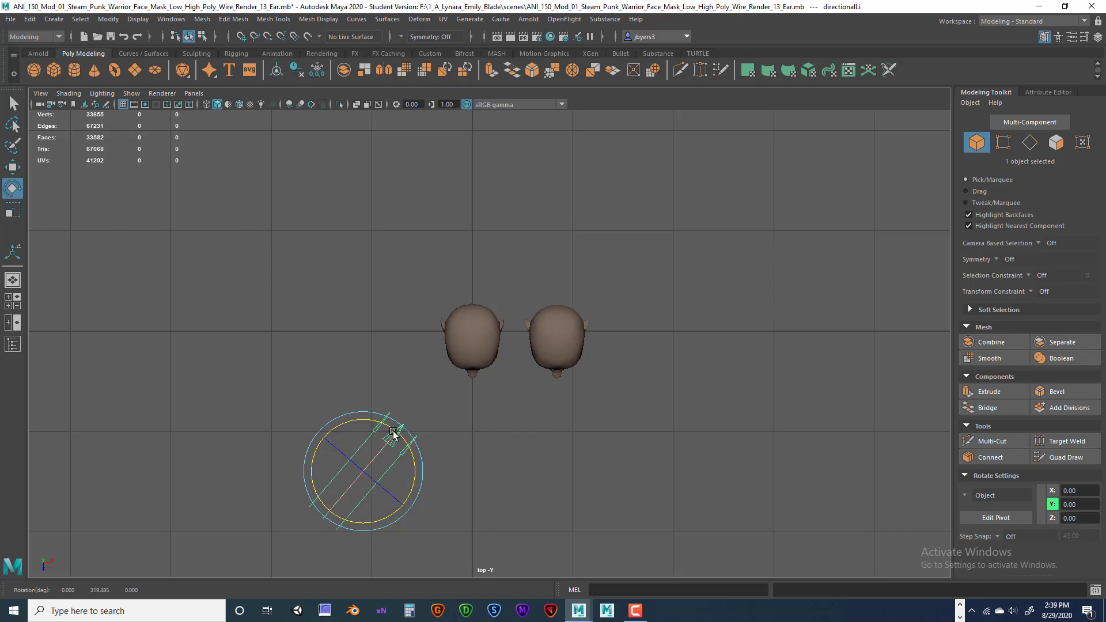
key(w)
drag(363, 471, 340, 472)
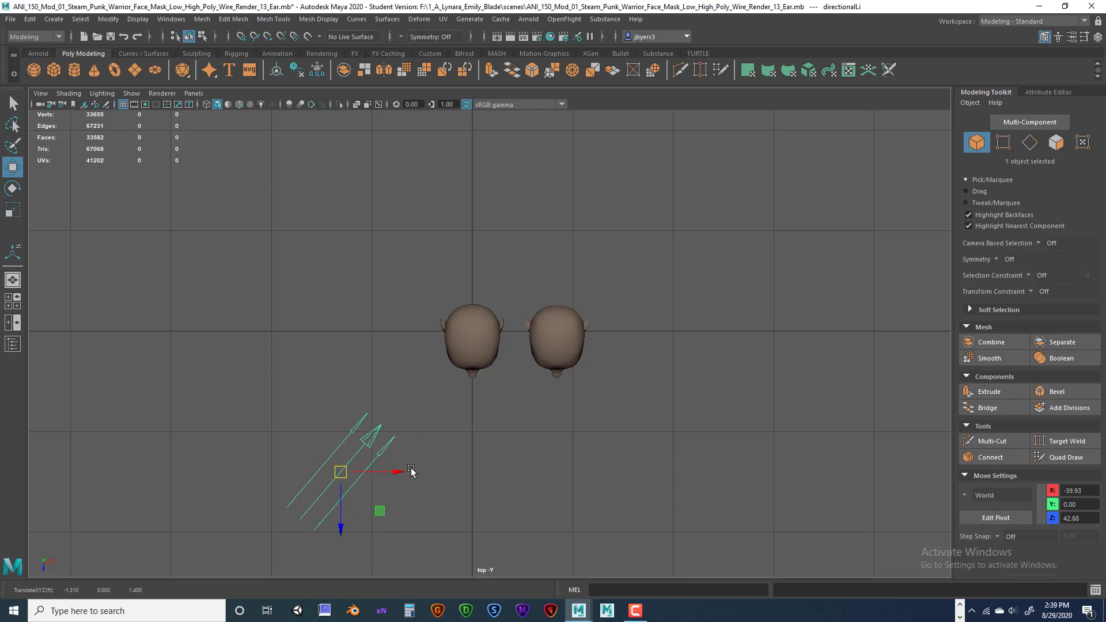
drag(411, 471, 523, 441)
key(e)
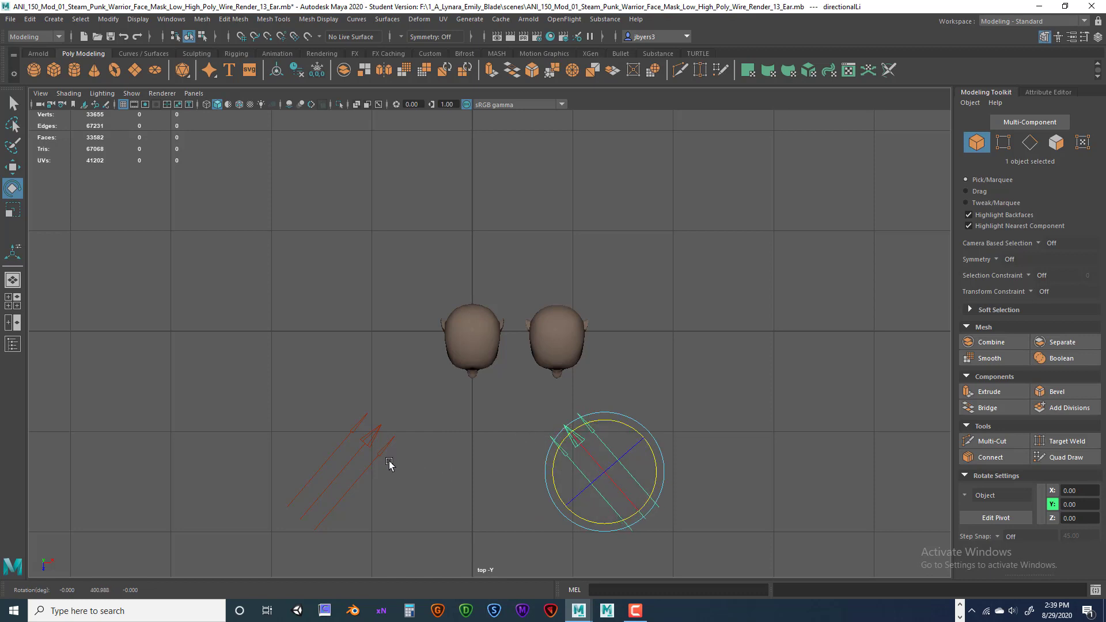
Duplicate the lower-left light, move the copy above the heads and rotate it to aim at them.
click(387, 448)
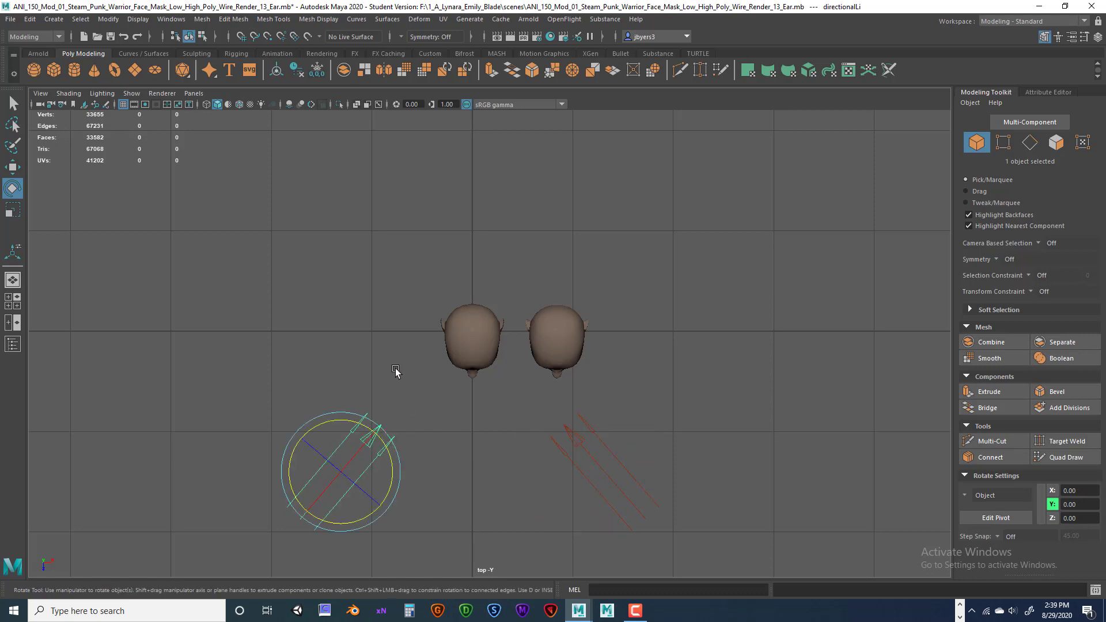
key(ctrl+d)
key(w)
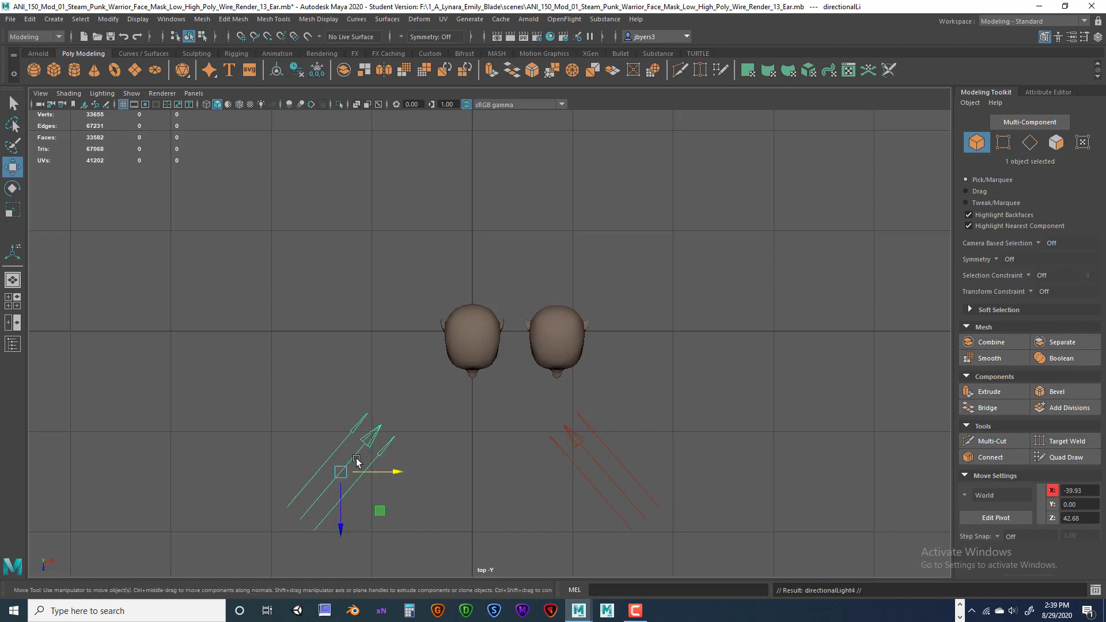
drag(341, 511, 340, 248)
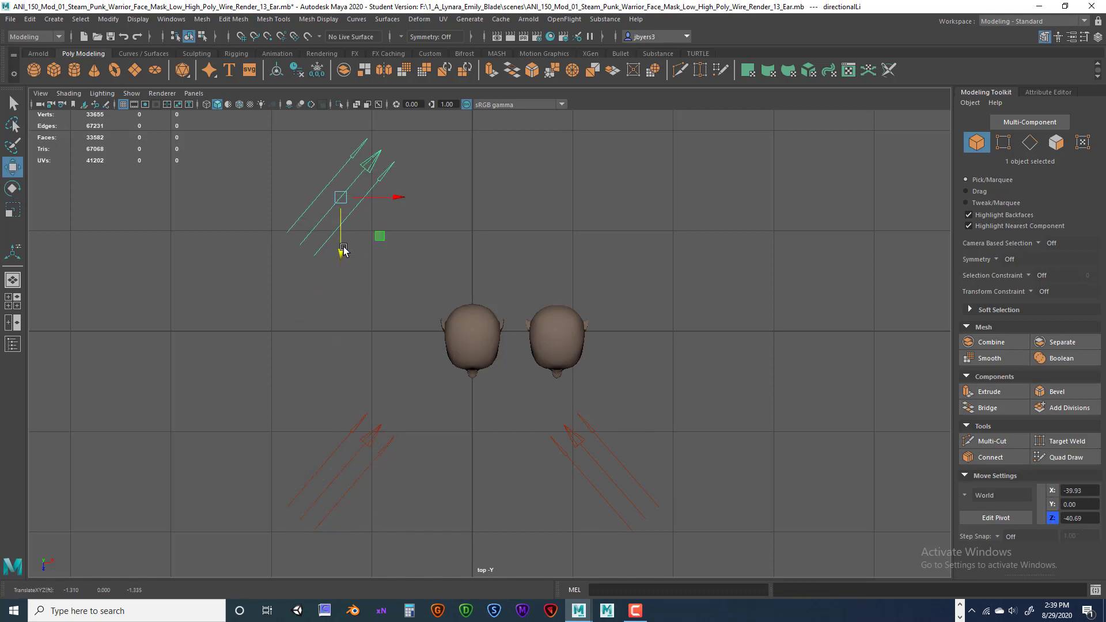
key(e)
drag(395, 193, 342, 278)
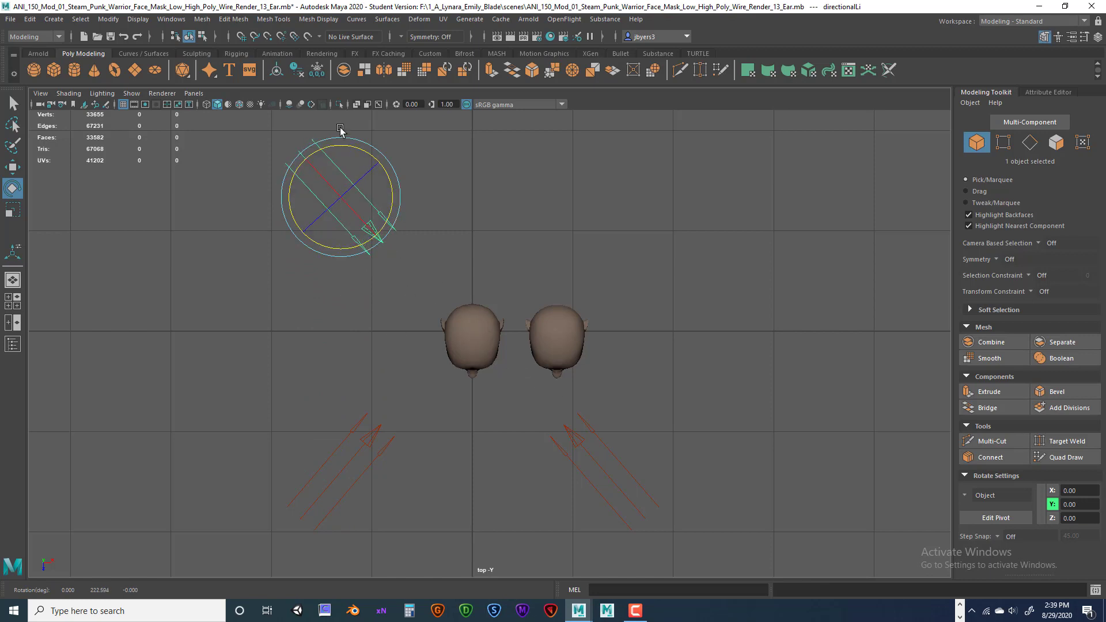
scroll(461, 449, up, 2)
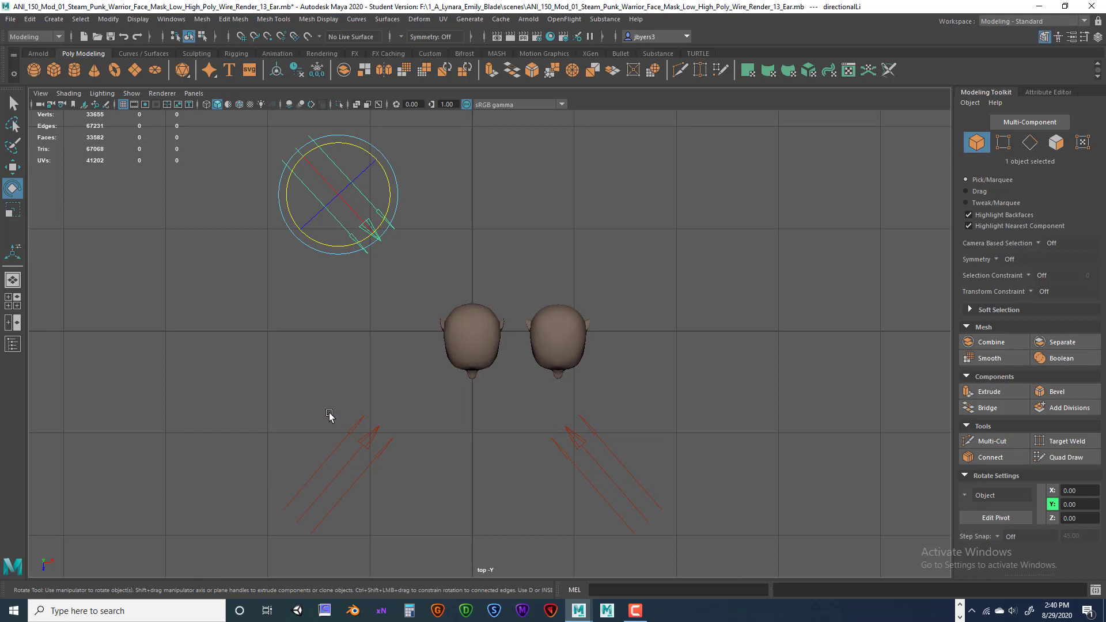
Select the lower-left light alone and bring up its attributes with Ctrl+A.
drag(329, 414, 488, 478)
shift+click(573, 436)
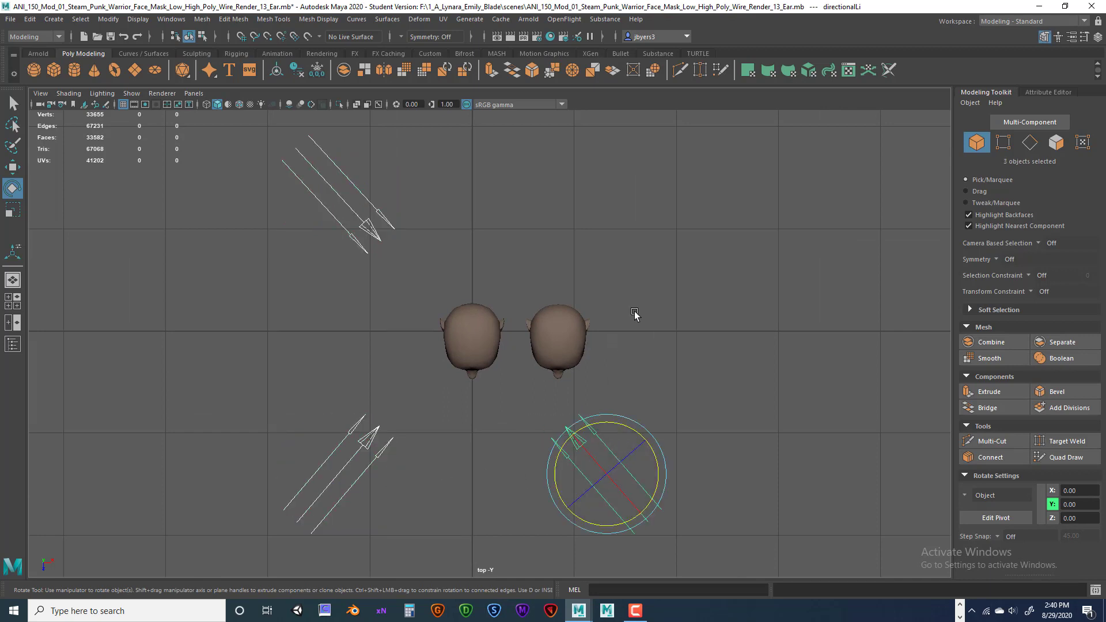
scroll(635, 313, down, 2)
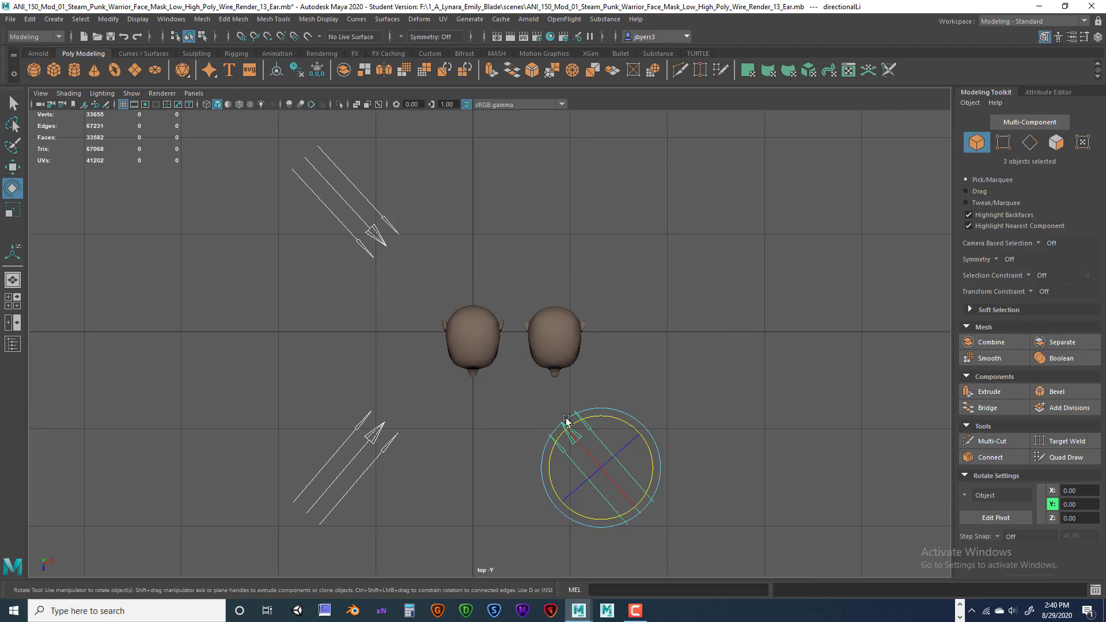
click(376, 456)
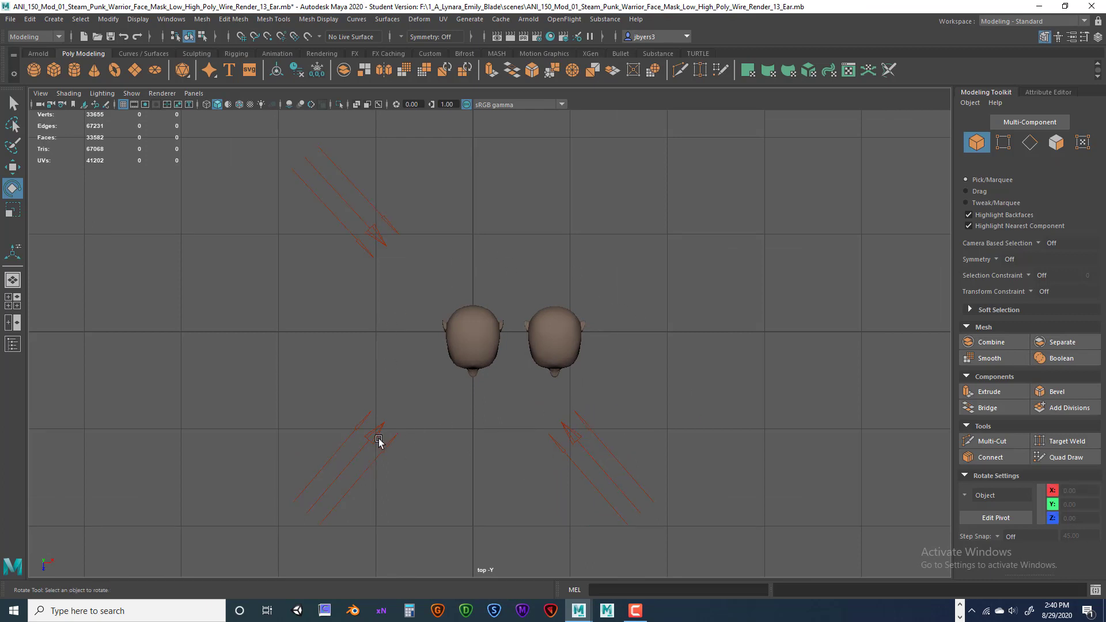
click(375, 433)
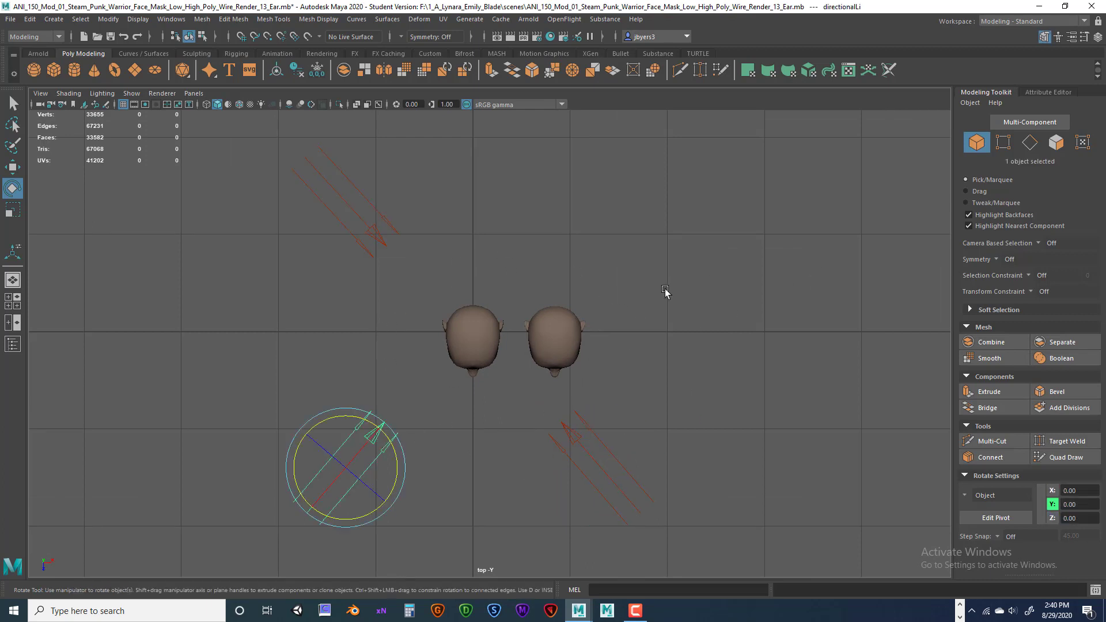
key(ctrl+a)
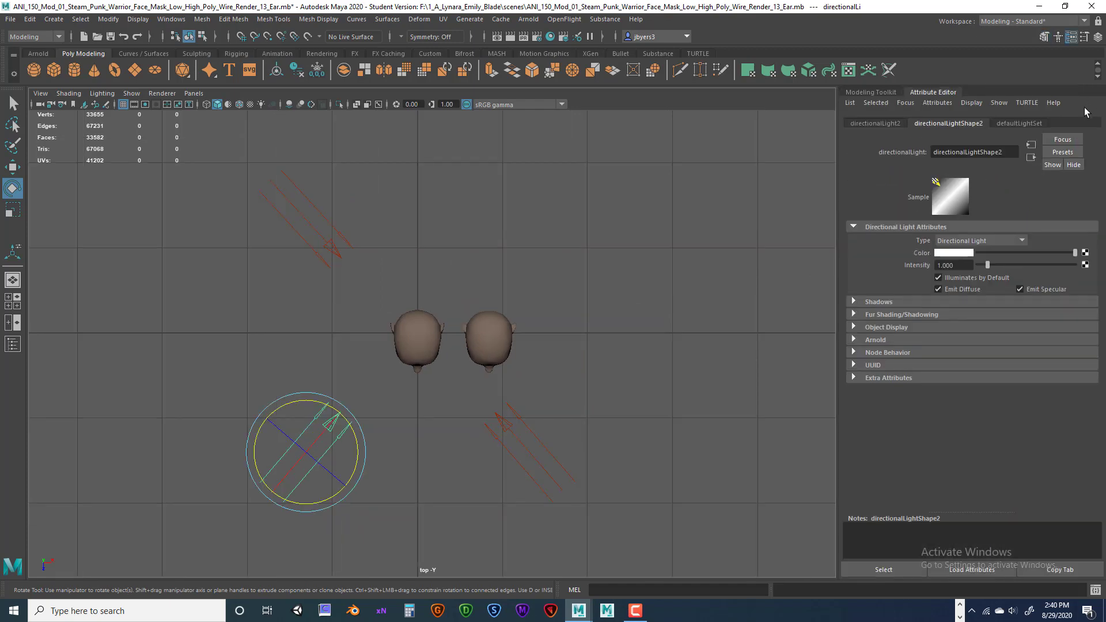
Dock the Channel Box beside the Attribute Editor and rename the first light Key_Light.
click(1097, 36)
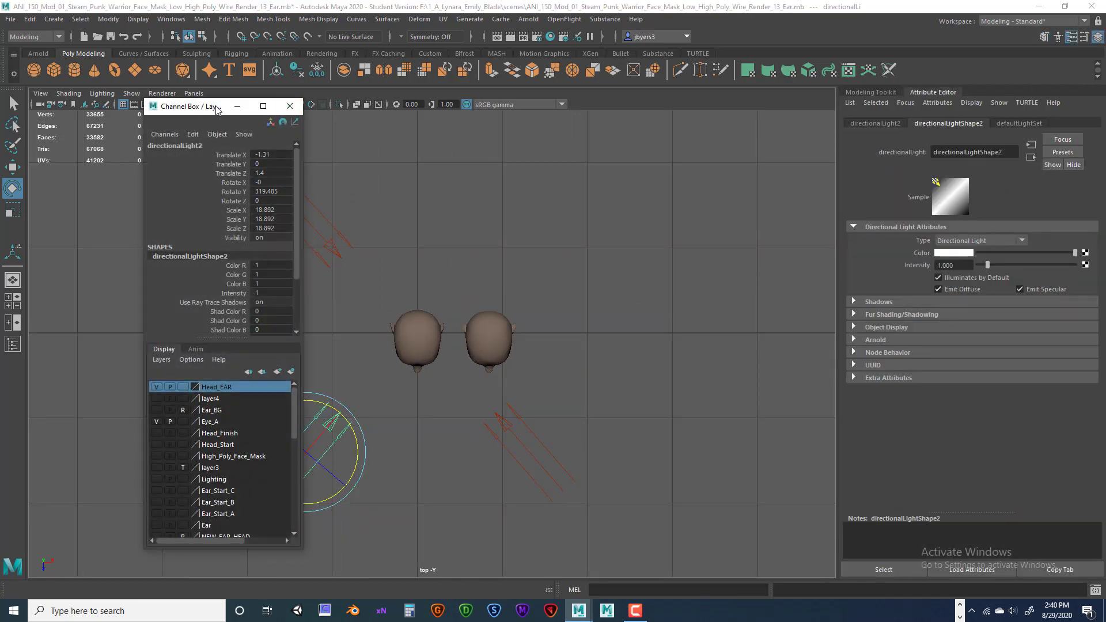
drag(216, 110, 988, 99)
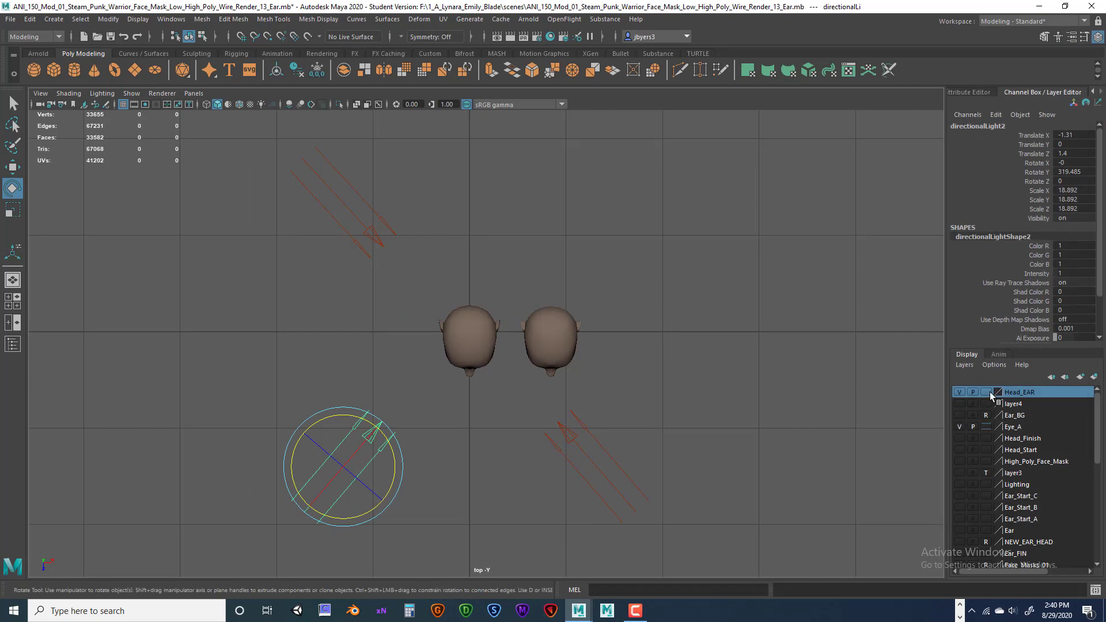
click(973, 127)
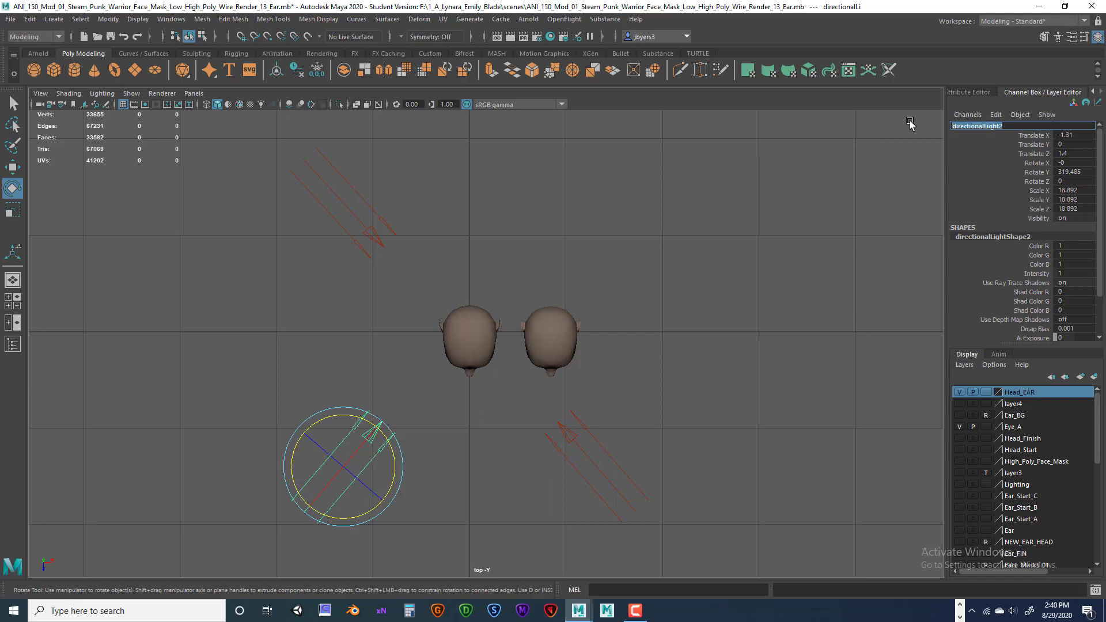
text(k)
key(Return)
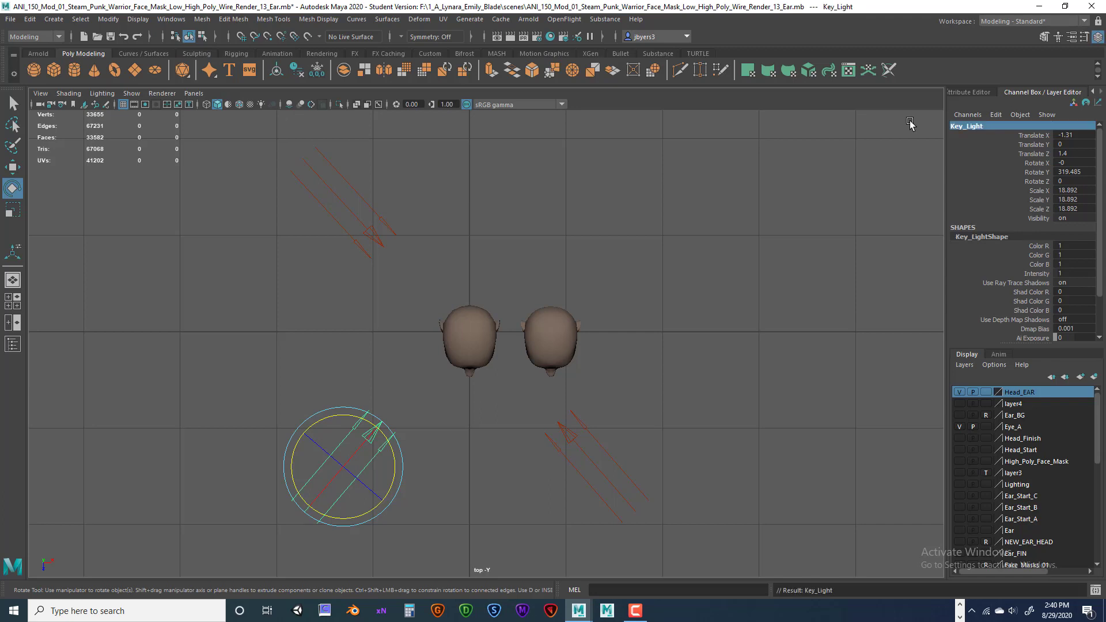
Rename the right-hand light Fll_Light and the upper-left light Rim_Light.
click(597, 410)
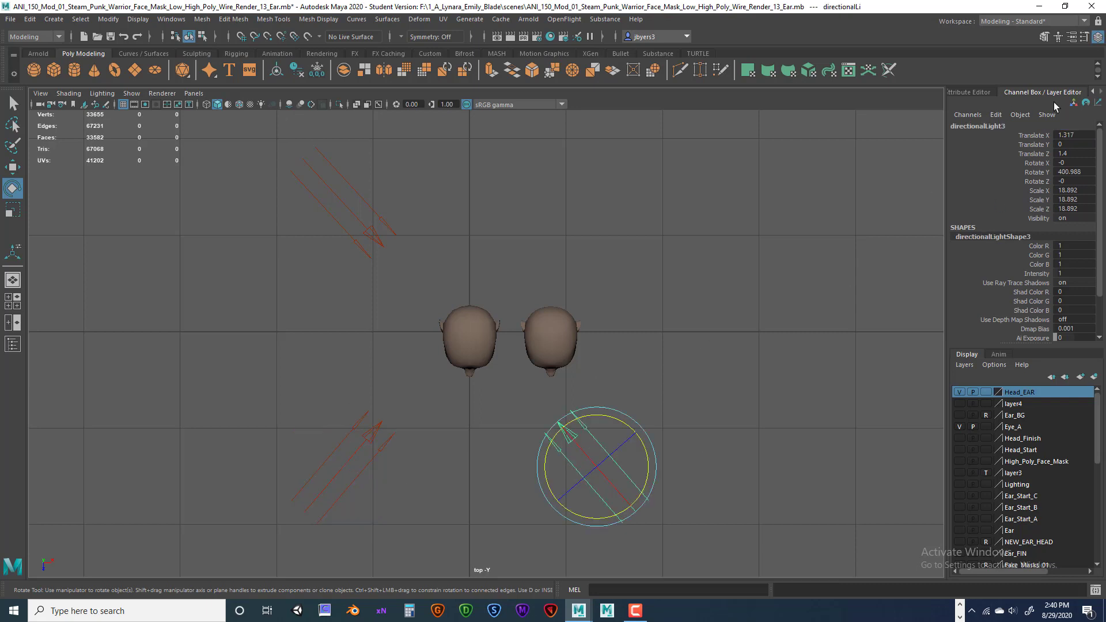
double_click(991, 126)
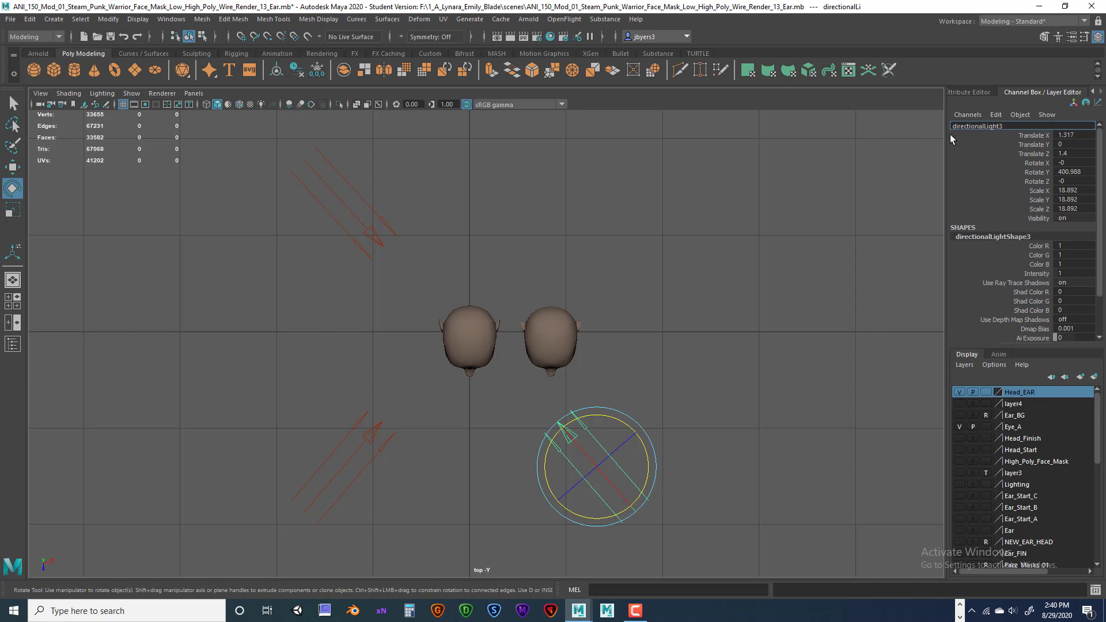
drag(959, 127, 920, 127)
text(Fll_Light)
key(Return)
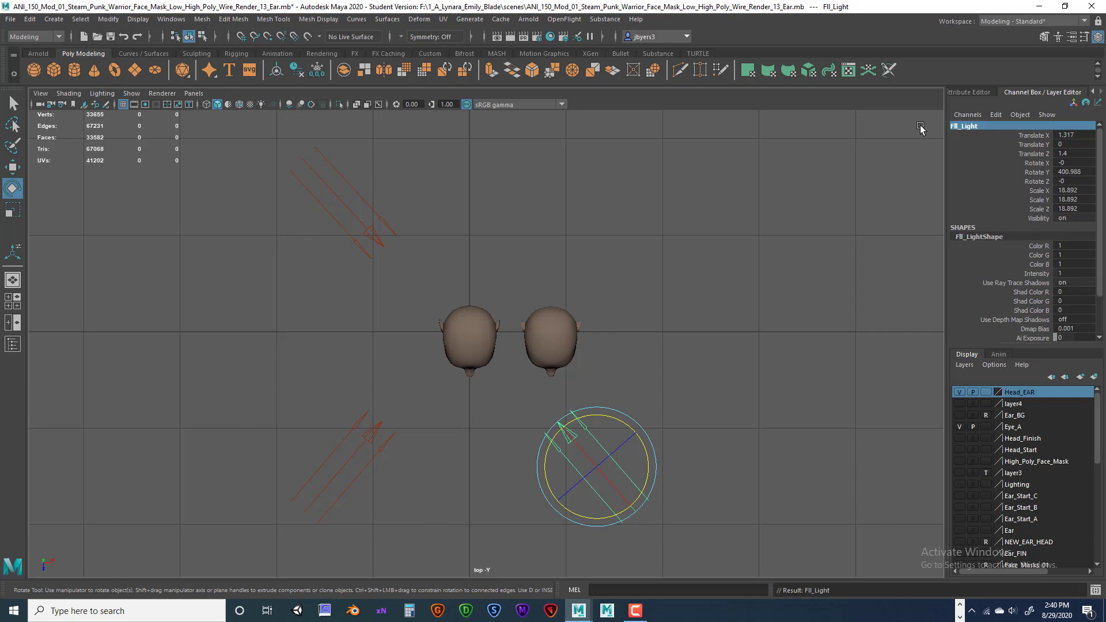
click(392, 234)
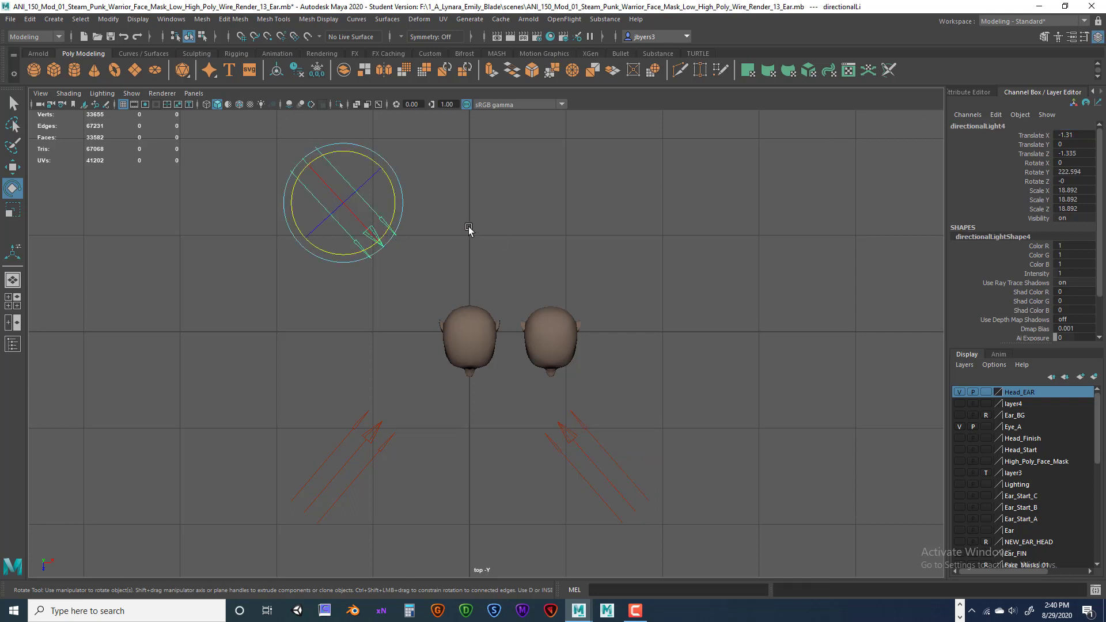
double_click(990, 126)
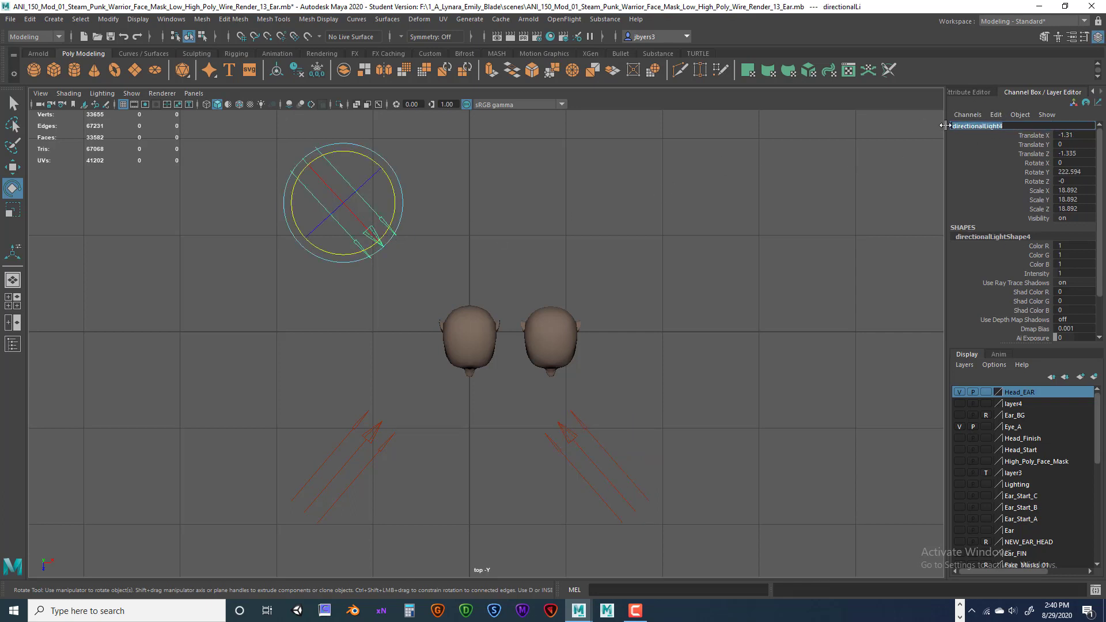
text(Rim_Light)
key(Return)
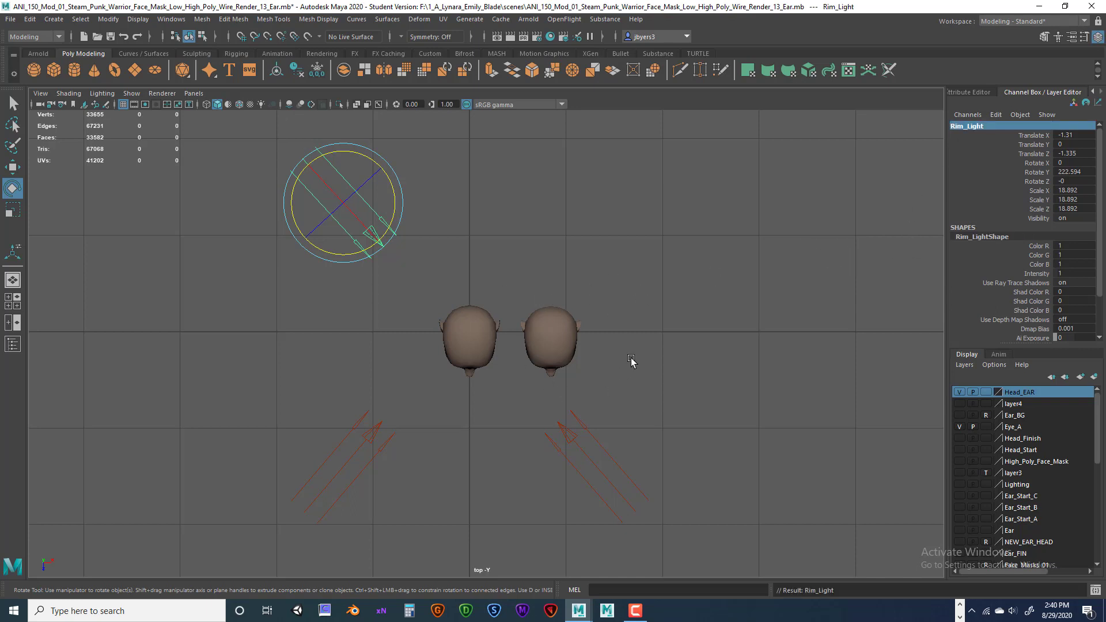
key(space)
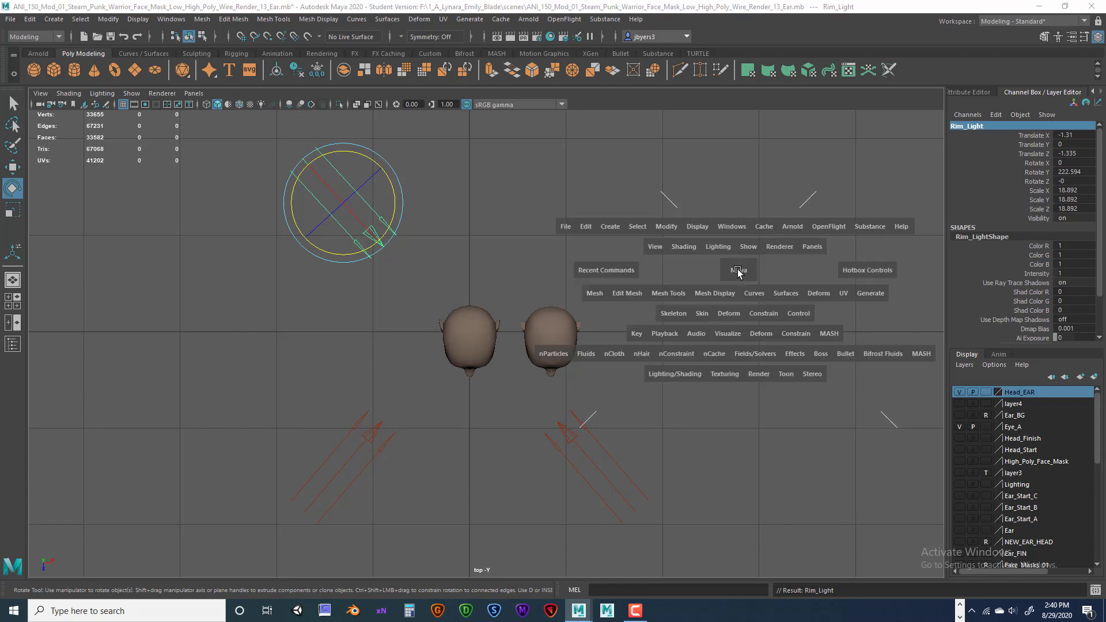
In the perspective view, raise the lights from below the heads to above them.
key(space)
scroll(696, 271, down, 6)
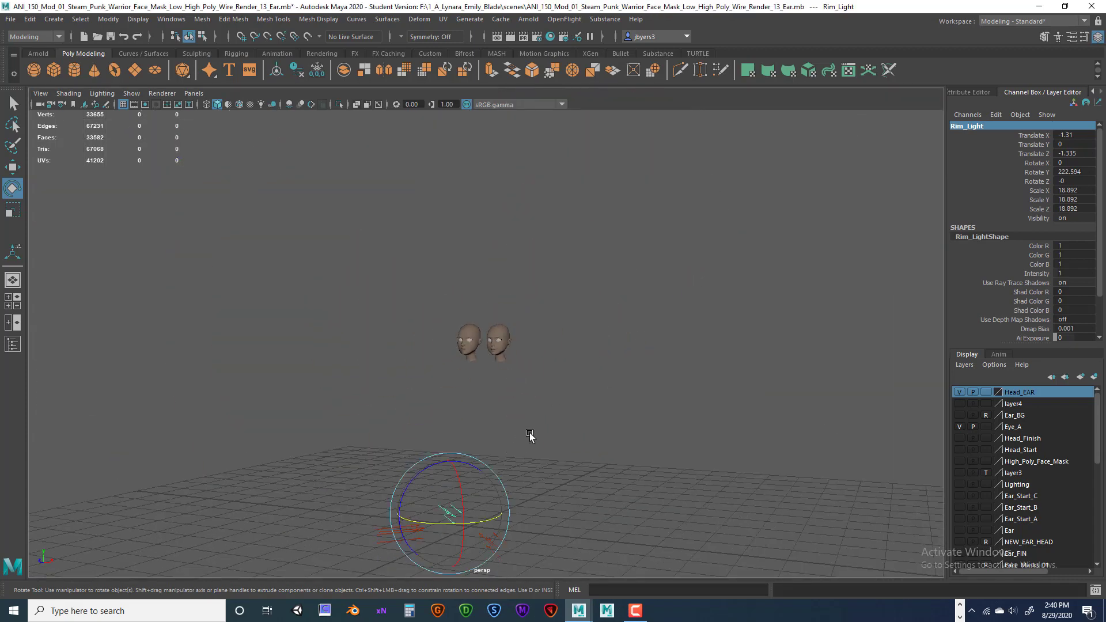
drag(340, 411, 422, 482)
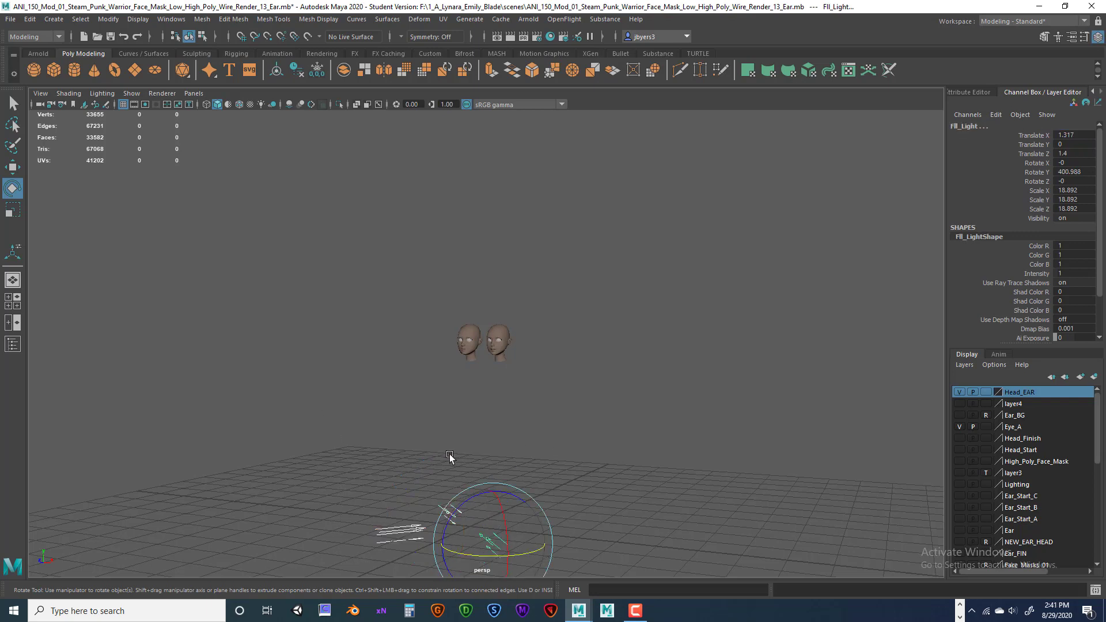
key(w)
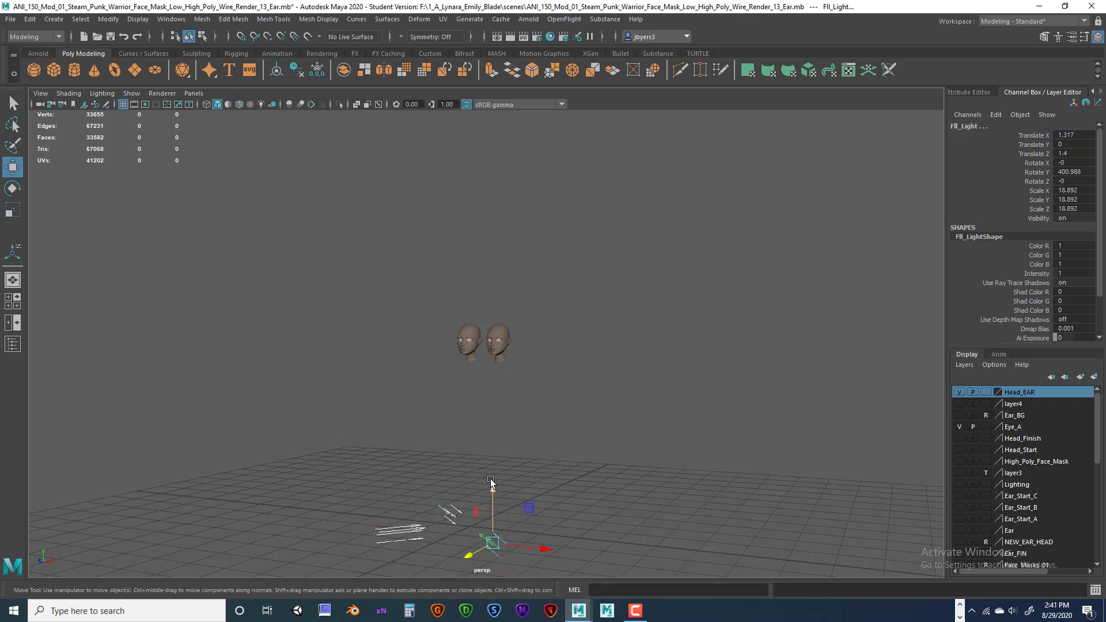
drag(494, 491, 507, 255)
scroll(527, 332, up, 5)
alt+drag(526, 332, 547, 348)
Tilt Key_Light down toward the heads with Rotate X set to -45.
click(270, 252)
key(e)
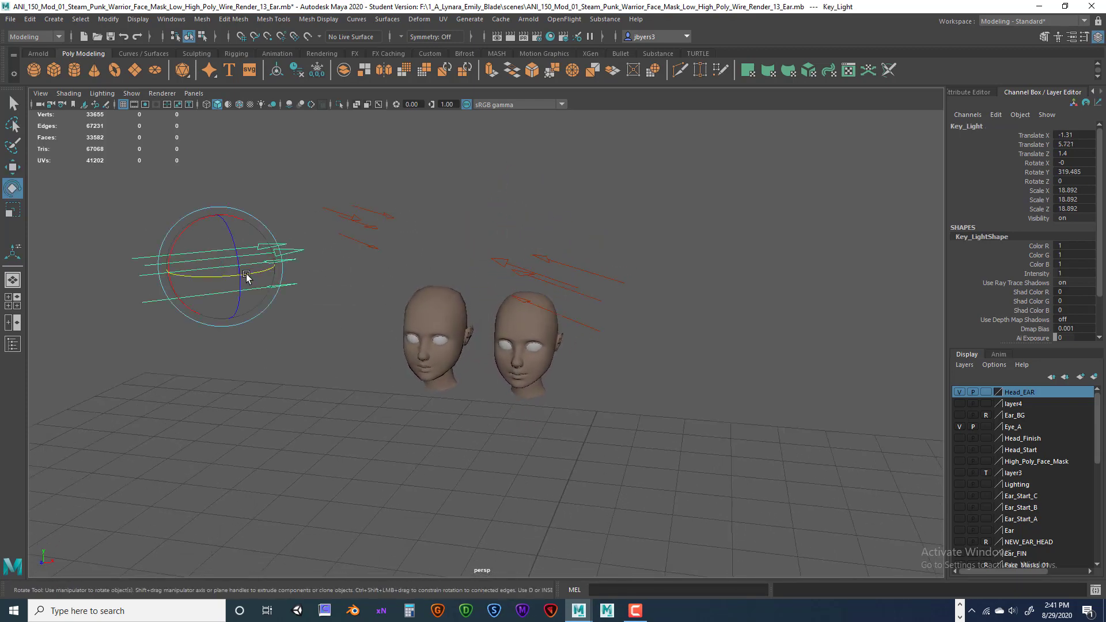
drag(193, 228, 230, 223)
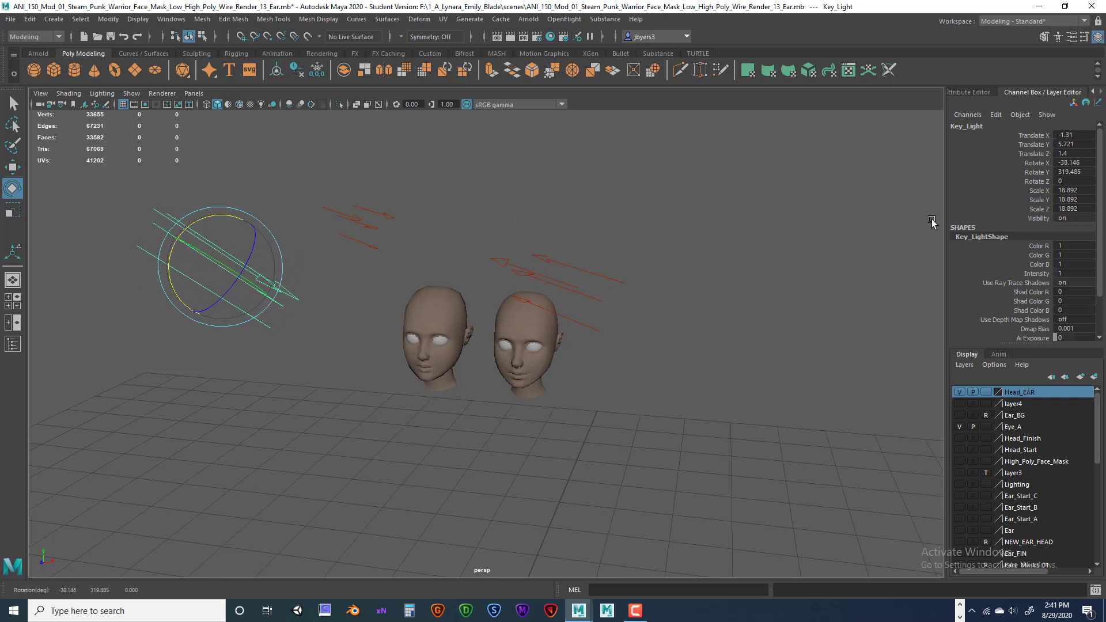
double_click(1069, 162)
text(45)
key(Return)
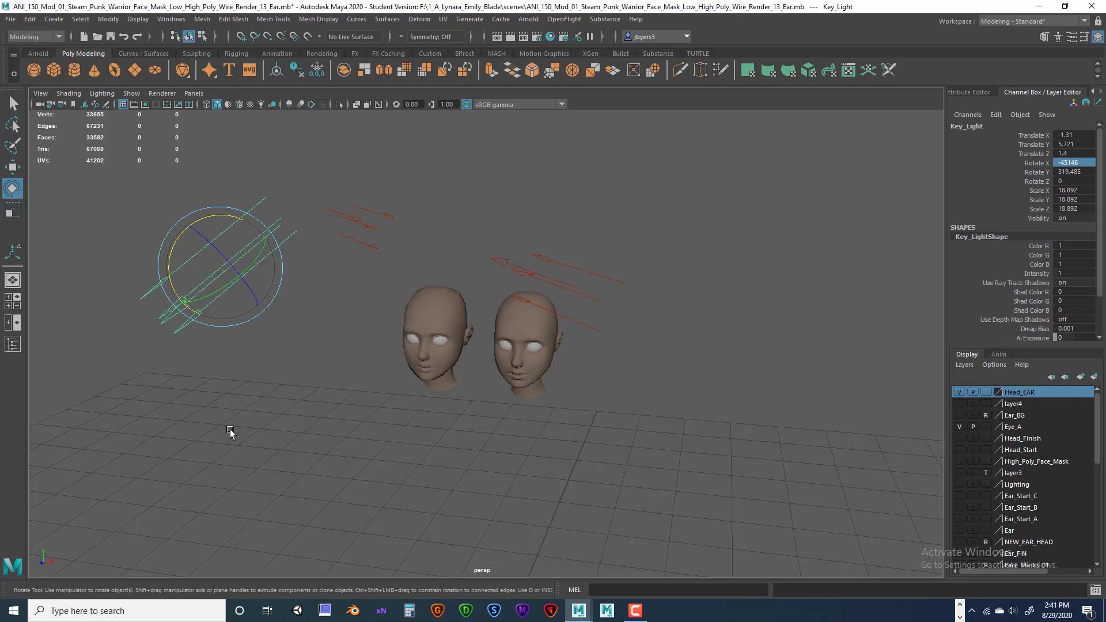
double_click(1073, 163)
key(Return)
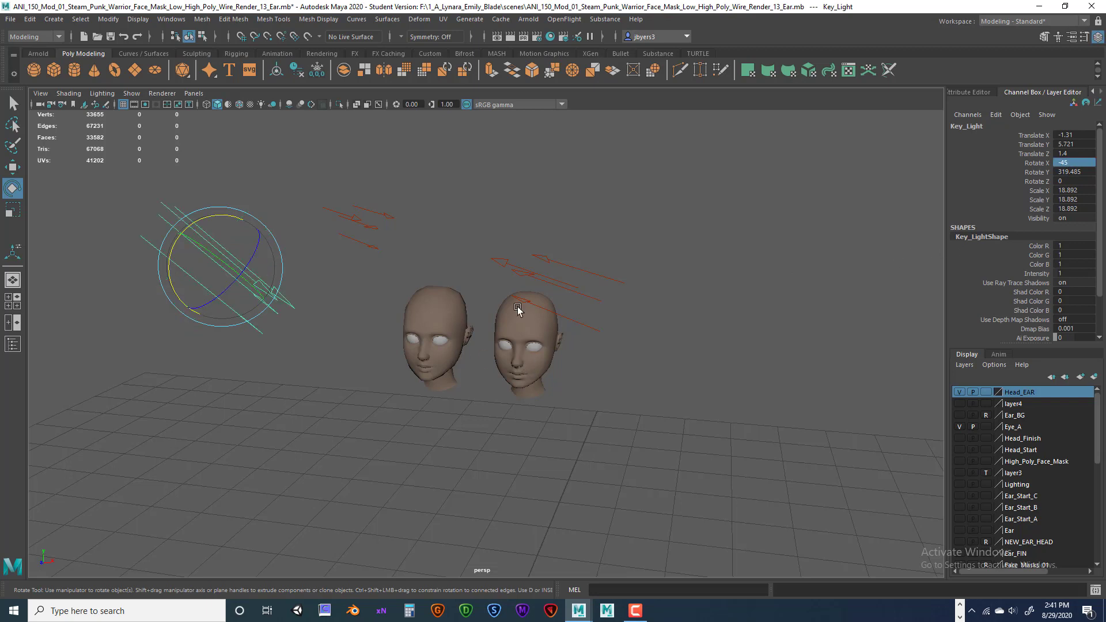
Tilt Fll_Light to Rotate X -45 and Rim_Light to Rotate X -60.
click(547, 276)
drag(579, 273, 573, 242)
double_click(1072, 161)
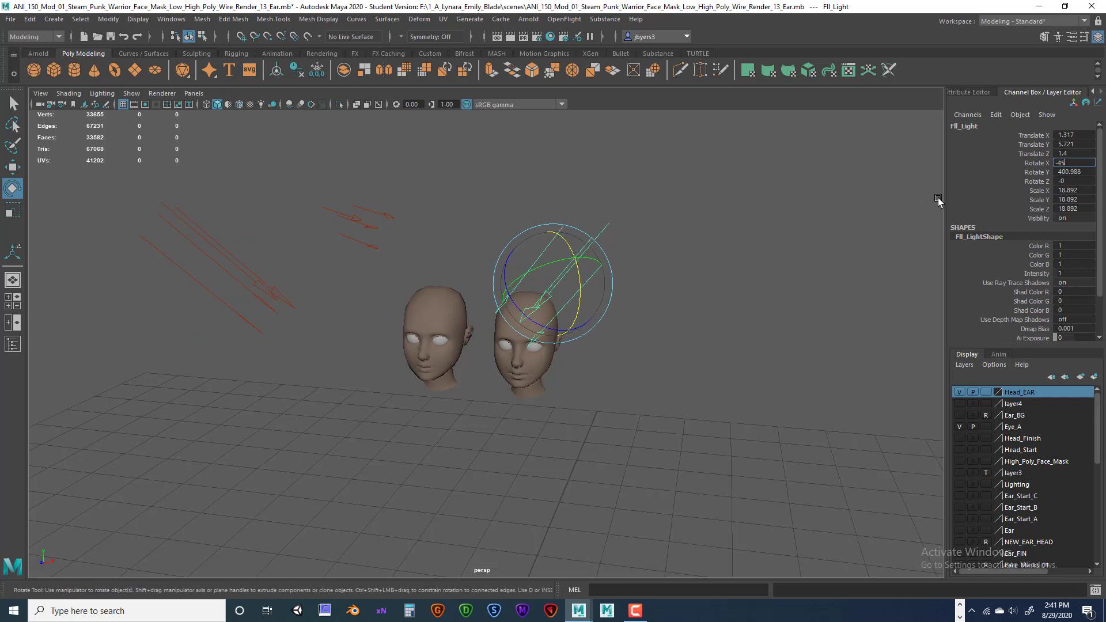
key(Return)
click(382, 232)
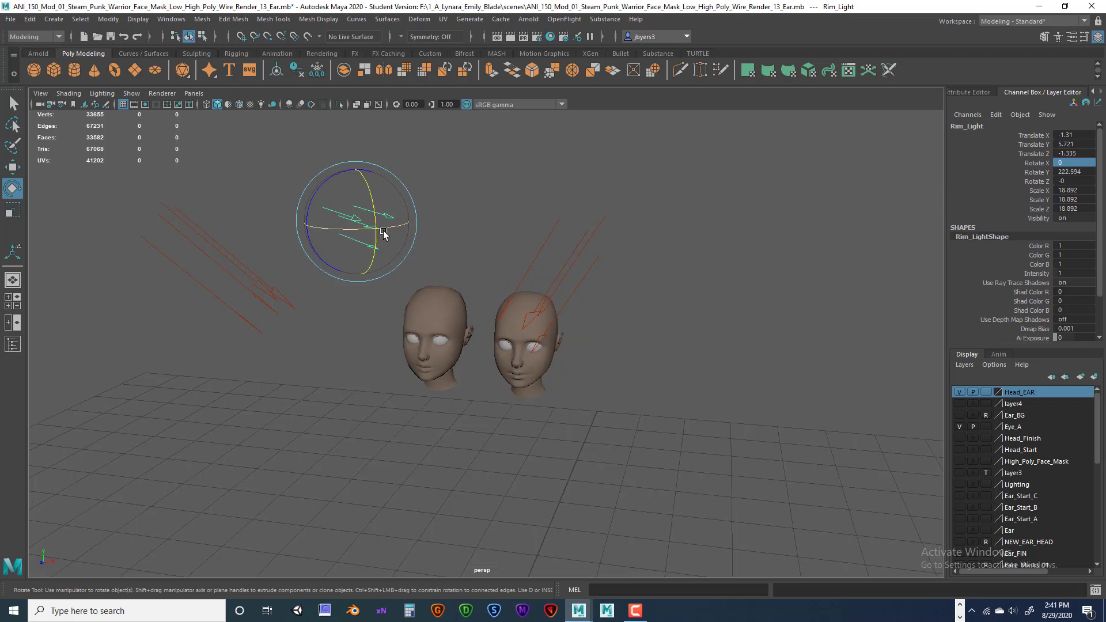
drag(383, 232, 371, 253)
double_click(1067, 163)
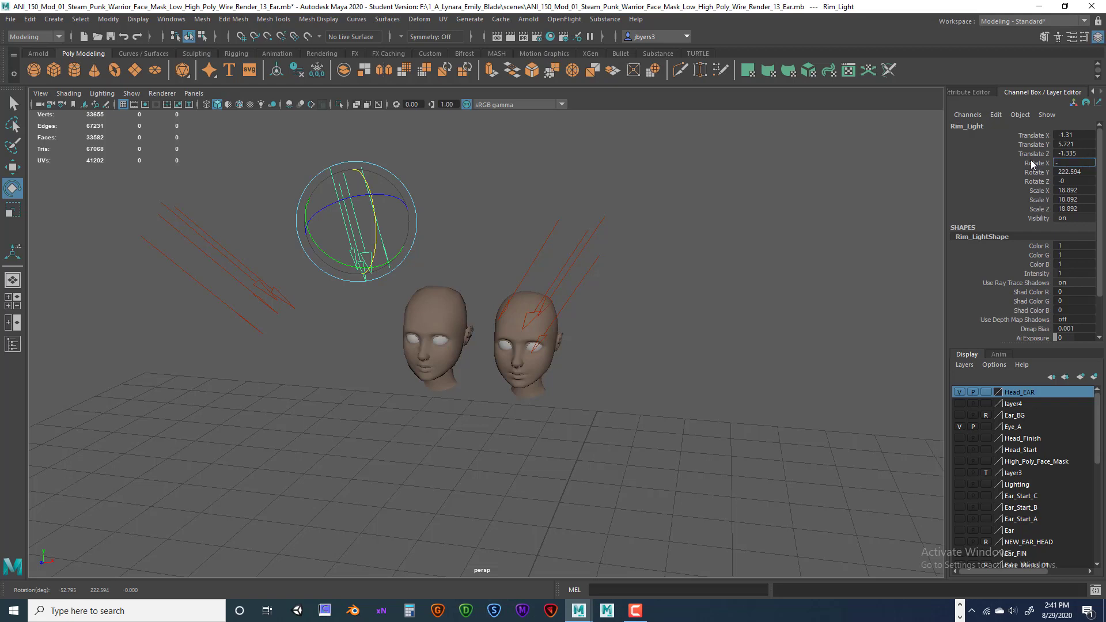
text(-60)
key(Return)
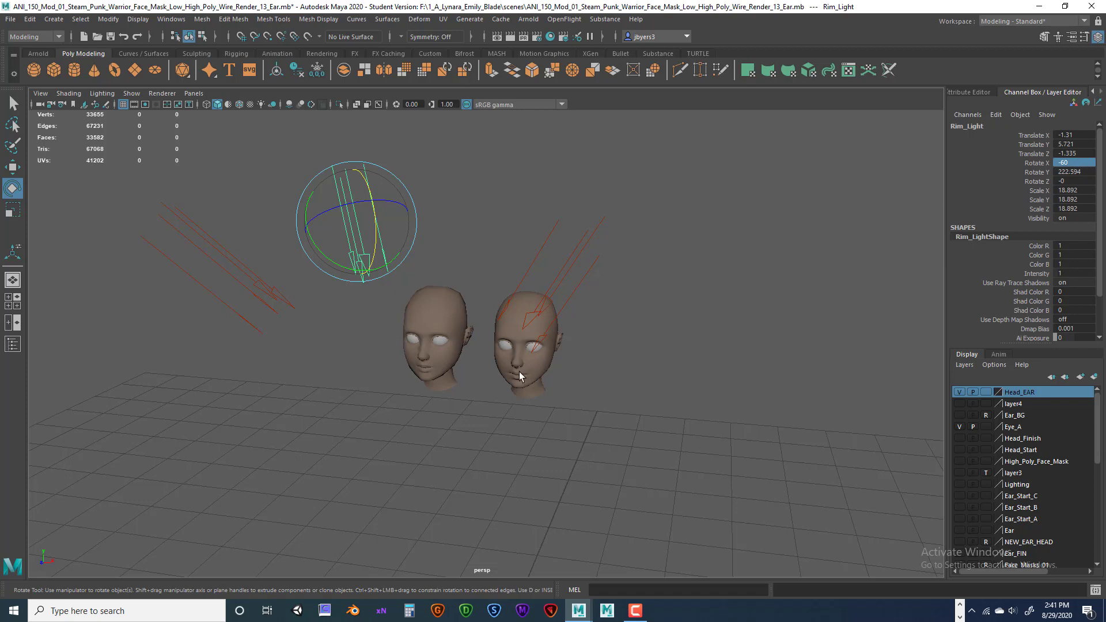
Orbit around the heads, then move Rim_Light down toward the floor.
alt+drag(593, 362, 593, 309)
click(588, 289)
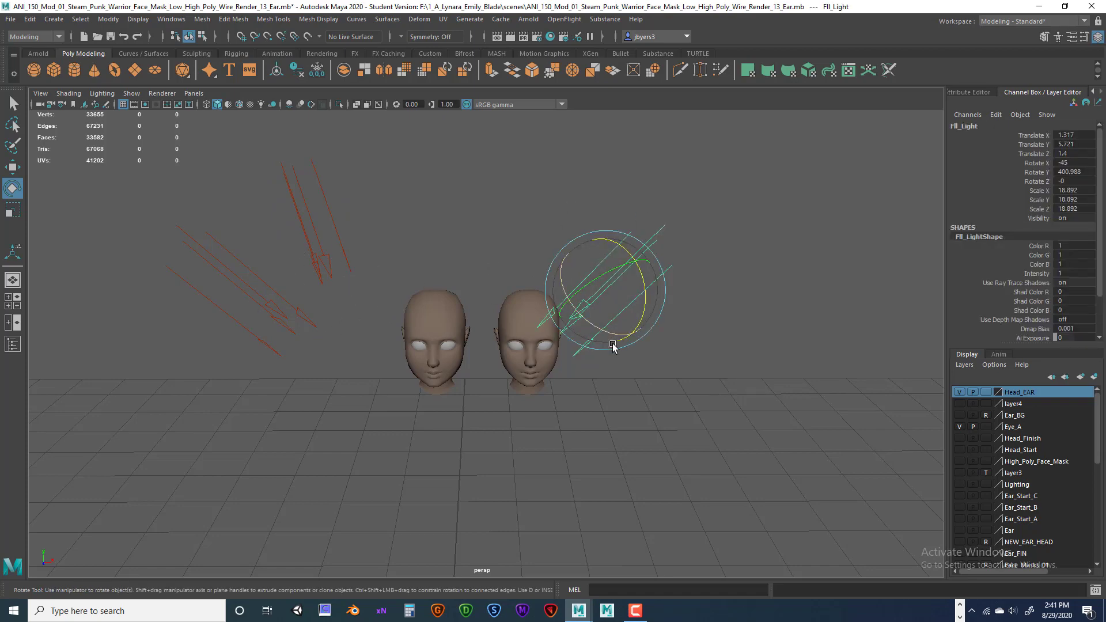
alt+drag(610, 344, 321, 254)
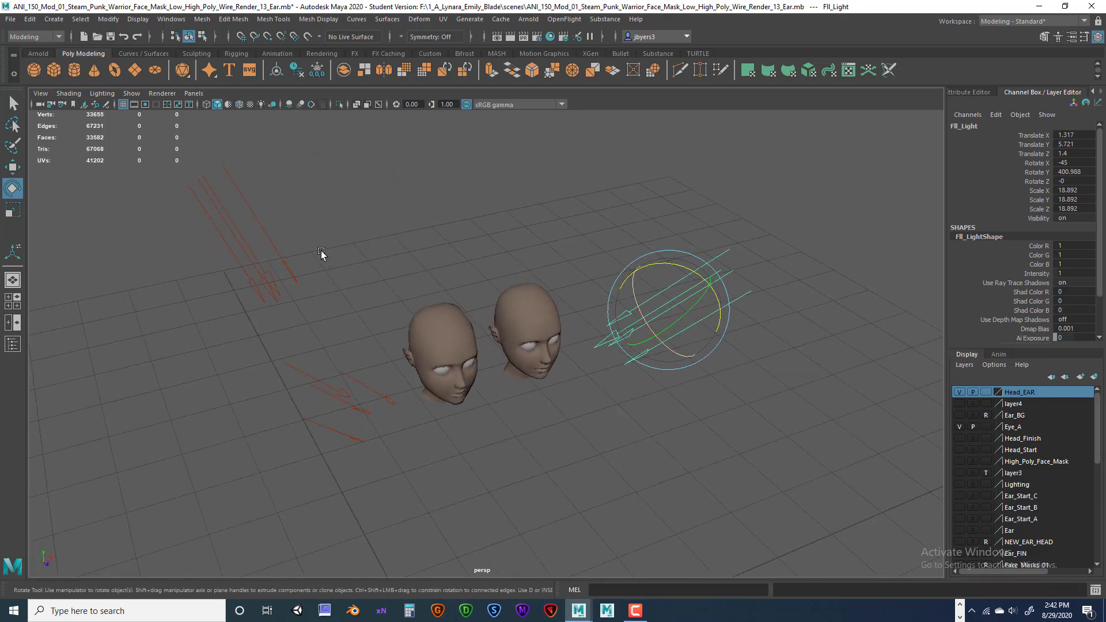
alt+drag(357, 293, 277, 313)
click(344, 218)
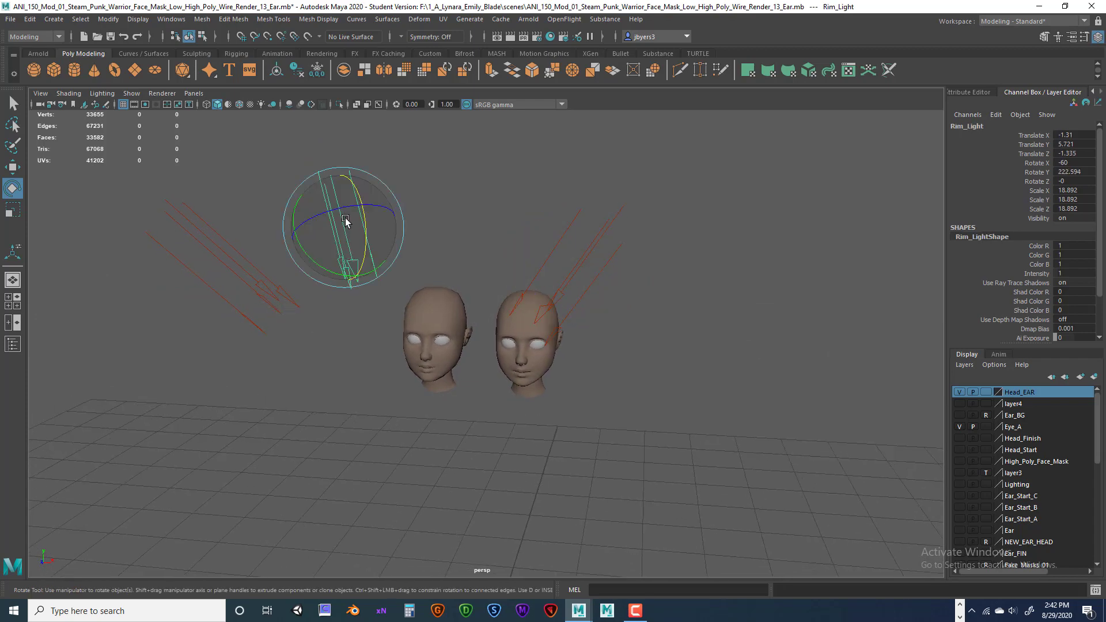
key(w)
drag(345, 218, 393, 417)
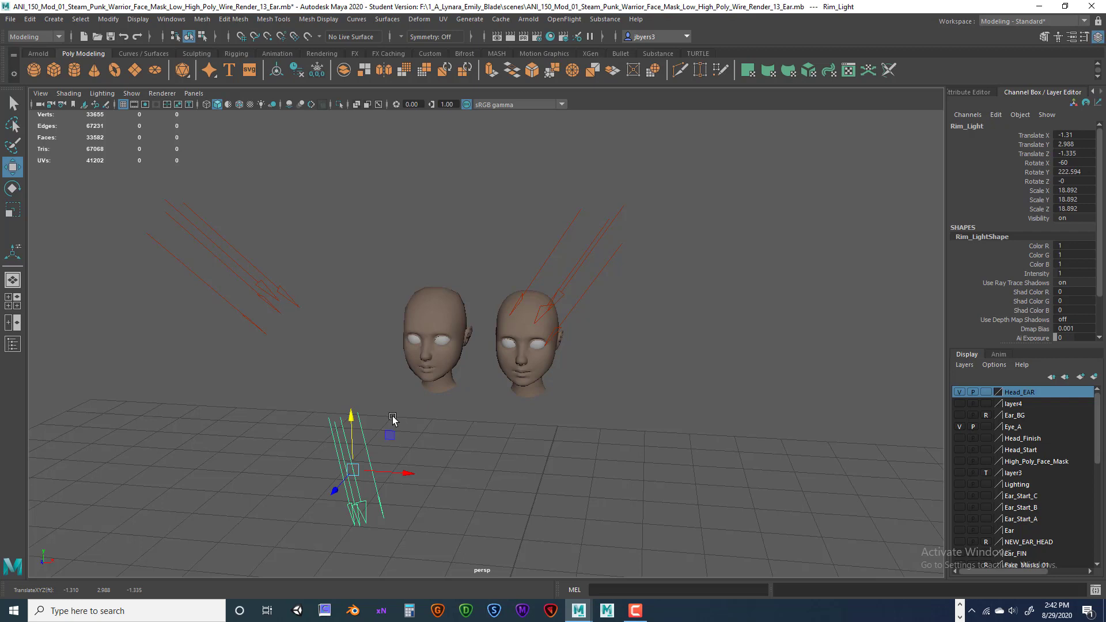
Undo the Rim_Light move and raise it to Translate Y 5.926 above the heads.
key(ctrl+z)
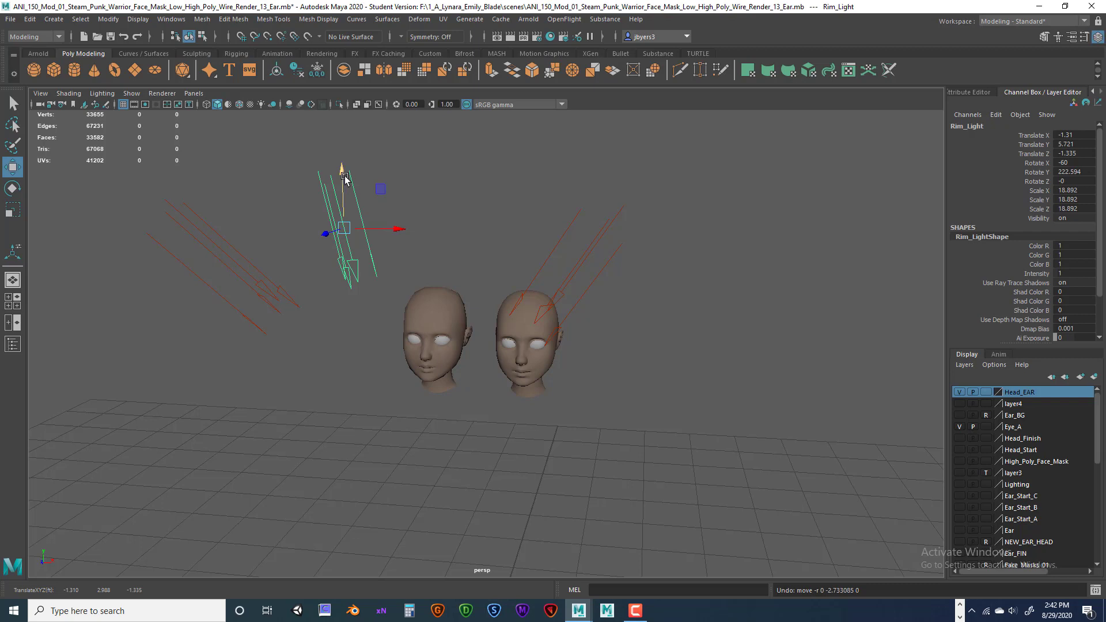
drag(345, 178, 345, 156)
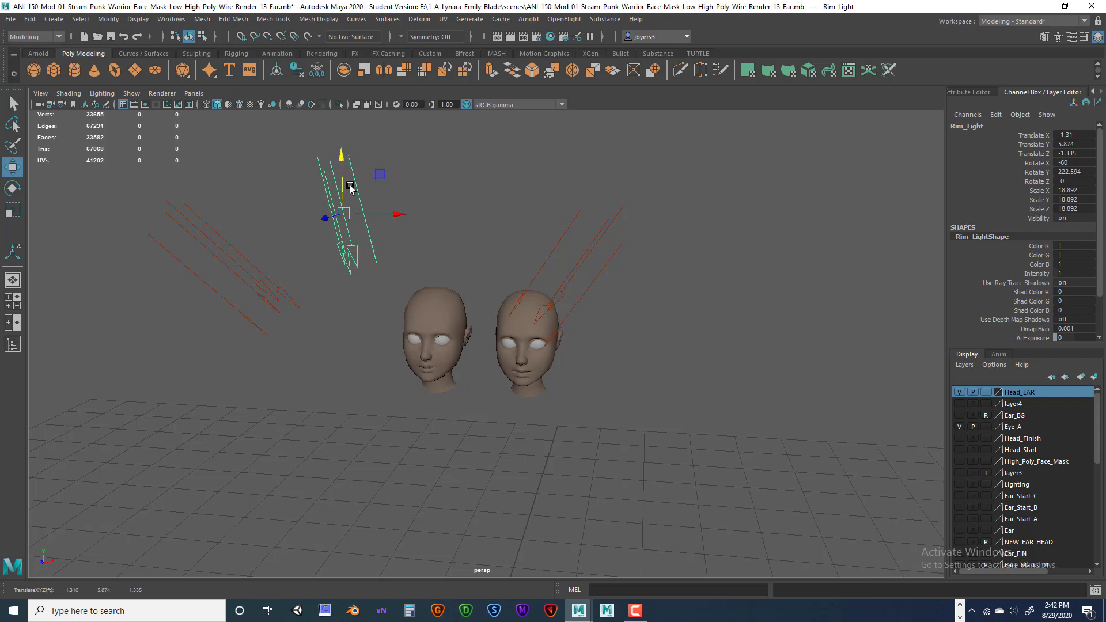
mouse_move(339, 157)
mouse_down()
mouse_move(347, 373)
mouse_move(345, 144)
mouse_move(341, 155)
mouse_up()
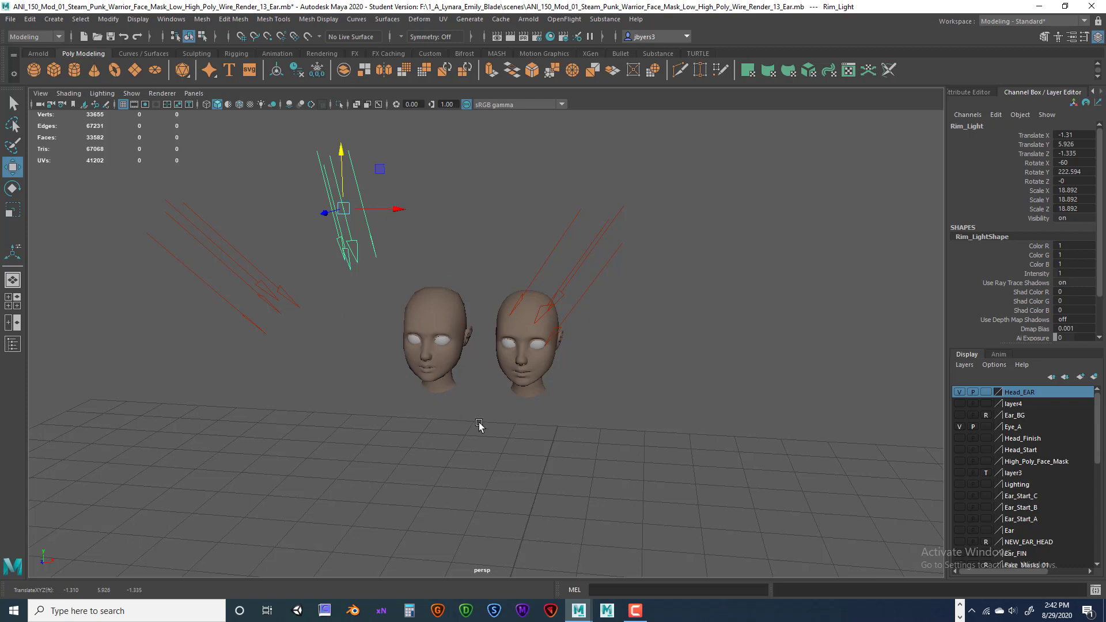
Orbit to check the lights, then select Key_Light and open its Attribute Editor.
alt+drag(482, 427, 519, 429)
alt+drag(581, 340, 552, 338)
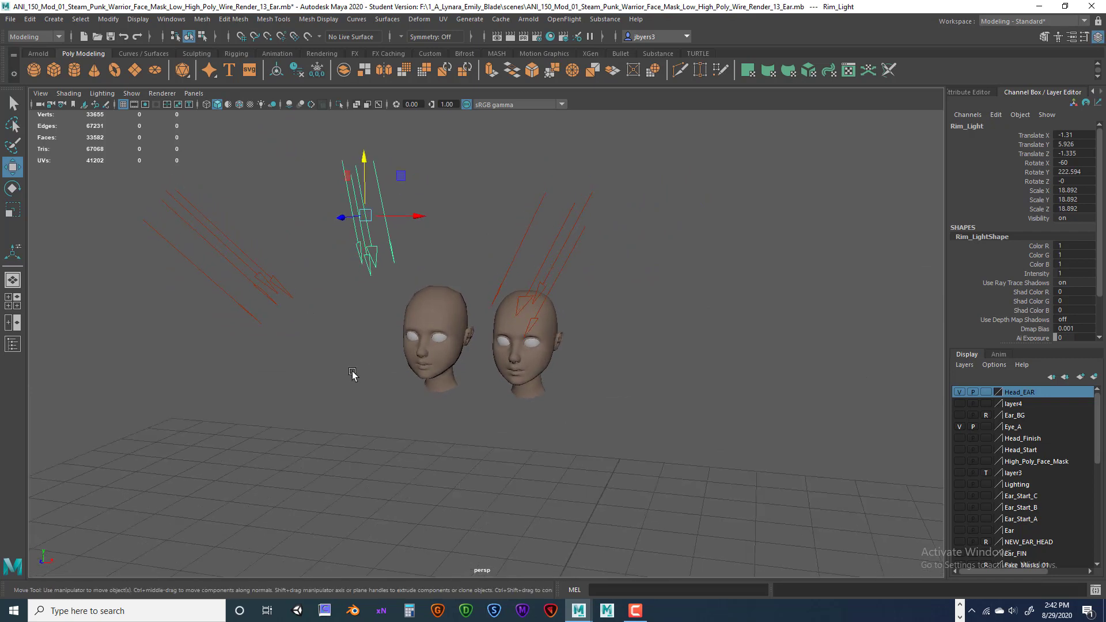
click(275, 286)
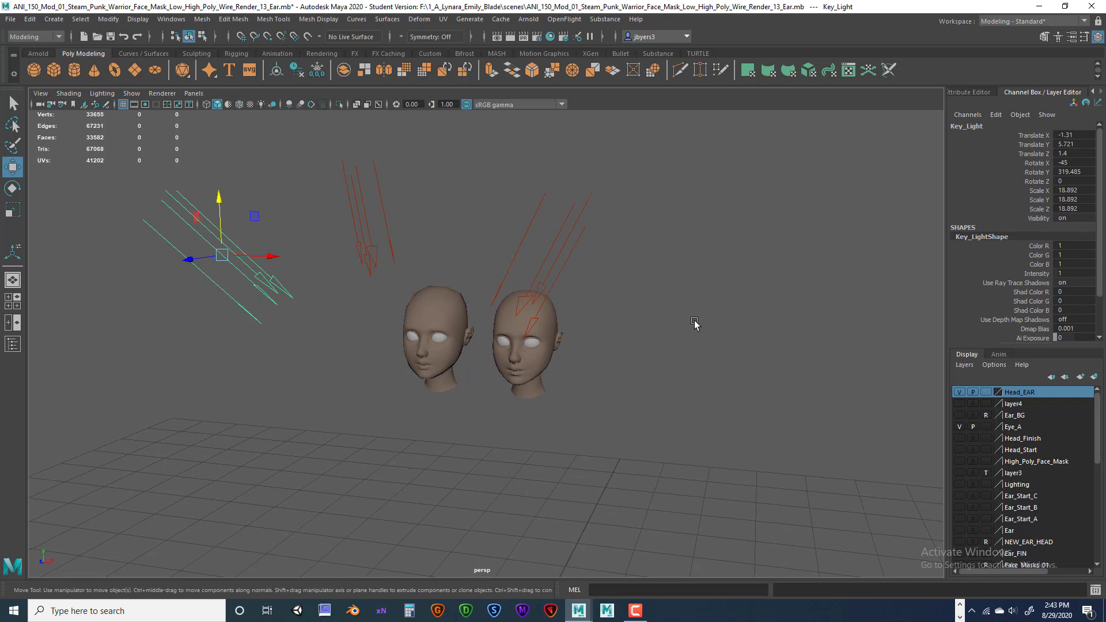
key(ctrl+a)
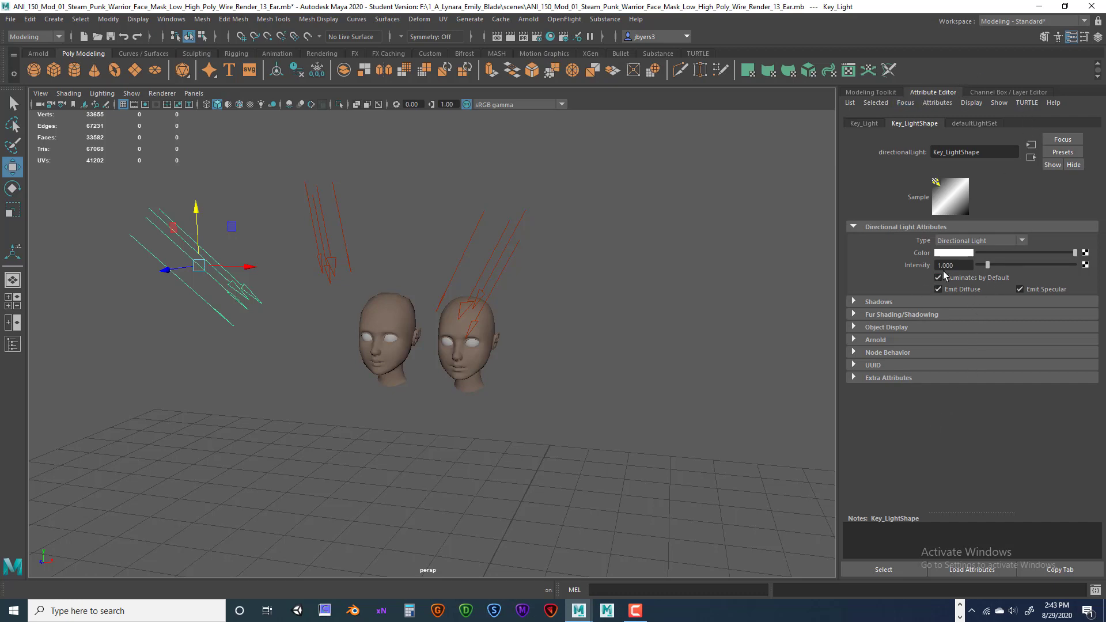
Set Key_Light's Intensity to 0.5 in the Attribute Editor.
click(855, 340)
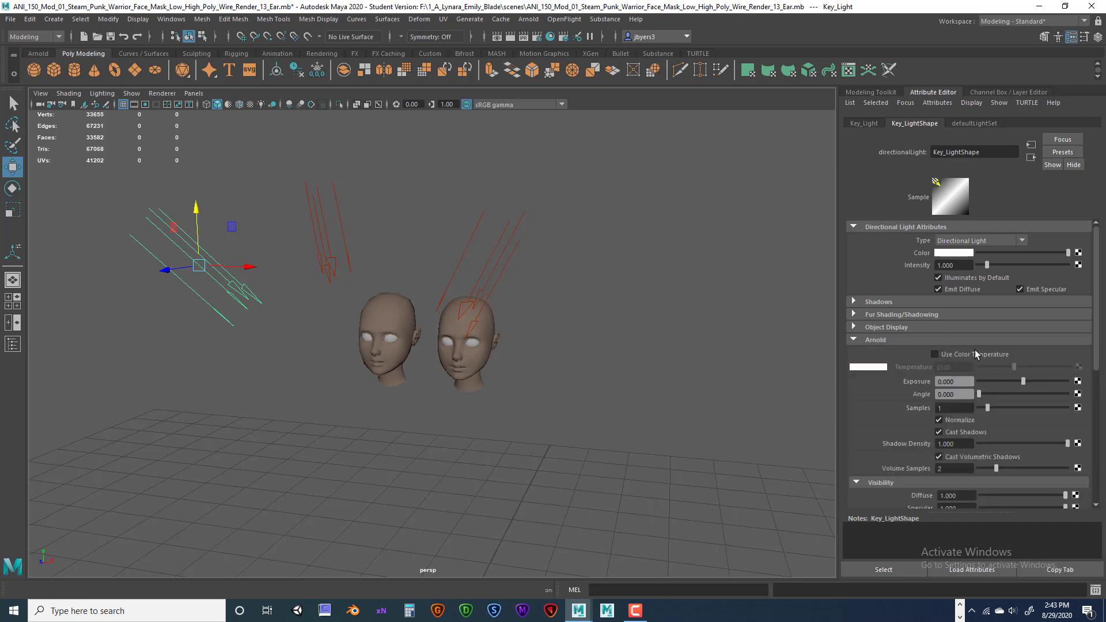
click(959, 265)
key(BackSpace)
key(Return)
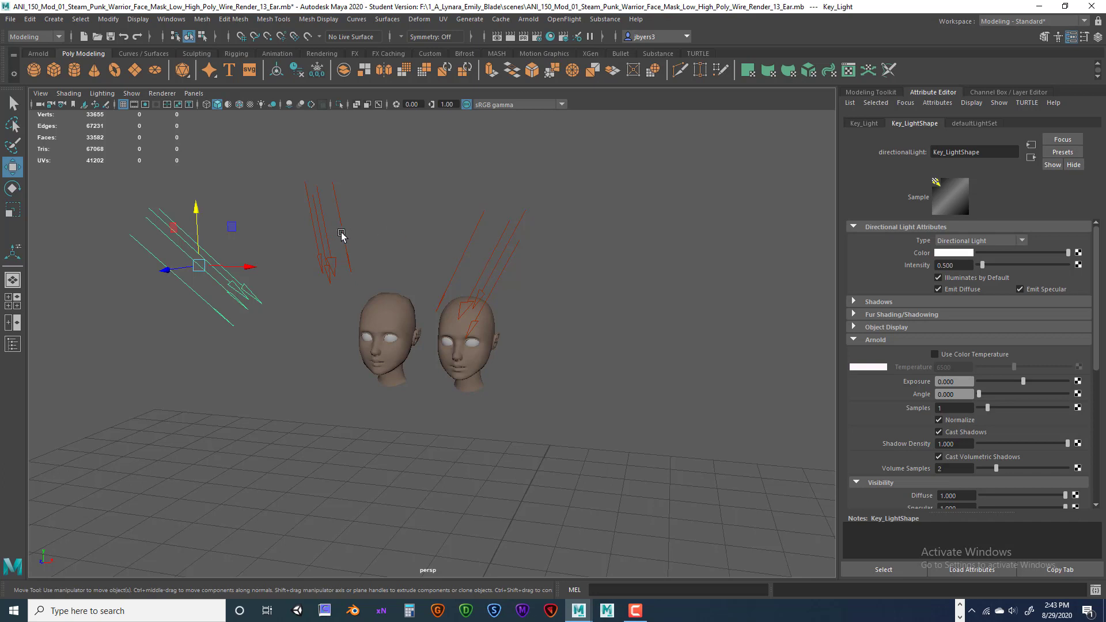
Cycle through the rim, key and fill lights, ending on Key_Light's Intensity field.
click(325, 241)
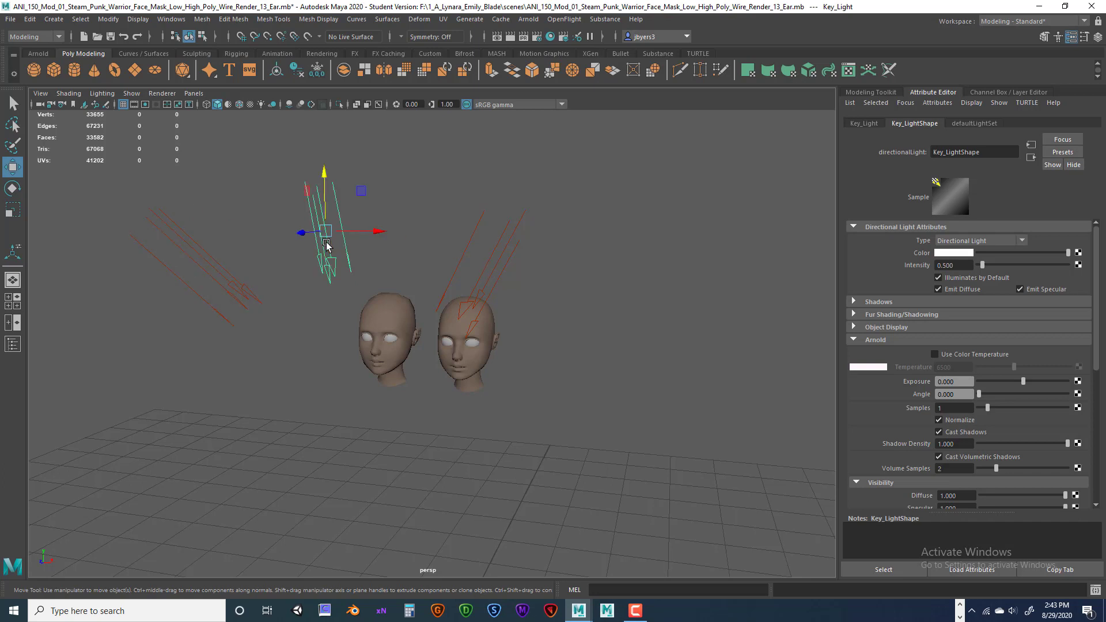
click(490, 264)
click(238, 285)
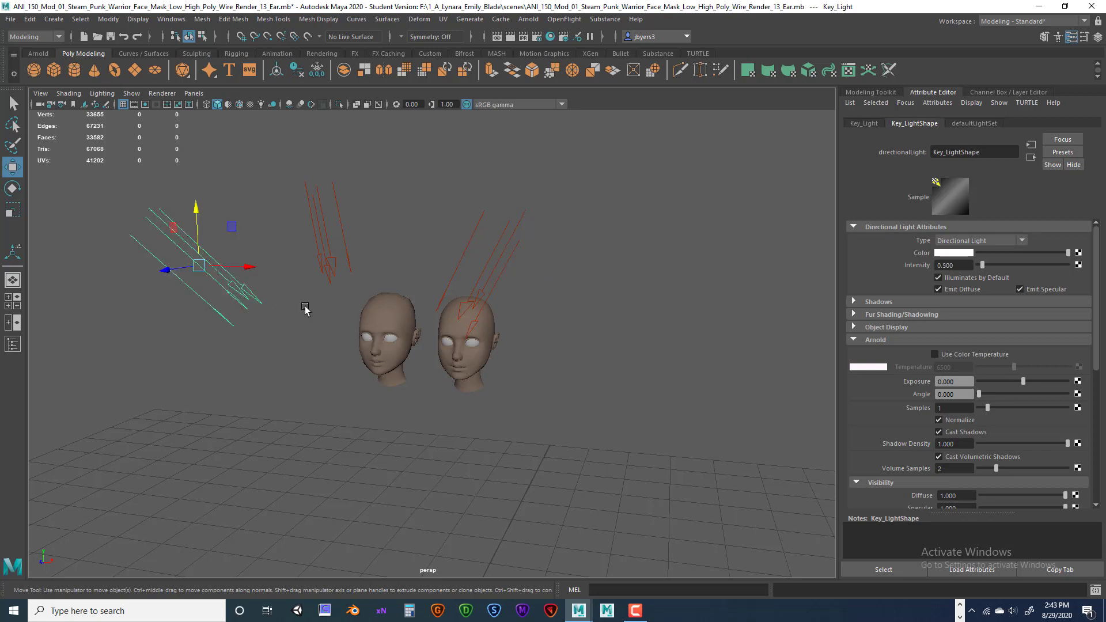
click(483, 286)
click(323, 269)
click(242, 294)
click(475, 292)
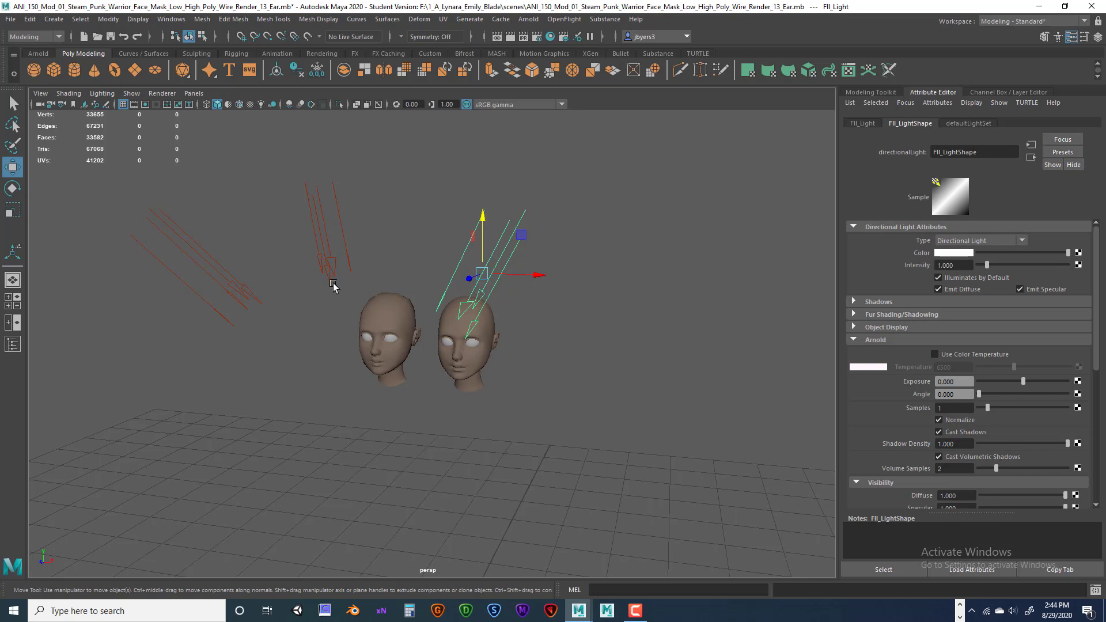
click(242, 289)
click(477, 300)
click(333, 269)
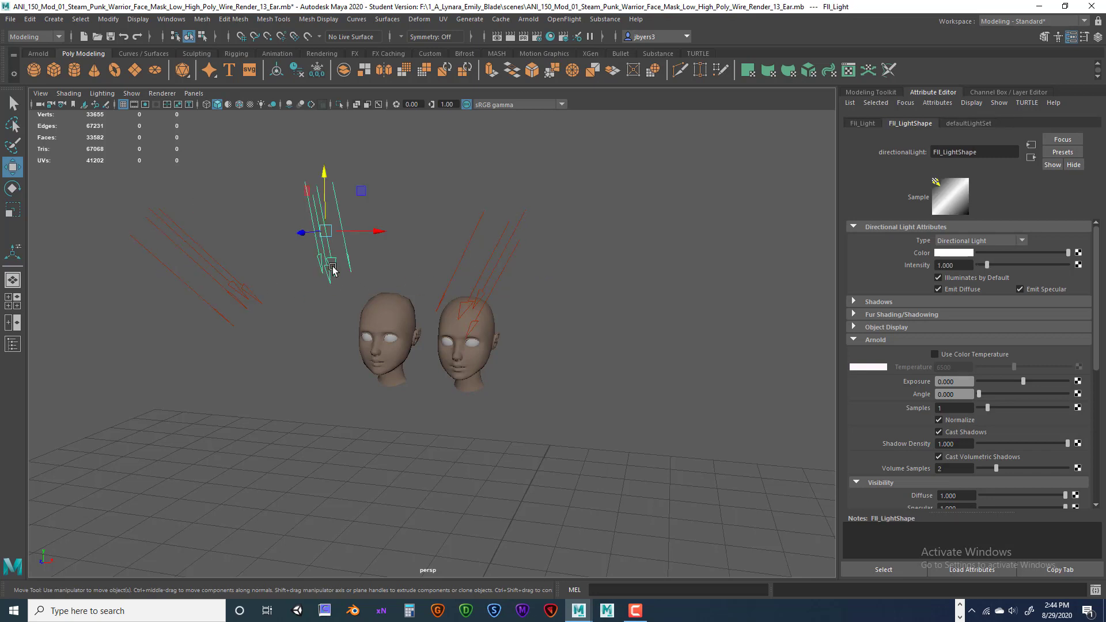
click(247, 291)
click(477, 294)
click(330, 270)
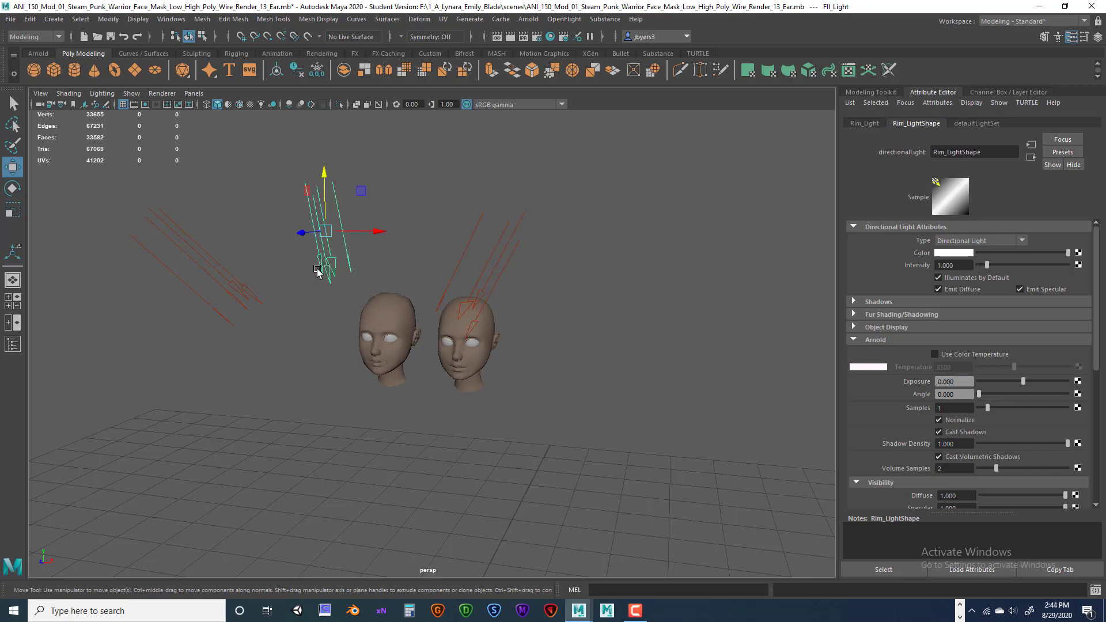
click(240, 296)
click(440, 302)
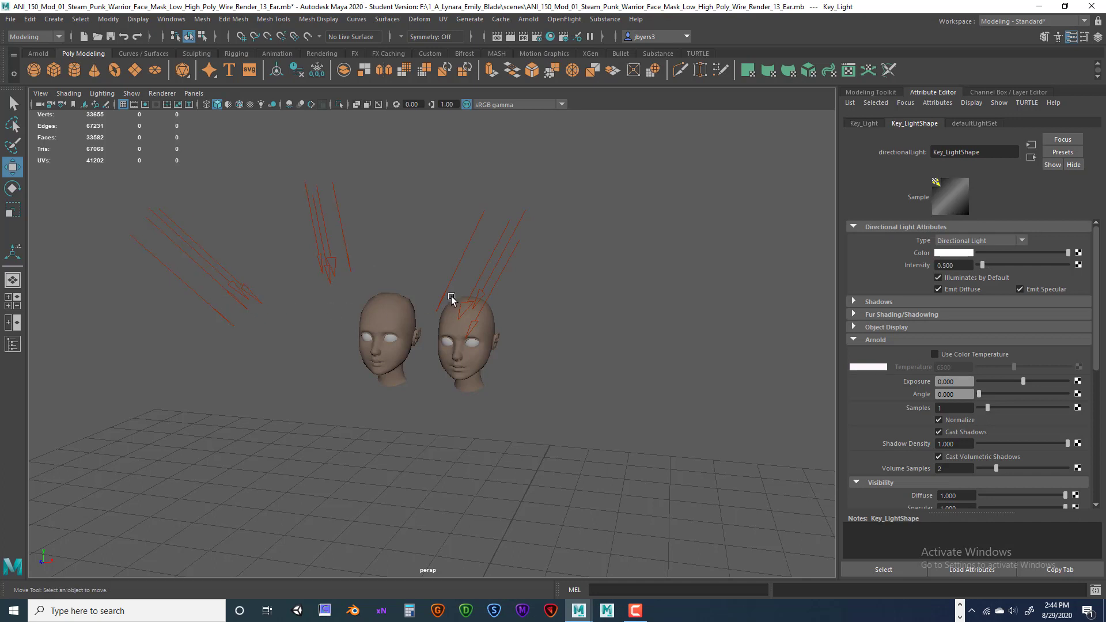
click(243, 296)
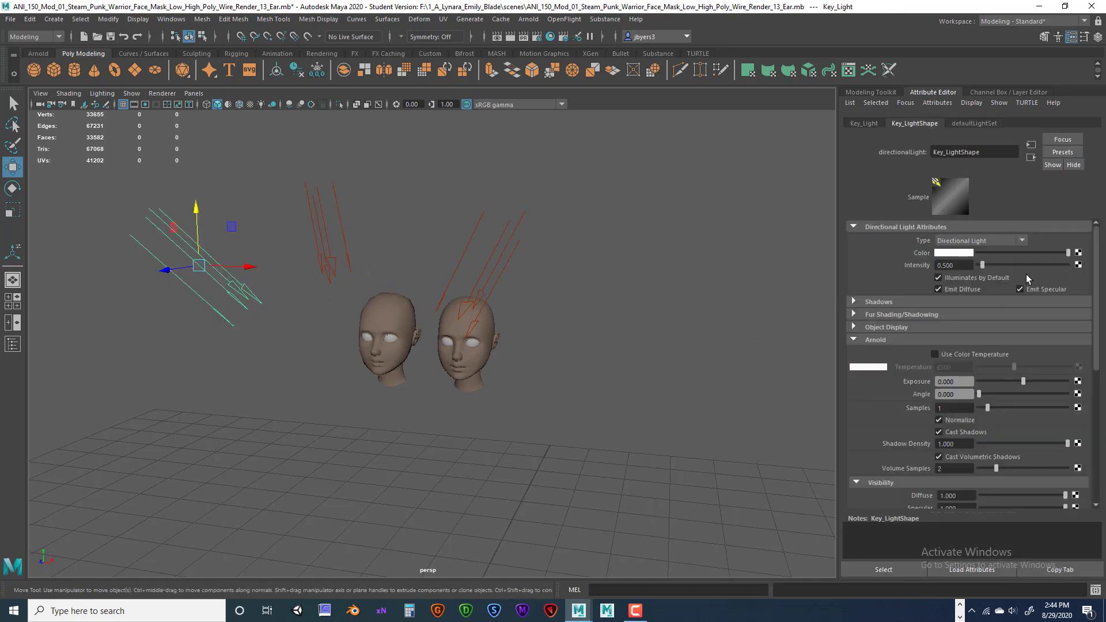
click(955, 265)
Give Key_Light an Arnold Exposure of 0.5 and 2 samples.
key(Tab)
key(Return)
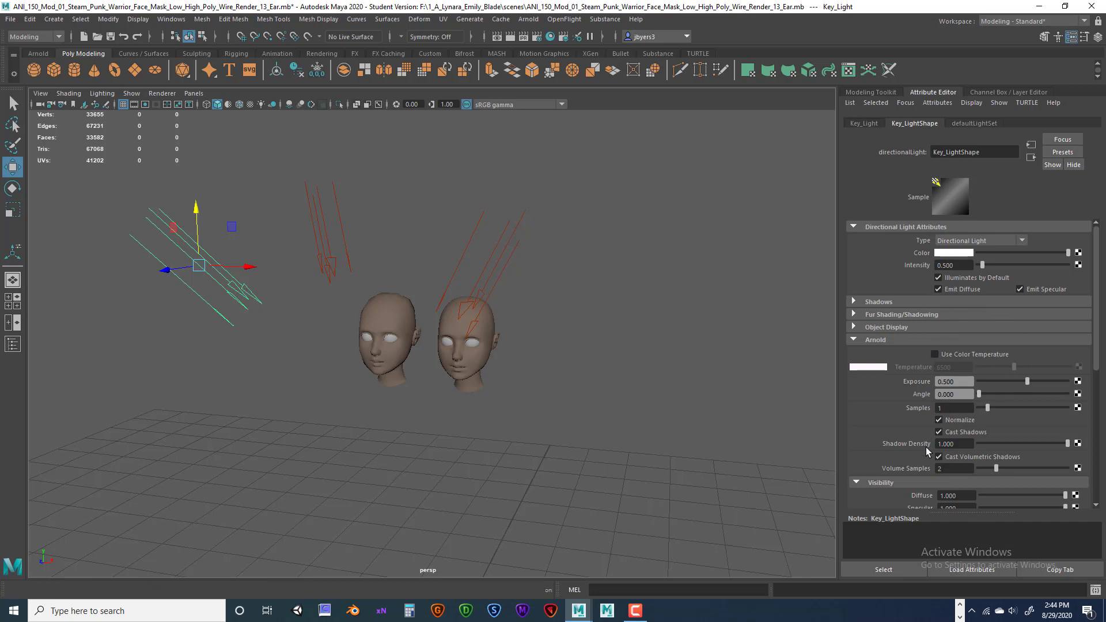
click(939, 408)
key(Return)
click(945, 266)
Enable Use Color Temperature at 6000 and set the light's Angle to 2.
click(935, 354)
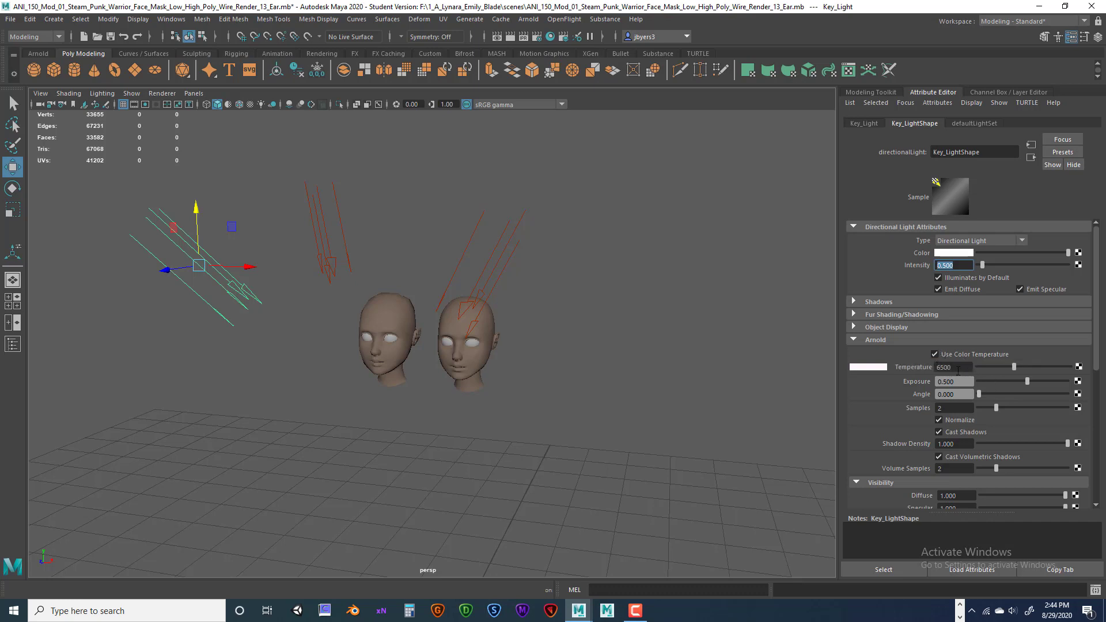
click(945, 367)
text(6)
key(Return)
drag(960, 395, 924, 393)
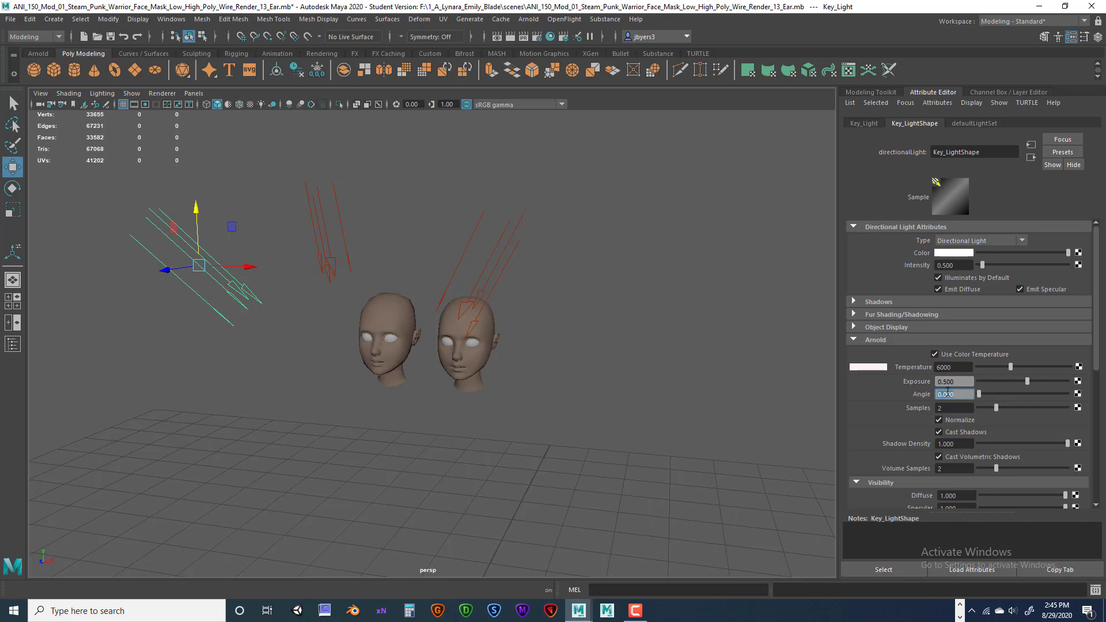
text(2)
key(Return)
Turn off Cast Volumetric Shadows for Key_Light.
scroll(962, 459, down, 3)
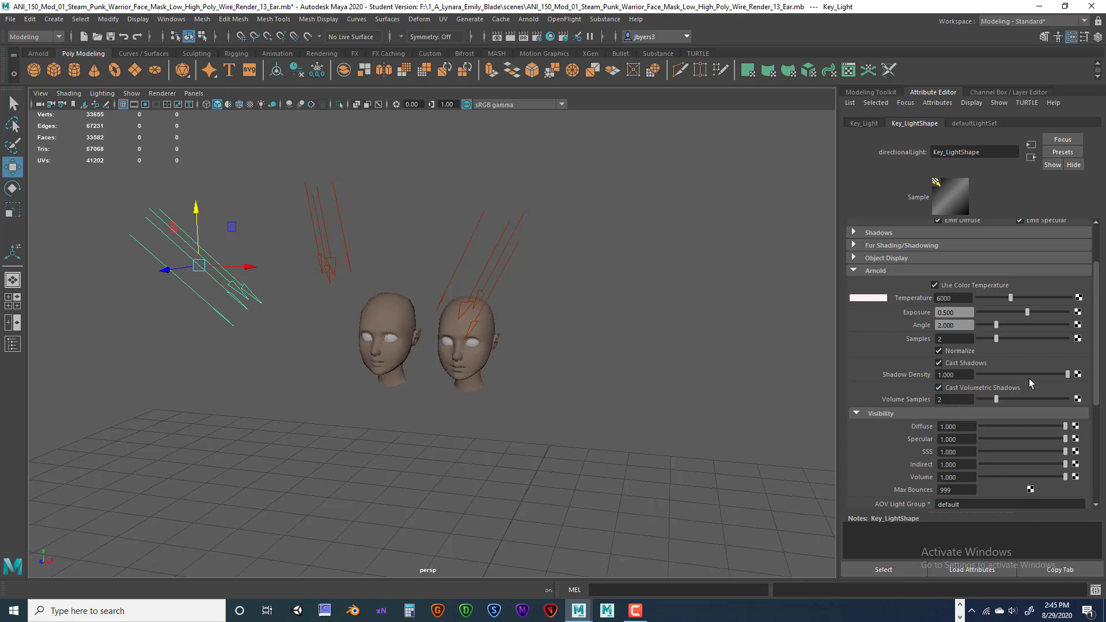
click(940, 388)
scroll(994, 453, down, 3)
scroll(991, 448, up, 5)
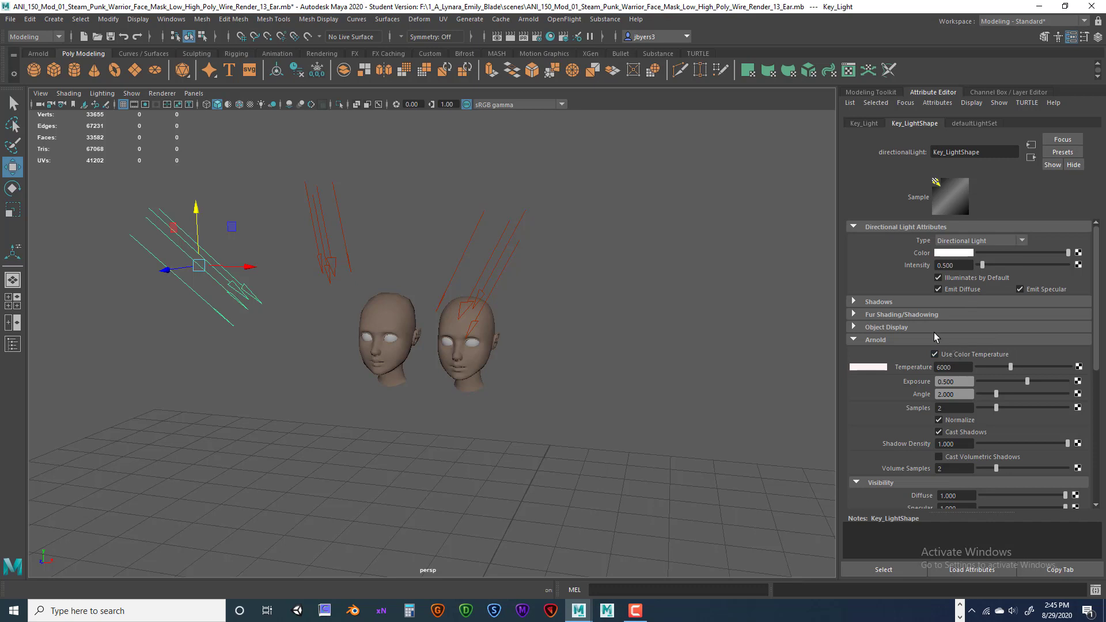
Select Fill_Light and set its Intensity and Arnold Exposure to 0.25.
click(493, 255)
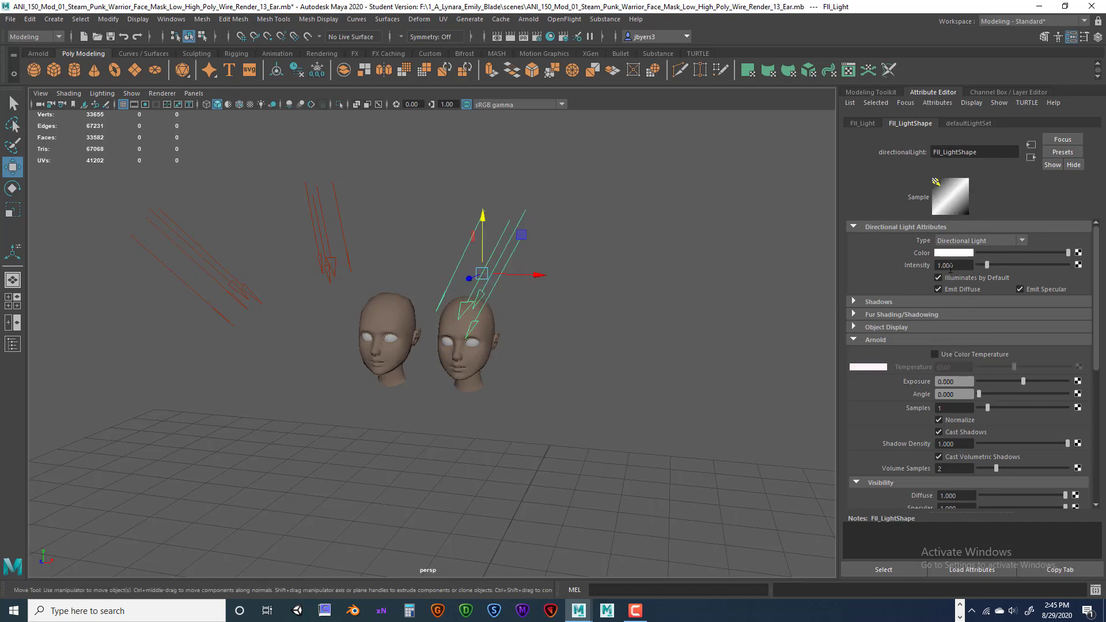
drag(957, 265, 934, 266)
key(BackSpace)
text(.25)
key(Return)
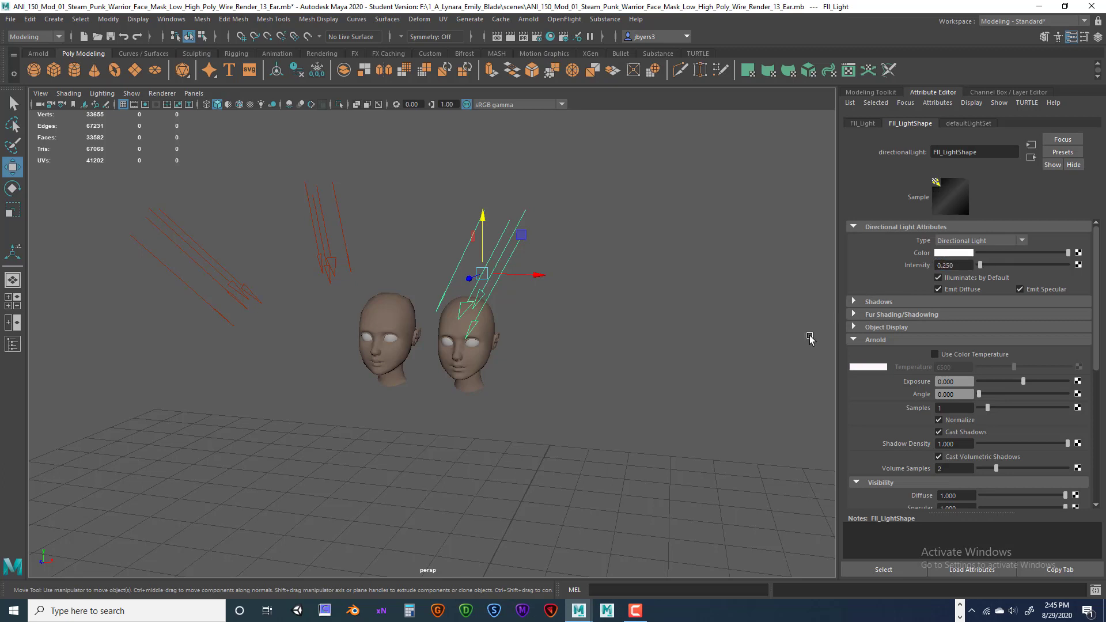
click(964, 381)
text(.25)
key(Return)
Turn on Use Color Temperature for the fill light and set it to 6000.
click(934, 354)
click(934, 367)
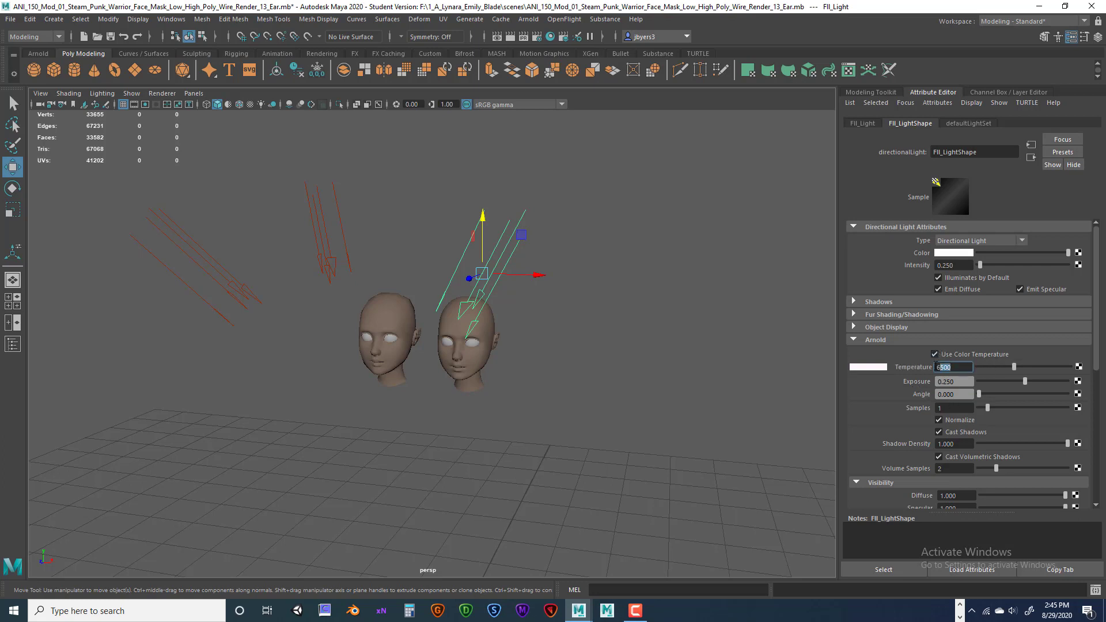
text(500)
key(Return)
click(938, 367)
text(6000)
key(Return)
Set the fill light's Samples to 1 and turn off Cast Shadows.
click(945, 395)
click(948, 408)
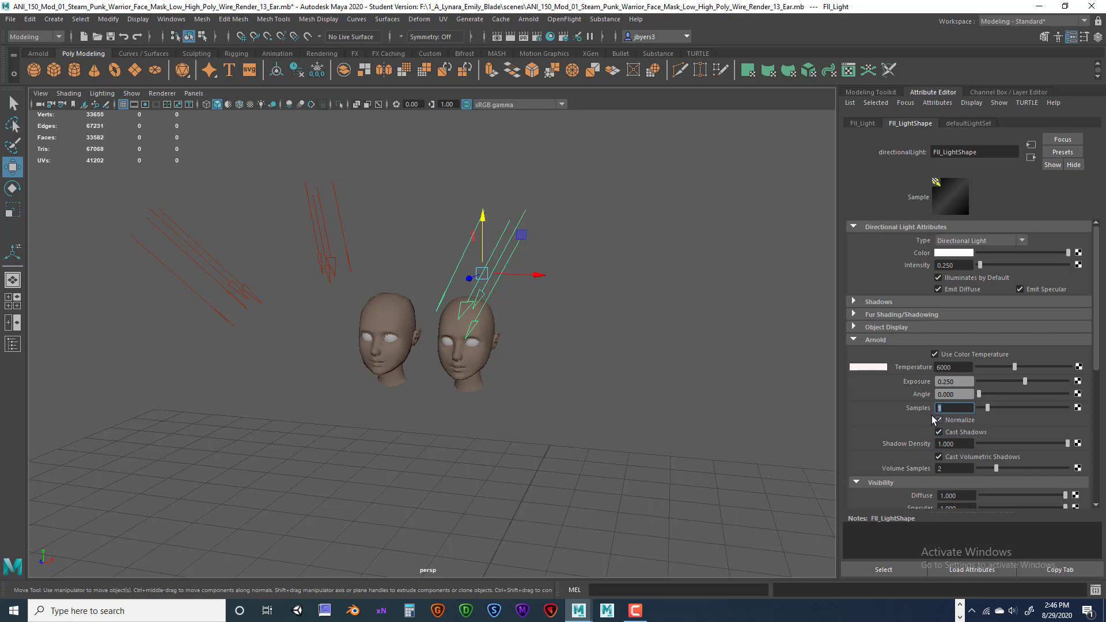
text(1)
click(938, 432)
Reselect lights in the viewport, finishing with Fill_Light selected.
drag(457, 272, 518, 310)
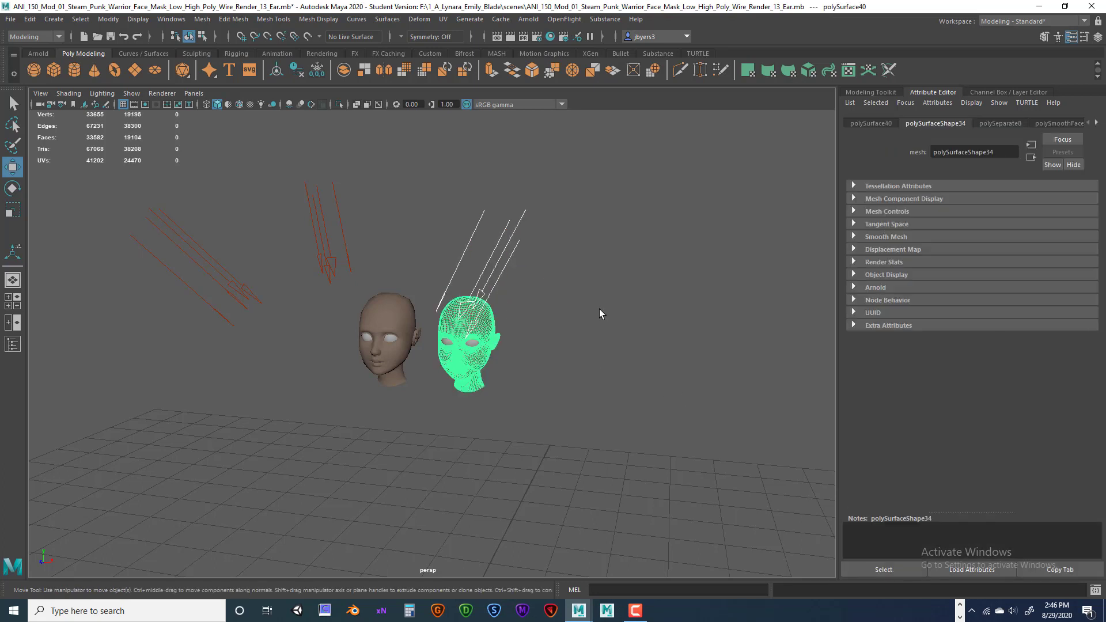
click(472, 236)
click(472, 236)
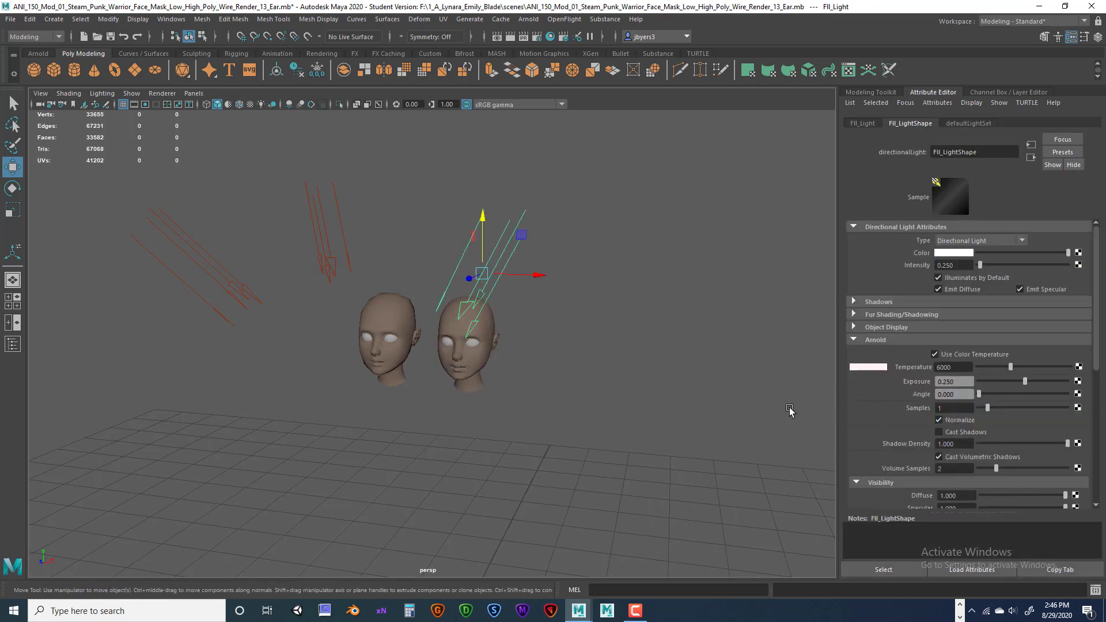
click(225, 296)
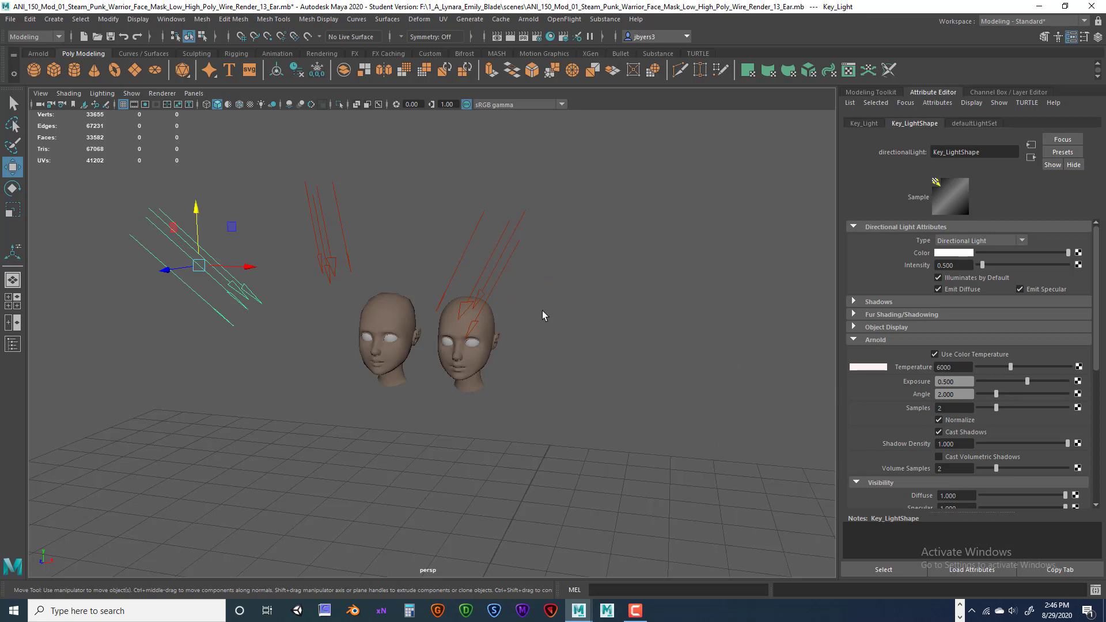
drag(456, 226, 509, 257)
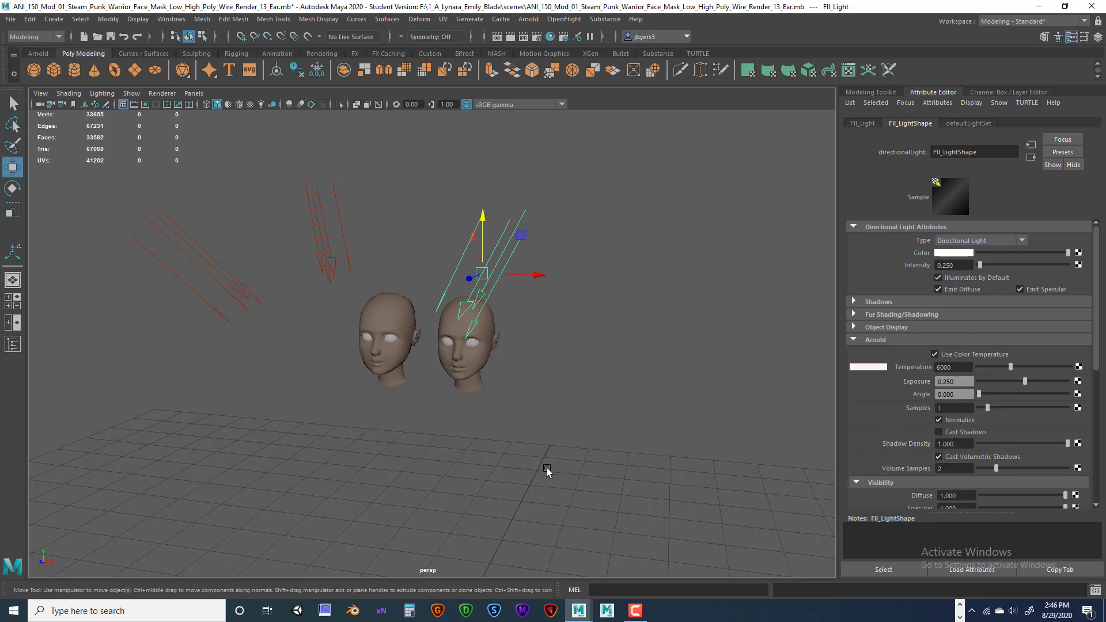
Select Rim_Light and set its Intensity and Exposure to 0.125.
click(333, 264)
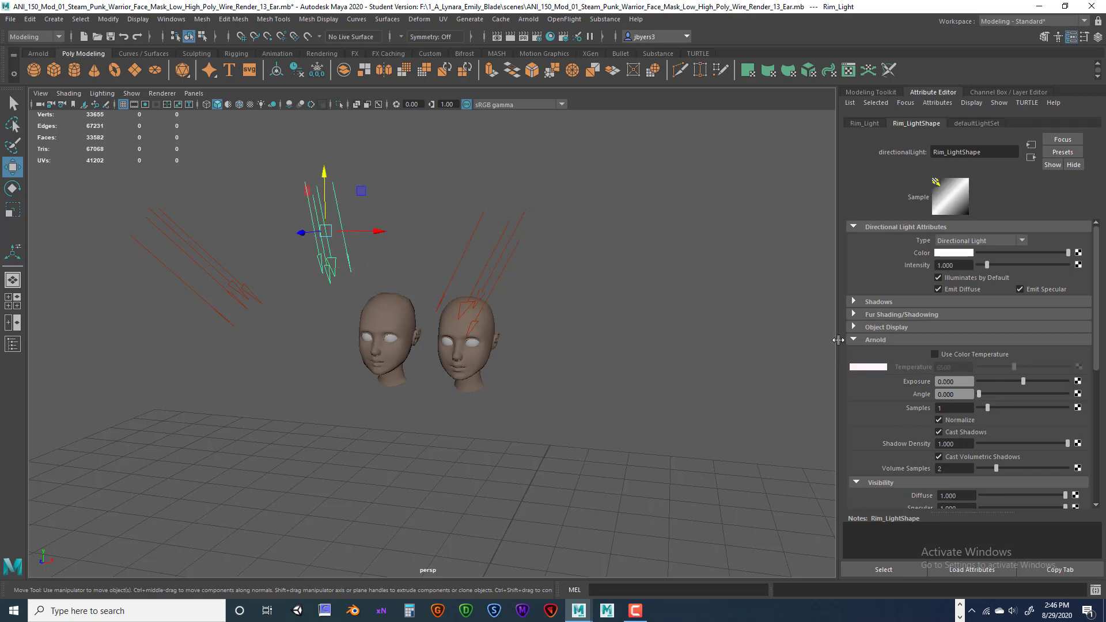
drag(959, 265, 931, 265)
key(BackSpace)
text(.125)
key(Return)
click(963, 381)
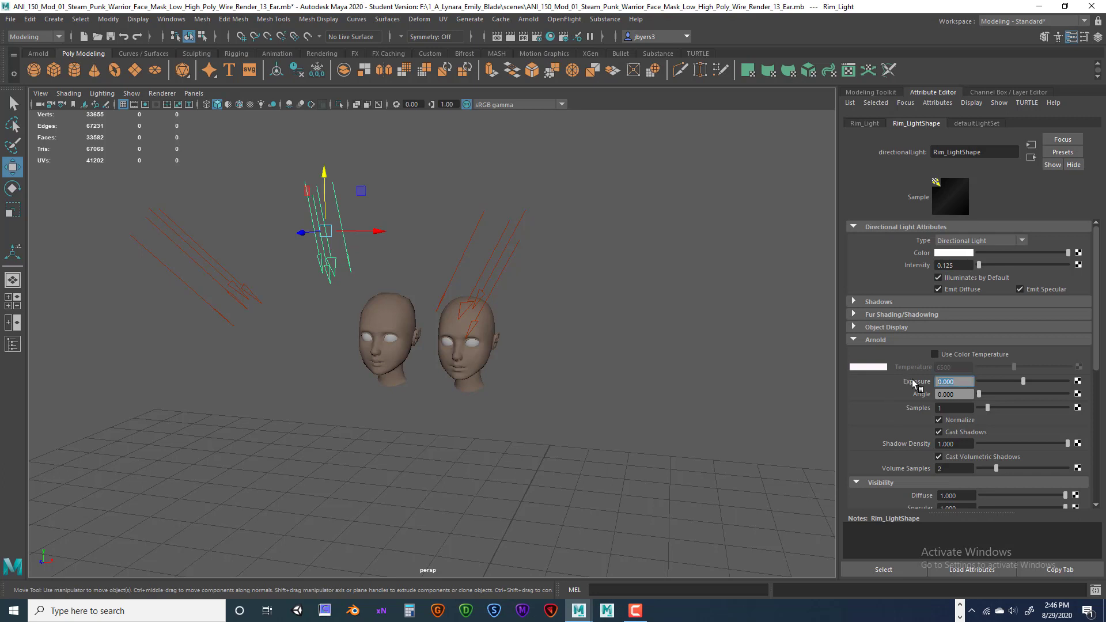
key(BackSpace)
text(0.125)
key(Return)
Enable colour temperature at 6000 and turn off Cast Volumetric Shadows and Cast Shadows.
click(934, 354)
click(952, 367)
key(BackSpace)
key(BackSpace)
key(BackSpace)
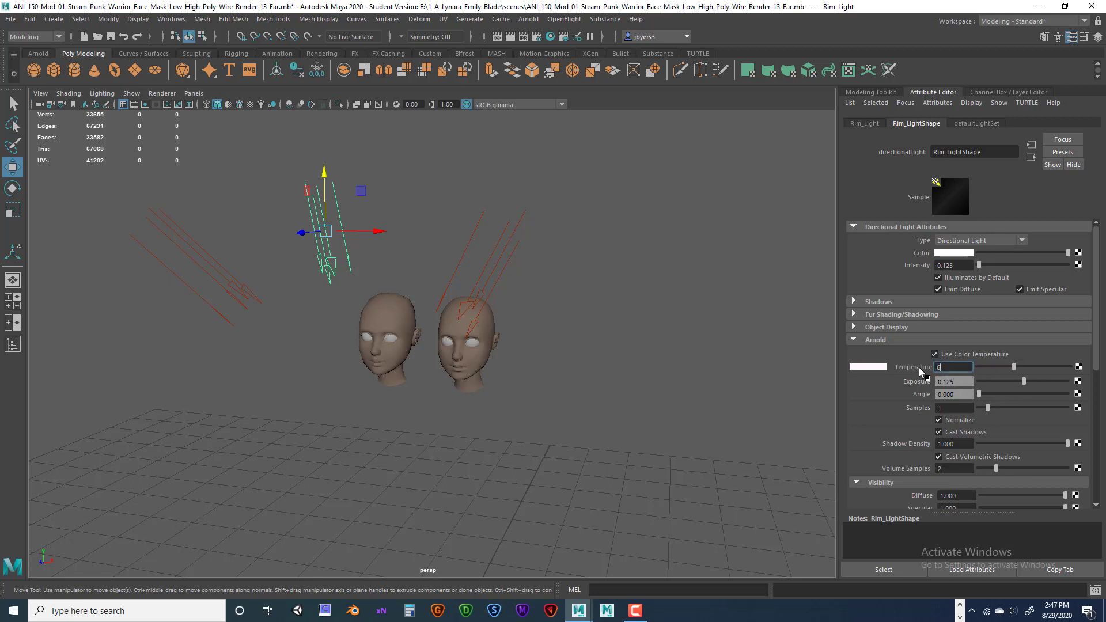
text(000)
key(Return)
drag(1096, 366, 1096, 401)
click(938, 383)
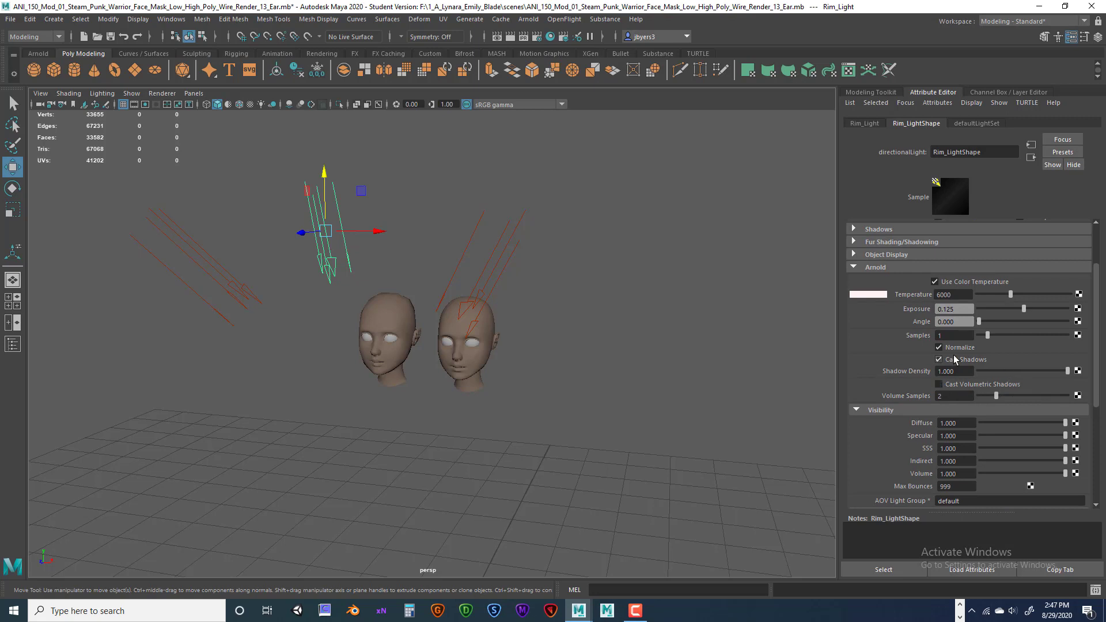
click(971, 361)
scroll(1014, 359, up, 3)
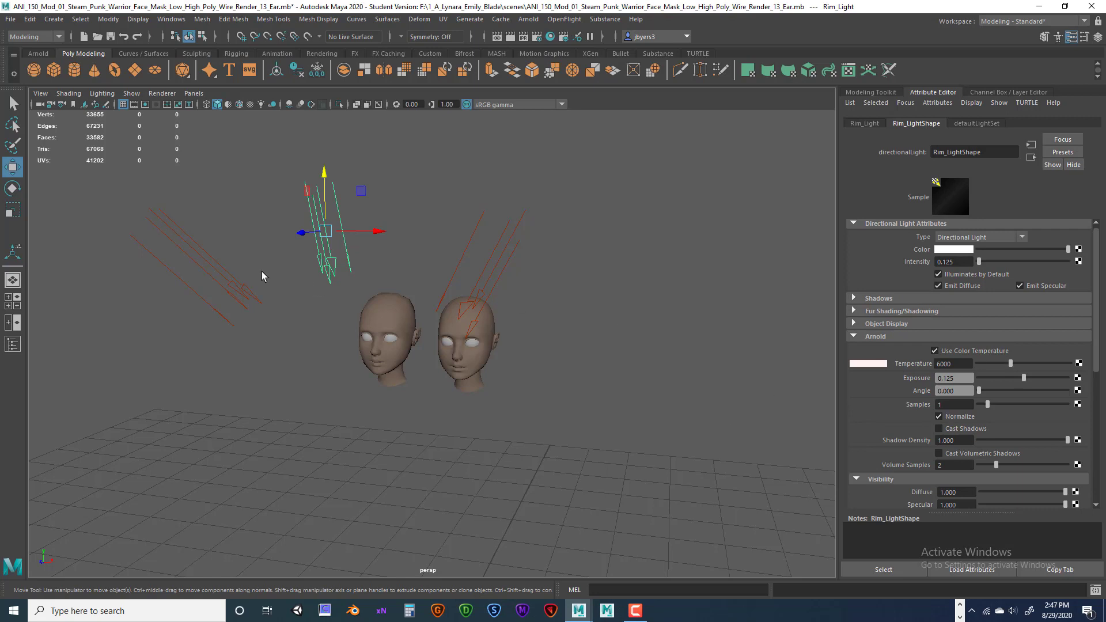
Select the key, fill and rim lights in turn to review their settings.
click(256, 298)
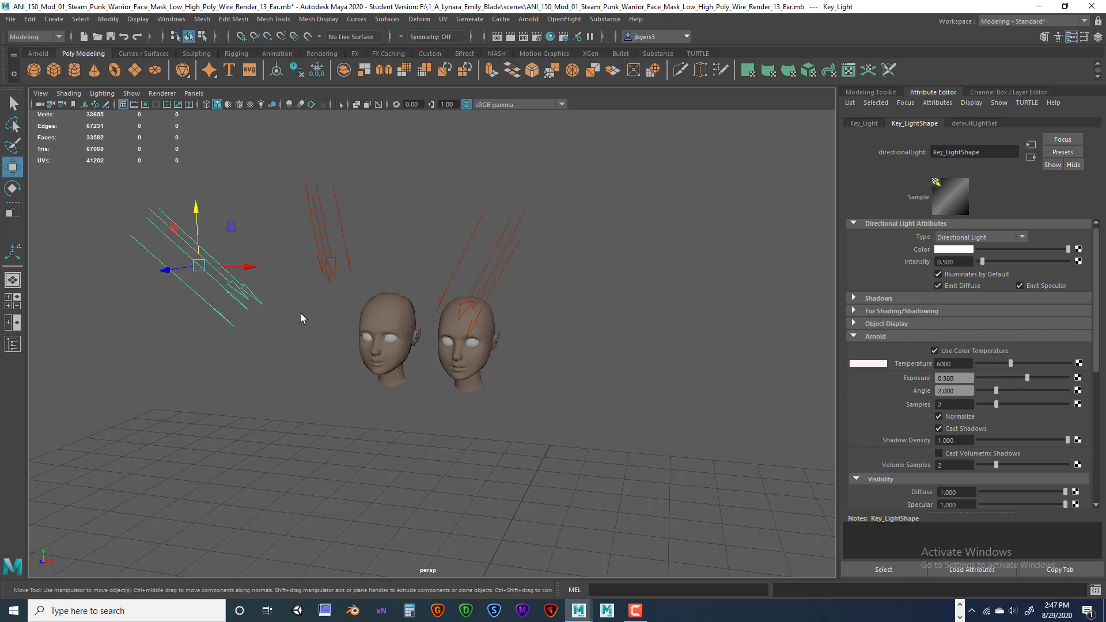
click(468, 221)
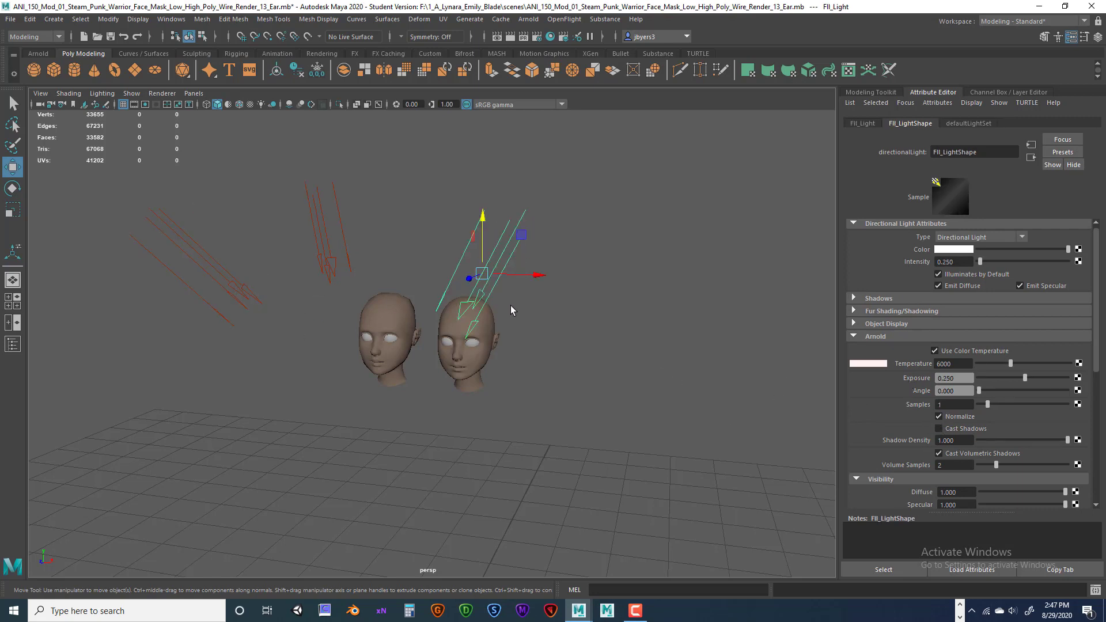
click(312, 214)
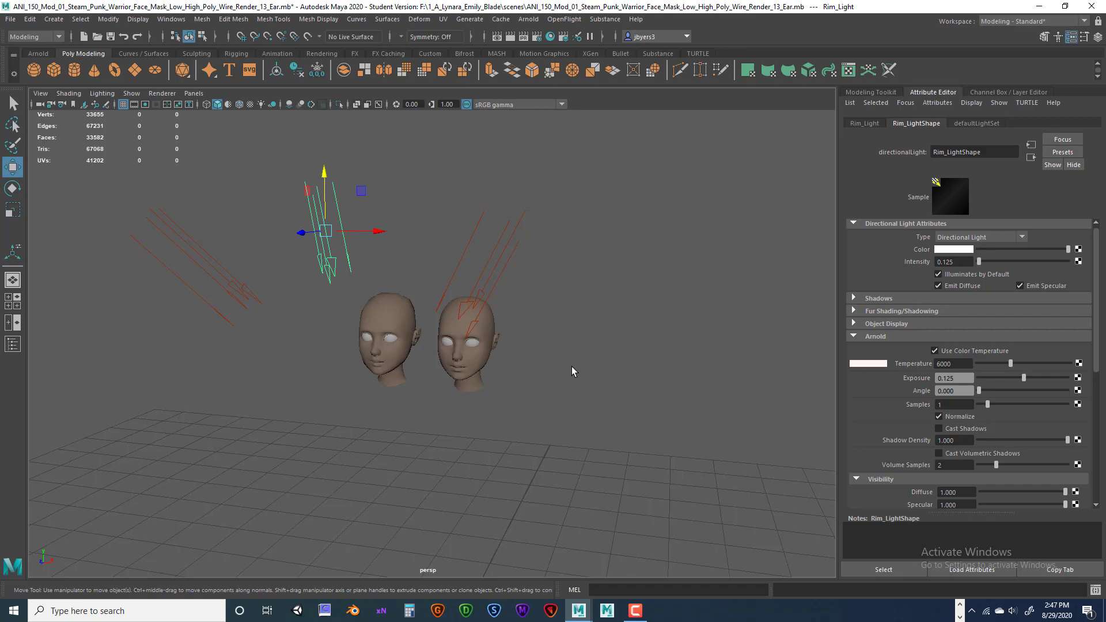
Dolly in and tumble the camera until both heads fill the view, facing the camera.
scroll(569, 371, up, 5)
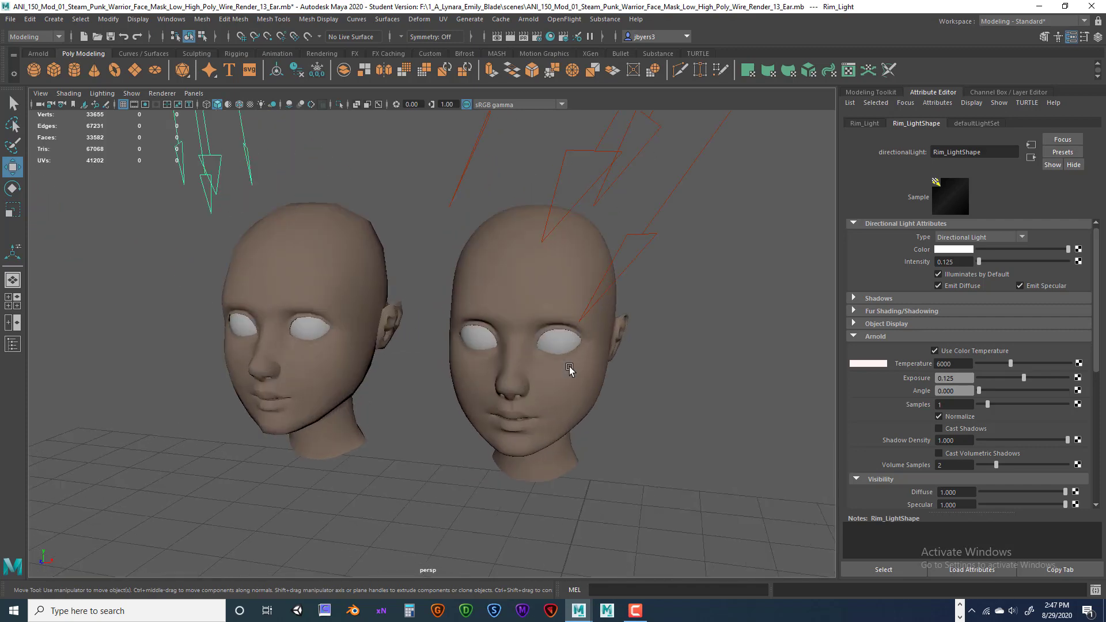
alt+drag(593, 383, 619, 371)
scroll(616, 375, up, 4)
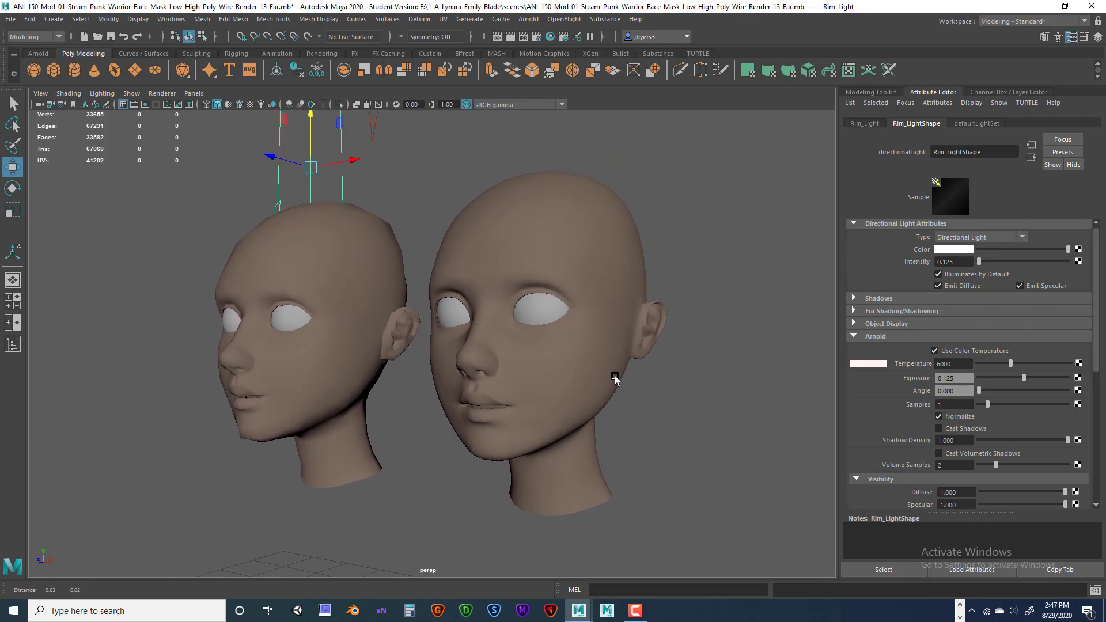
alt+drag(661, 390, 657, 311)
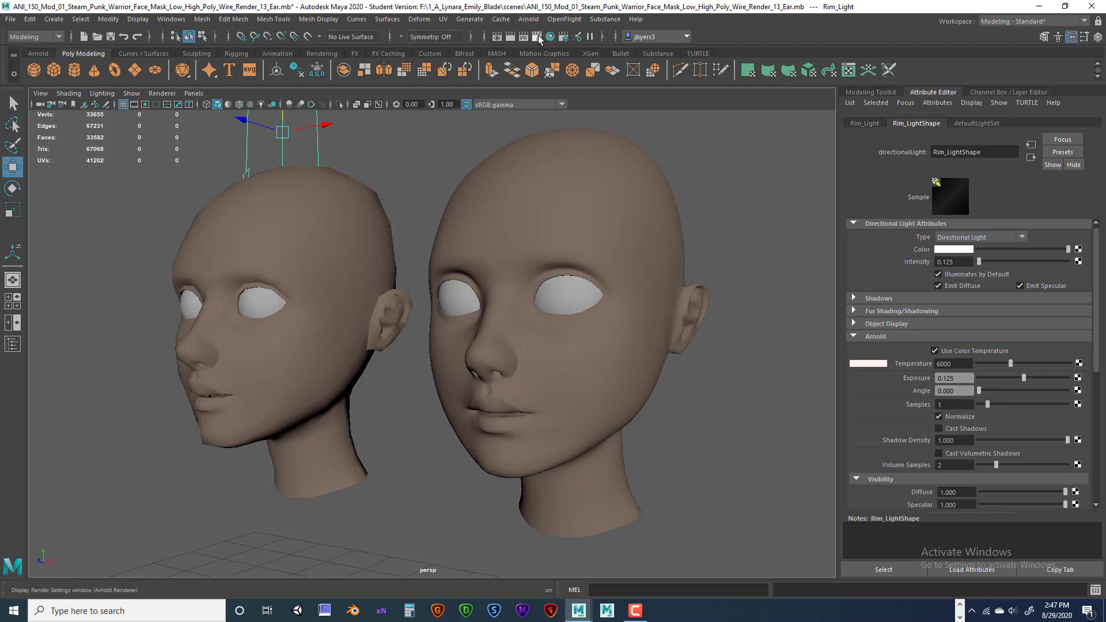
Open Render Settings and review the Arnold Renderer sampling settings.
click(536, 38)
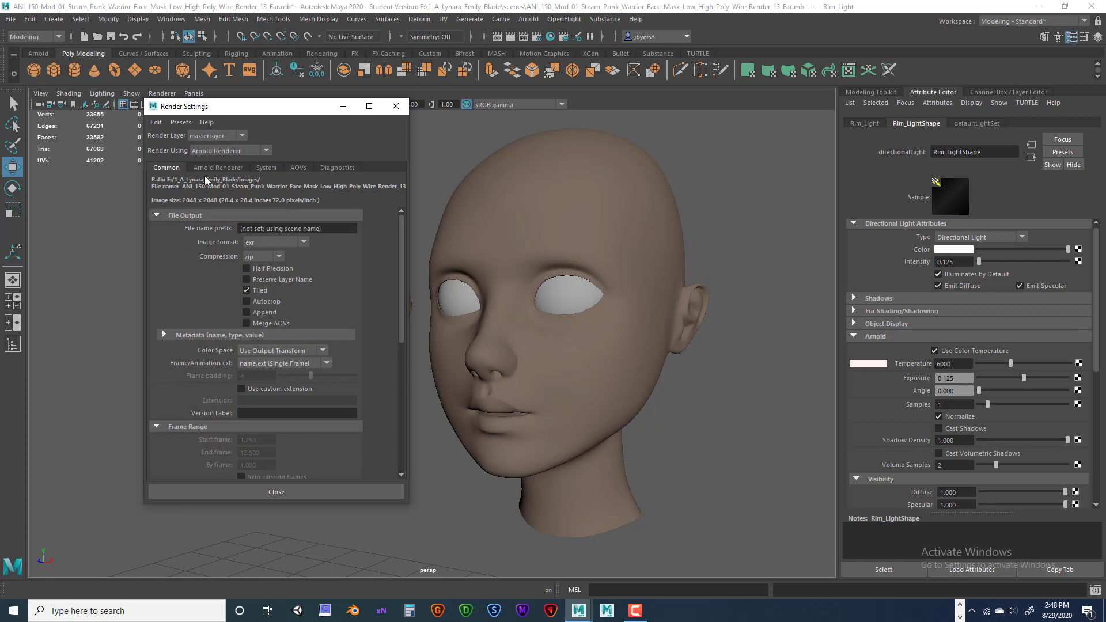
click(257, 163)
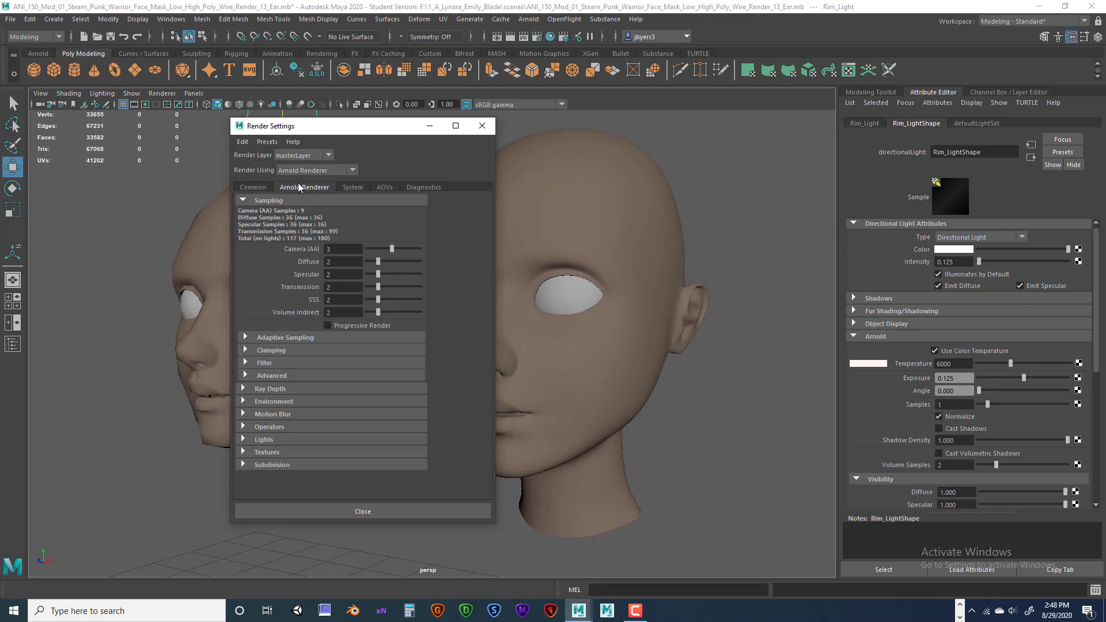
click(265, 186)
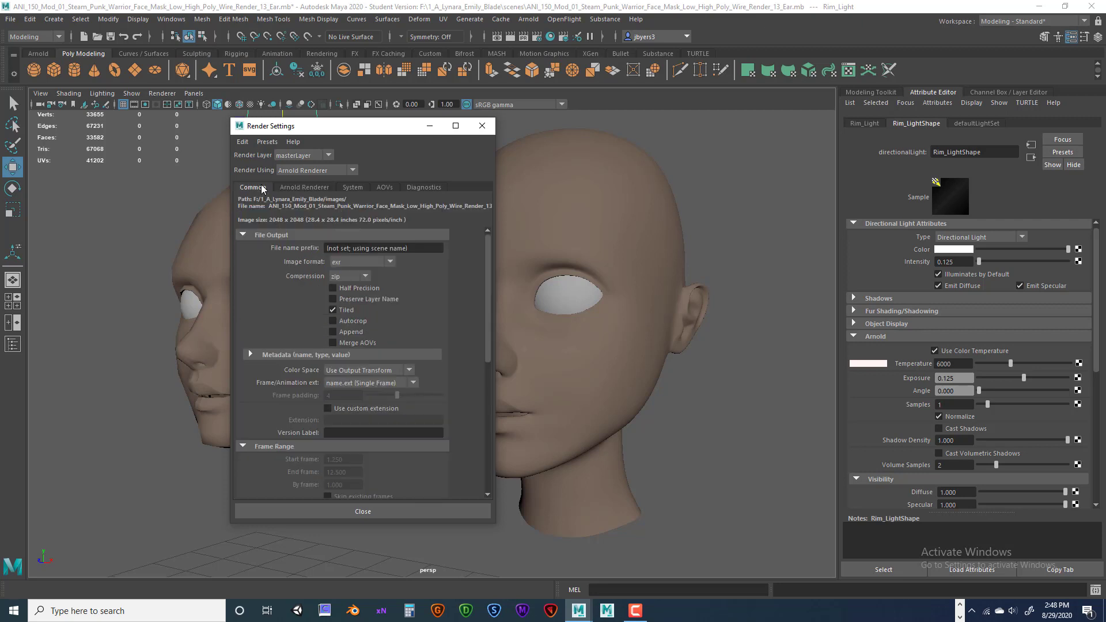
Set the Common Image Size preset to HD_540 (960 x 540) and close Render Settings.
scroll(442, 360, down, 6)
scroll(442, 360, down, 1)
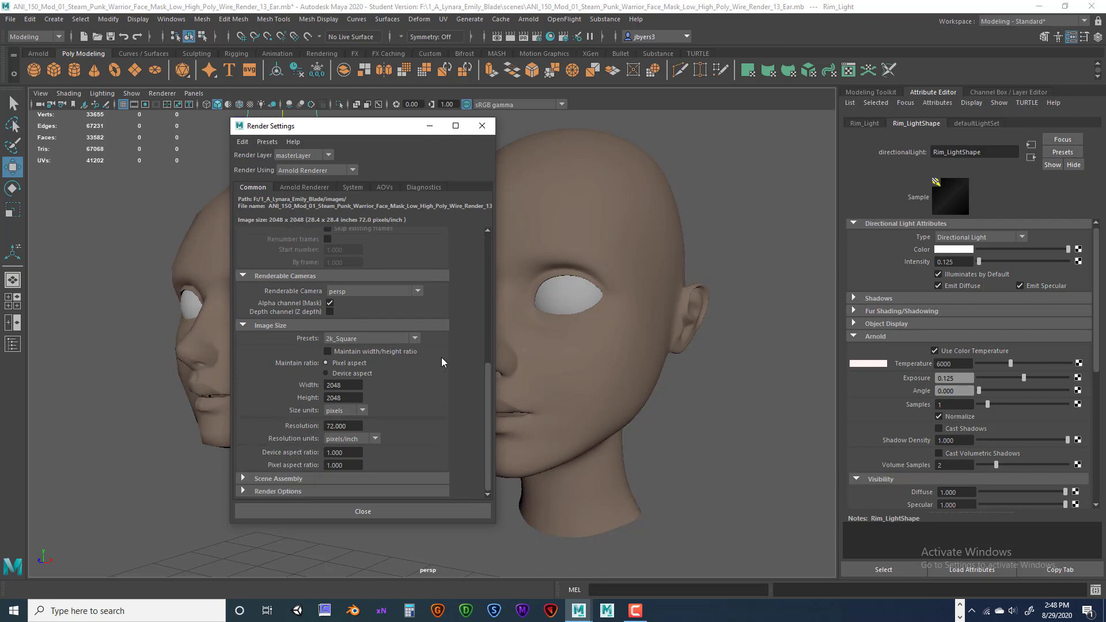
scroll(420, 355, up, 10)
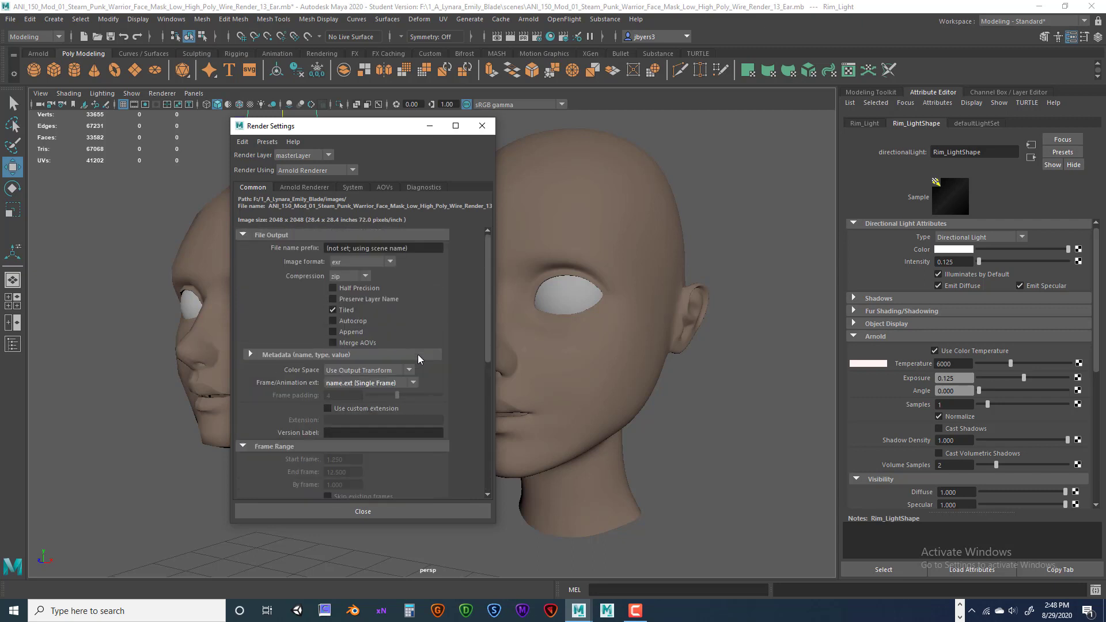
scroll(417, 354, down, 10)
click(398, 340)
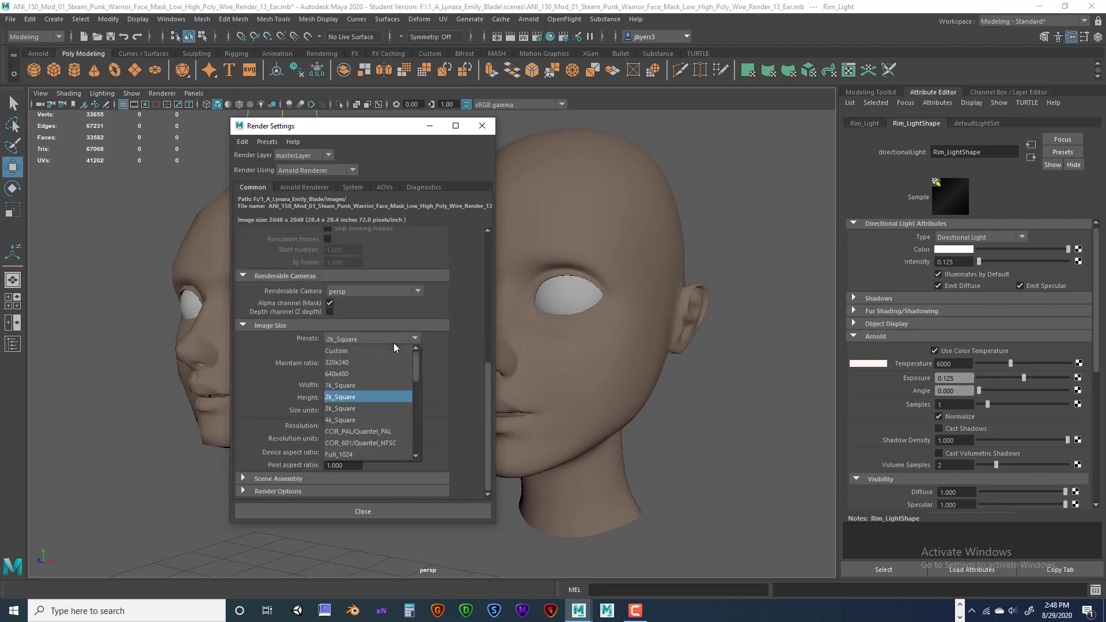
scroll(367, 363, down, 5)
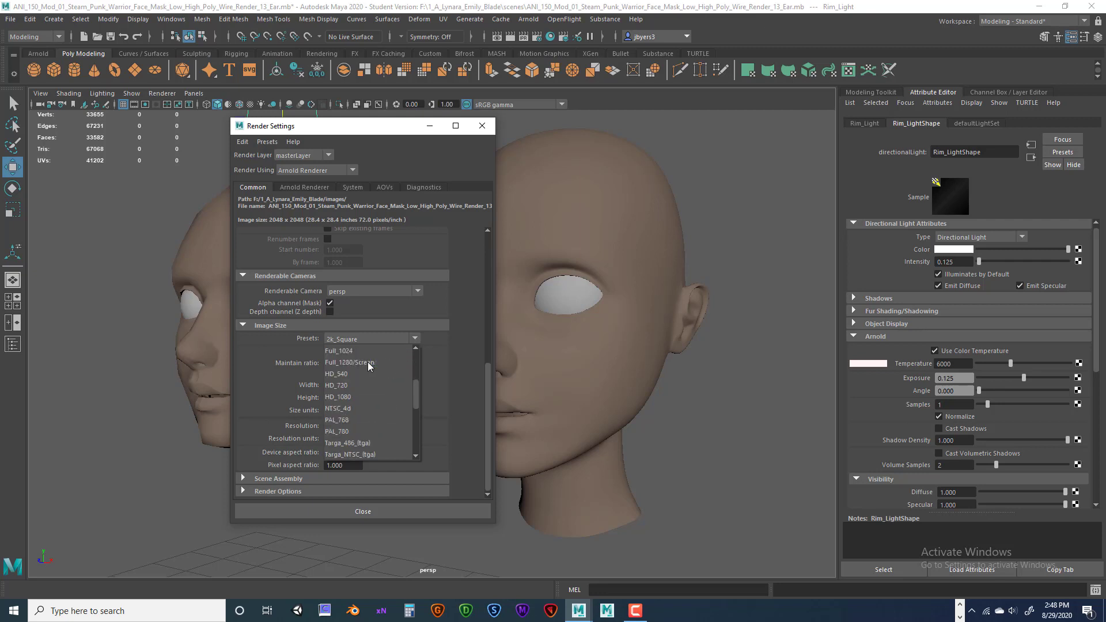
scroll(367, 362, up, 5)
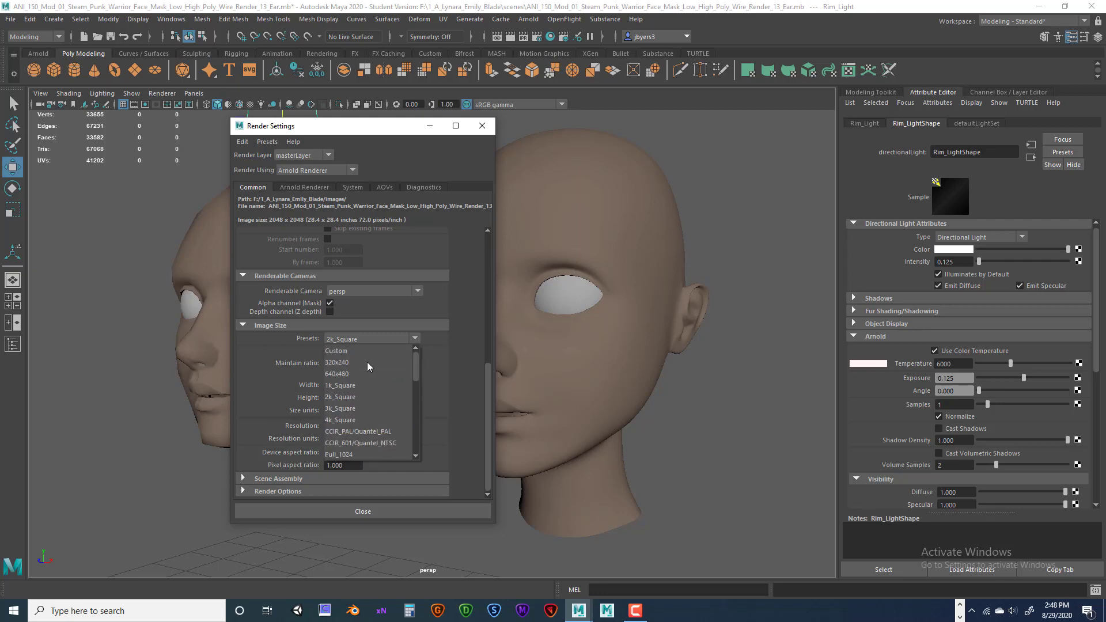
scroll(368, 361, down, 3)
click(340, 374)
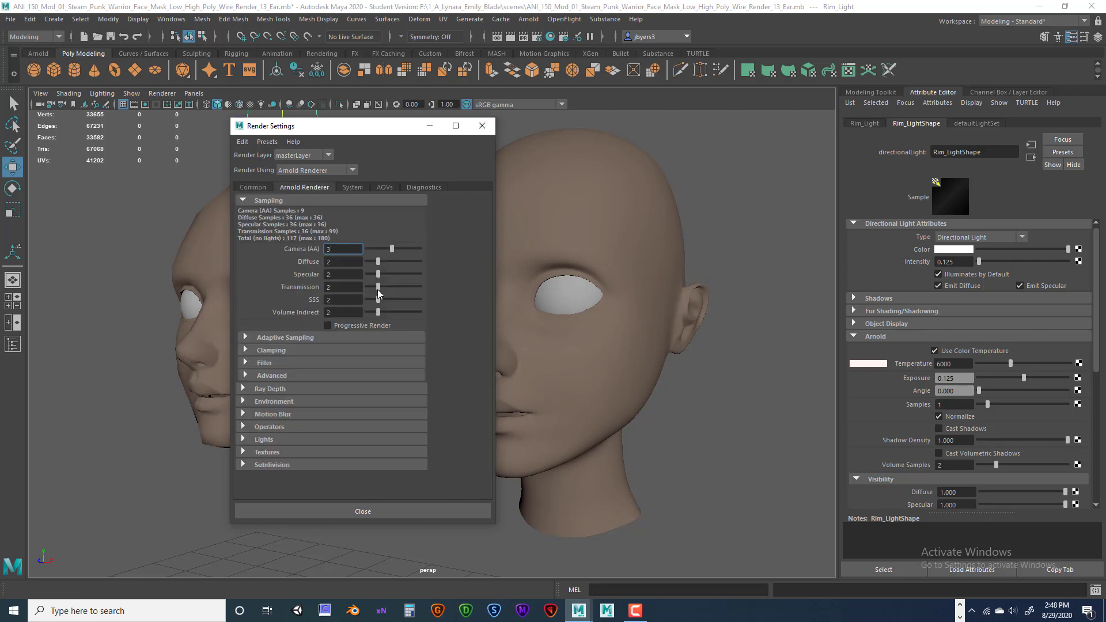
click(482, 126)
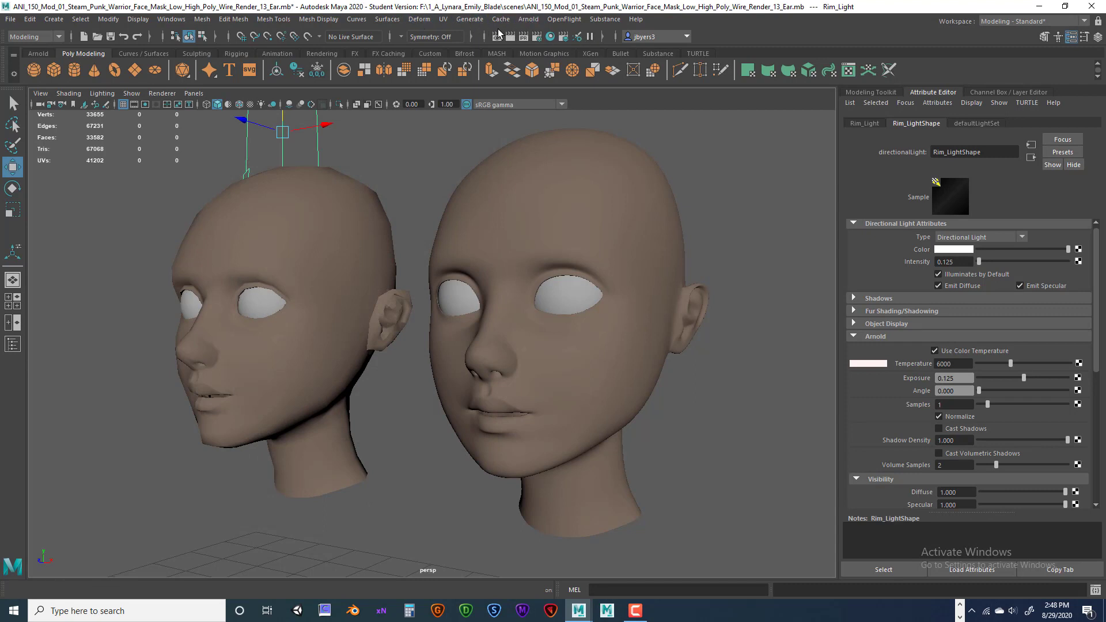
Render the heads with Arnold > Render, then close the RenderView once it finishes.
click(532, 21)
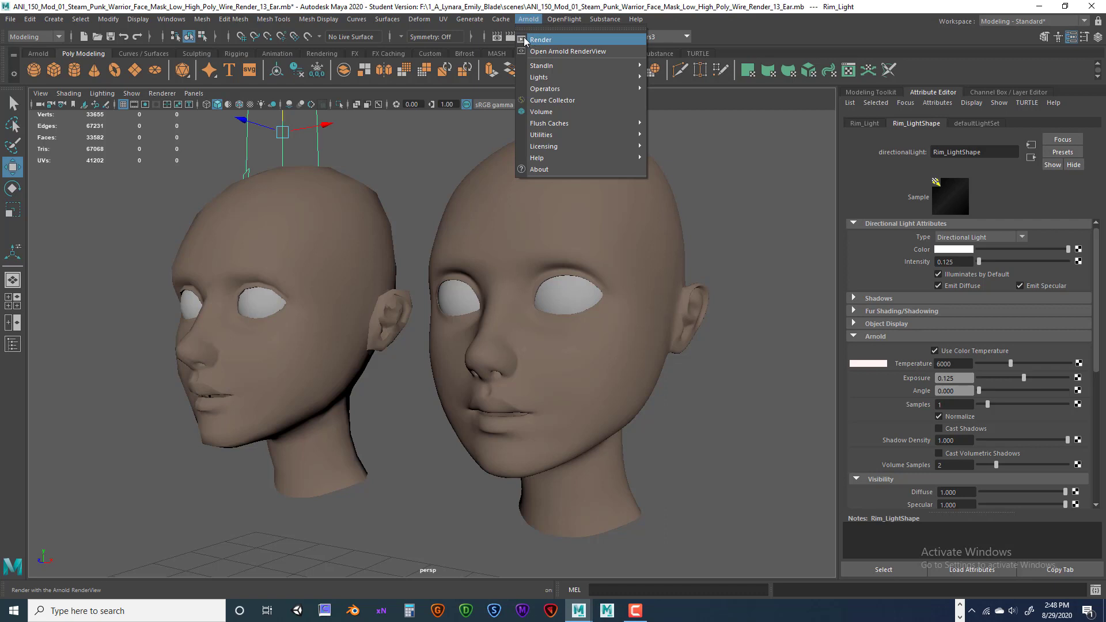
click(522, 40)
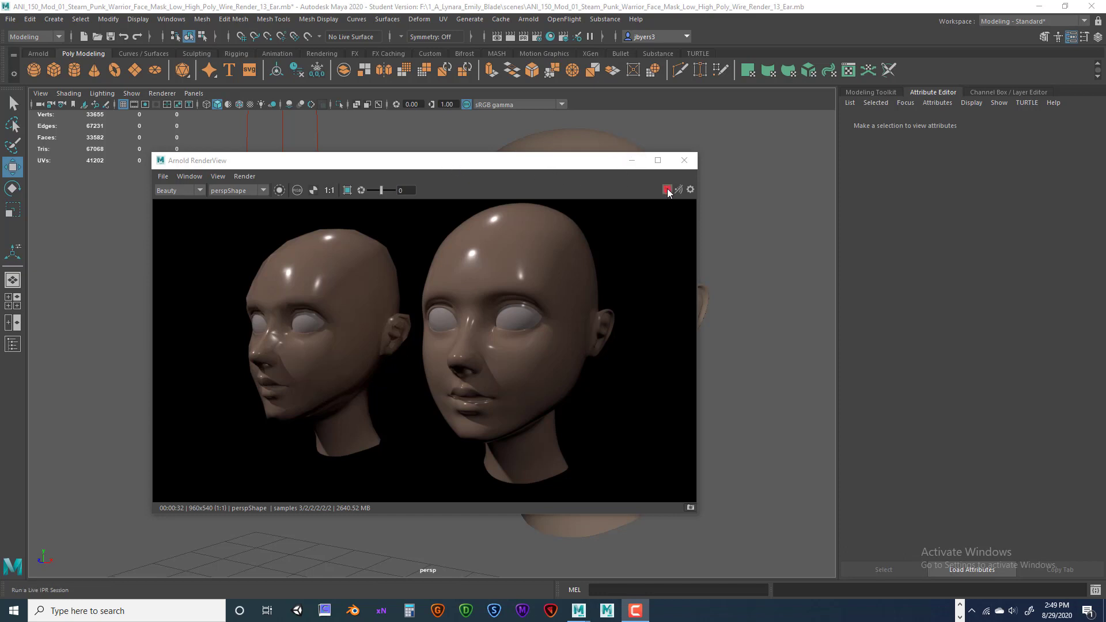
drag(581, 159, 581, 143)
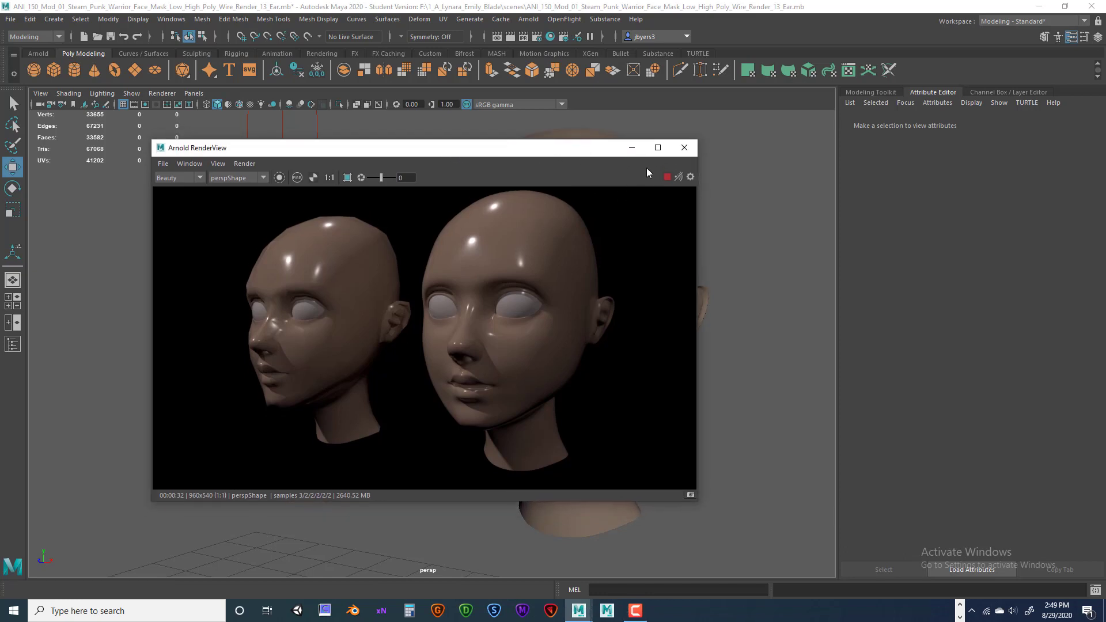
click(685, 151)
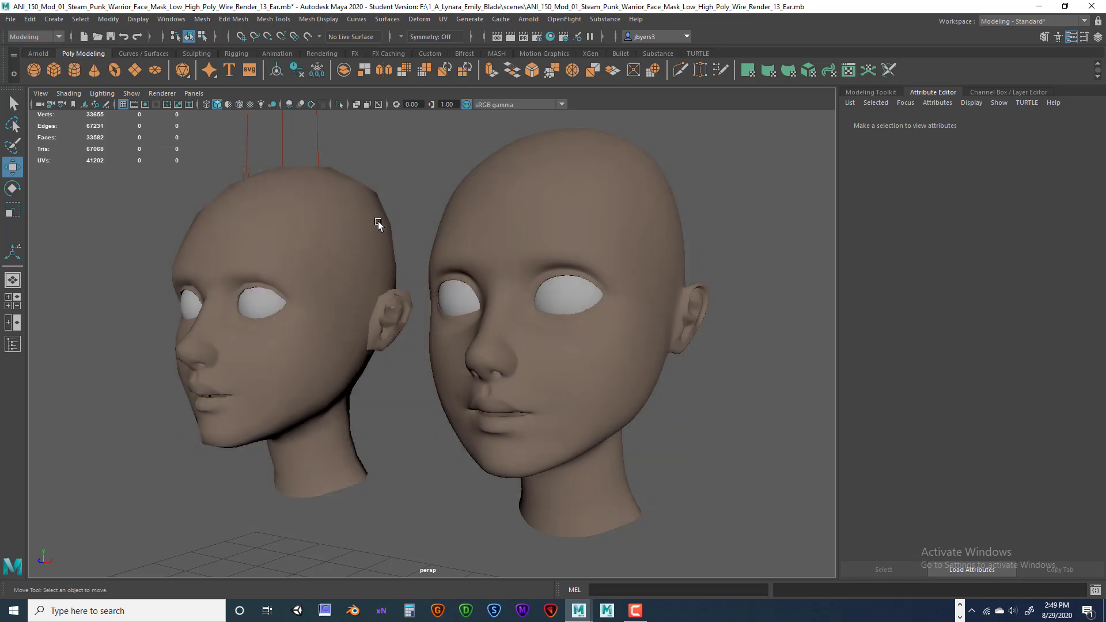
Save the scene as ANI_150_..._Render_14_Render_Ear.mb, replacing Wire with Render, accepting the Student warning.
click(10, 21)
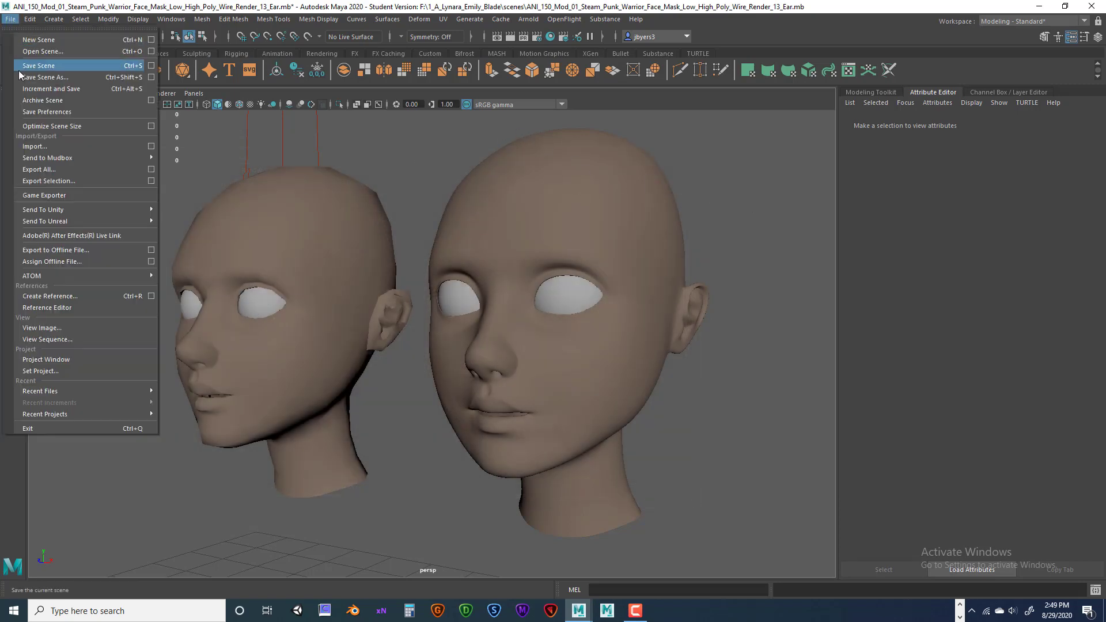
click(41, 78)
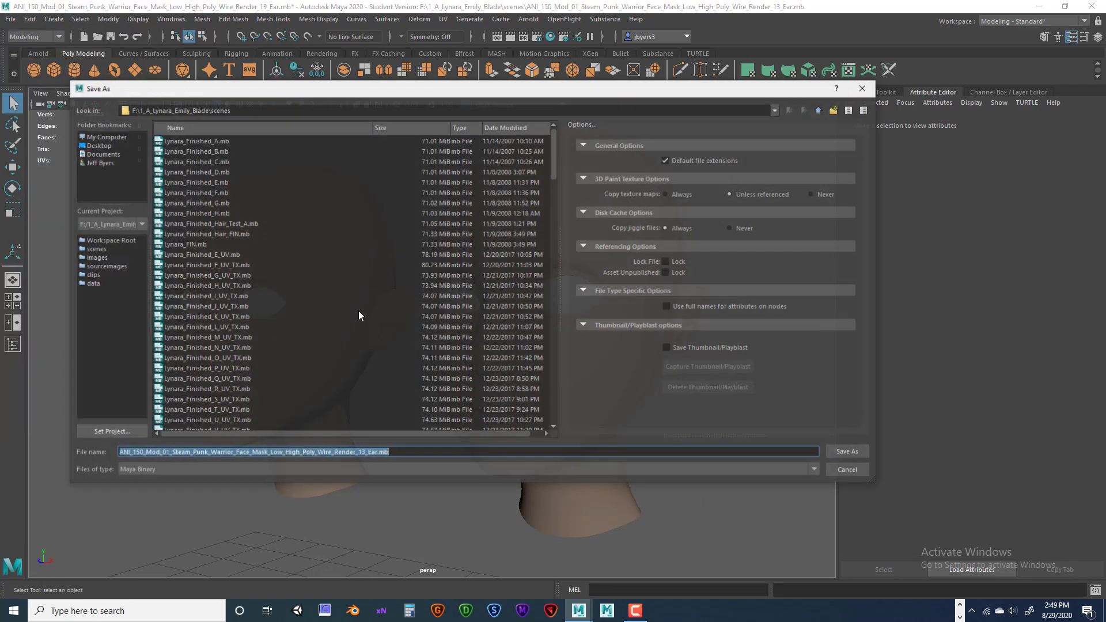
click(391, 452)
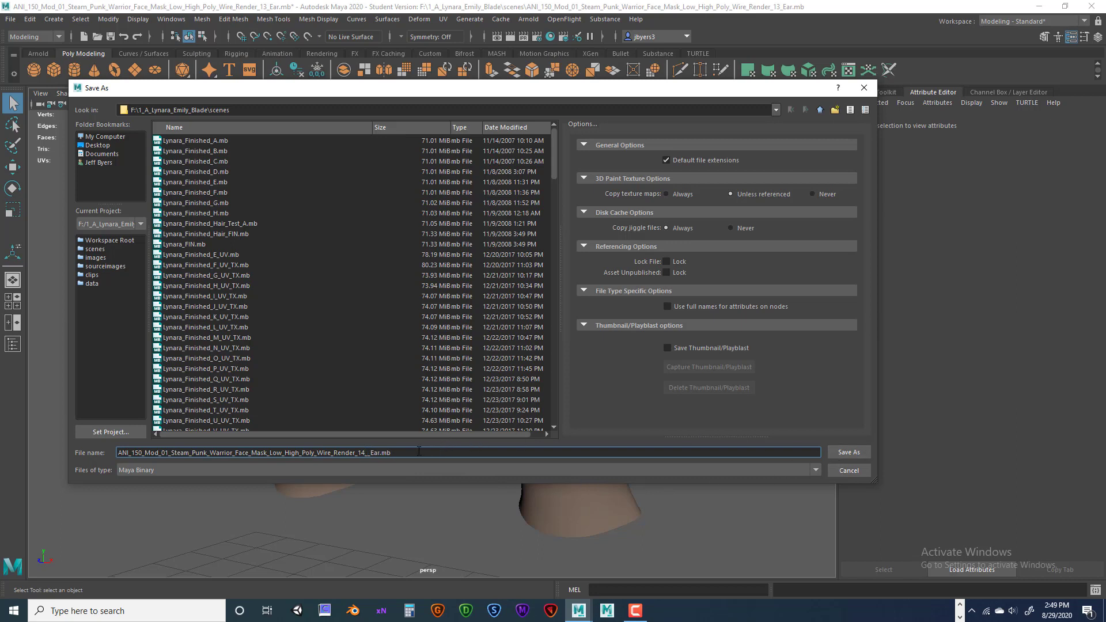
text(Render)
key(BackSpace)
key(BackSpace)
click(839, 450)
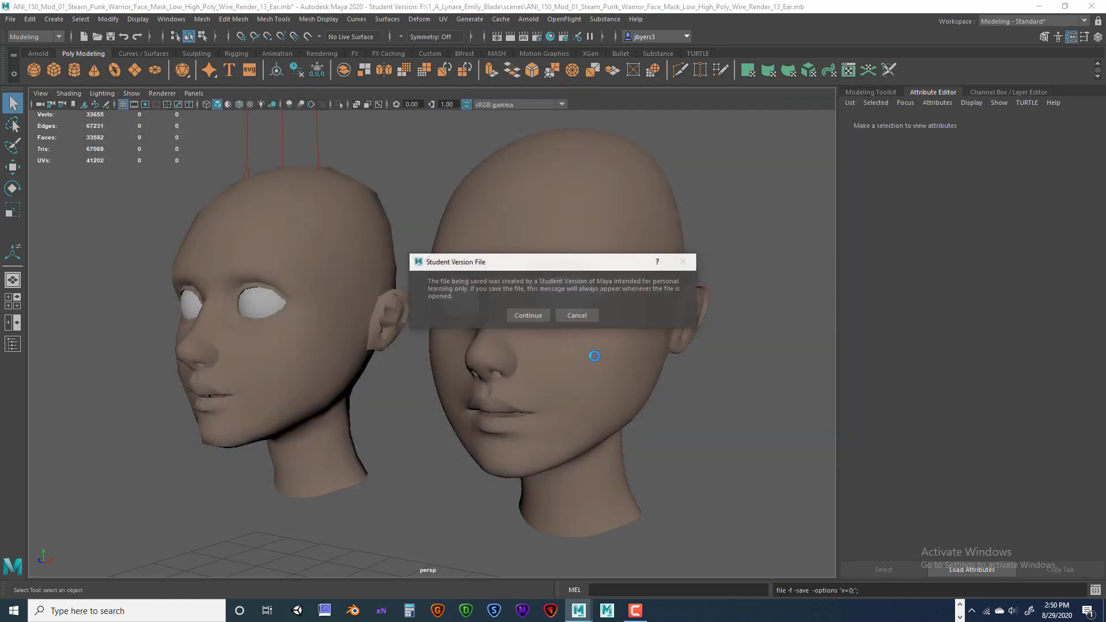
click(528, 316)
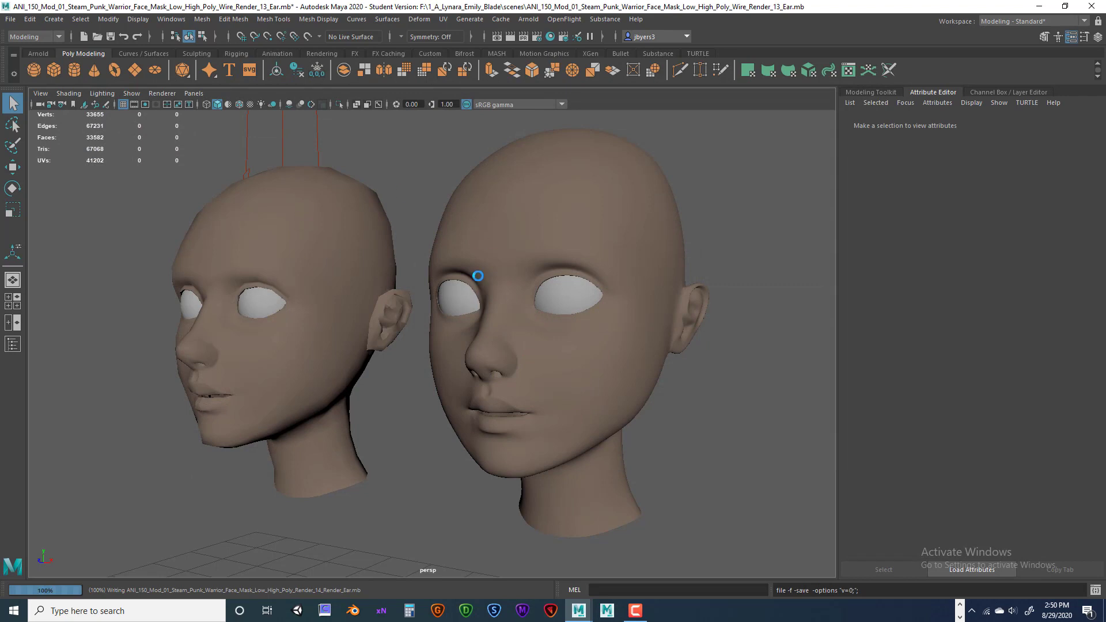
key(w)
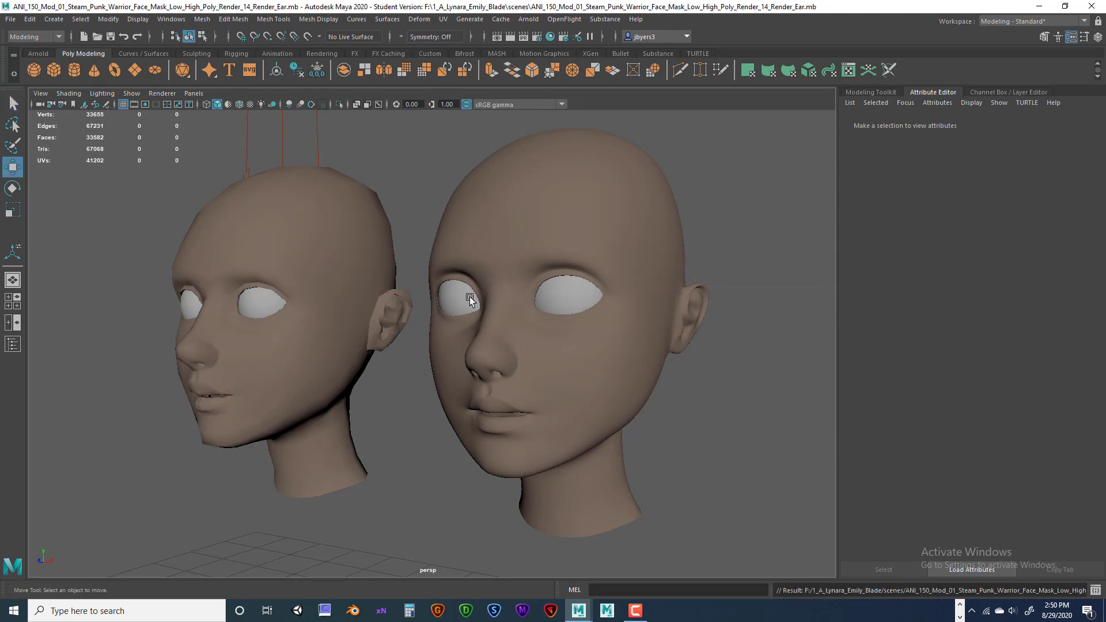
Turn on Resolution Gate and Gate Mask in the perspective view.
alt+drag(583, 225, 530, 208)
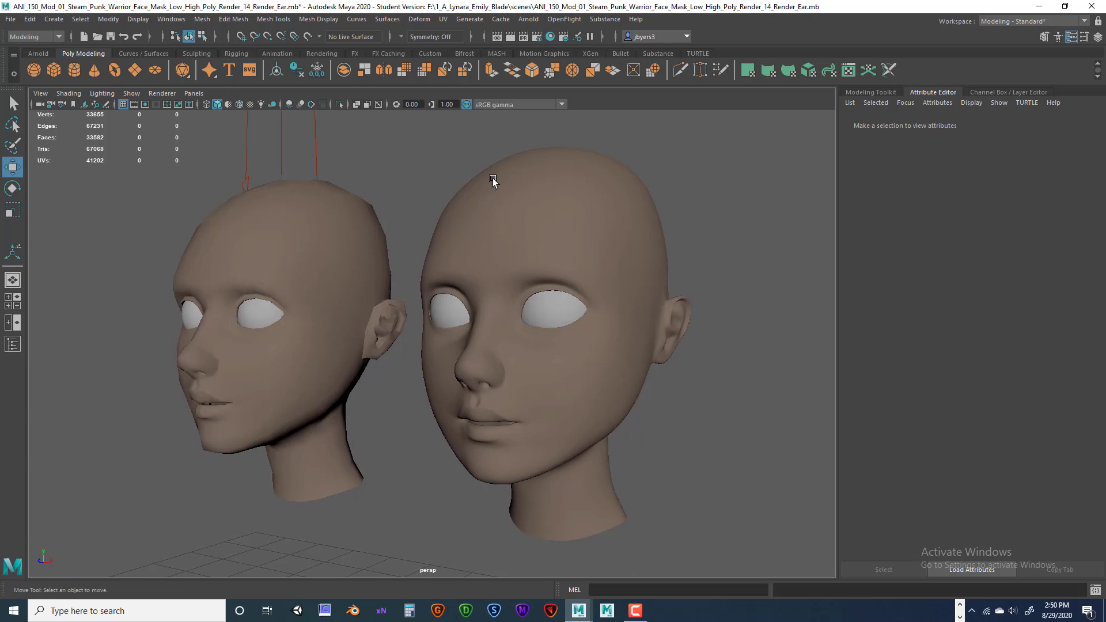
click(145, 103)
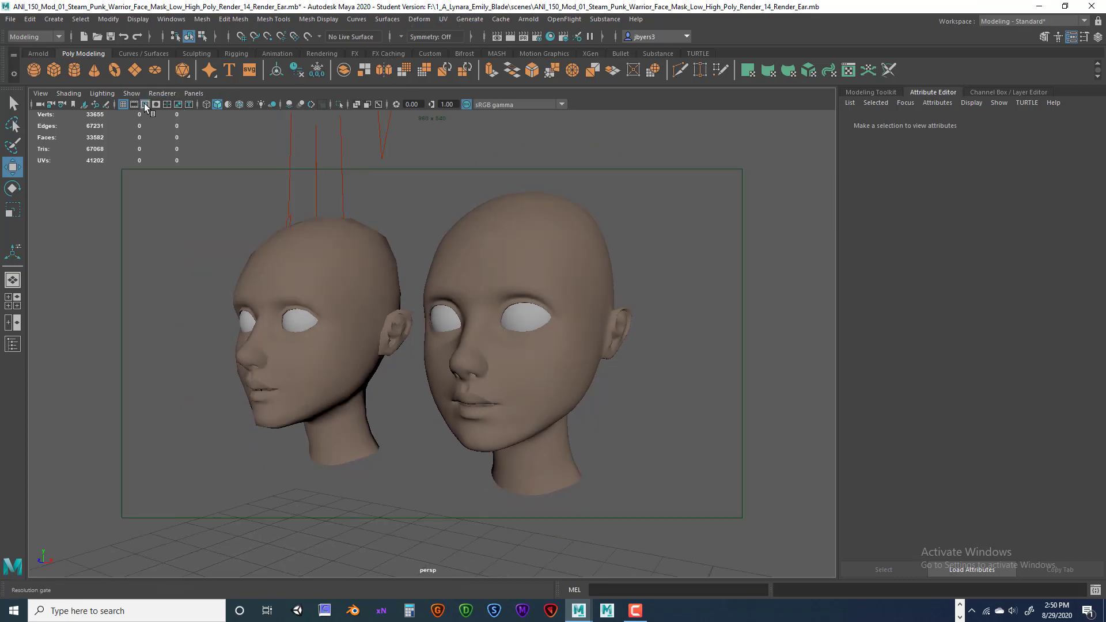
click(155, 104)
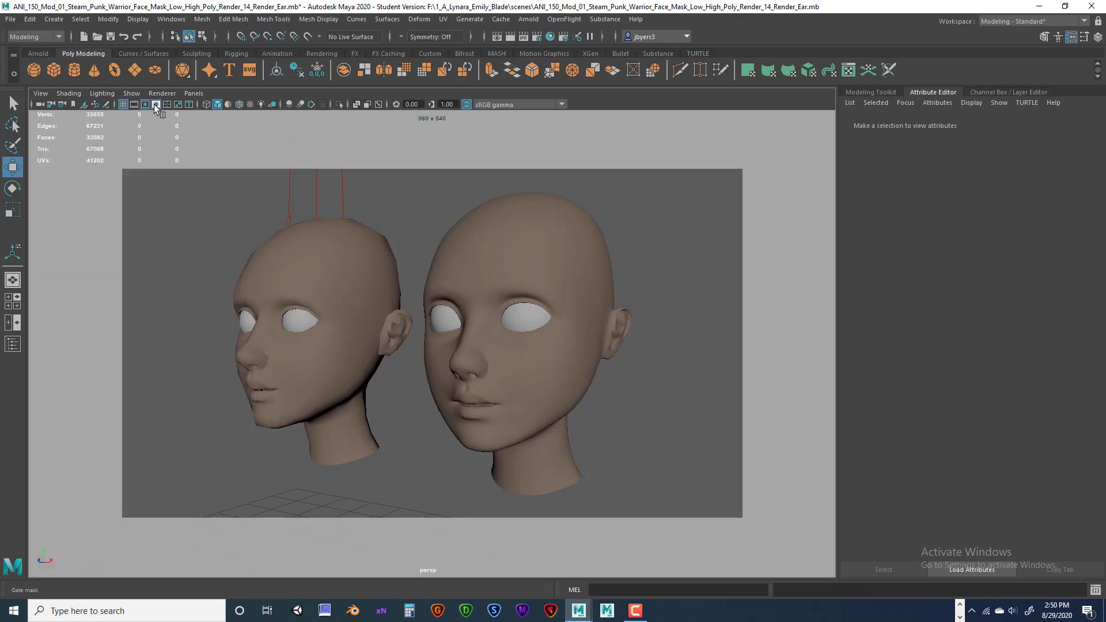
click(144, 104)
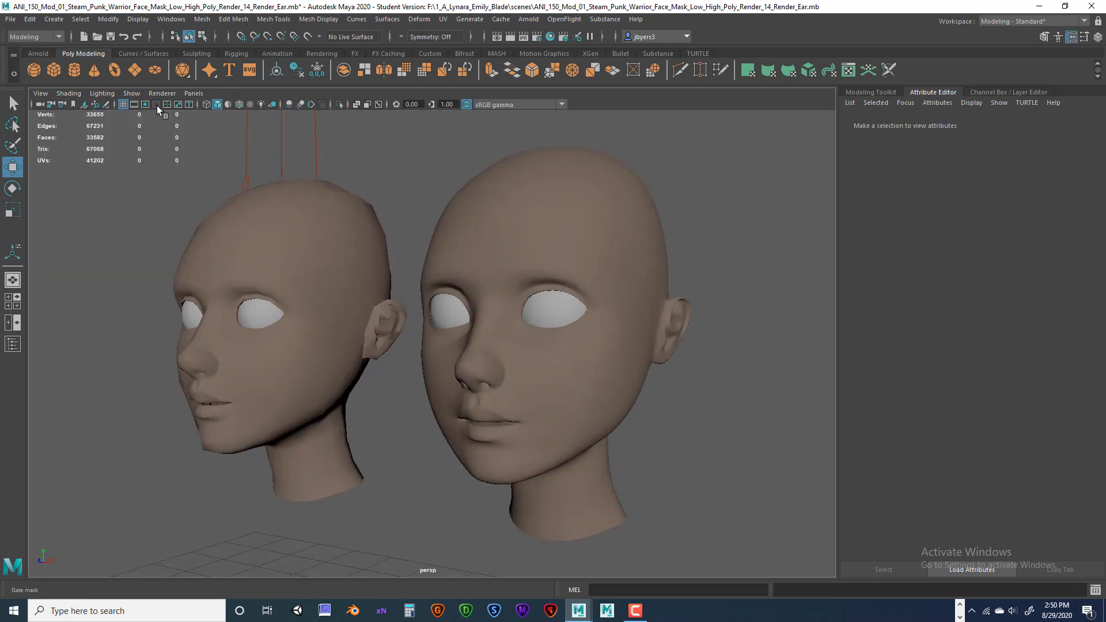
click(145, 105)
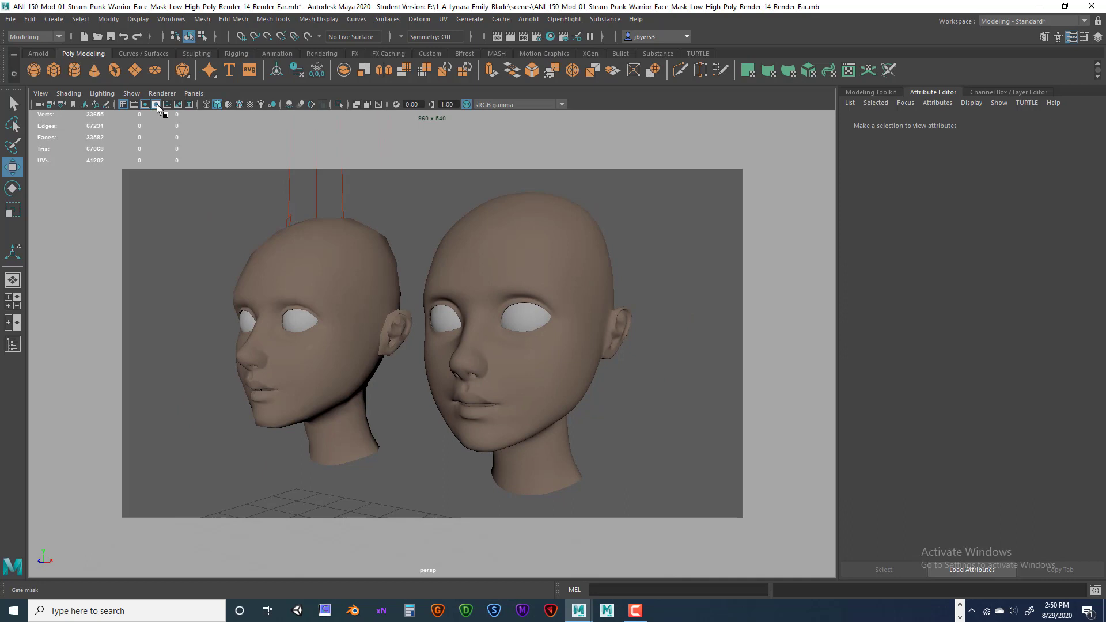
click(156, 105)
click(156, 105)
Dolly in and tumble so both heads sit inside the 960 x 540 frame.
scroll(412, 262, up, 1)
scroll(413, 260, up, 1)
scroll(403, 254, up, 1)
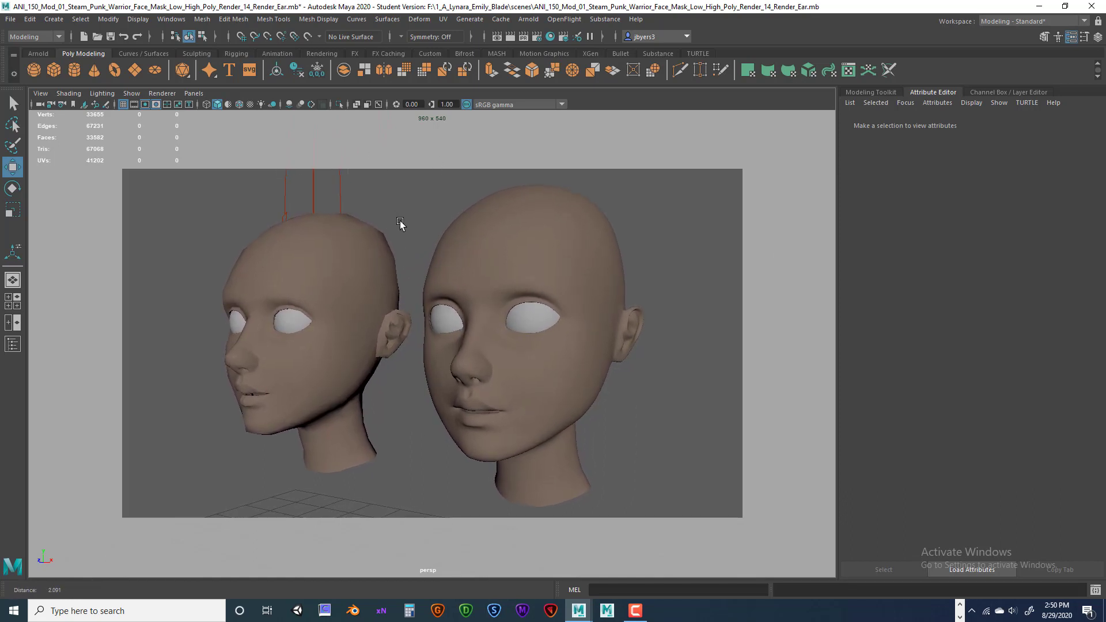
mouse_move(393, 217)
alt+mouse_down()
mouse_move(414, 218)
mouse_move(404, 217)
alt+mouse_up()
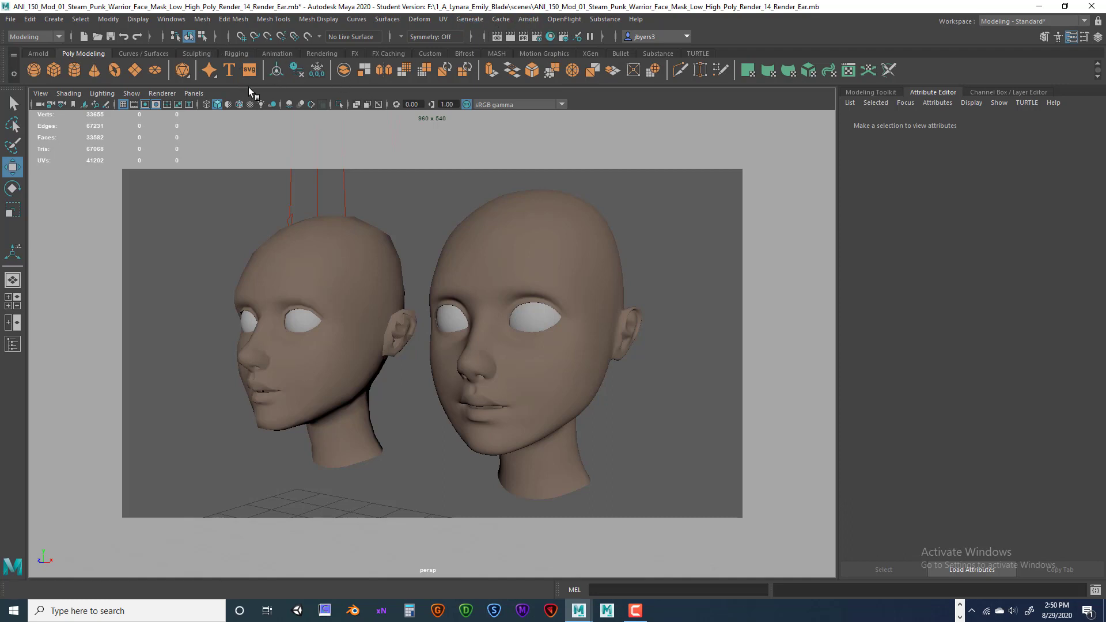
click(193, 93)
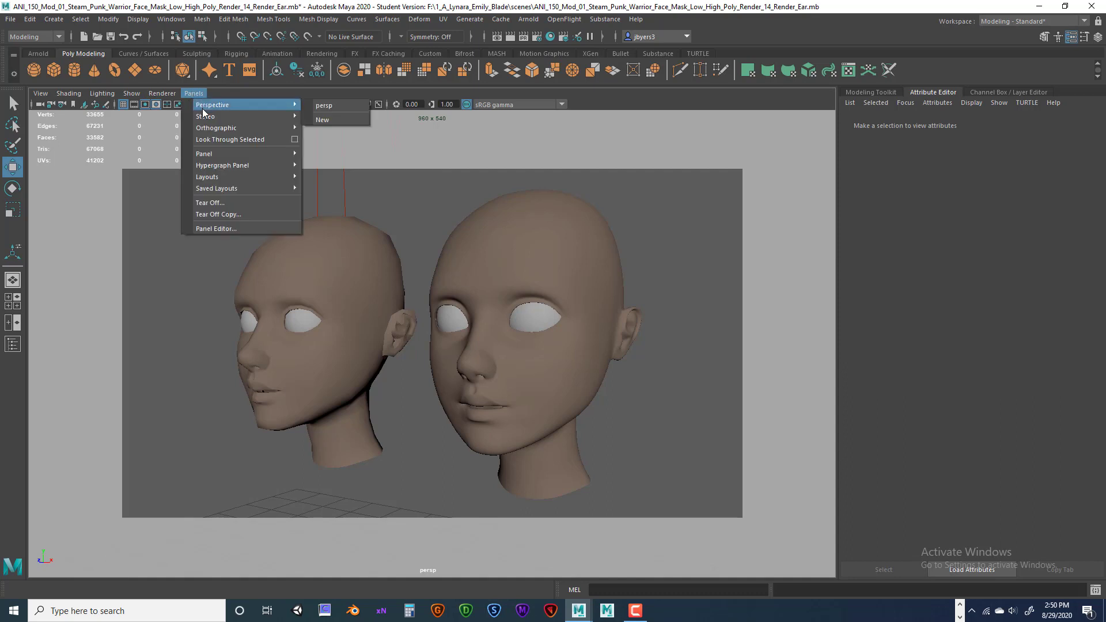
mouse_move(161, 94)
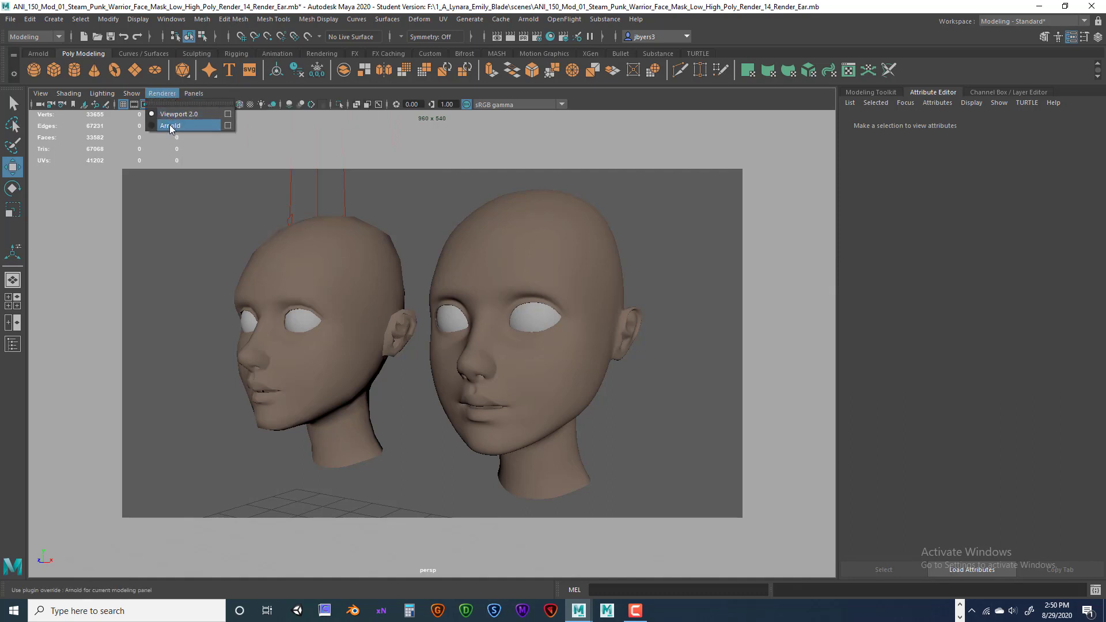
click(170, 125)
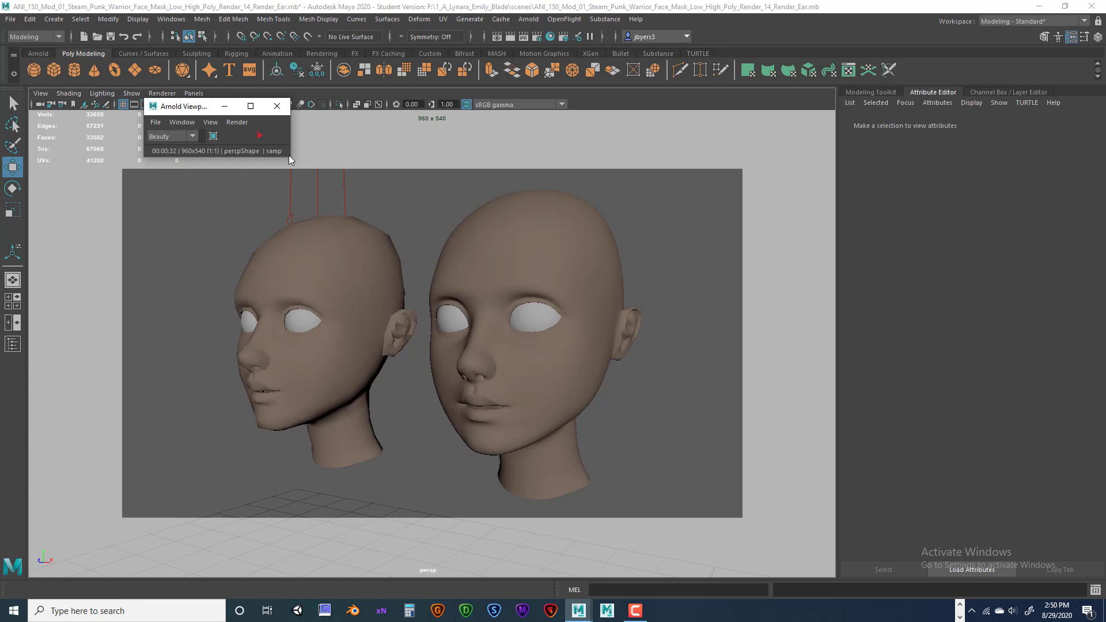
click(259, 135)
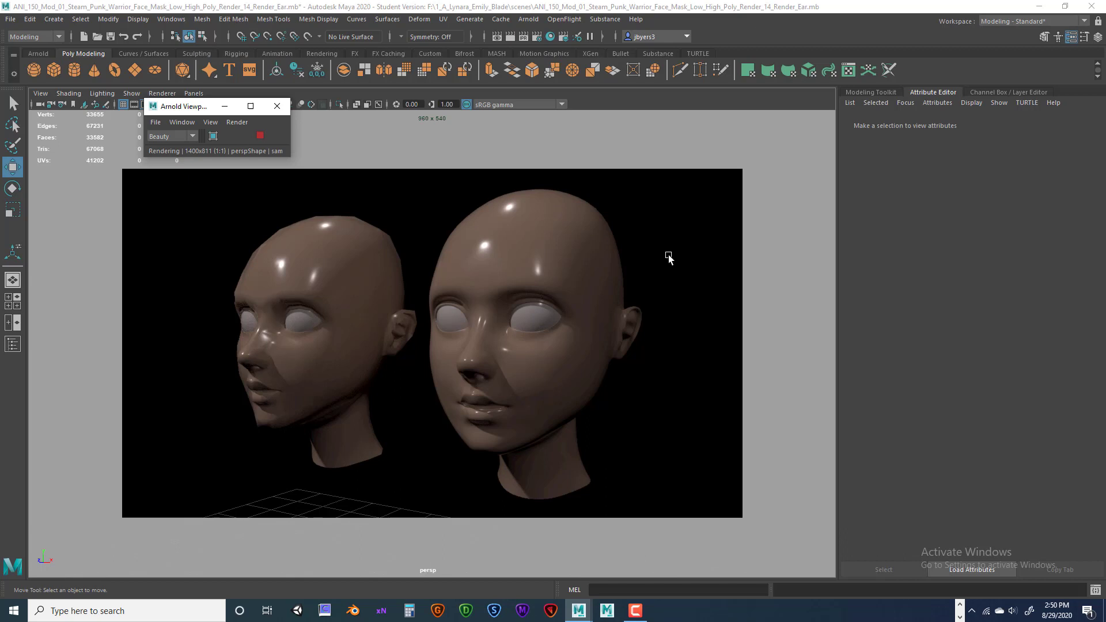
mouse_move(668, 257)
alt+mouse_down()
mouse_move(678, 254)
mouse_move(602, 254)
mouse_move(704, 254)
mouse_move(667, 248)
alt+mouse_up()
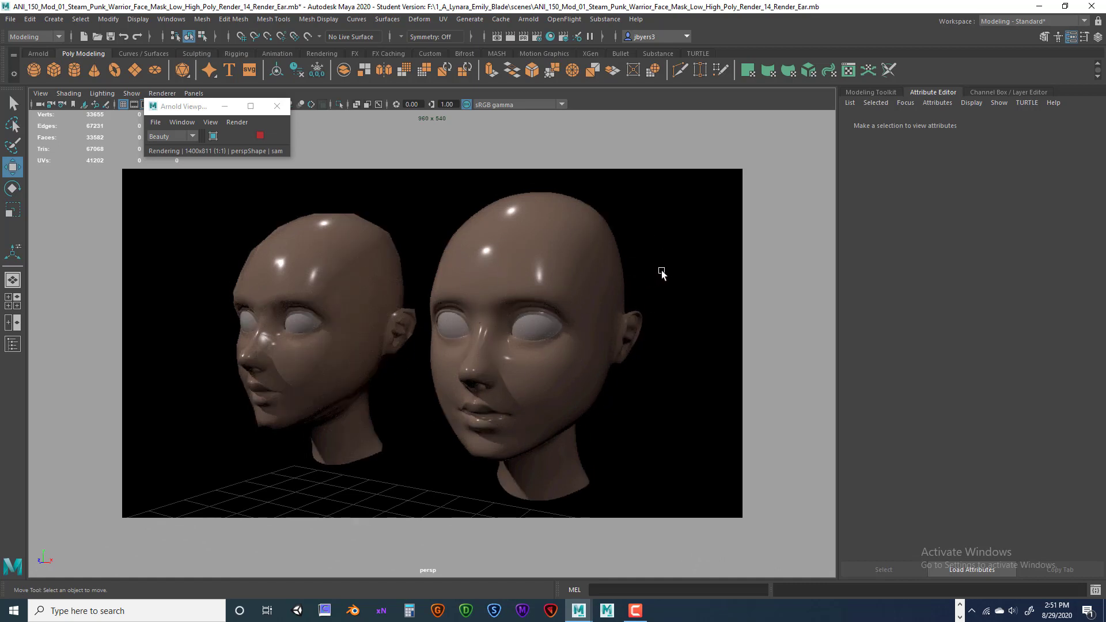
mouse_move(661, 272)
alt+mouse_down()
mouse_move(693, 270)
mouse_move(668, 276)
alt+mouse_up()
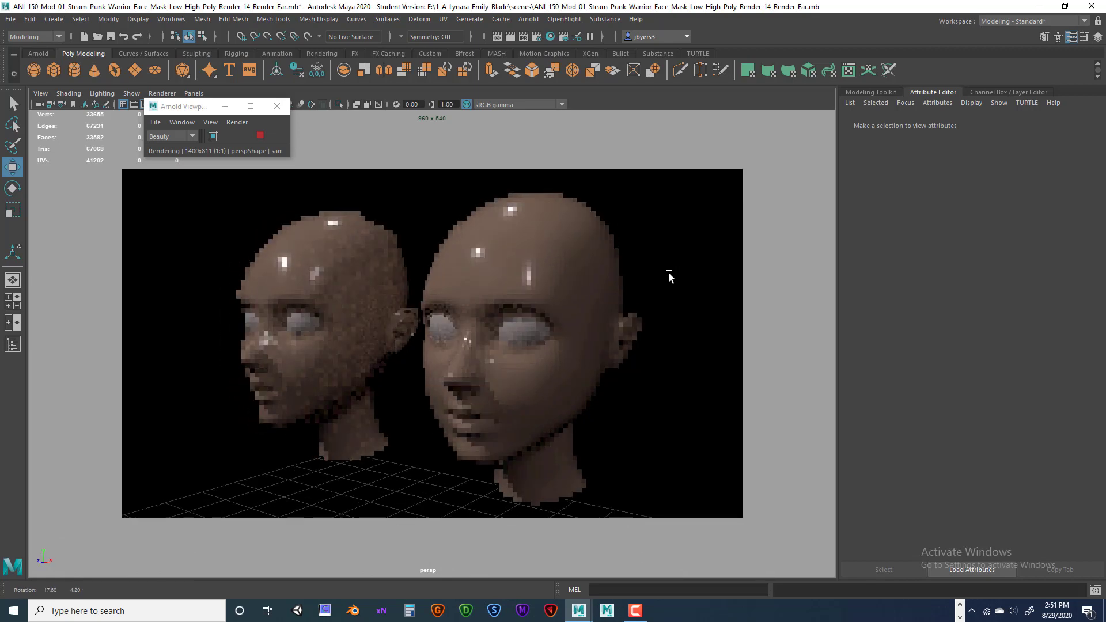
alt+drag(581, 239, 543, 256)
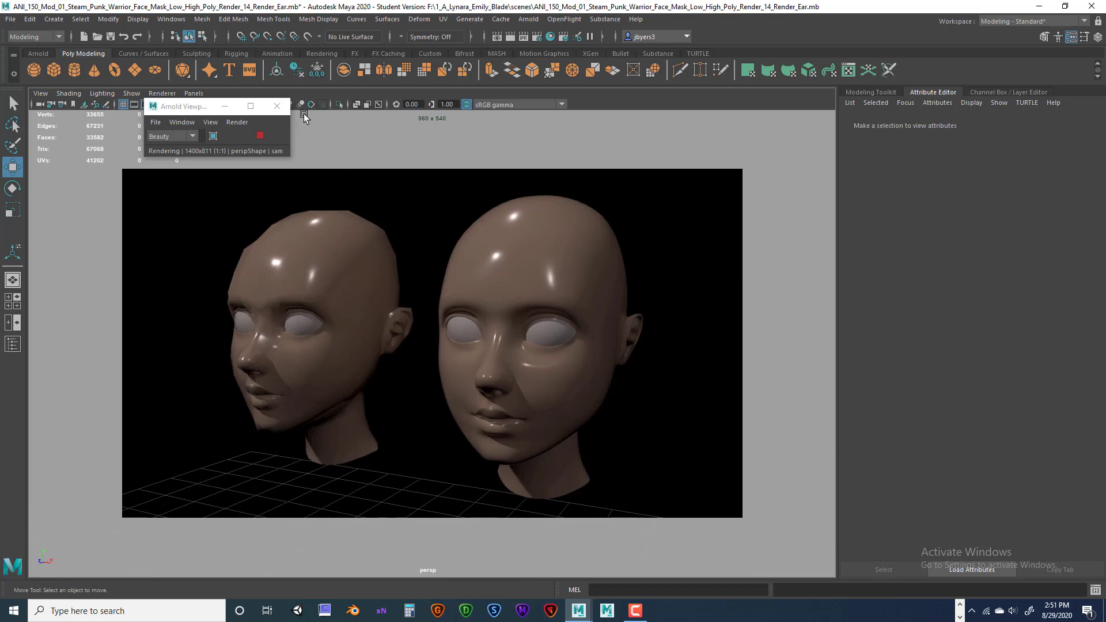
click(277, 108)
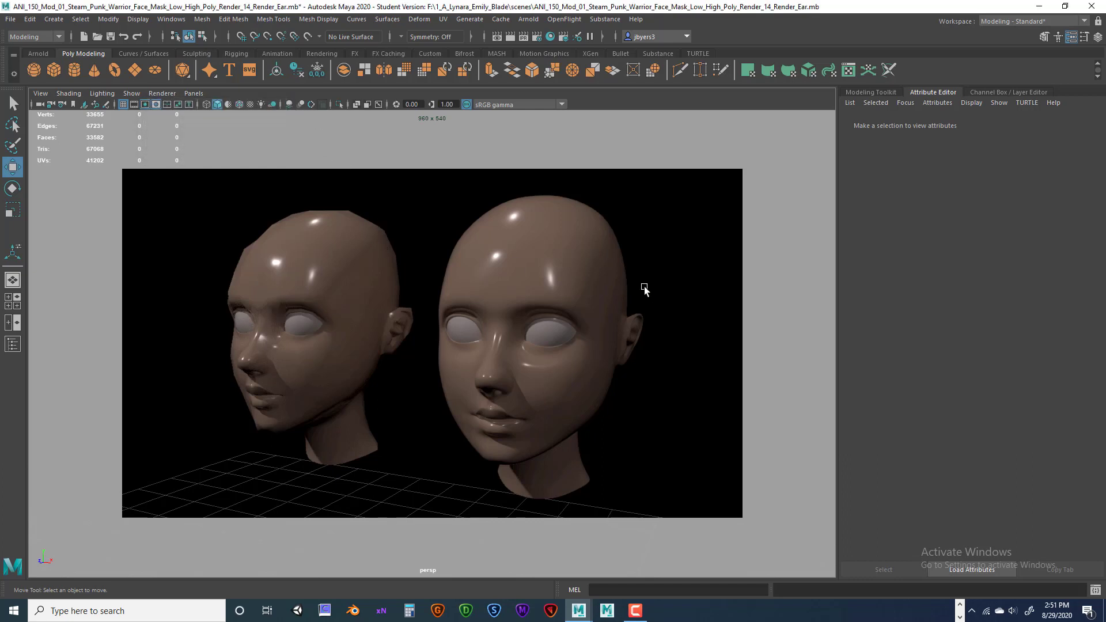
click(162, 93)
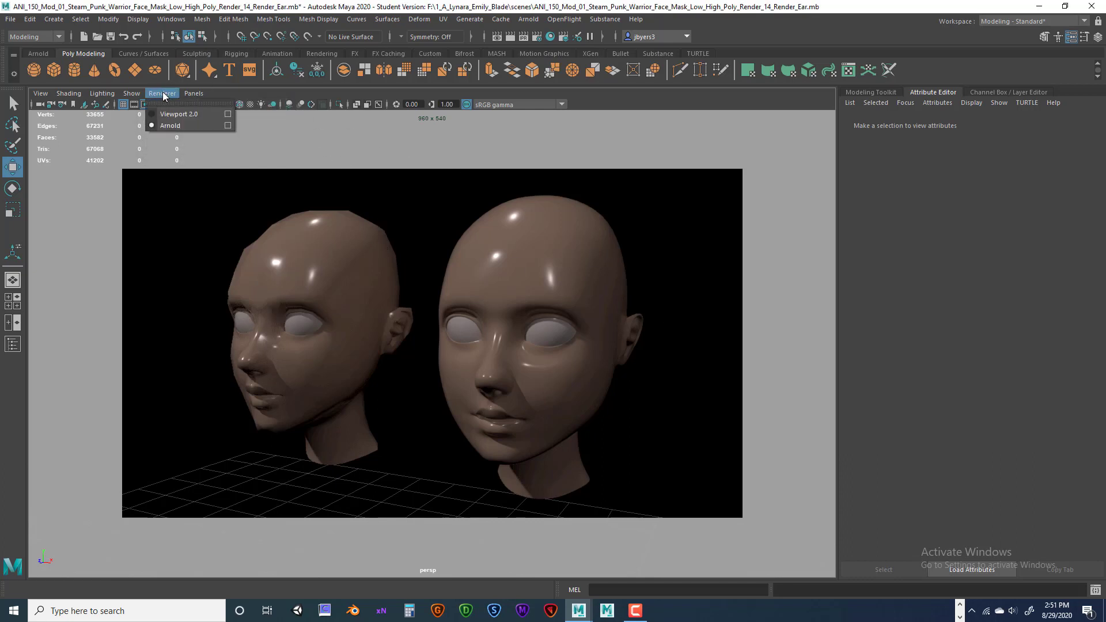
click(170, 114)
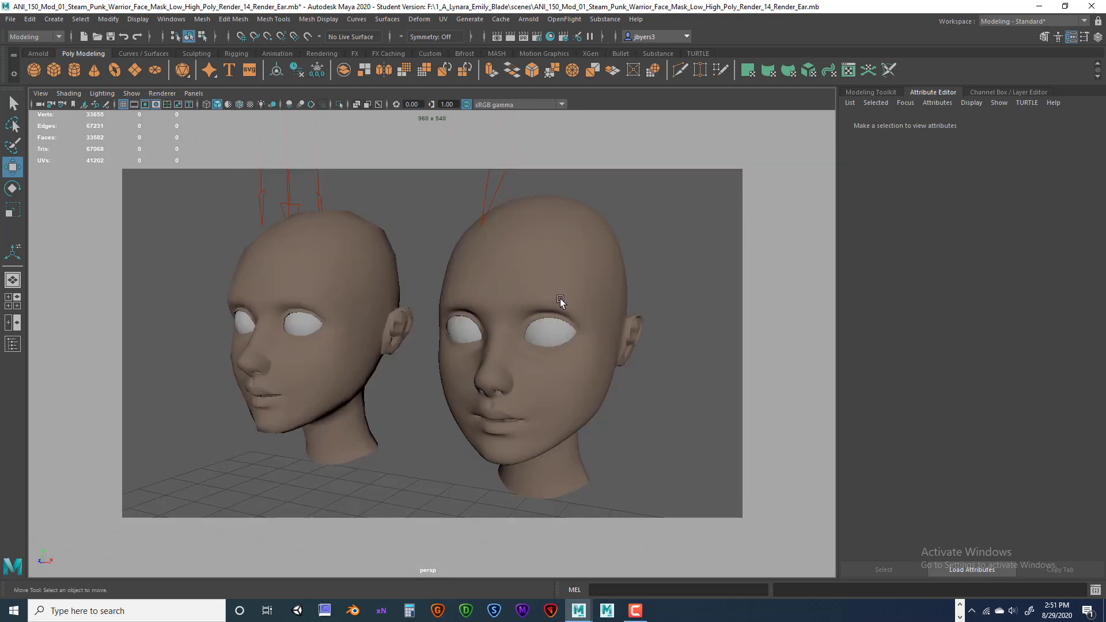
Dolly the perspective camera in and out to reframe both heads, then open the Arnold menu.
scroll(406, 294, down, 8)
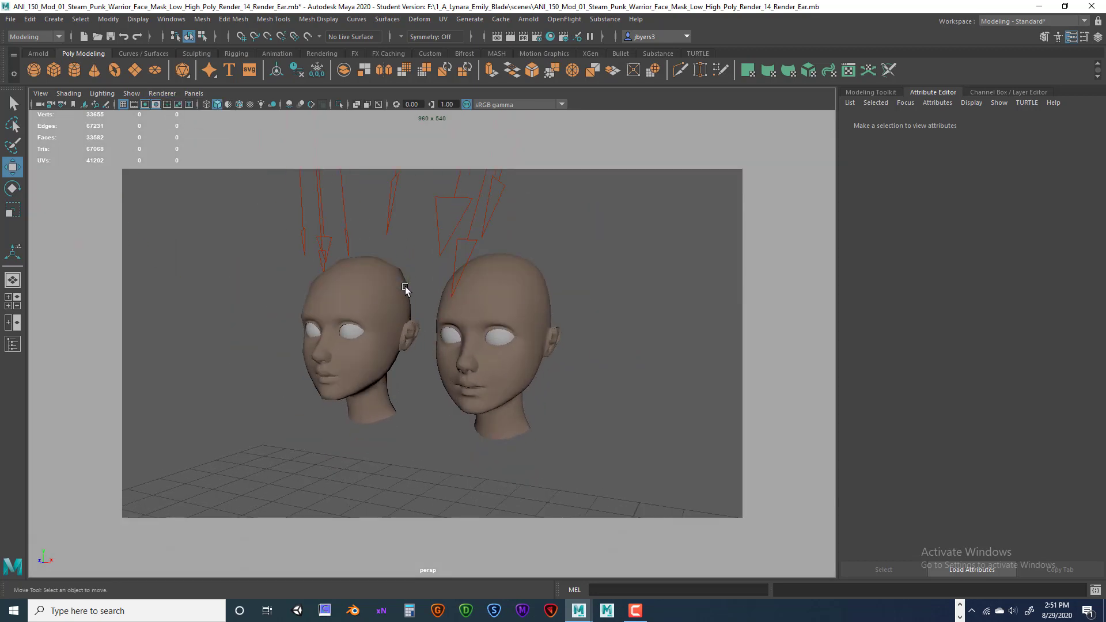
scroll(406, 288, up, 3)
scroll(406, 287, up, 3)
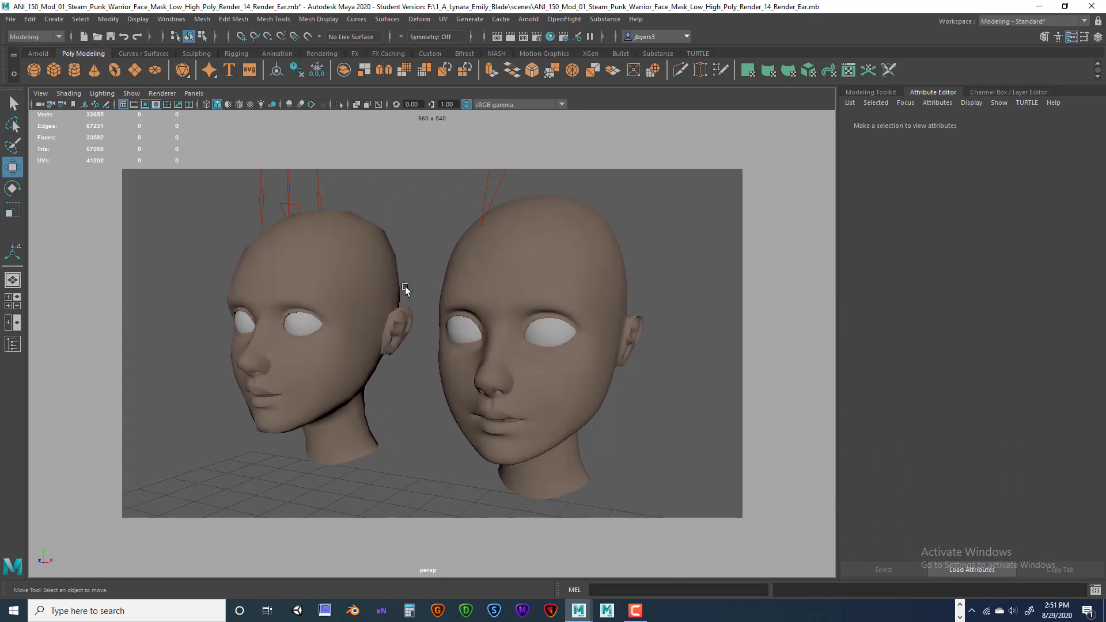
scroll(404, 288, down, 6)
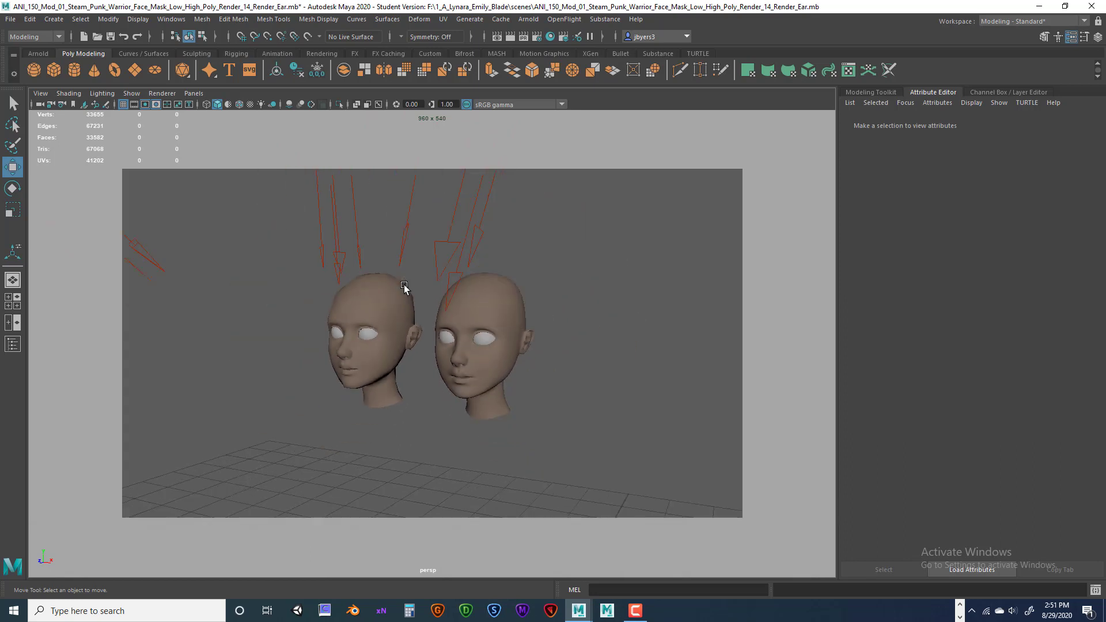
scroll(371, 266, up, 3)
scroll(372, 266, up, 3)
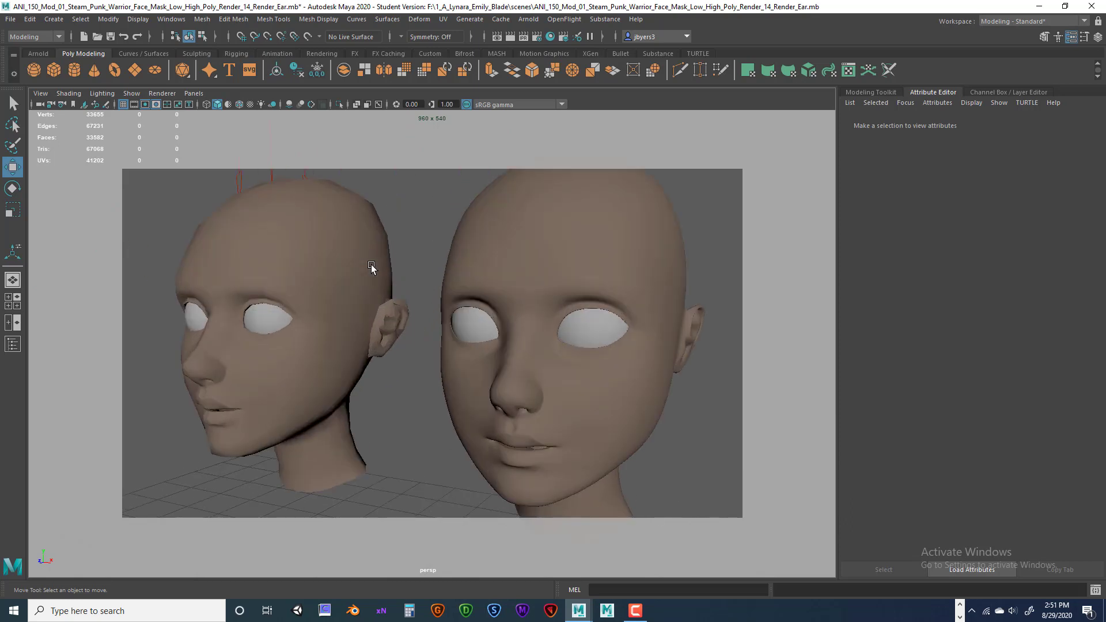
scroll(373, 263, down, 3)
scroll(372, 263, up, 3)
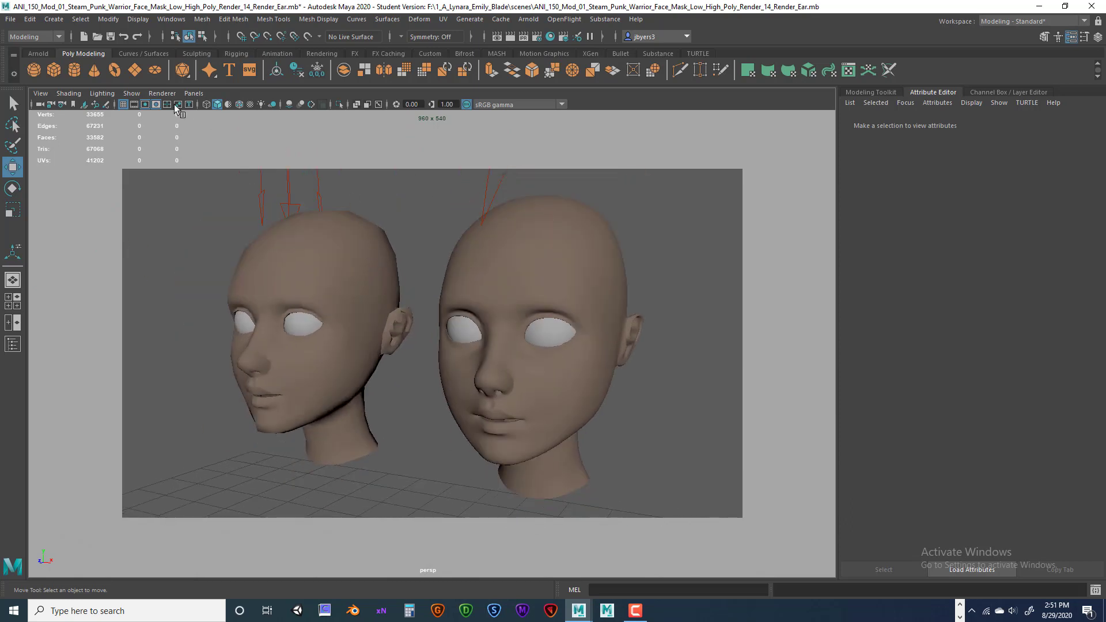
click(533, 20)
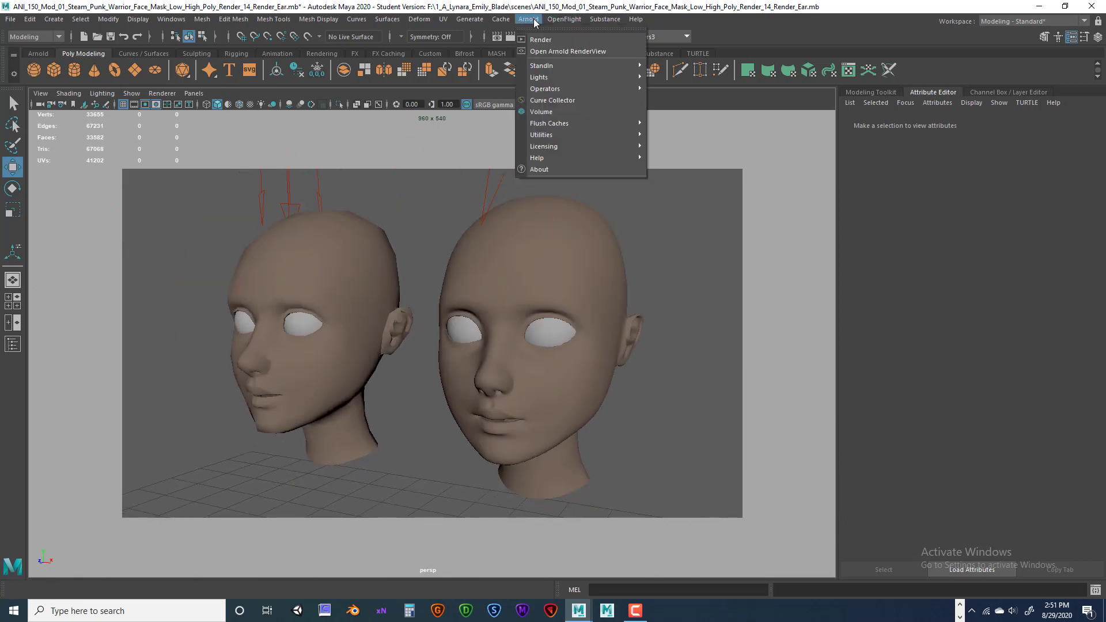
Start an Arnold render in a RenderView moved to the right, restarting it after panning.
click(541, 40)
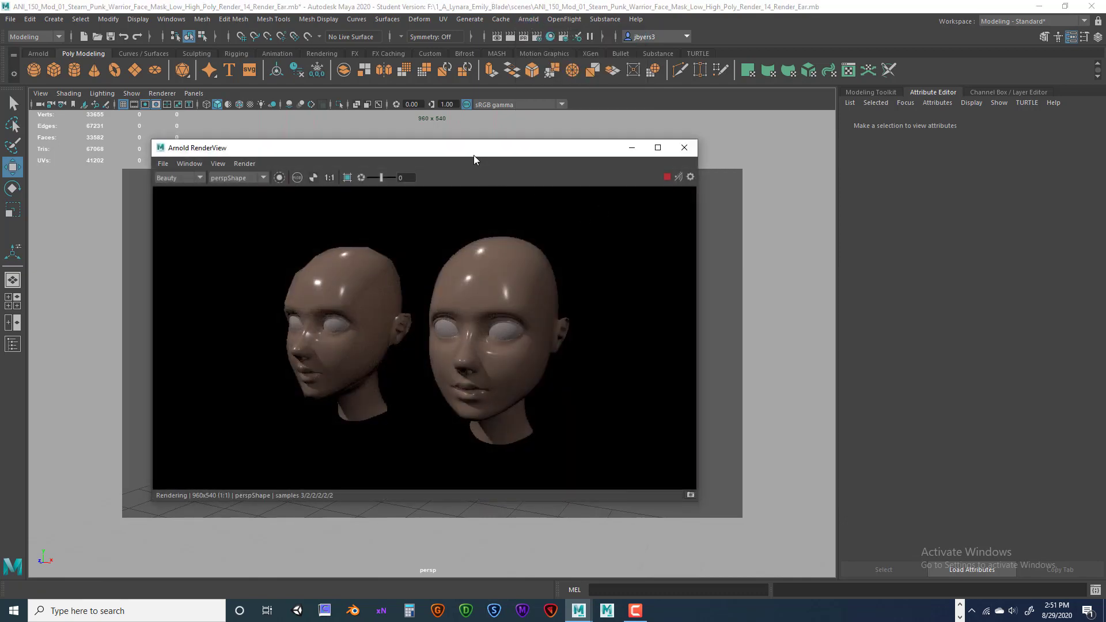
drag(473, 154, 834, 136)
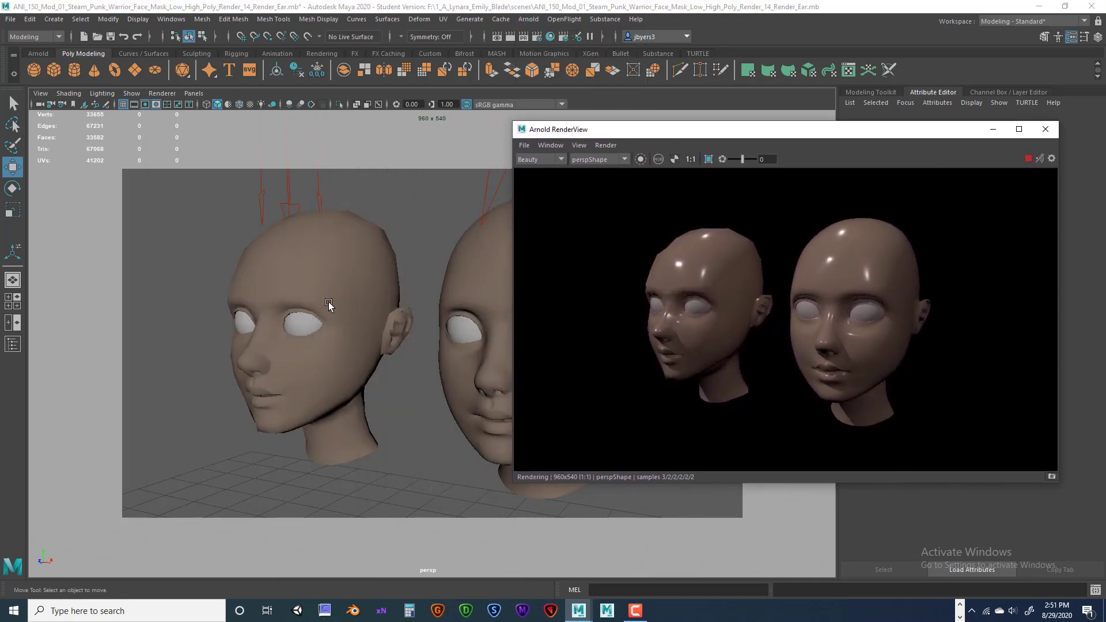
alt+middle_drag(328, 302, 227, 313)
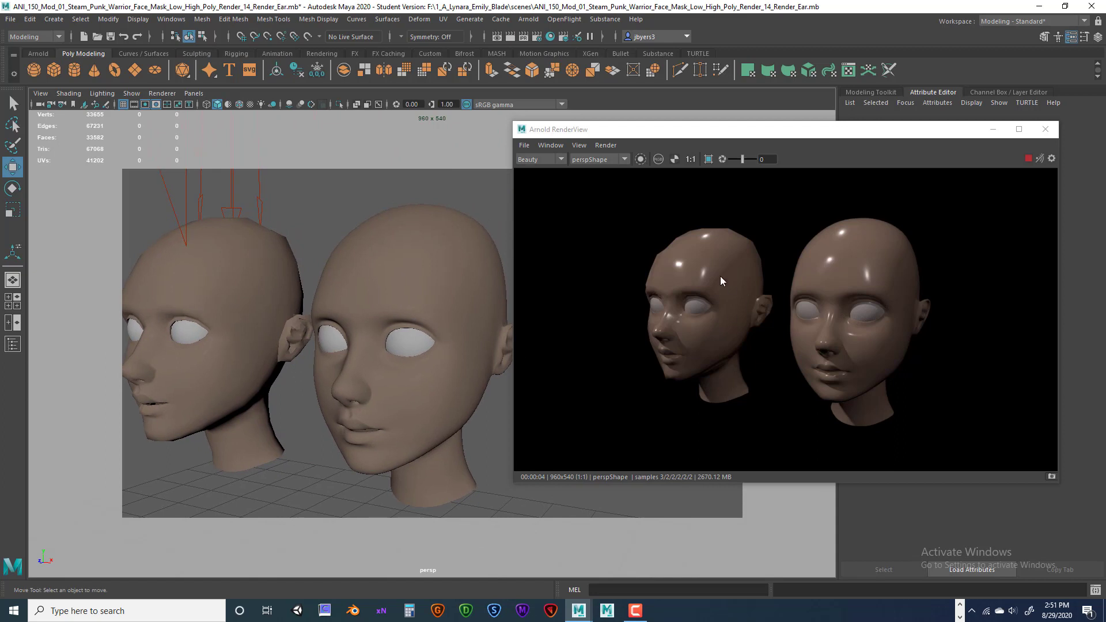
click(1027, 158)
click(1028, 158)
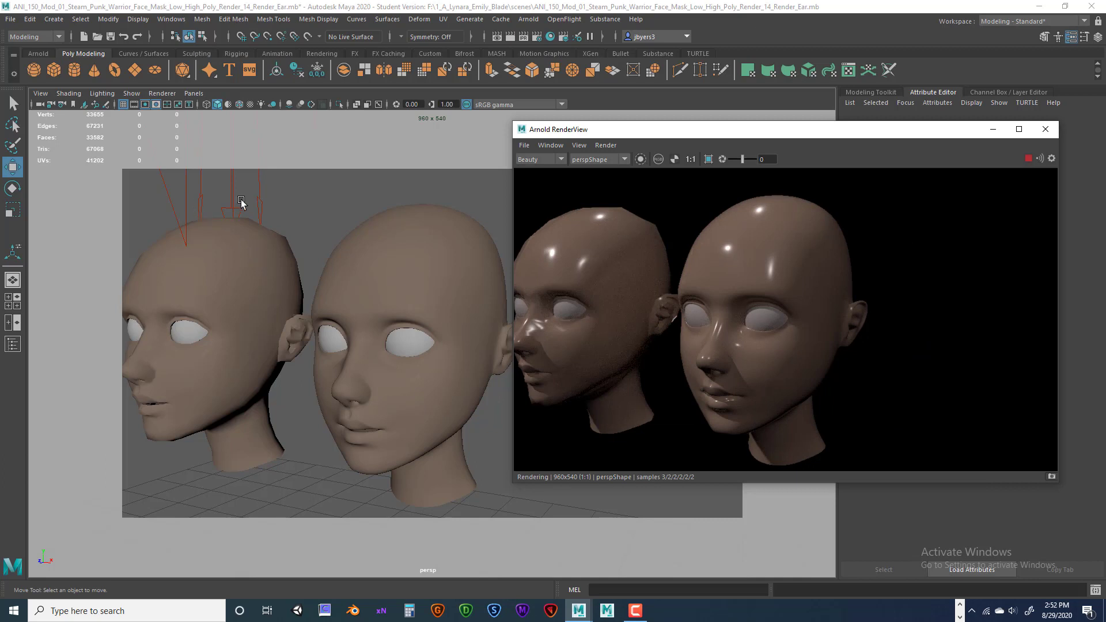
Select Key_Light and rotate it to about -33 degrees on X.
click(185, 206)
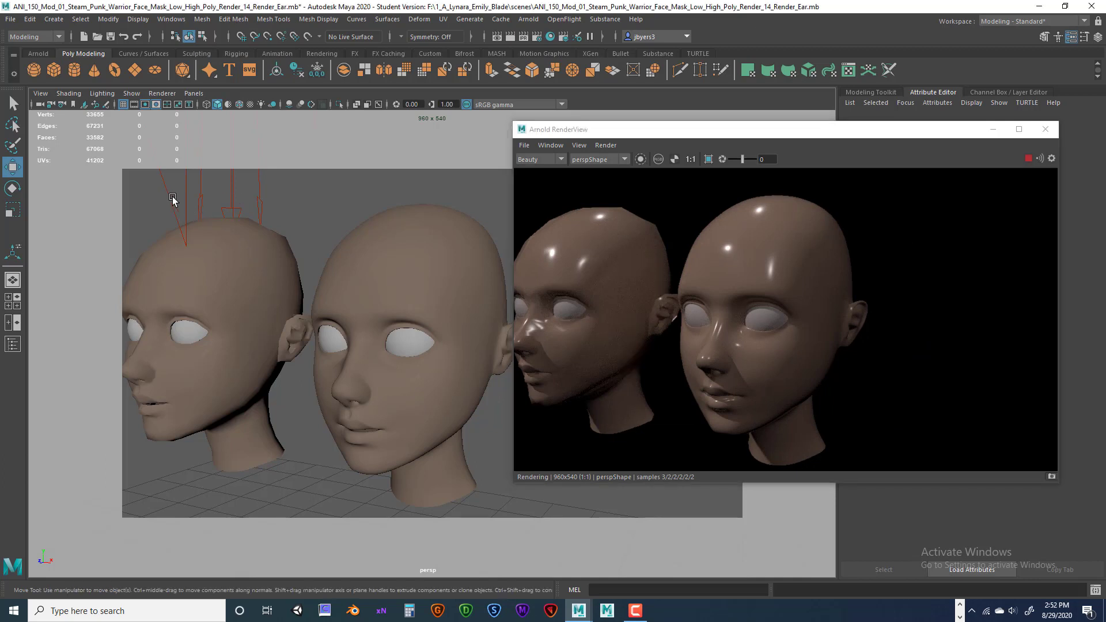
scroll(251, 237, down, 1)
scroll(251, 237, down, 5)
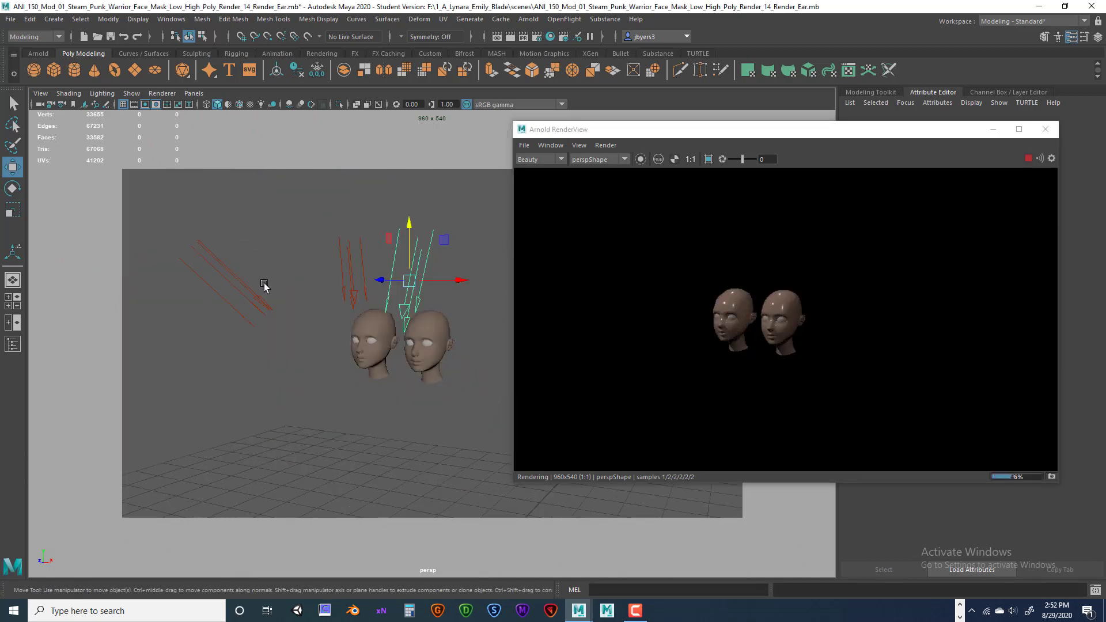
click(255, 300)
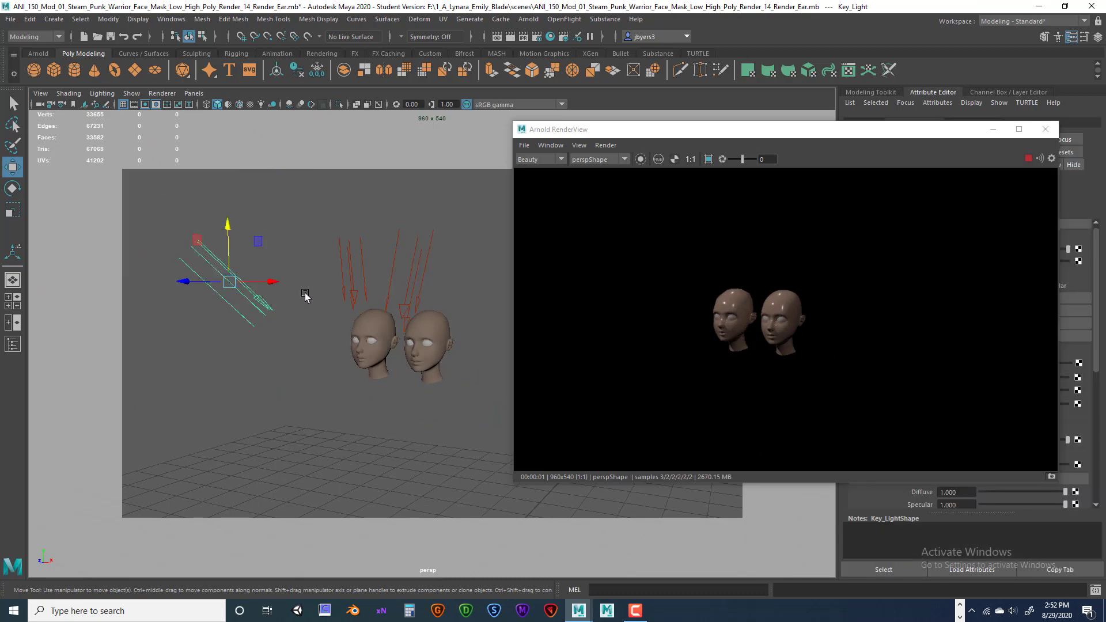
scroll(305, 296, up, 5)
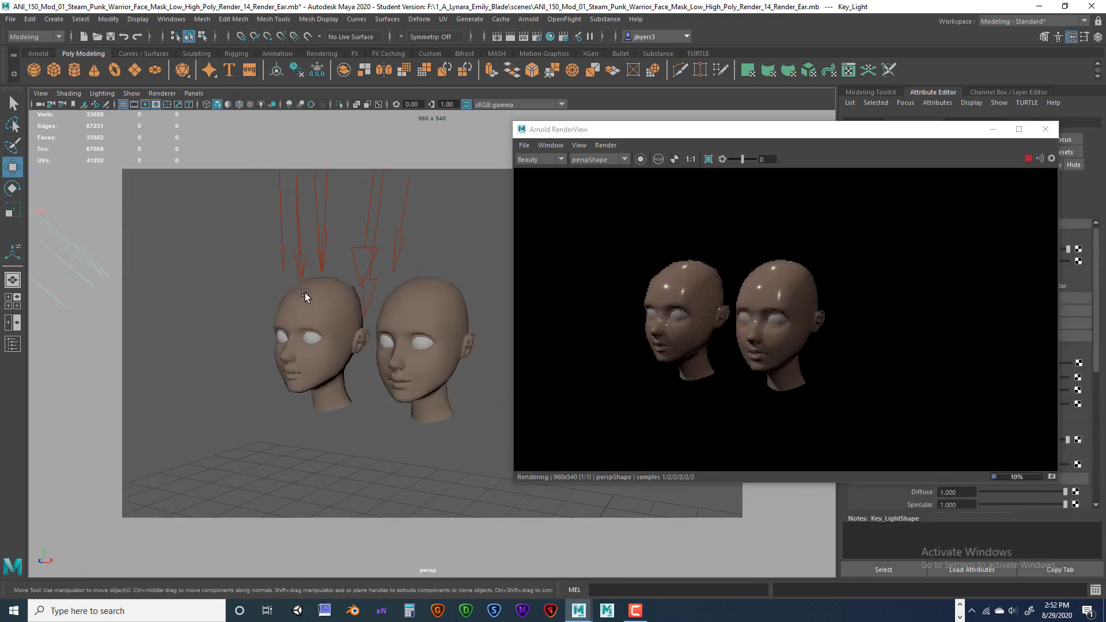
scroll(306, 296, down, 2)
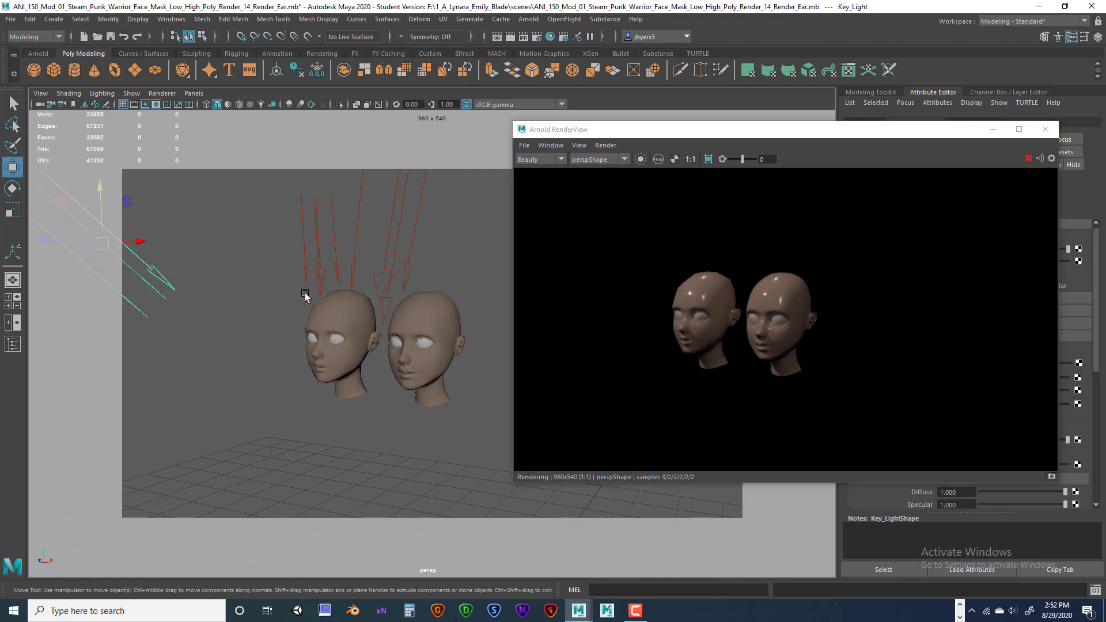
key(e)
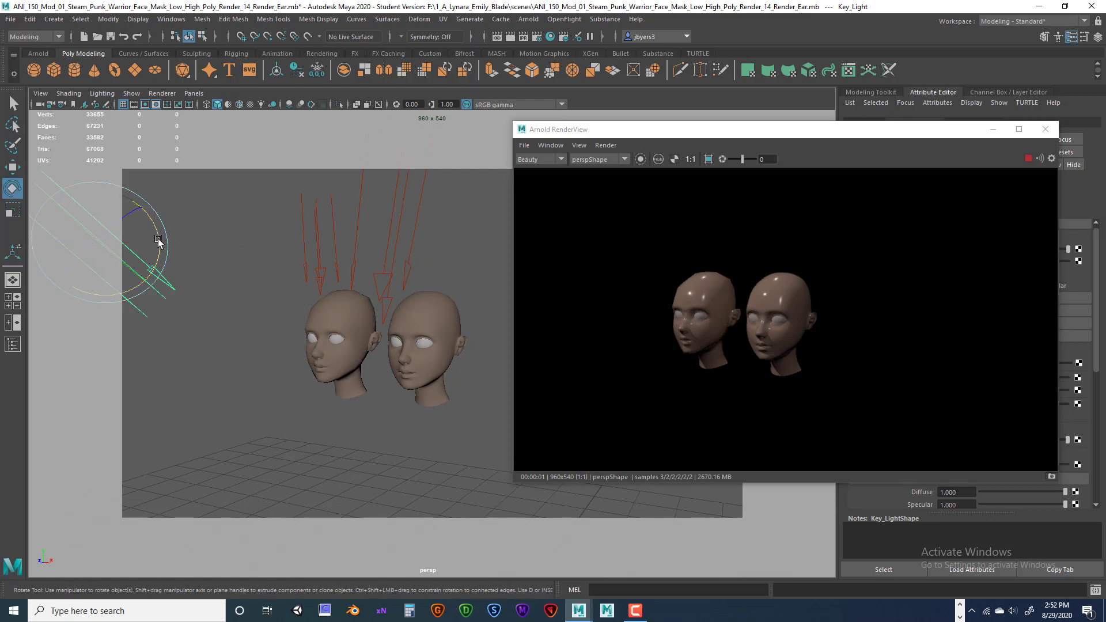
mouse_move(158, 240)
mouse_down()
mouse_move(157, 219)
mouse_move(158, 268)
mouse_move(162, 226)
mouse_up()
mouse_move(162, 224)
mouse_down()
mouse_move(165, 247)
mouse_move(166, 197)
mouse_move(172, 243)
mouse_up()
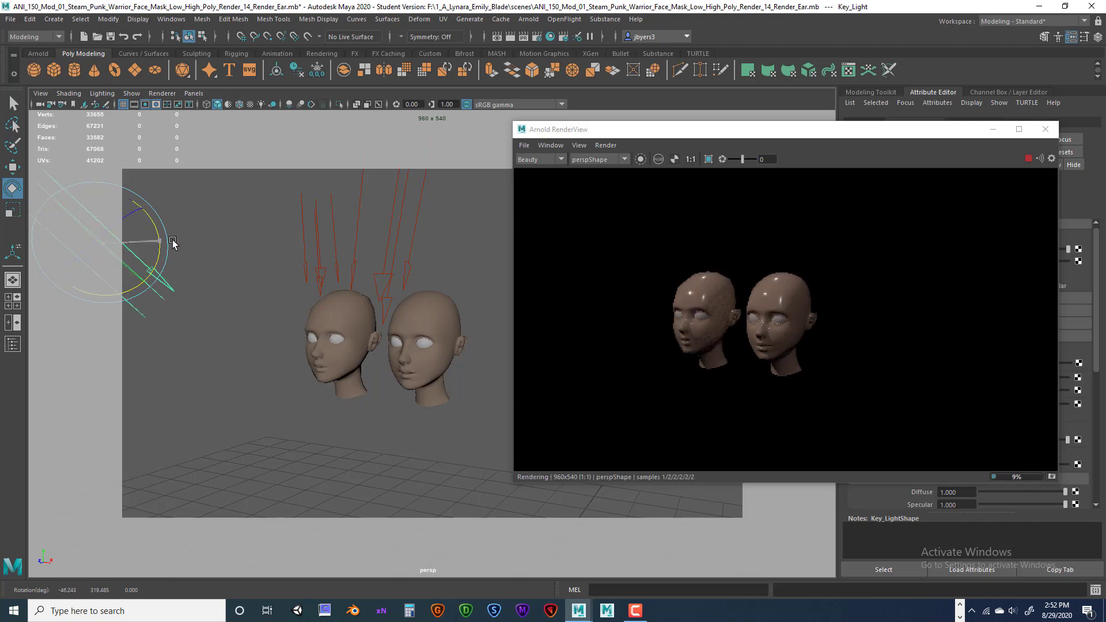
Move the key light right toward the heads and orbit the view around them.
key(w)
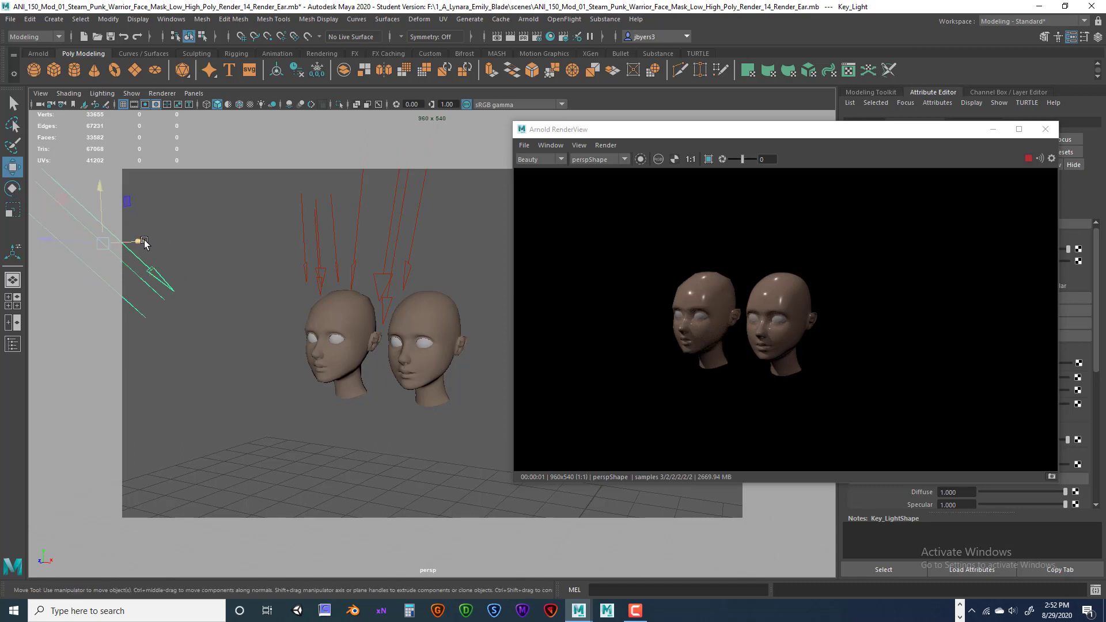
drag(140, 242, 305, 236)
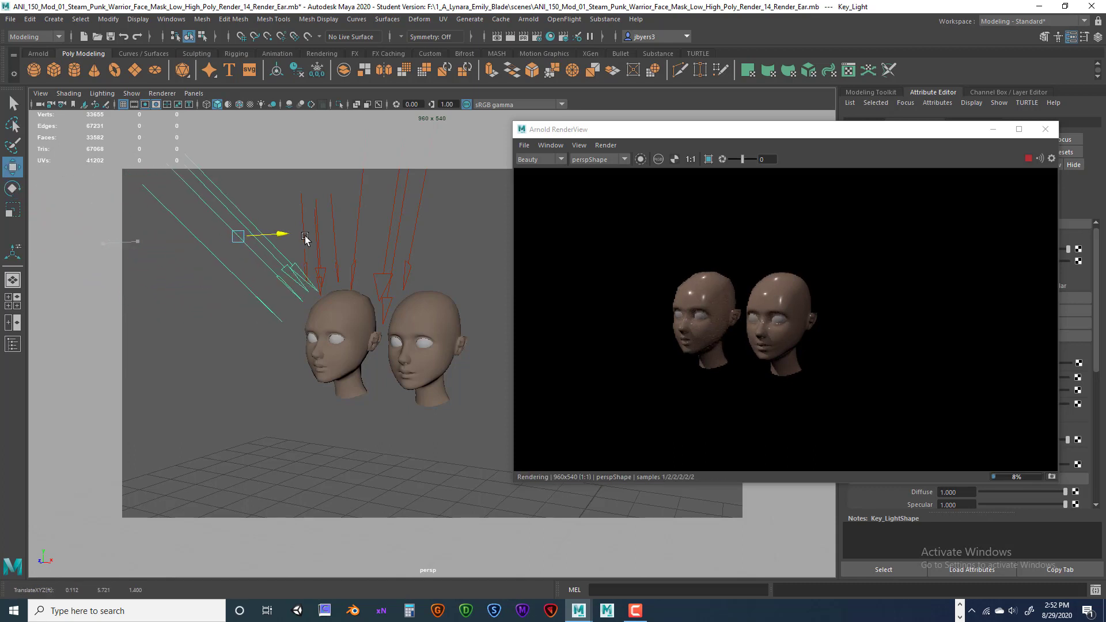
key(e)
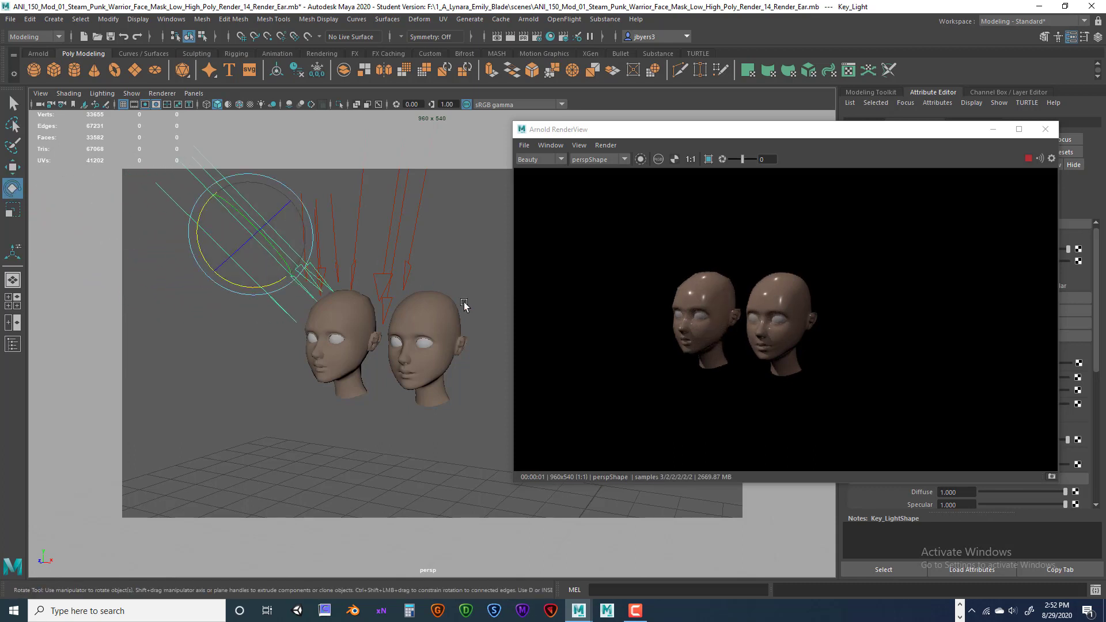
scroll(436, 302, up, 3)
alt+drag(385, 279, 458, 256)
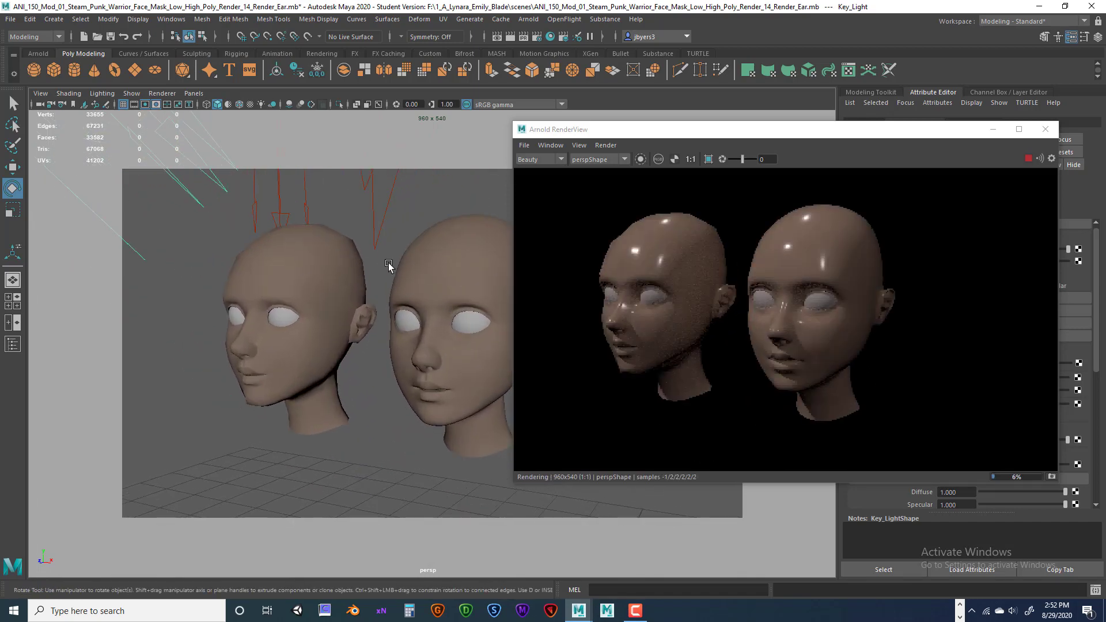
alt+middle_drag(376, 258, 401, 275)
alt+drag(400, 276, 349, 264)
Lower the key light by dragging its Y move handle down.
key(w)
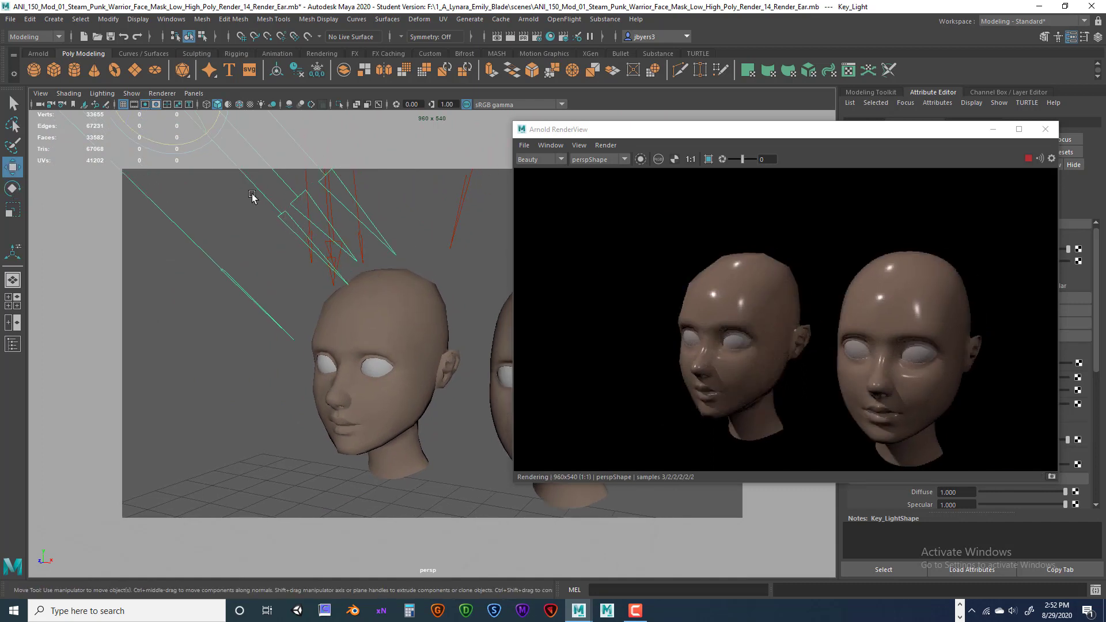
scroll(264, 219, down, 5)
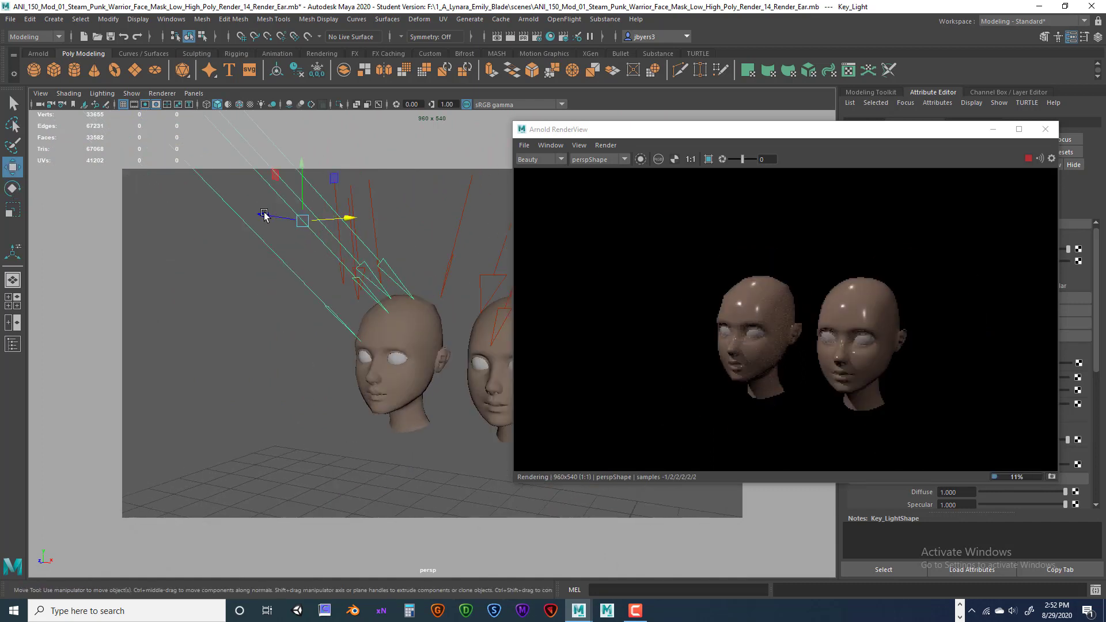
drag(360, 220, 315, 313)
key(r)
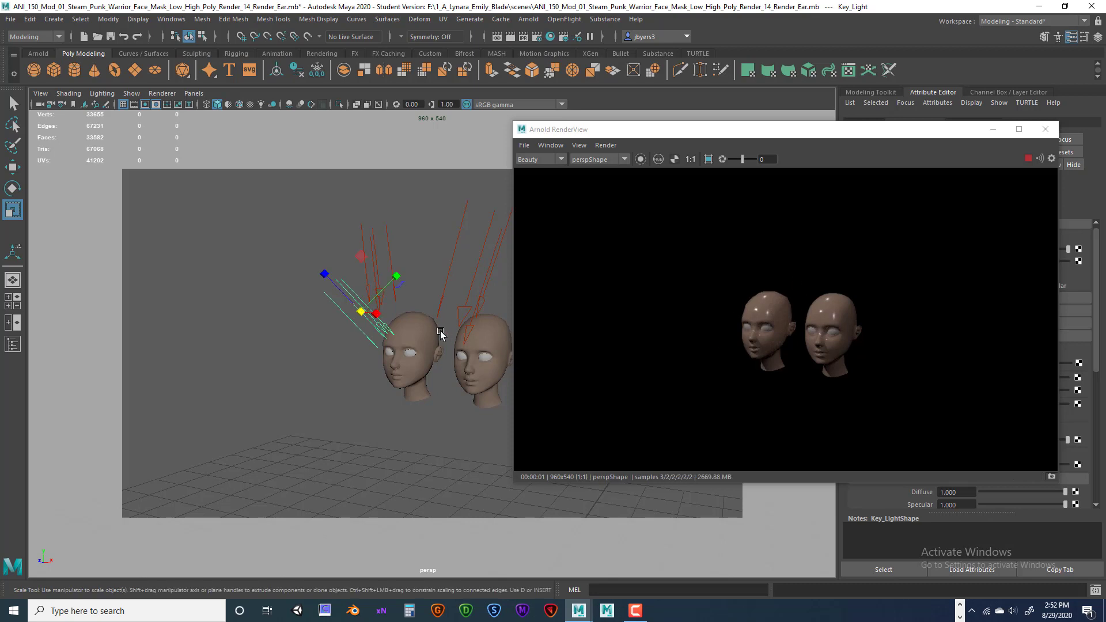
Dolly in and pan to frame the key light and the first head.
scroll(438, 330, up, 3)
scroll(438, 329, up, 2)
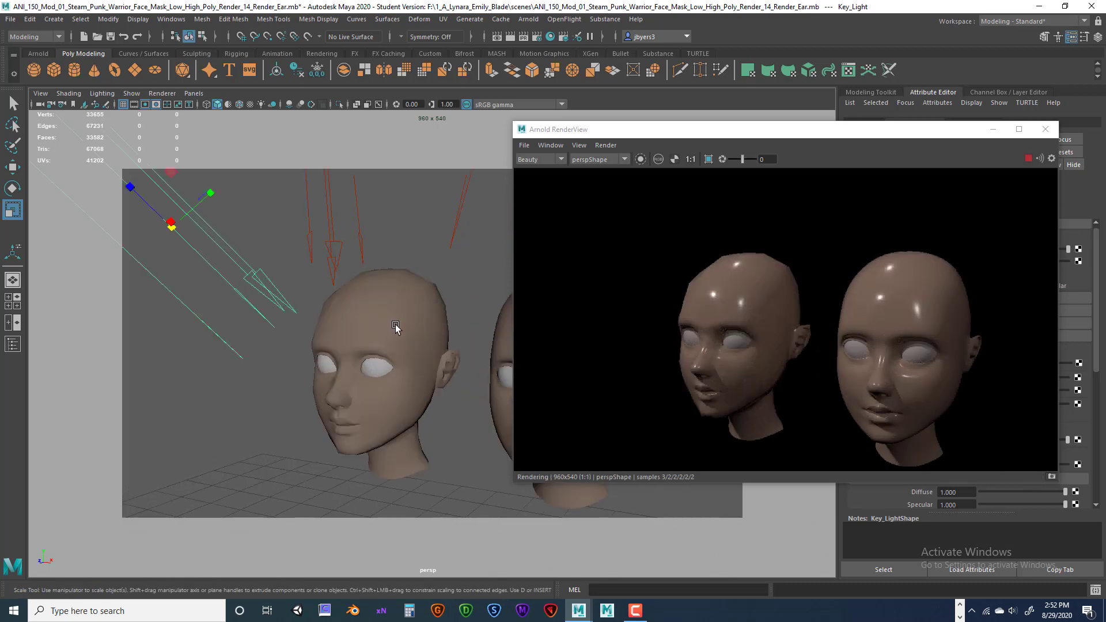
scroll(395, 332, up, 1)
alt+middle_drag(395, 331, 374, 306)
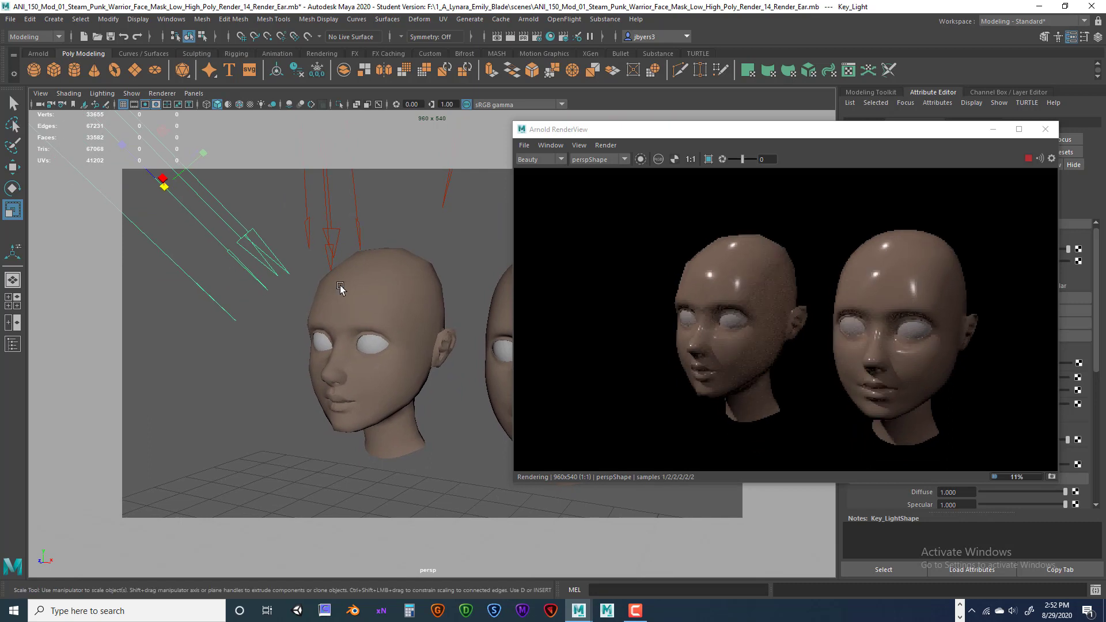
Rotate the key light to about -19 degrees on X and shift the RenderView left.
key(e)
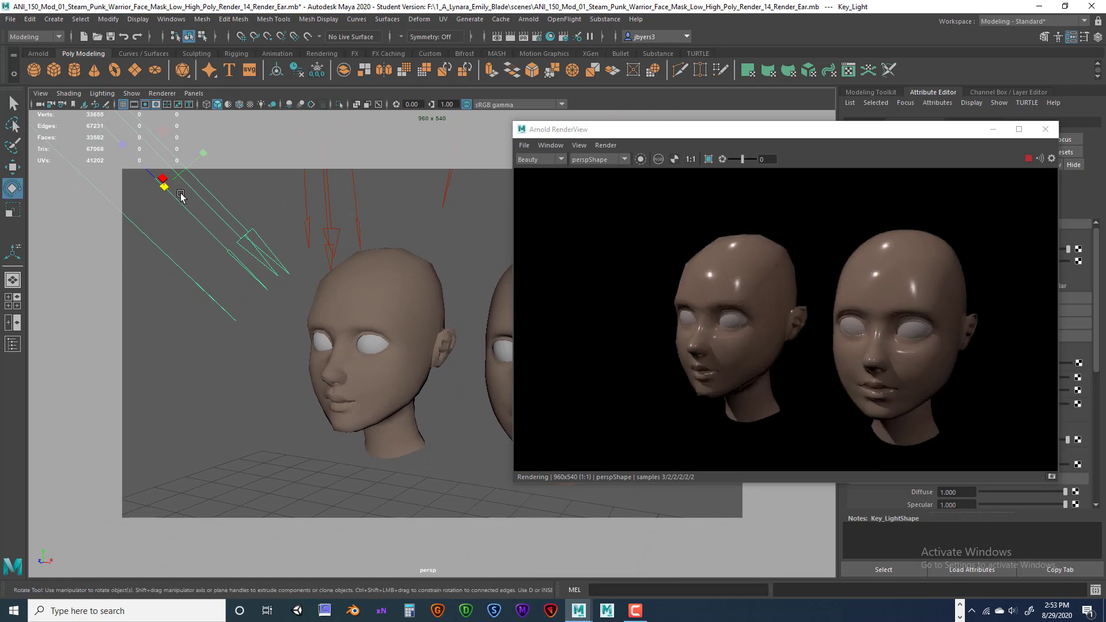
drag(176, 241, 211, 231)
mouse_move(184, 196)
mouse_down()
mouse_move(217, 194)
mouse_move(187, 198)
mouse_up()
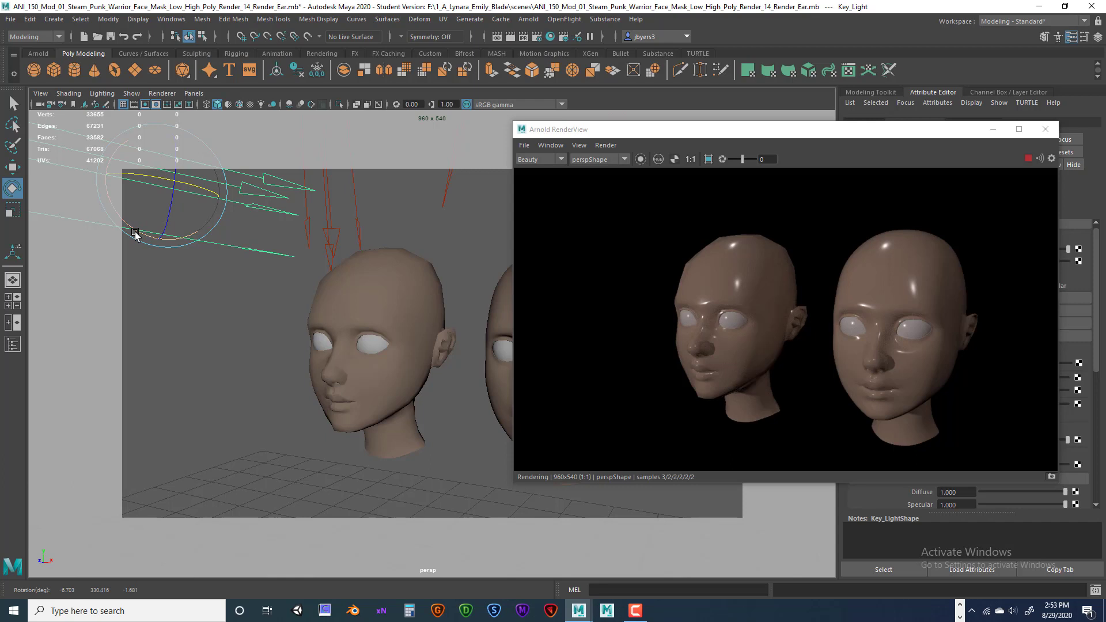
drag(135, 233, 136, 232)
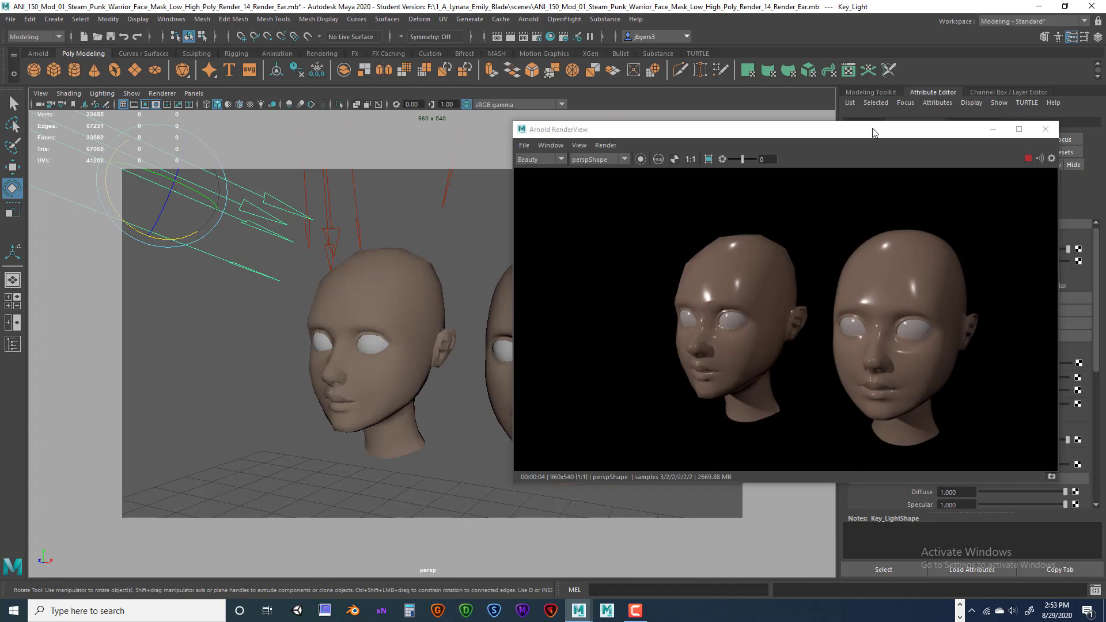
drag(868, 136, 808, 137)
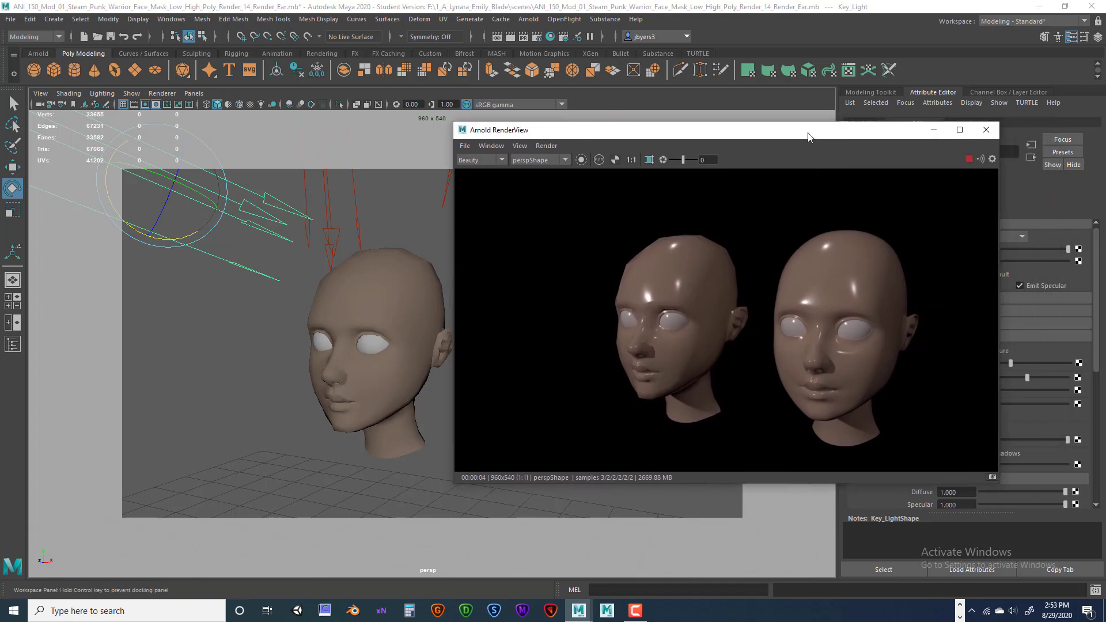
Close the Arnold RenderView, reframe the two heads, and create an aiSkyDomeLight from the Arnold shelf.
click(986, 131)
alt+drag(568, 364, 558, 324)
alt+right_drag(558, 323, 594, 330)
alt+drag(594, 332, 555, 323)
alt+right_drag(564, 322, 561, 324)
mouse_move(552, 314)
alt+mouse_down()
mouse_move(563, 313)
mouse_move(552, 309)
alt+mouse_up()
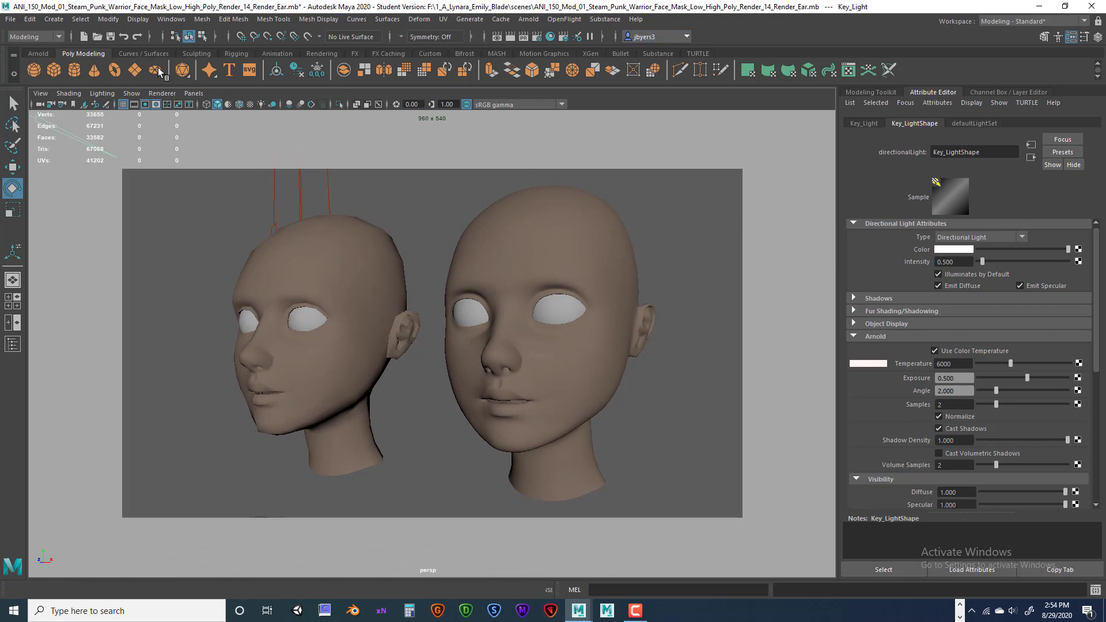
click(39, 54)
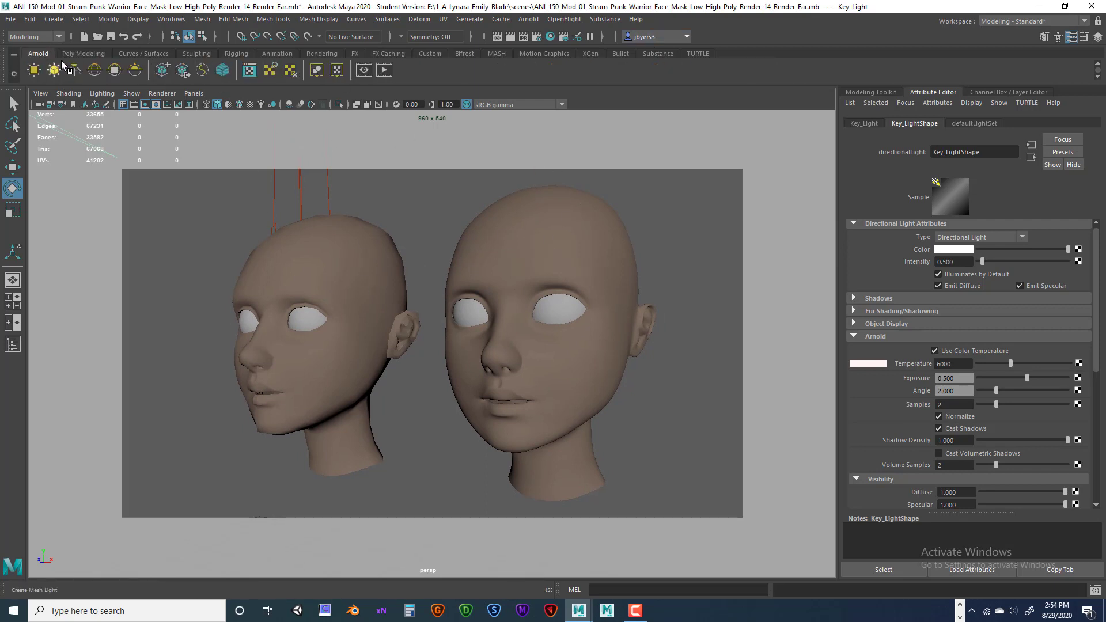
click(95, 71)
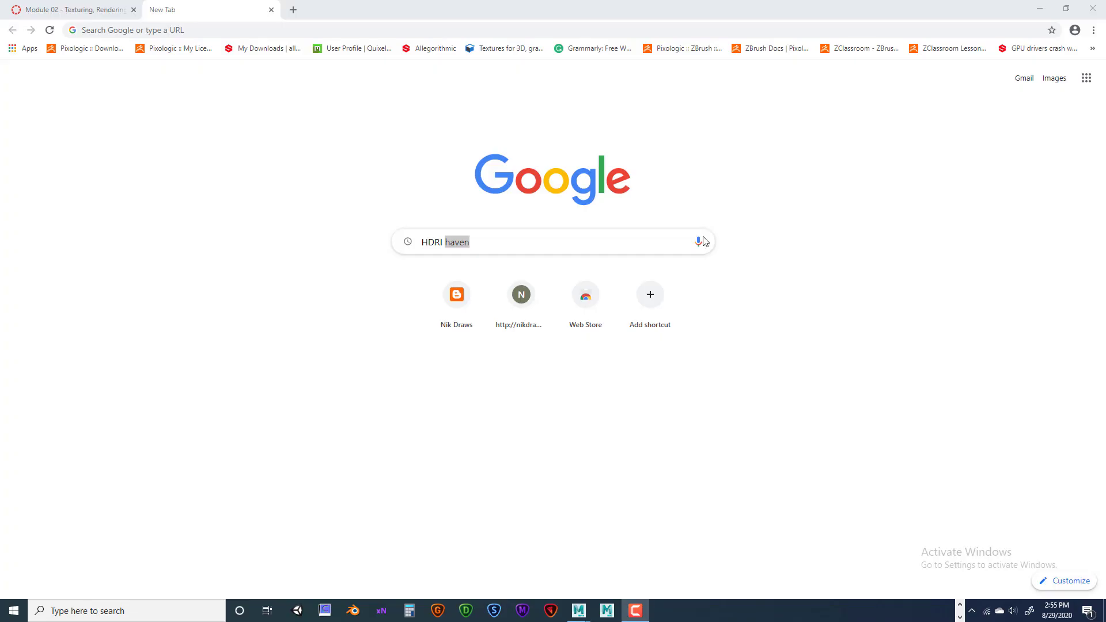
Google 'HDRI haven' and open the hdrihaven.com result.
text(haven)
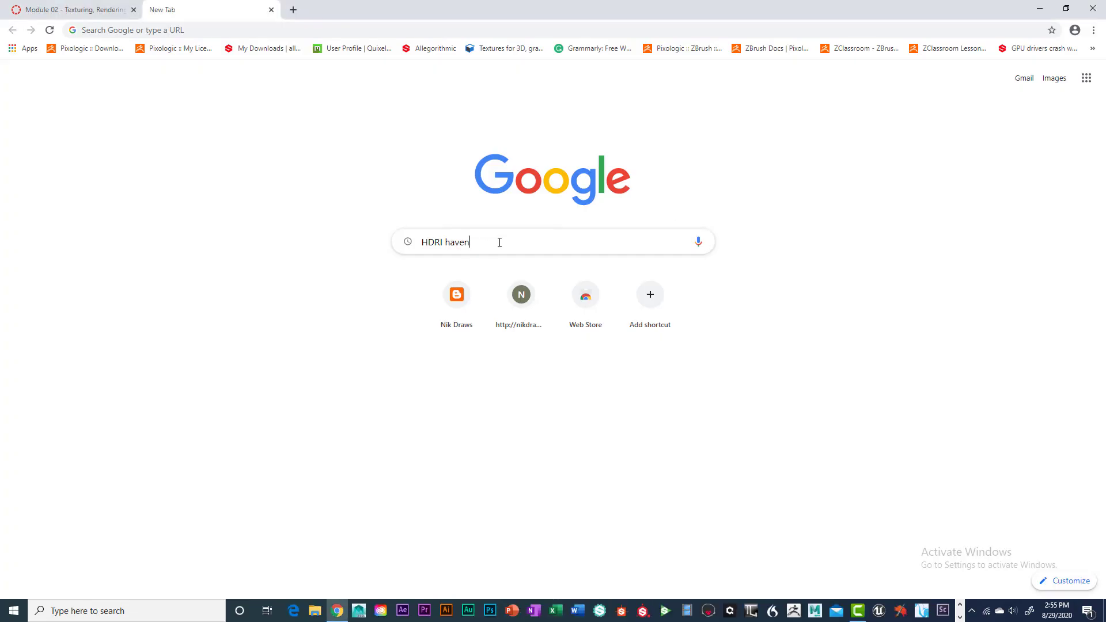
key(Return)
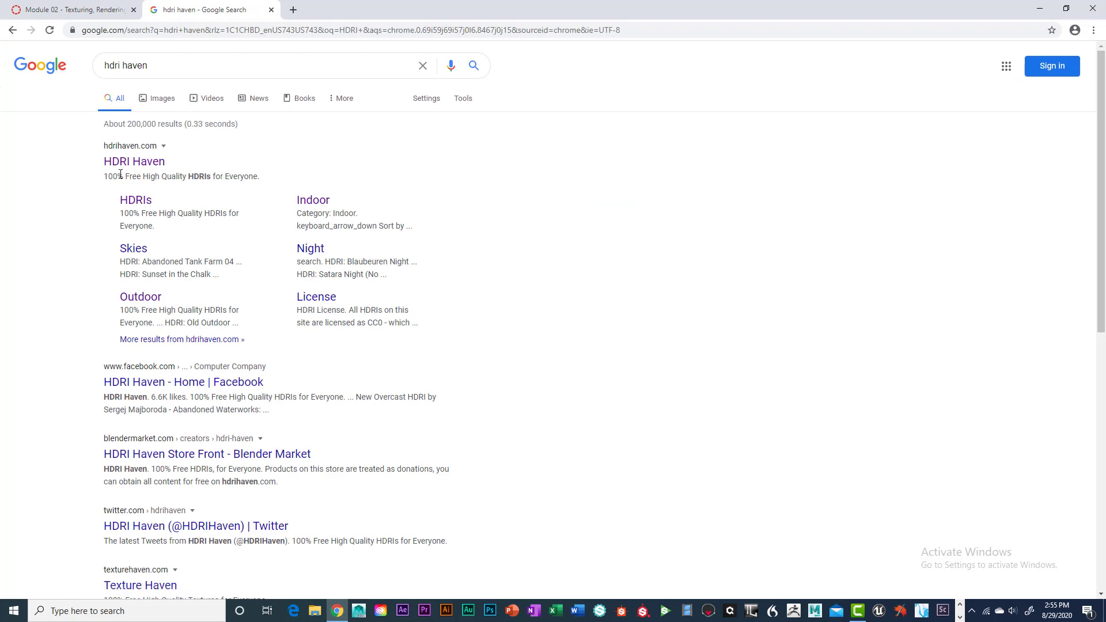
click(137, 167)
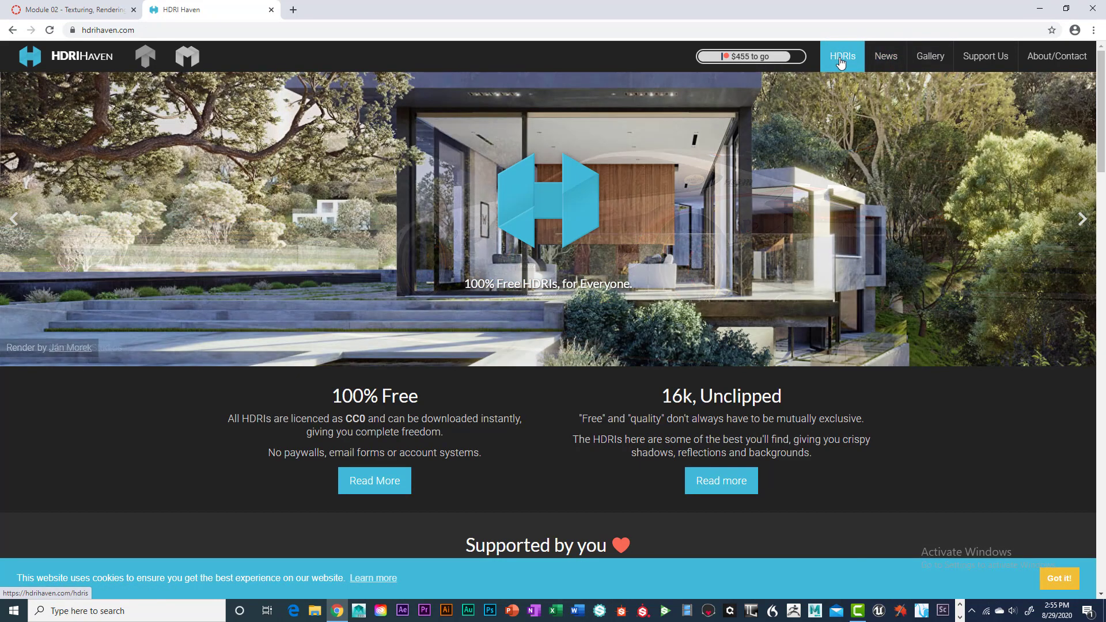
Browse the HDRIs section and filter it to the Indoor category.
click(841, 61)
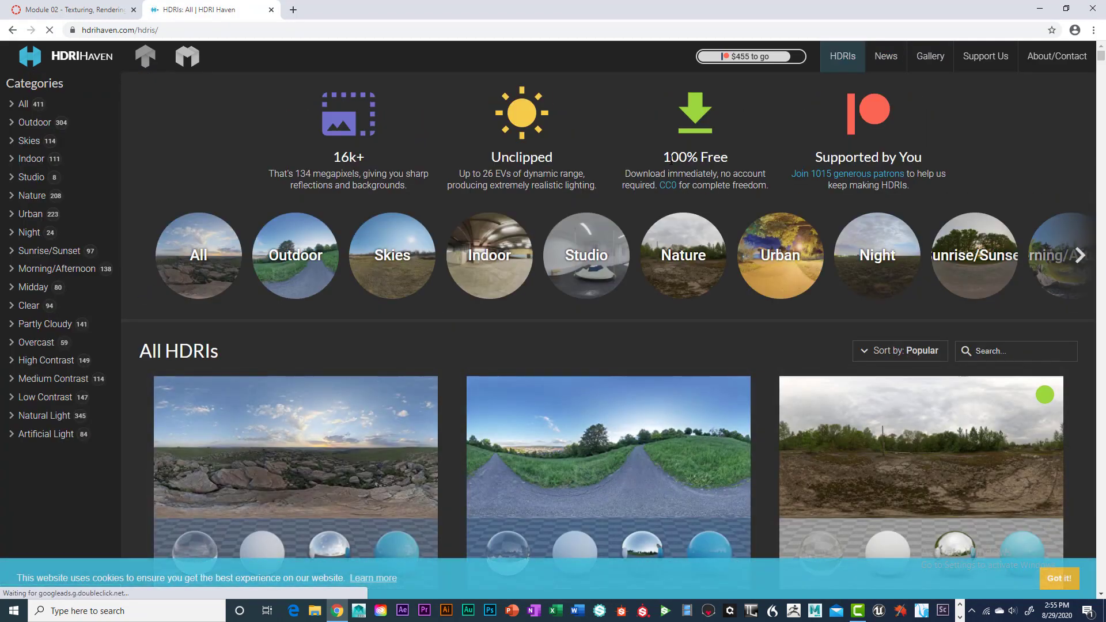
scroll(647, 334, down, 4)
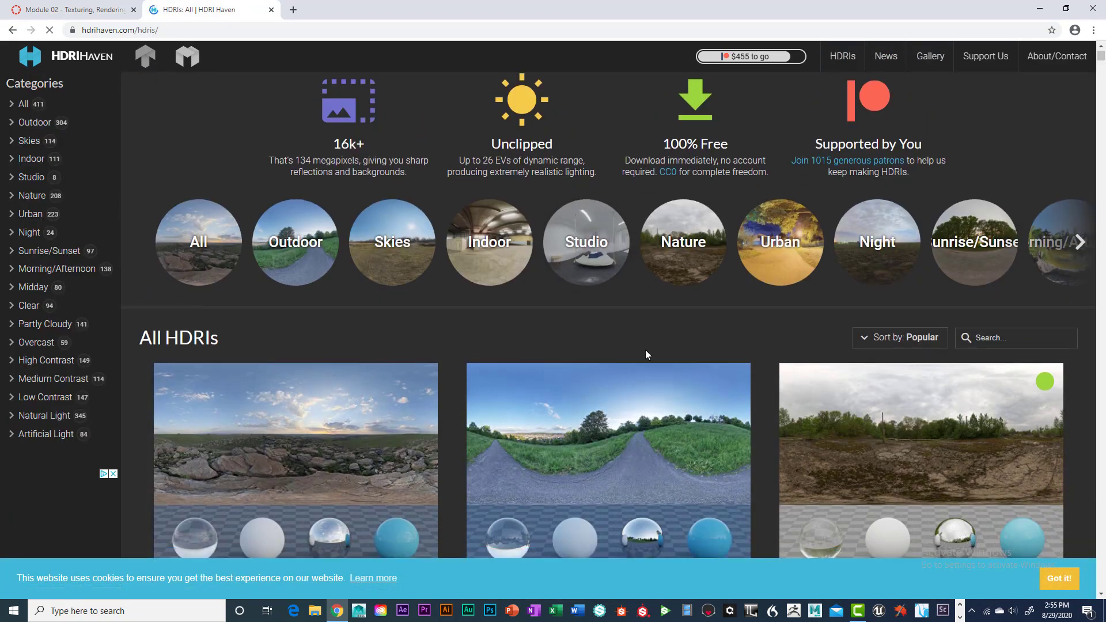
scroll(647, 343, down, 2)
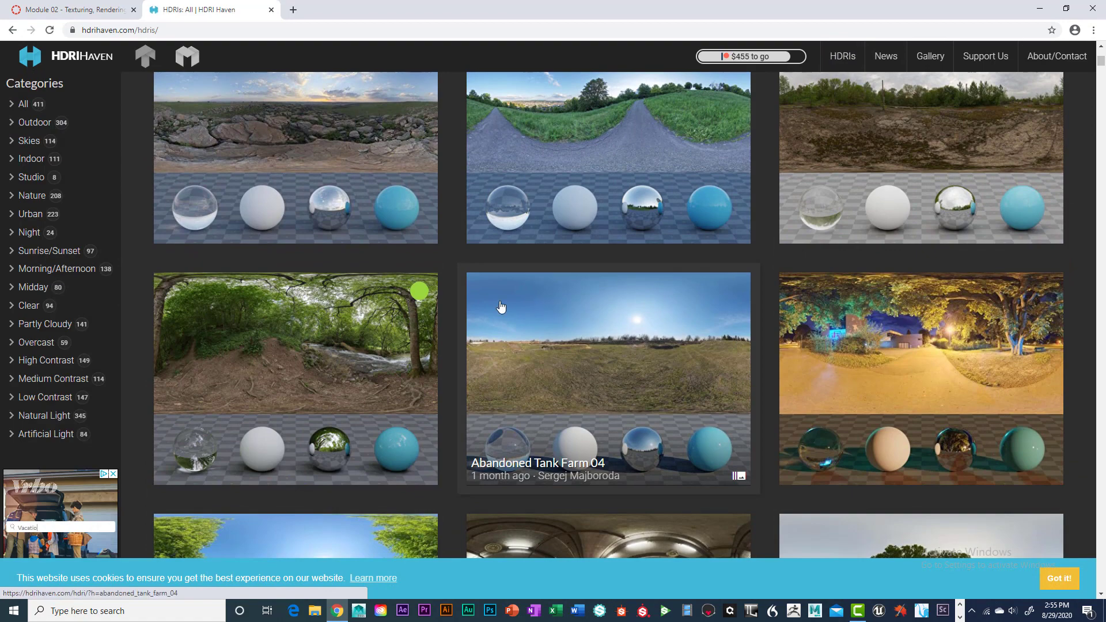
scroll(163, 245, up, 2)
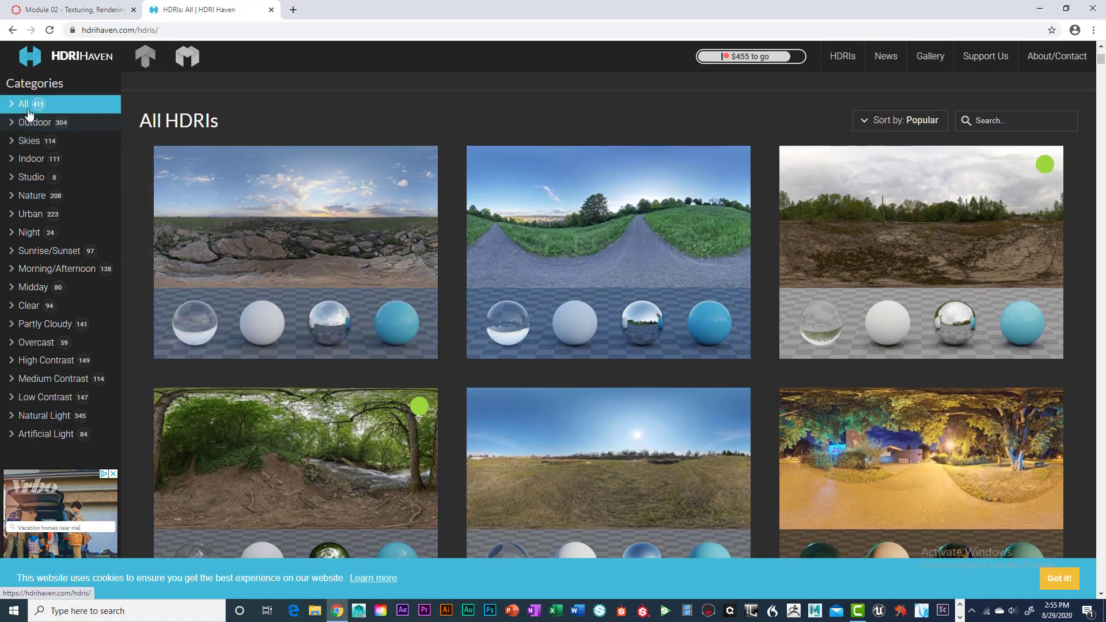
click(34, 158)
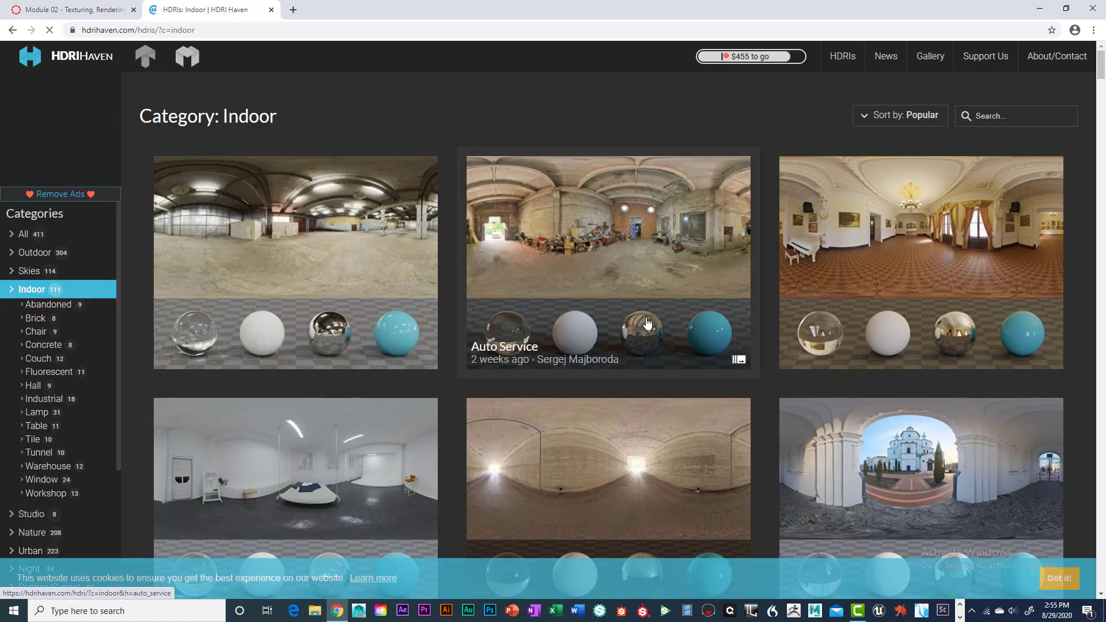
Open the Small Cathedral 02 HDRI page and scroll down to its 2k HDR download.
scroll(873, 361, down, 1)
scroll(872, 362, down, 3)
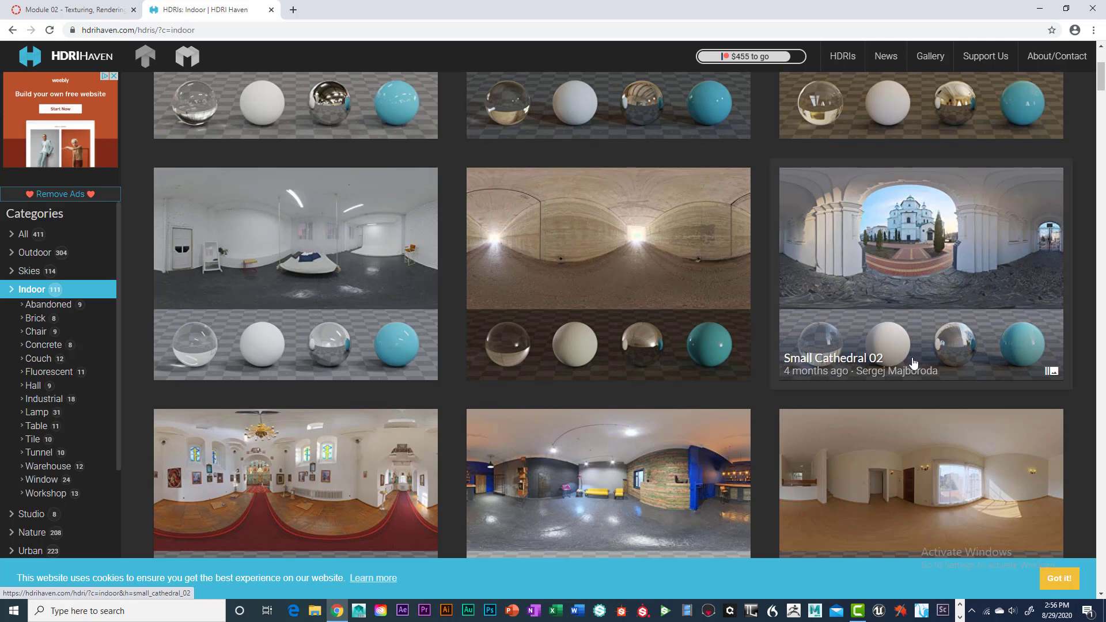
click(950, 286)
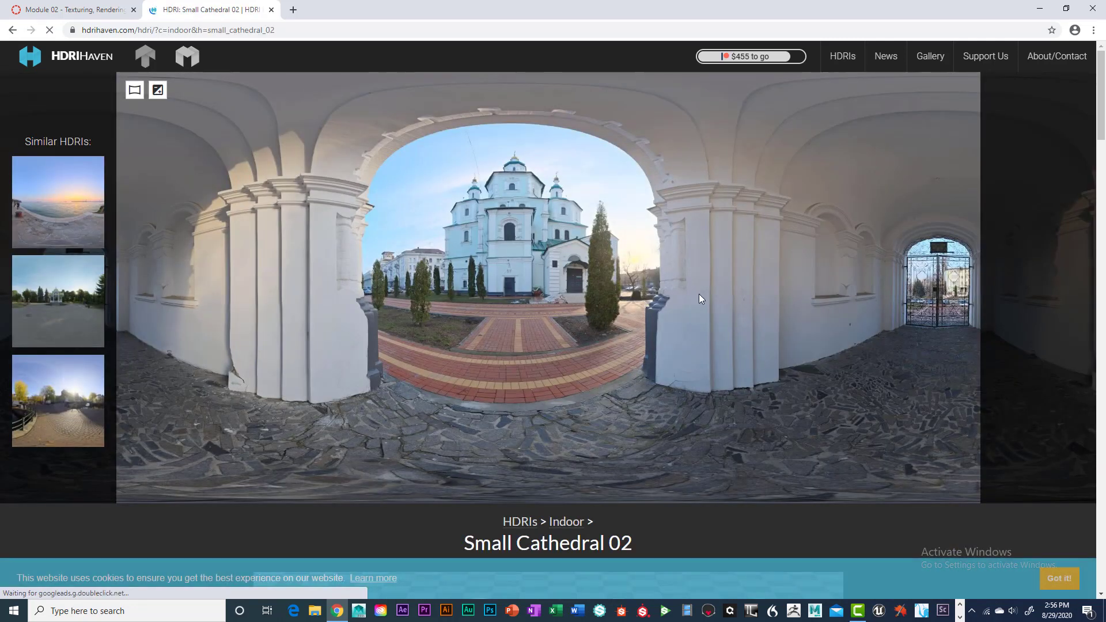
scroll(628, 313, down, 5)
scroll(628, 312, down, 6)
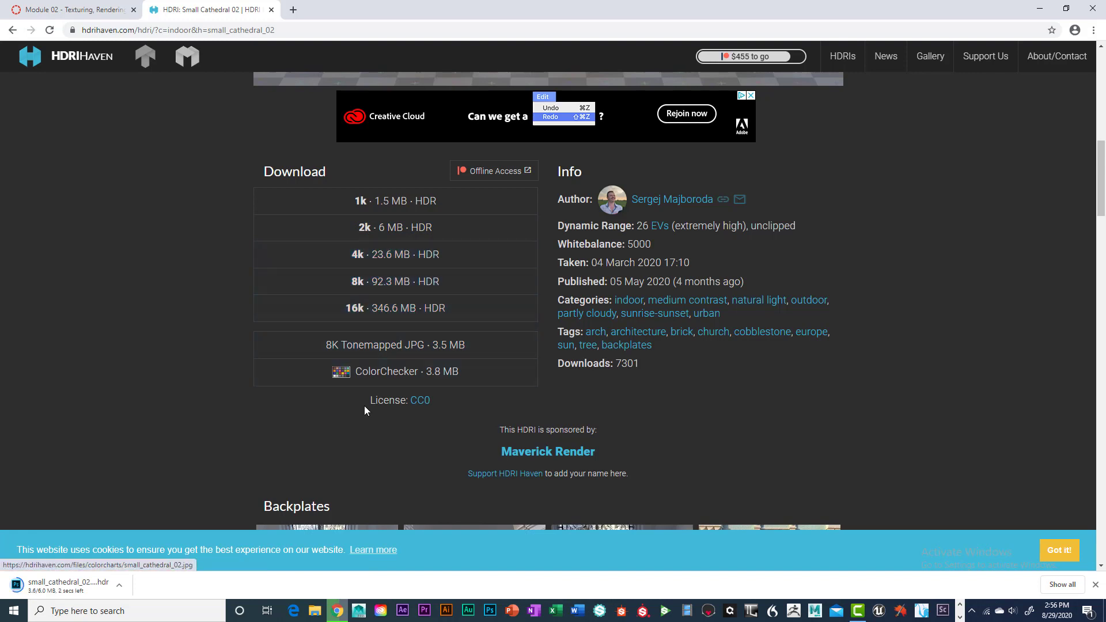
Show the downloaded small_cathedral_02_2k HDR in its folder and copy it.
click(119, 588)
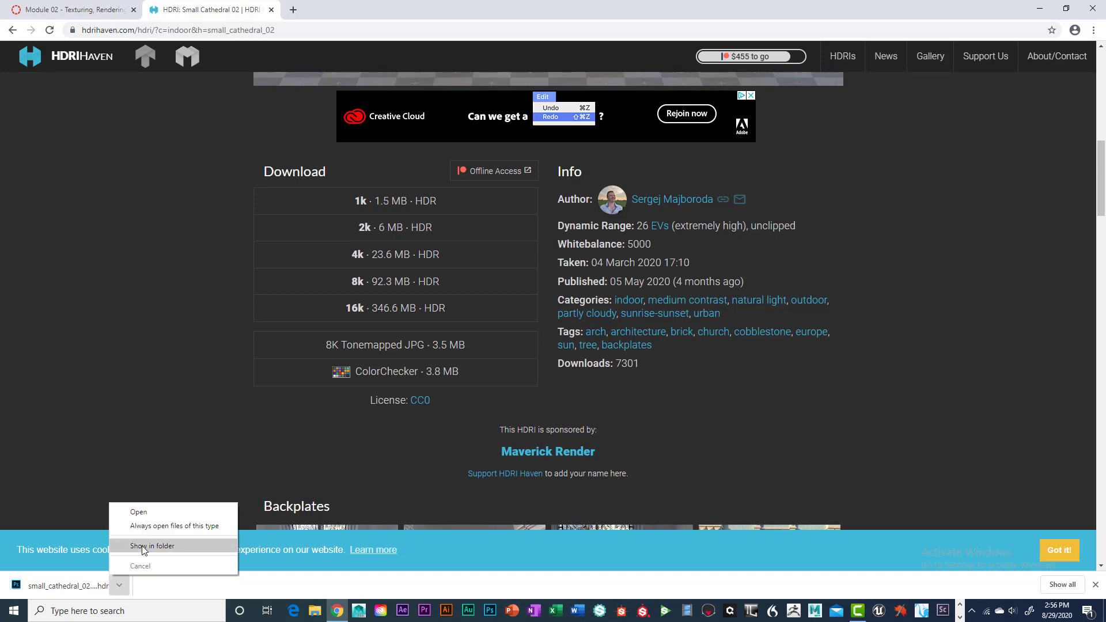
click(141, 547)
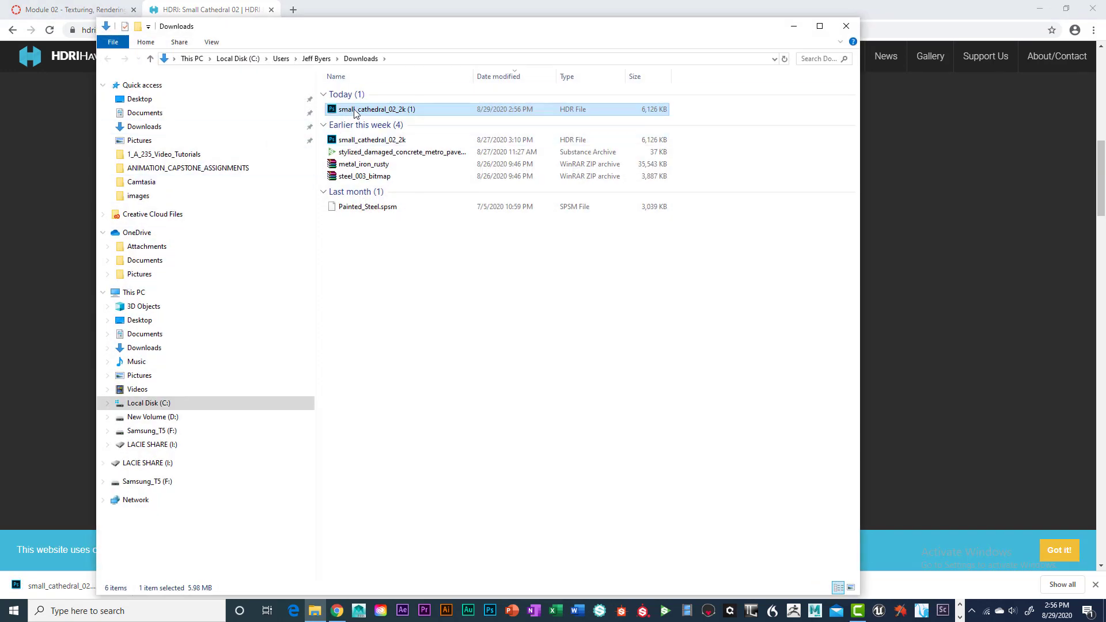
right_click(354, 111)
click(152, 333)
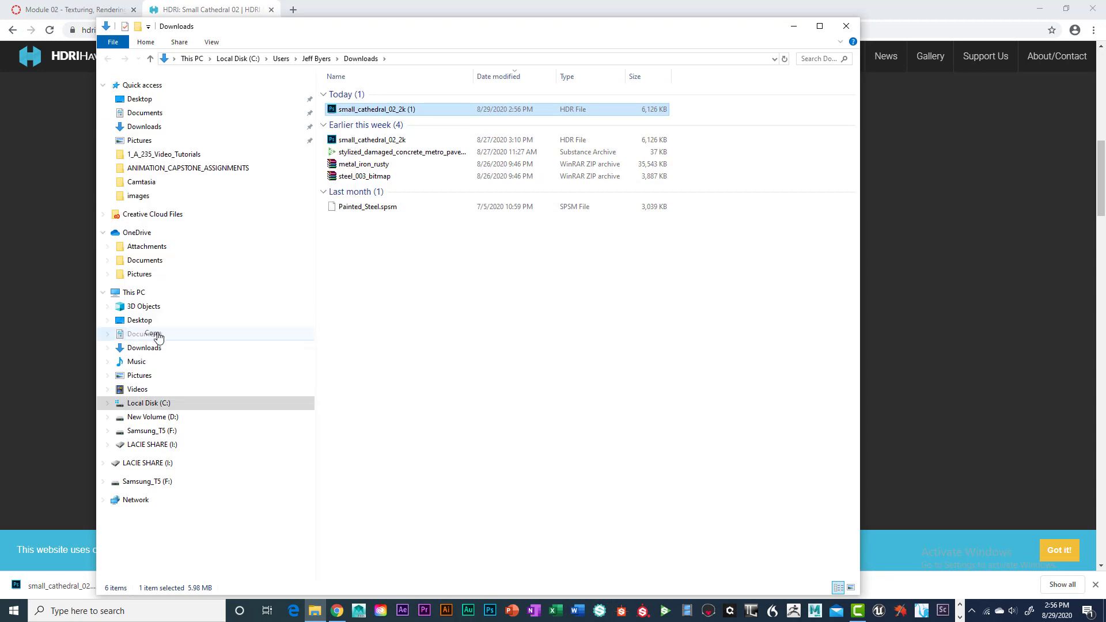
click(173, 429)
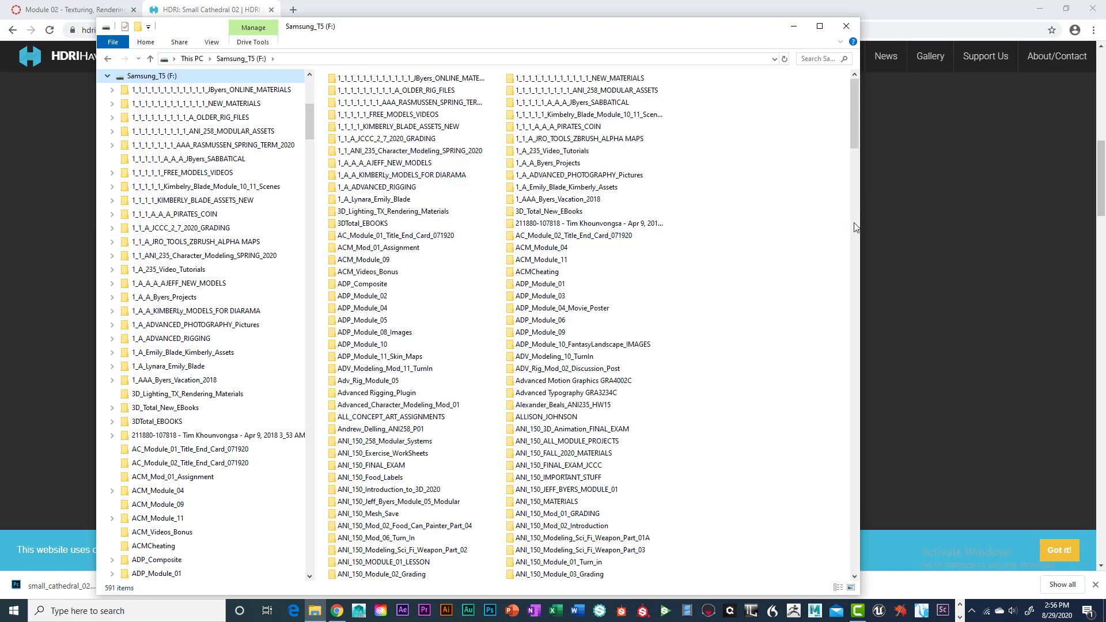
drag(855, 228, 546, 230)
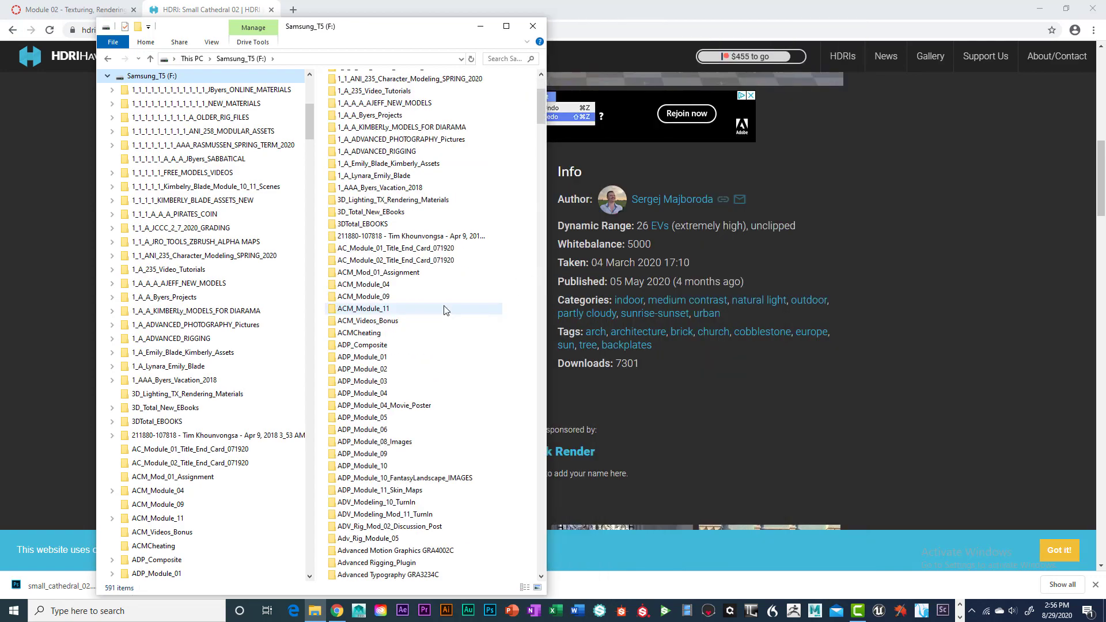
scroll(444, 310, down, 20)
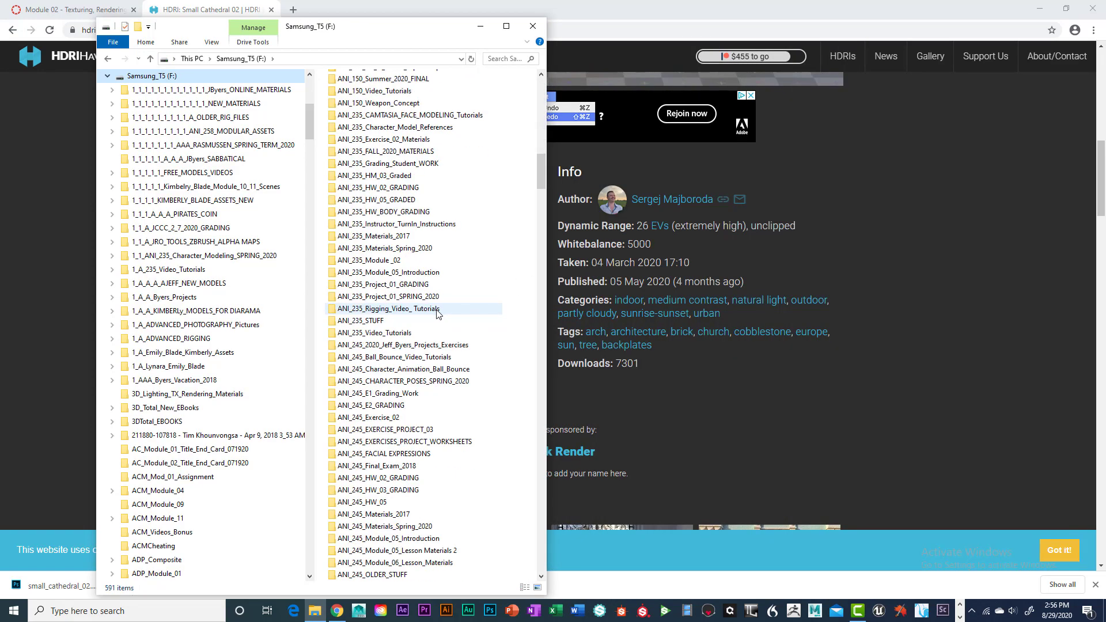
scroll(438, 311, up, 20)
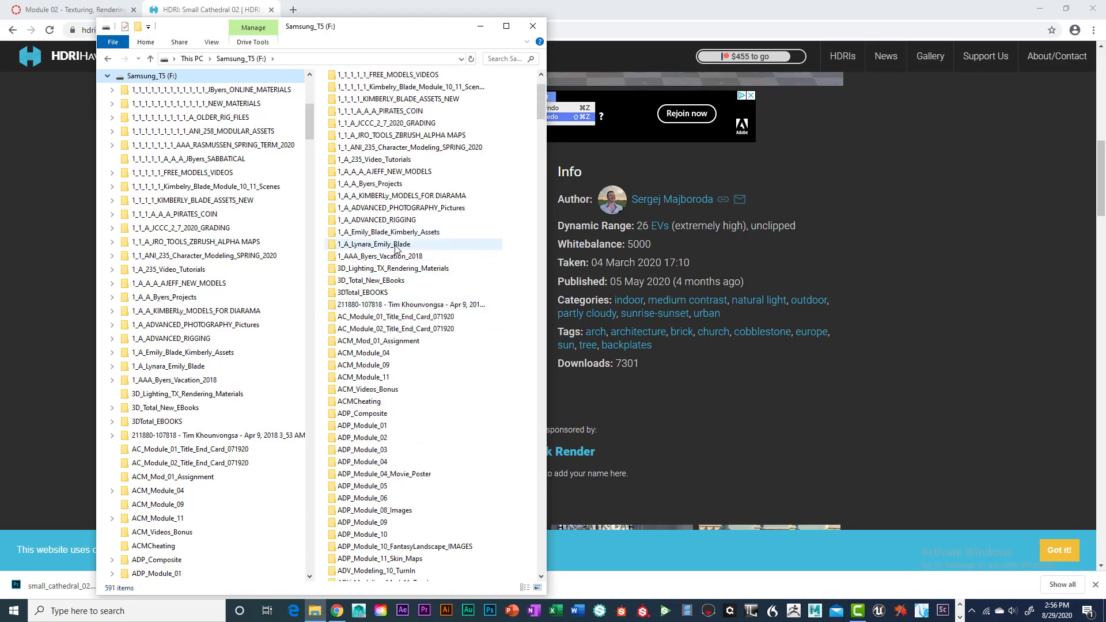
double_click(389, 244)
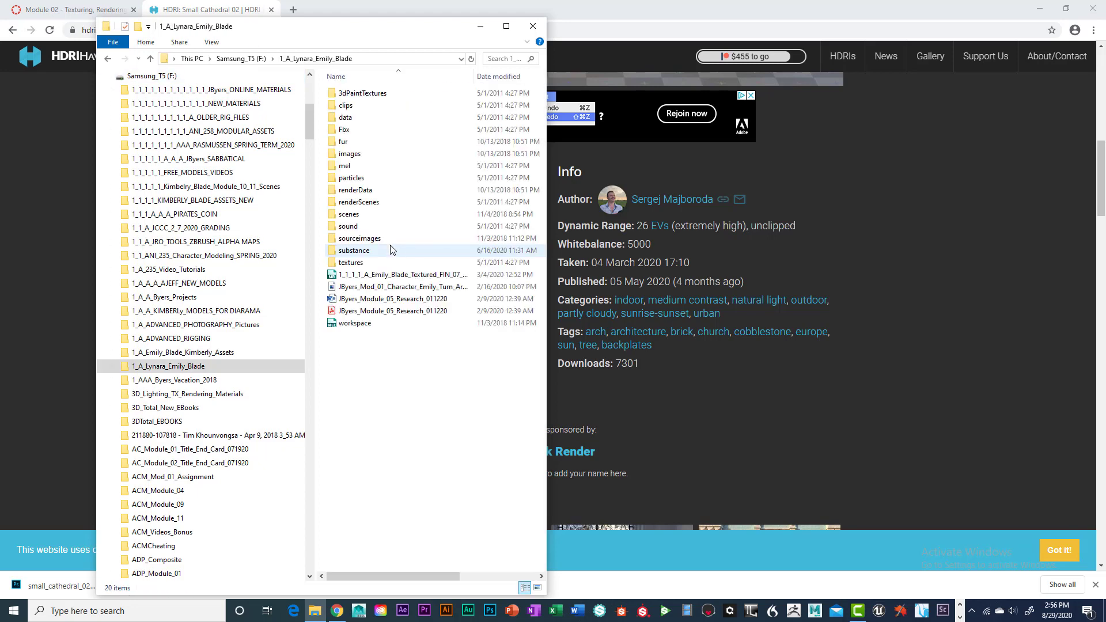
double_click(385, 242)
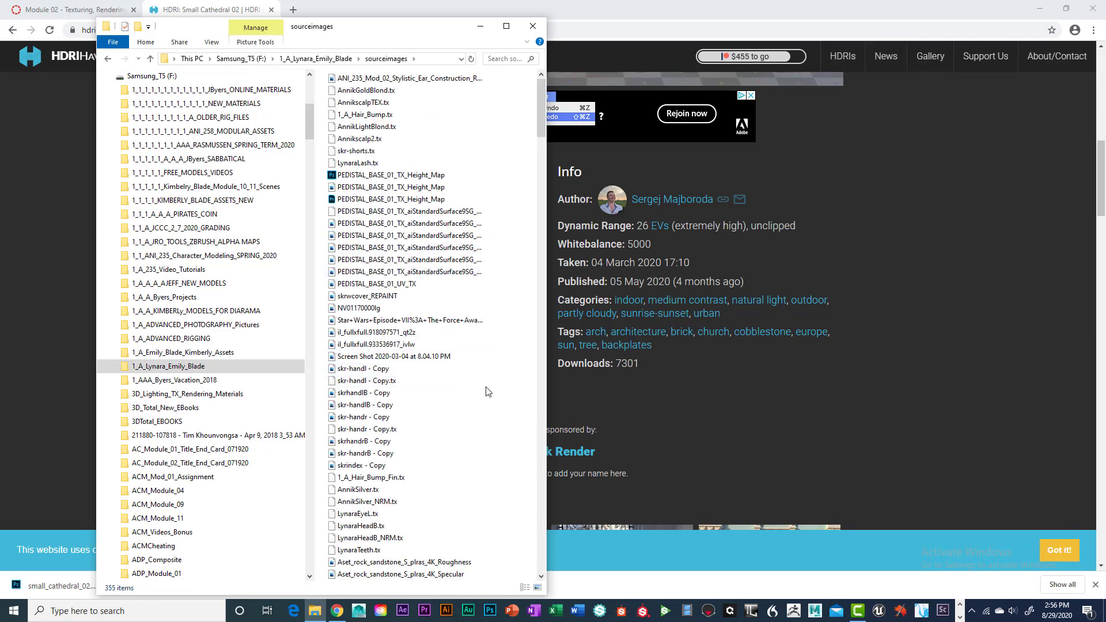
right_click(485, 386)
click(414, 467)
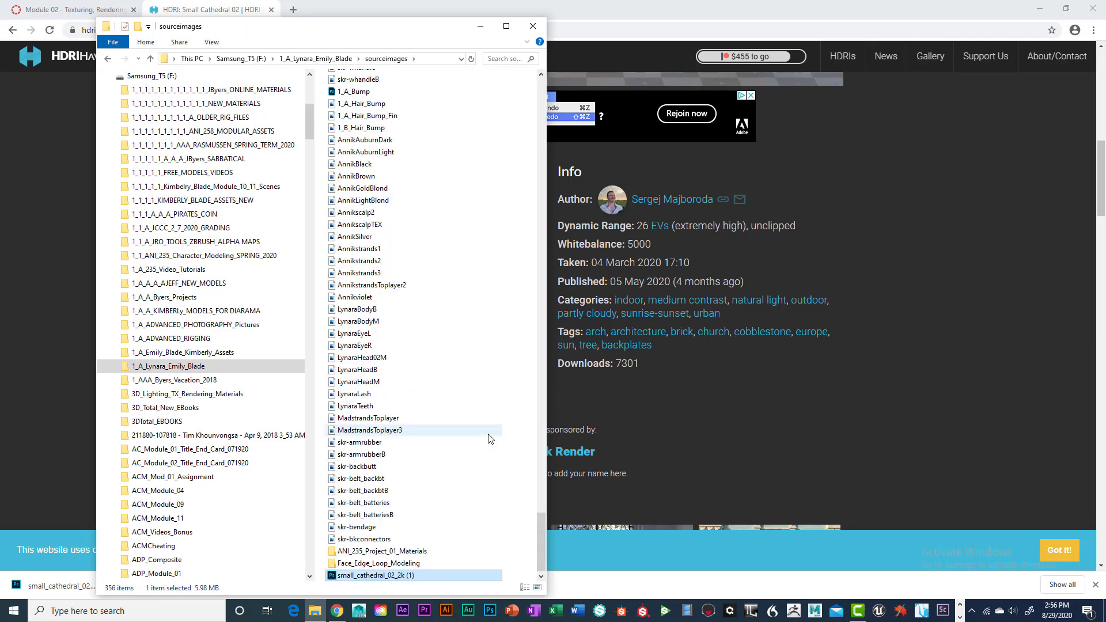
click(532, 27)
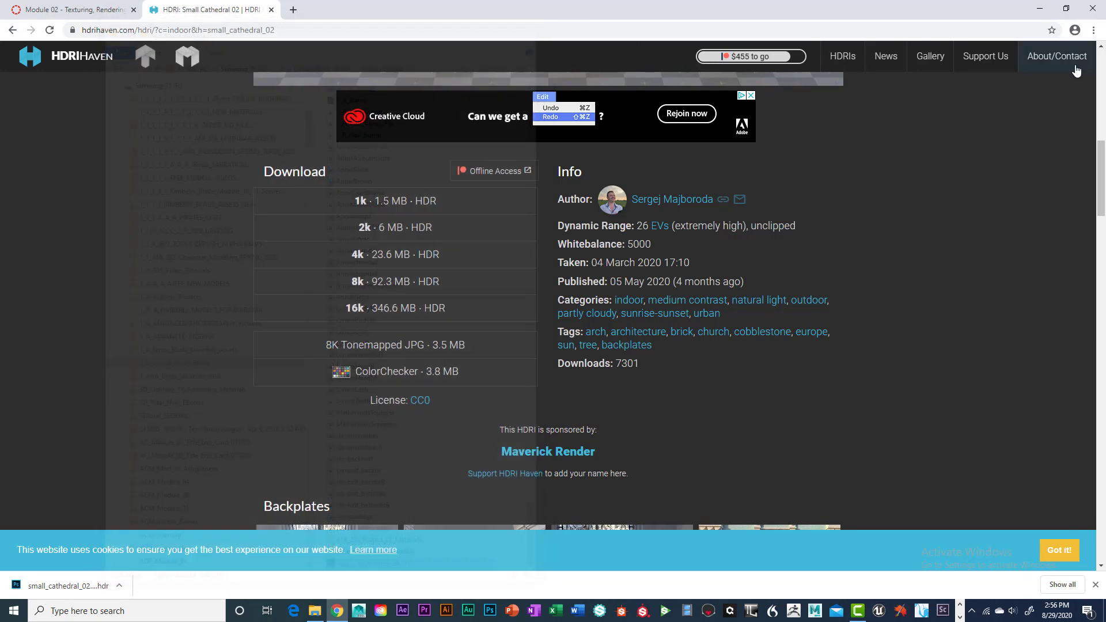
Back in Maya, connect a File node to the skydome's Color with Filter Type Off.
click(1039, 9)
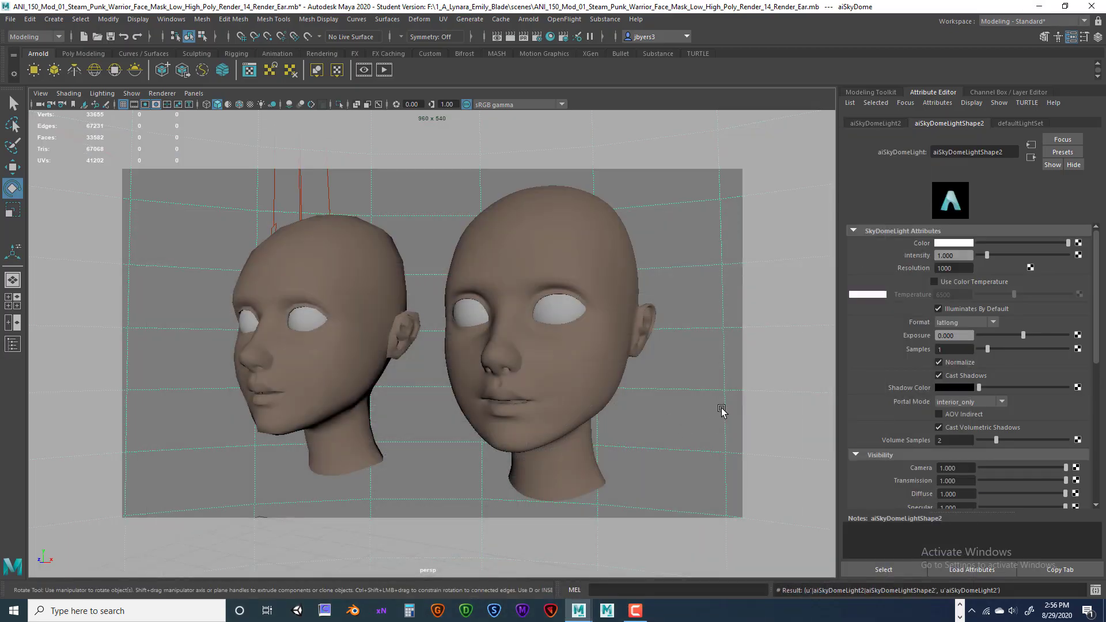
click(707, 297)
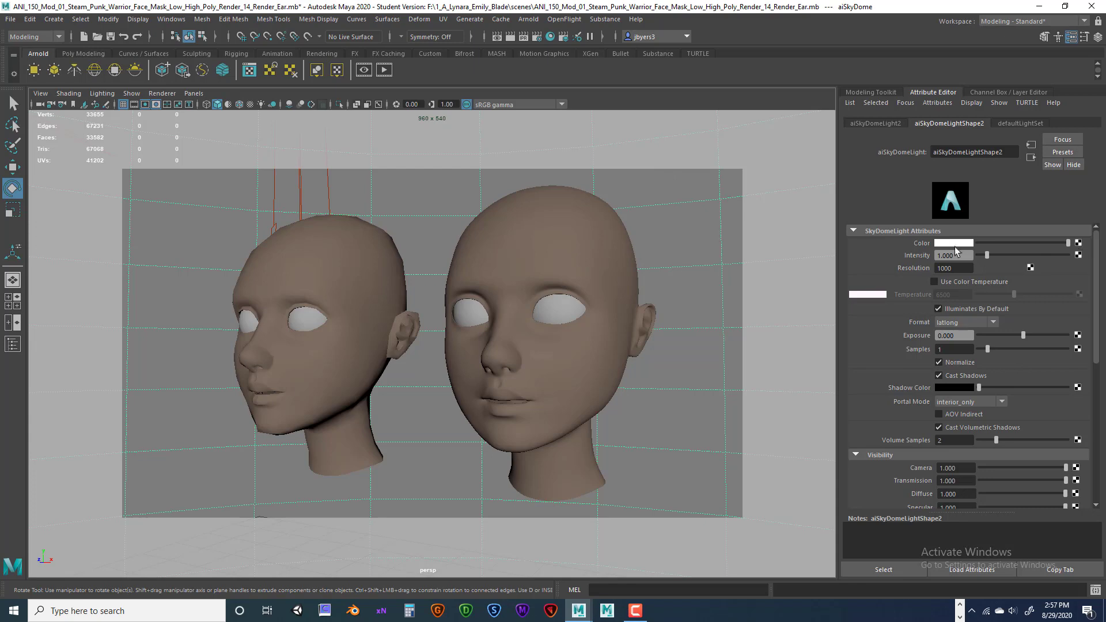
click(1079, 243)
click(400, 242)
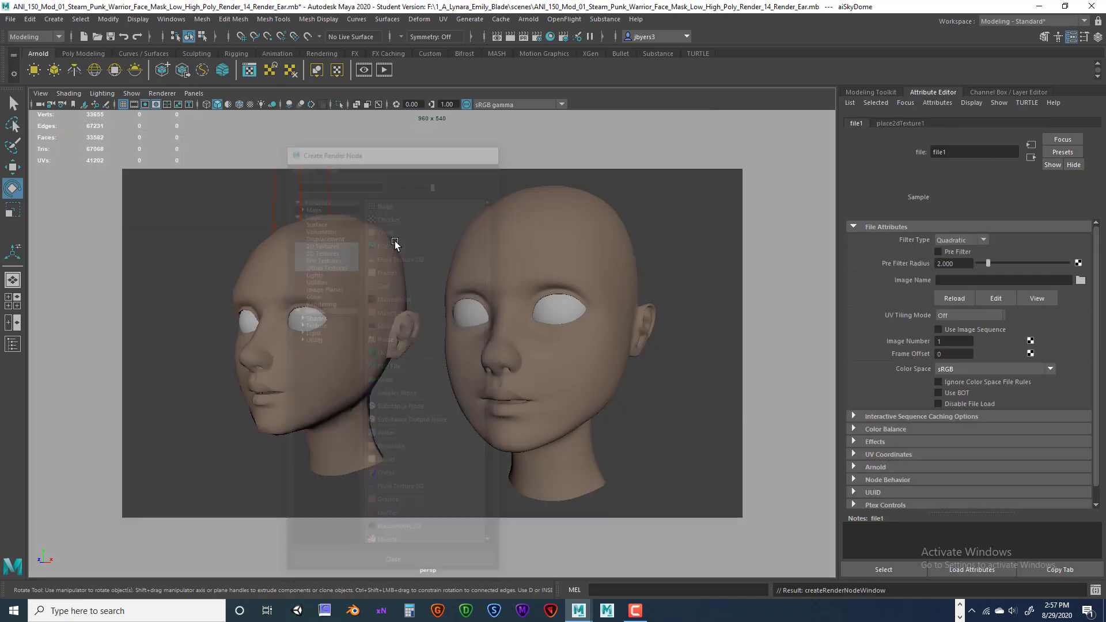
click(983, 240)
click(962, 253)
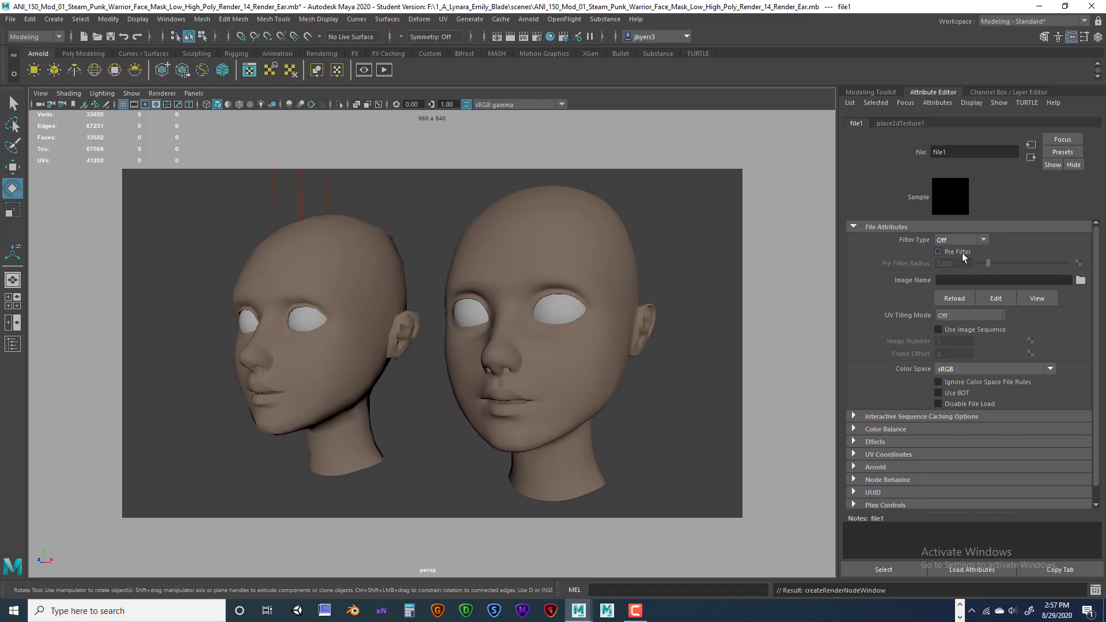
Load small_cathedral_02_2k (1).hdr as the file texture's image.
click(1079, 281)
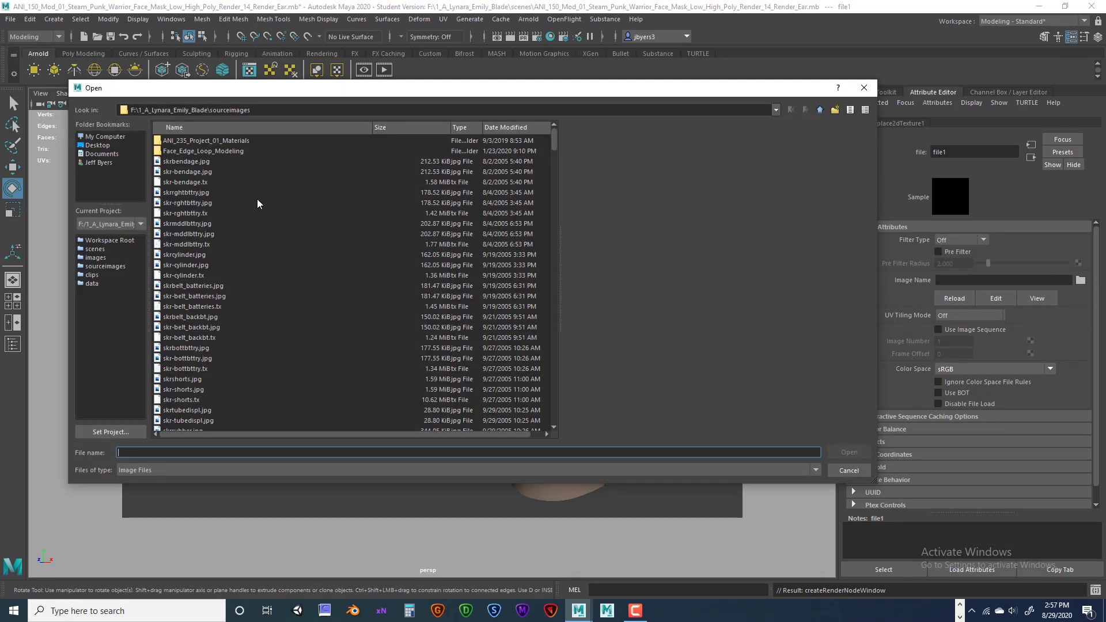
scroll(257, 198, down, 15)
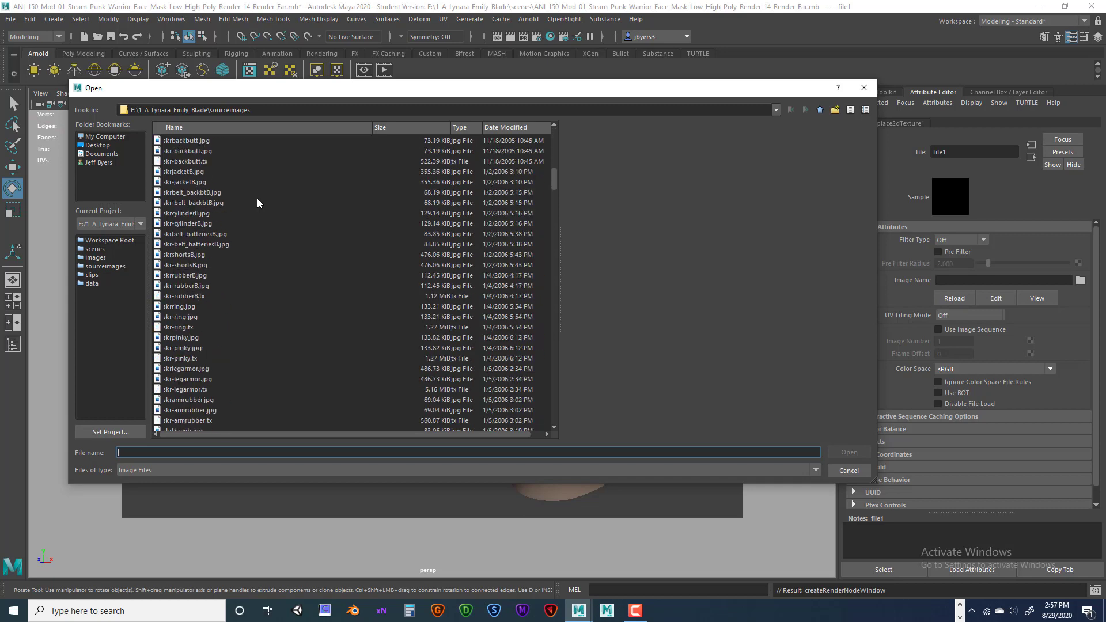
scroll(257, 200, down, 15)
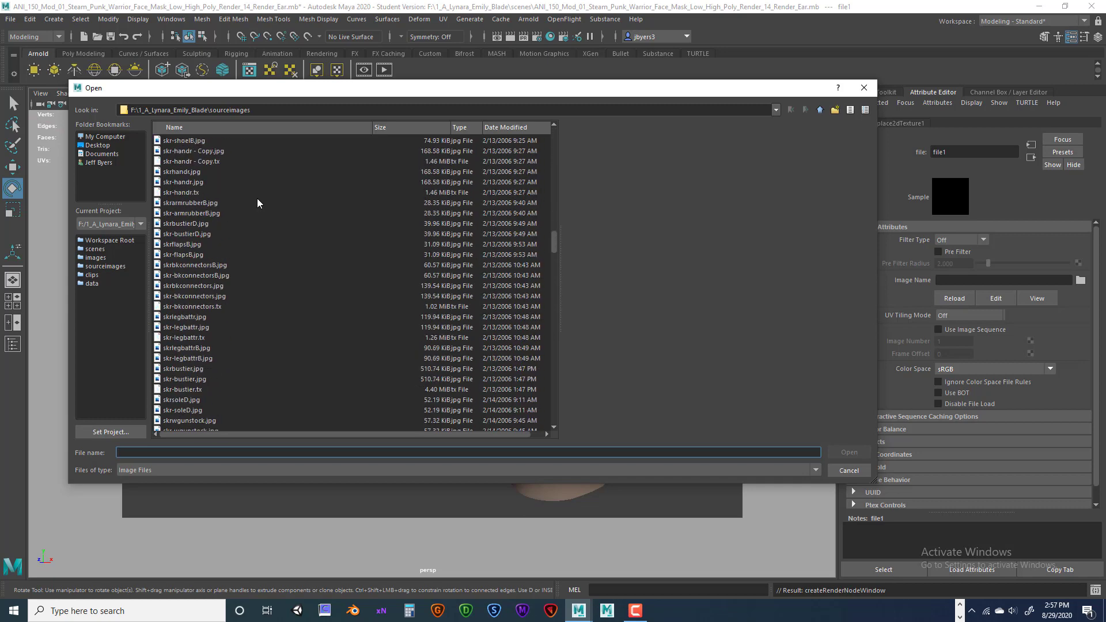
scroll(257, 199, down, 15)
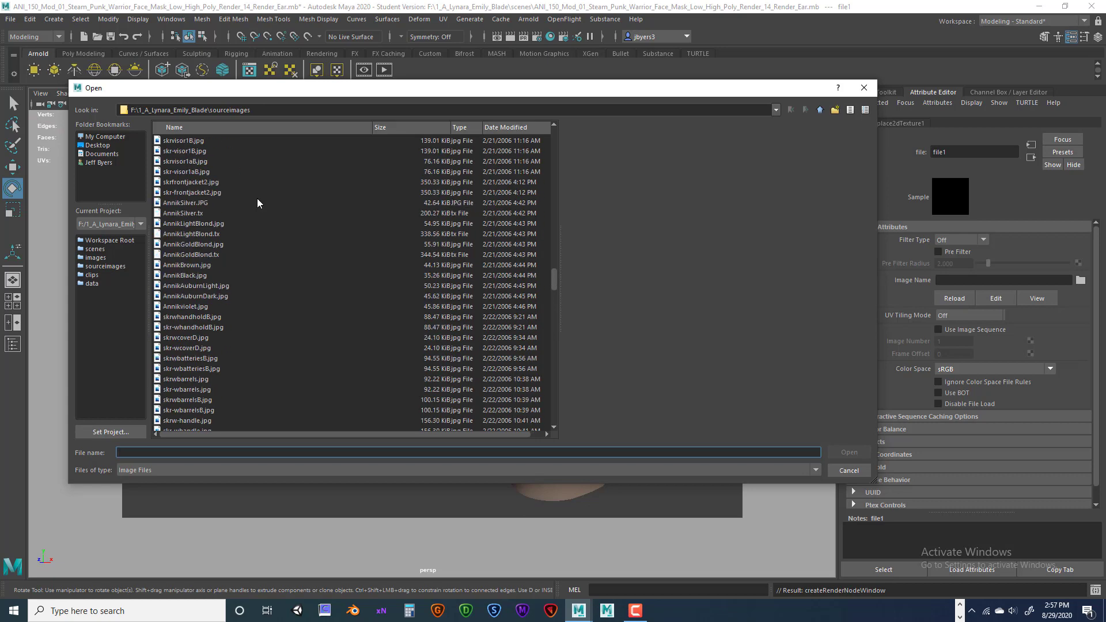
scroll(257, 202, down, 7)
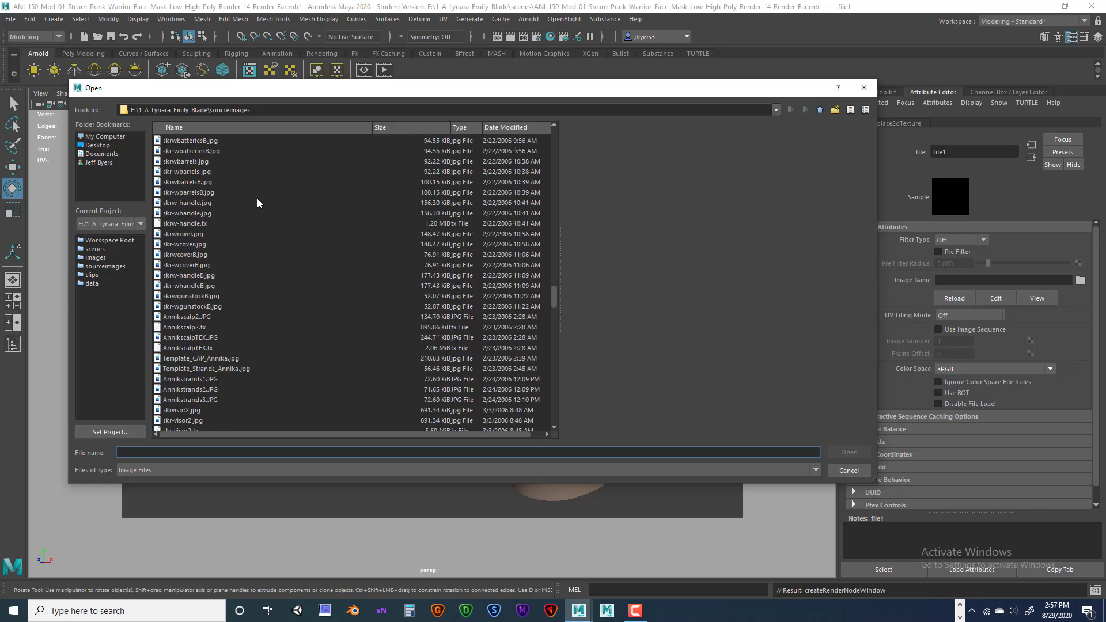
scroll(257, 202, down, 7)
scroll(257, 203, down, 8)
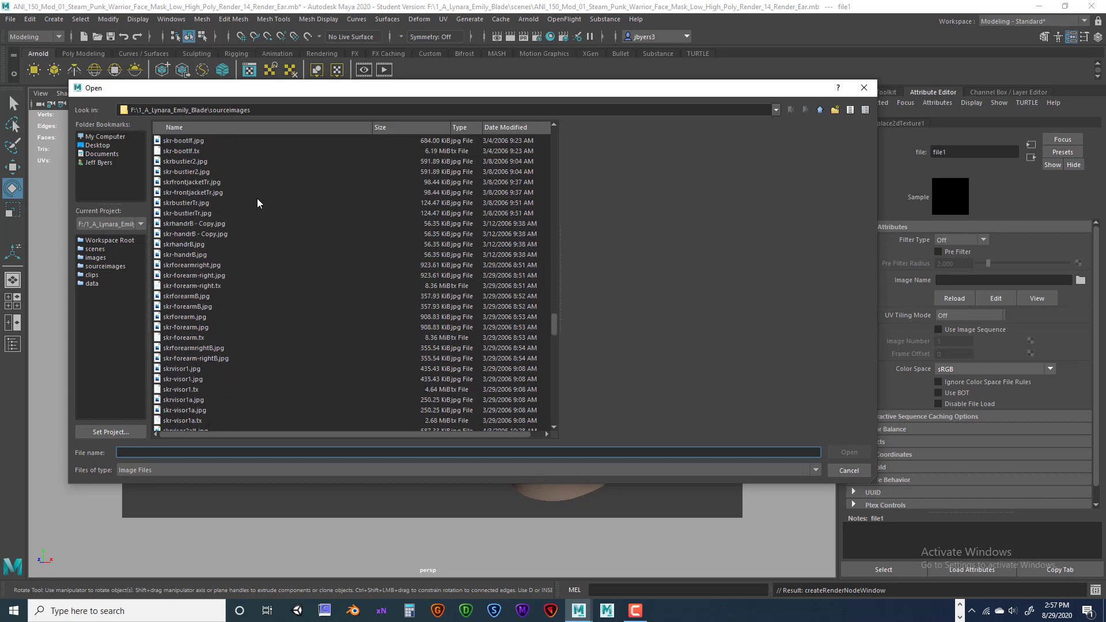
scroll(258, 202, down, 8)
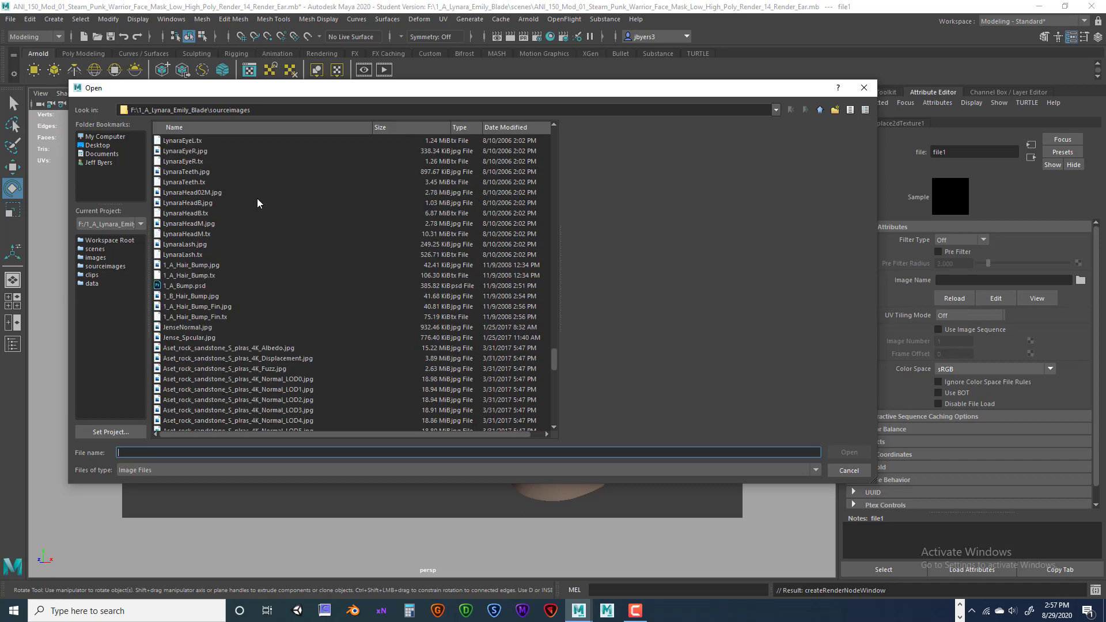
scroll(258, 202, down, 9)
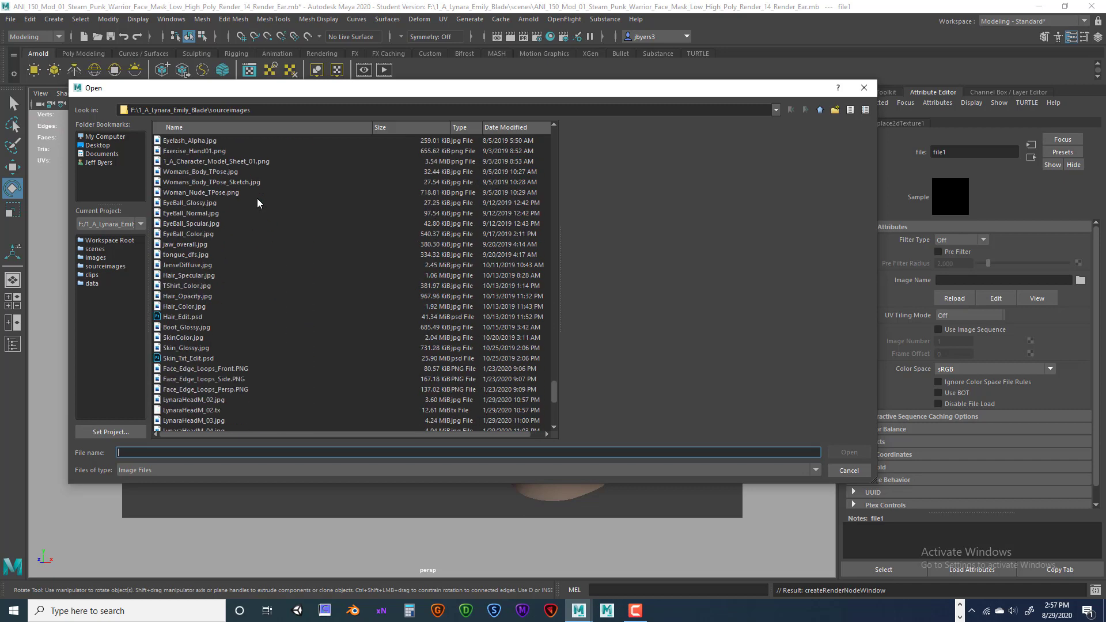
scroll(257, 199, down, 4)
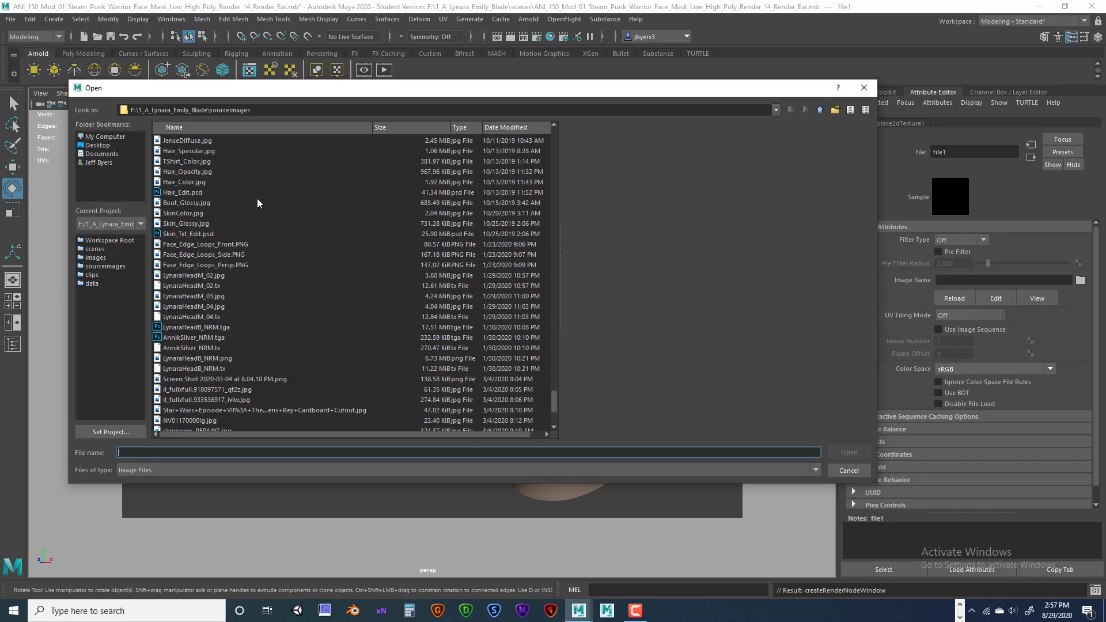
scroll(258, 203, down, 5)
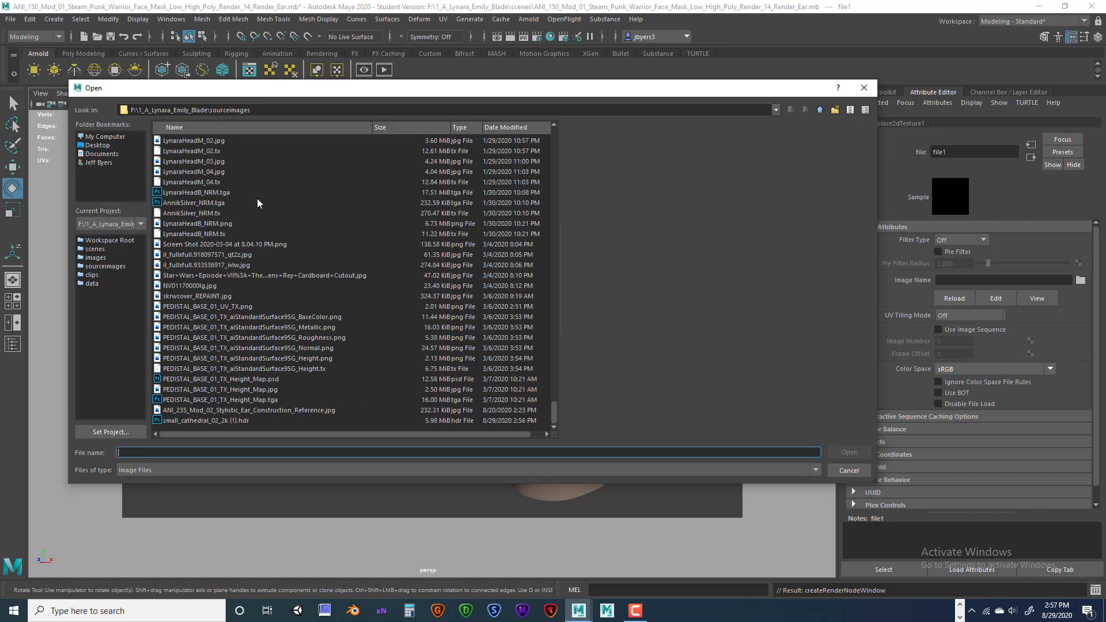
click(202, 420)
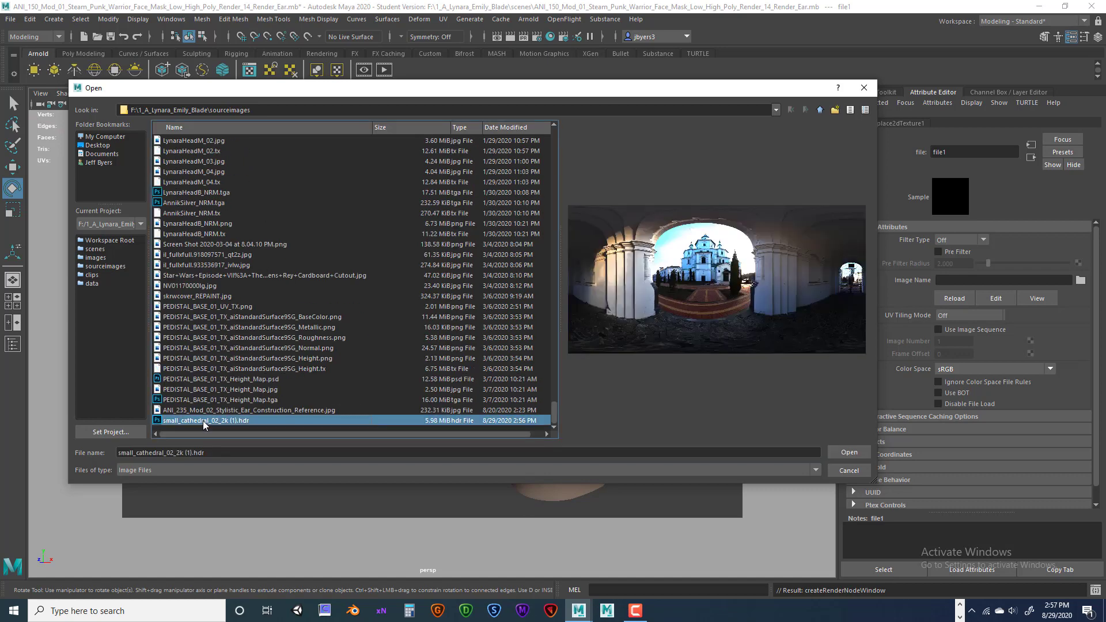
click(847, 453)
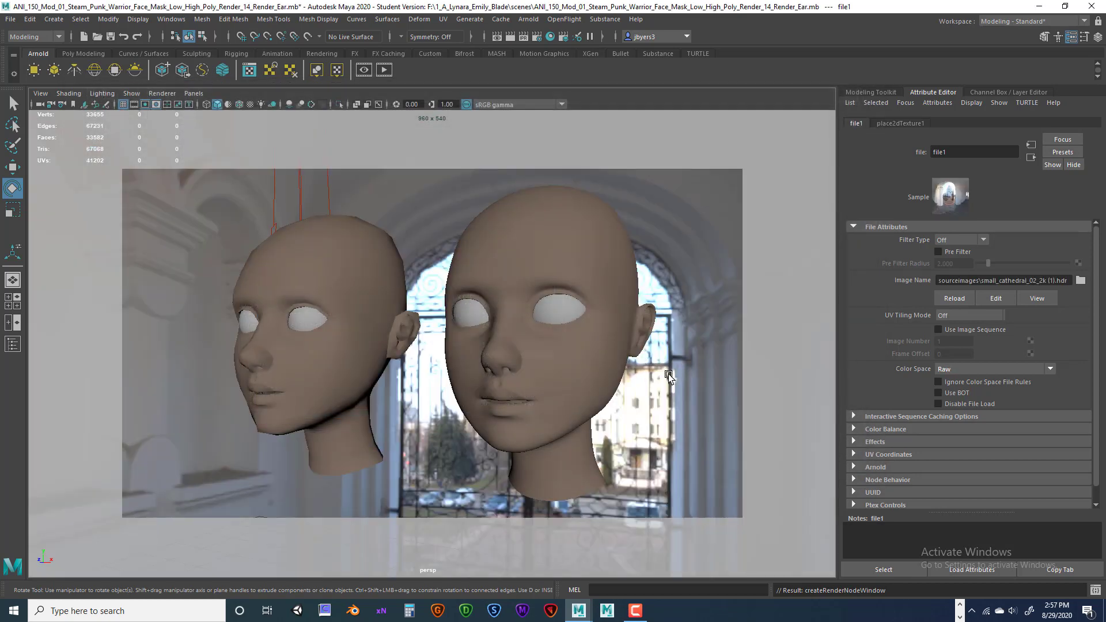
click(684, 372)
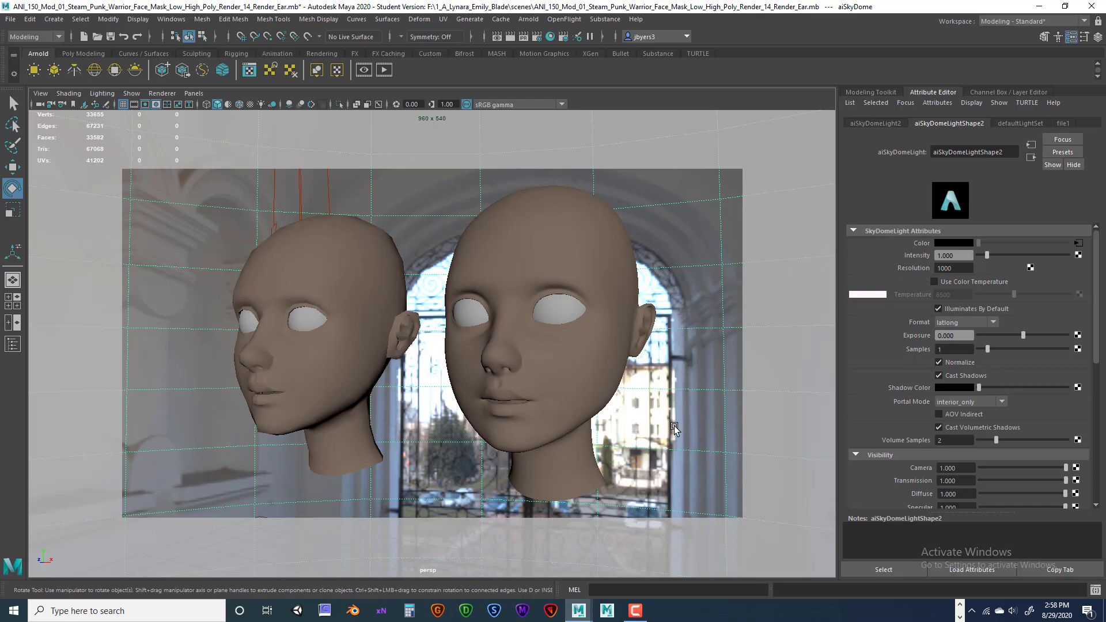
scroll(673, 429, down, 10)
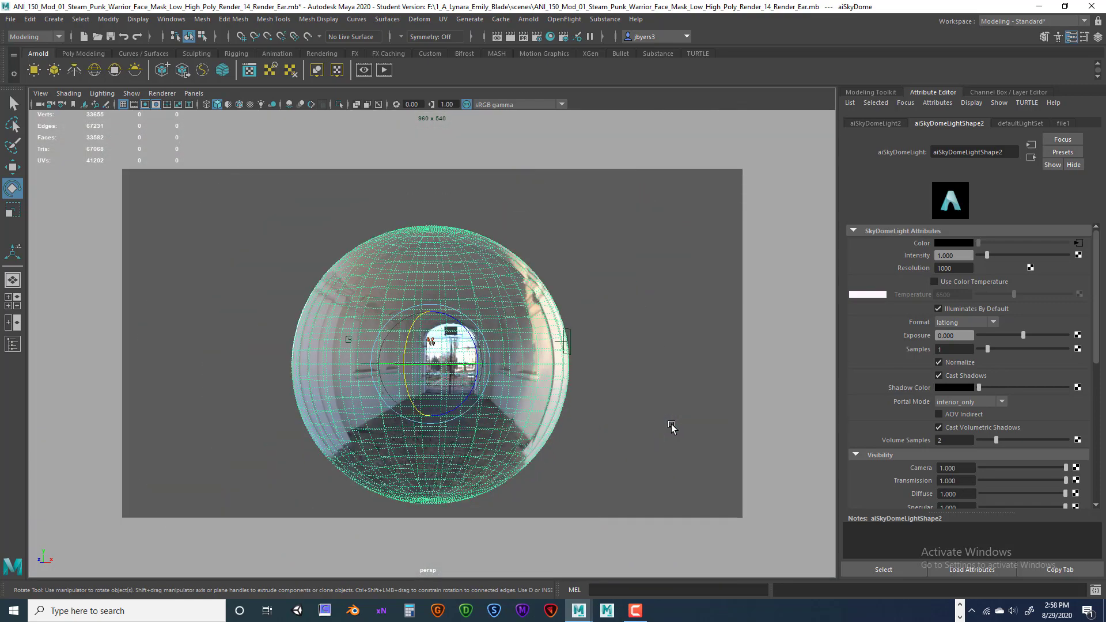
scroll(669, 423, up, 2)
scroll(667, 421, up, 2)
scroll(667, 421, down, 3)
alt+drag(667, 420, 361, 374)
scroll(366, 386, down, 8)
scroll(362, 399, up, 8)
scroll(362, 374, up, 3)
click(402, 312)
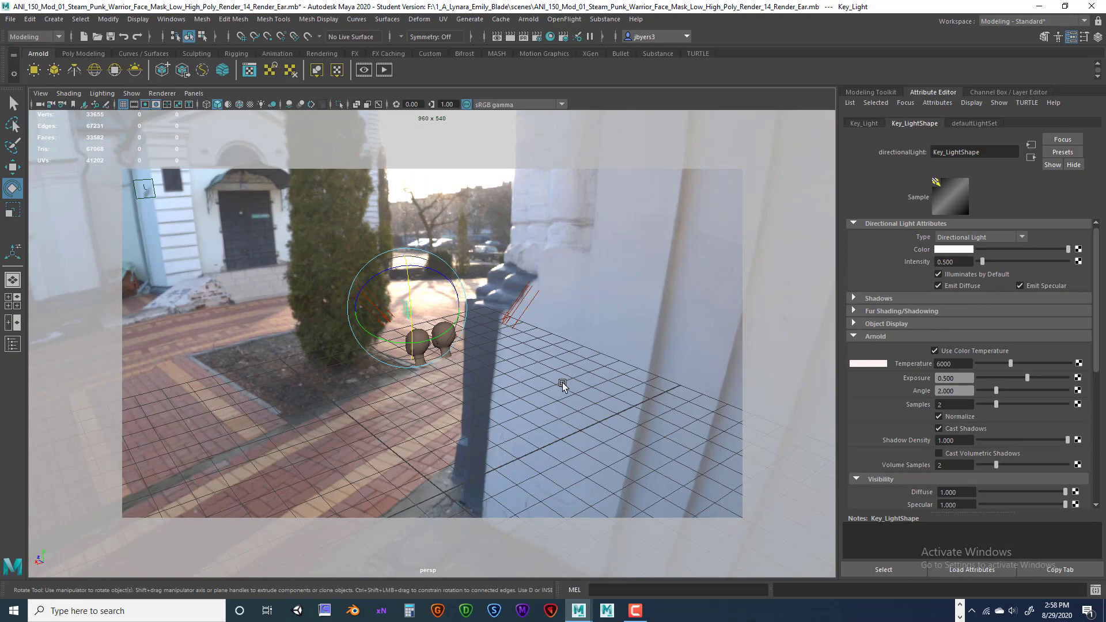
Rotate the sky dome about 46 degrees around its vertical axis to place the church behind the heads.
scroll(558, 378, up, 3)
alt+drag(538, 381, 562, 383)
click(593, 373)
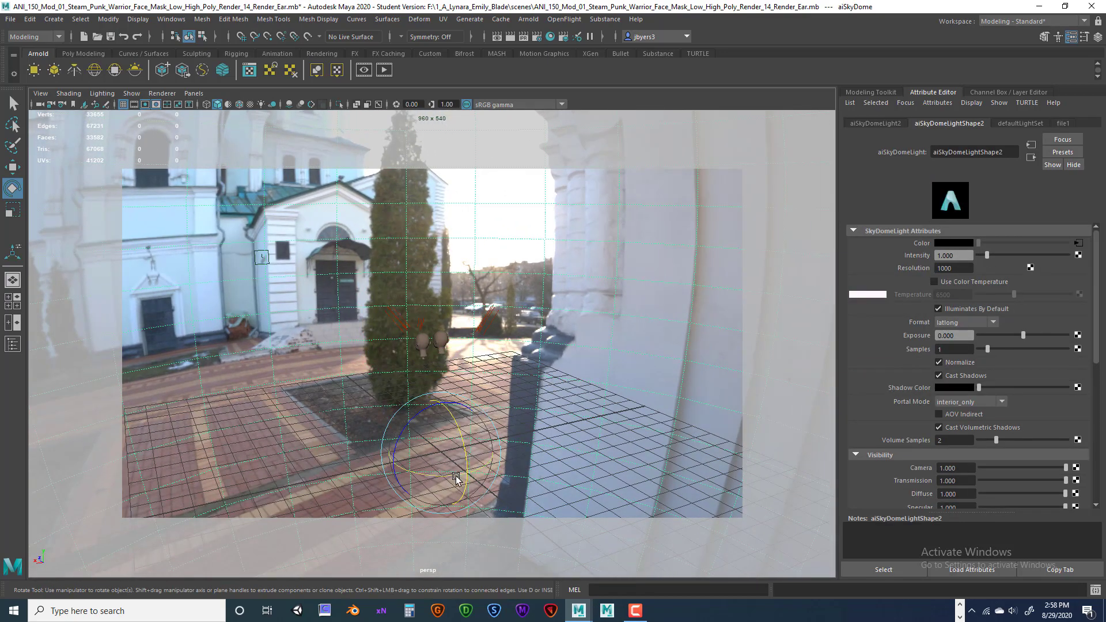
drag(448, 475, 411, 453)
scroll(412, 452, up, 8)
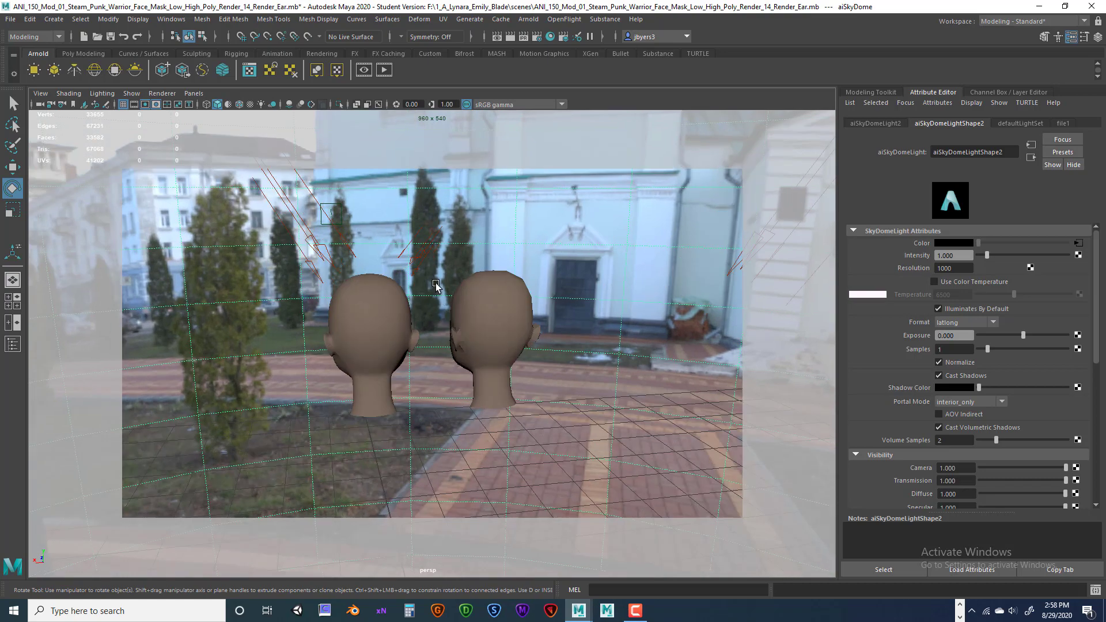
Scale the Key_Light up, then back down to 14.700.
click(424, 256)
scroll(426, 421, down, 10)
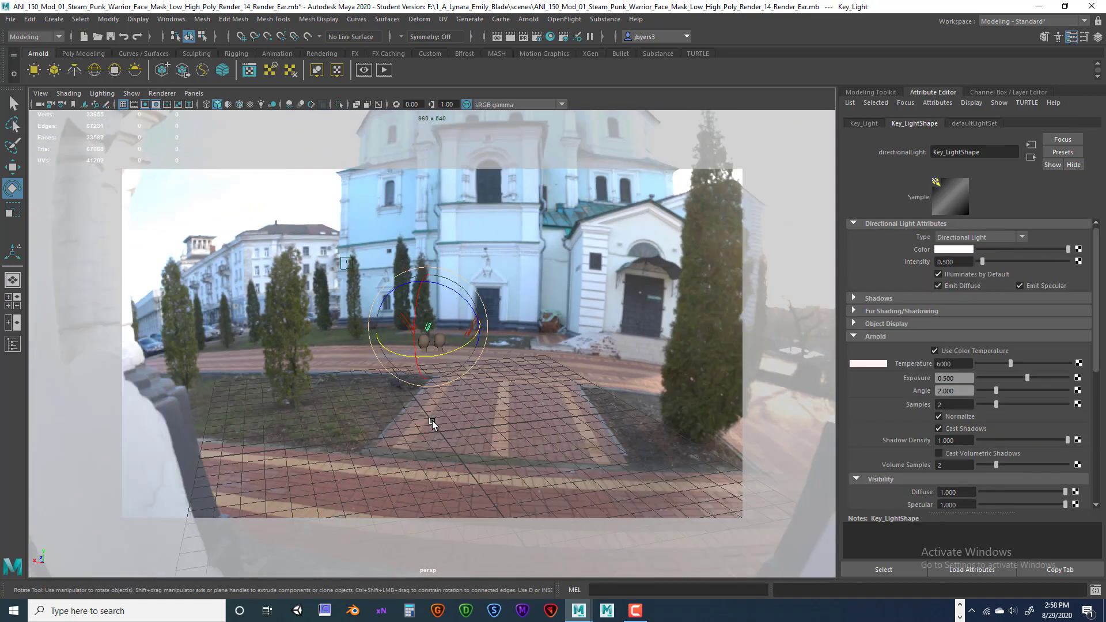
alt+drag(432, 420, 438, 437)
key(r)
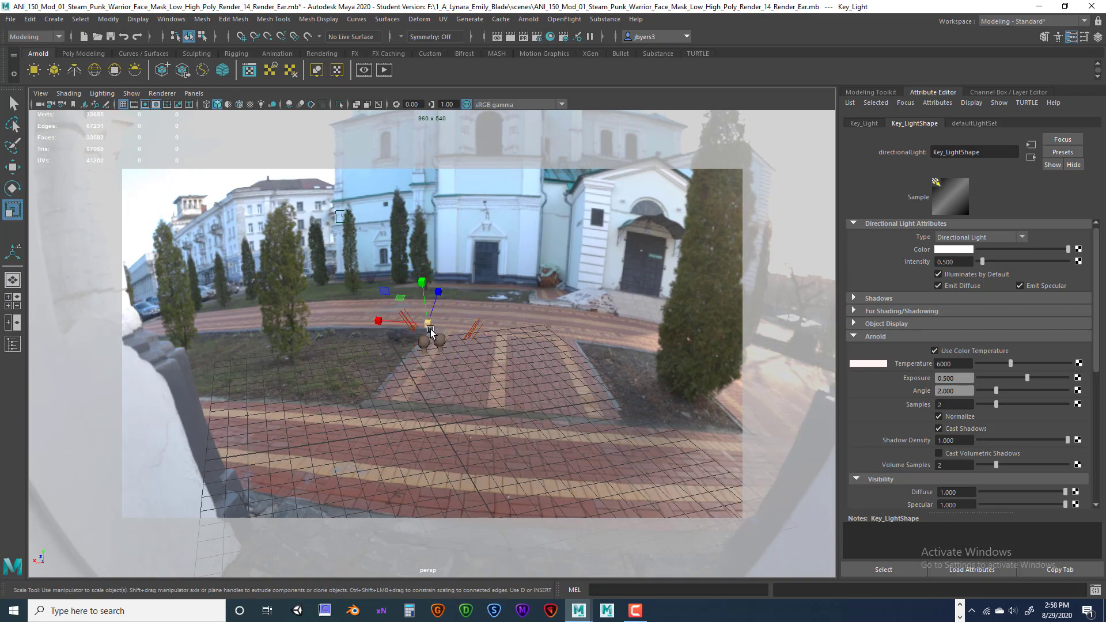
scroll(520, 374, down, 10)
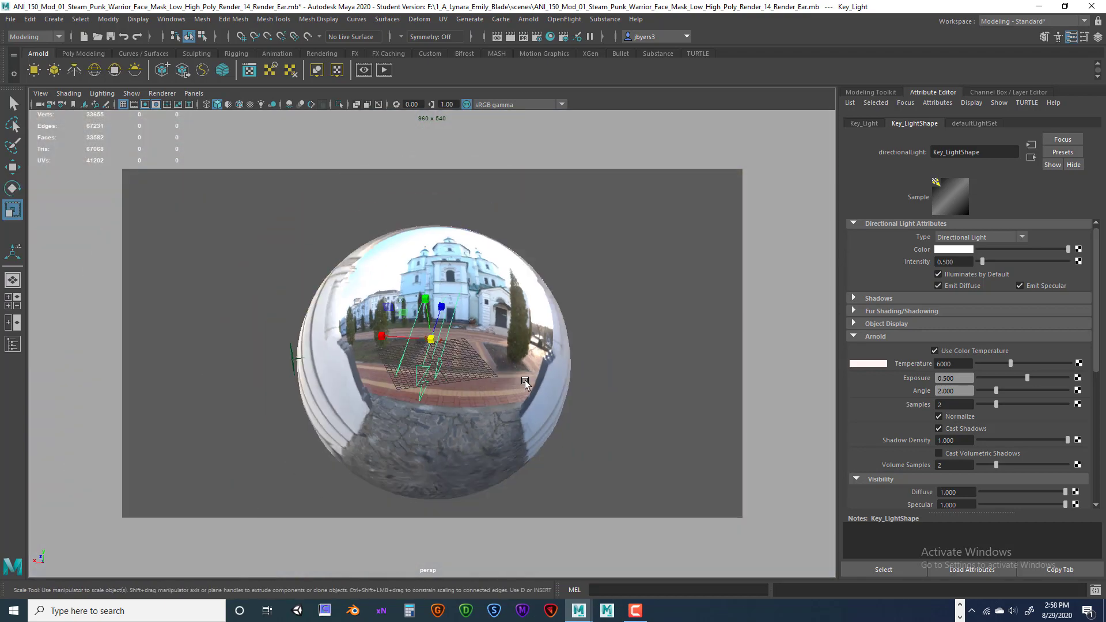
alt+drag(499, 412, 462, 413)
scroll(461, 413, up, 10)
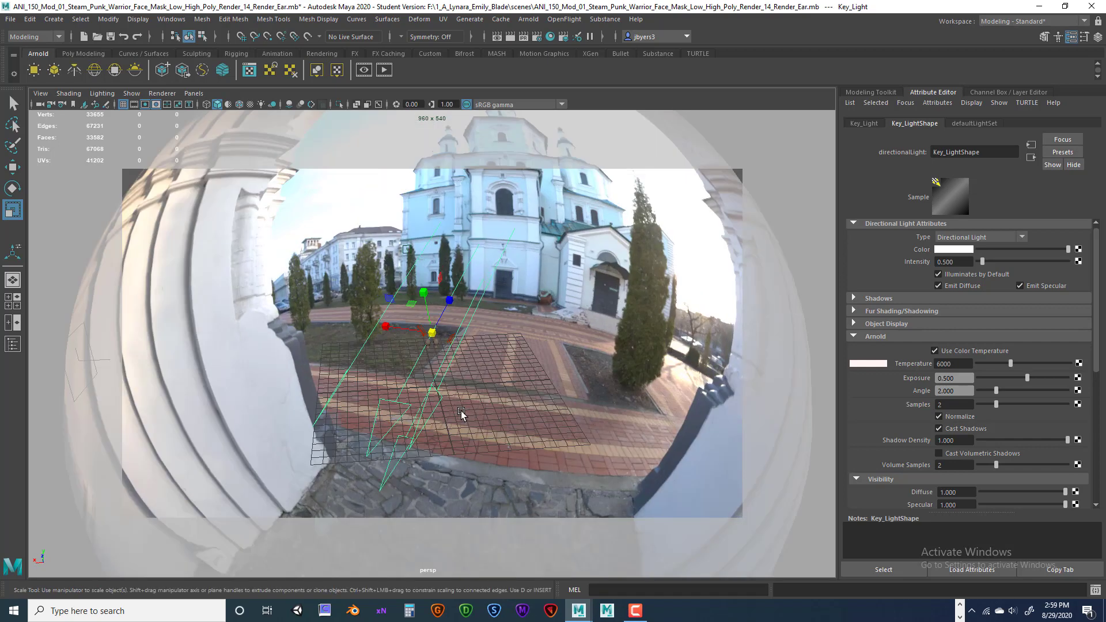
scroll(458, 375, up, 3)
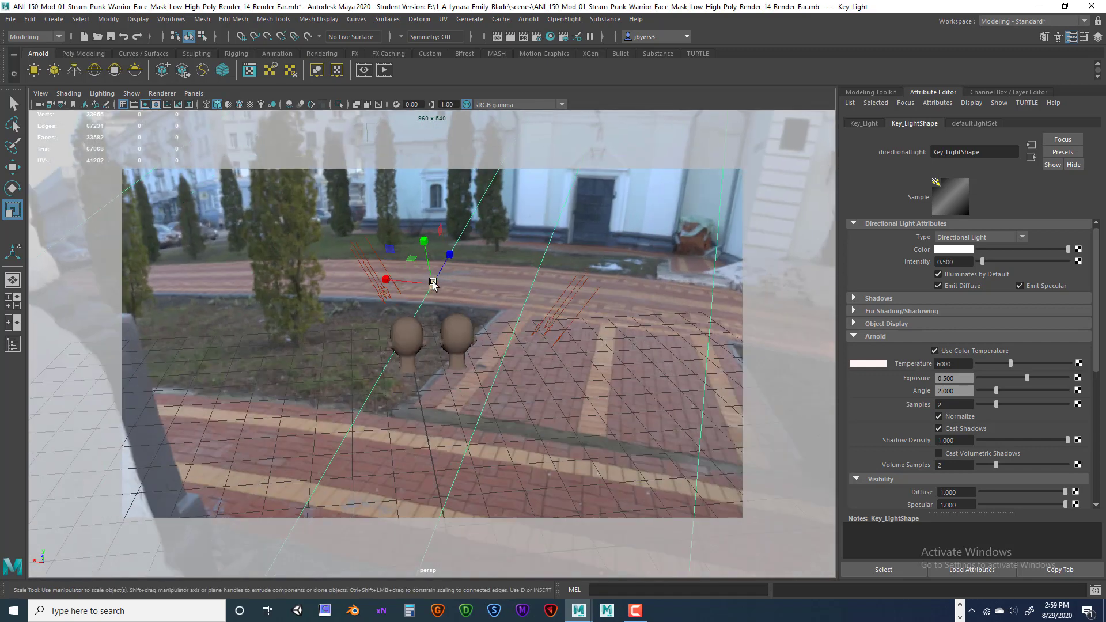
drag(433, 284, 327, 354)
drag(438, 285, 417, 293)
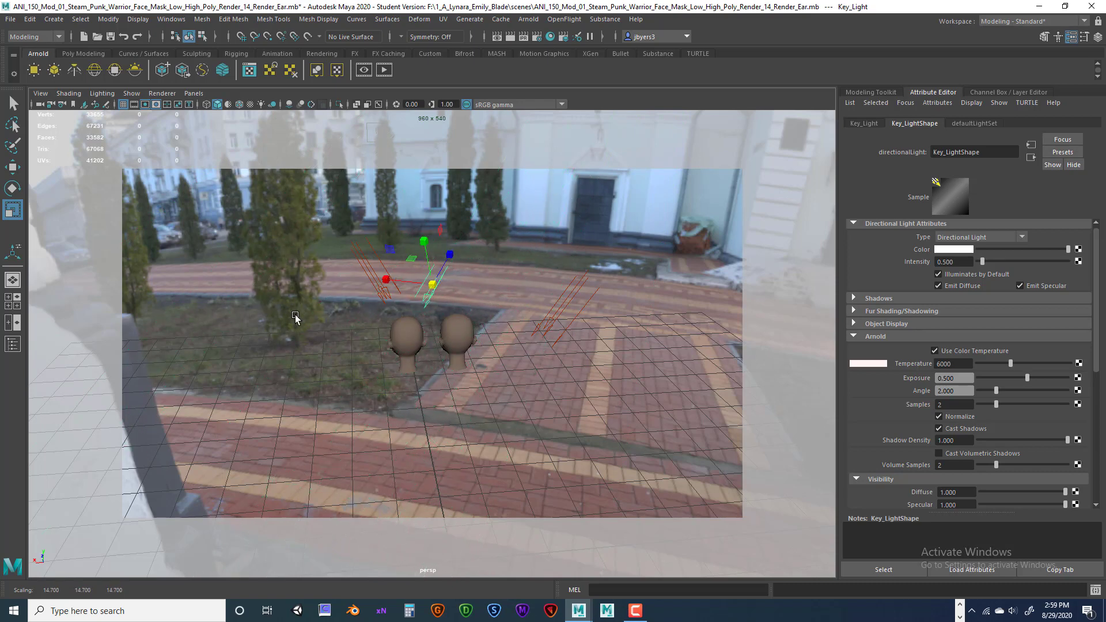
Switch to the Move tool and orbit in closer to the two heads.
alt+drag(295, 317, 592, 353)
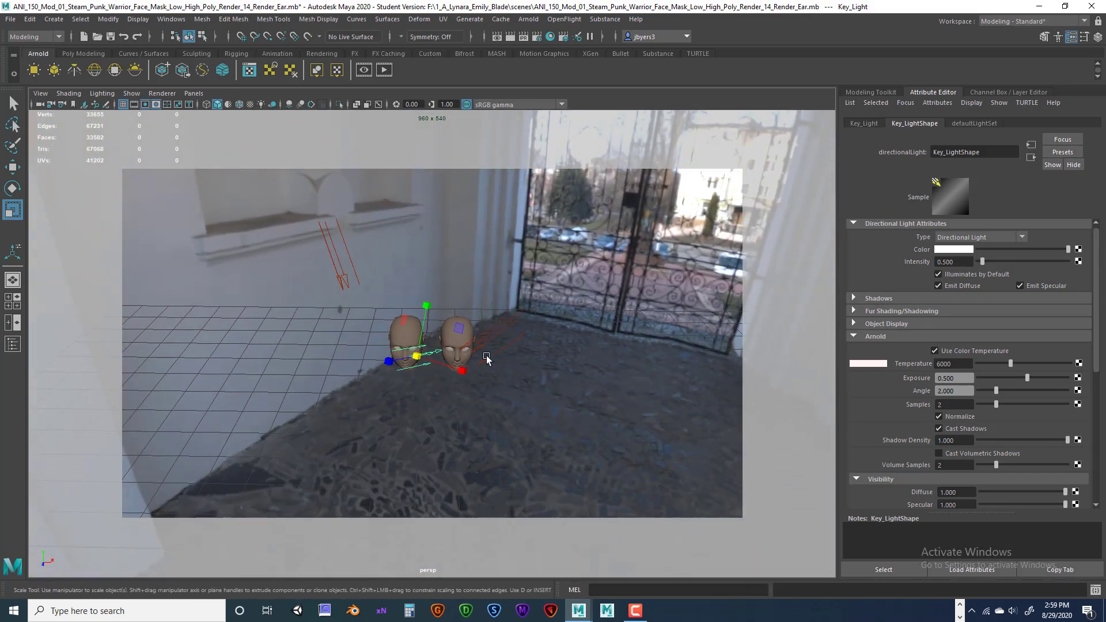
key(w)
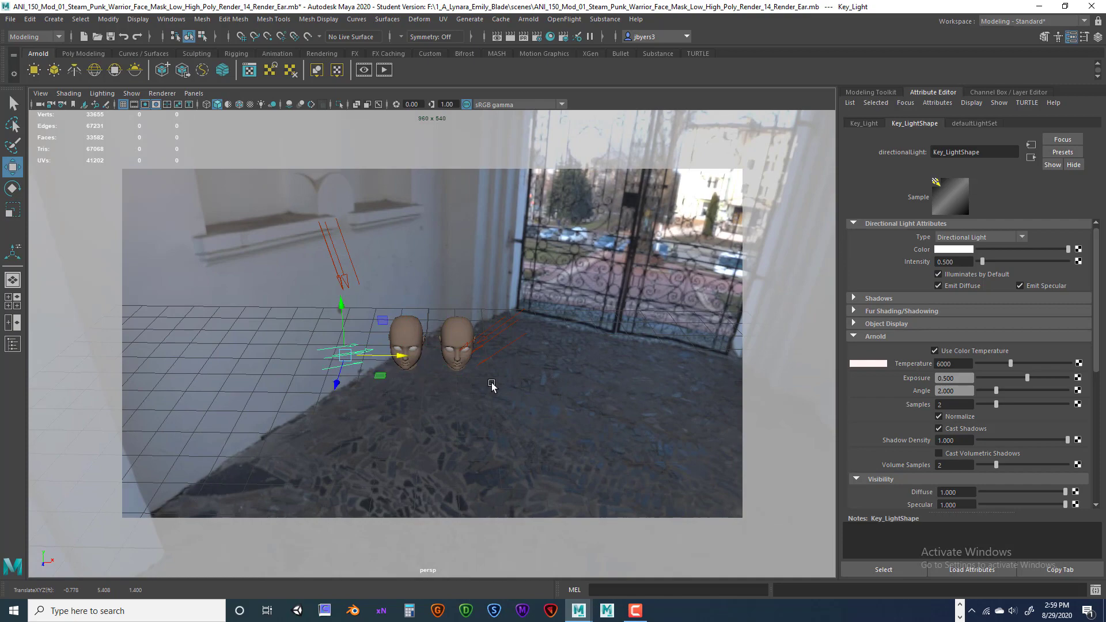
alt+drag(491, 385, 521, 402)
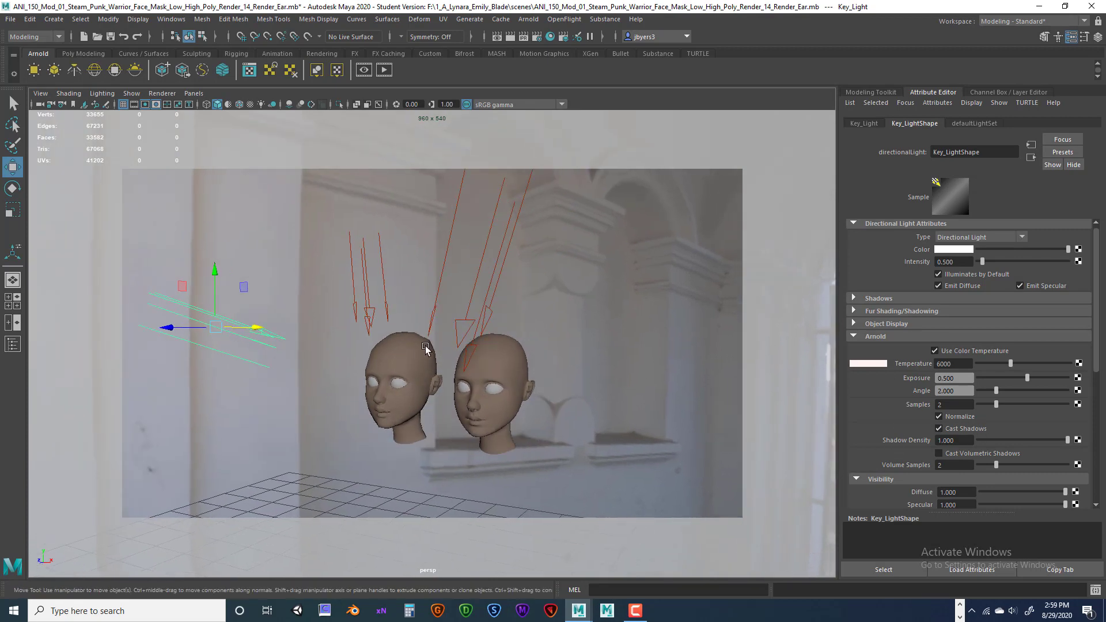
Uncheck Illuminates by Default on the Key, Rim and Fill lights.
click(367, 310)
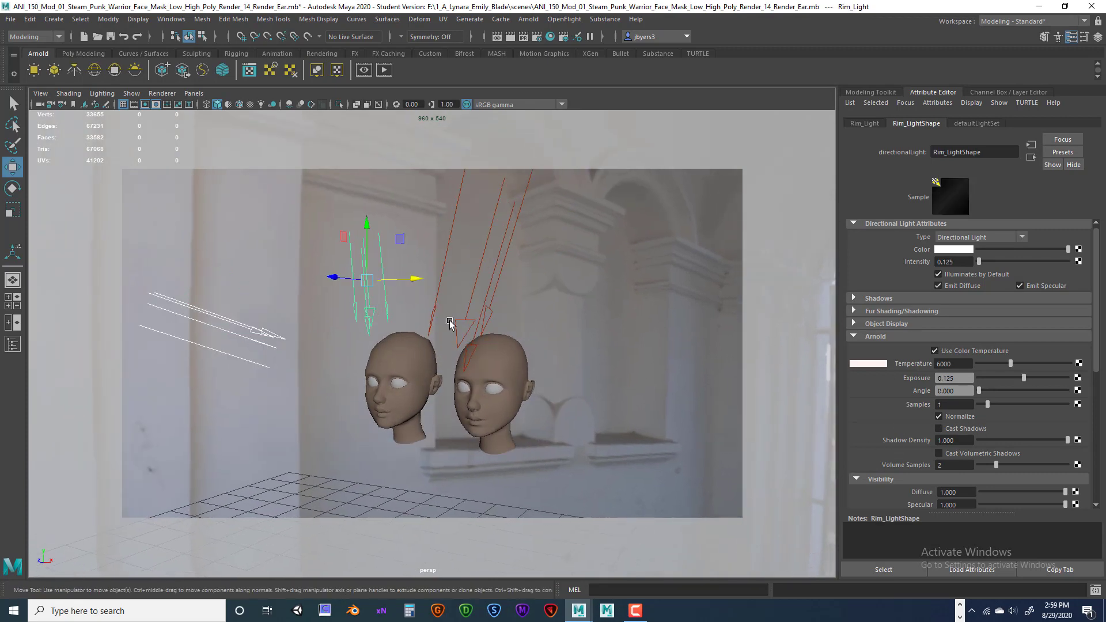
click(287, 343)
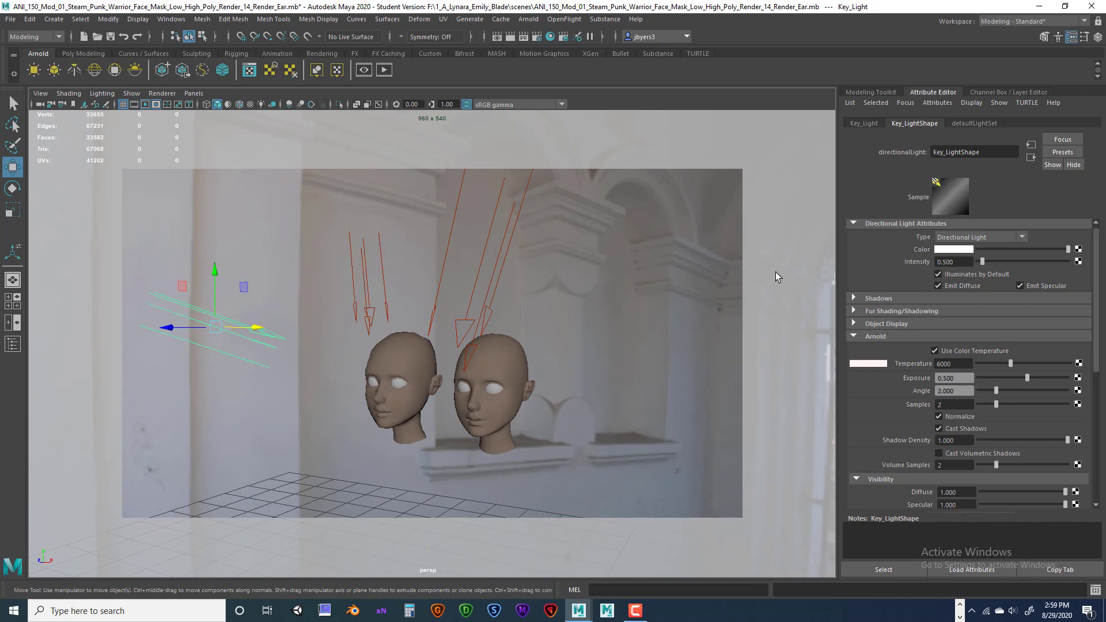
click(470, 310)
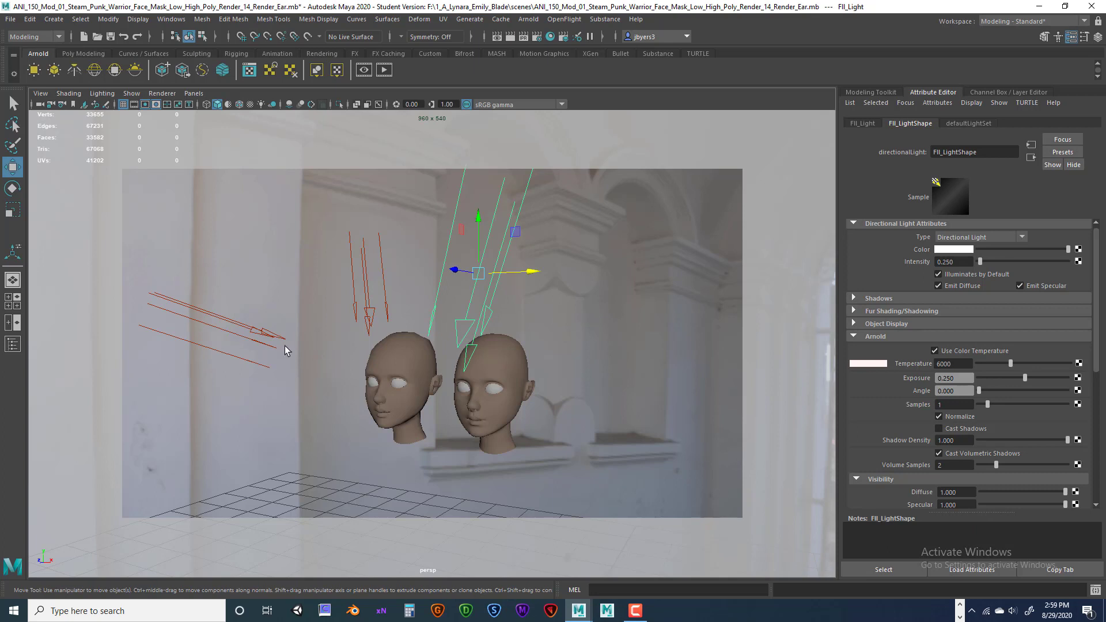
click(263, 336)
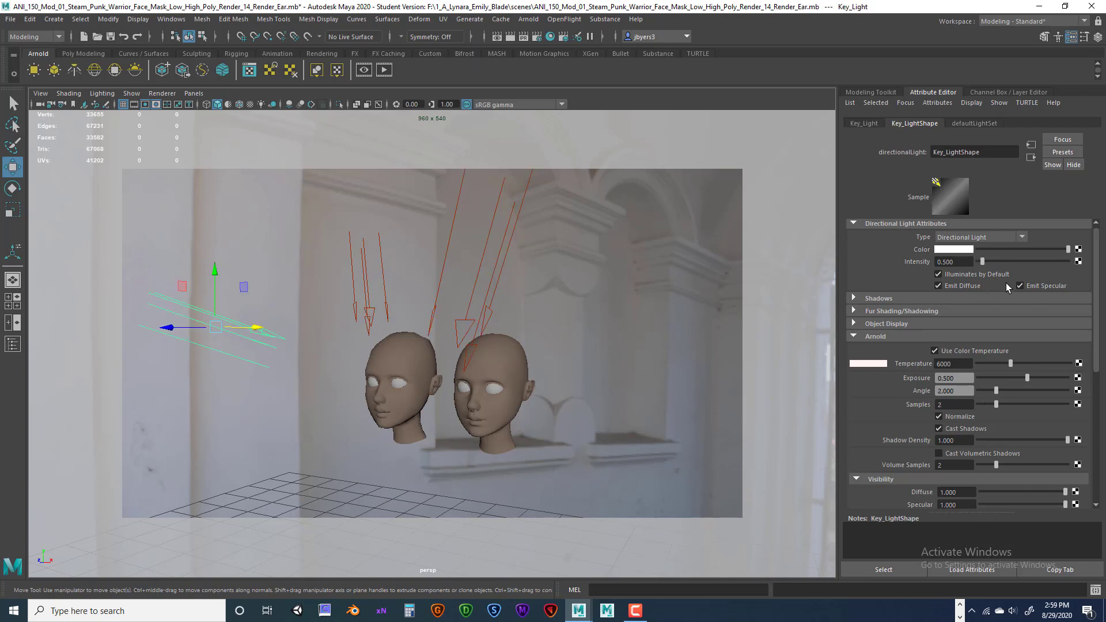
click(939, 274)
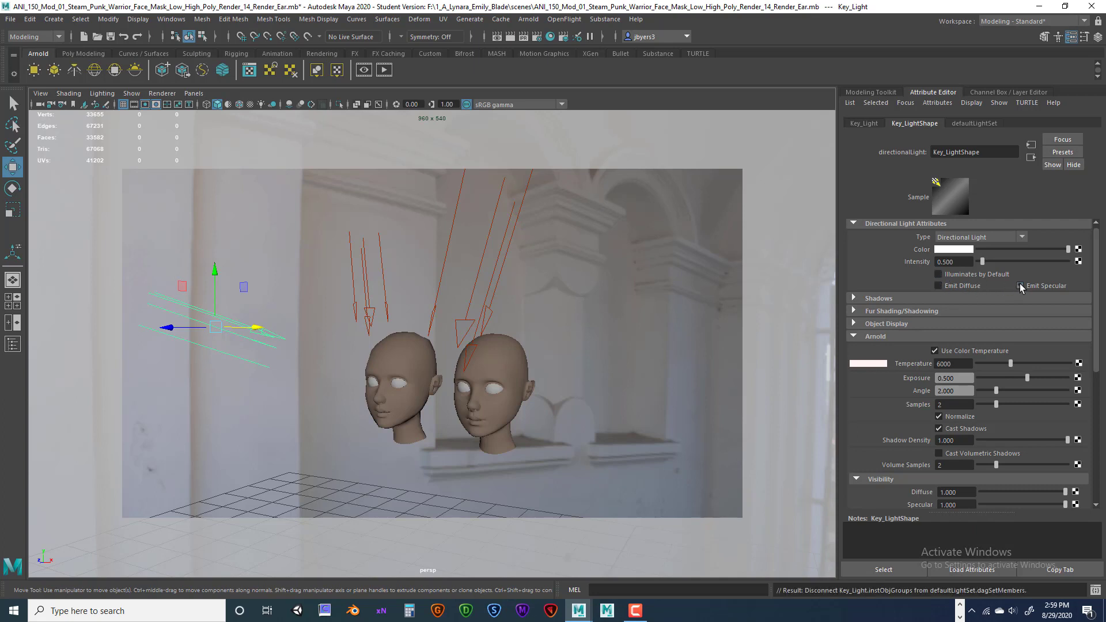
click(938, 285)
click(370, 313)
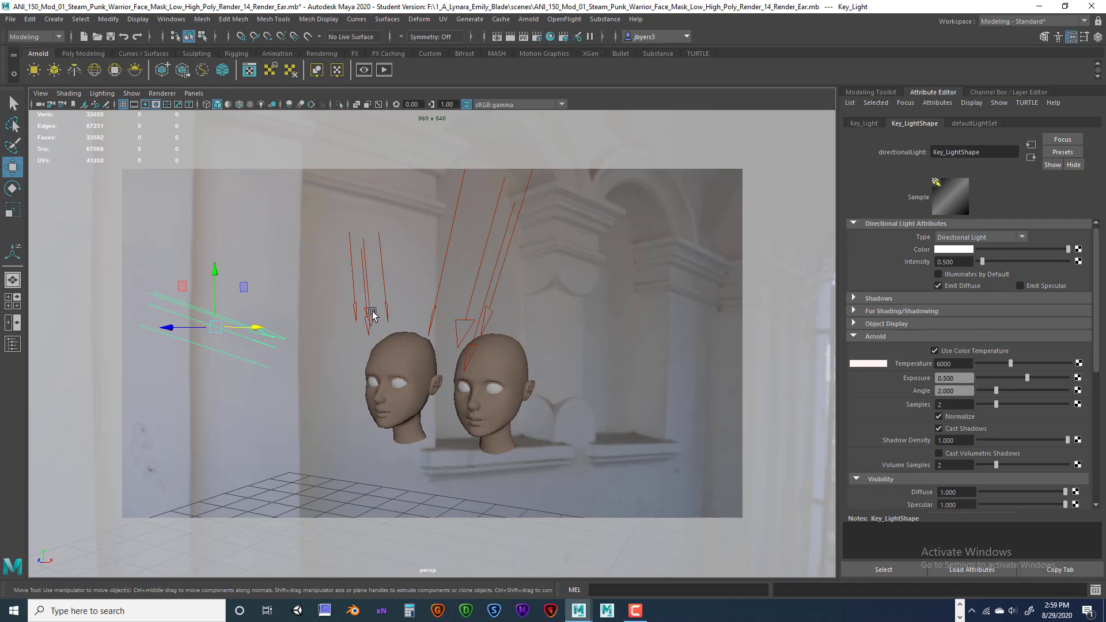
click(938, 274)
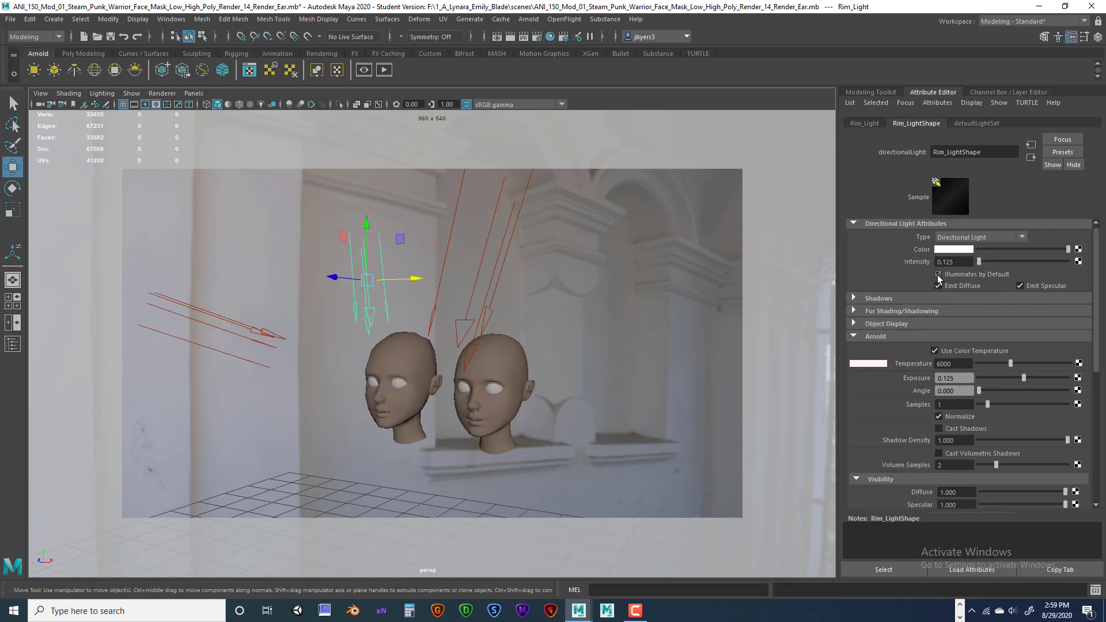
click(488, 311)
click(939, 274)
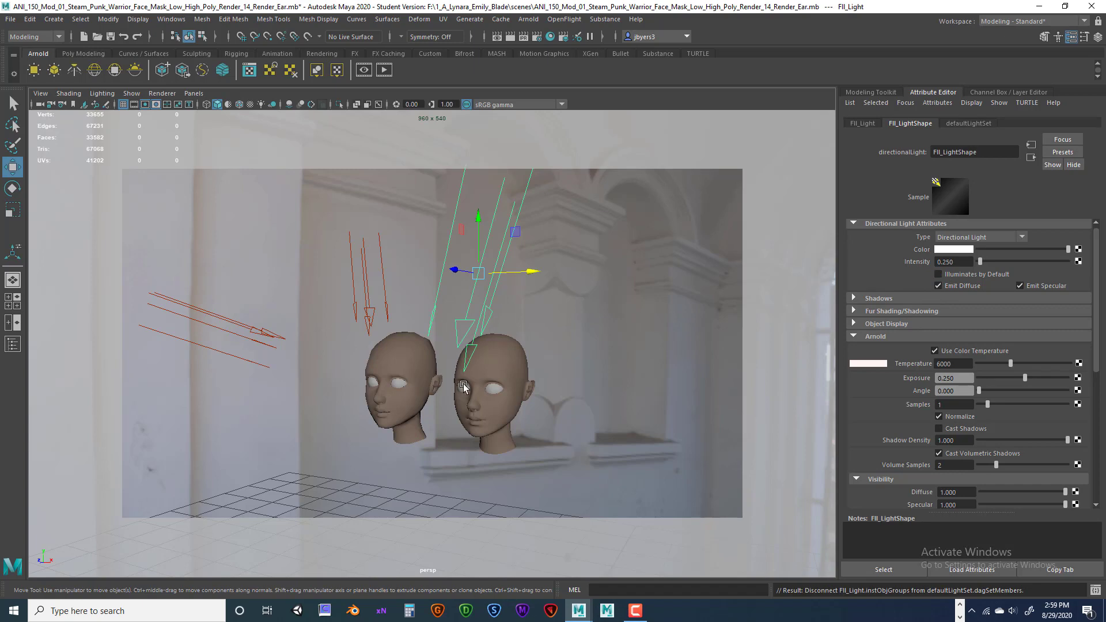
Zoom and pan so both heads fill and centre the viewport.
key(space)
alt+right_drag(463, 383, 617, 390)
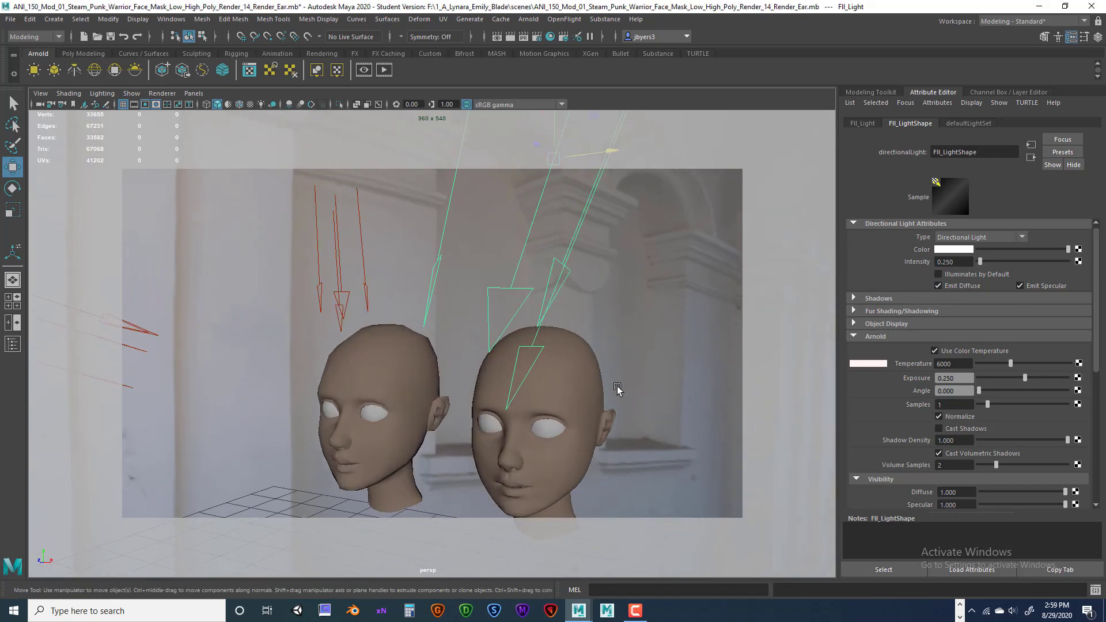
alt+middle_drag(587, 381, 578, 318)
alt+right_drag(578, 317, 671, 318)
alt+middle_drag(659, 324, 638, 309)
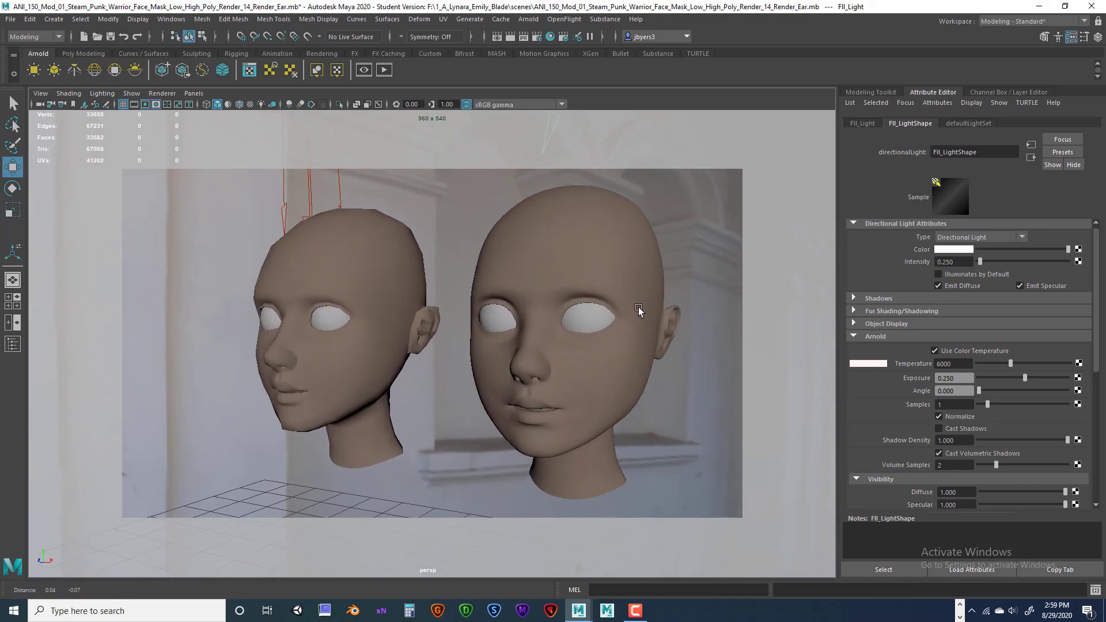
alt+right_drag(638, 309, 626, 327)
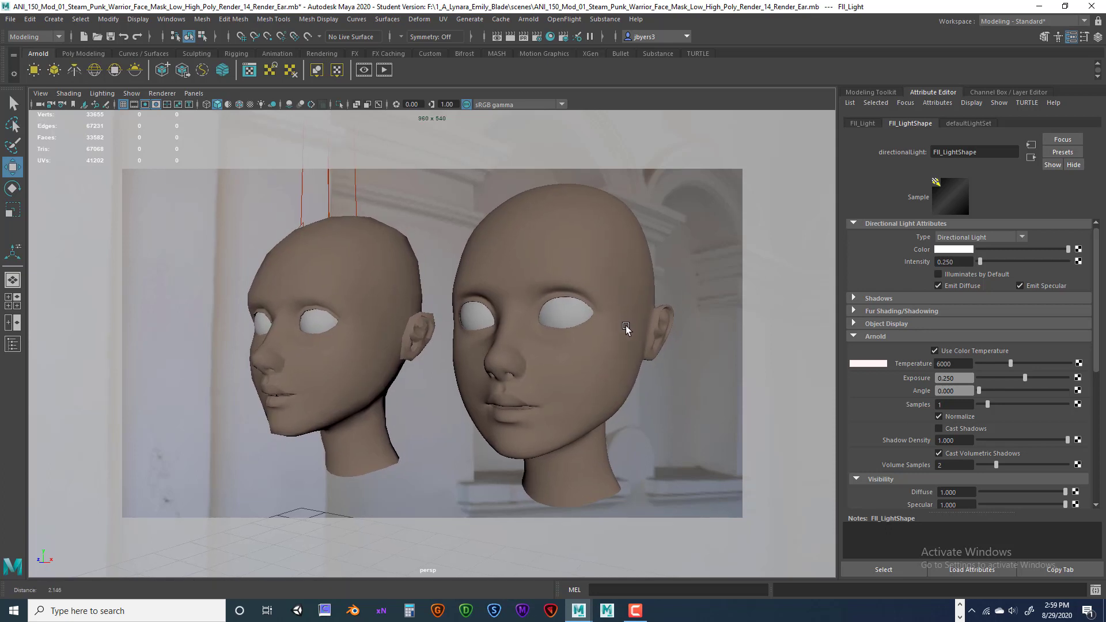
alt+middle_drag(626, 328, 597, 327)
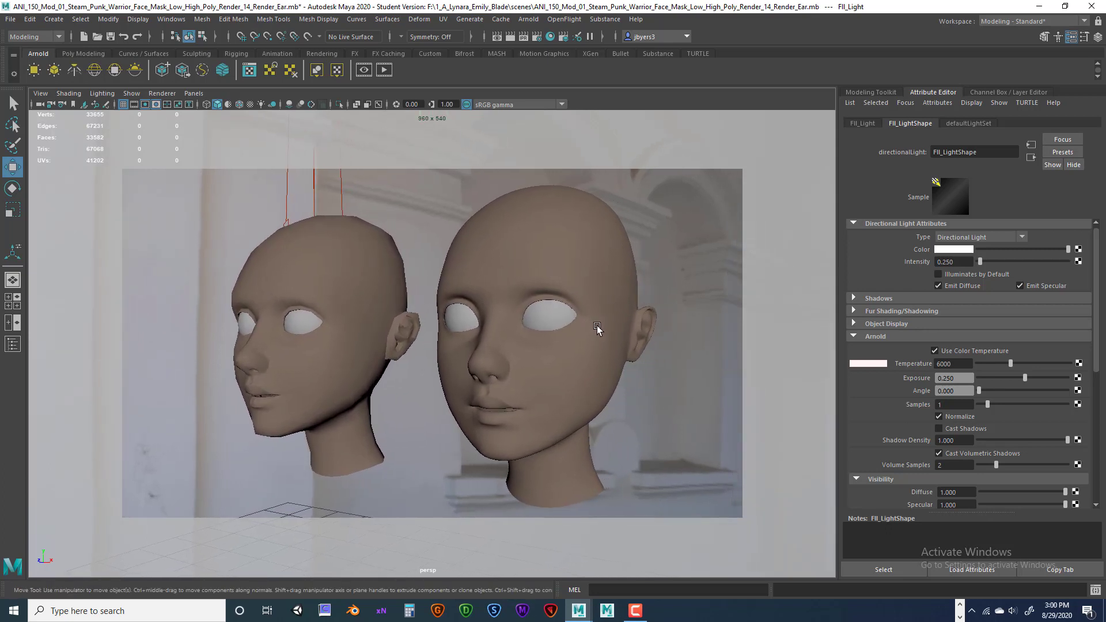
alt+drag(597, 328, 574, 298)
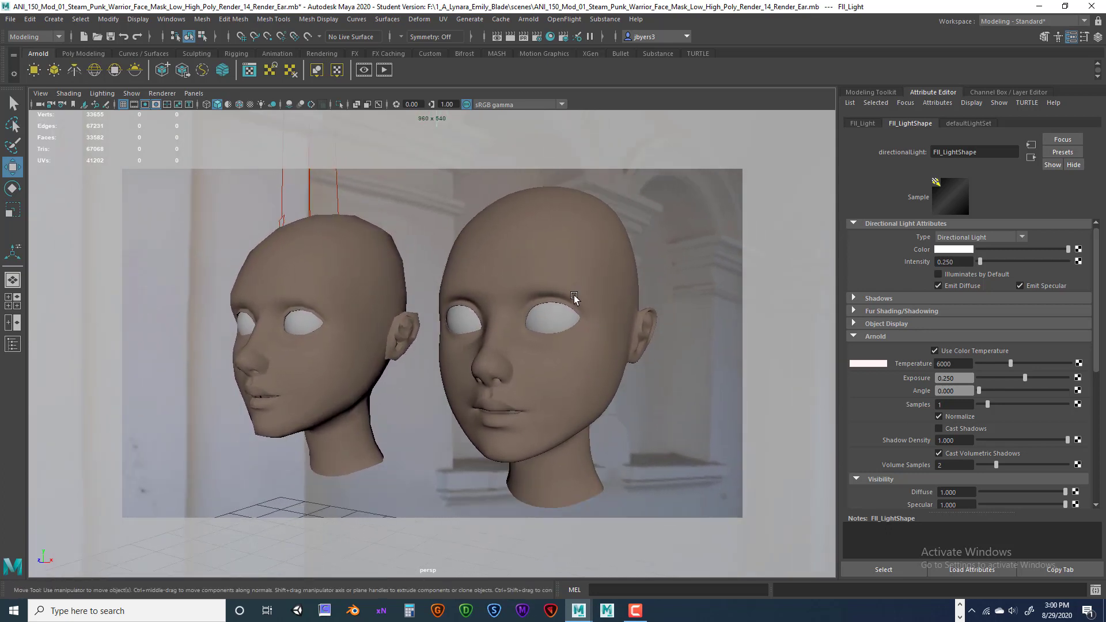
Render the frame in Arnold, keep the image, minimize Render View, and reselect the sky dome.
click(512, 35)
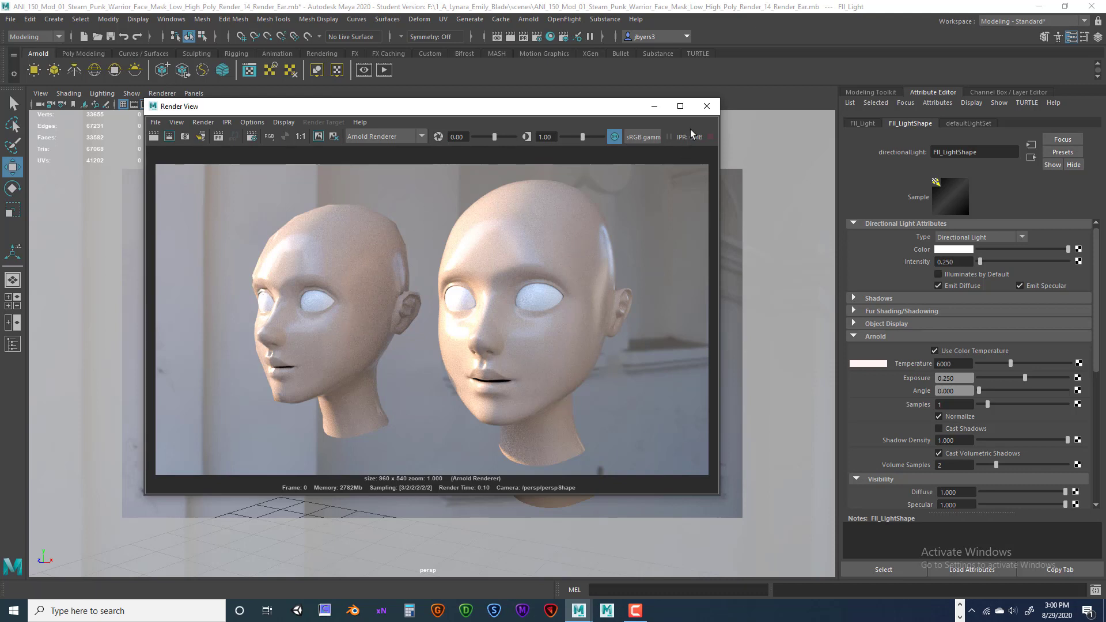
click(318, 136)
click(653, 110)
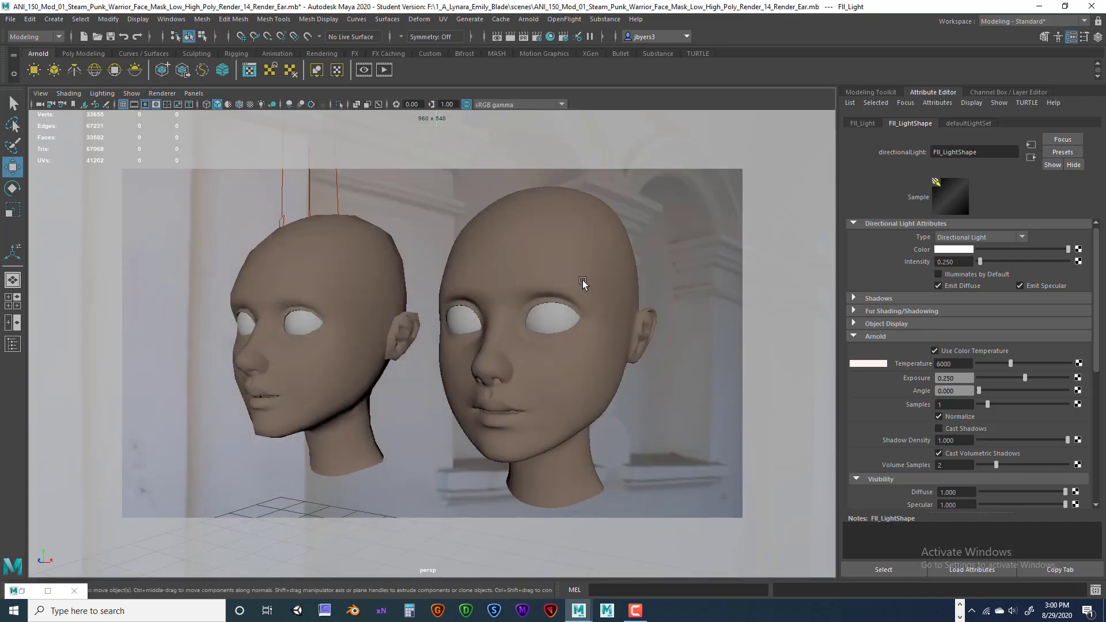
click(720, 274)
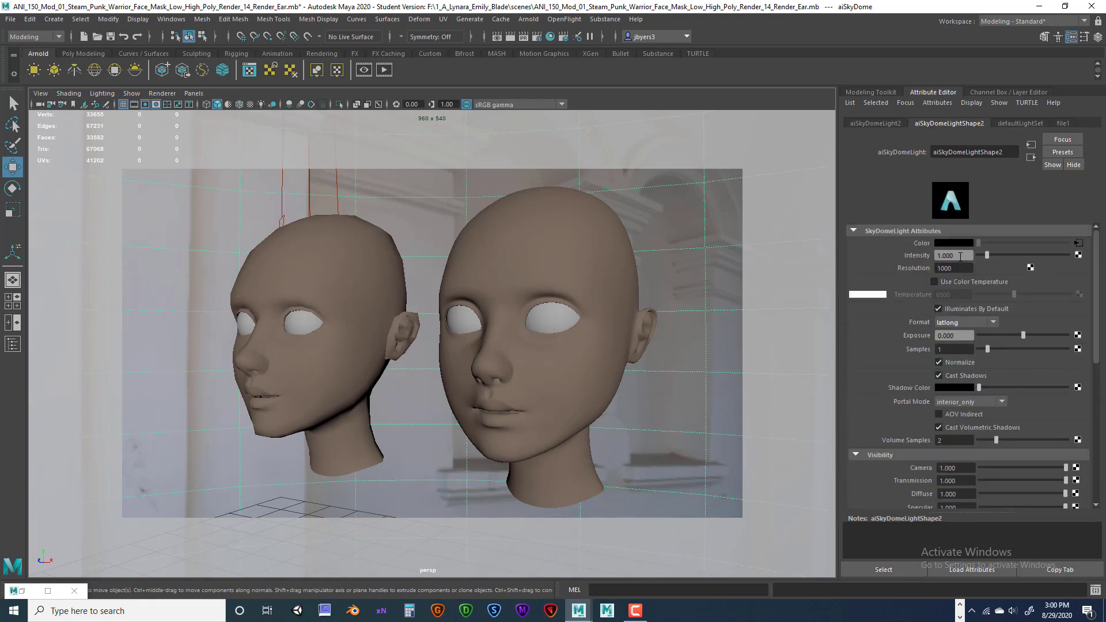
Set the sky dome's Intensity and Exposure both to 0.25.
drag(956, 255, 928, 258)
key(Return)
drag(957, 336, 935, 335)
text(.25)
key(Return)
Set Resolution 2000 and Samples 2, and drag Camera visibility down to 0.
drag(960, 268, 933, 266)
text(2)
key(Return)
double_click(938, 348)
key(Return)
click(954, 349)
scroll(1012, 440, down, 4)
scroll(1010, 438, up, 2)
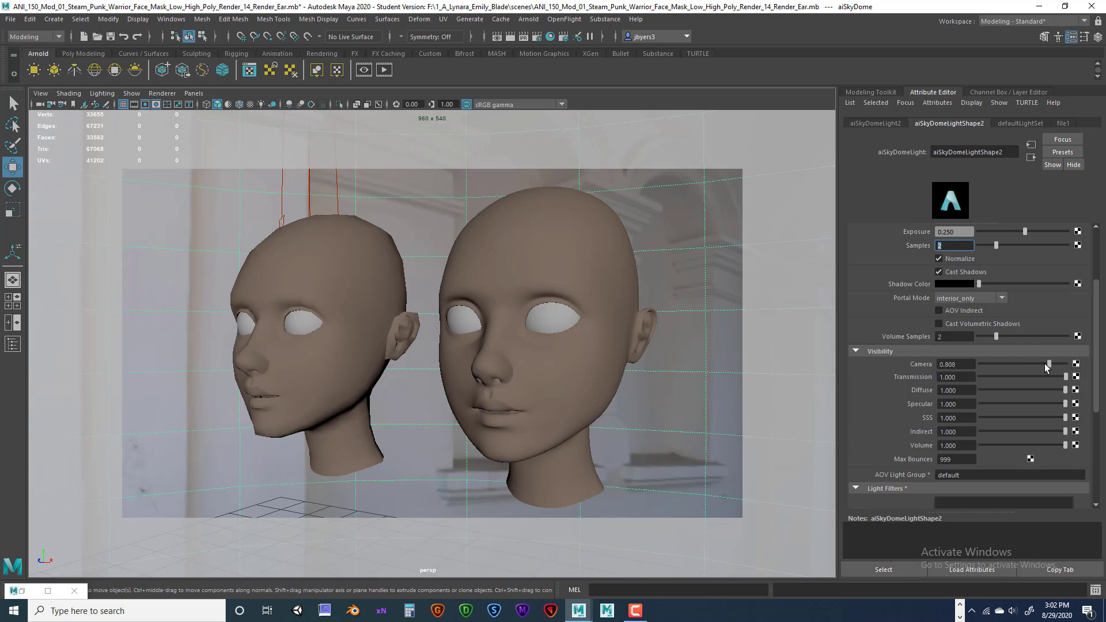
drag(1045, 364, 1096, 361)
drag(1064, 364, 991, 363)
Render the heads on black in Arnold and scroll the image history to compare with the kept cathedral render.
click(509, 36)
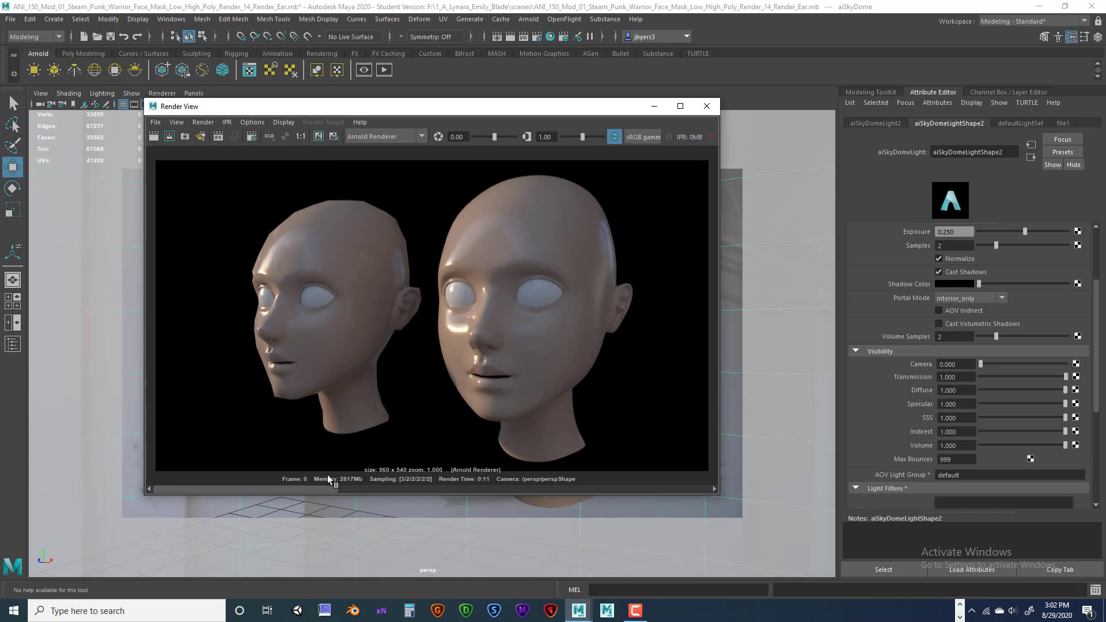
drag(421, 489, 458, 478)
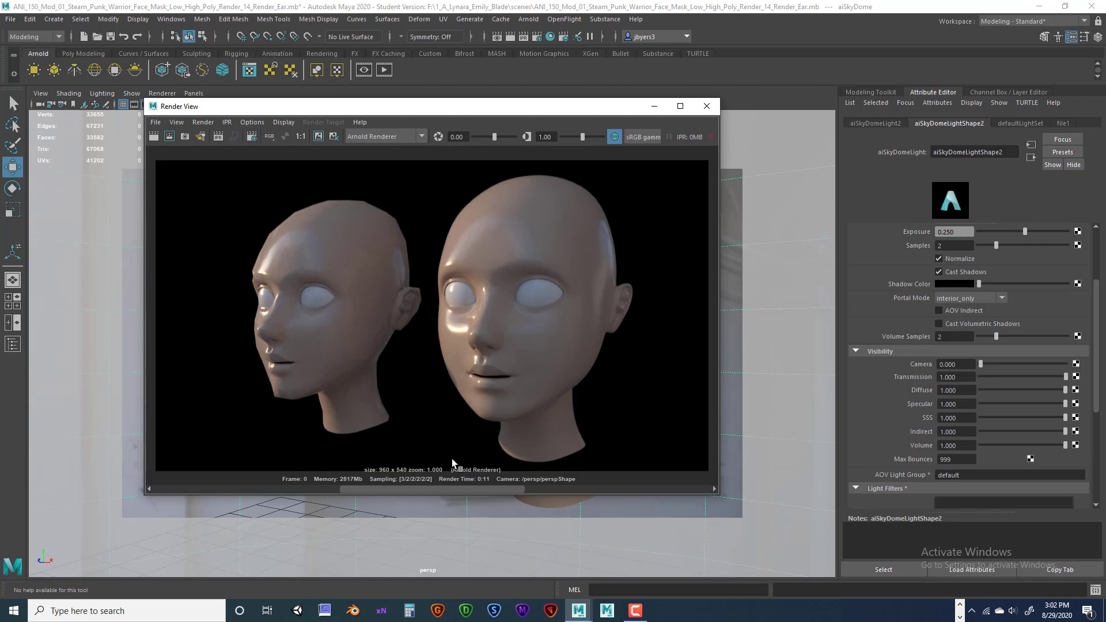
drag(445, 490, 294, 469)
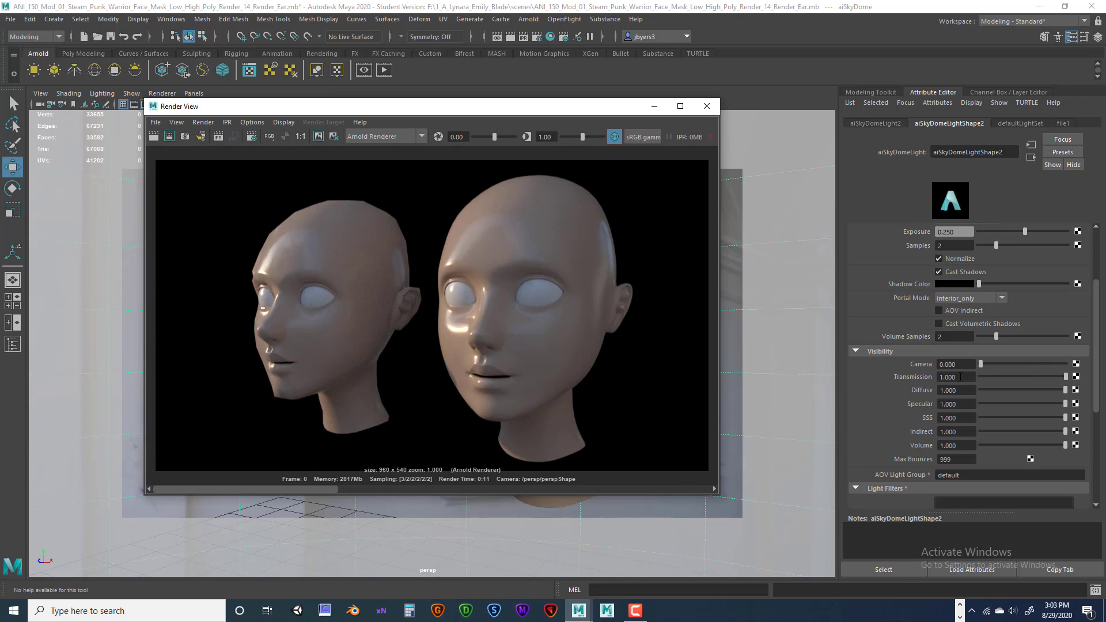
Select the high-poly head and close the old Render View window.
drag(605, 110, 462, 32)
click(632, 271)
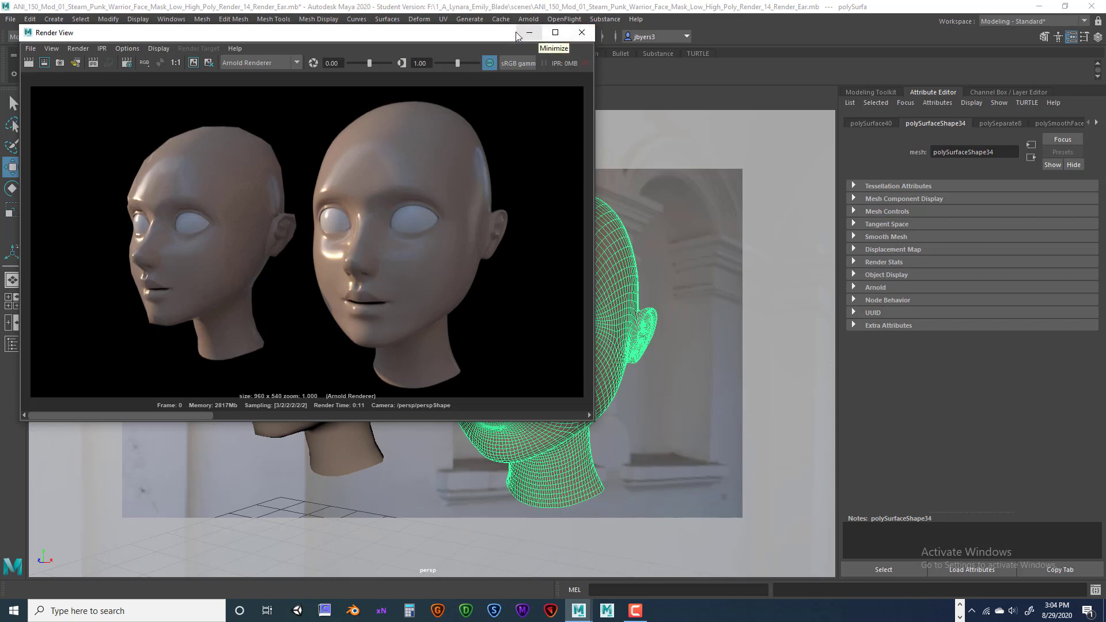
drag(536, 32, 551, 198)
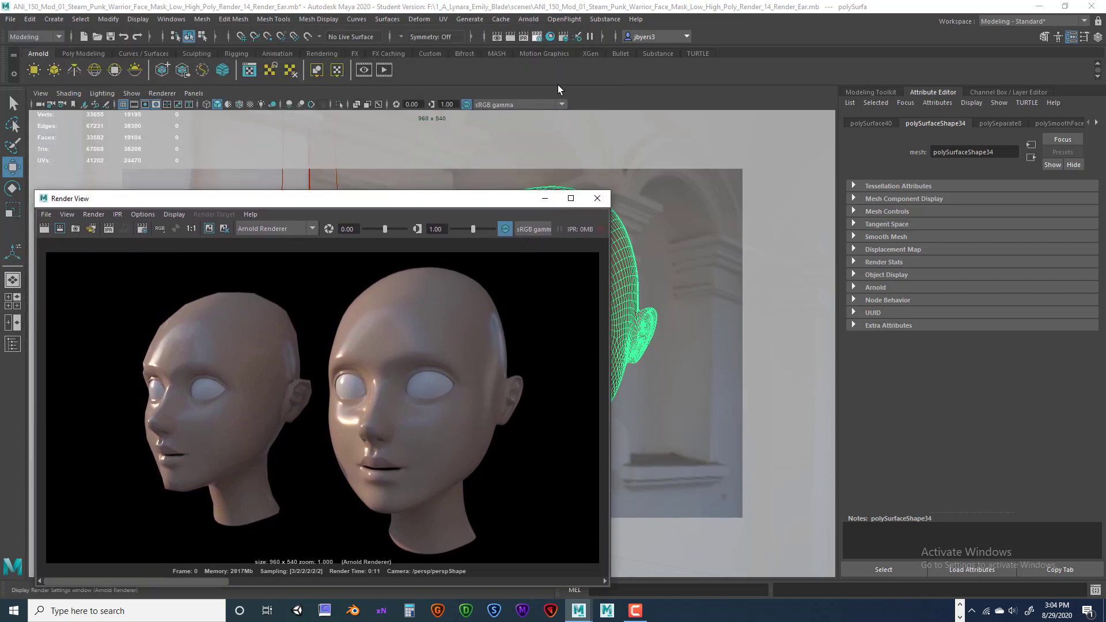
click(597, 198)
Render both heads in Arnold RenderView and stop the render partway through.
click(528, 19)
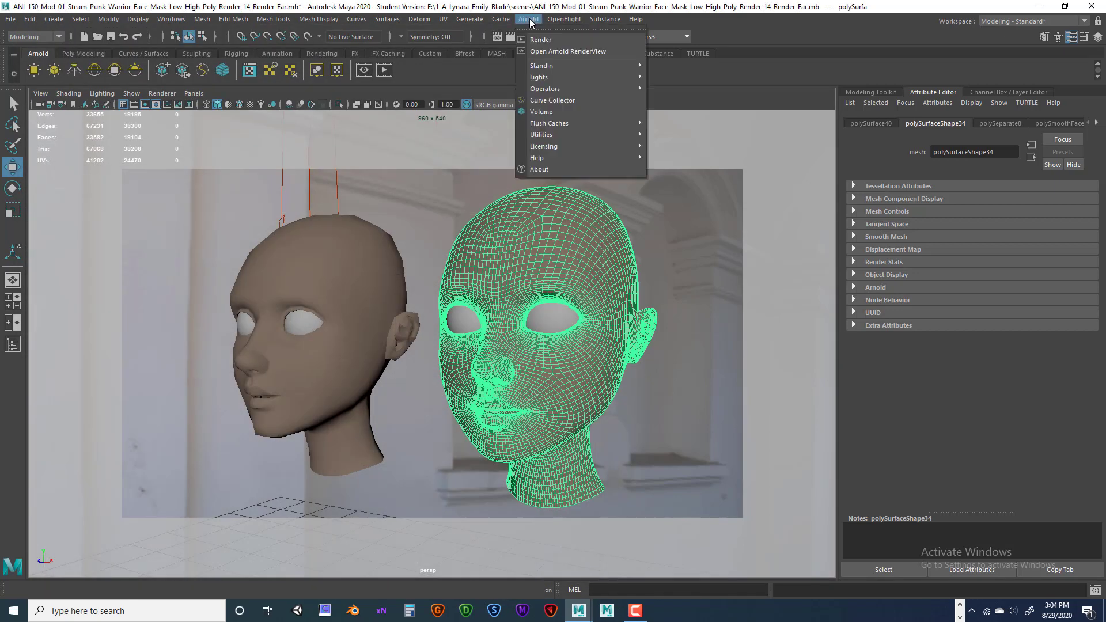
click(542, 35)
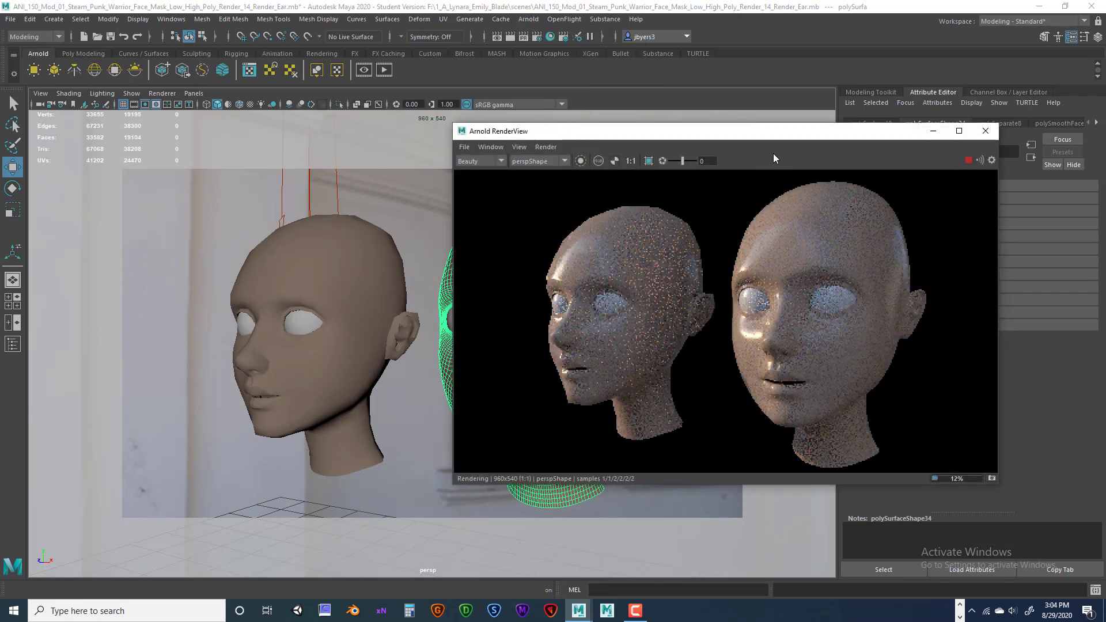
drag(755, 131, 343, 85)
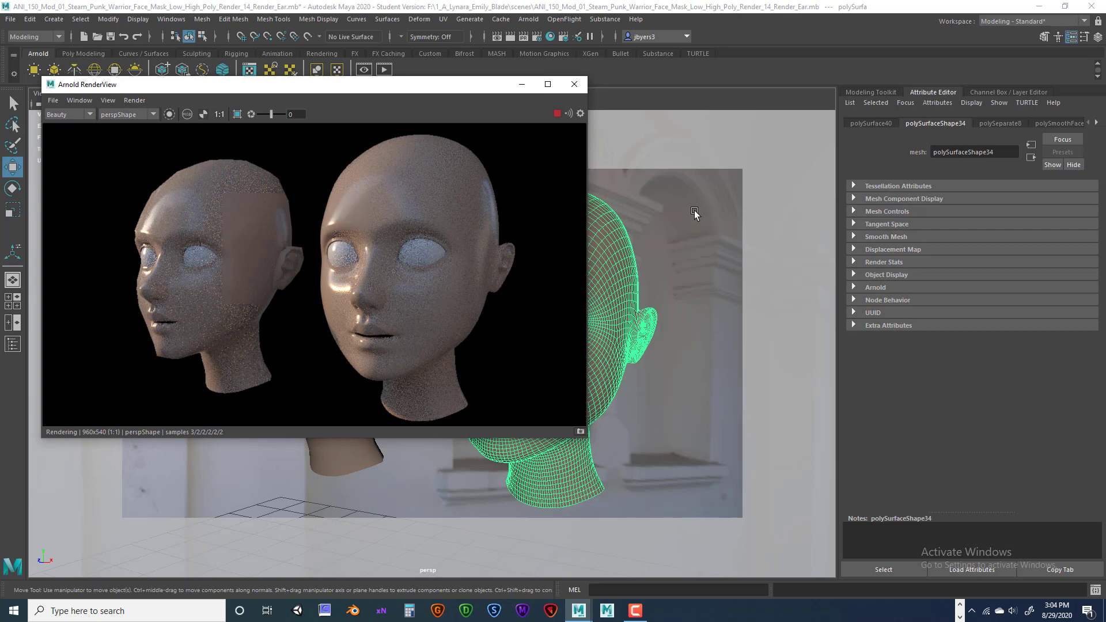
click(705, 252)
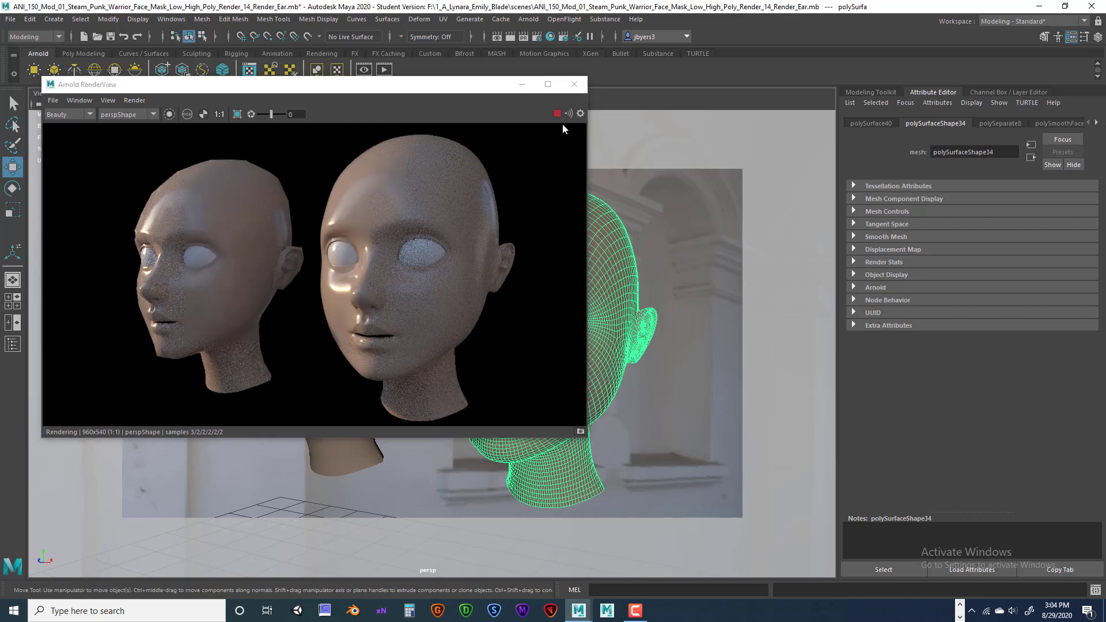
click(557, 114)
Select the sky dome light, then reselect the high-poly head in the viewport.
click(634, 199)
click(715, 264)
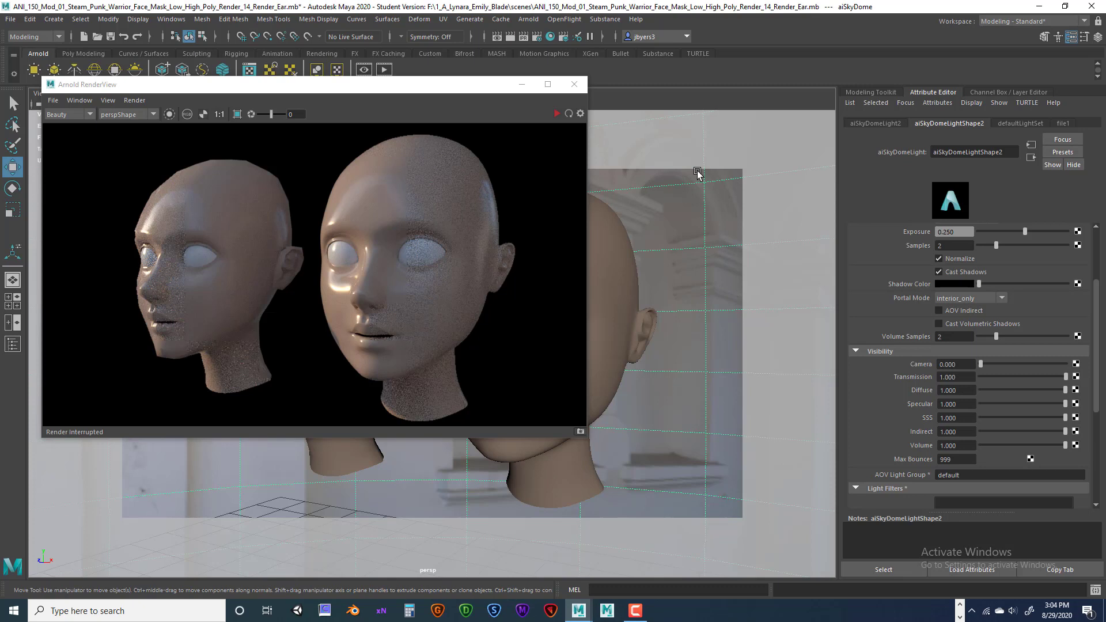
drag(688, 140, 719, 447)
drag(694, 164, 727, 337)
click(610, 264)
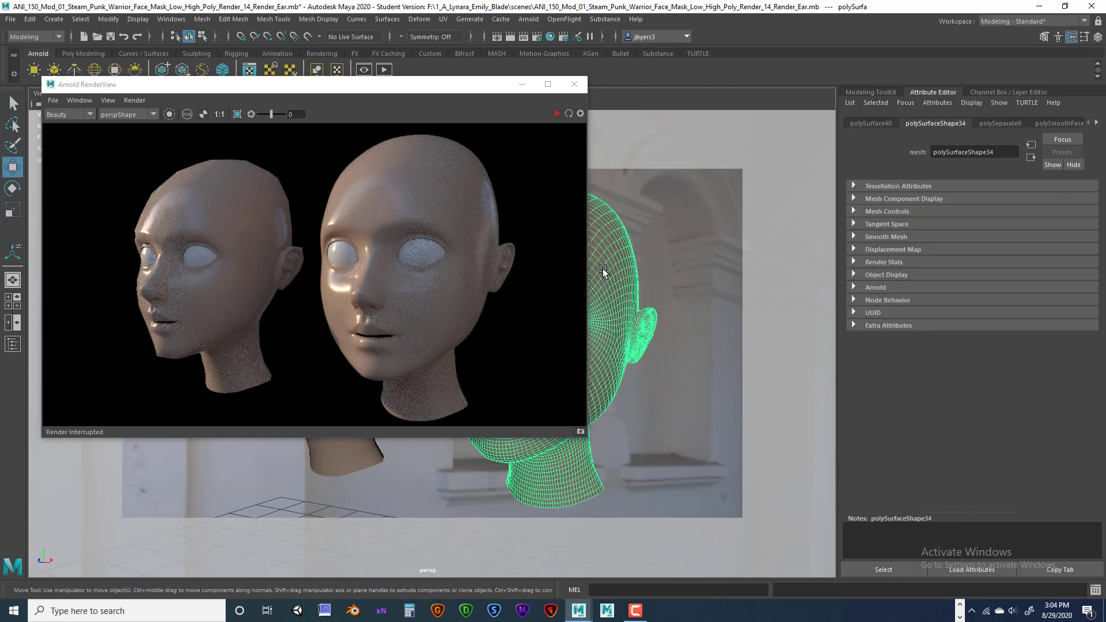
Show the Skin_Shader_TX attributes and restart the live Arnold render.
click(1096, 123)
click(1097, 123)
click(1096, 122)
click(986, 123)
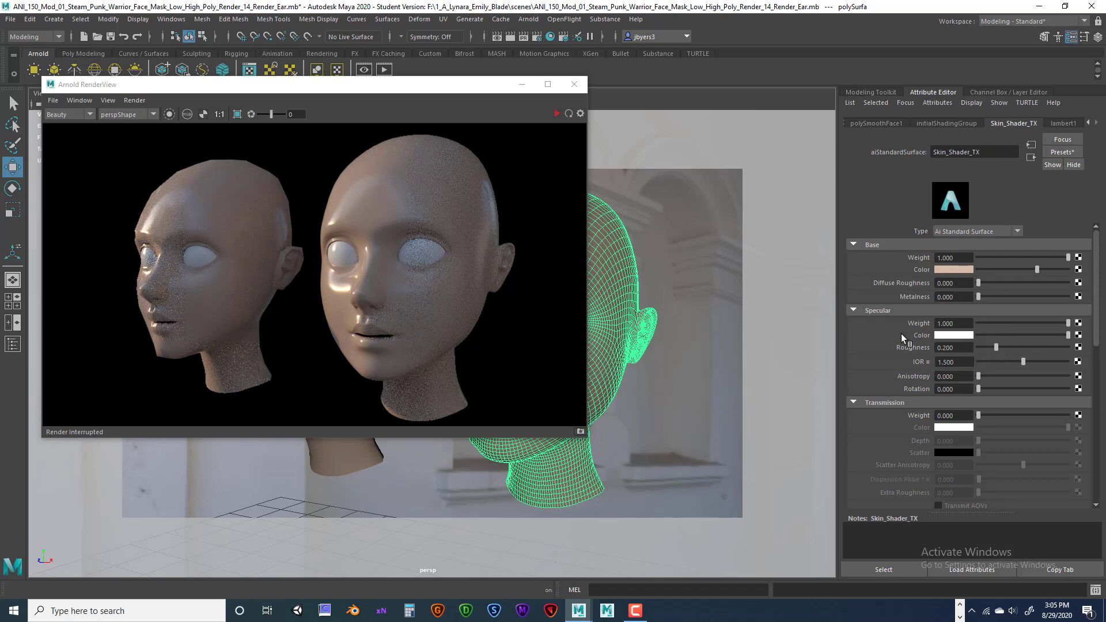
click(555, 113)
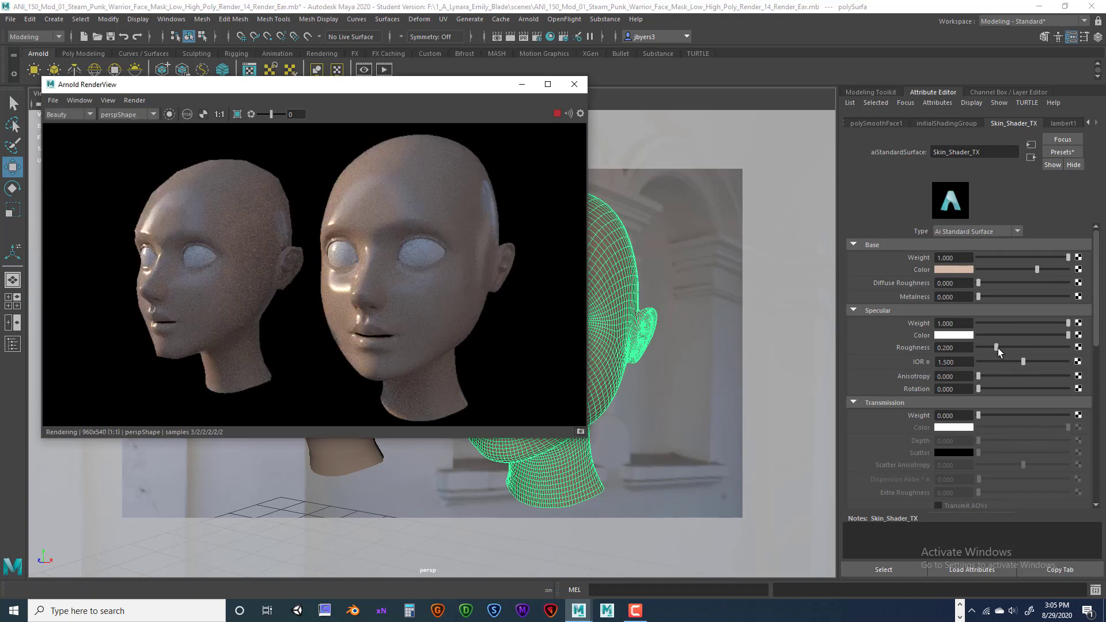
Raise Skin_Shader_TX specular roughness from 0.200 to about 0.526 beside the reference photo.
drag(997, 348, 1018, 347)
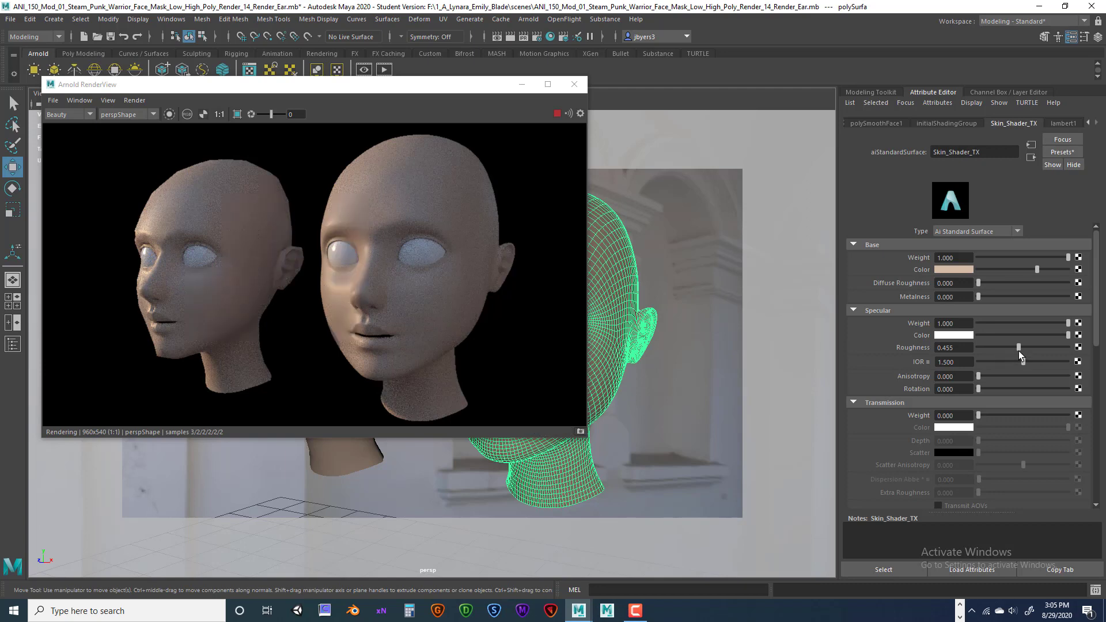
drag(1019, 350, 1026, 347)
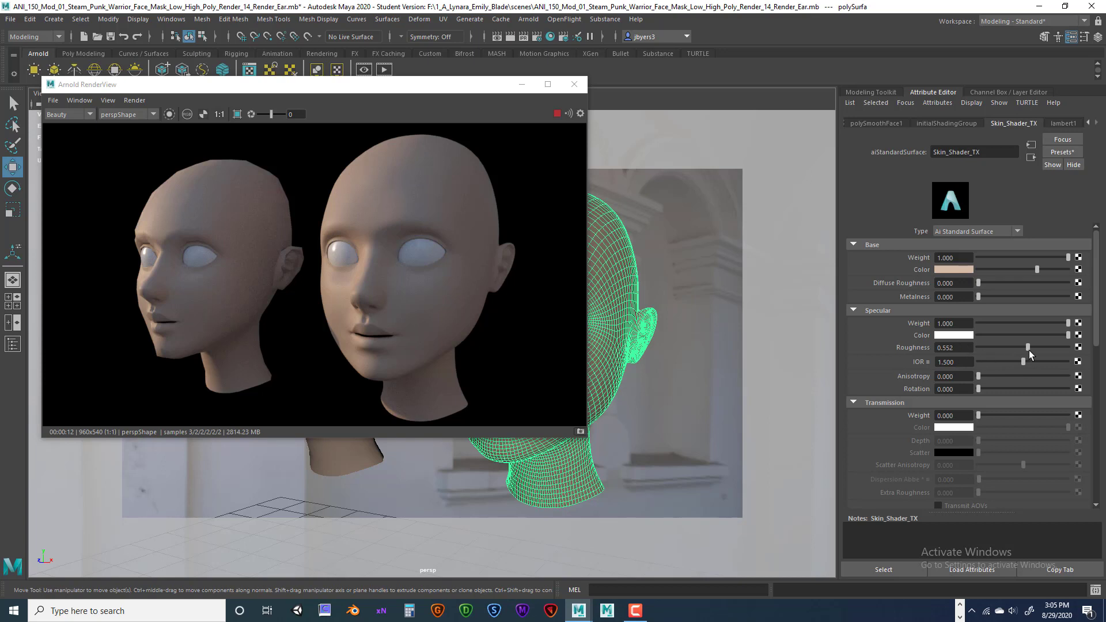
drag(1029, 350, 1023, 348)
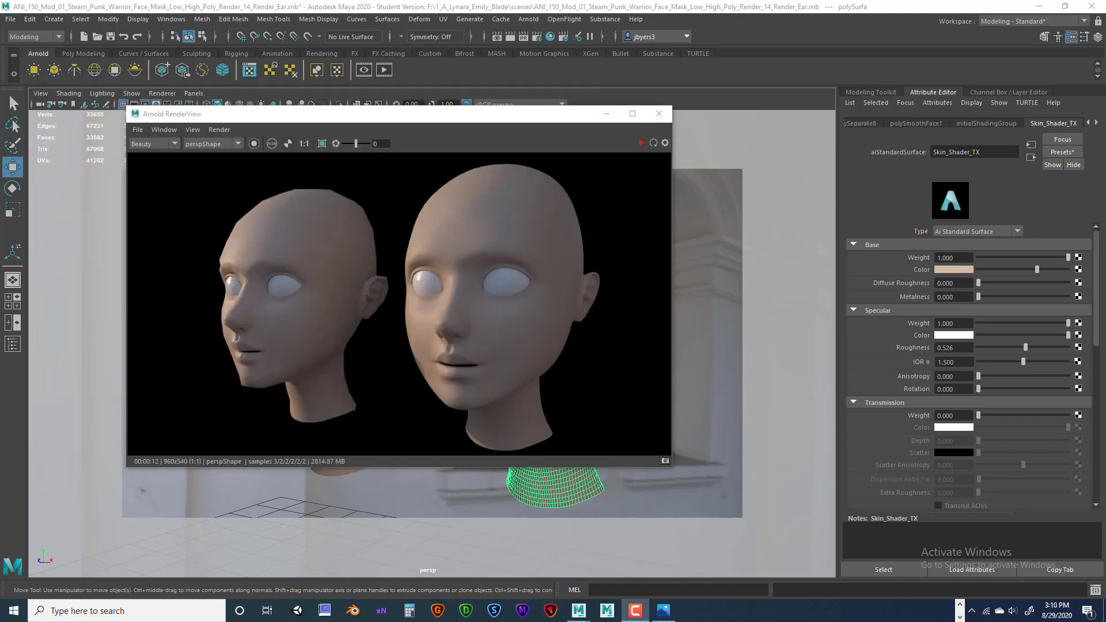
drag(965, 144, 886, 114)
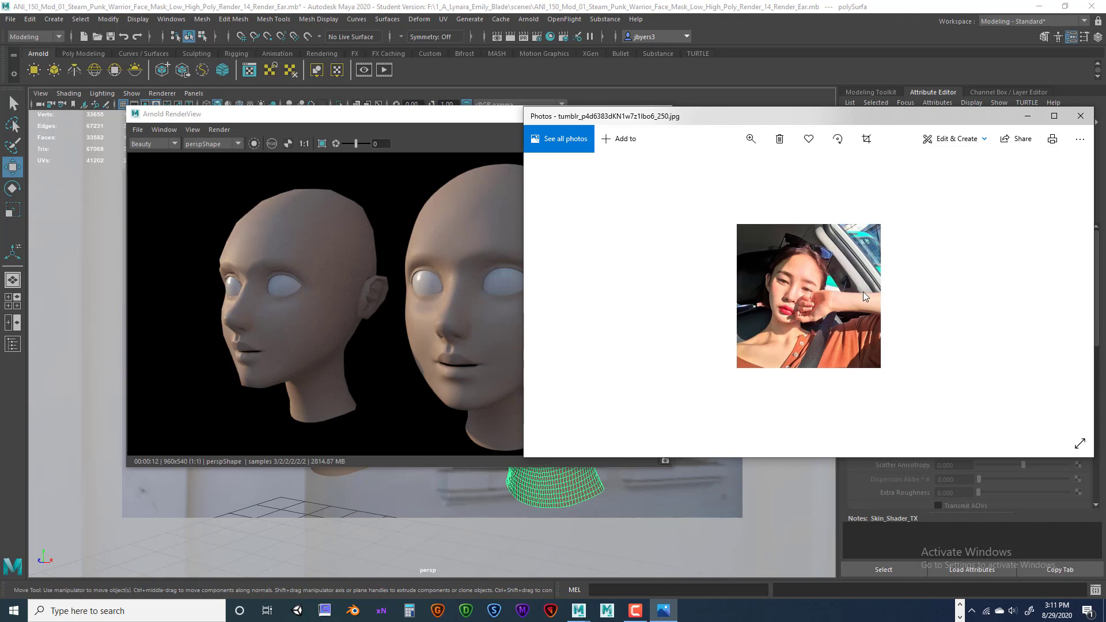
Zoom the reference photo in Photos until it fills the view.
scroll(864, 299, down, 1)
scroll(835, 257, up, 1)
click(751, 138)
drag(700, 172, 755, 171)
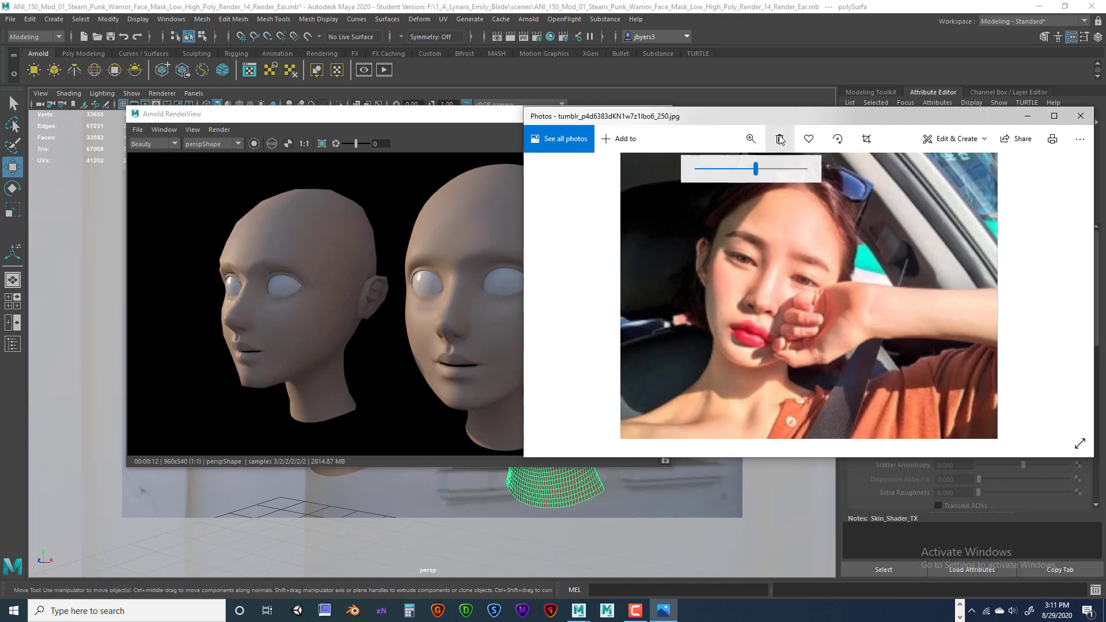
Move the Photos window to the right screen edge to uncover Maya.
drag(755, 122, 805, 116)
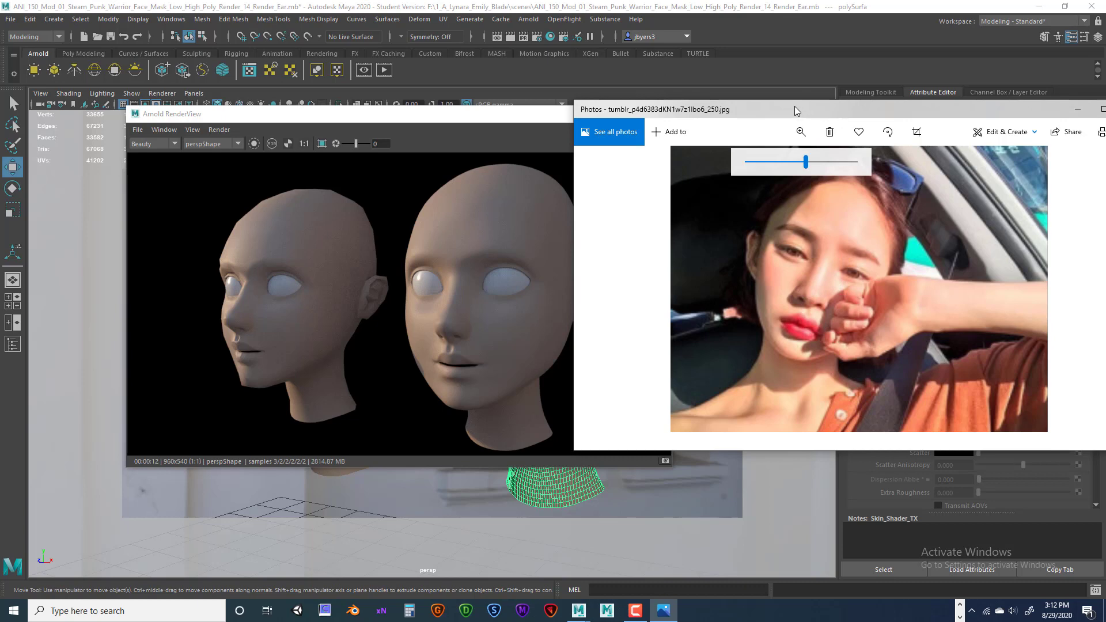
drag(794, 108, 716, 114)
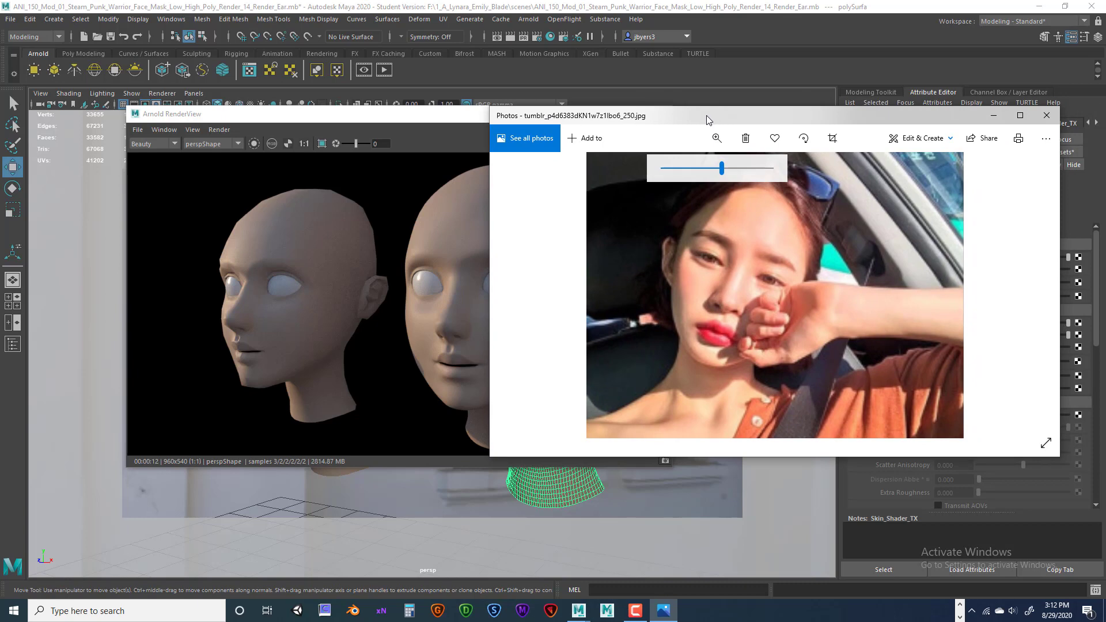
drag(706, 115, 782, 115)
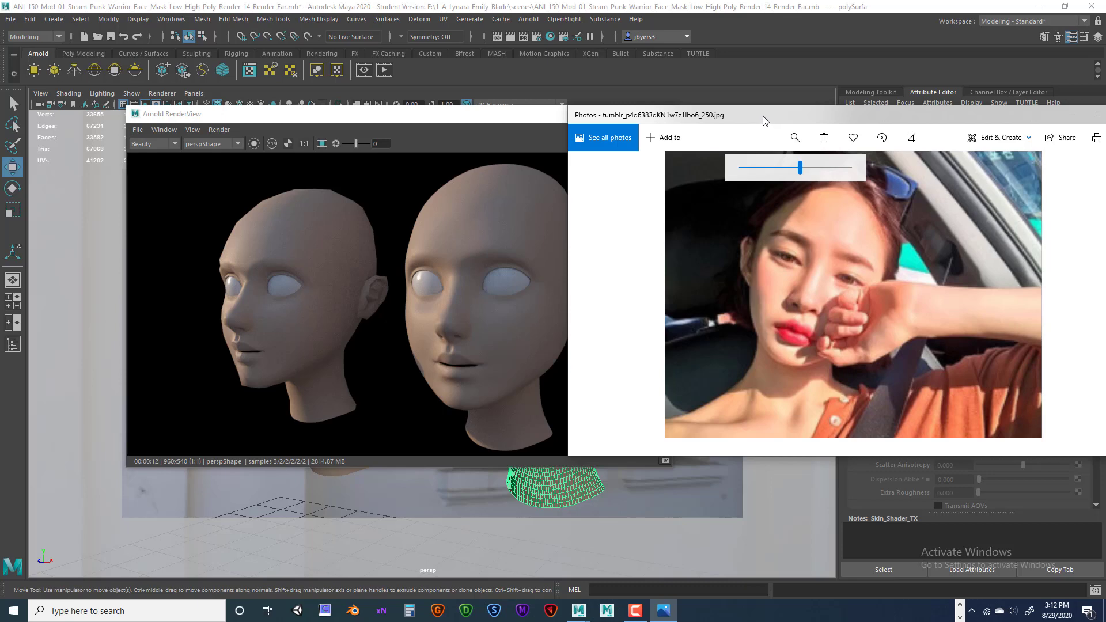
drag(762, 116, 1105, 122)
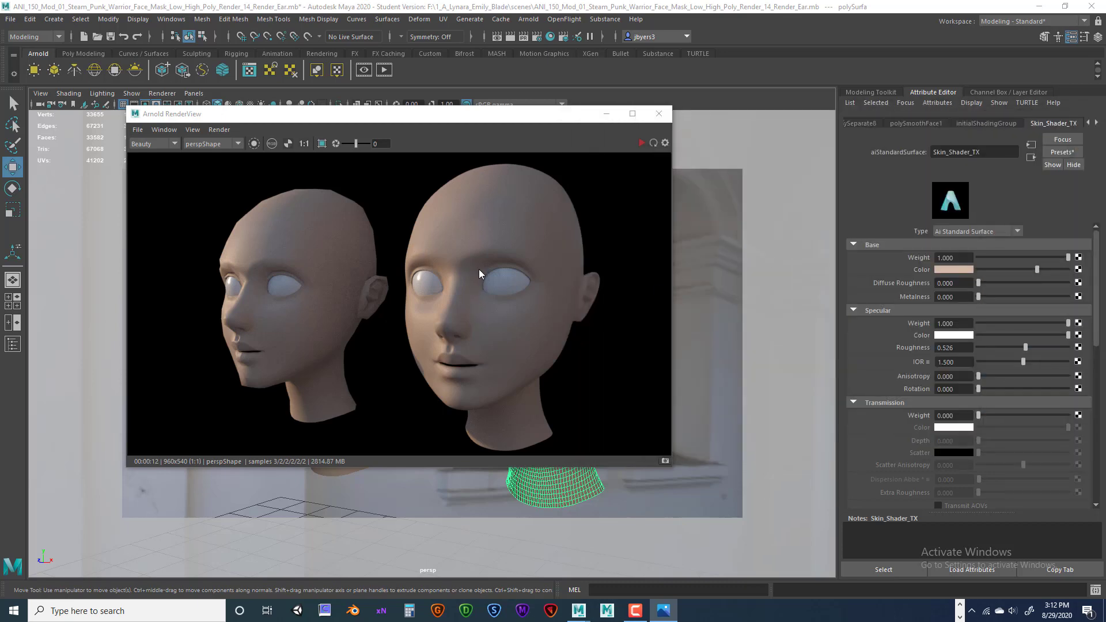
Restart the live render and try specular roughness 0.487 and diffuse roughness 0.227, then 0.162.
drag(483, 130, 519, 134)
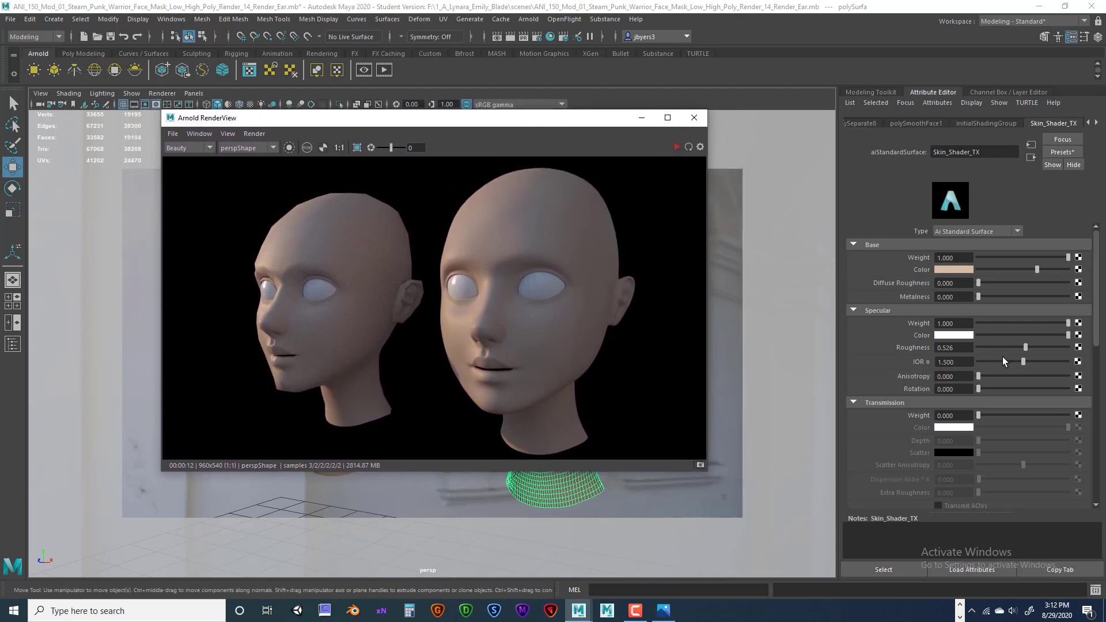
click(676, 146)
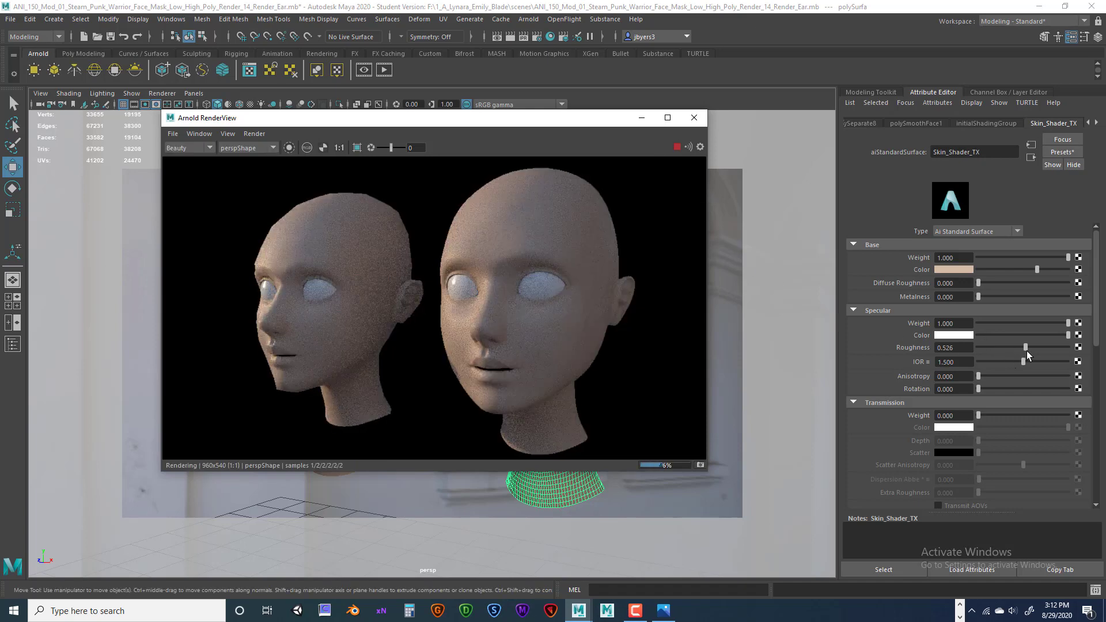
drag(1026, 348, 1018, 348)
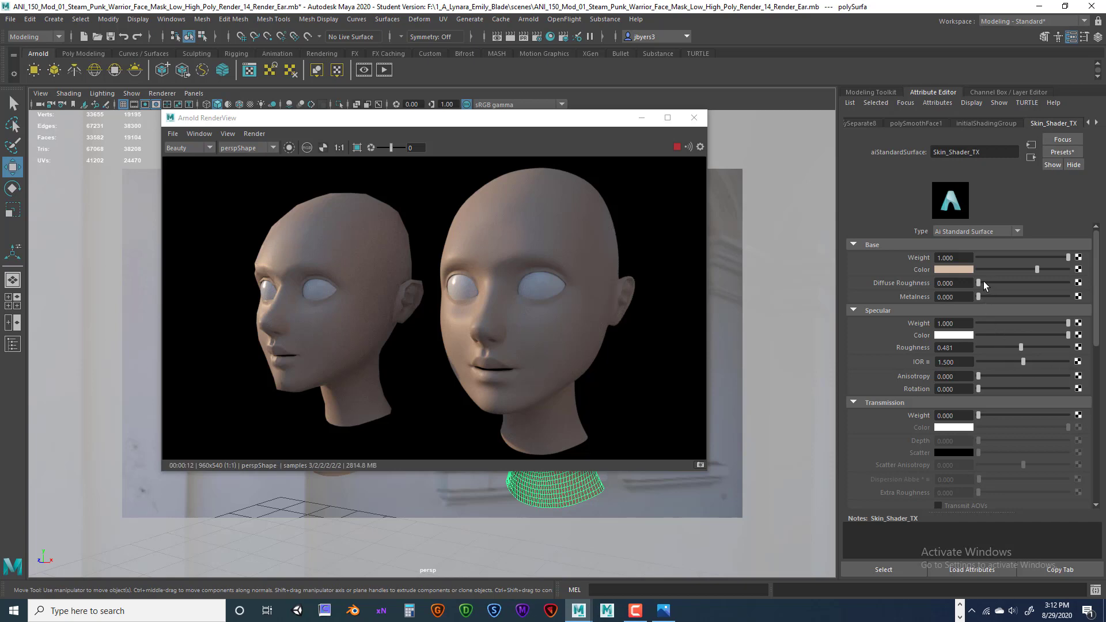
drag(979, 281, 1016, 282)
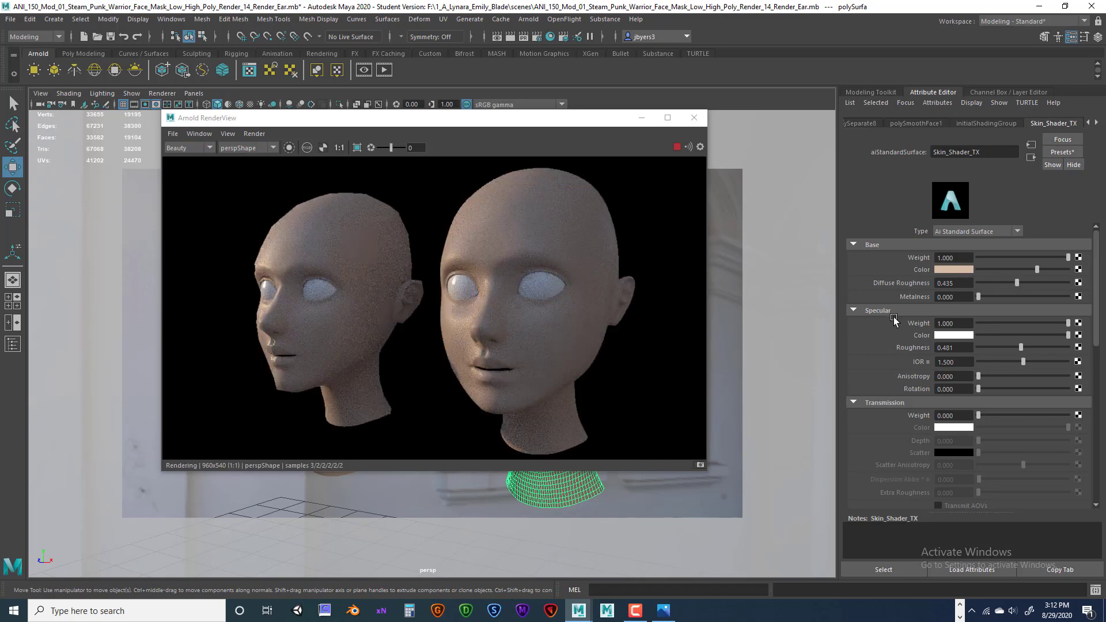
drag(1017, 282, 986, 282)
Settle specular roughness at 0.475 after trying 0.955 to 0.325, then stop the render.
drag(1021, 348, 1077, 347)
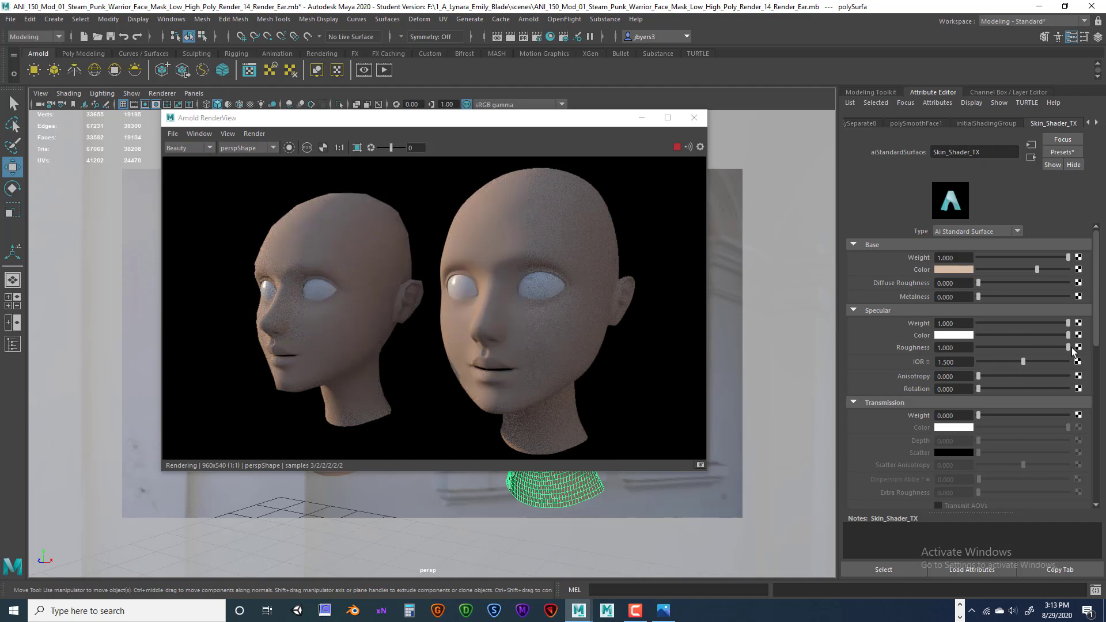
drag(1052, 347, 1021, 343)
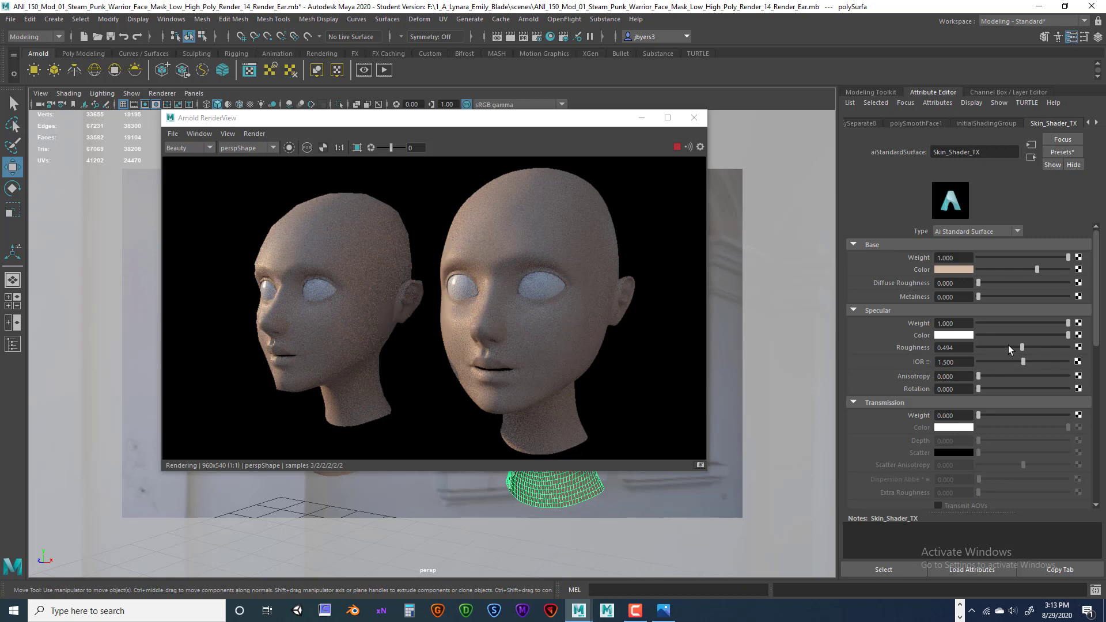
drag(1021, 347, 1018, 347)
drag(1018, 347, 1021, 348)
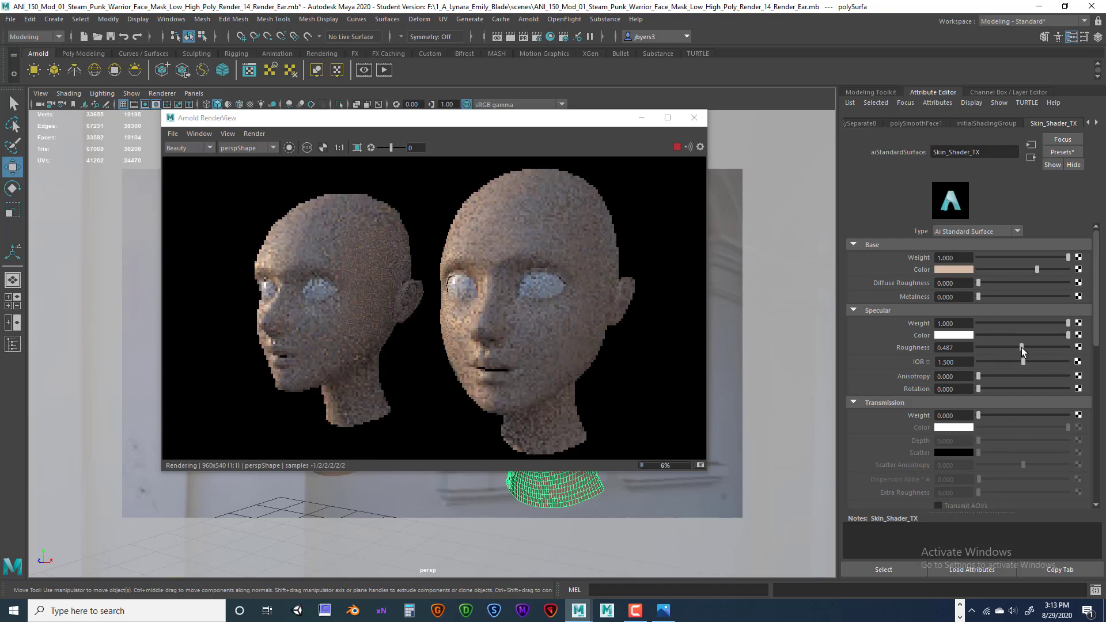
click(948, 348)
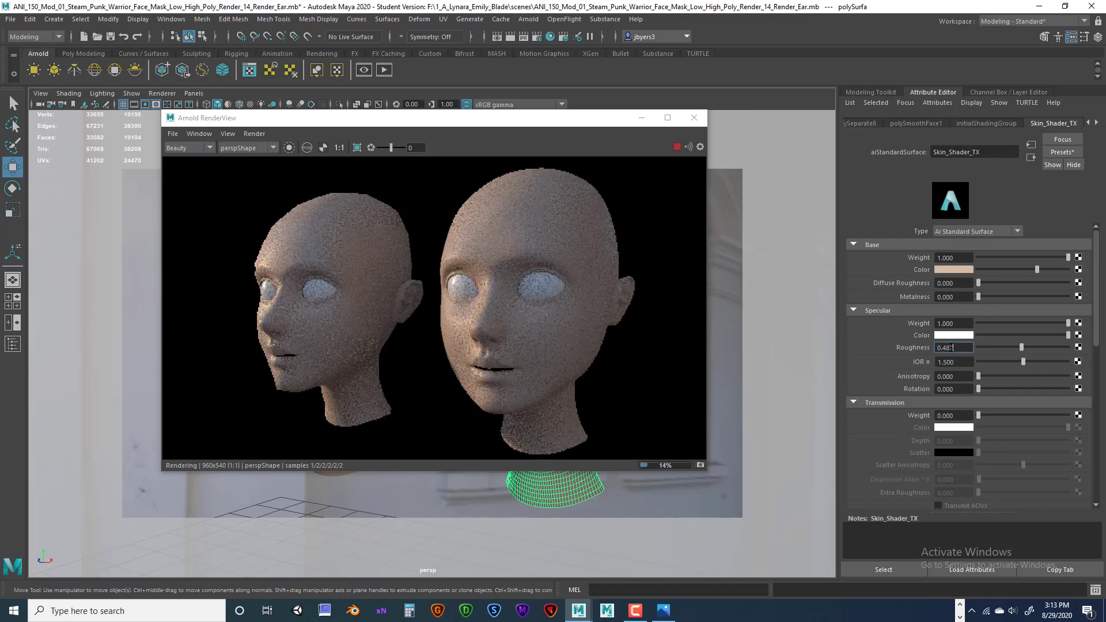
double_click(947, 347)
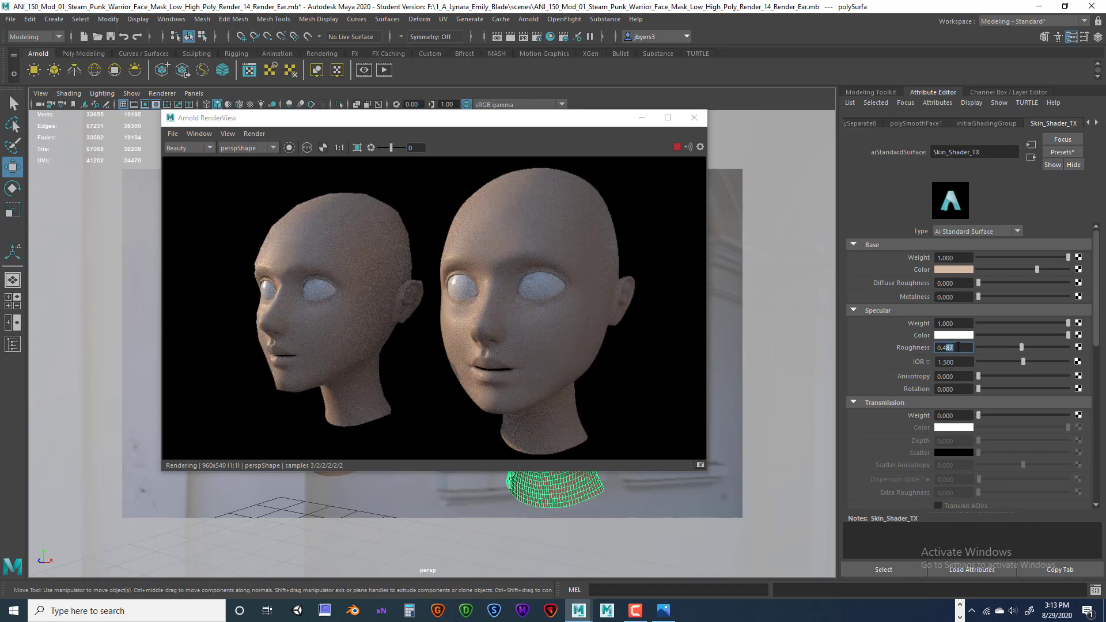
text(475)
key(Return)
click(617, 119)
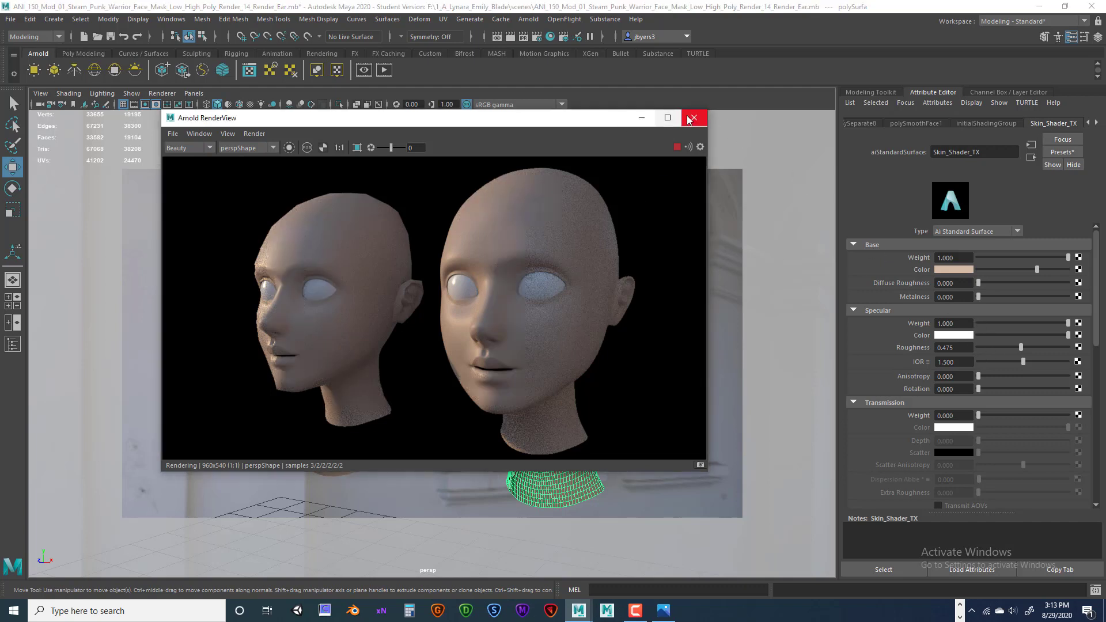
click(677, 148)
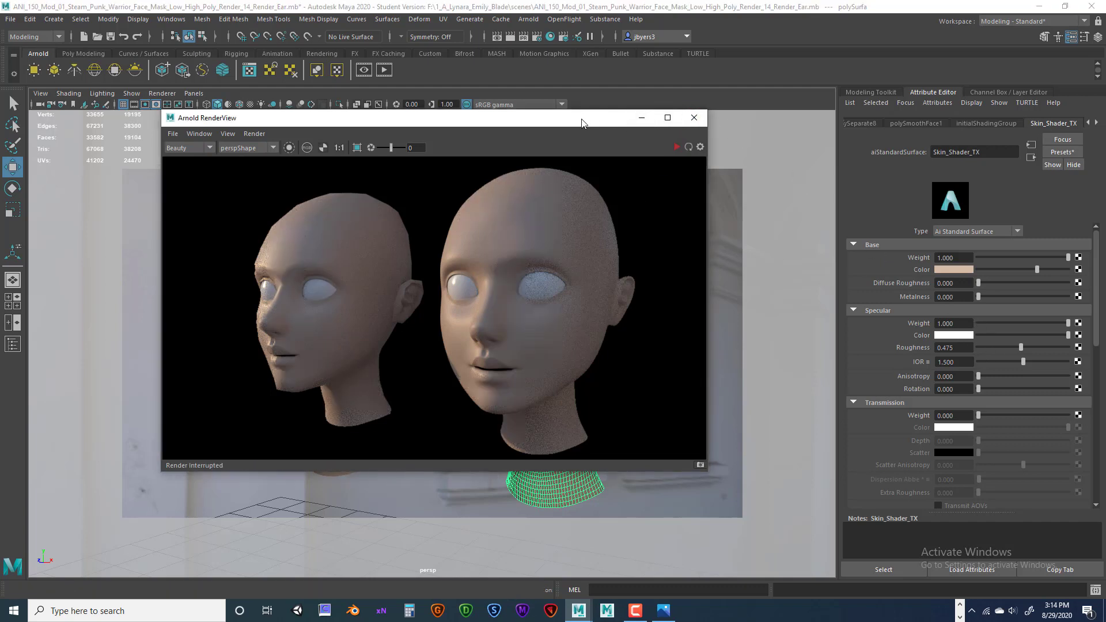
Close the Arnold RenderView window.
drag(582, 121, 482, 206)
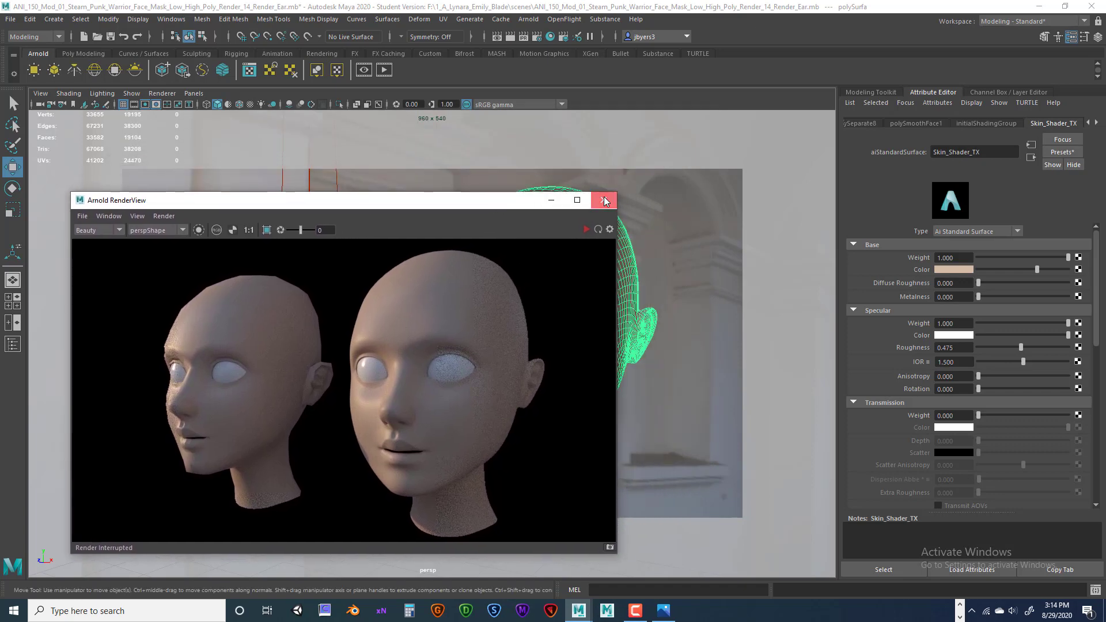
click(603, 196)
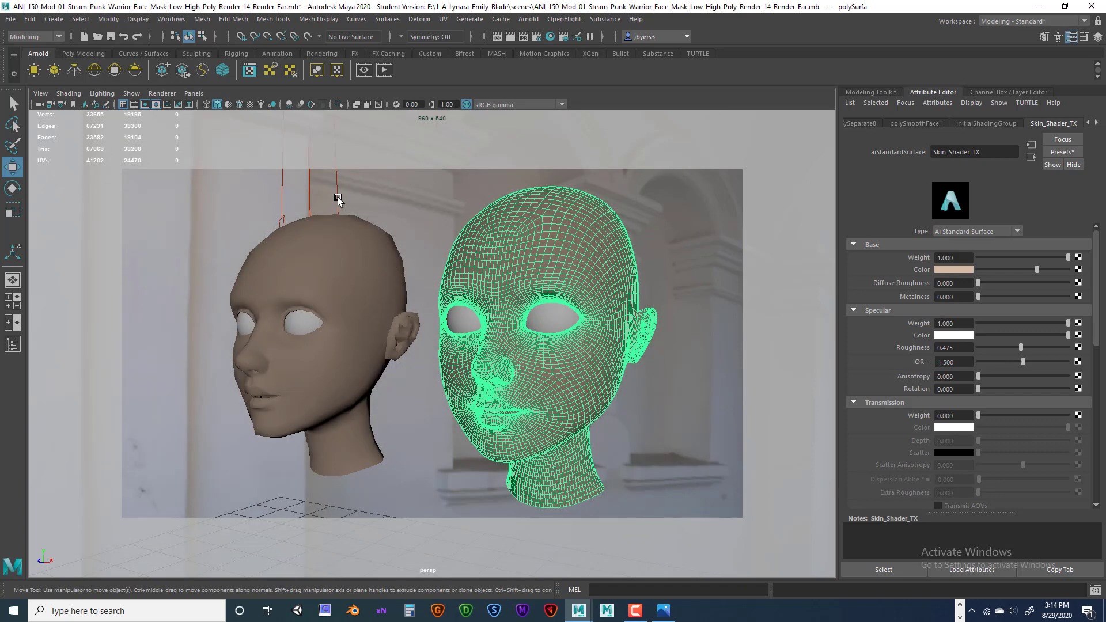
scroll(338, 199, down, 6)
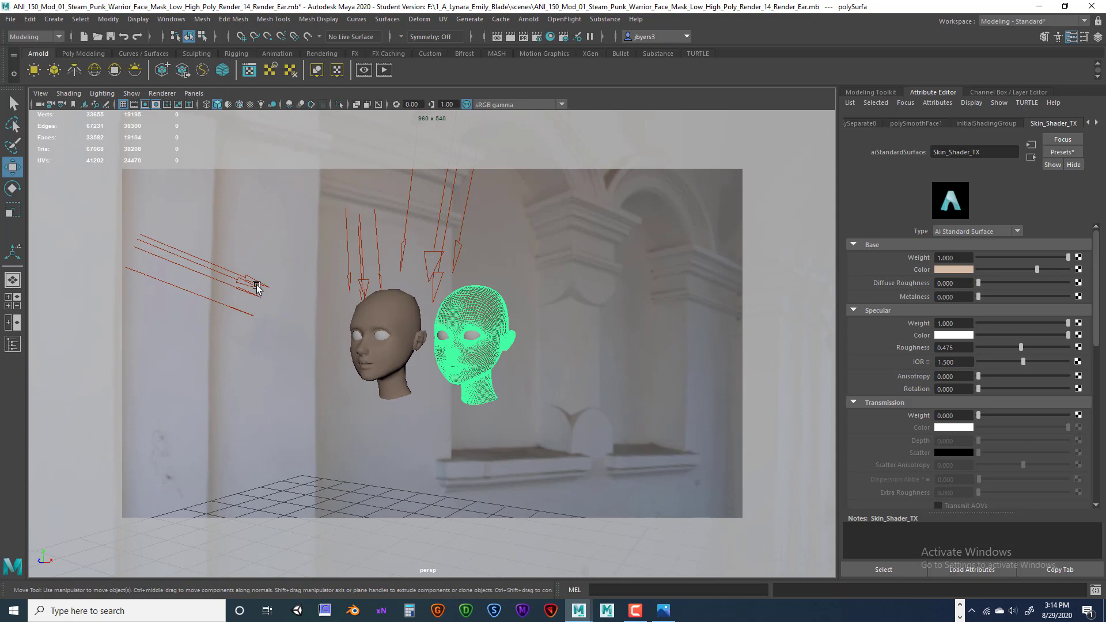
Switch off Illuminates by Default on both Key_Light and Rim_Light.
click(258, 284)
click(939, 274)
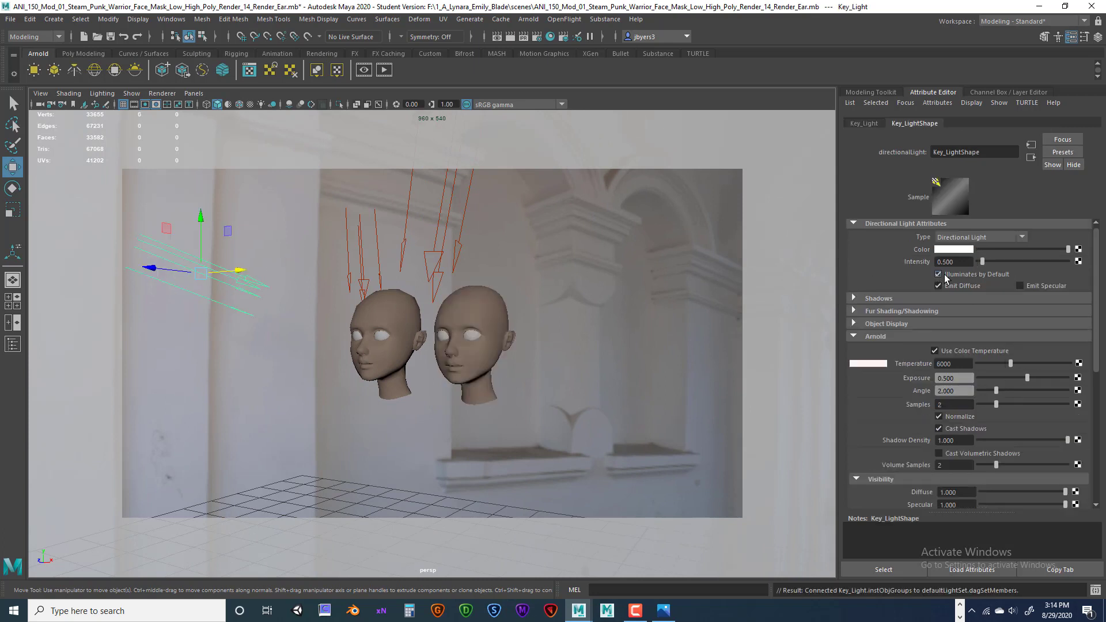
click(359, 281)
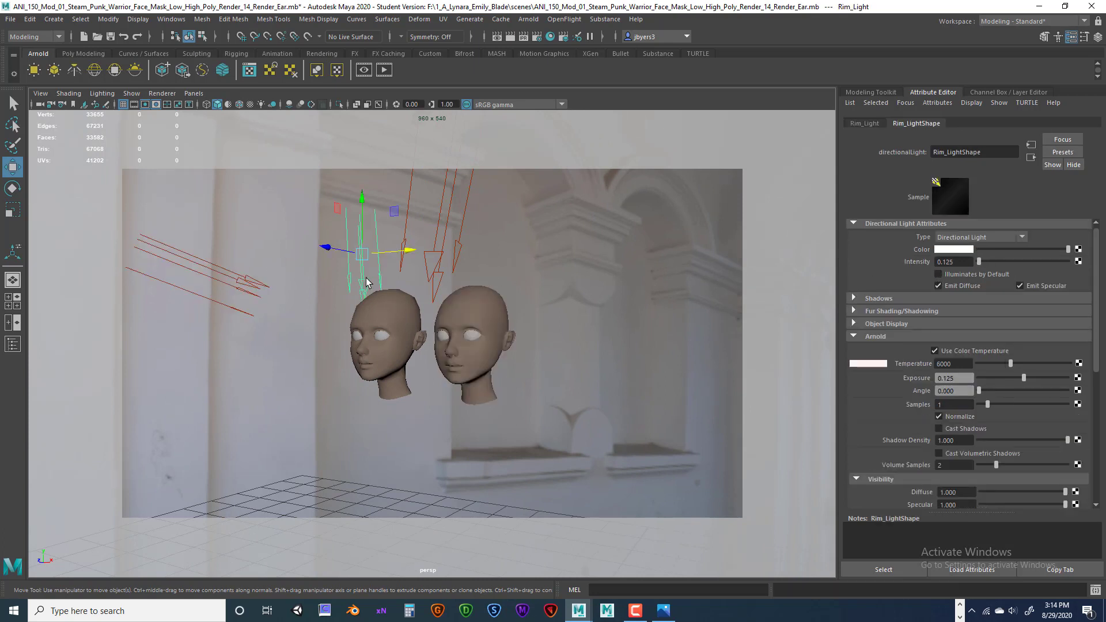
click(938, 275)
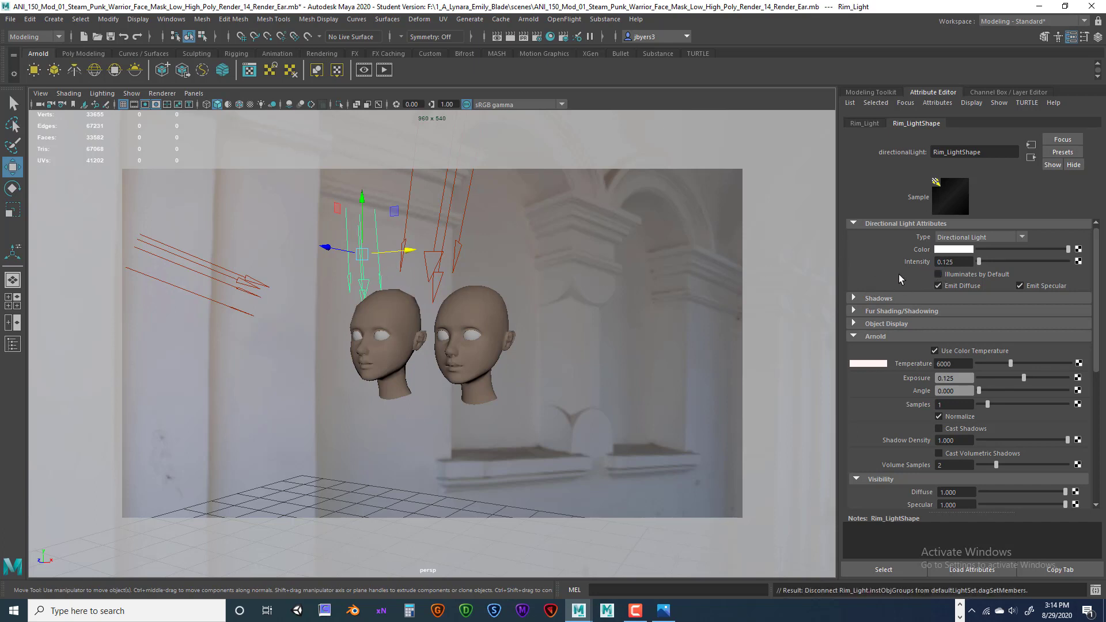
click(239, 281)
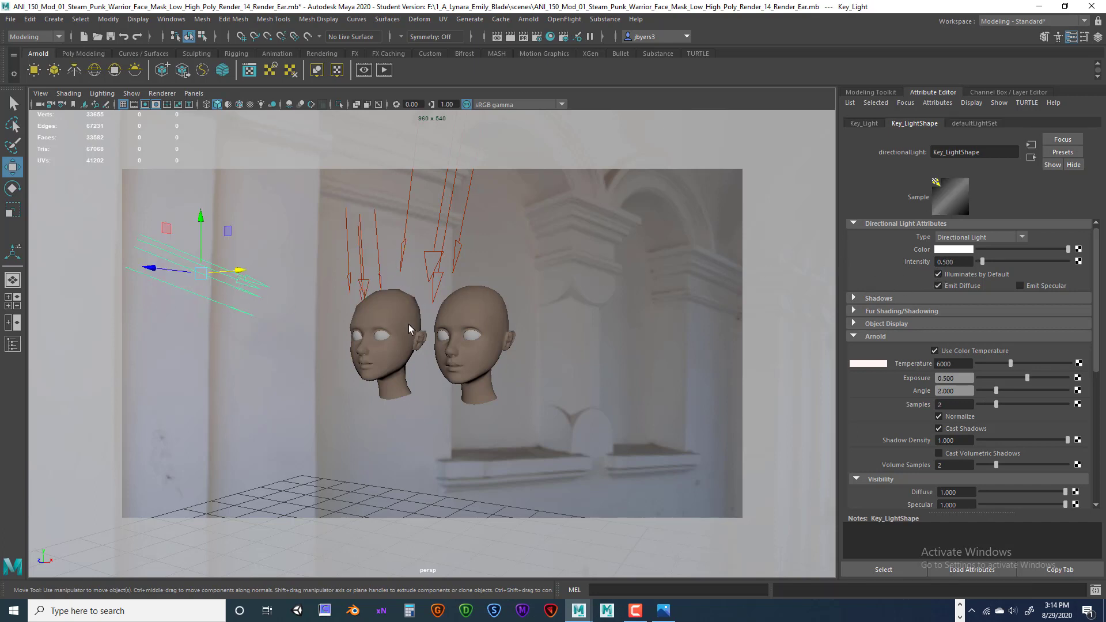
scroll(320, 309, up, 3)
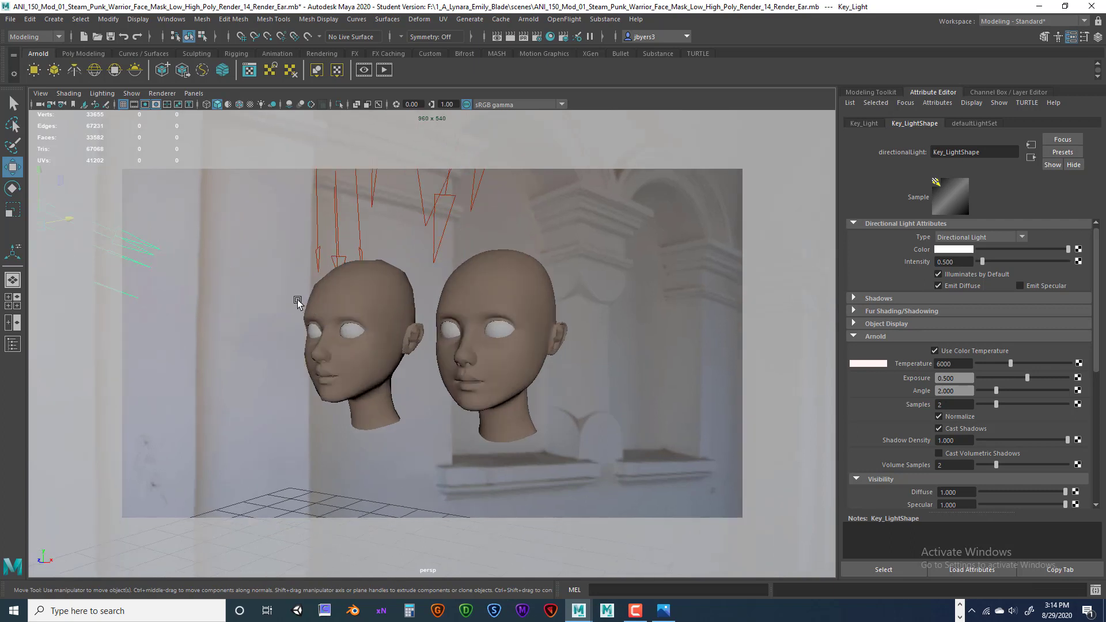
click(938, 274)
scroll(554, 352, up, 3)
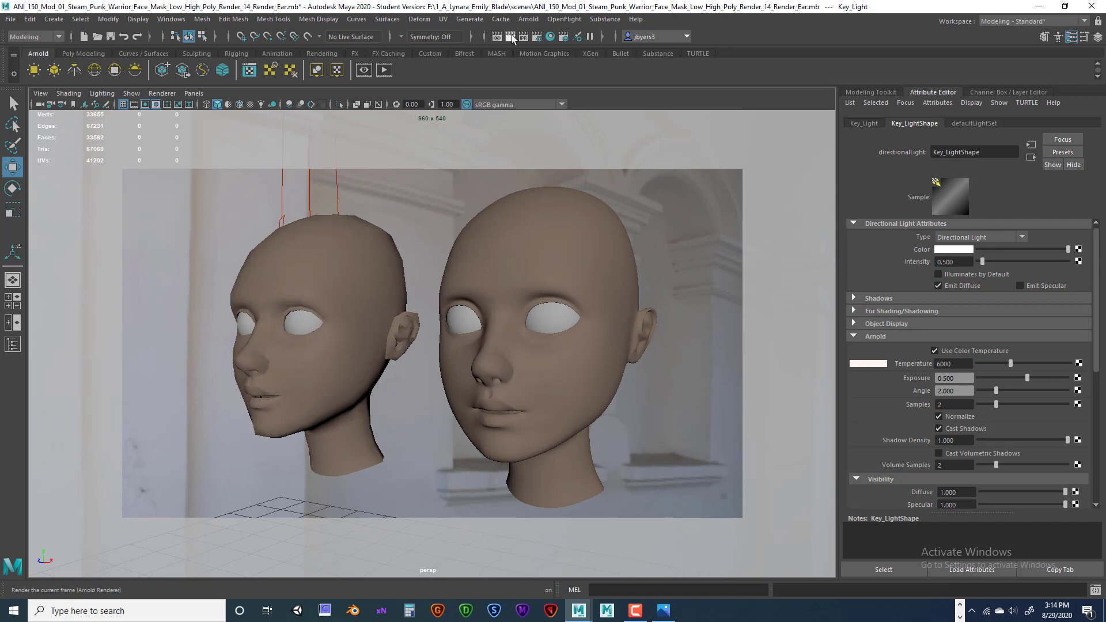
Render the current frame in Arnold, keep the image in history, and minimize Render View.
click(509, 37)
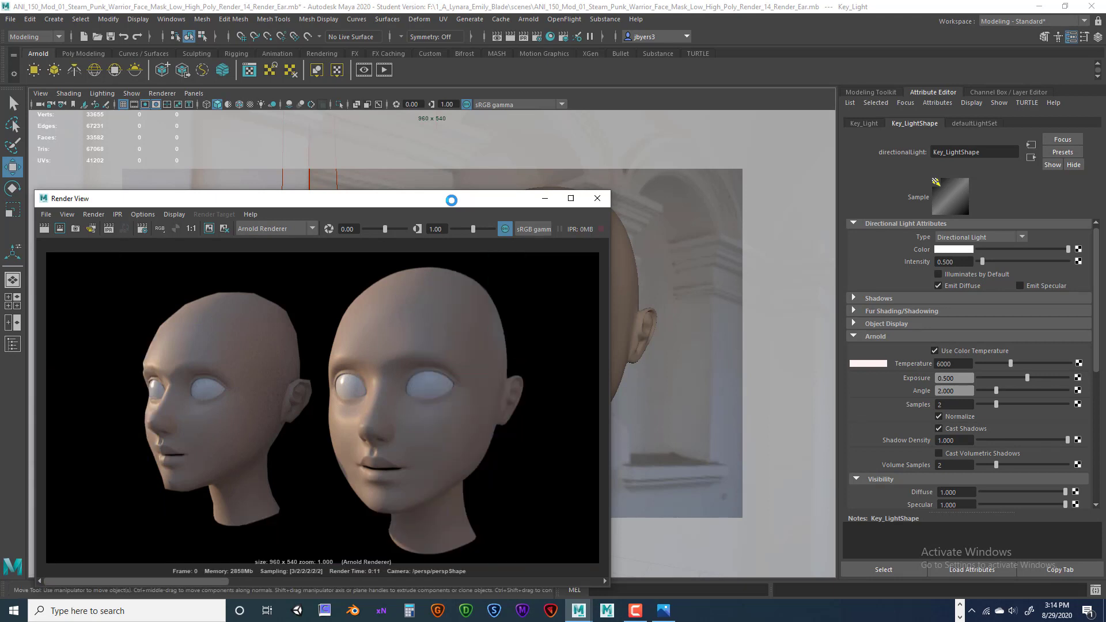
drag(454, 202, 510, 146)
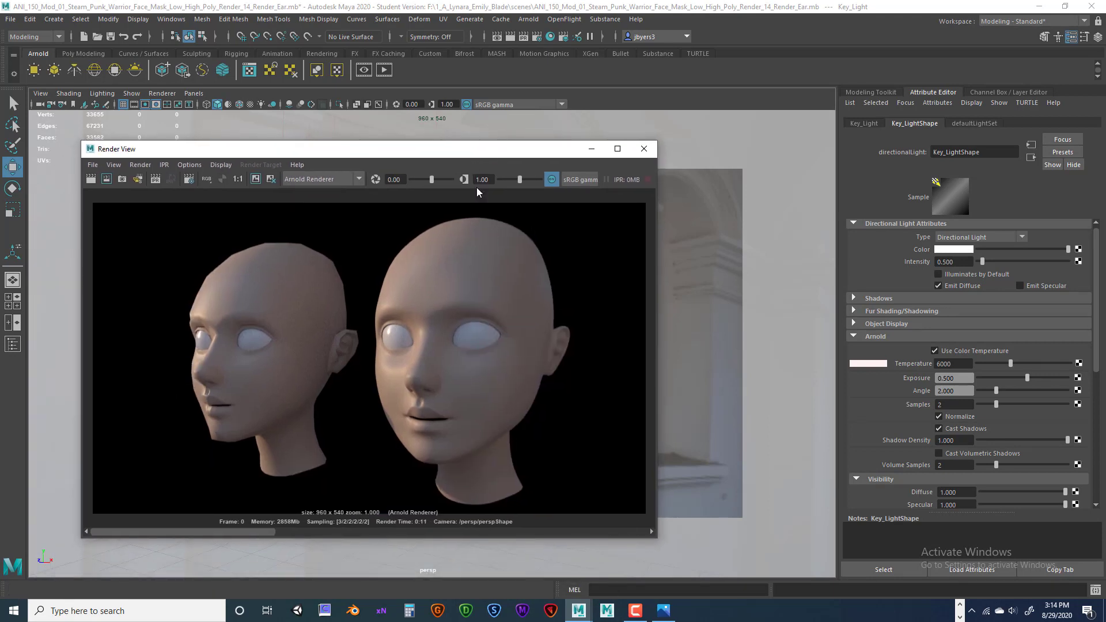
click(255, 179)
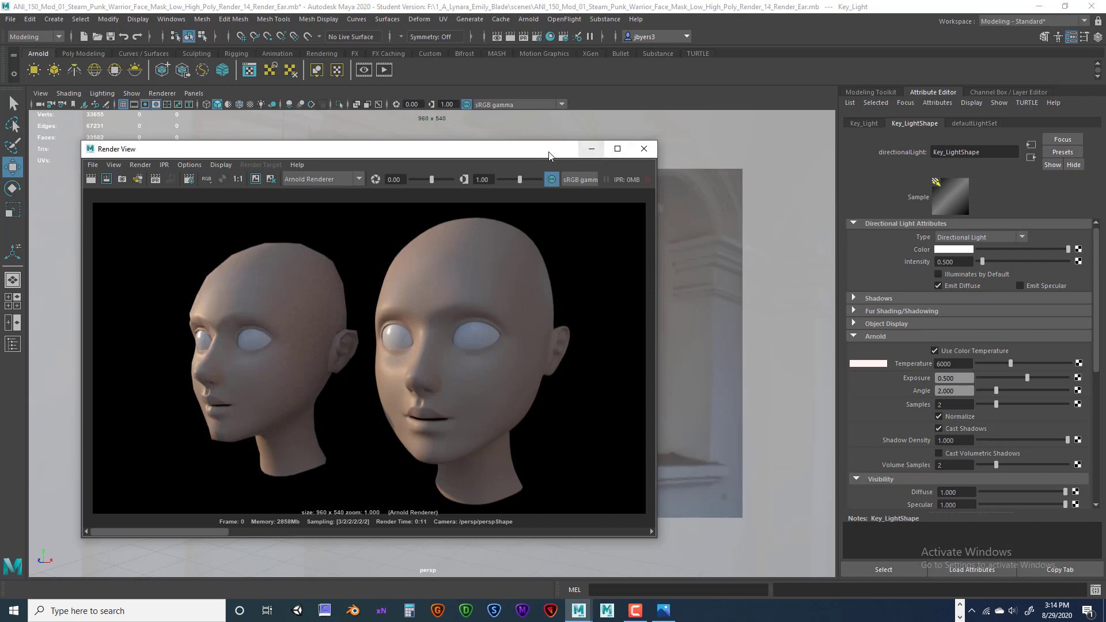
drag(593, 150, 631, 209)
click(630, 209)
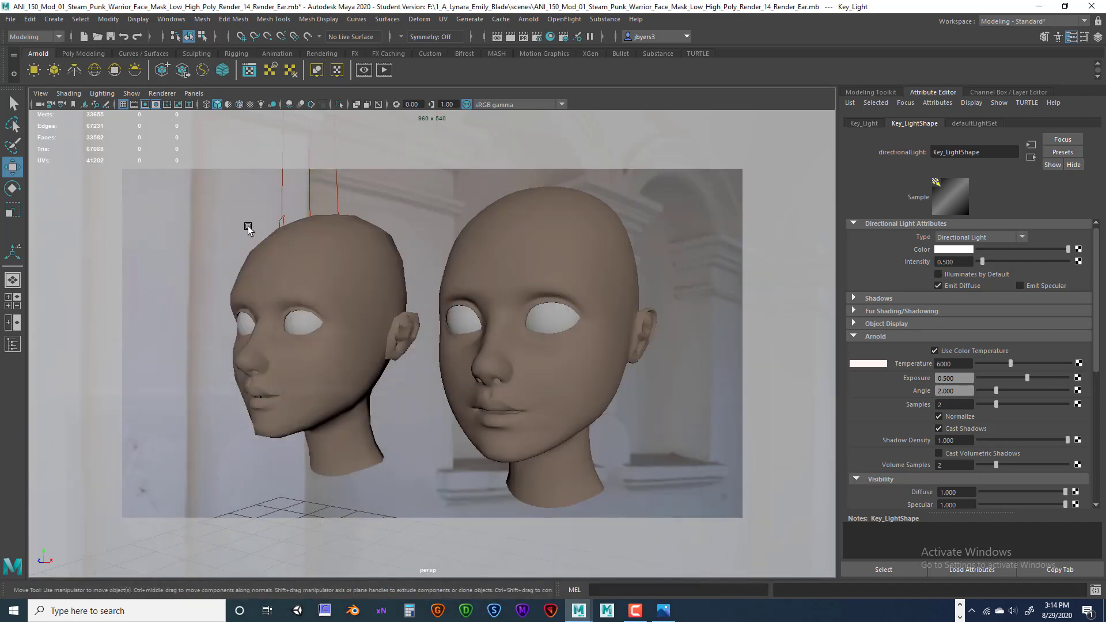
Re-enable Illuminates by Default on Key_LightShape and store two renders in the Render View history.
scroll(316, 230, down, 3)
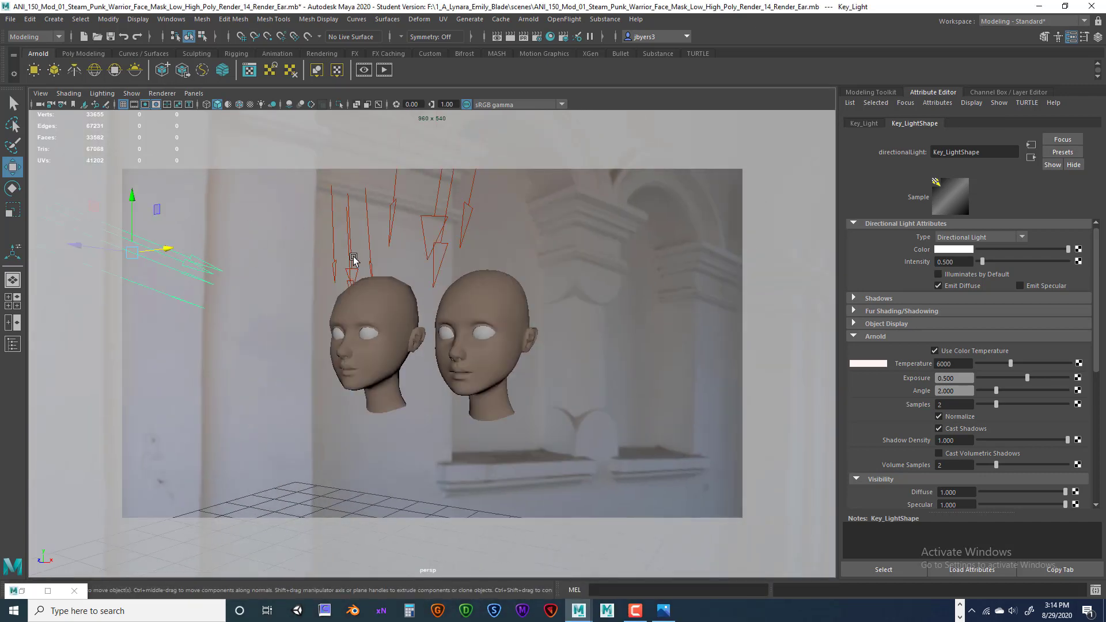
scroll(400, 259, up, 3)
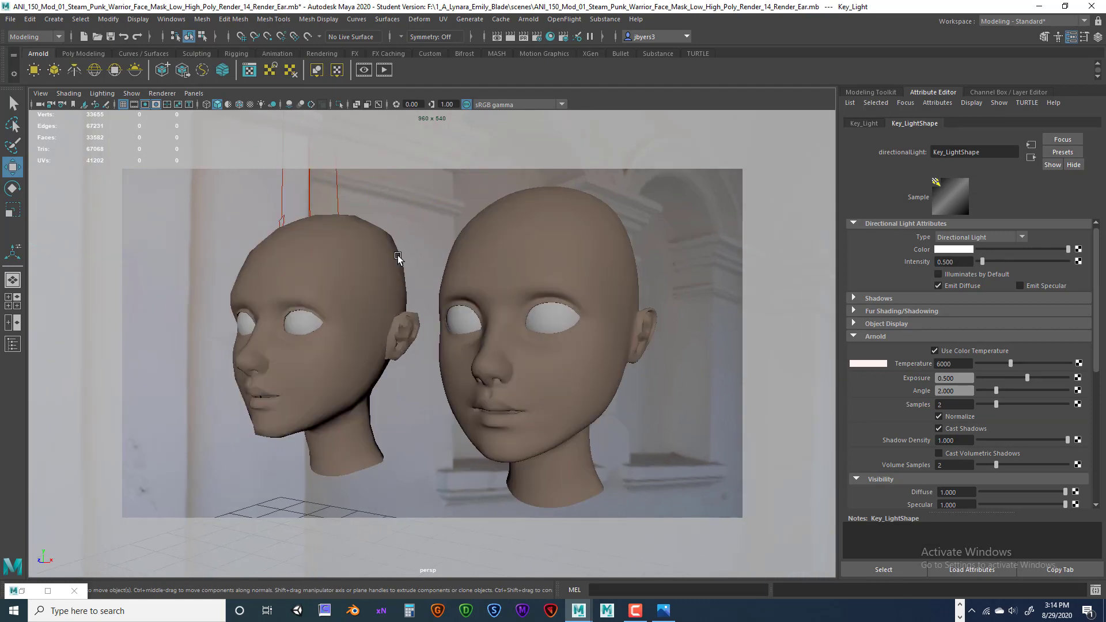
click(938, 274)
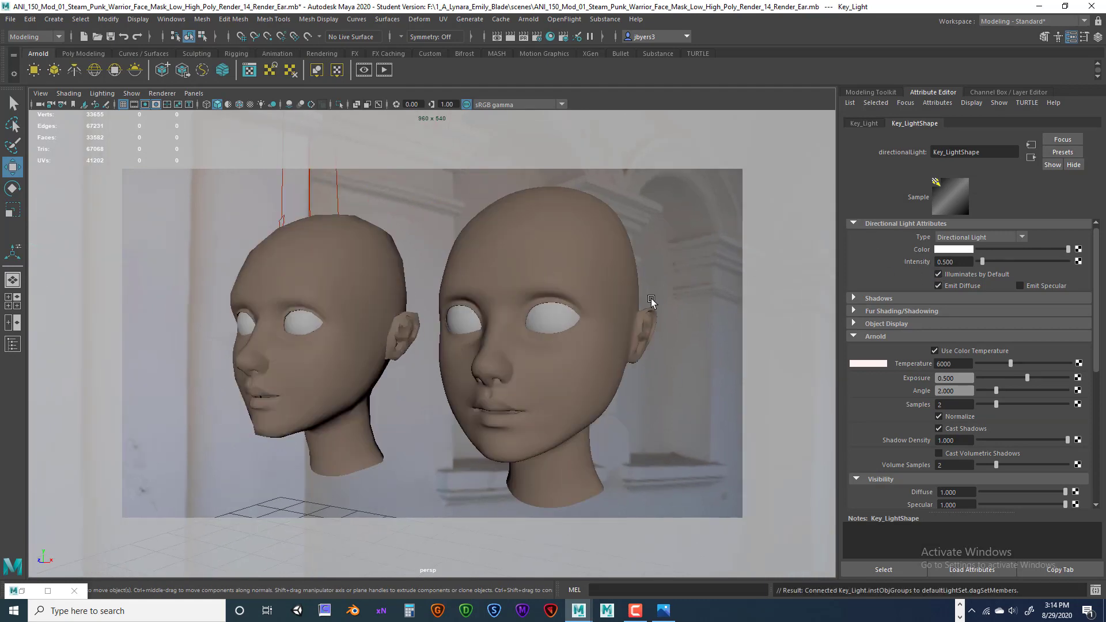
click(48, 591)
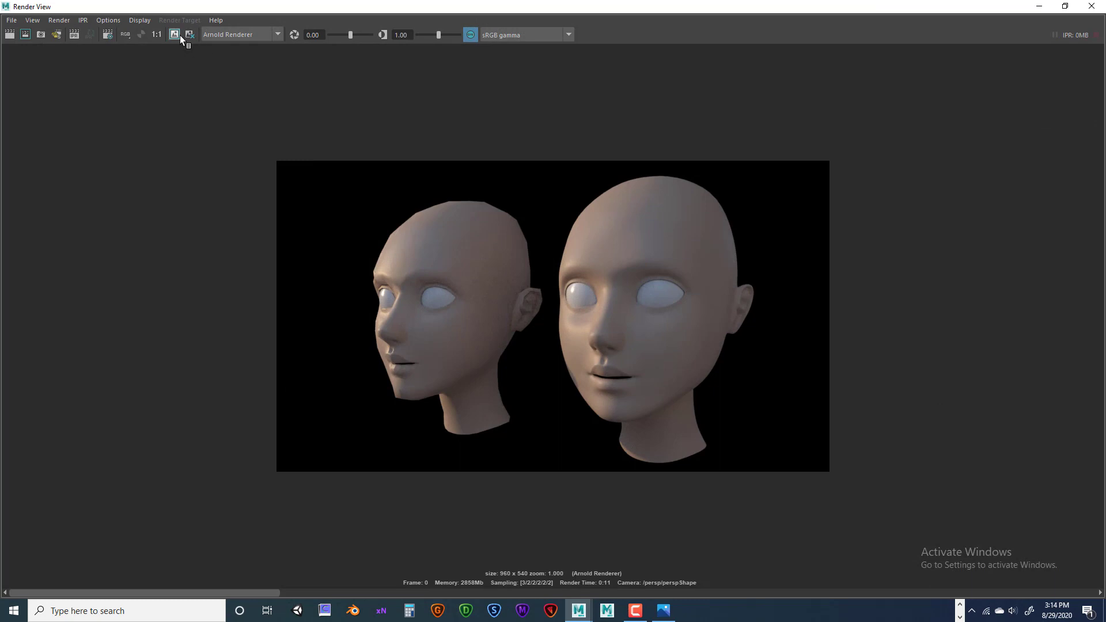
click(176, 35)
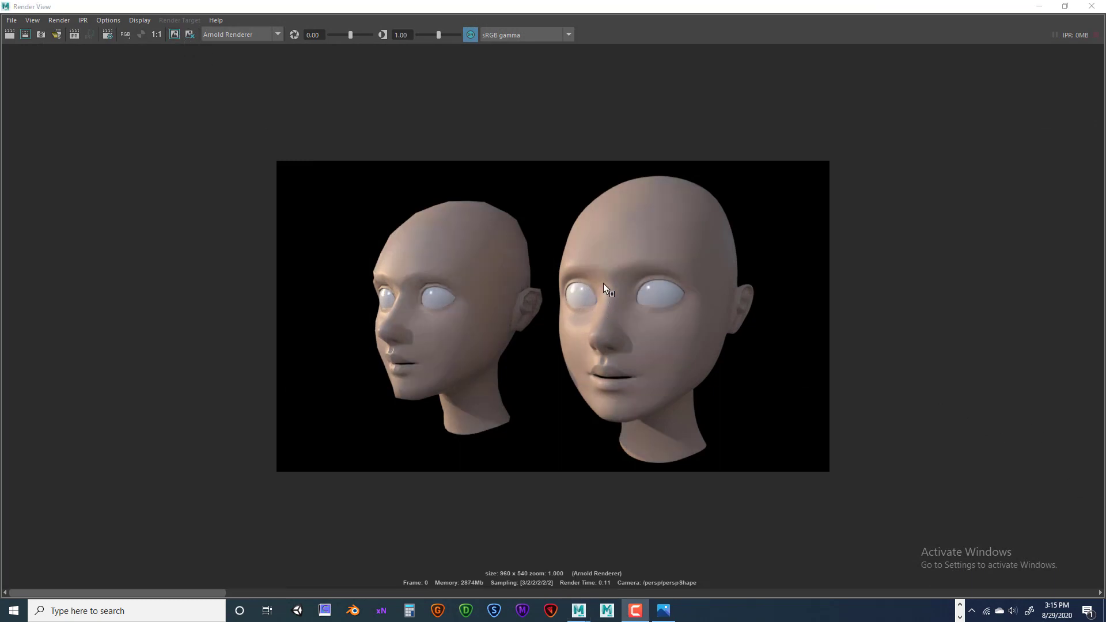
click(174, 34)
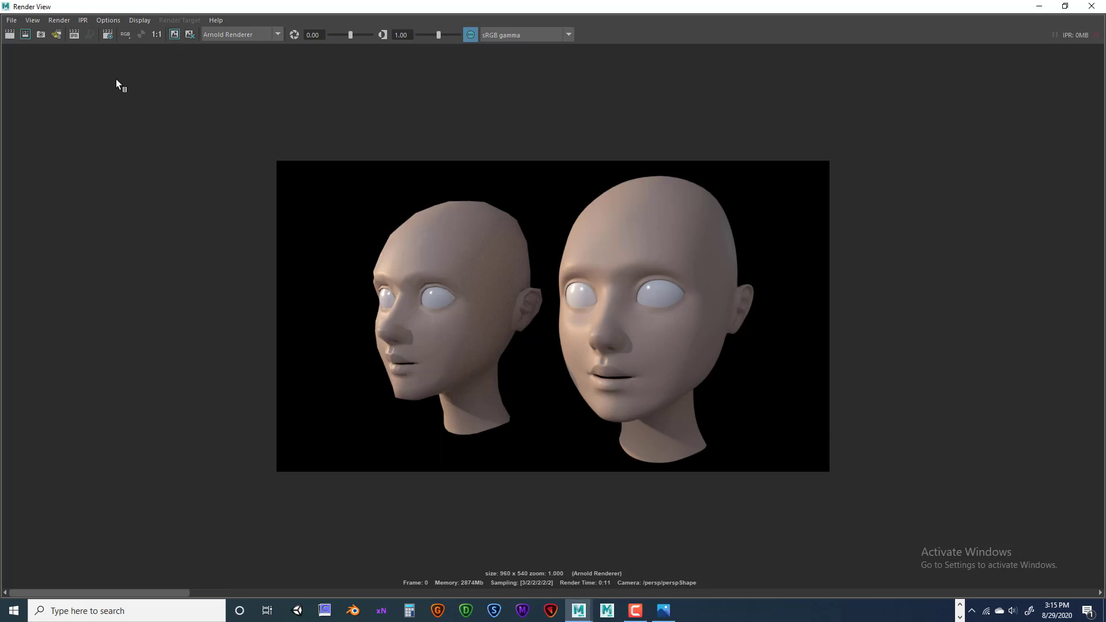
click(1039, 6)
scroll(375, 259, down, 5)
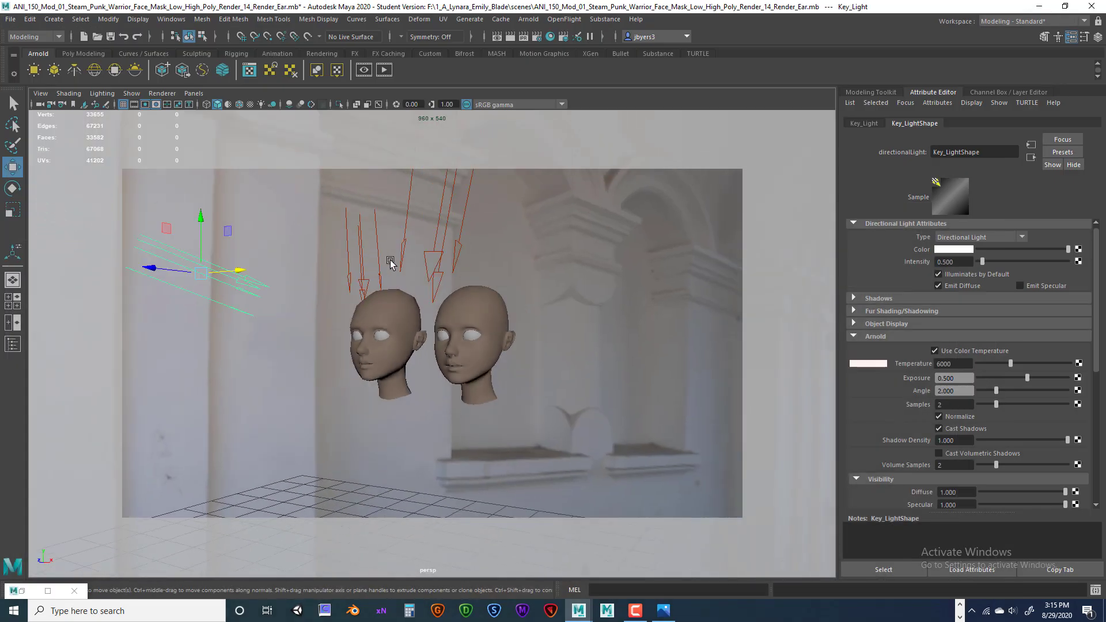
Turn on Illuminates by Default for Fill_Light and render the current frame.
click(443, 229)
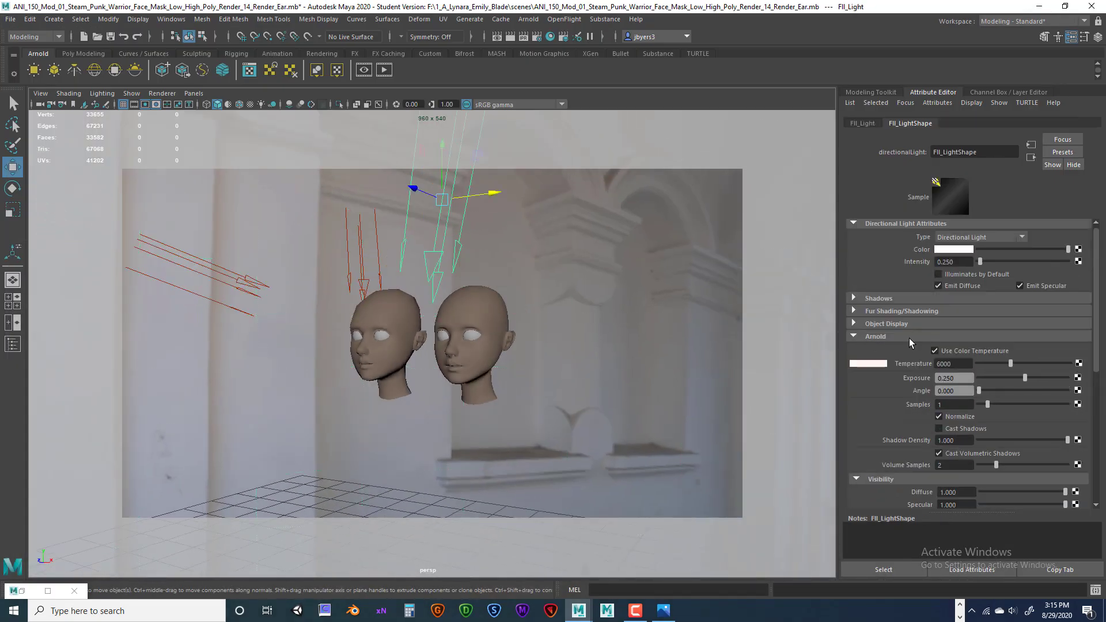
click(938, 274)
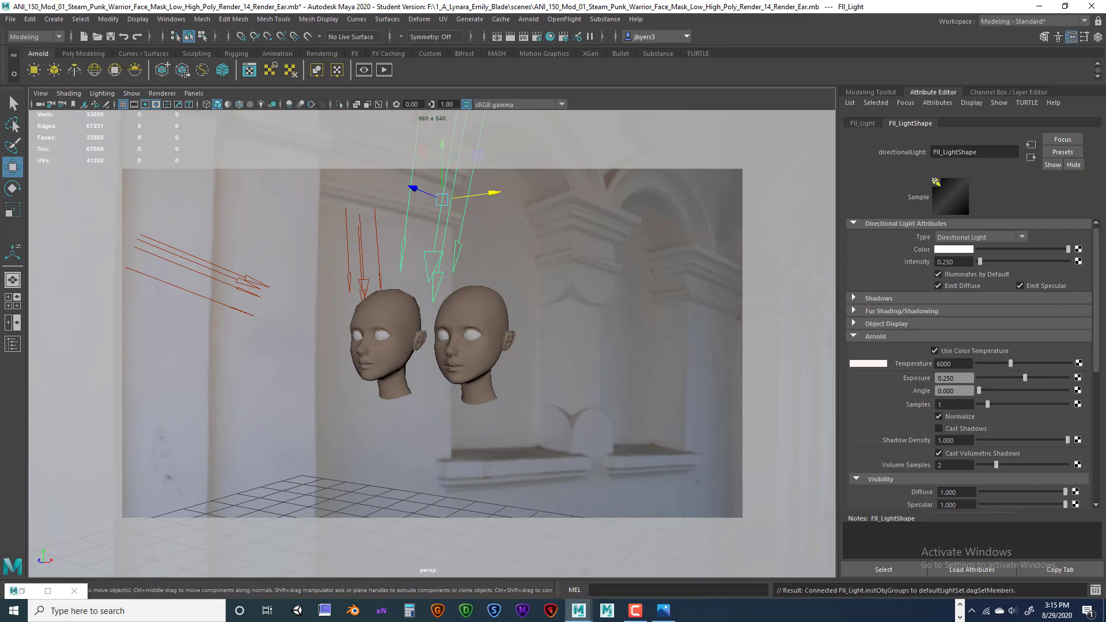
click(508, 36)
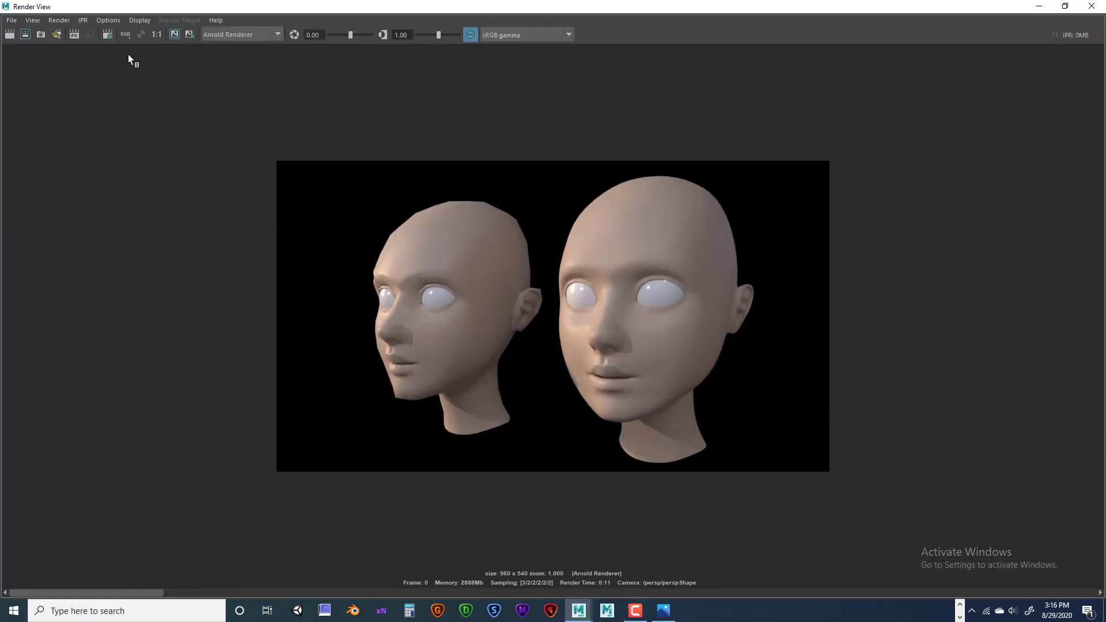
click(1047, 8)
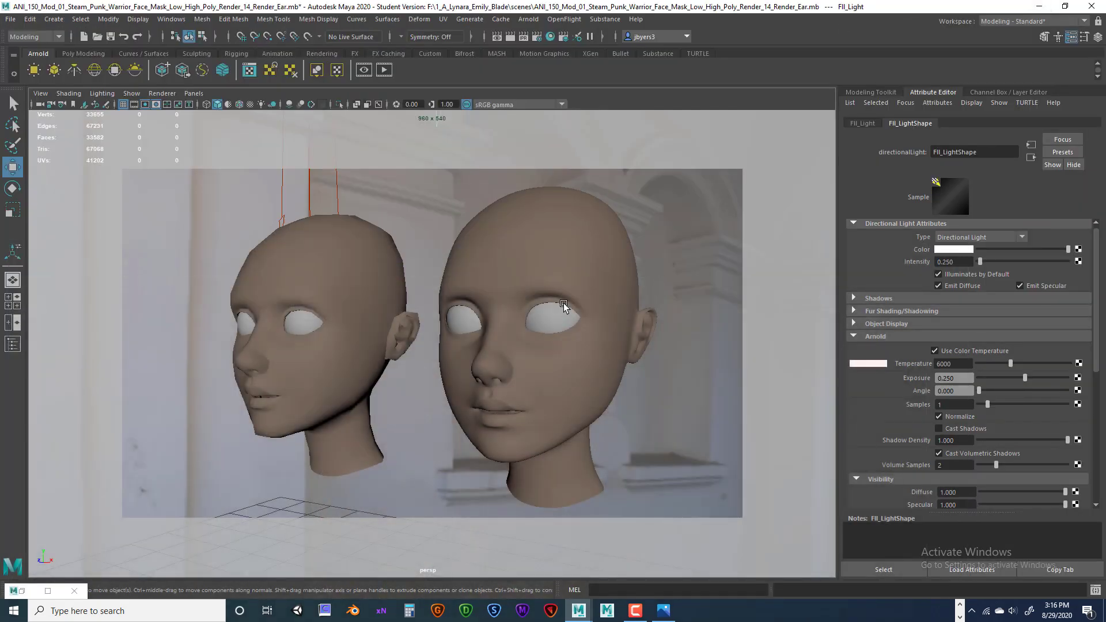
Turn Illuminates by Default back on for Rim_Light and restore Render View.
scroll(563, 303, down, 5)
click(382, 272)
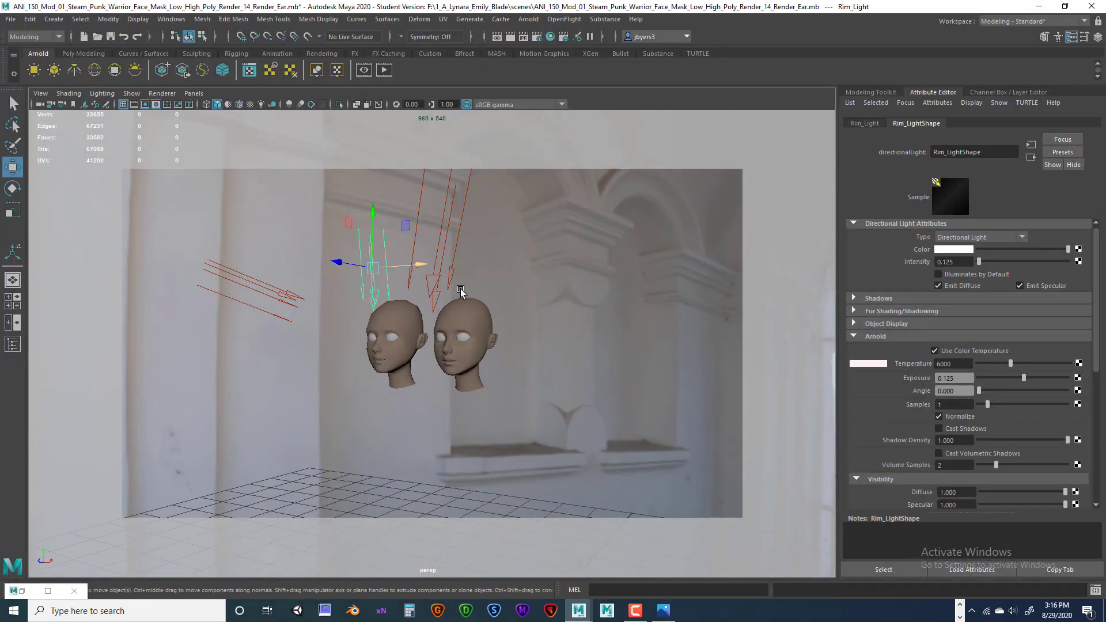
click(938, 274)
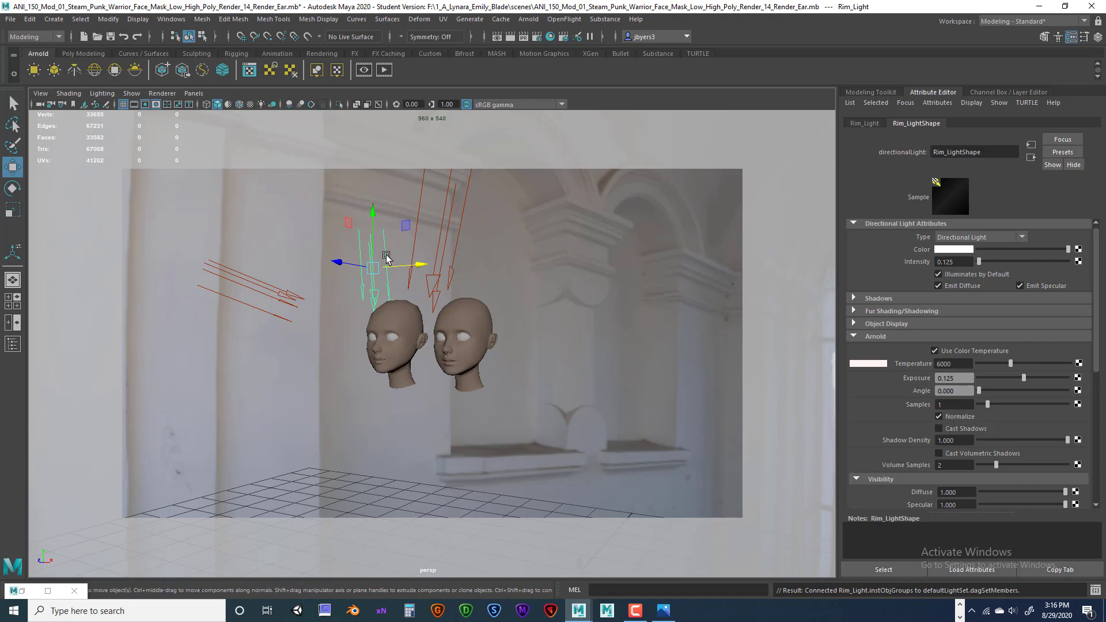
scroll(455, 305, up, 6)
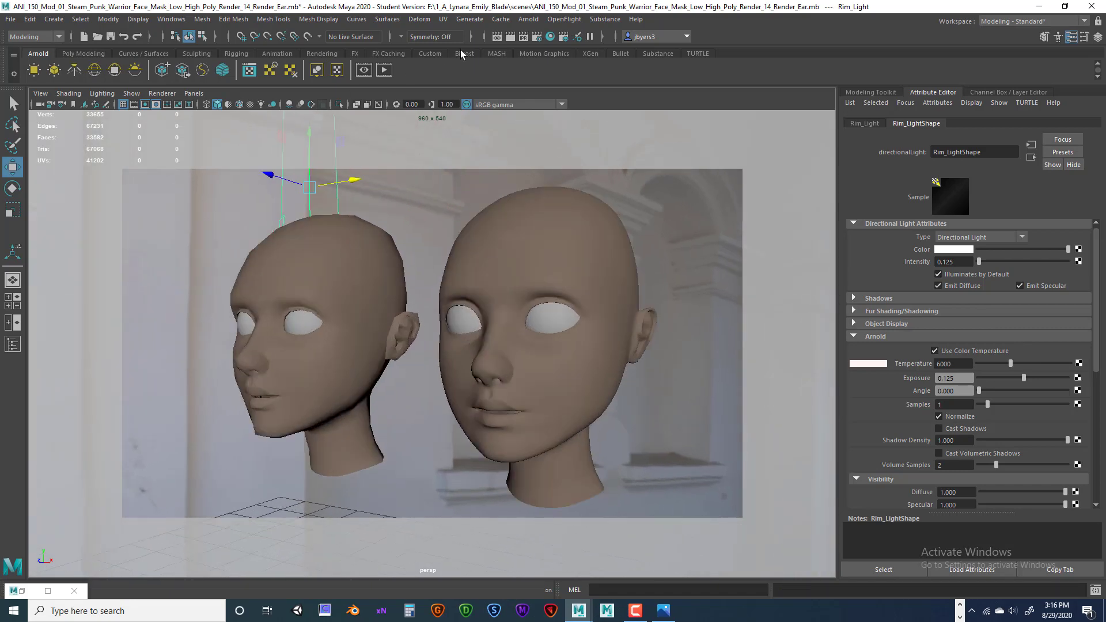
click(48, 591)
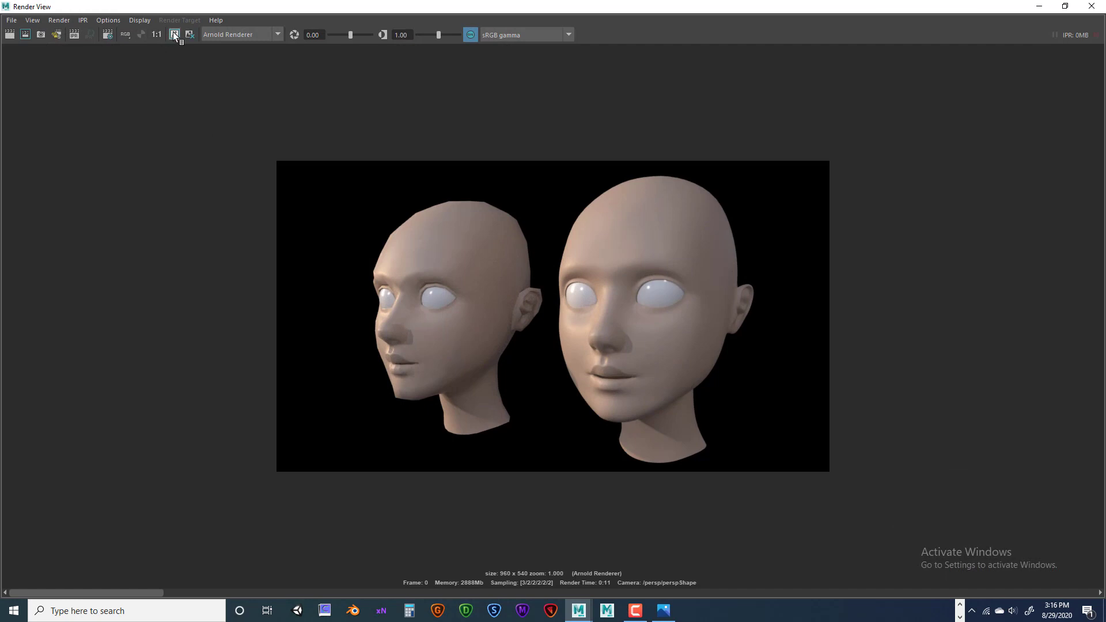
Redo the previous render of both heads and keep the new image.
click(9, 34)
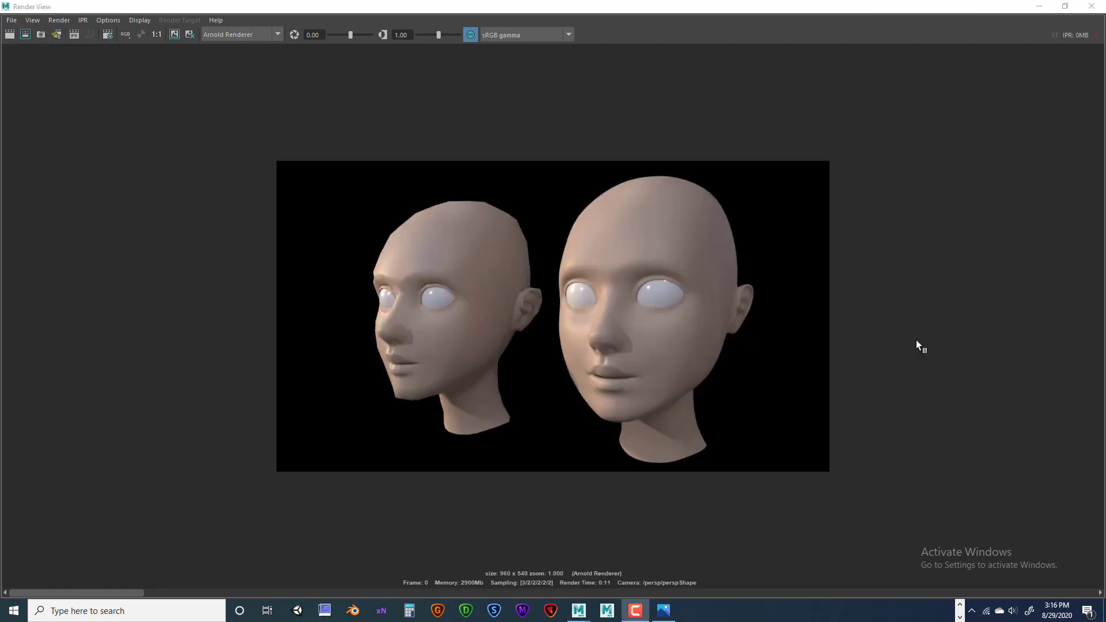
click(175, 34)
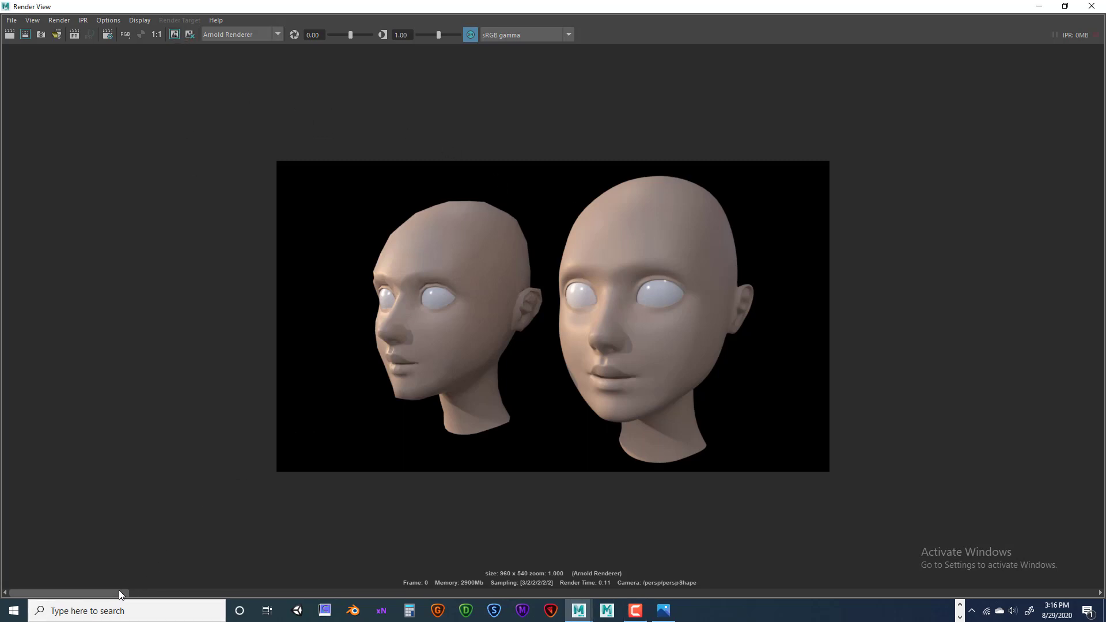
drag(119, 589, 668, 608)
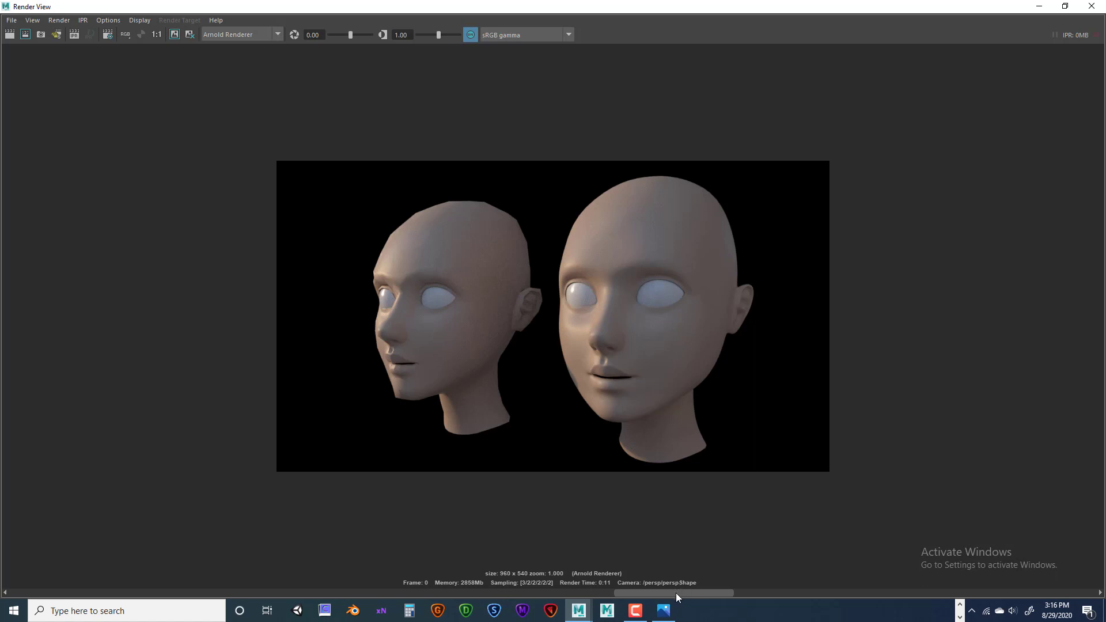
Scroll through the stored renders, comparing the darker and brighter shaded versions.
drag(667, 595, 581, 600)
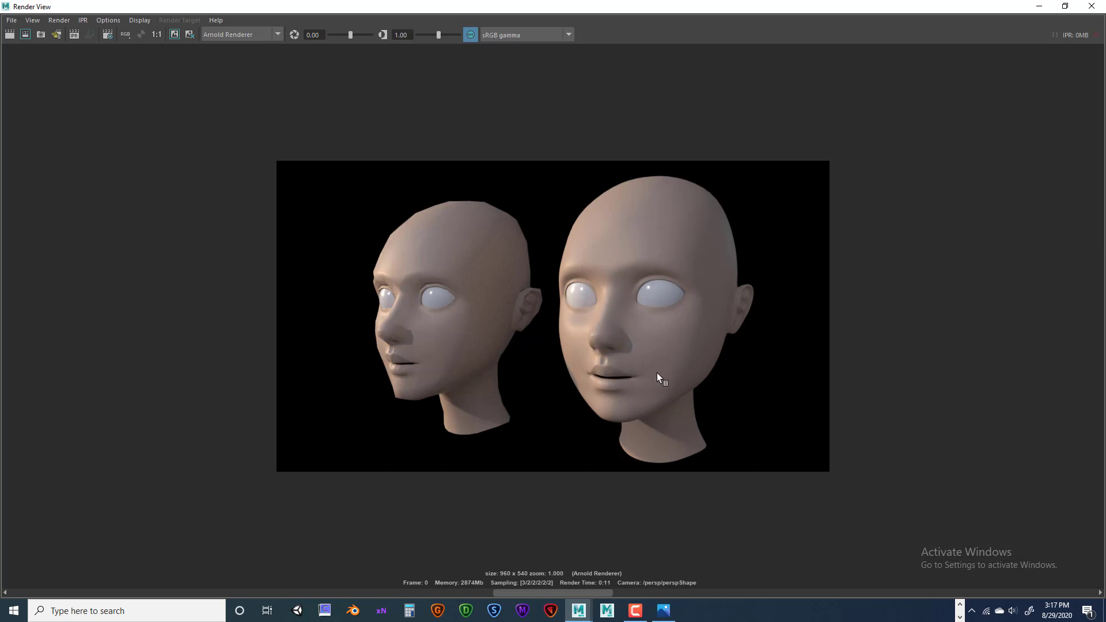
click(707, 594)
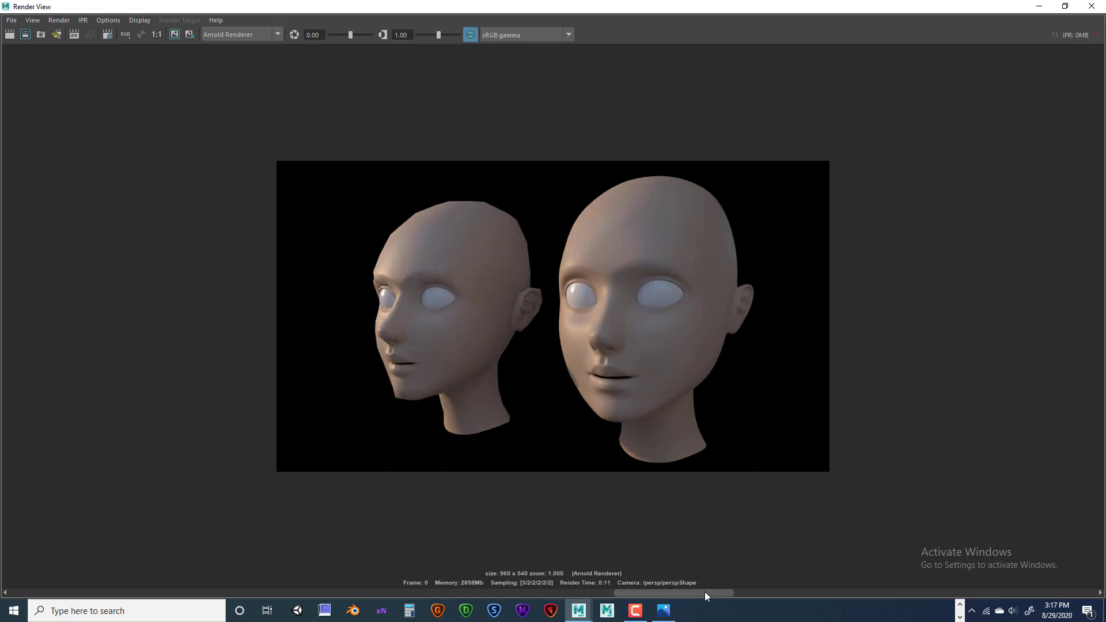
drag(704, 593, 503, 599)
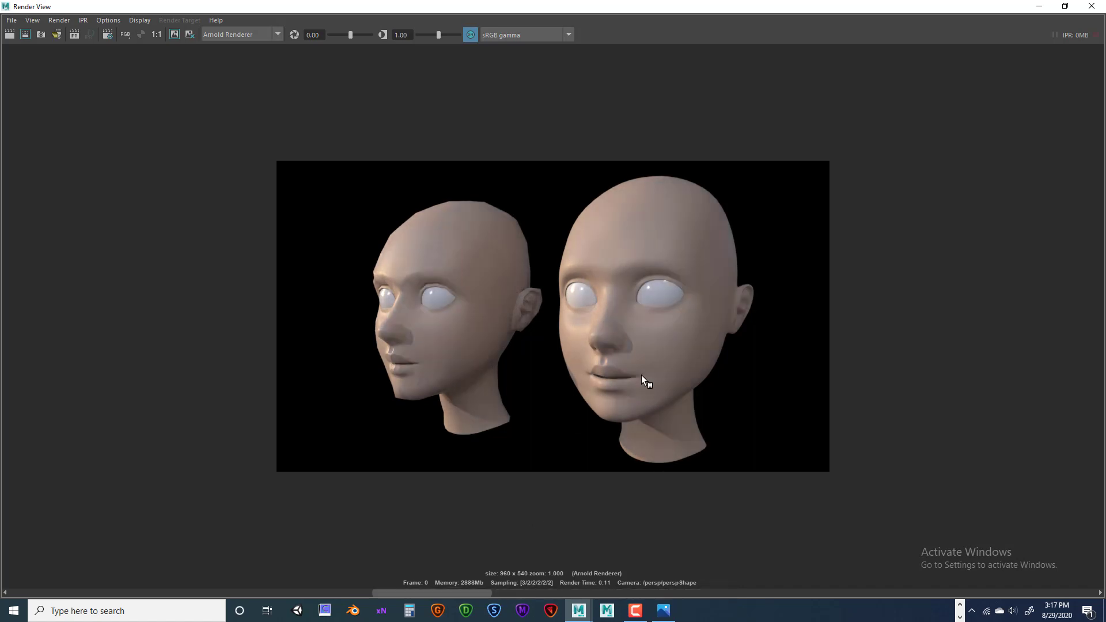
click(511, 593)
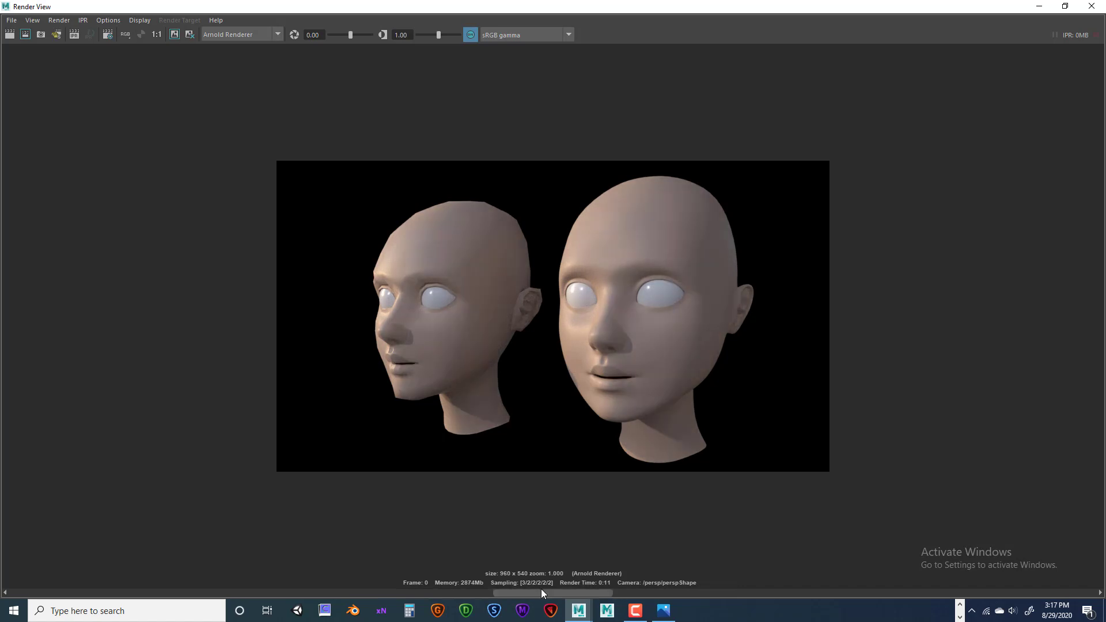
click(491, 593)
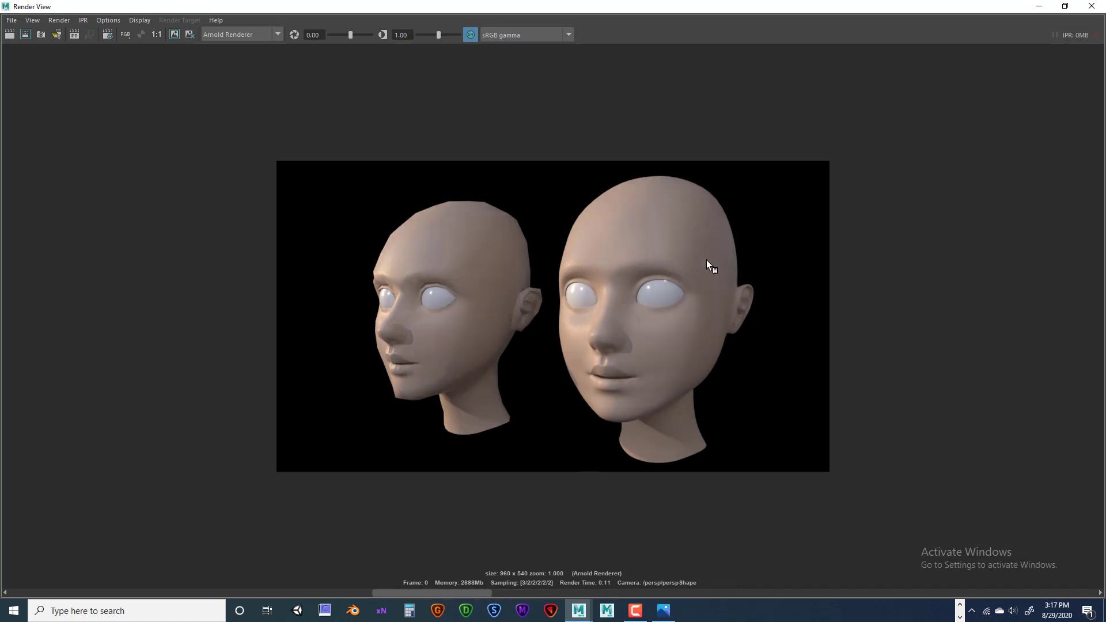
Scroll back and forth through the stored head renders in the image history, then minimize Render View.
mouse_move(482, 592)
mouse_down()
mouse_move(551, 592)
mouse_move(488, 585)
mouse_up()
drag(461, 592, 367, 590)
click(367, 592)
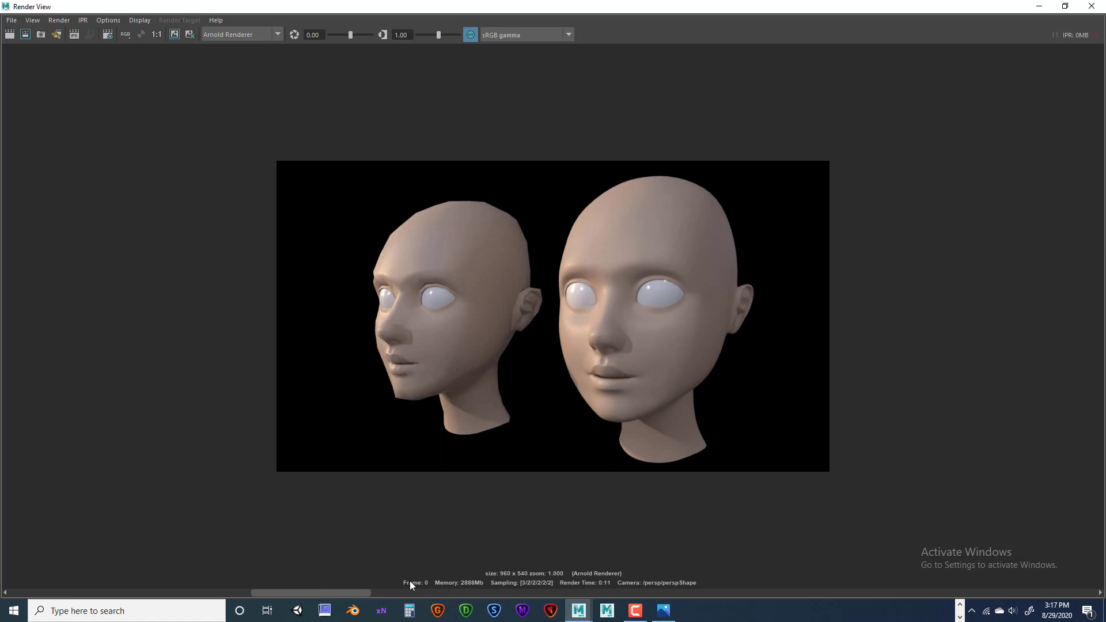
click(245, 592)
drag(213, 575, 236, 578)
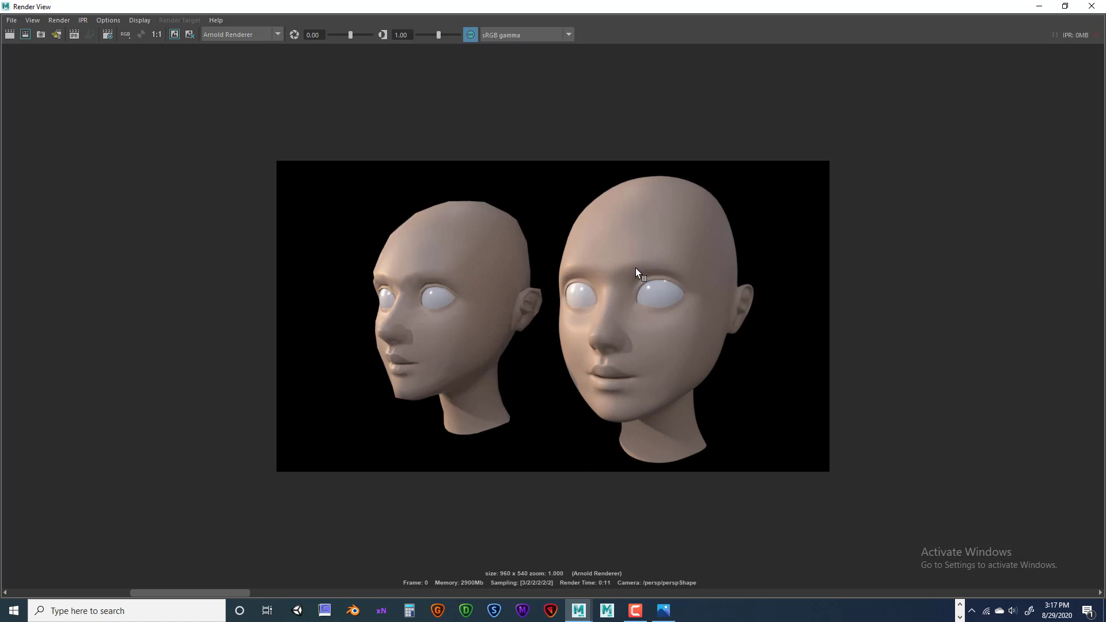
drag(193, 591, 302, 609)
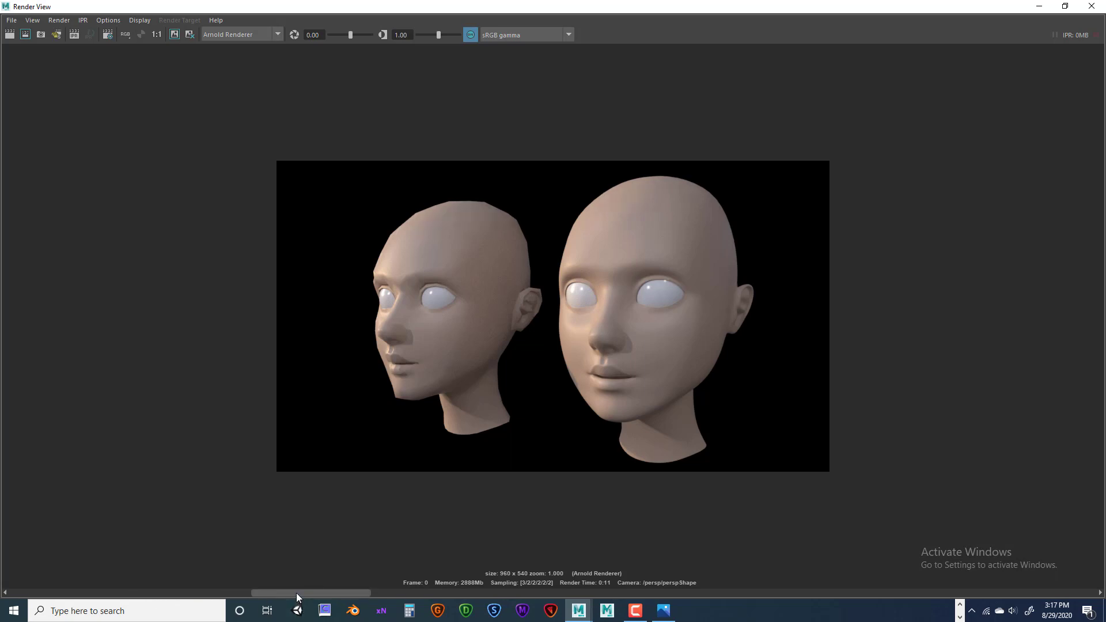
drag(296, 592, 192, 603)
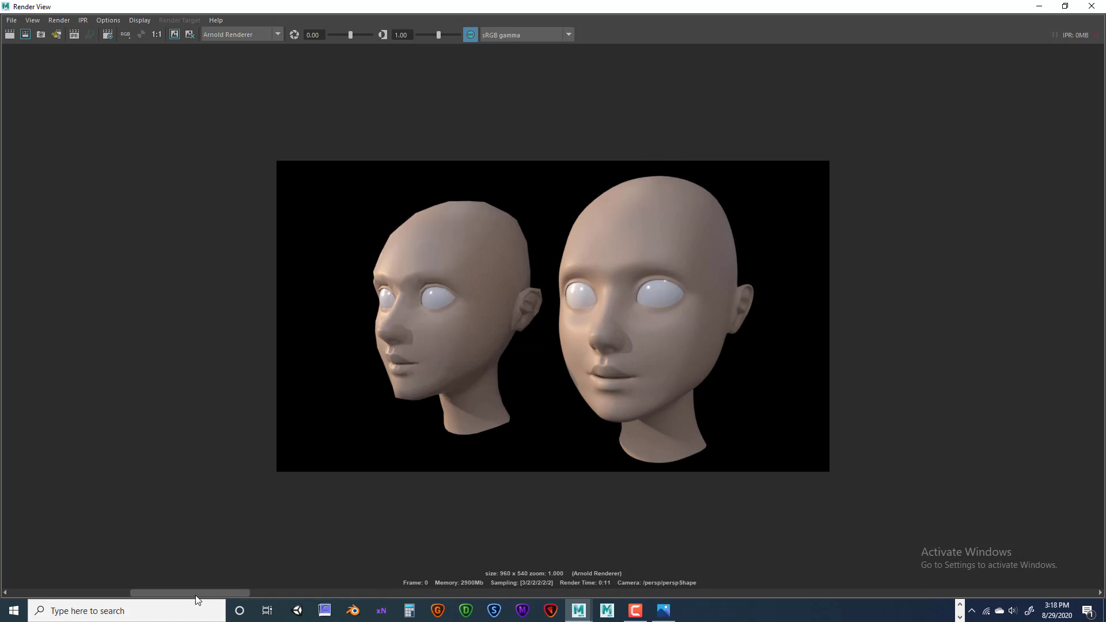
drag(195, 596, 69, 594)
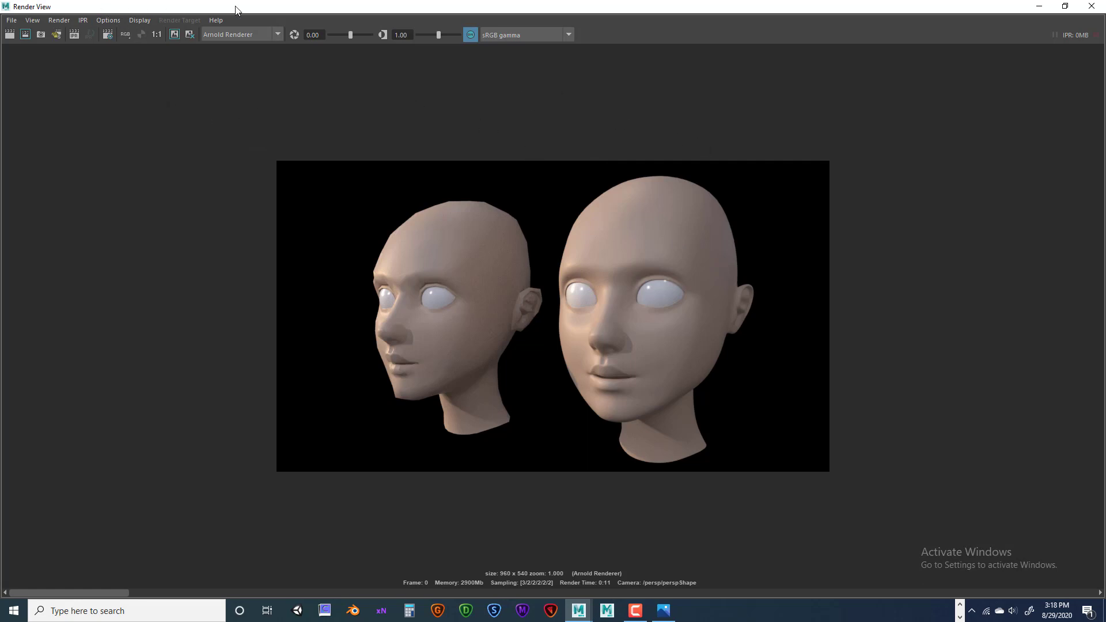
click(1038, 6)
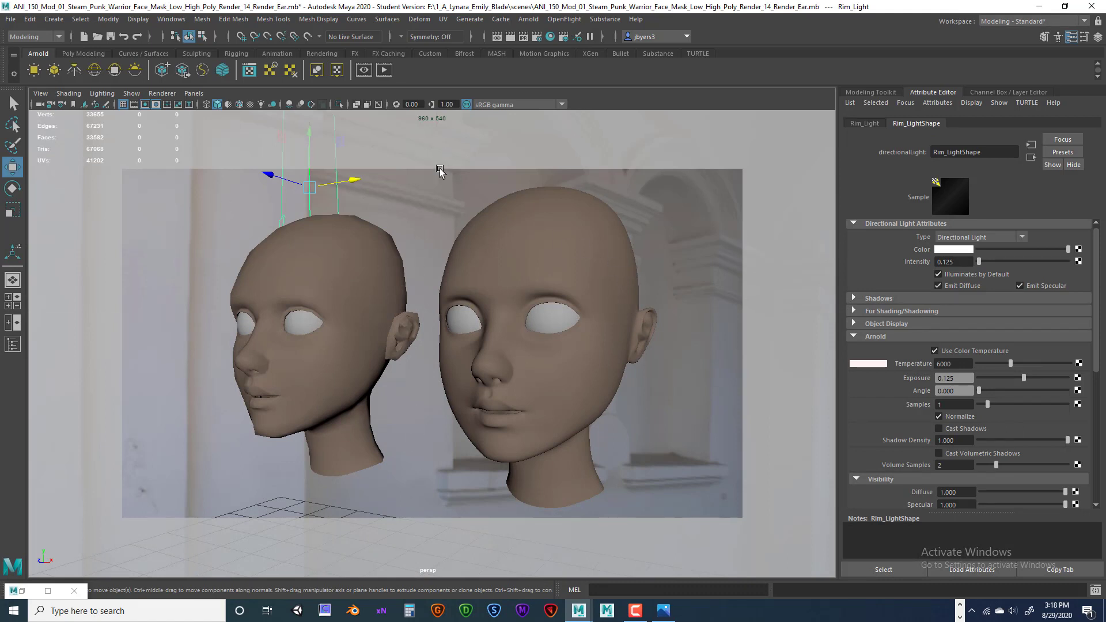
In Render Settings, set Arnold sampling to Camera (AA) 5, Diffuse 3 and Specular 3.
click(538, 36)
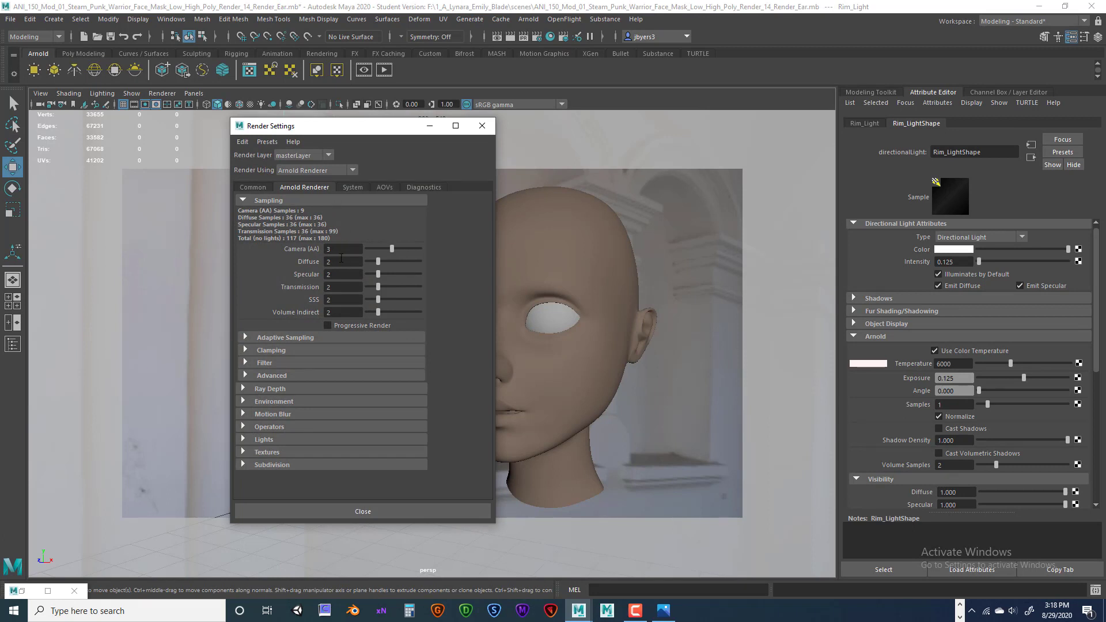
click(326, 249)
text(5)
key(Tab)
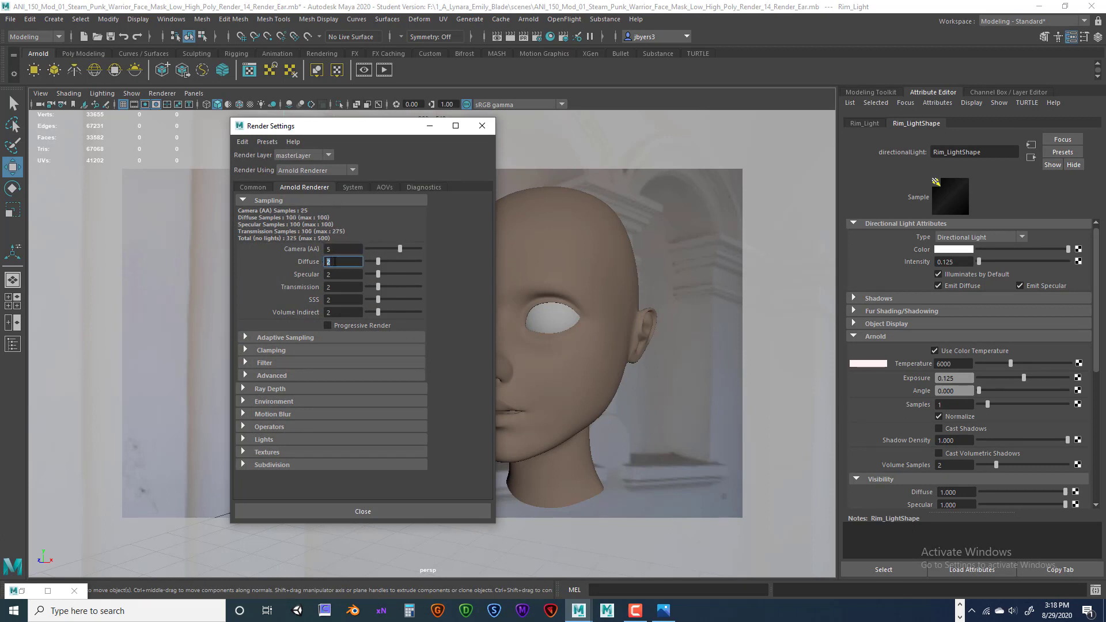
text(3)
key(Tab)
text(3)
Expand Ray Depth and set Total 12, Diffuse 2 and Specular 2.
click(243, 389)
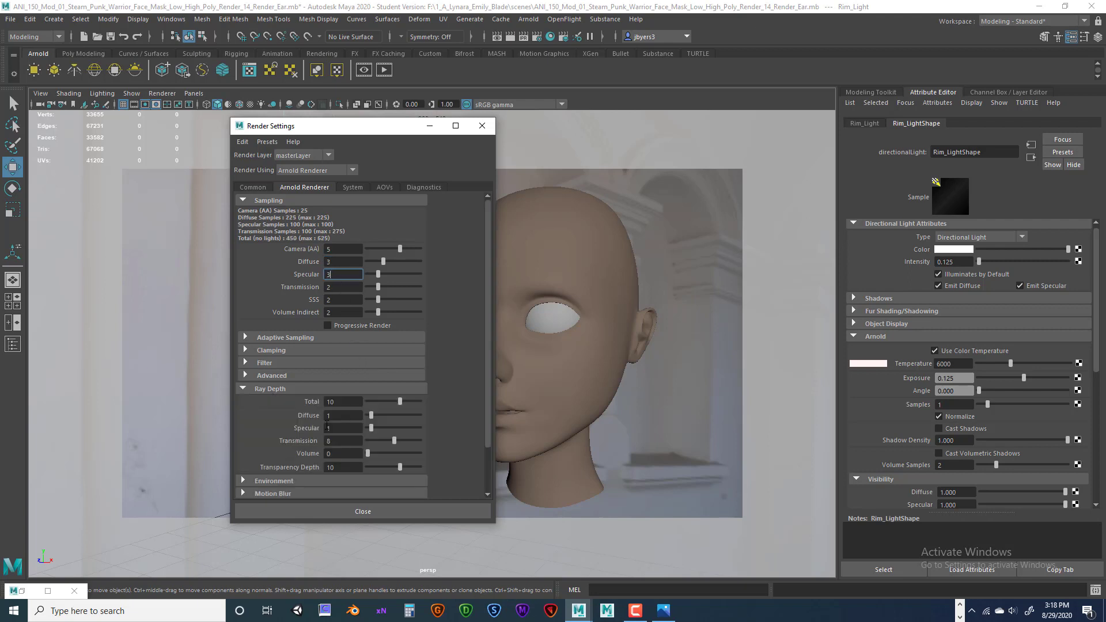
click(329, 398)
text(12)
key(Tab)
text(2)
key(Tab)
text(2)
click(350, 403)
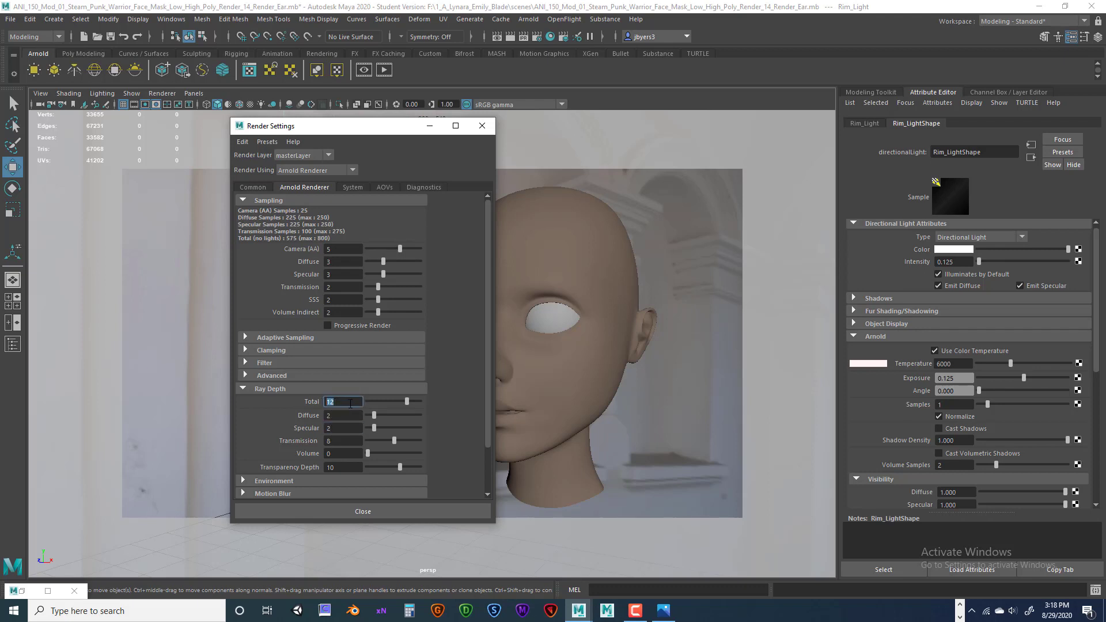
Confirm Specular ray depth 2, then set Transmission 10 and Transparency Depth 12.
click(330, 415)
key(Tab)
text(2)
key(Tab)
text(10)
key(Tab)
text(12)
key(Return)
click(253, 187)
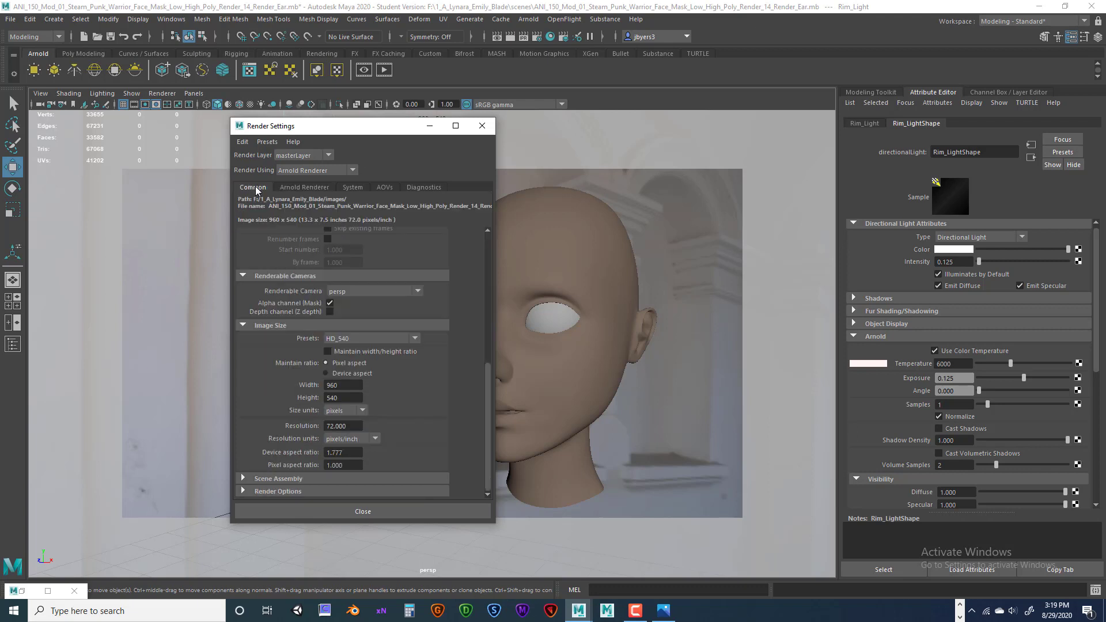
Pick the HD_1080 image size preset (1920 x 1080) in the Common tab, then close Render Settings.
click(305, 187)
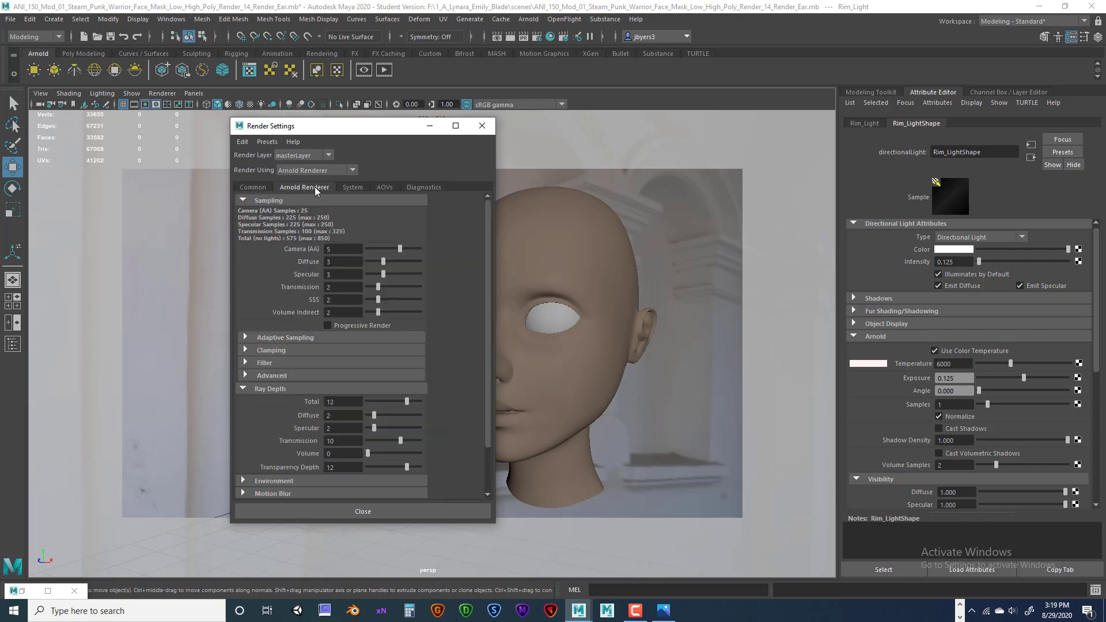
click(251, 188)
click(366, 336)
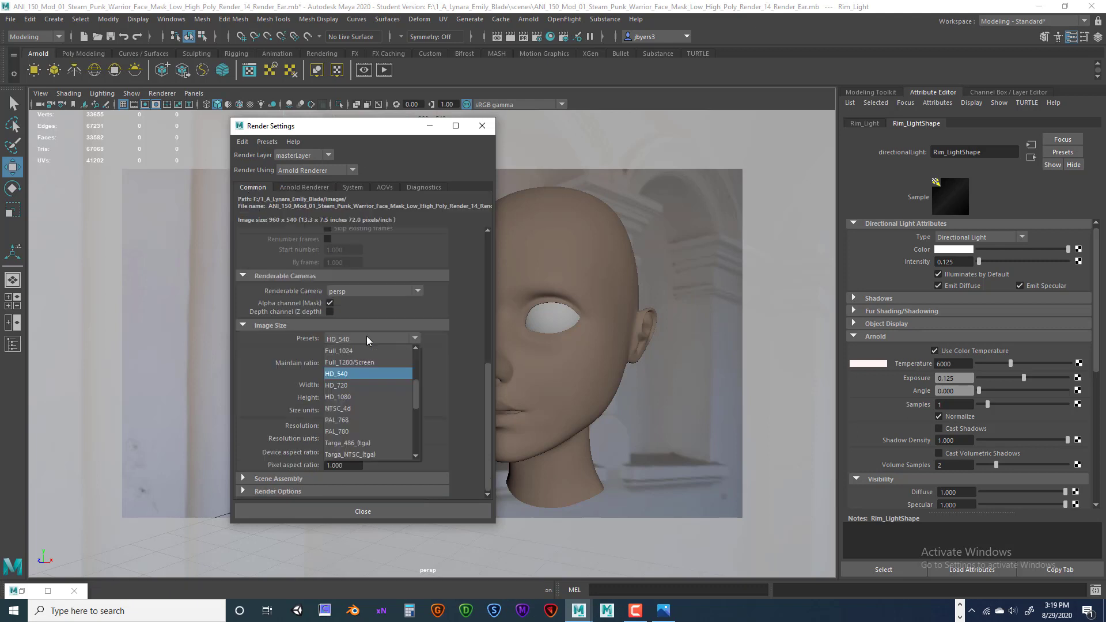
click(364, 394)
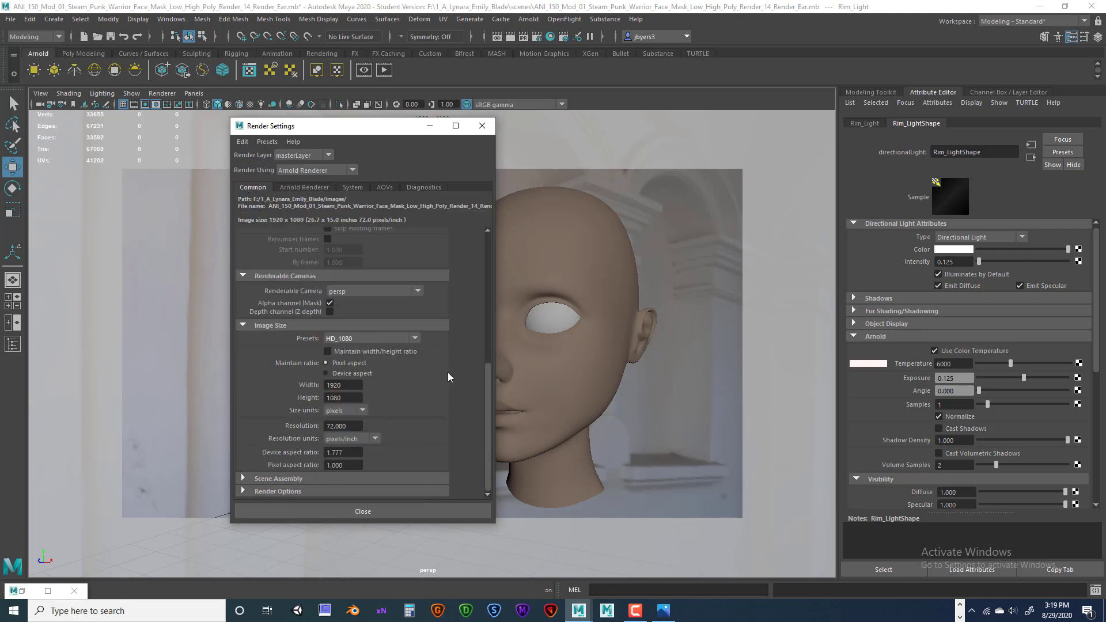
drag(392, 131, 247, 137)
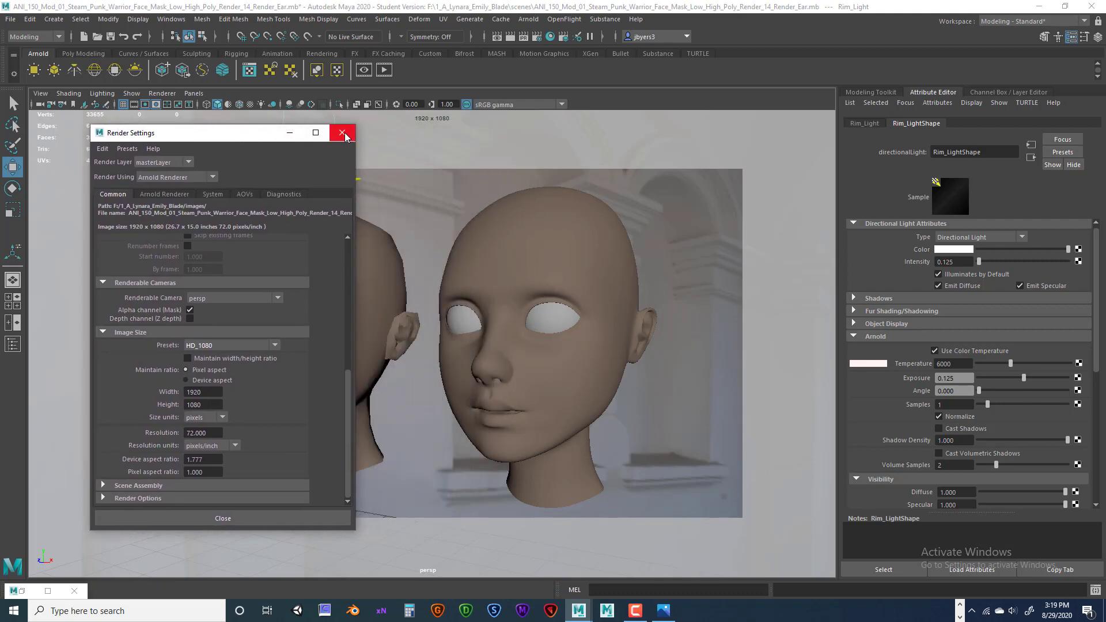
click(343, 135)
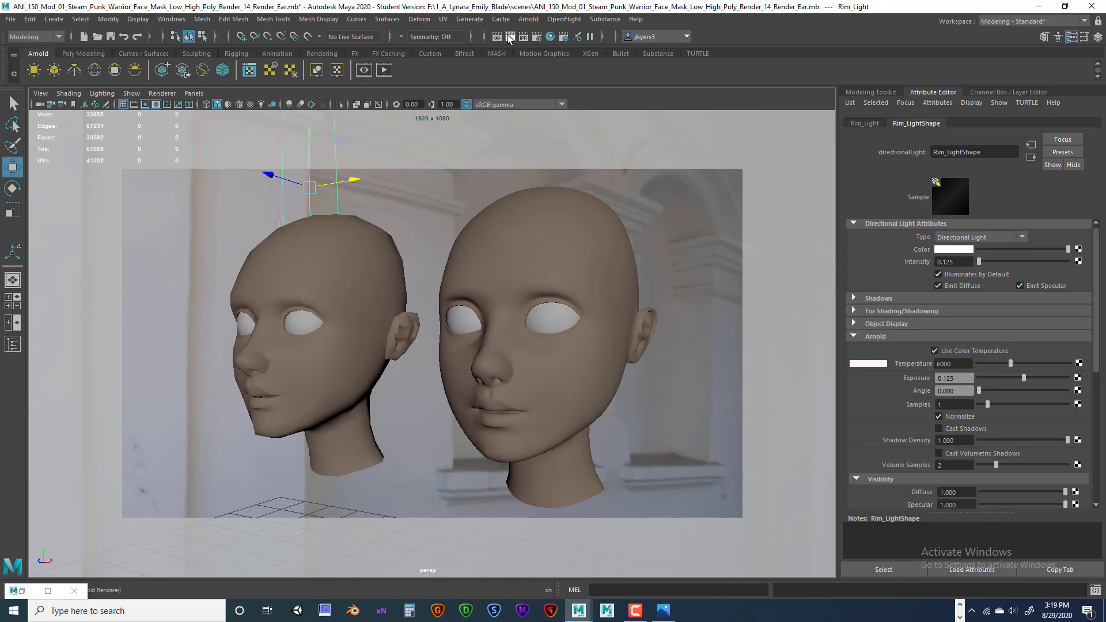
Render the heads at 1920×1080, set Save Image to Color Managed Image, and open Save Image.
click(509, 37)
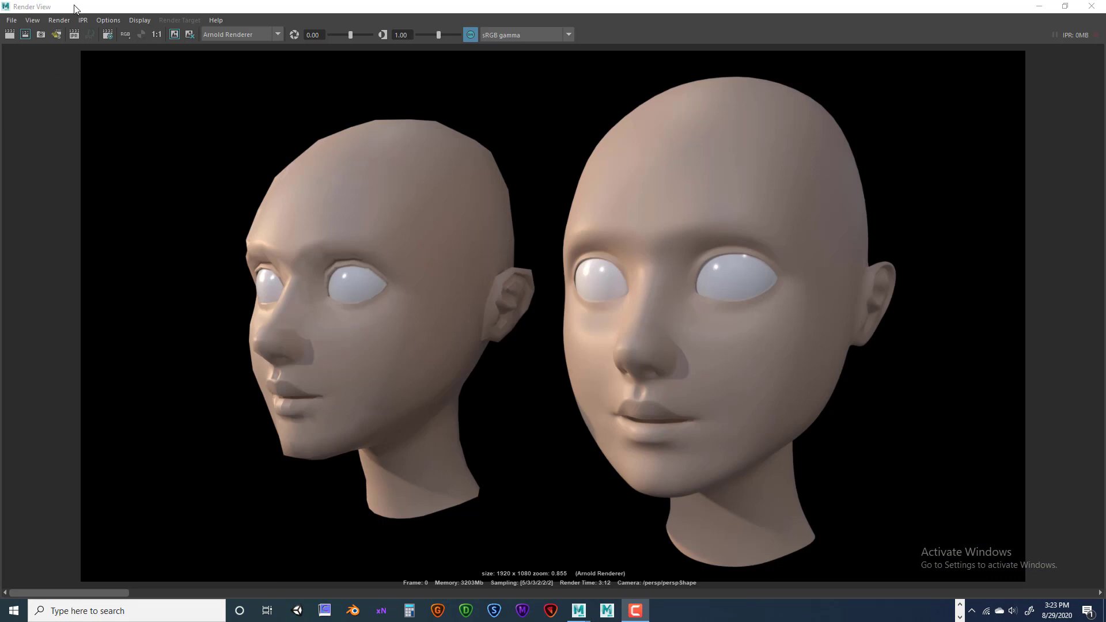
click(12, 21)
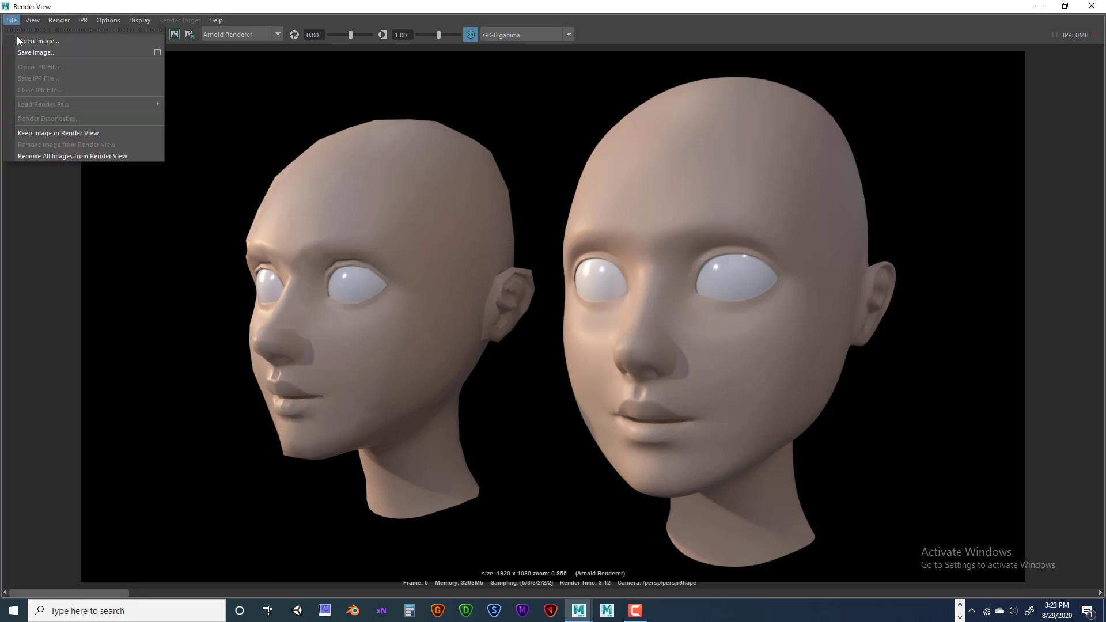
click(158, 54)
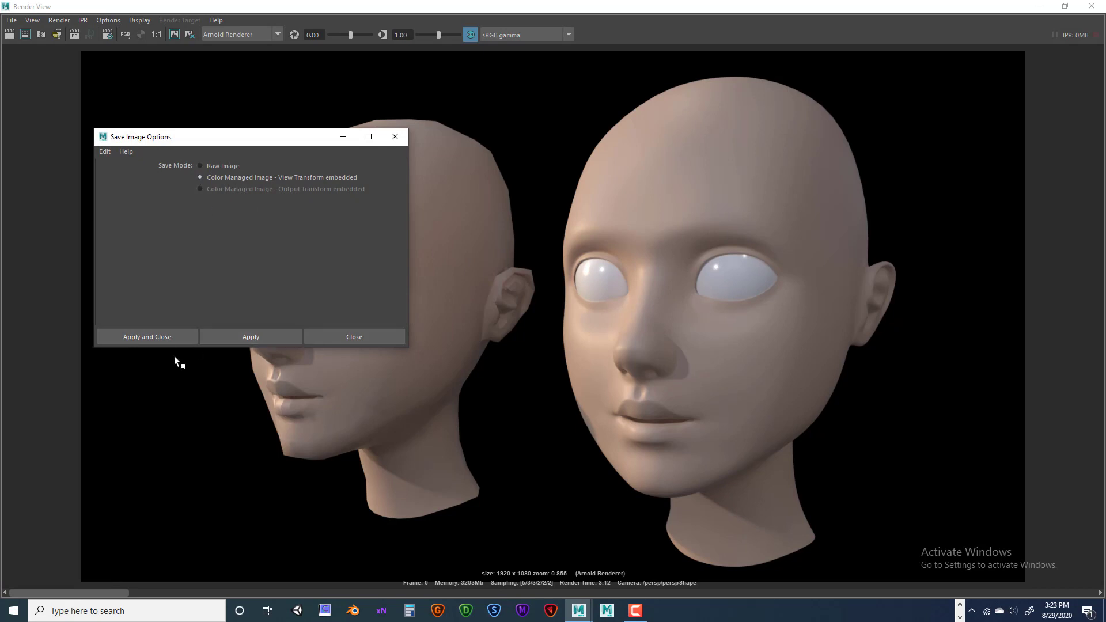
click(162, 336)
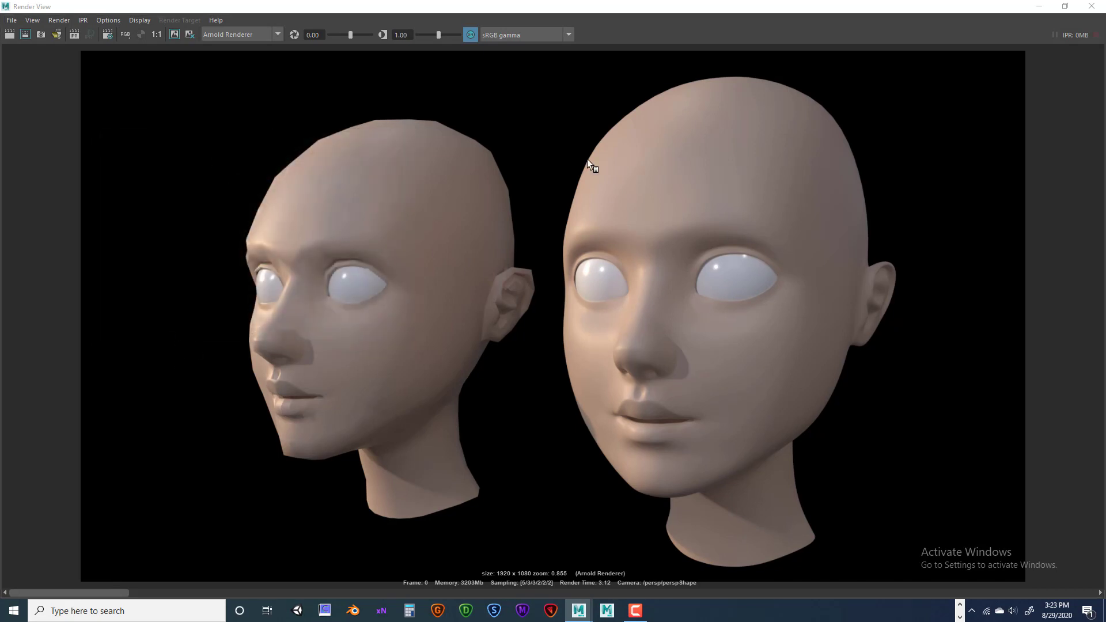
click(11, 20)
click(23, 53)
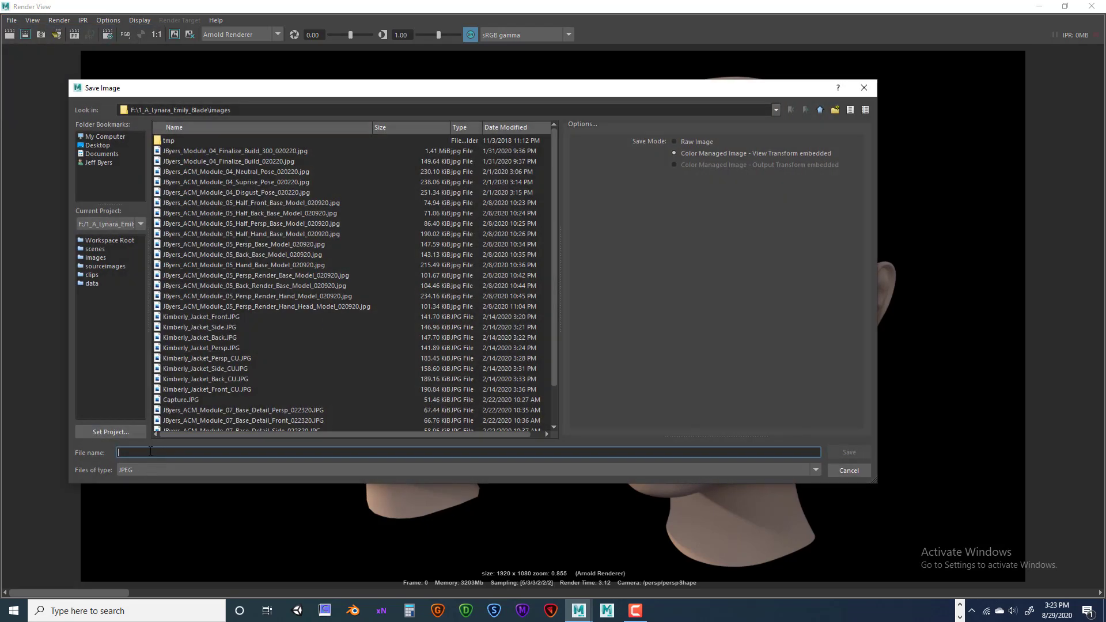
Set the Save Image file type to JPEG.
click(153, 470)
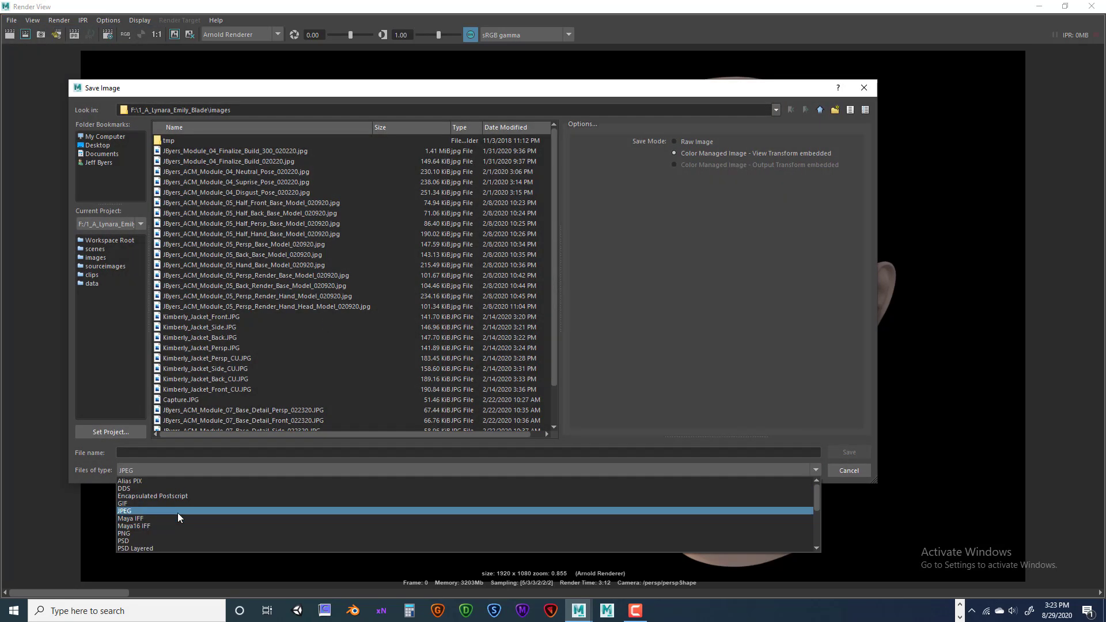
click(147, 533)
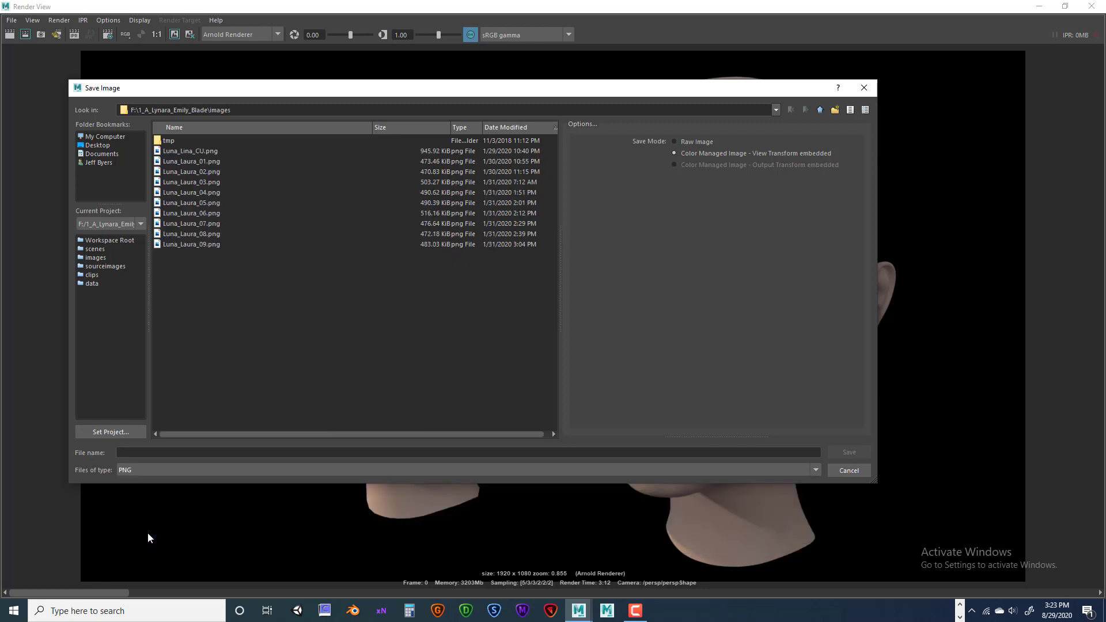
click(138, 454)
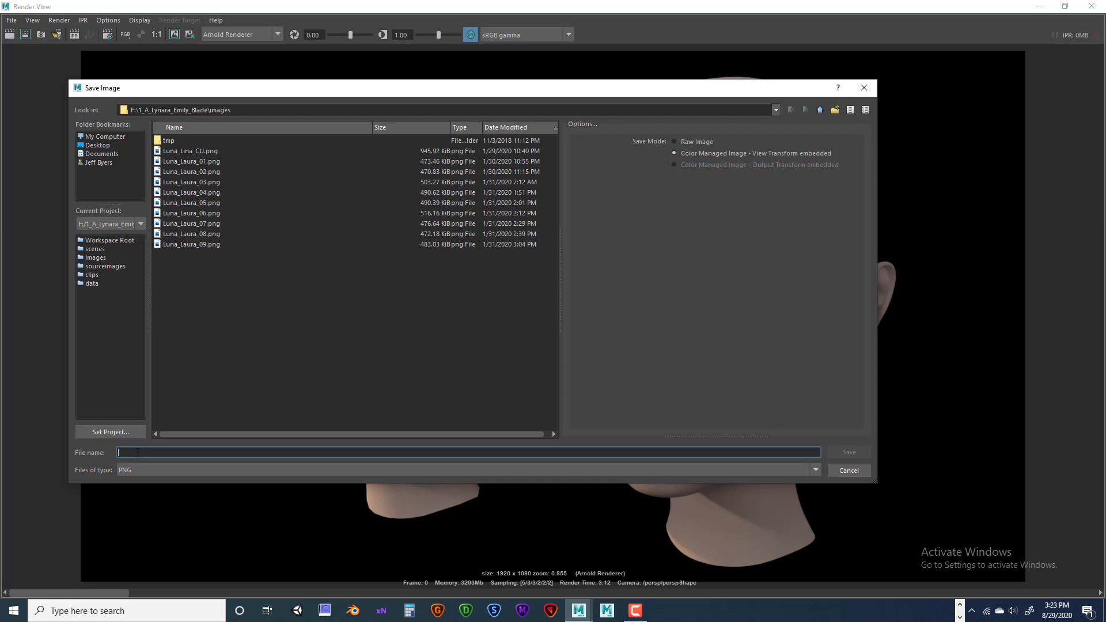
click(144, 470)
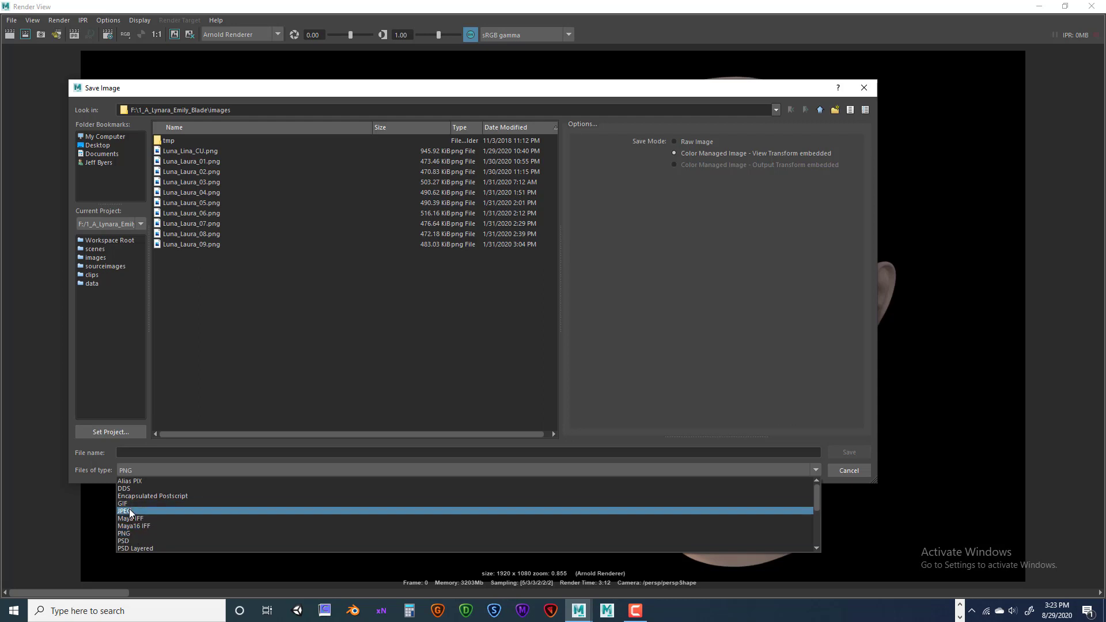
click(129, 510)
Name the file with the student's prefix ending ANI_235_Mod_02_Render_01 and save it to the Desktop.
click(149, 451)
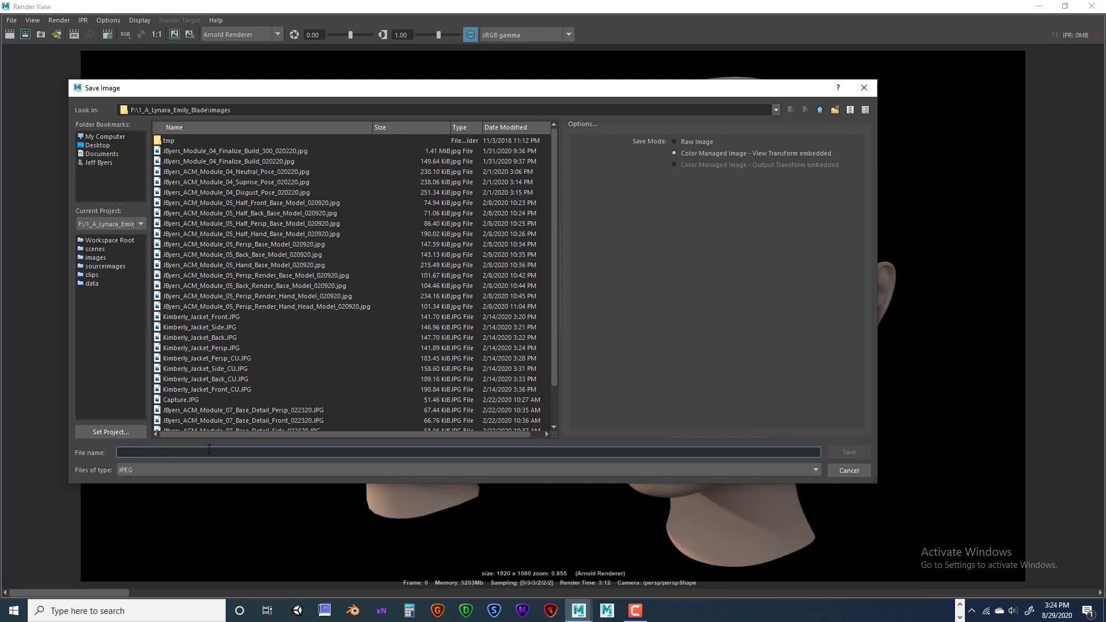
scroll(191, 437, right, 1)
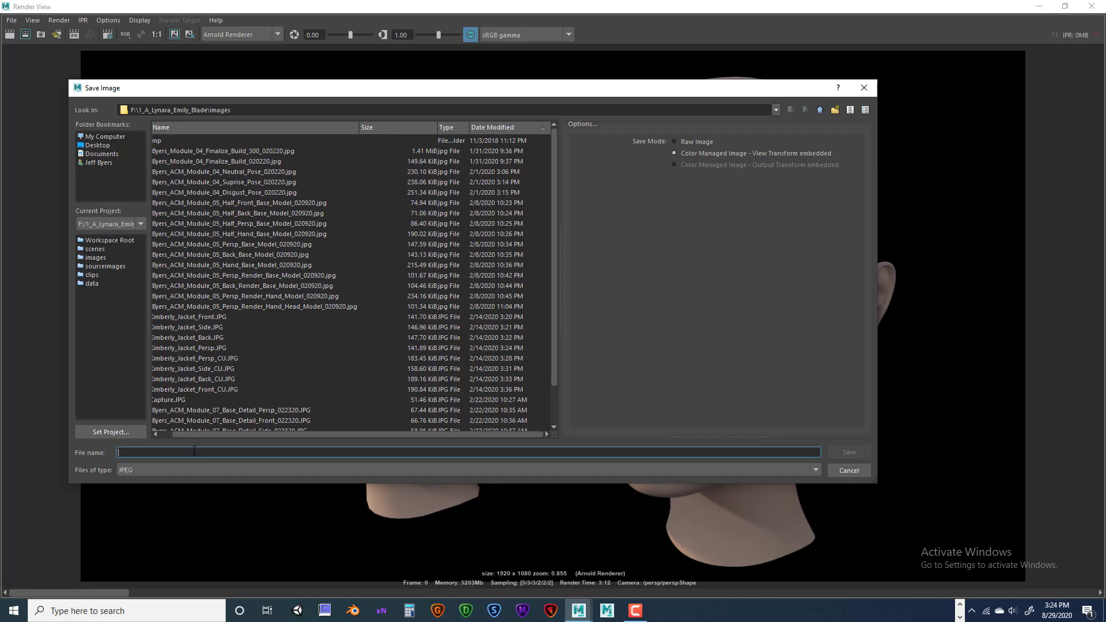
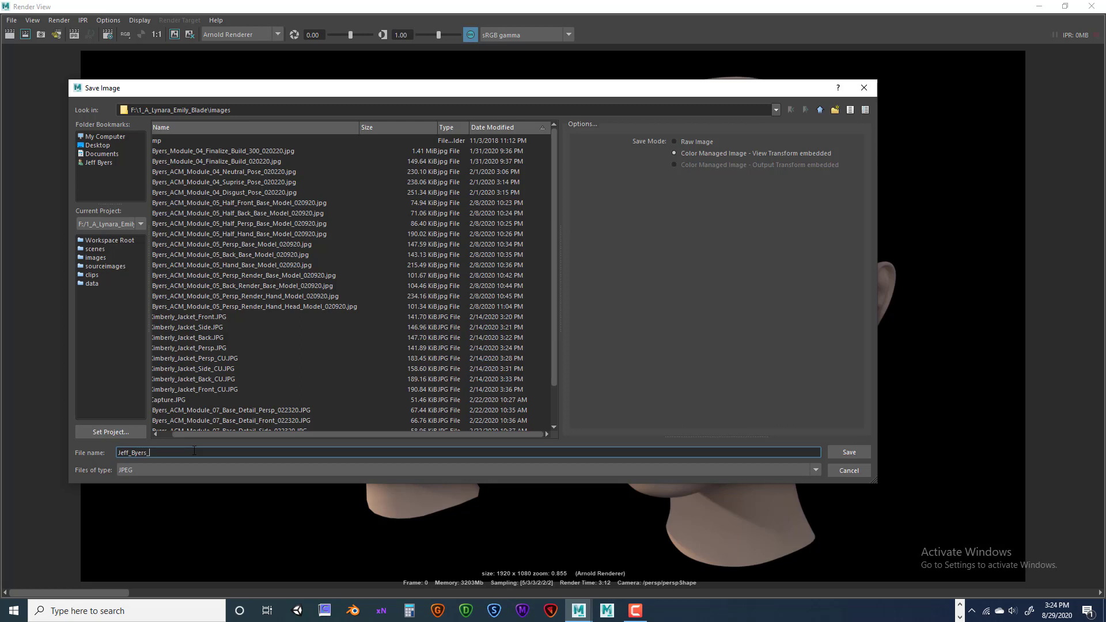
text(_ANI_235_Mod_02_Render_01)
click(101, 144)
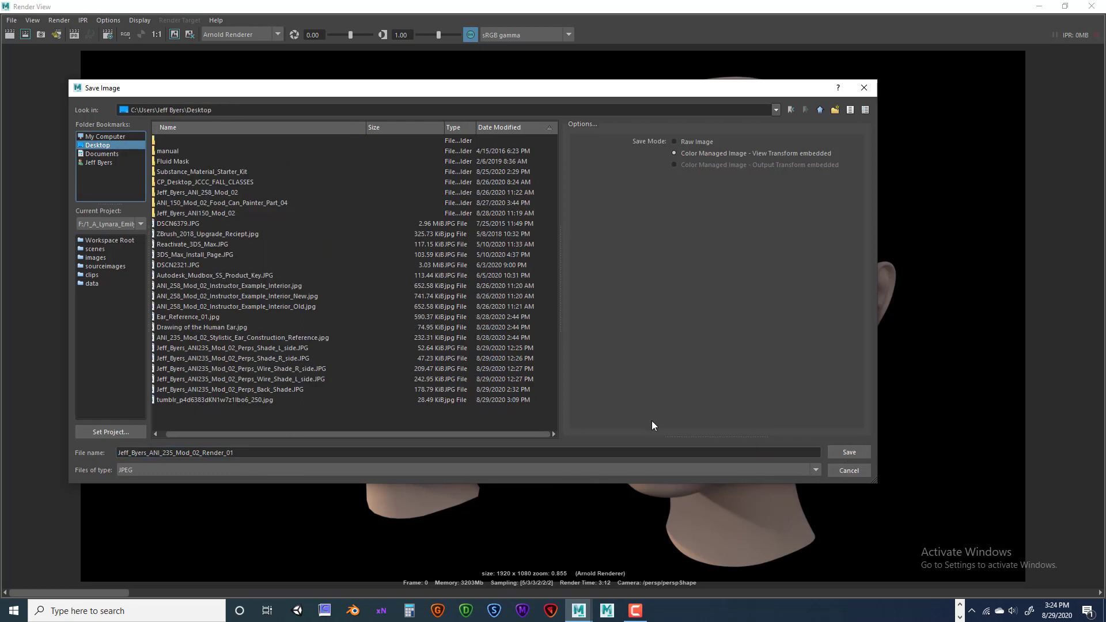
click(852, 451)
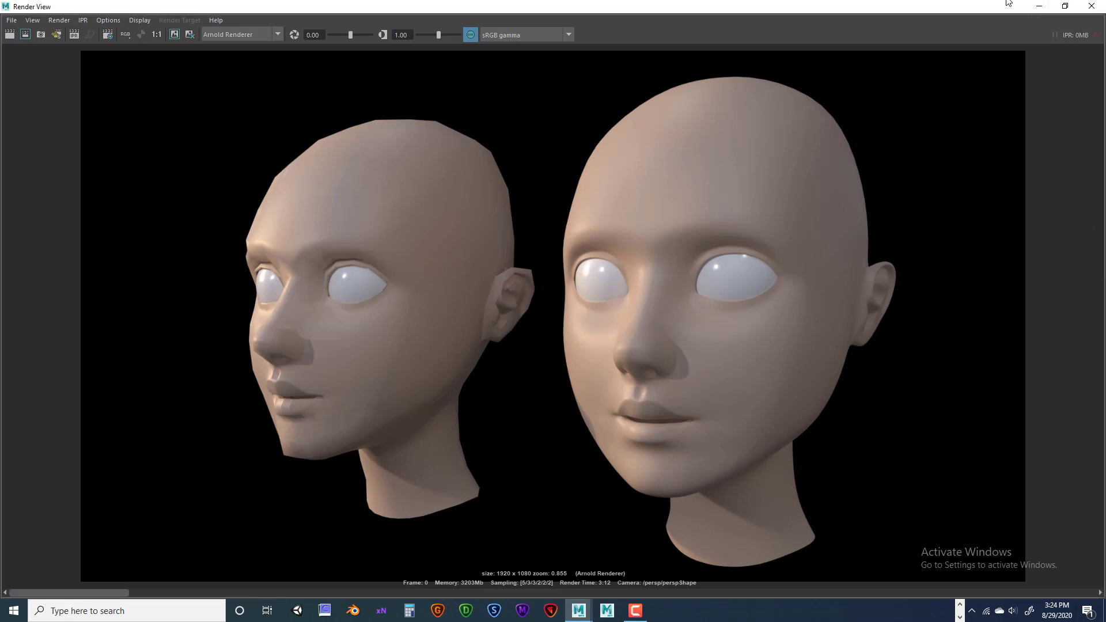
Orbit the persp camera to a more frontal angle and re-render both heads with Arnold.
click(1039, 8)
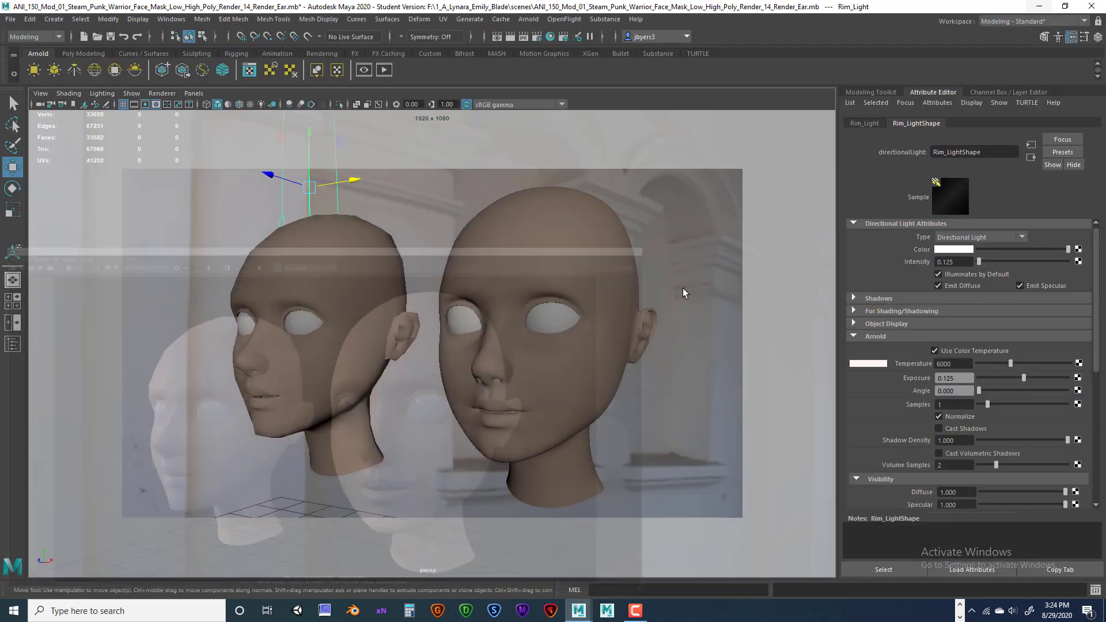
alt+drag(513, 368, 613, 362)
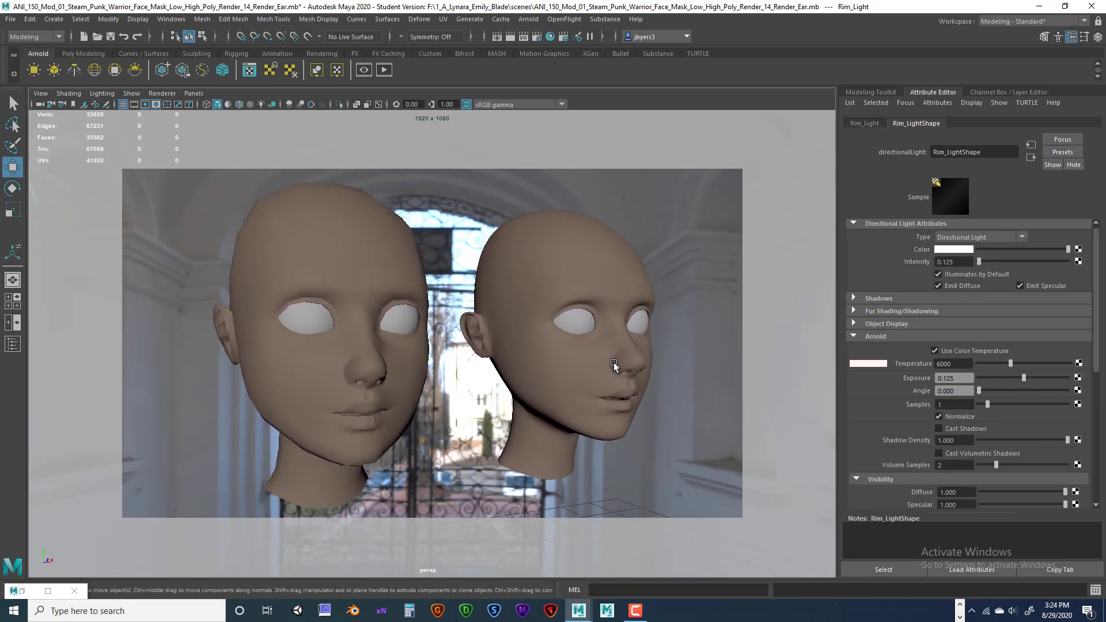
click(510, 37)
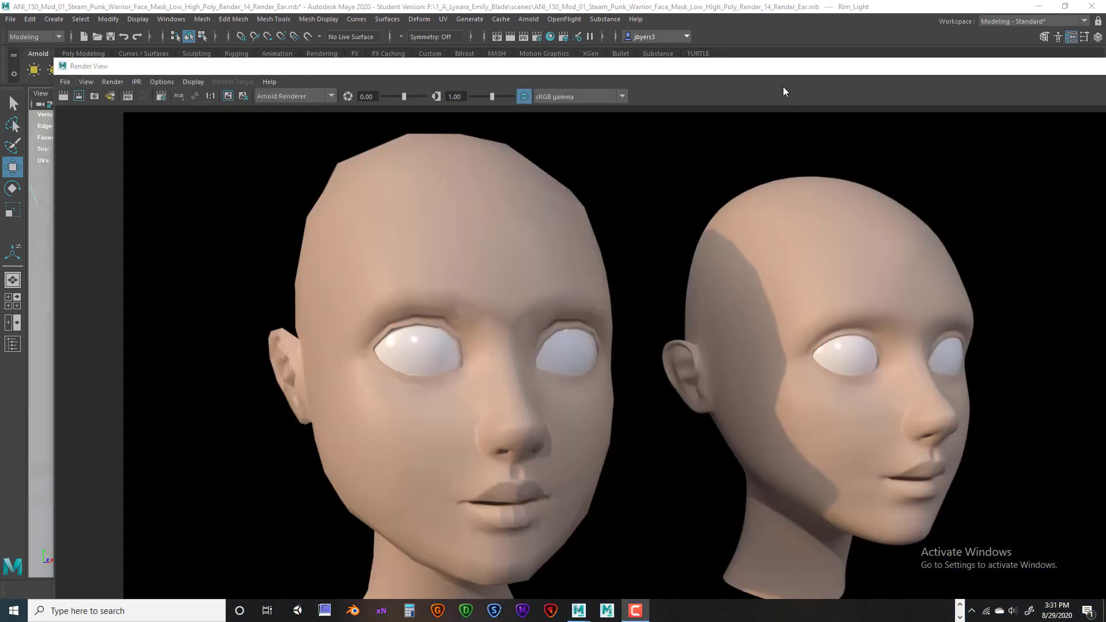
drag(779, 67, 732, 8)
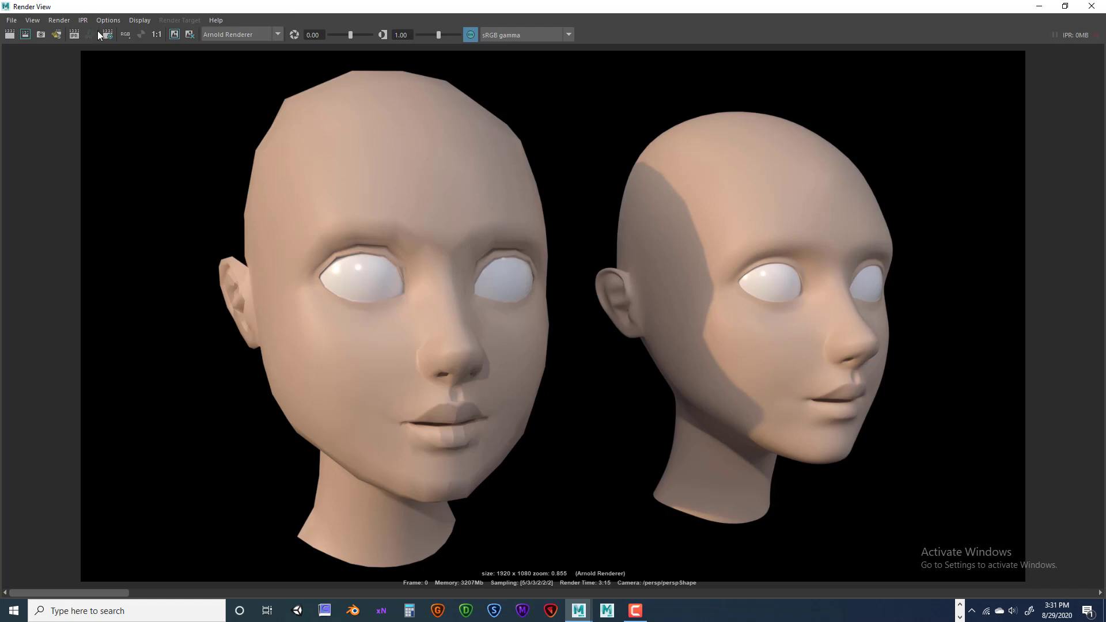
Save the render to the Desktop as a JPEG renumbered to Render_02, then close Render View.
click(11, 20)
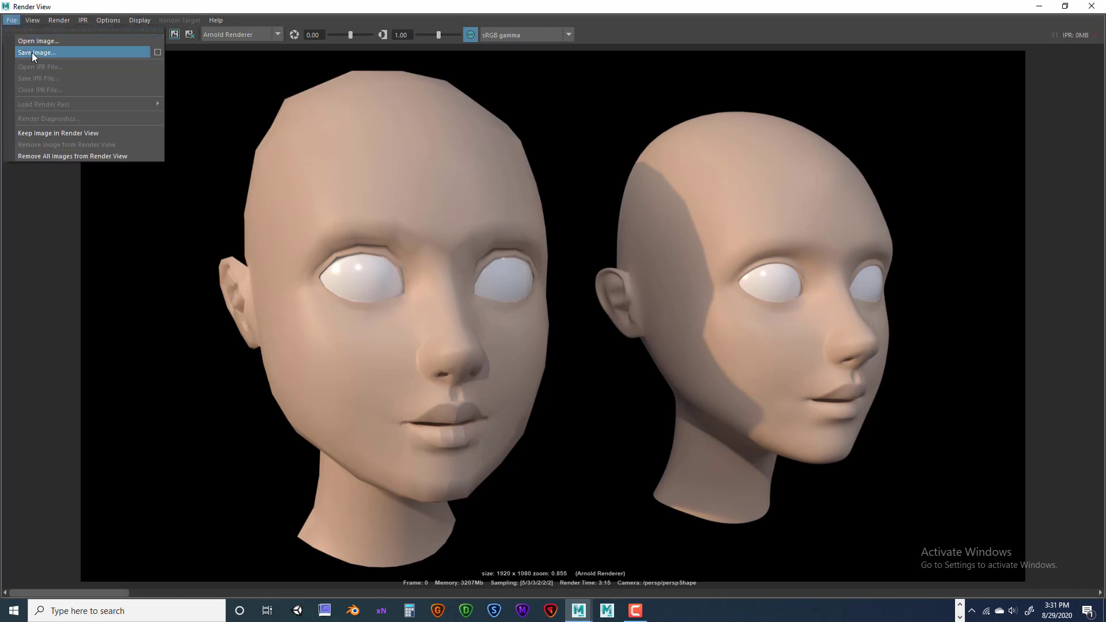
click(32, 53)
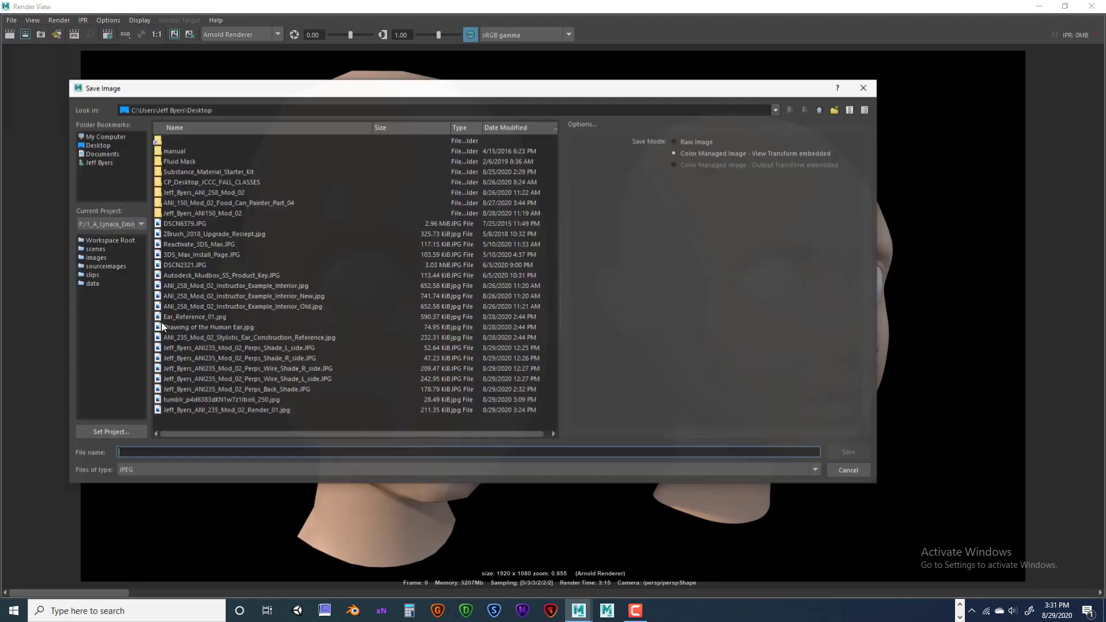
click(101, 145)
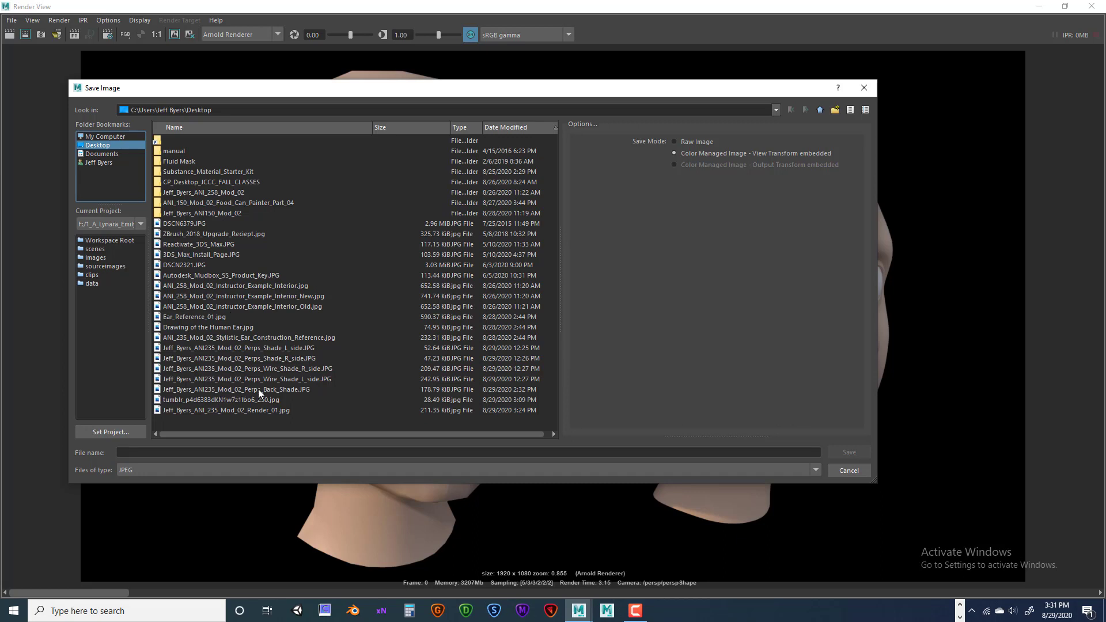
click(231, 410)
click(230, 452)
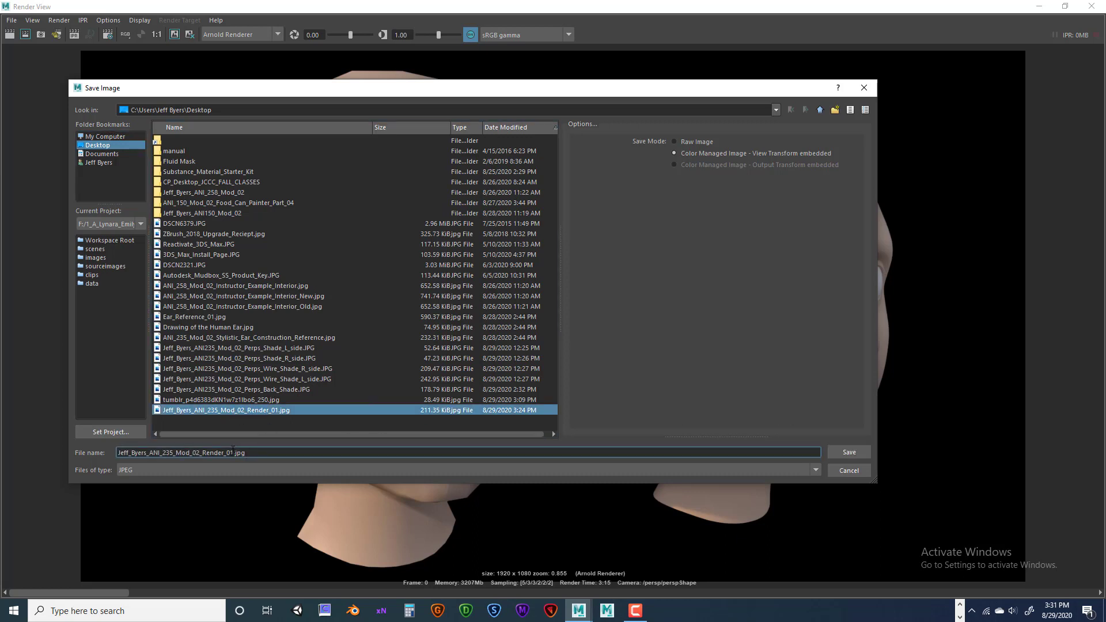
drag(229, 453, 244, 453)
text(2)
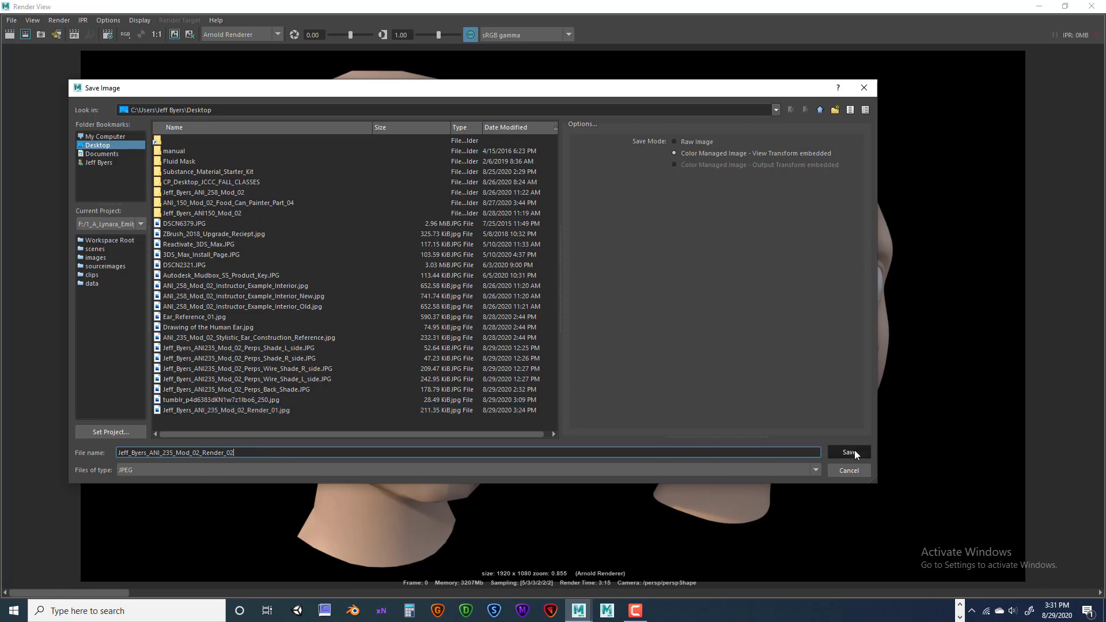
click(855, 452)
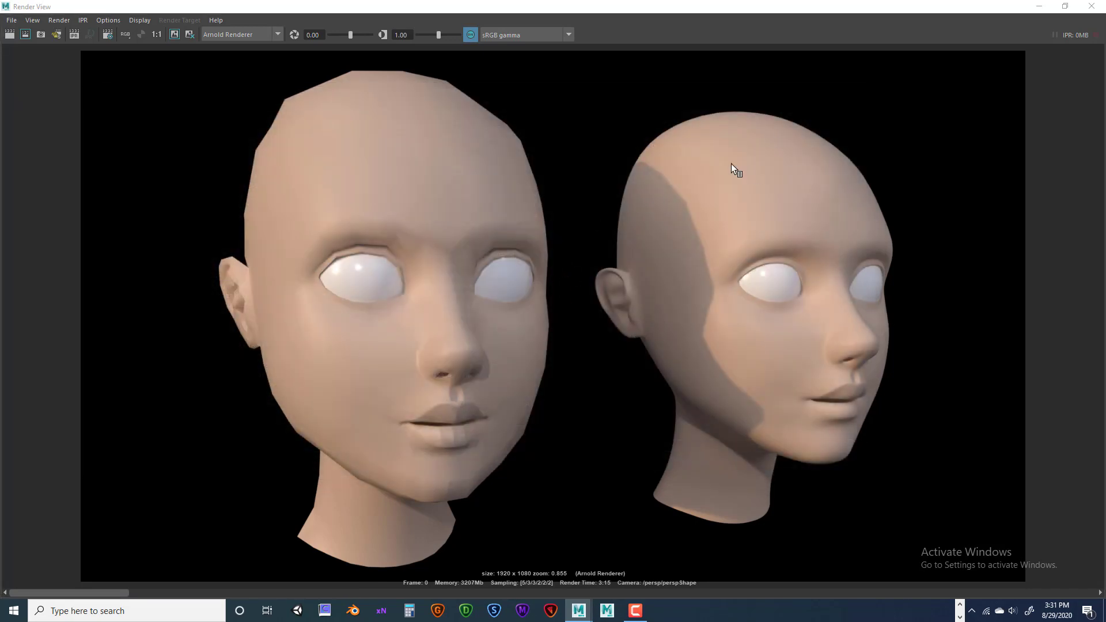
click(1091, 6)
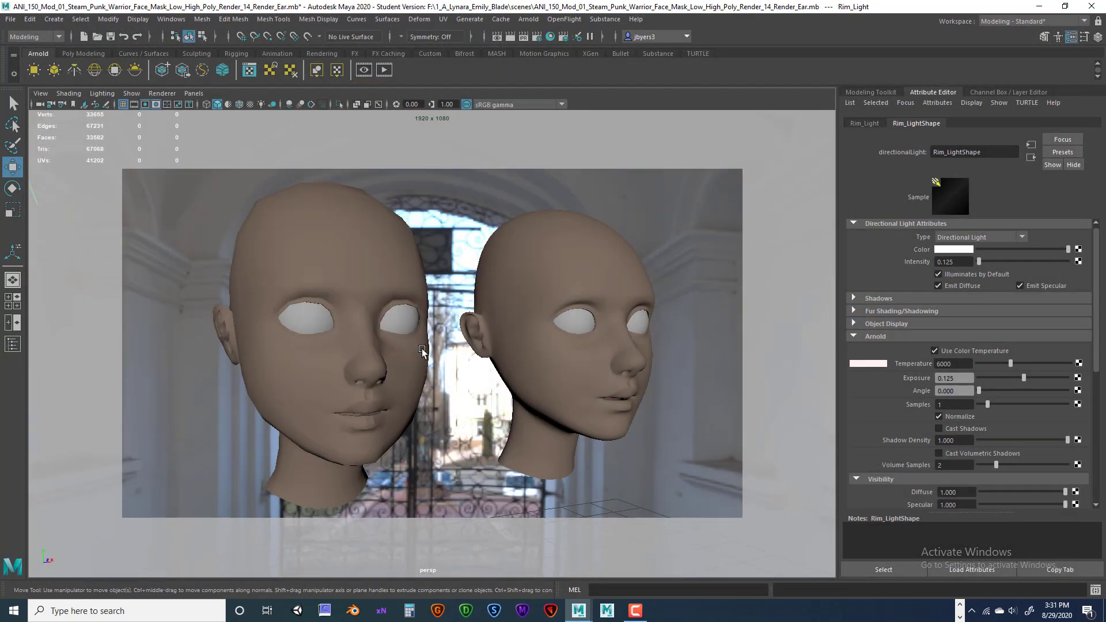
alt+drag(442, 353, 734, 361)
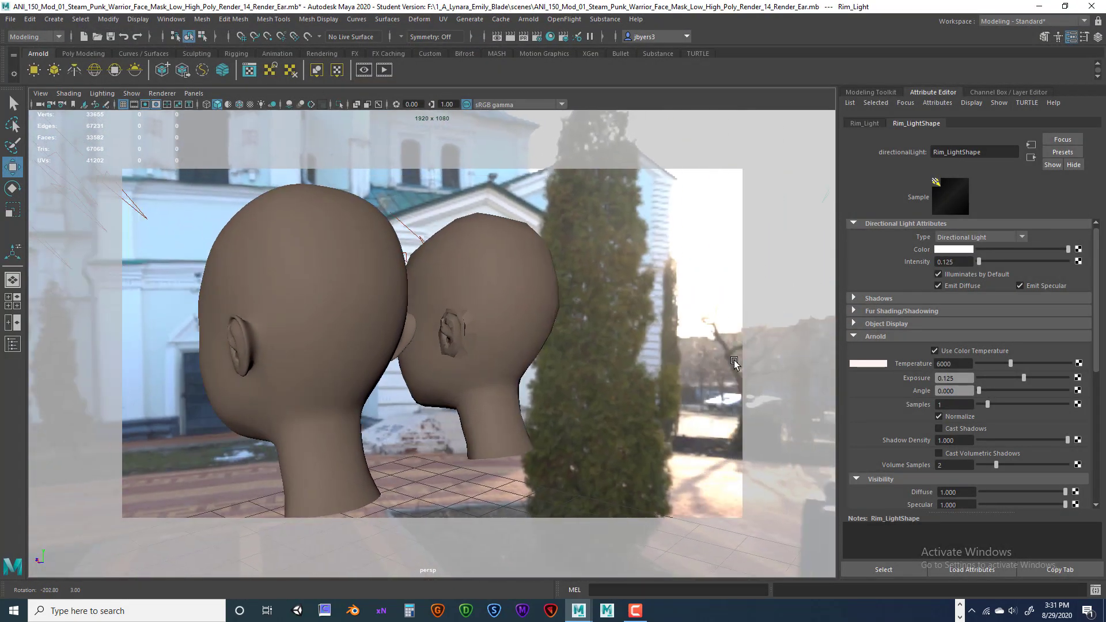
Orbit and pan the persp camera to frame both heads from behind.
alt+right_drag(734, 362, 675, 343)
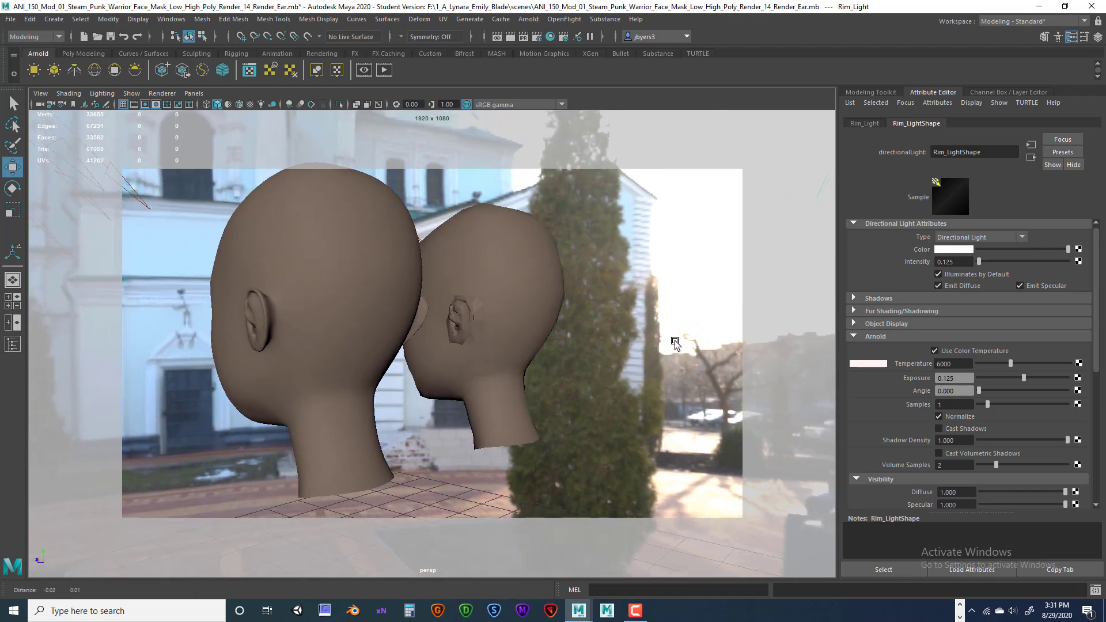
mouse_move(675, 343)
alt+mouse_down()
mouse_move(656, 340)
mouse_move(668, 342)
alt+mouse_up()
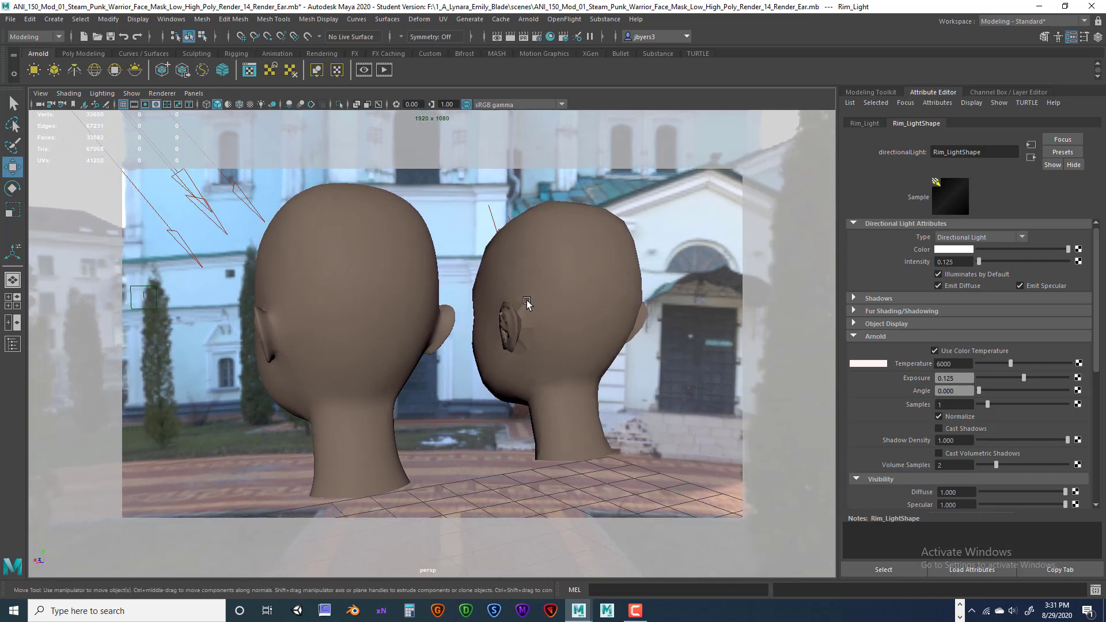
alt+drag(526, 302, 523, 302)
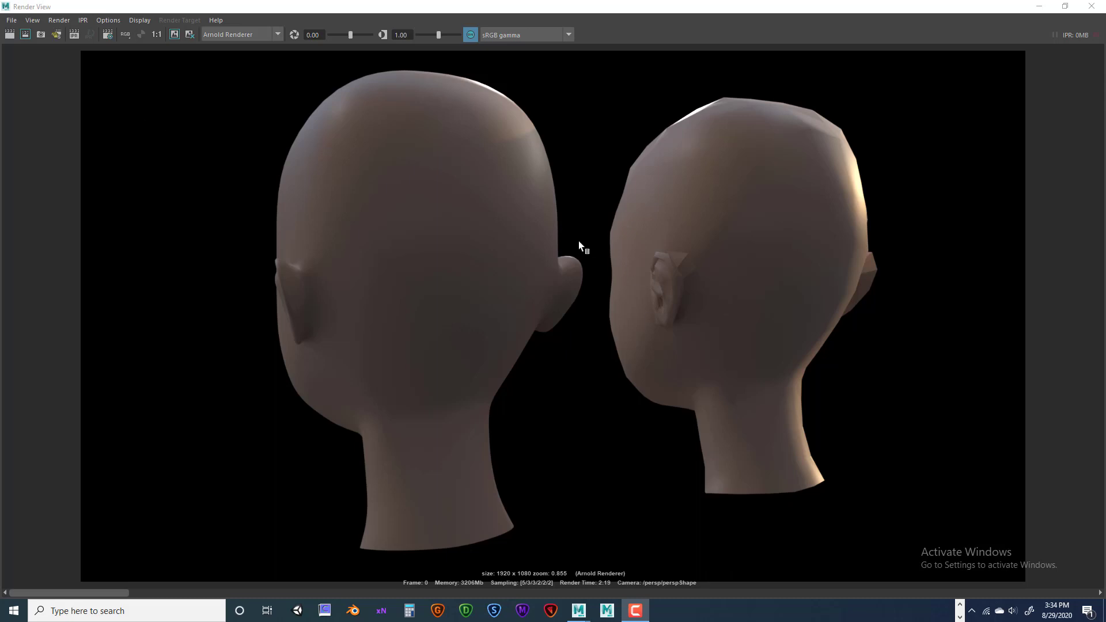
Save the rear-view render to the Desktop as a JPEG renumbered to Render_03, then close Render View.
click(12, 20)
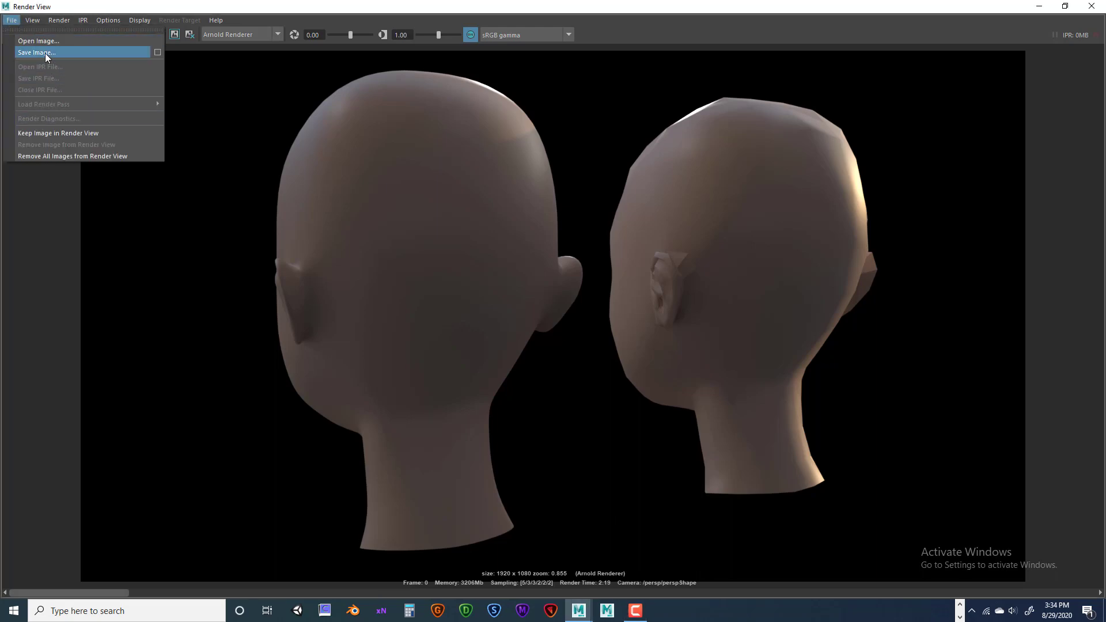
click(45, 53)
click(230, 417)
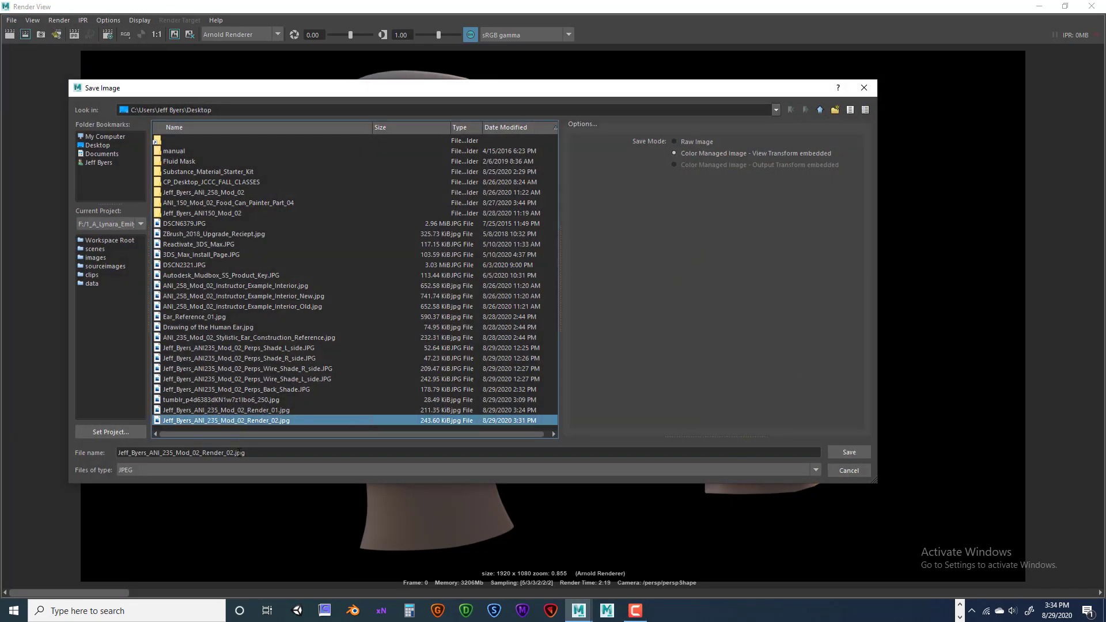
click(231, 454)
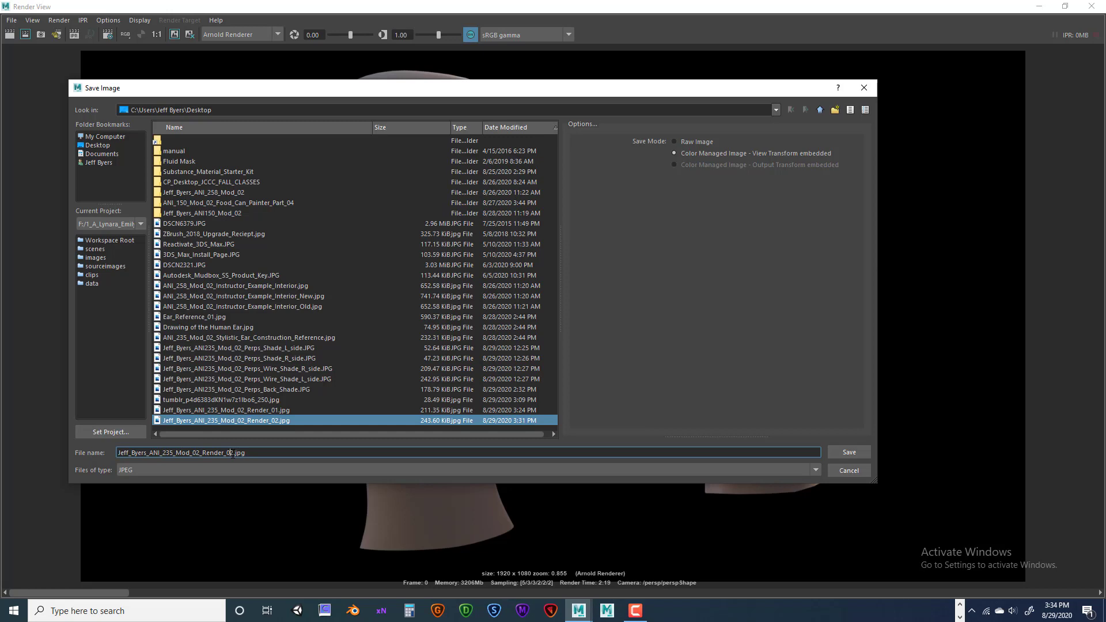
key(shift+Right)
text(3)
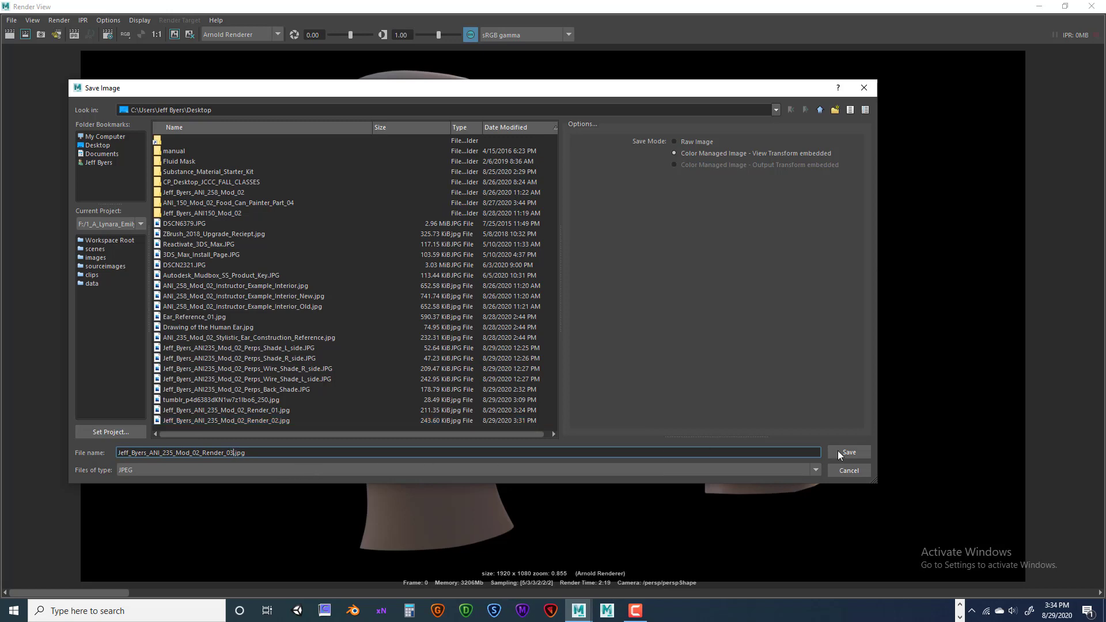
click(850, 452)
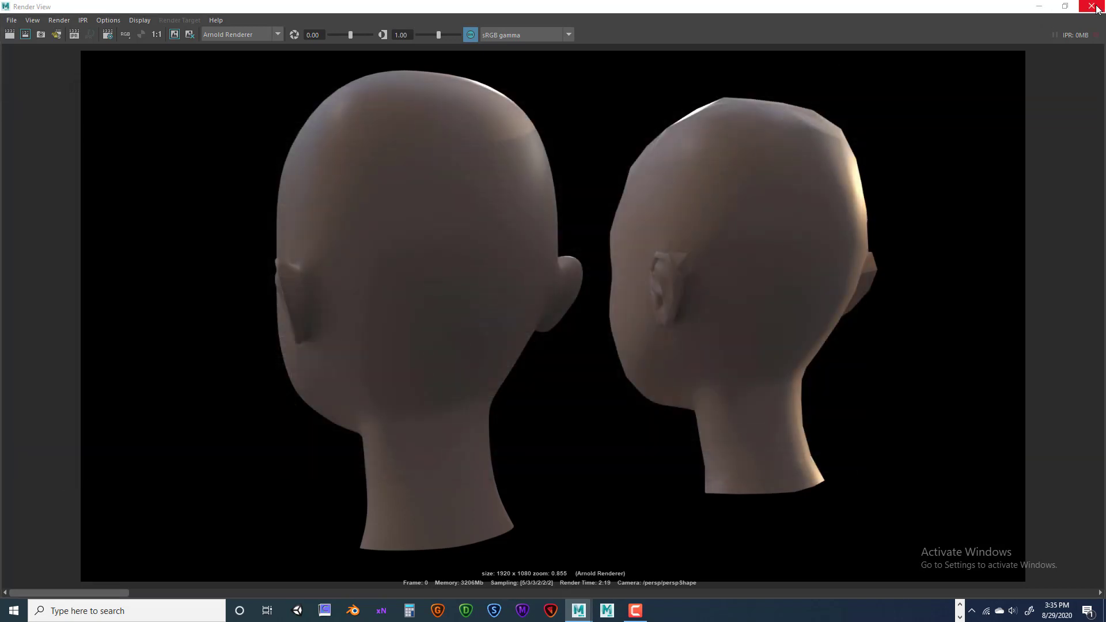
click(1090, 7)
Orbit and dolly the camera to the heads' front and select the high-poly head on the right.
alt+drag(584, 346, 632, 360)
alt+right_drag(632, 360, 592, 362)
mouse_move(593, 361)
alt+mouse_down()
mouse_move(580, 363)
mouse_move(592, 354)
mouse_move(582, 347)
alt+mouse_up()
click(582, 347)
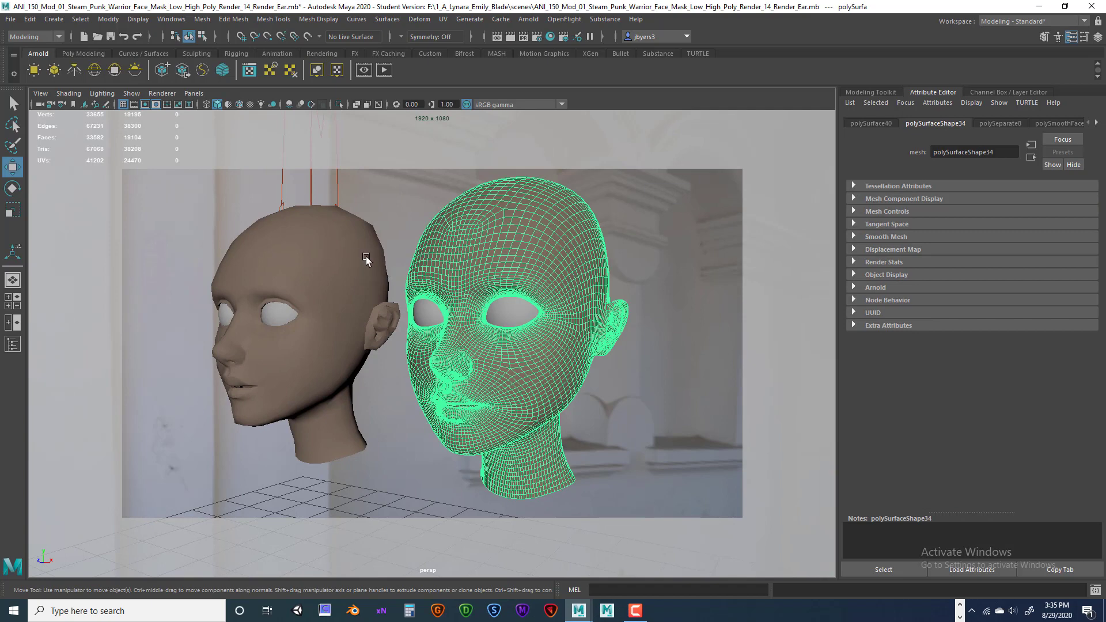
Save the scene as a new version, renumbering Render_14 to Render_15_Render_Ear.mb.
click(10, 19)
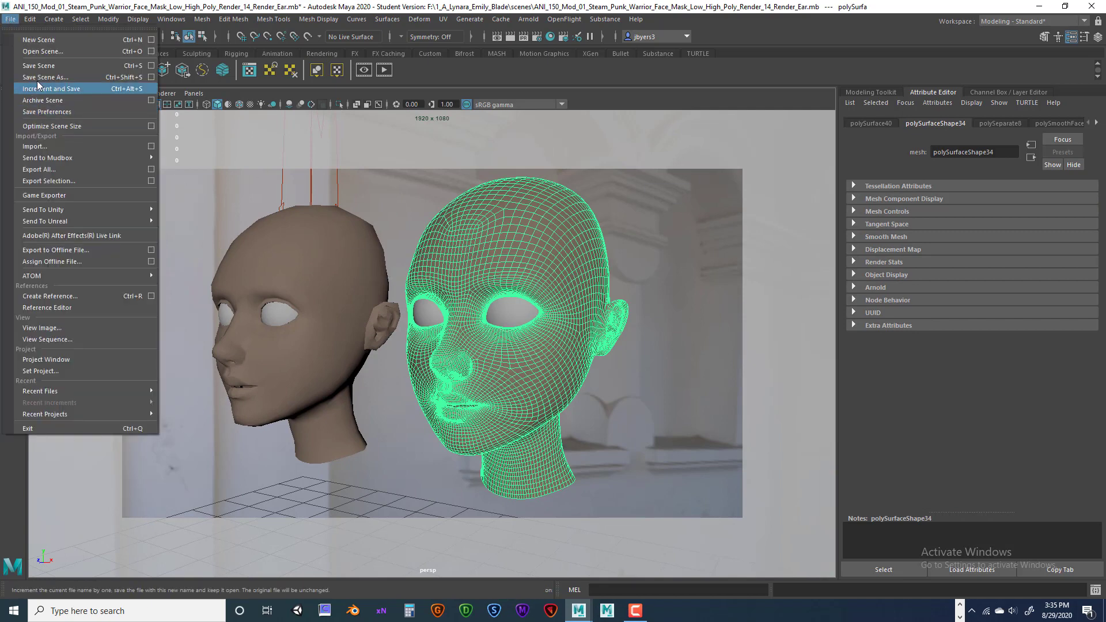
click(37, 78)
click(403, 450)
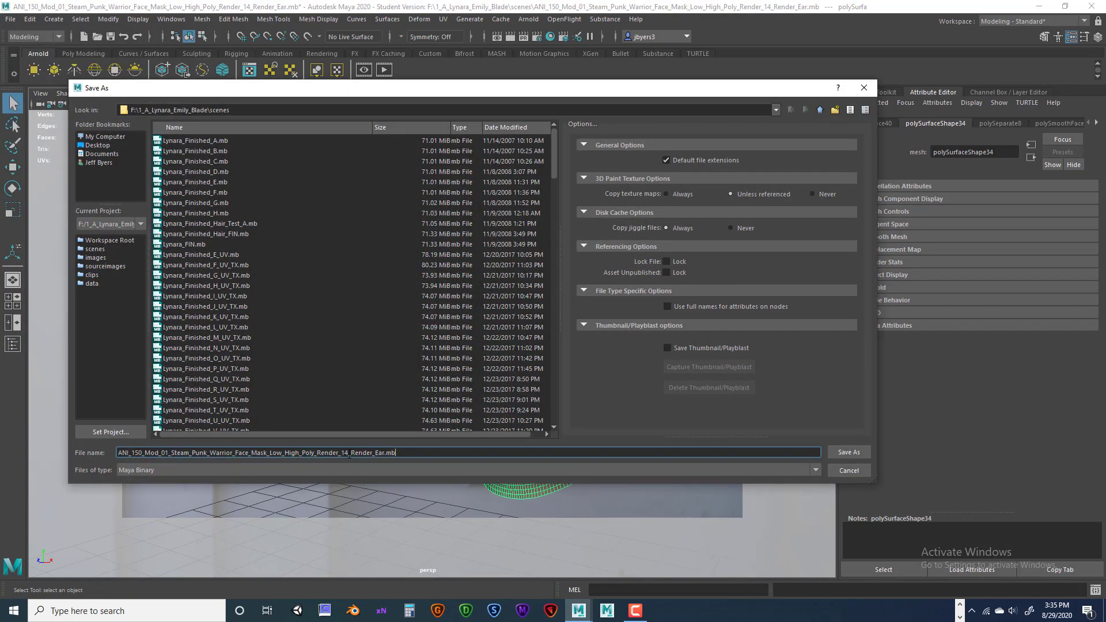
click(347, 453)
text(5)
key(Delete)
click(848, 453)
click(525, 313)
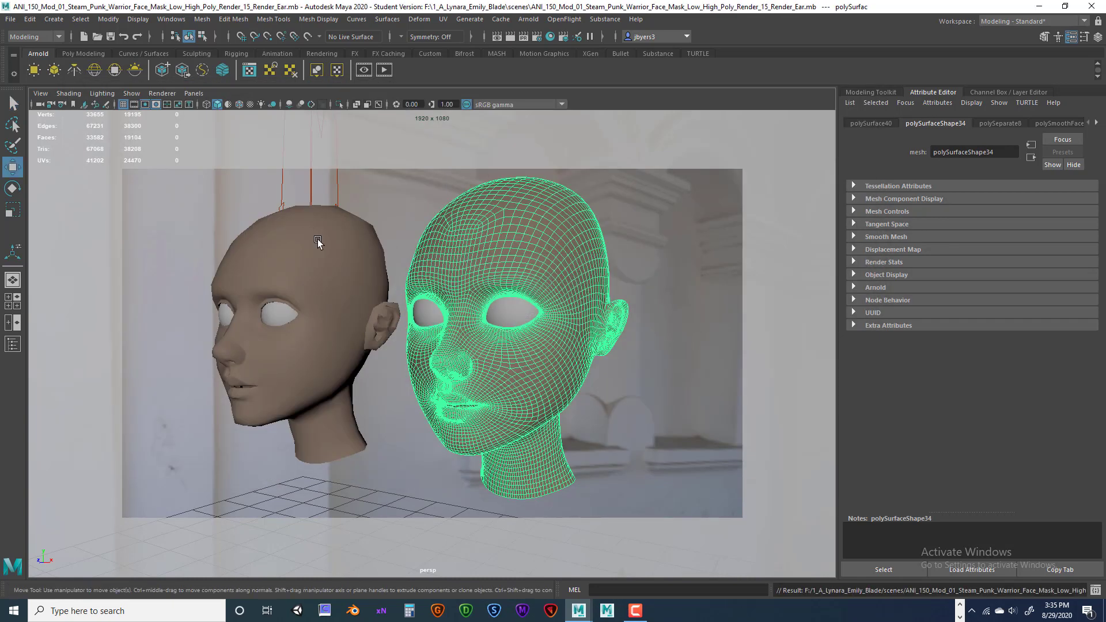
Assign a new Arnold aiWireframe material to both heads and set its edge type to polygons.
shift+click(317, 239)
right_click(495, 209)
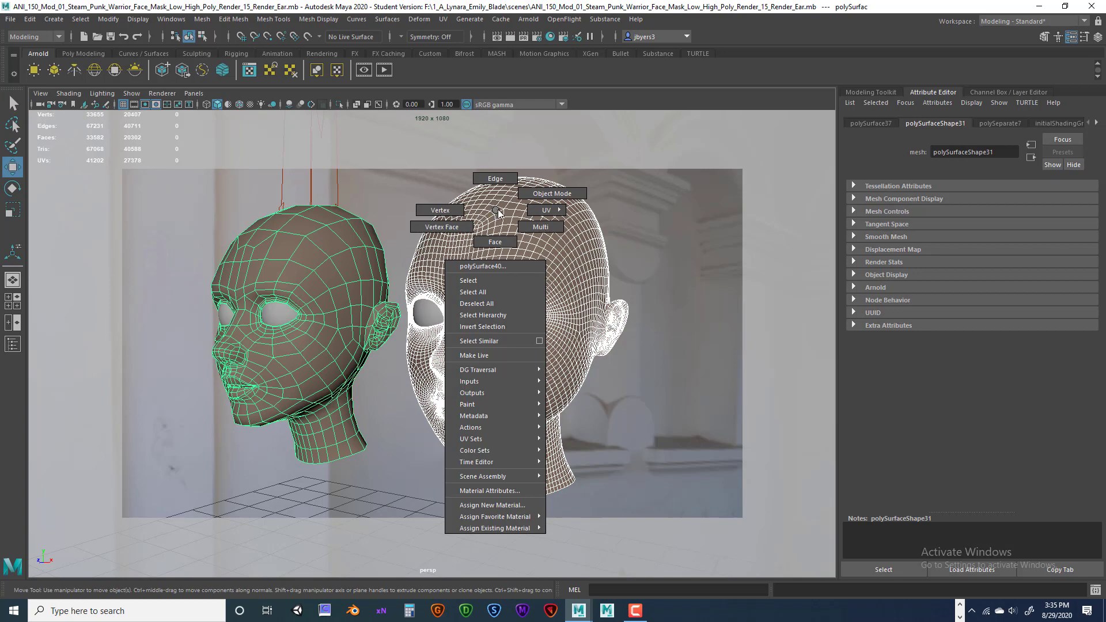
click(499, 505)
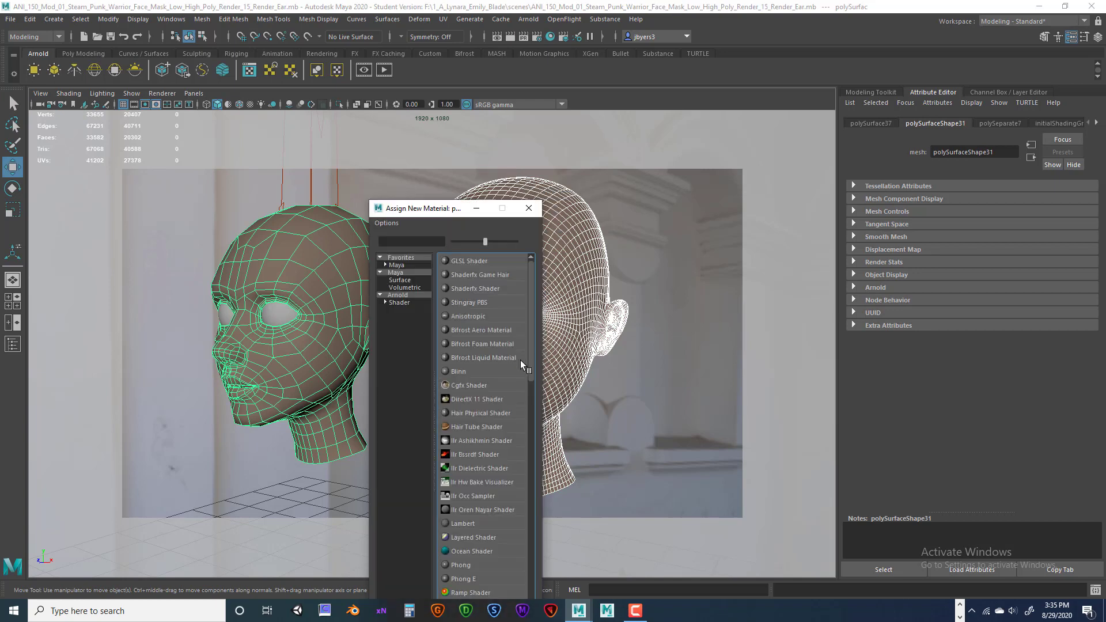
click(404, 303)
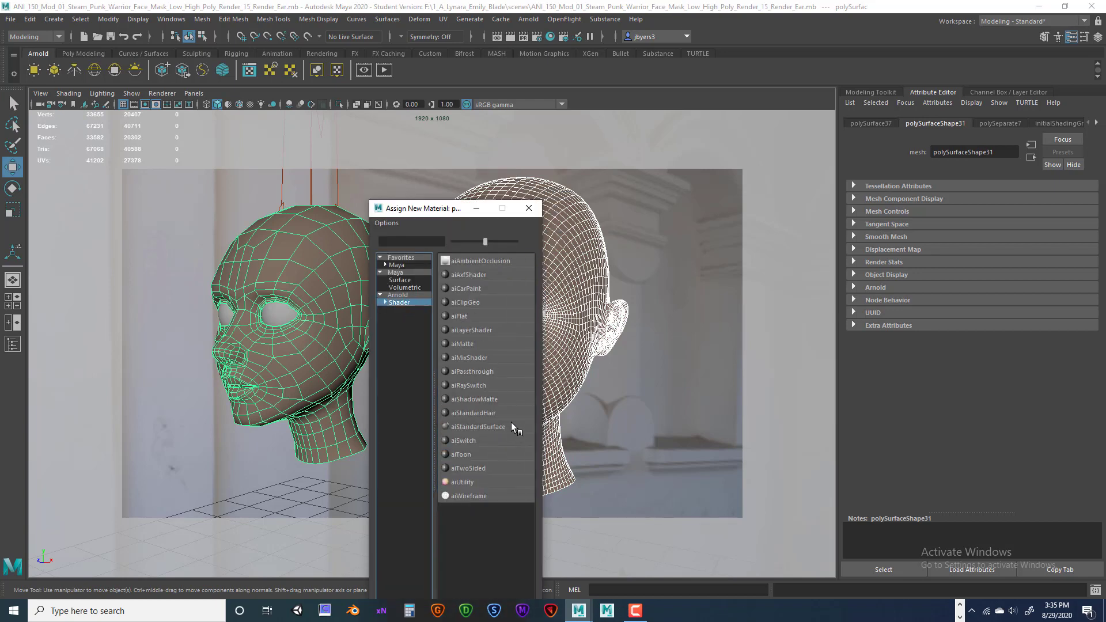
click(462, 493)
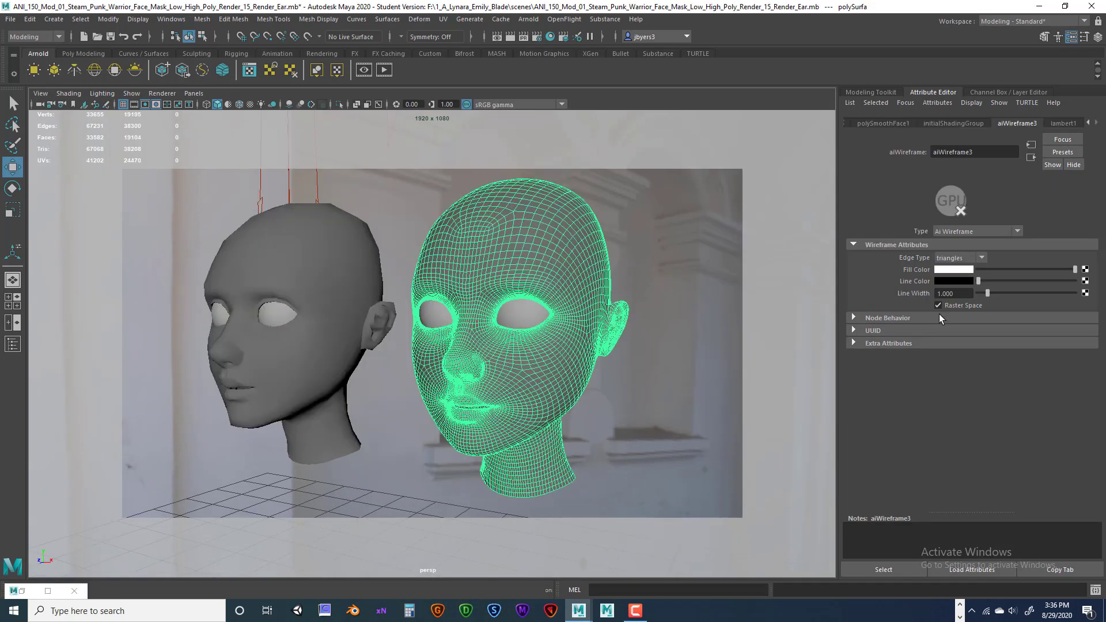
click(963, 258)
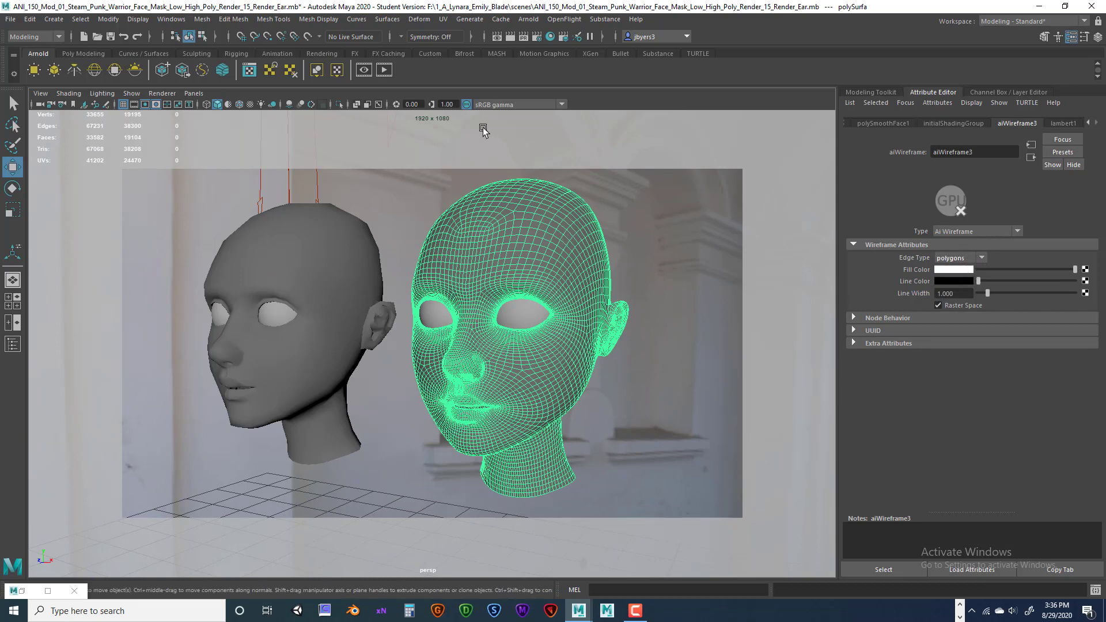
Render the wireframe heads with Arnold and save the image as Render_04.jpg.
click(507, 36)
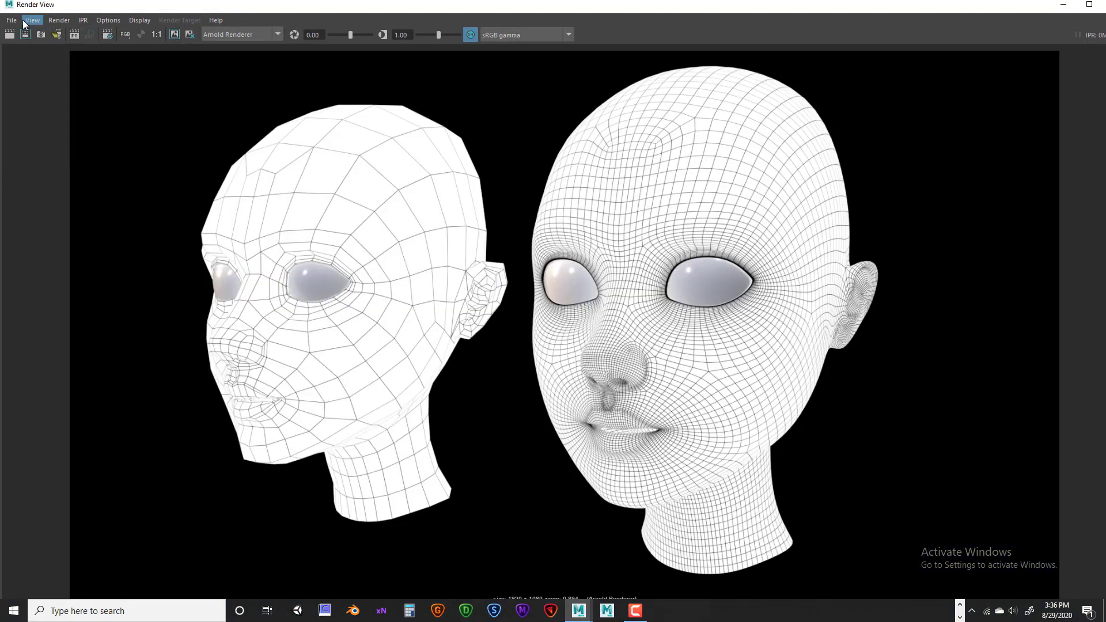
click(12, 20)
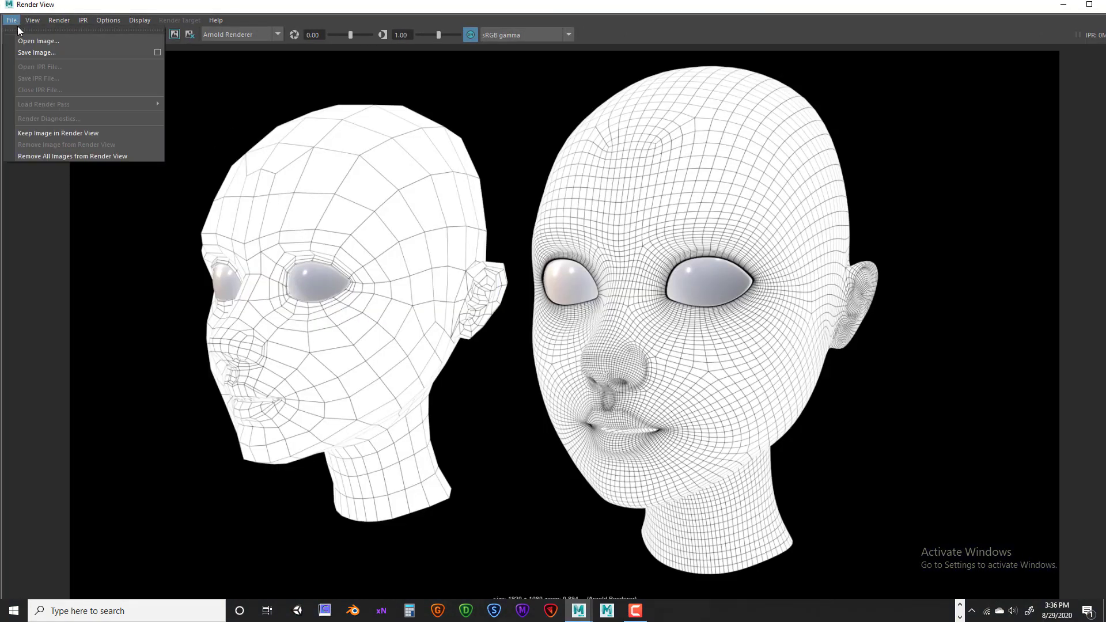
click(33, 54)
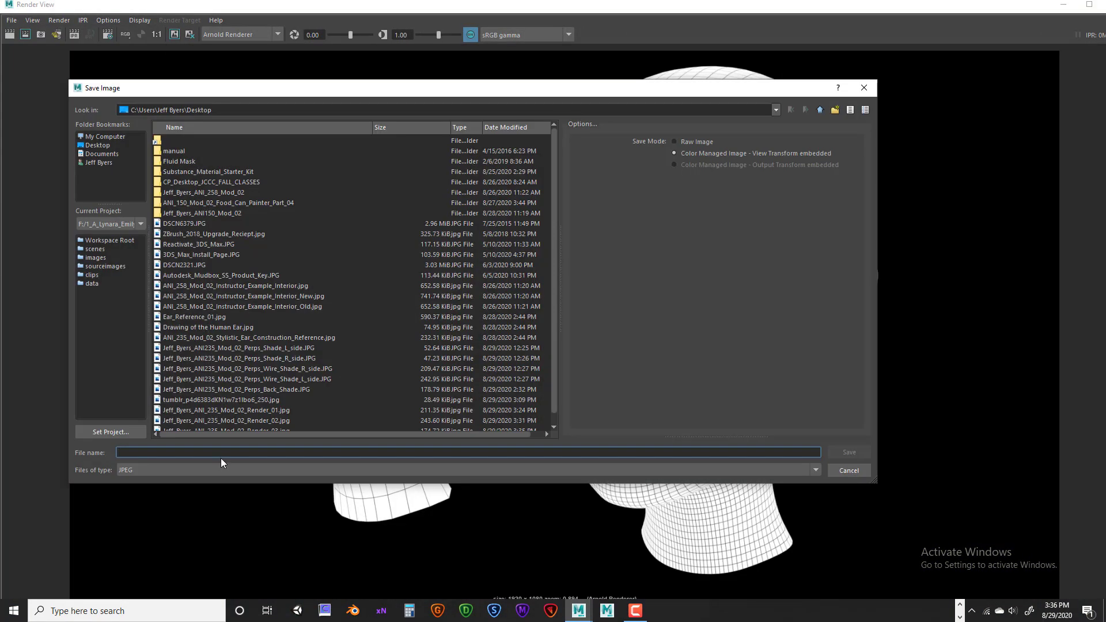
scroll(289, 388, down, 1)
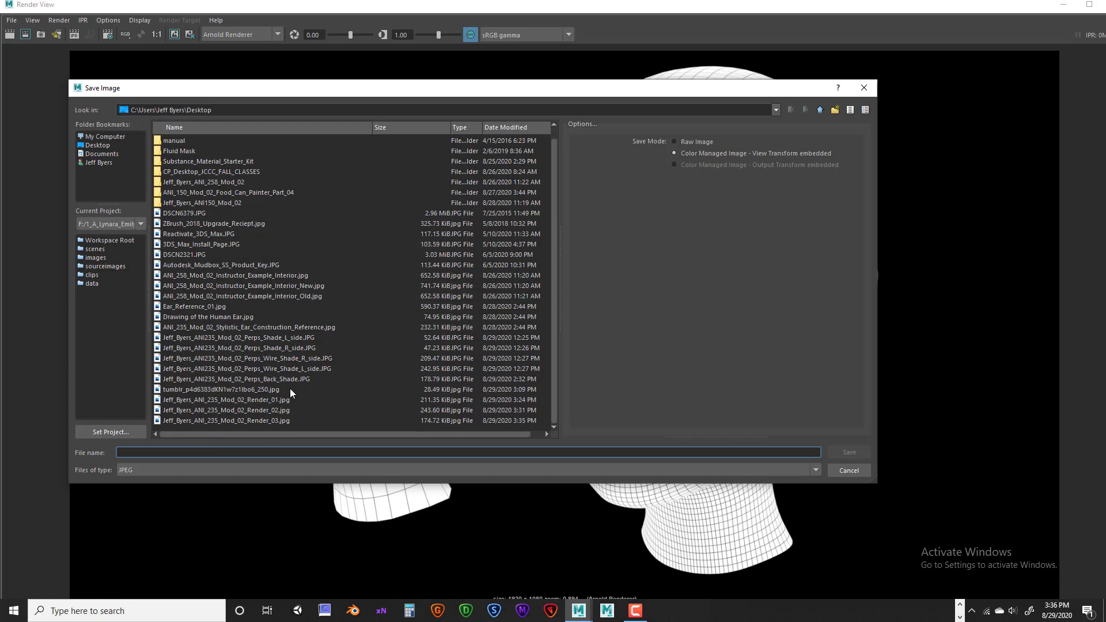
click(264, 420)
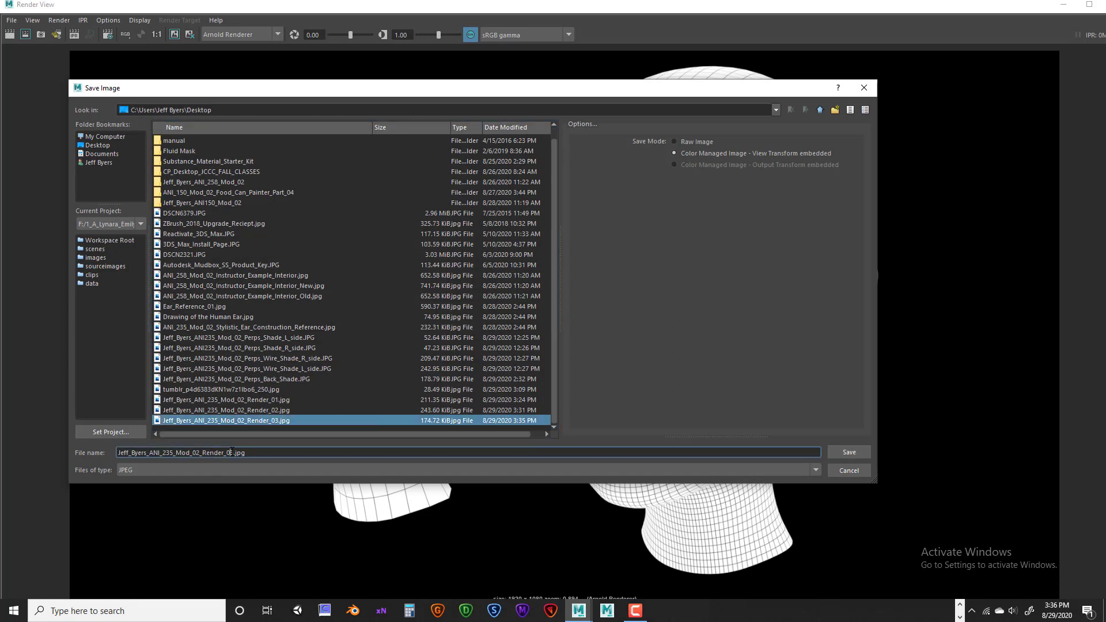
click(229, 452)
text(4)
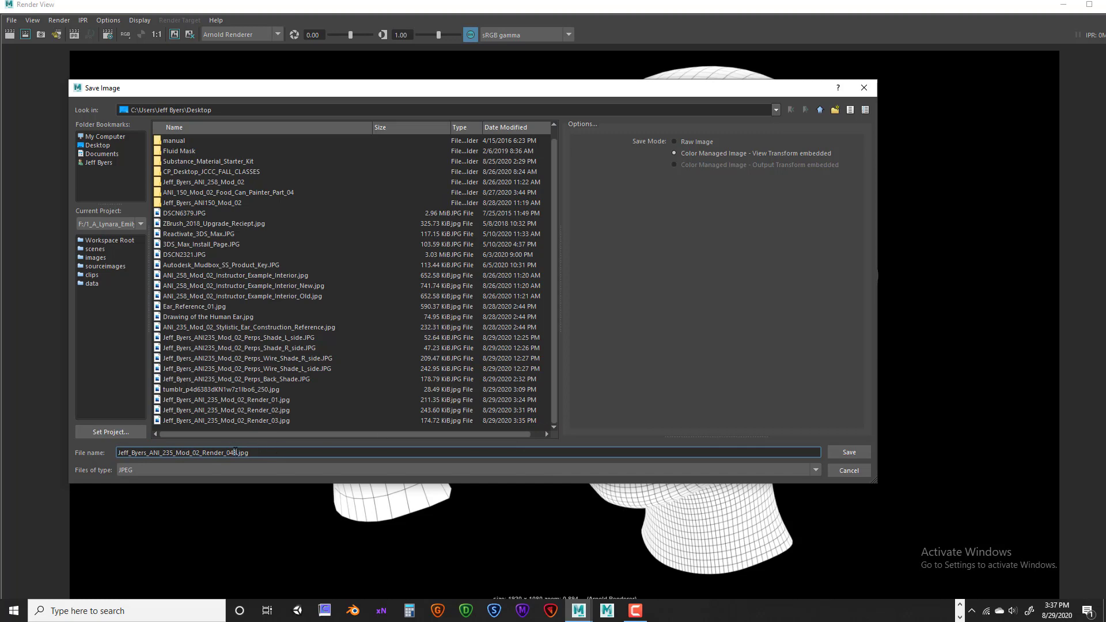
key(Delete)
click(846, 453)
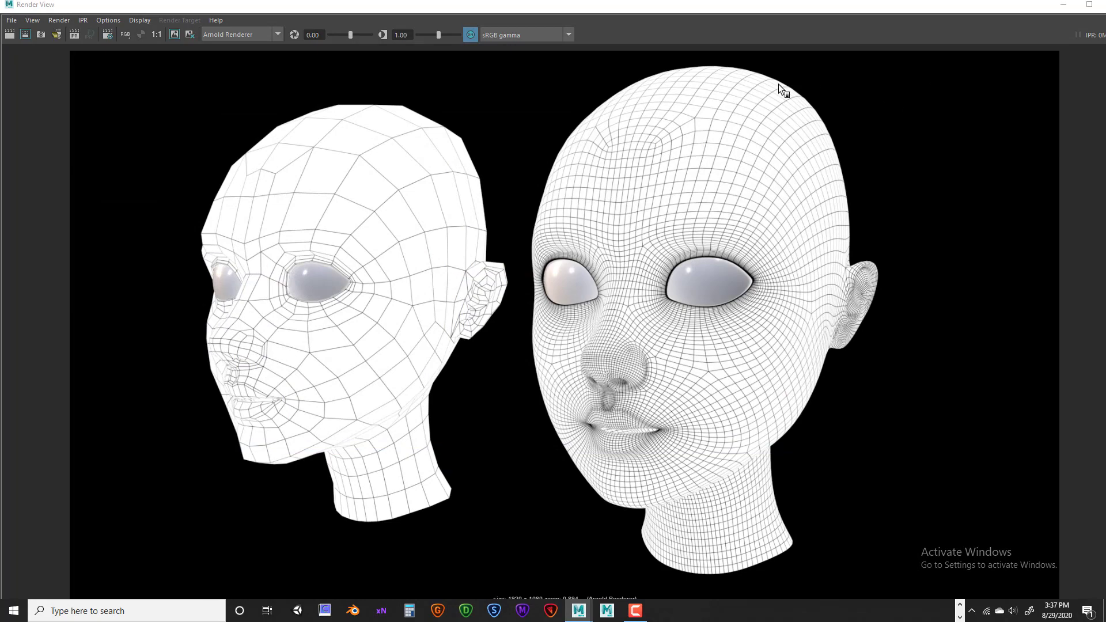
Orbit the camera behind the heads and render the rear view with Arnold.
click(1064, 4)
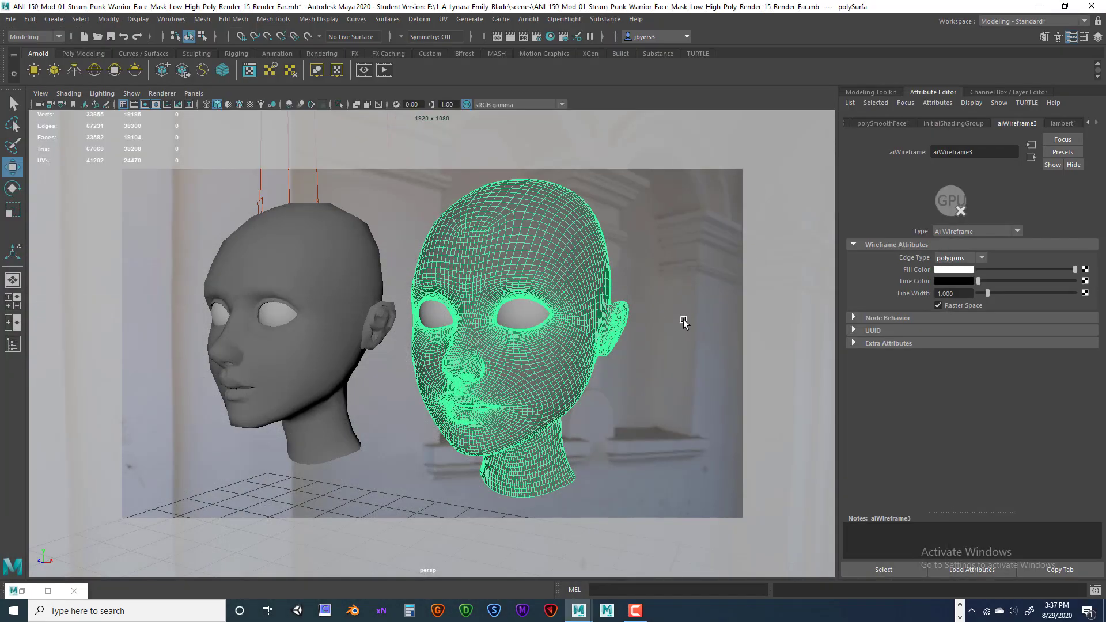
alt+drag(657, 331, 480, 344)
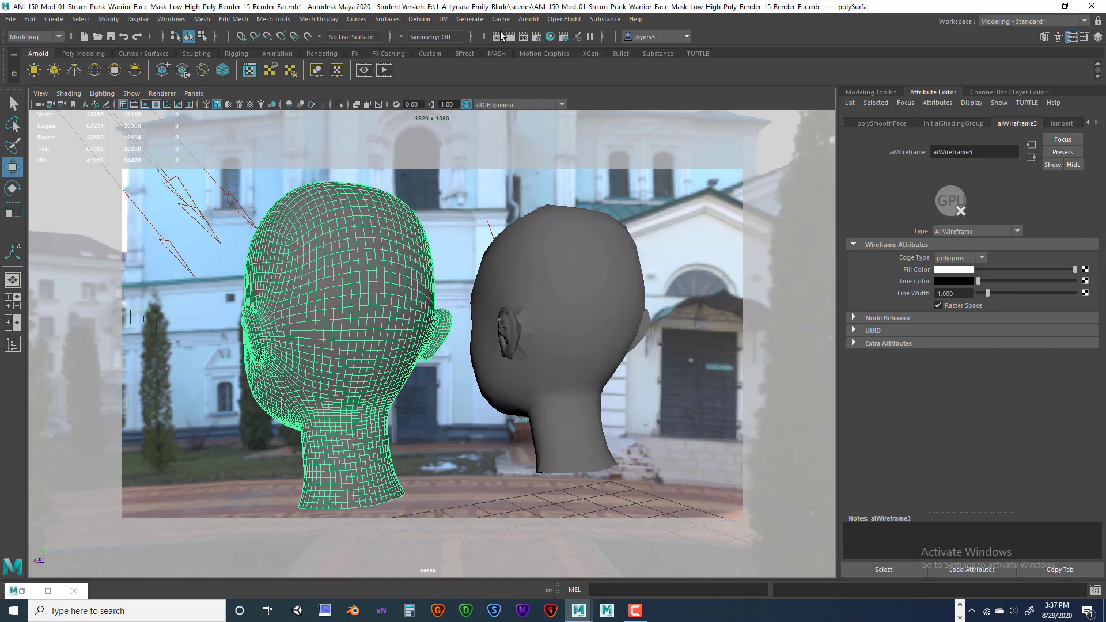
click(510, 37)
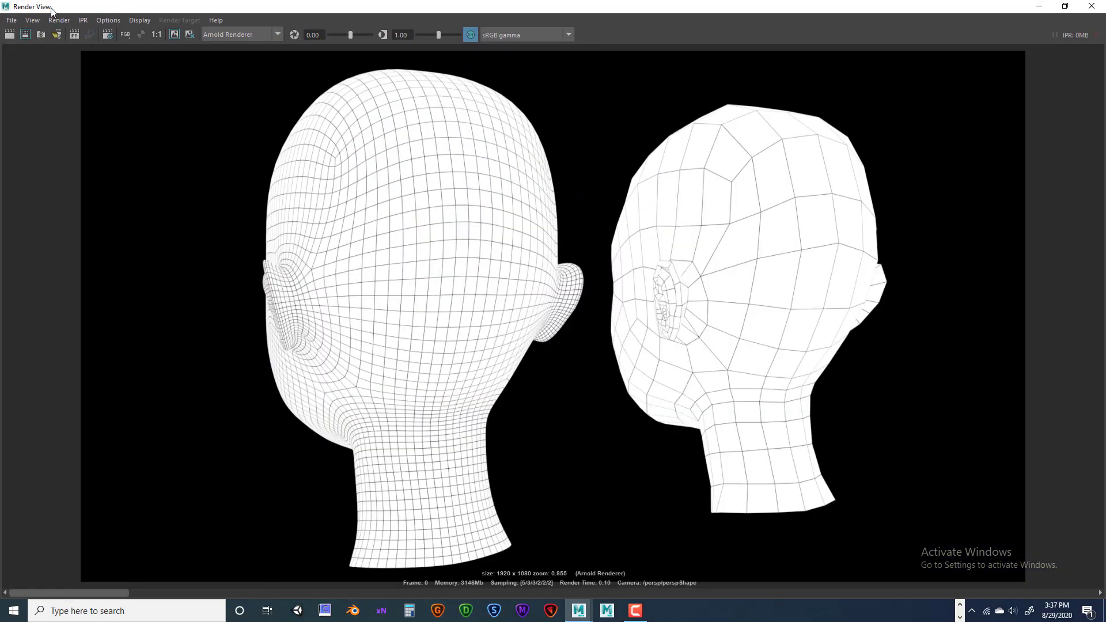
Save the rear wireframe render as Render_05.jpg.
click(11, 20)
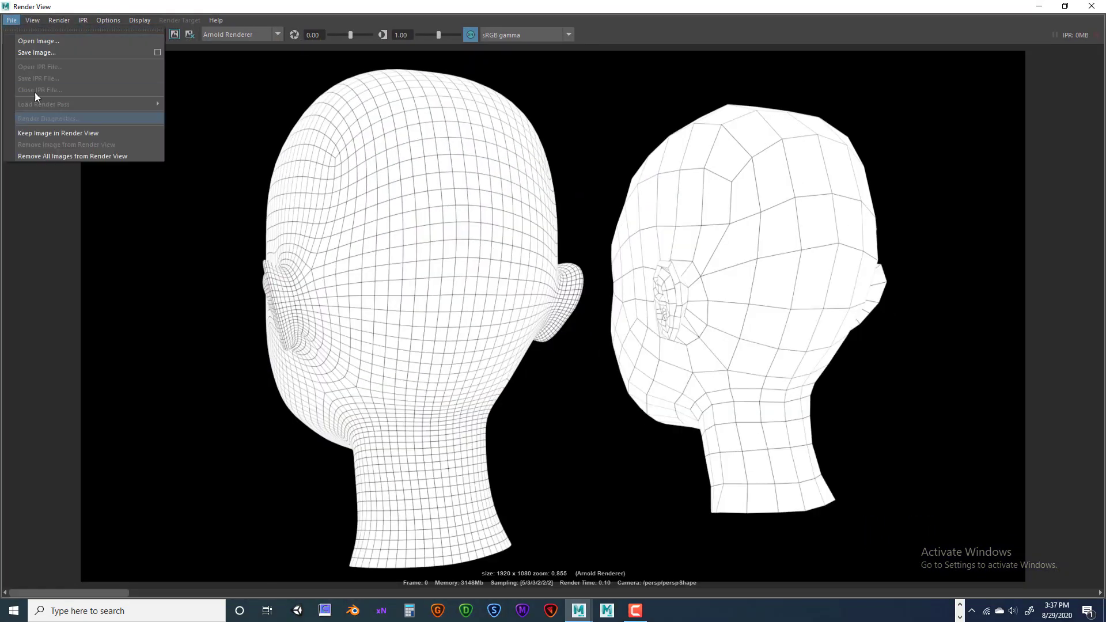
click(39, 53)
scroll(306, 362, down, 1)
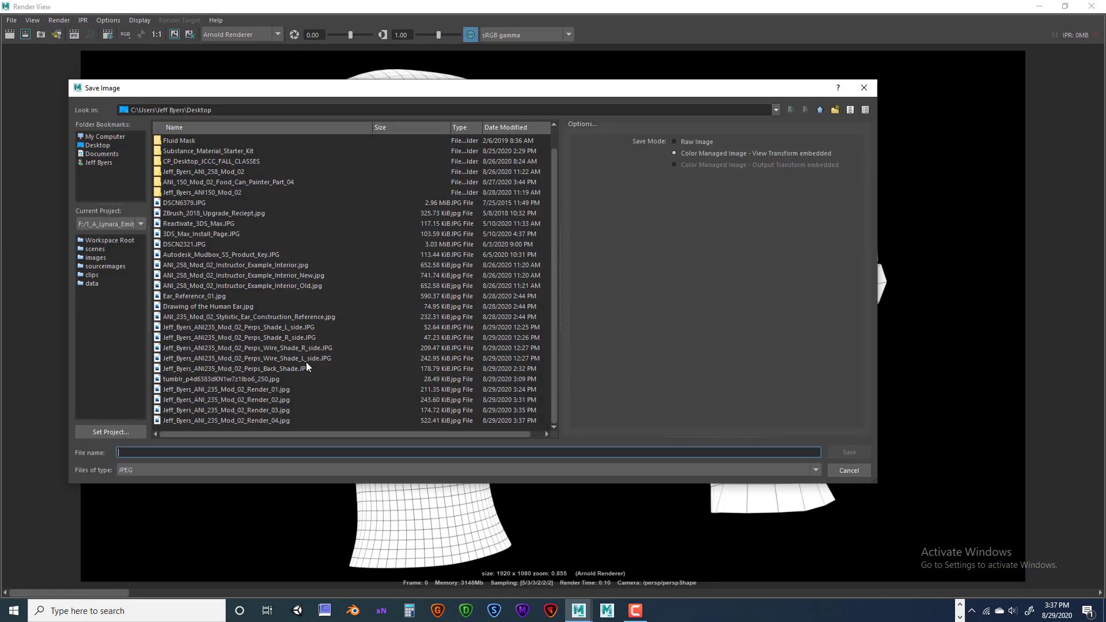
click(269, 420)
click(236, 453)
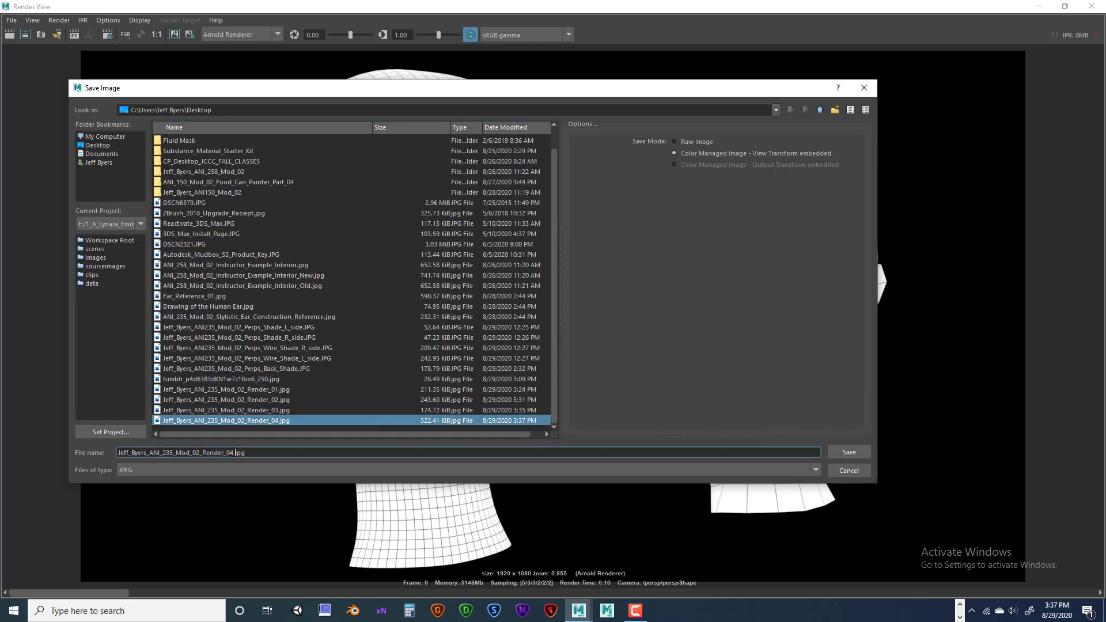
drag(228, 453, 255, 453)
text(5.jpg)
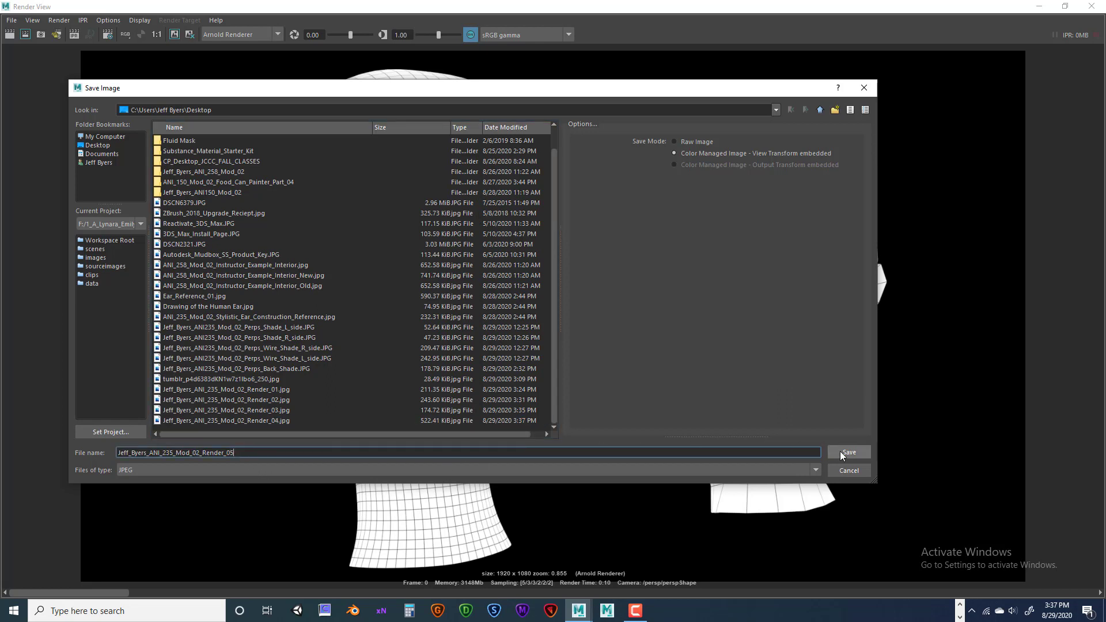
click(840, 451)
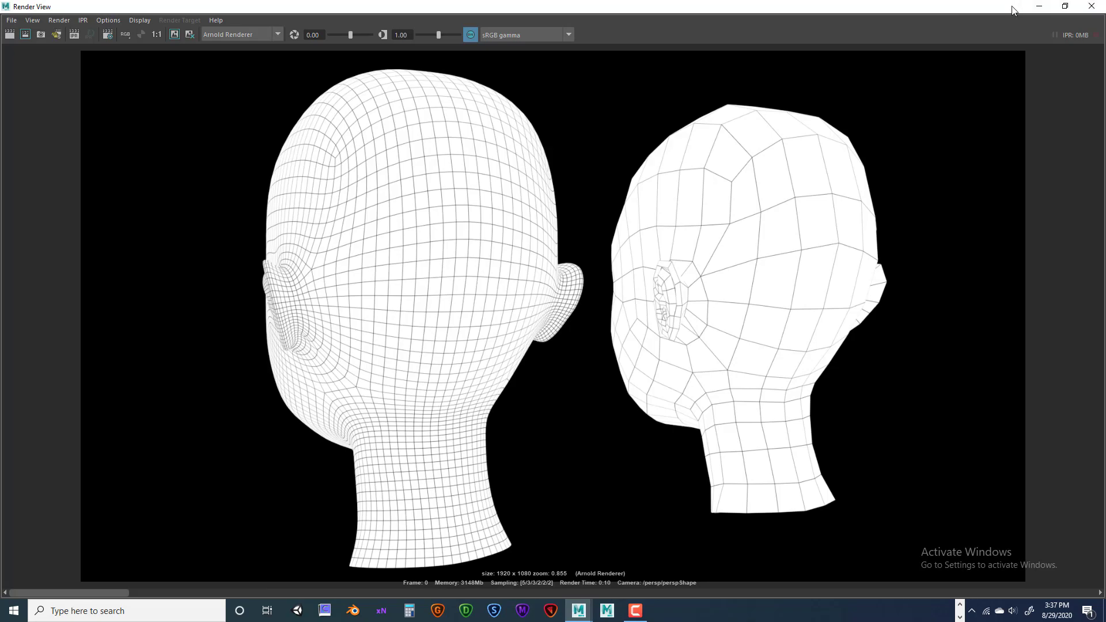
Close Render View, then orbit and pull the camera back to a front view of both heads.
drag(944, 11, 971, 21)
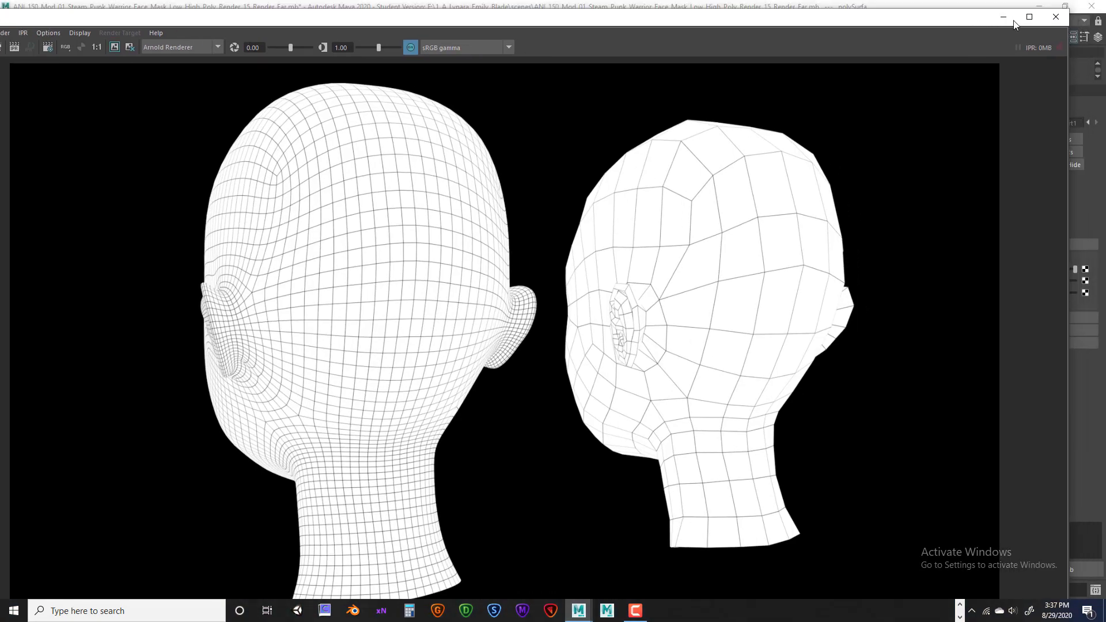
click(1066, 14)
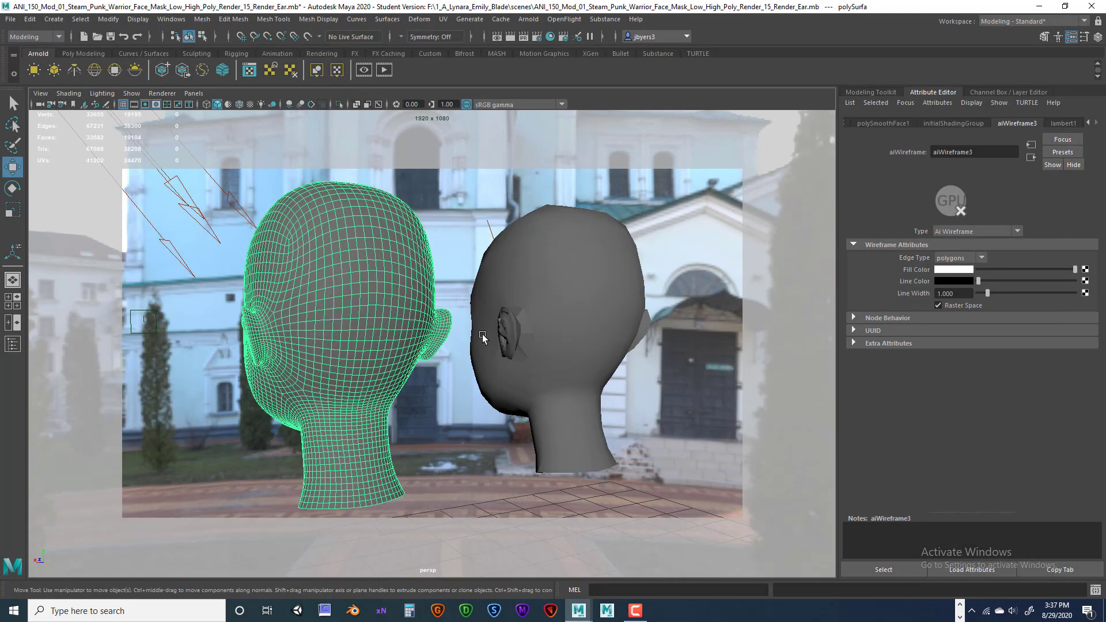
alt+drag(480, 332, 652, 328)
alt+right_drag(652, 328, 621, 320)
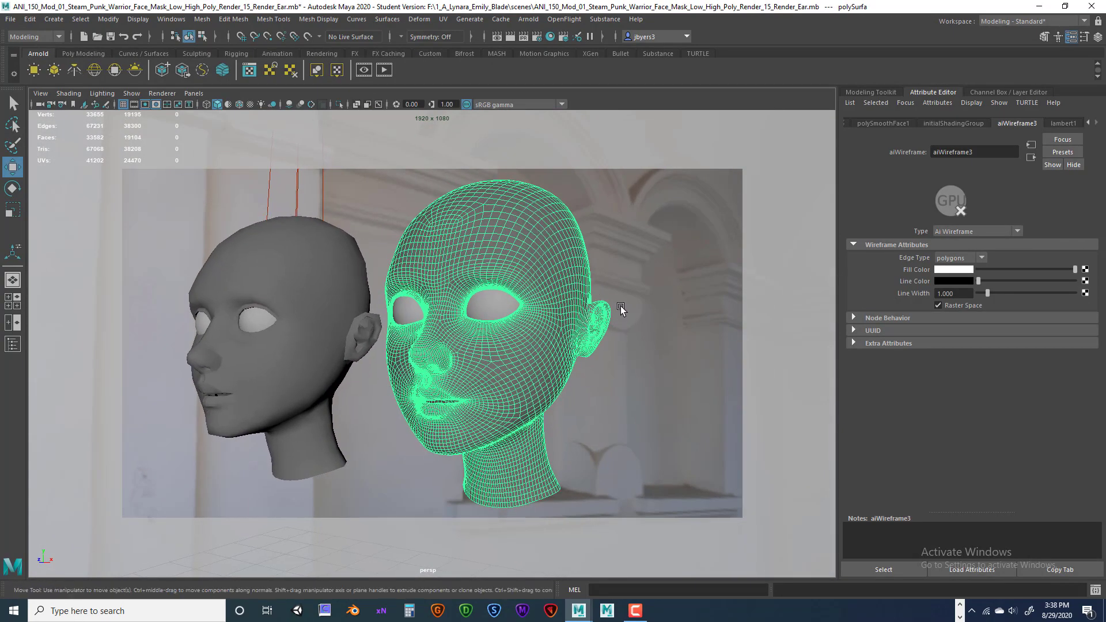